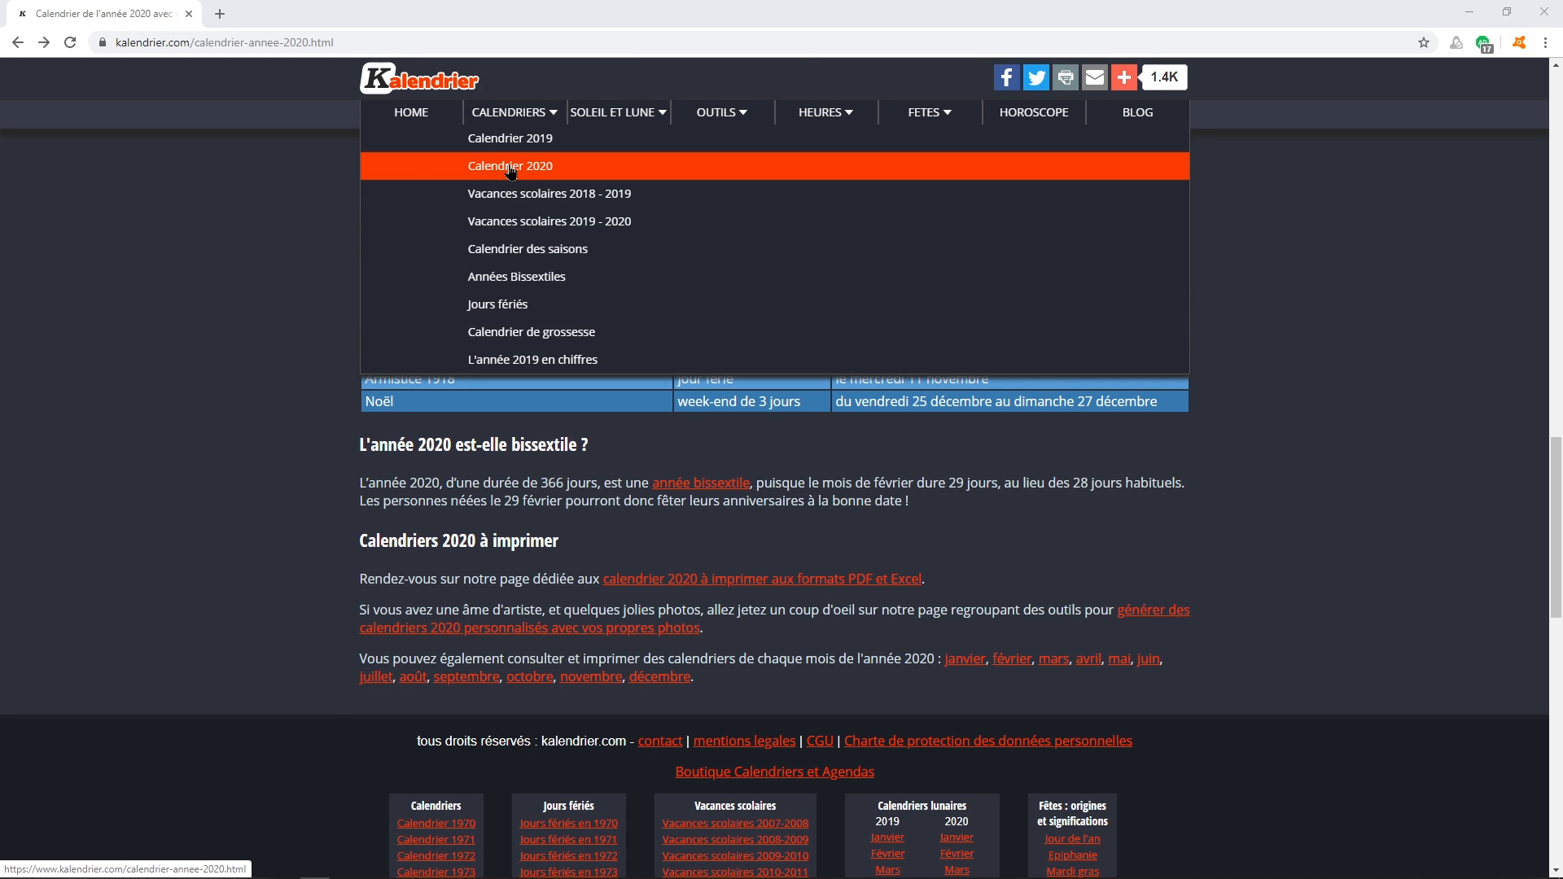
Open the 2020 calendar page on kalendrier.com and follow its link to the 2020 calendars printable as PDF and Excel.
click(509, 167)
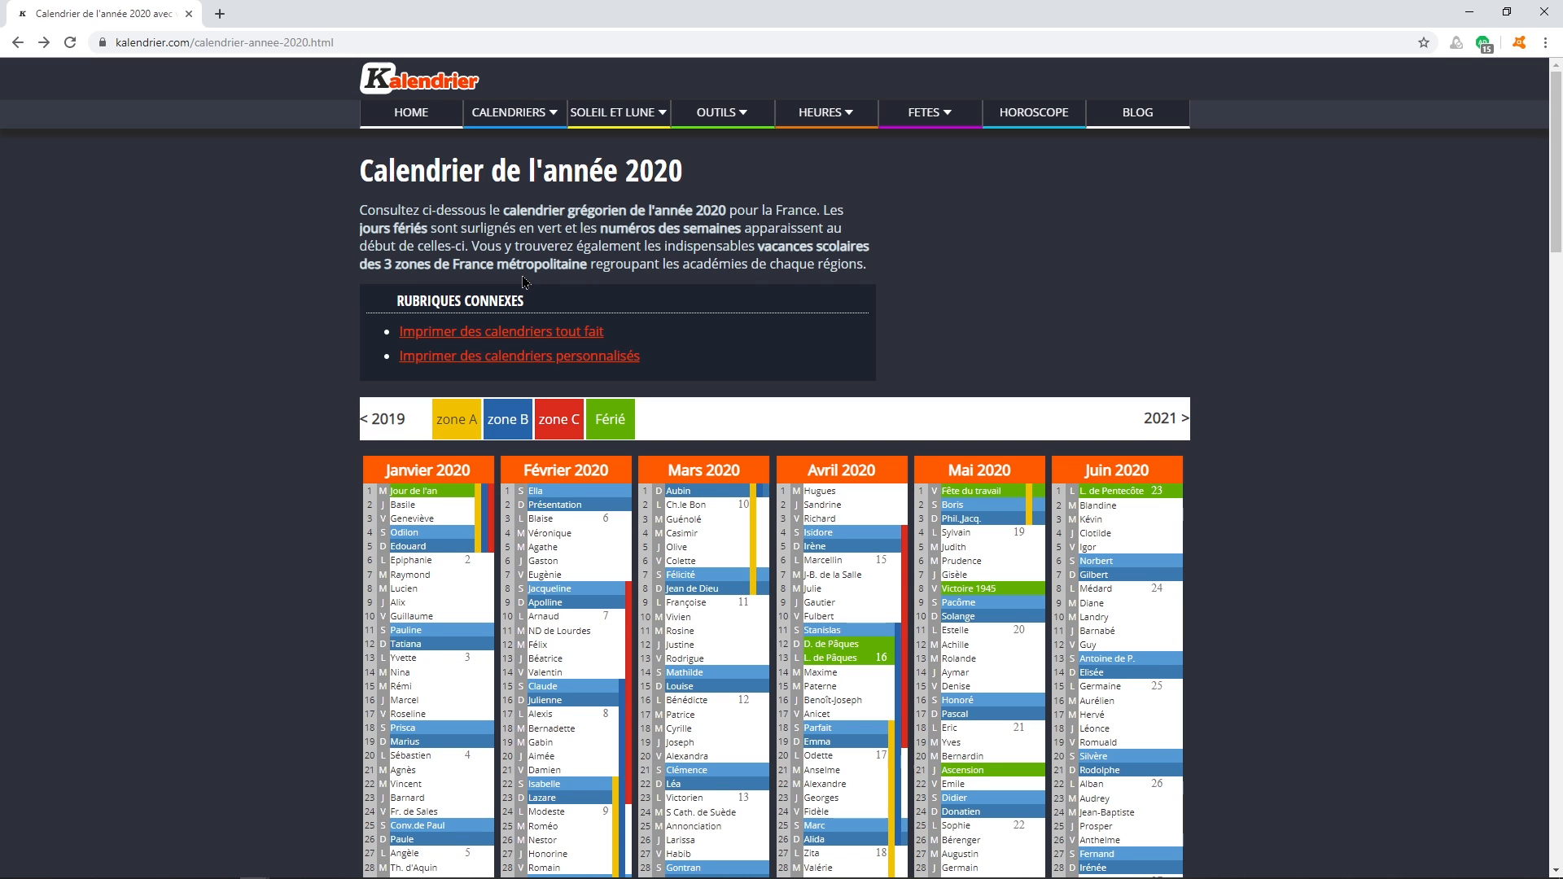
scroll(526, 283, down, 16)
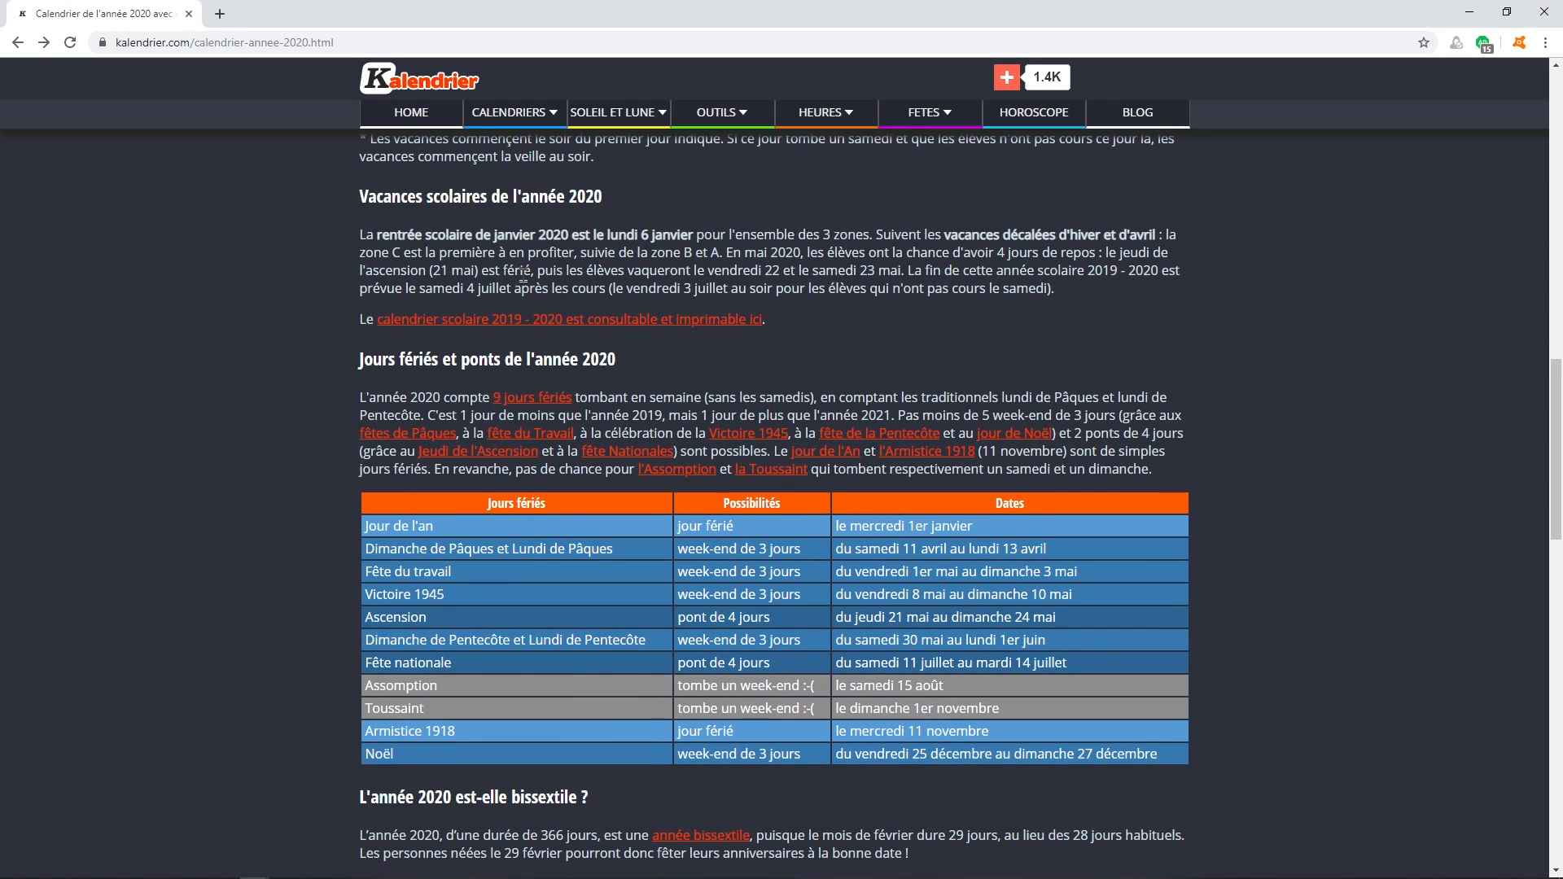
scroll(501, 293, down, 6)
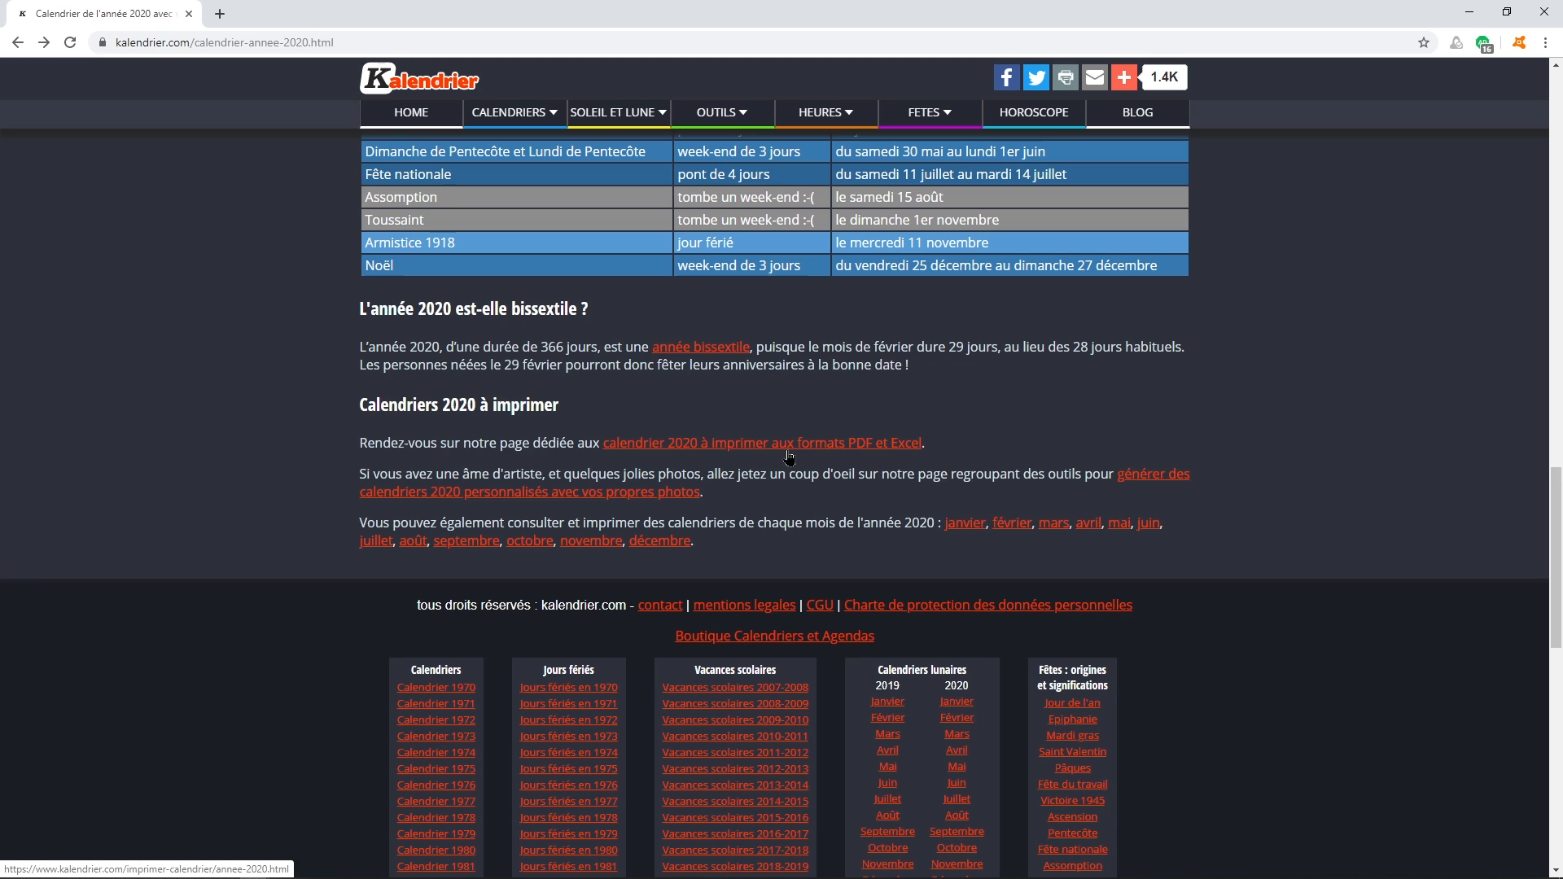
Look through the printable 2020 calendars, down to the one-month-per-file PDF and XLS downloads.
scroll(782, 448, down, 18)
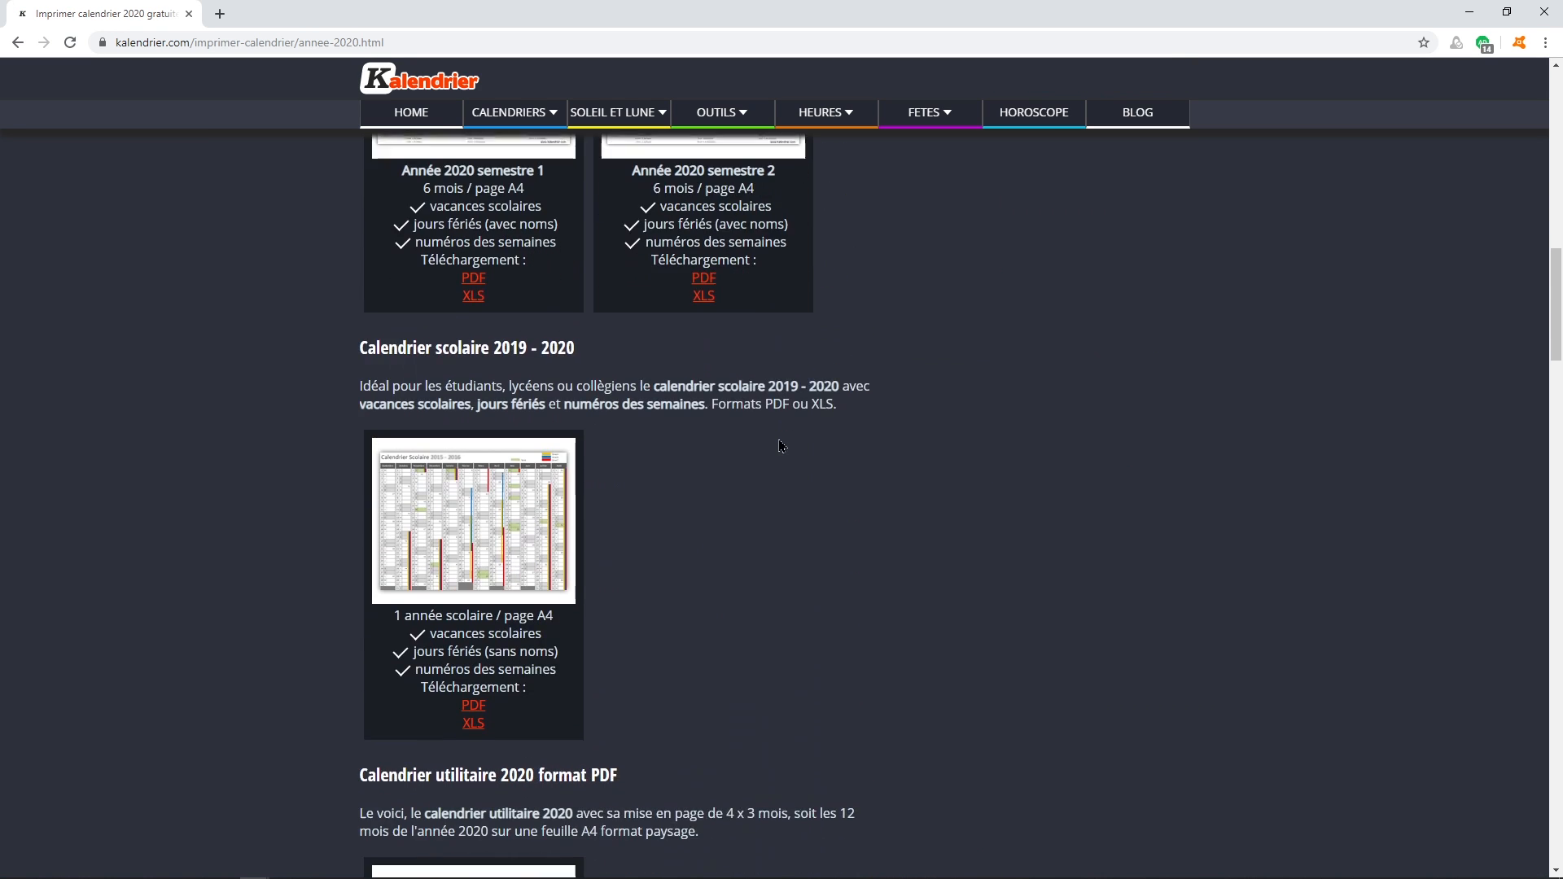
scroll(778, 445, down, 10)
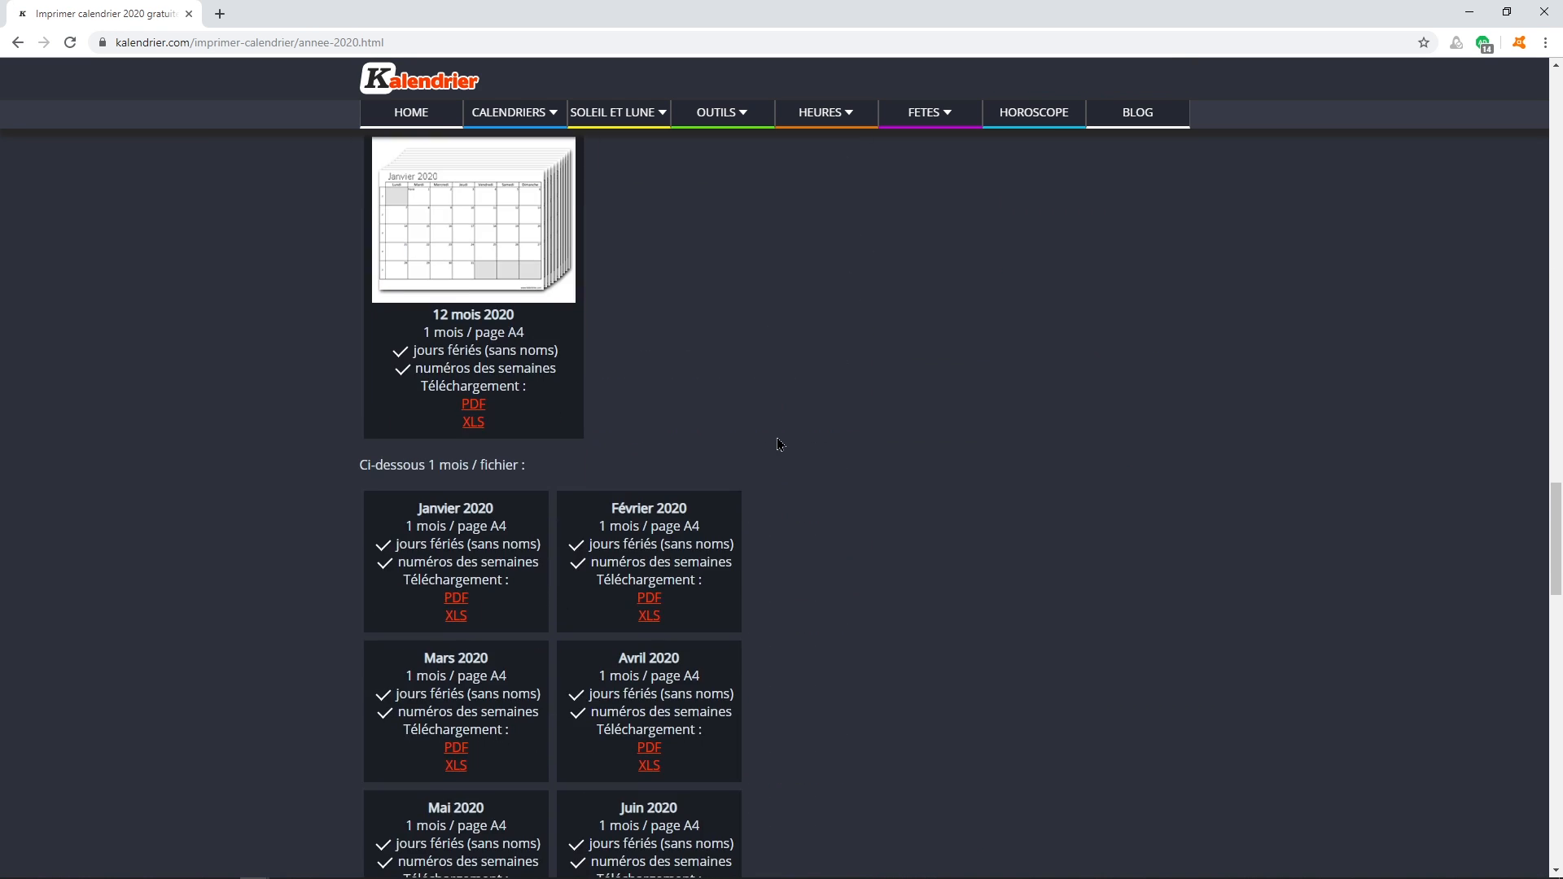
scroll(777, 437, down, 4)
scroll(480, 275, up, 1)
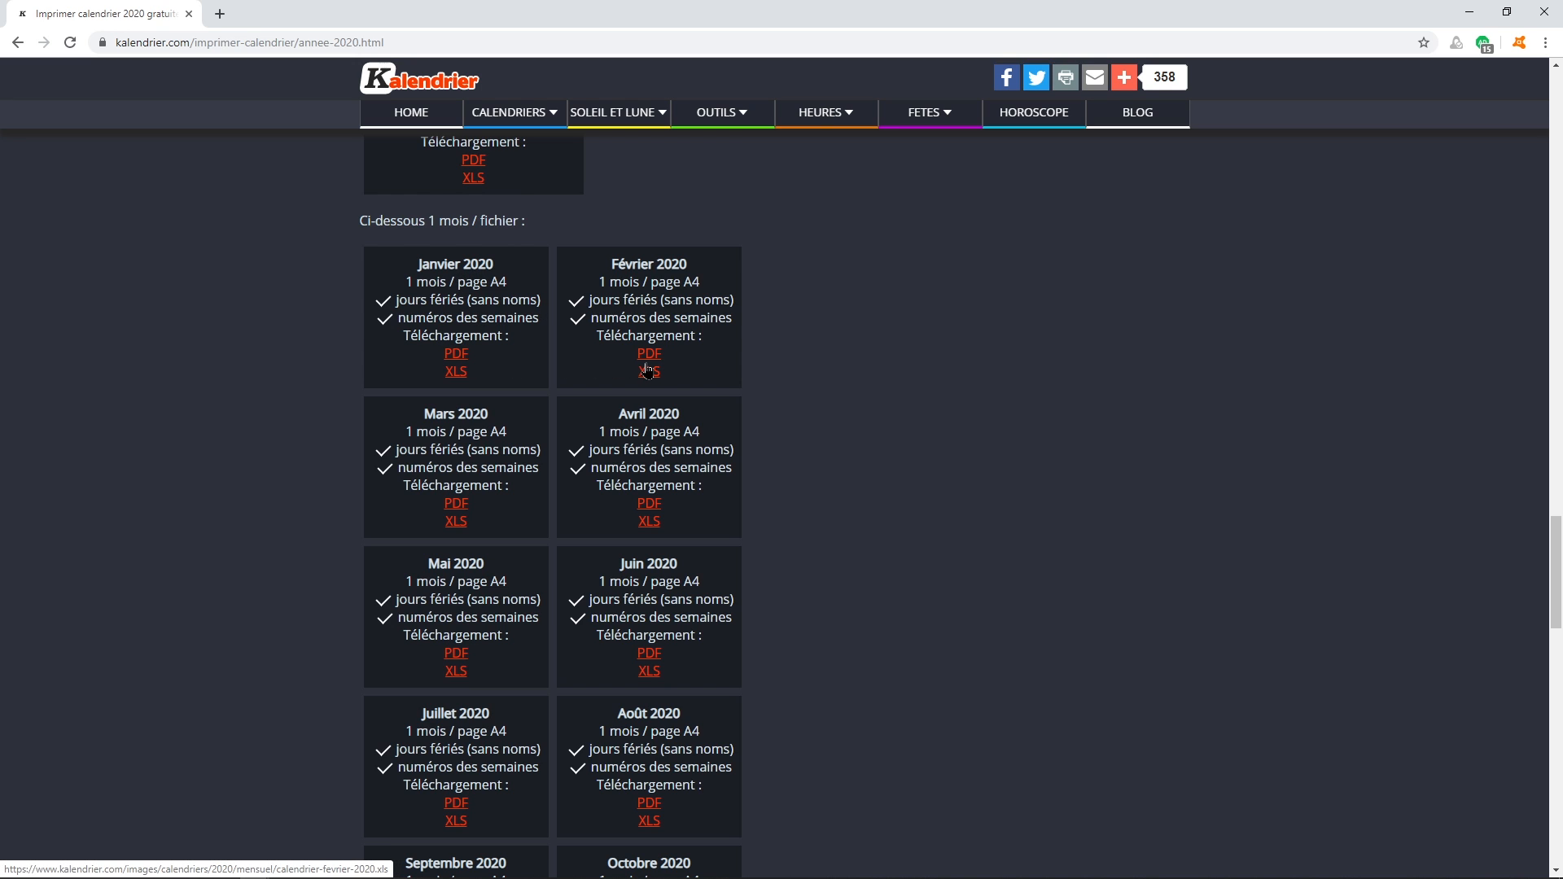
scroll(663, 582, down, 2)
scroll(521, 443, up, 2)
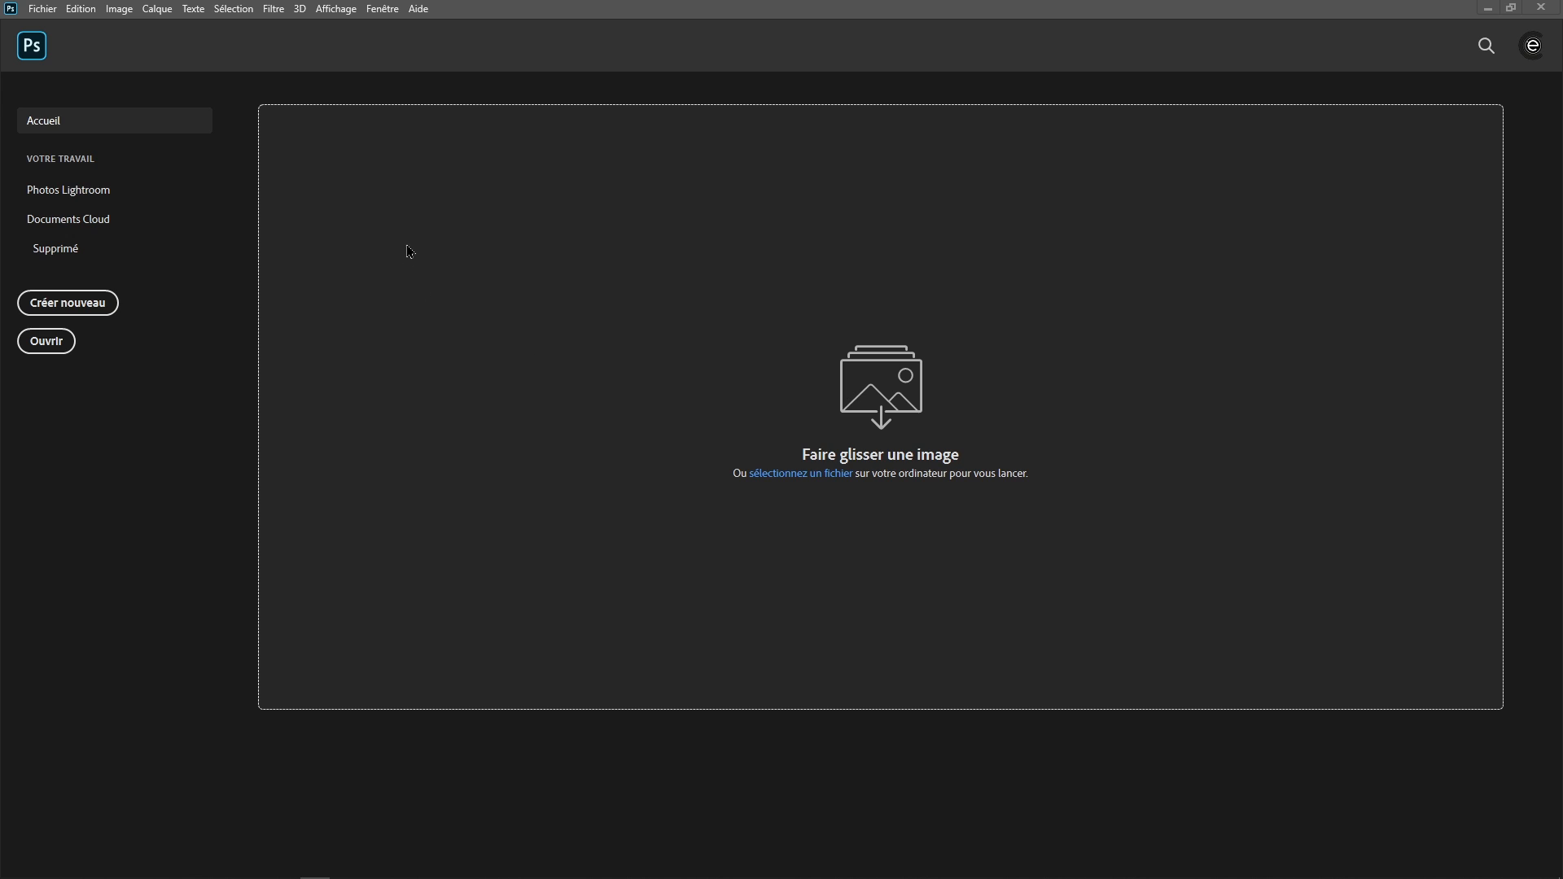
Start a new document in Photoshop and display all the blank print presets.
click(43, 10)
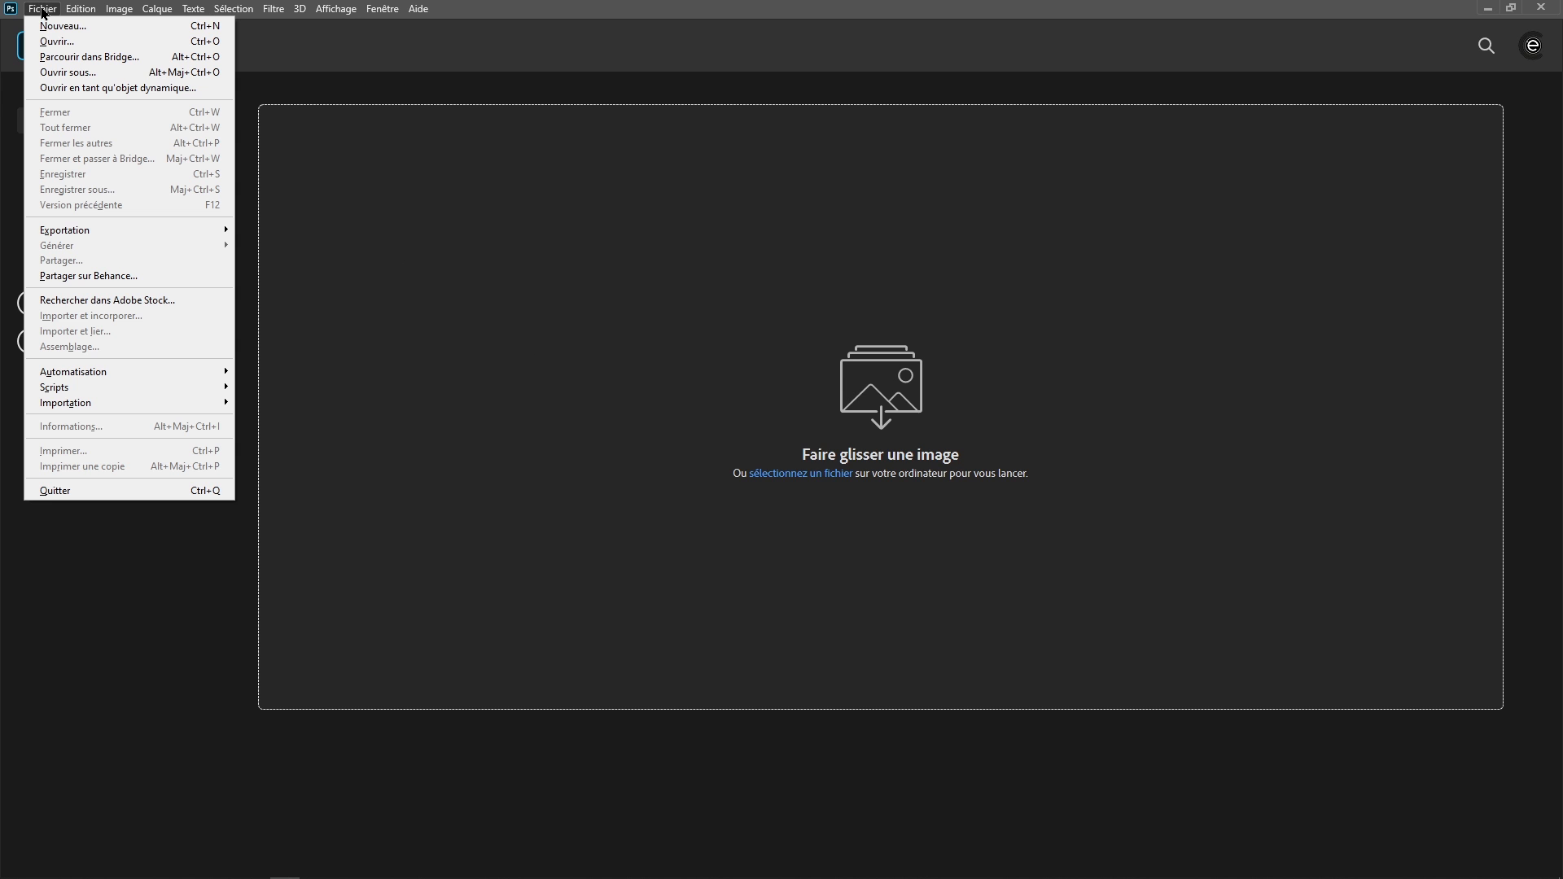
click(54, 31)
click(345, 112)
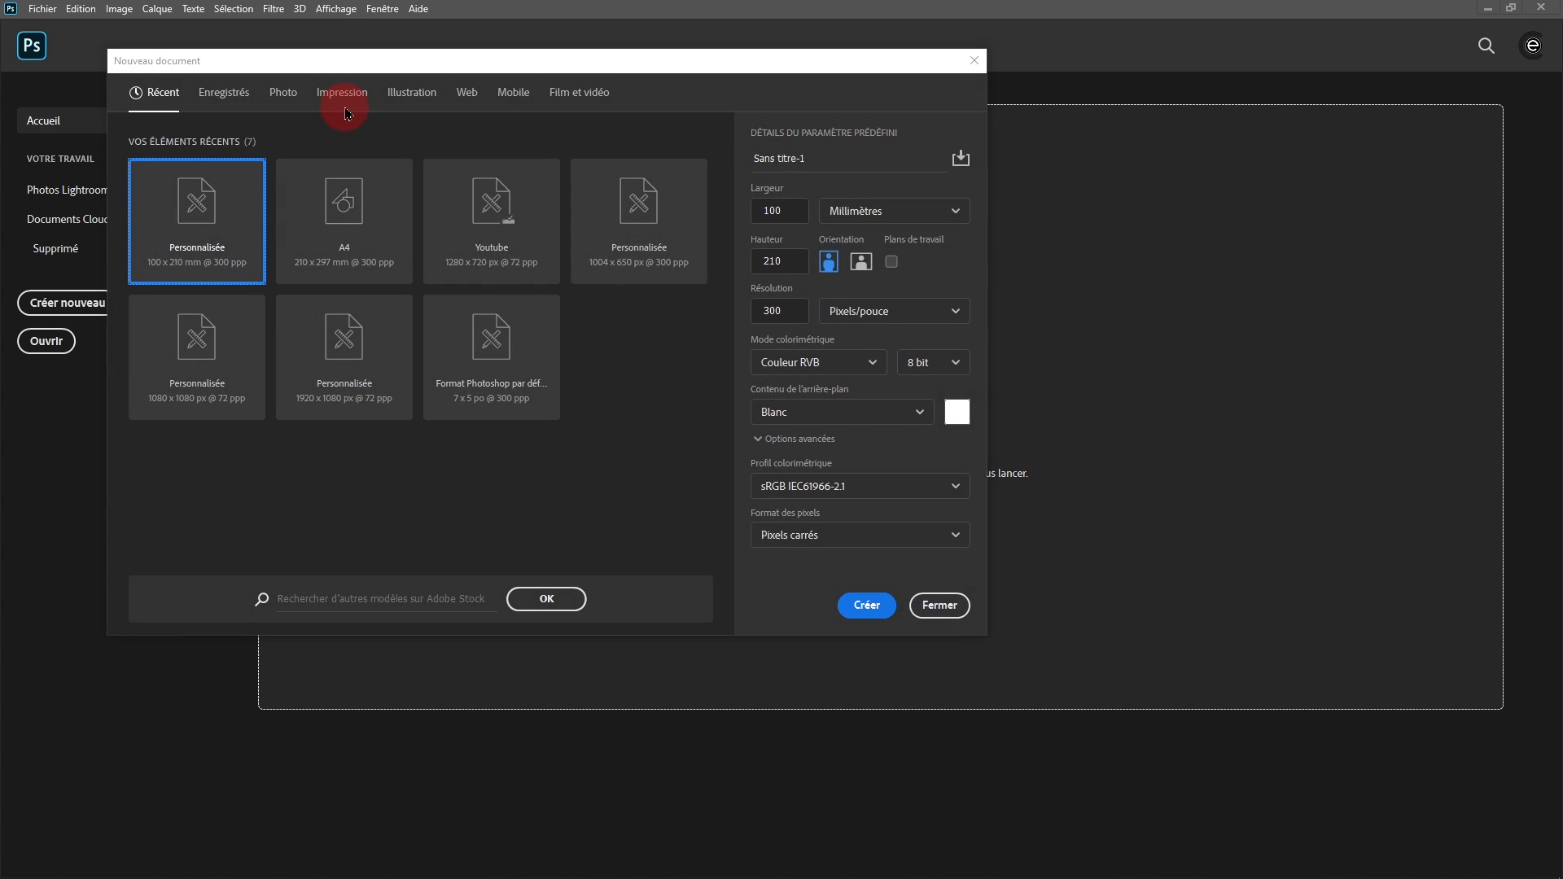
click(340, 96)
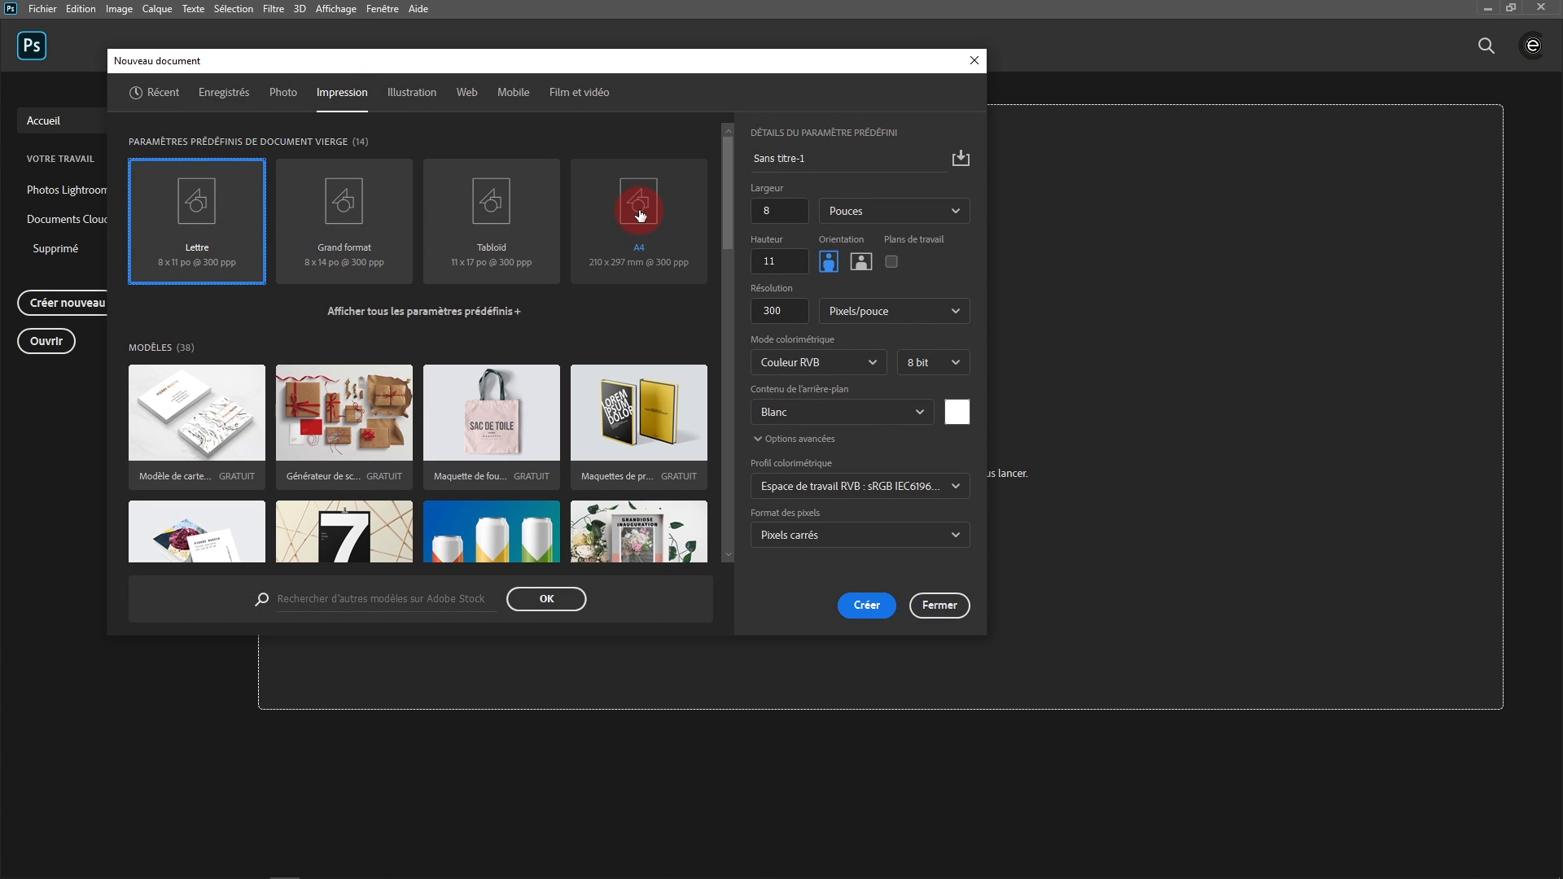
click(433, 312)
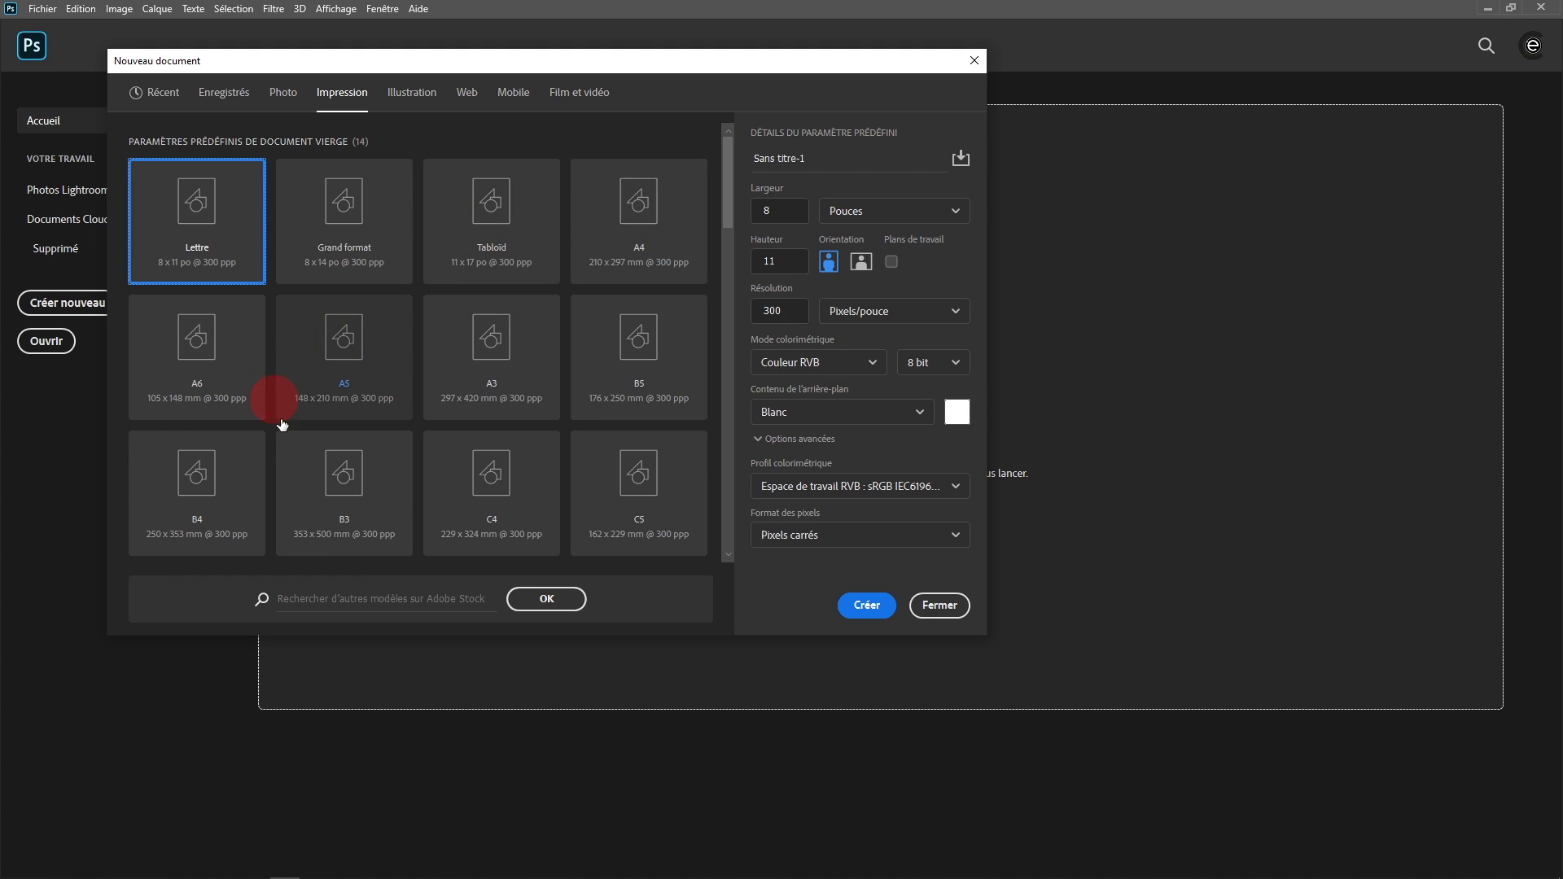
scroll(527, 390, down, 3)
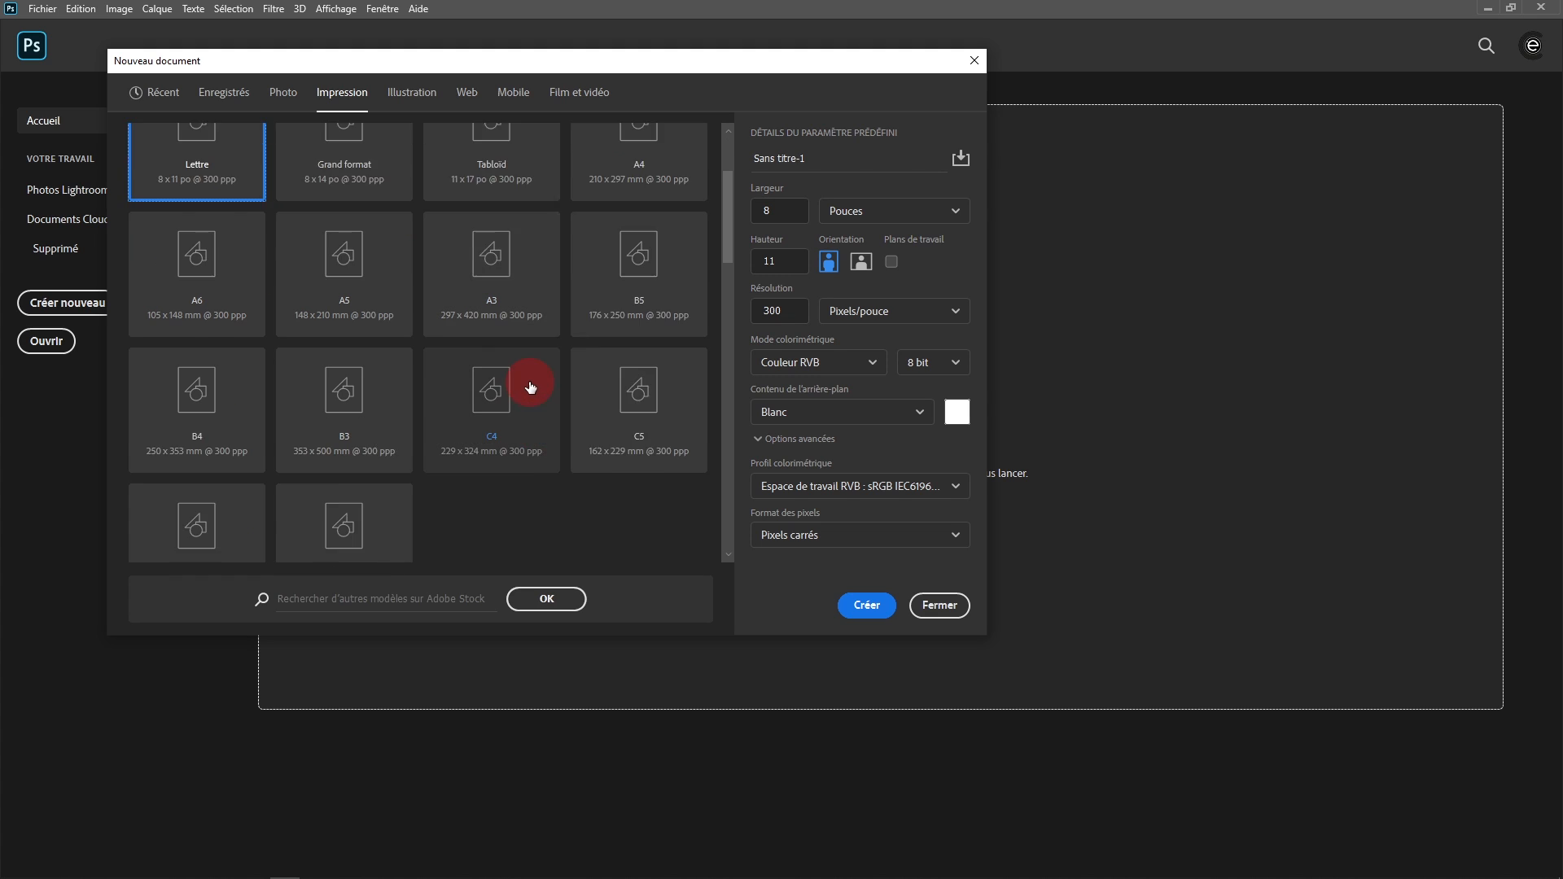
scroll(394, 377, up, 3)
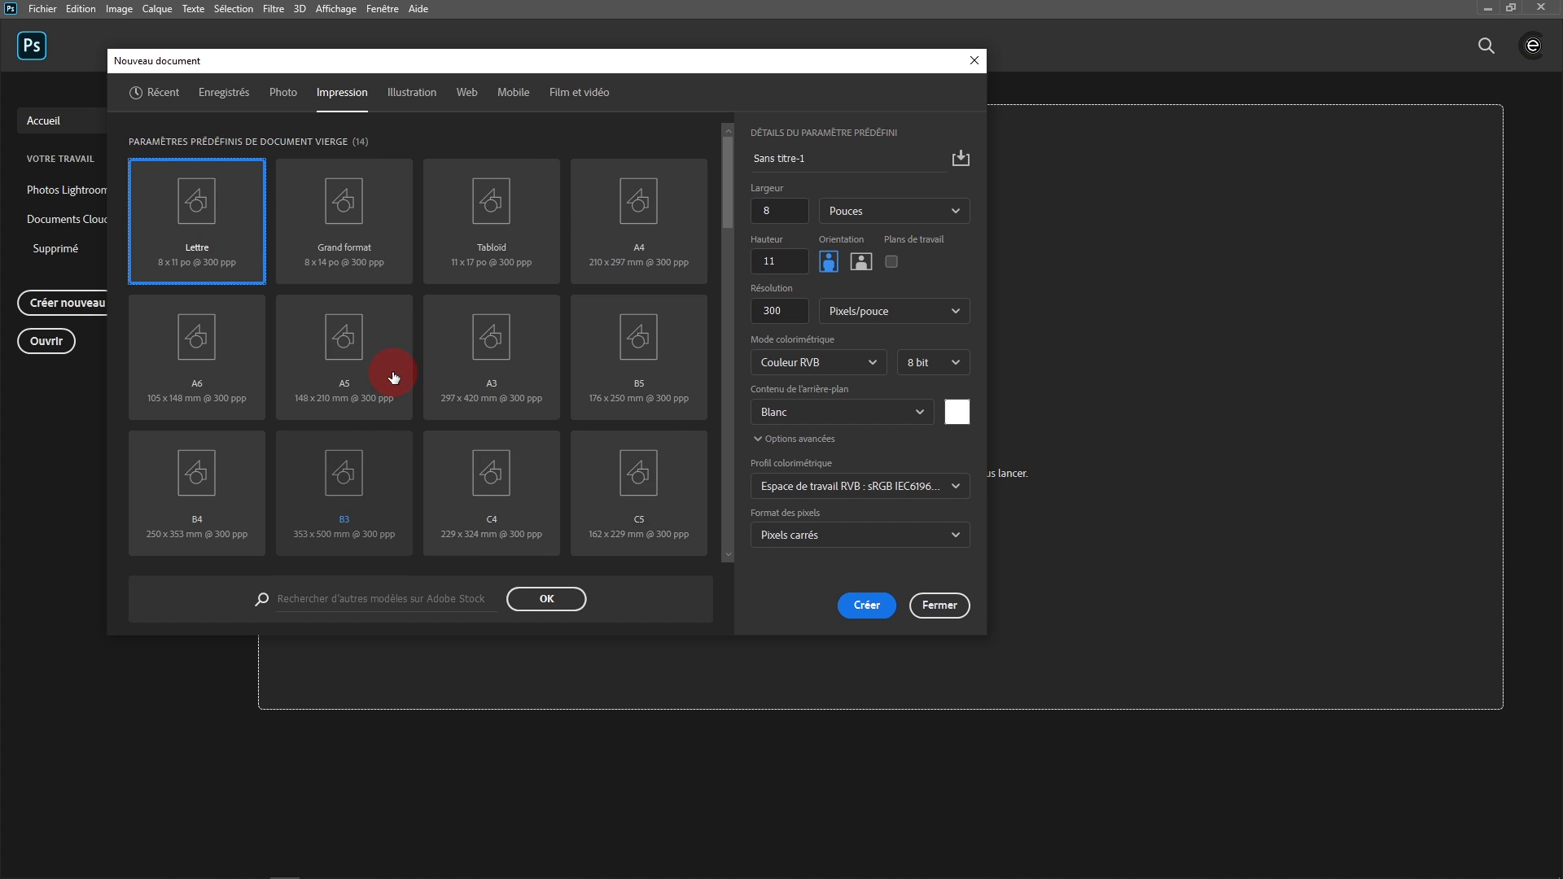
Set the units to millimetres and create a portrait A4 document of 2480 x 3508 px at 300 pixels/inch.
click(870, 213)
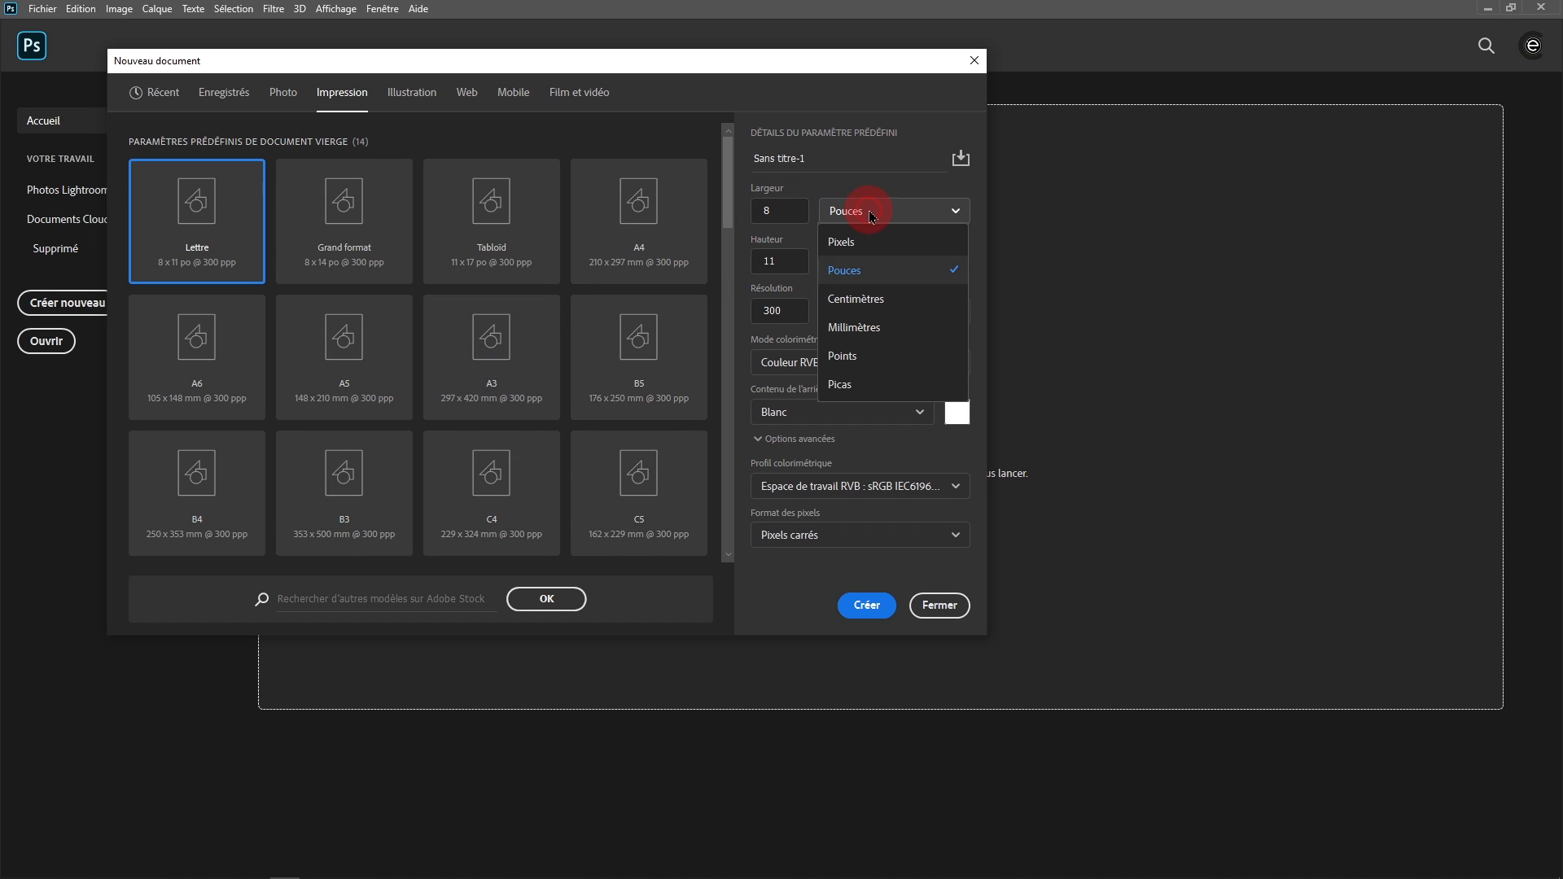
click(867, 326)
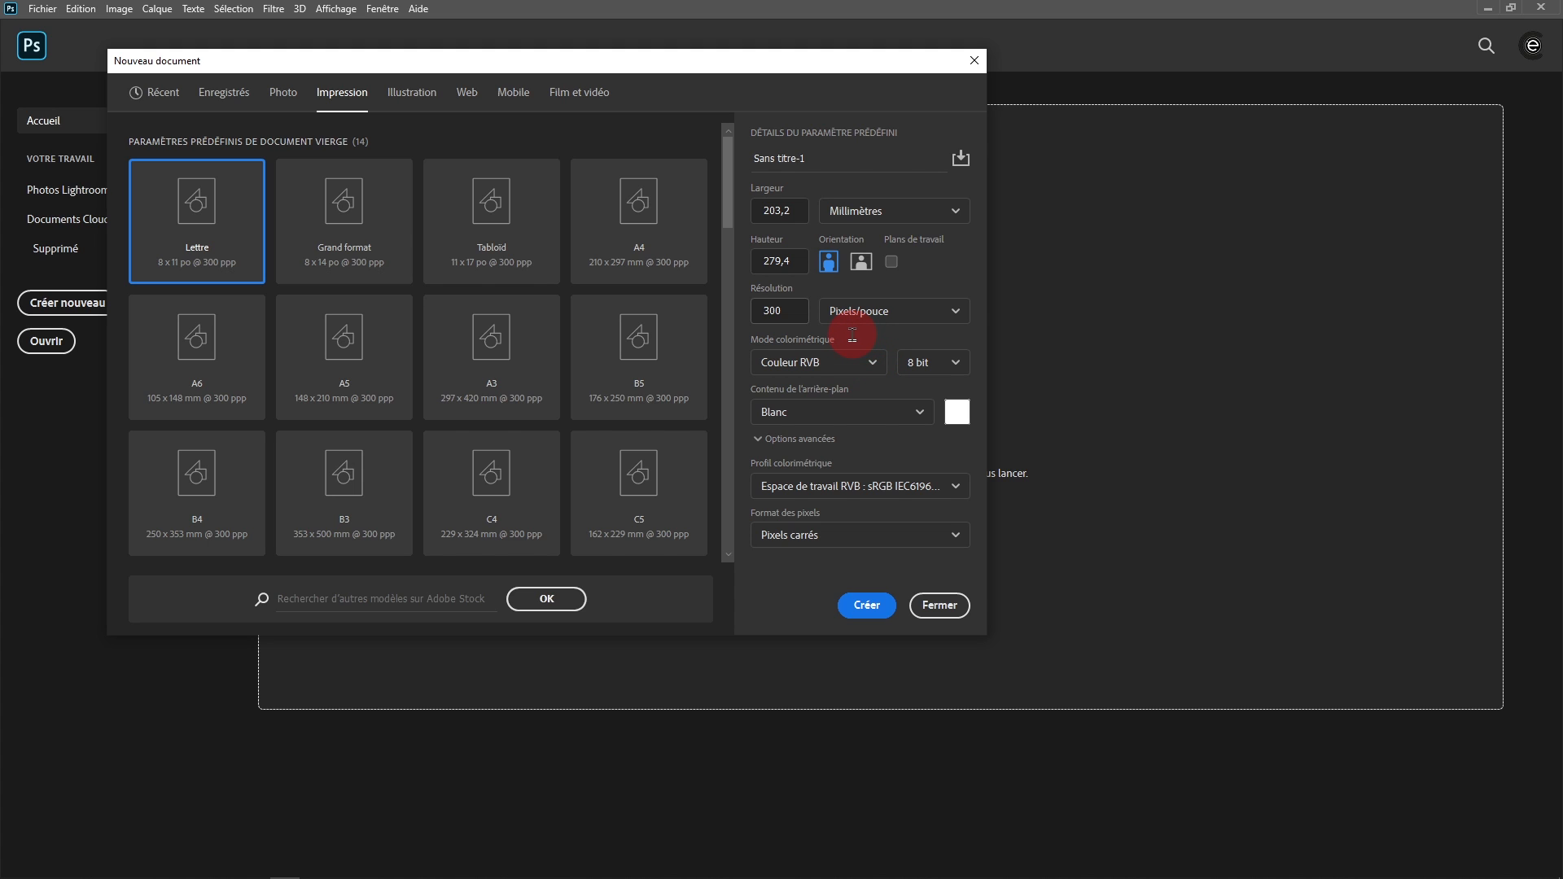
key(Return)
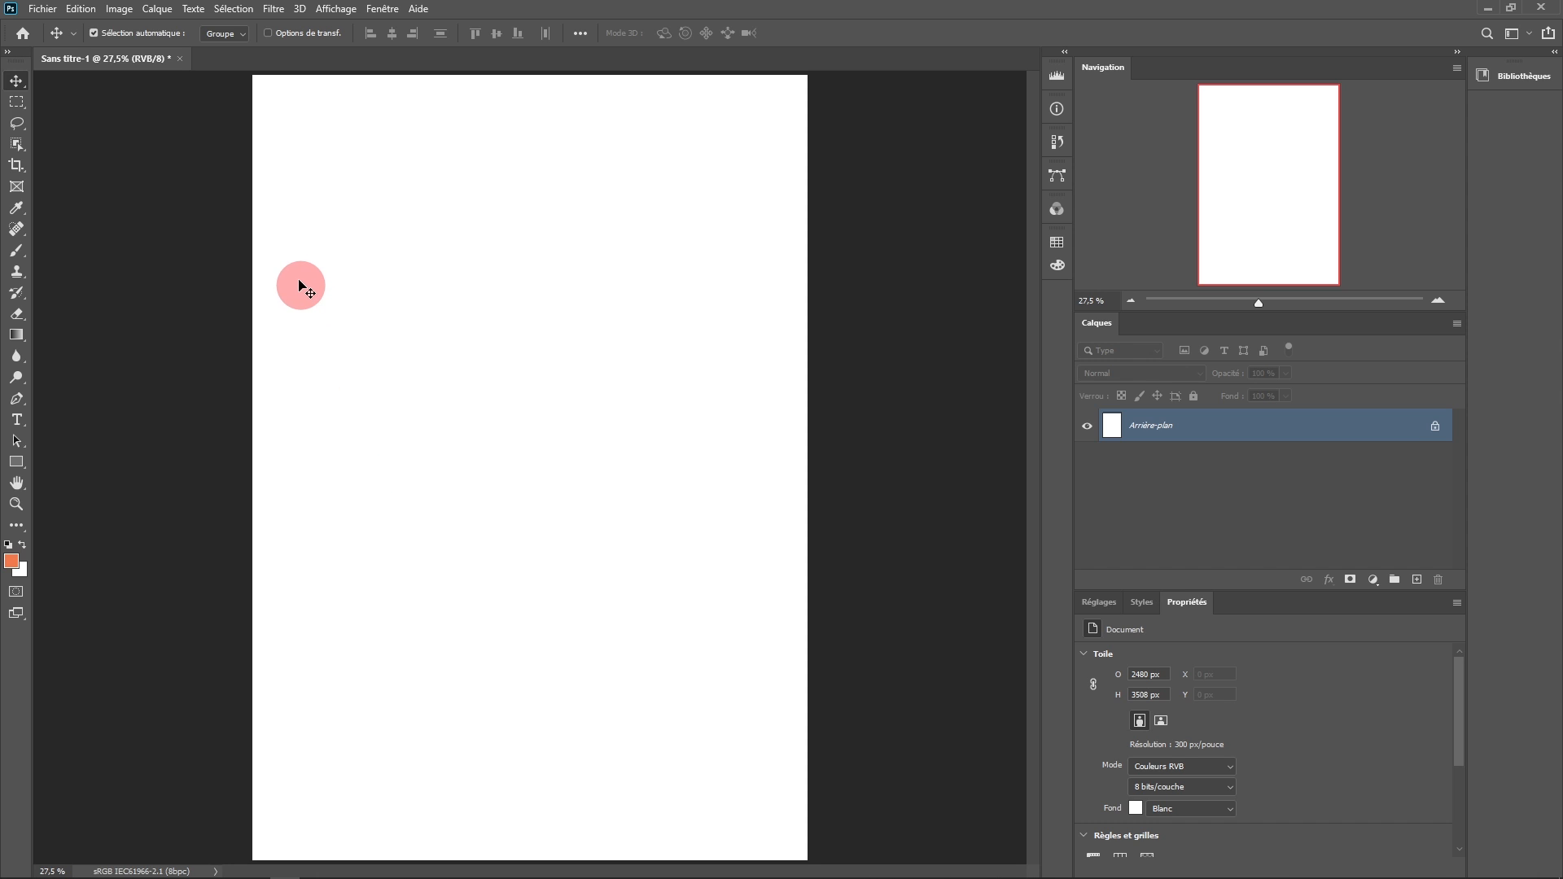
Add a guide layout with 1 cm margins on all four sides of the page.
click(336, 12)
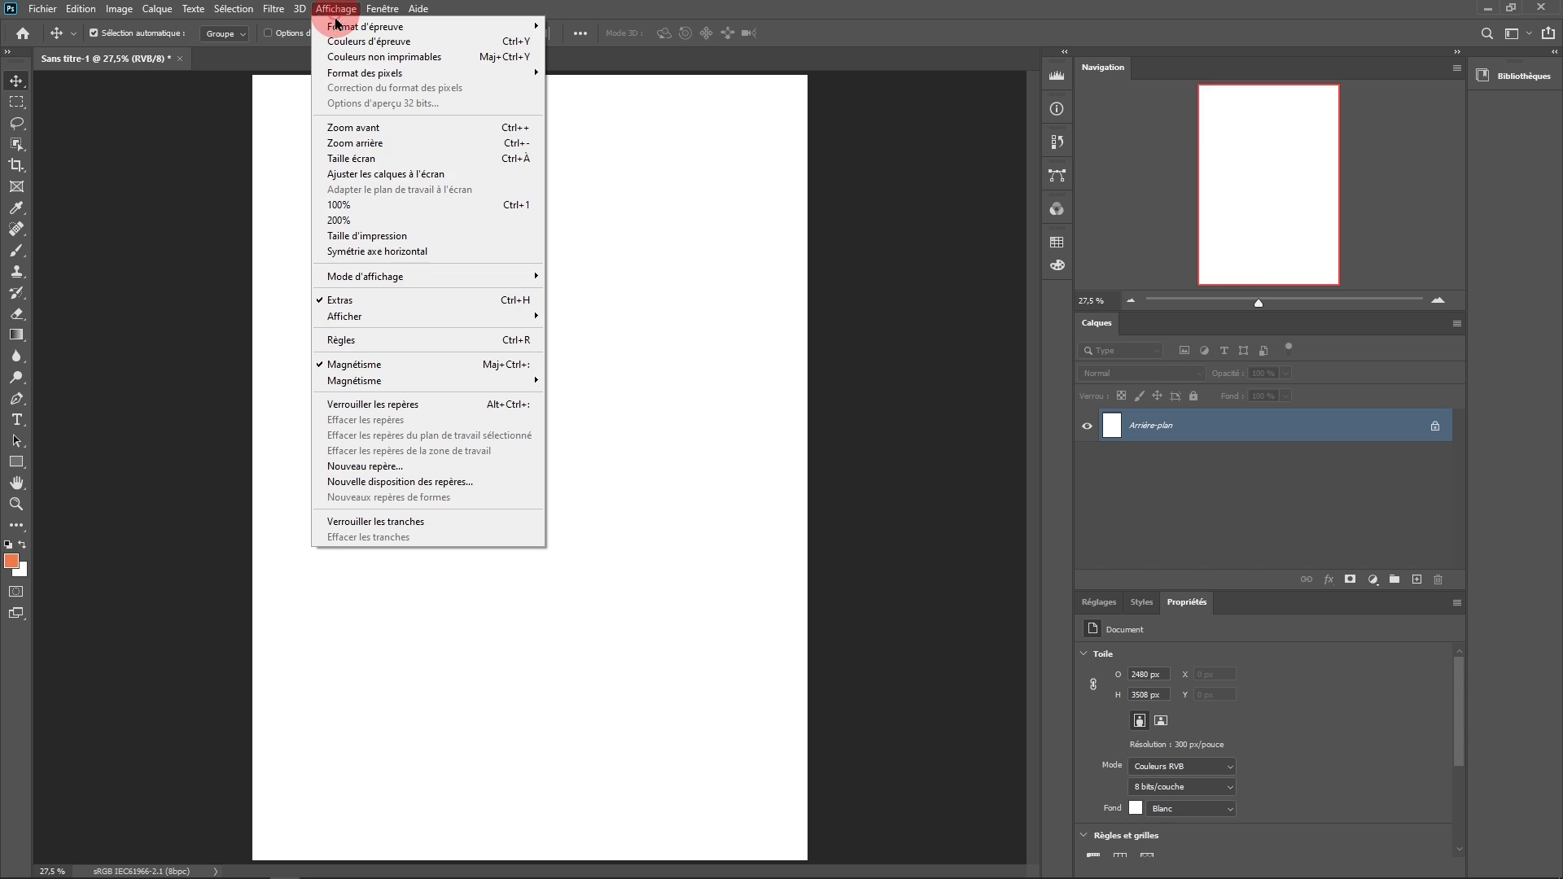
click(359, 482)
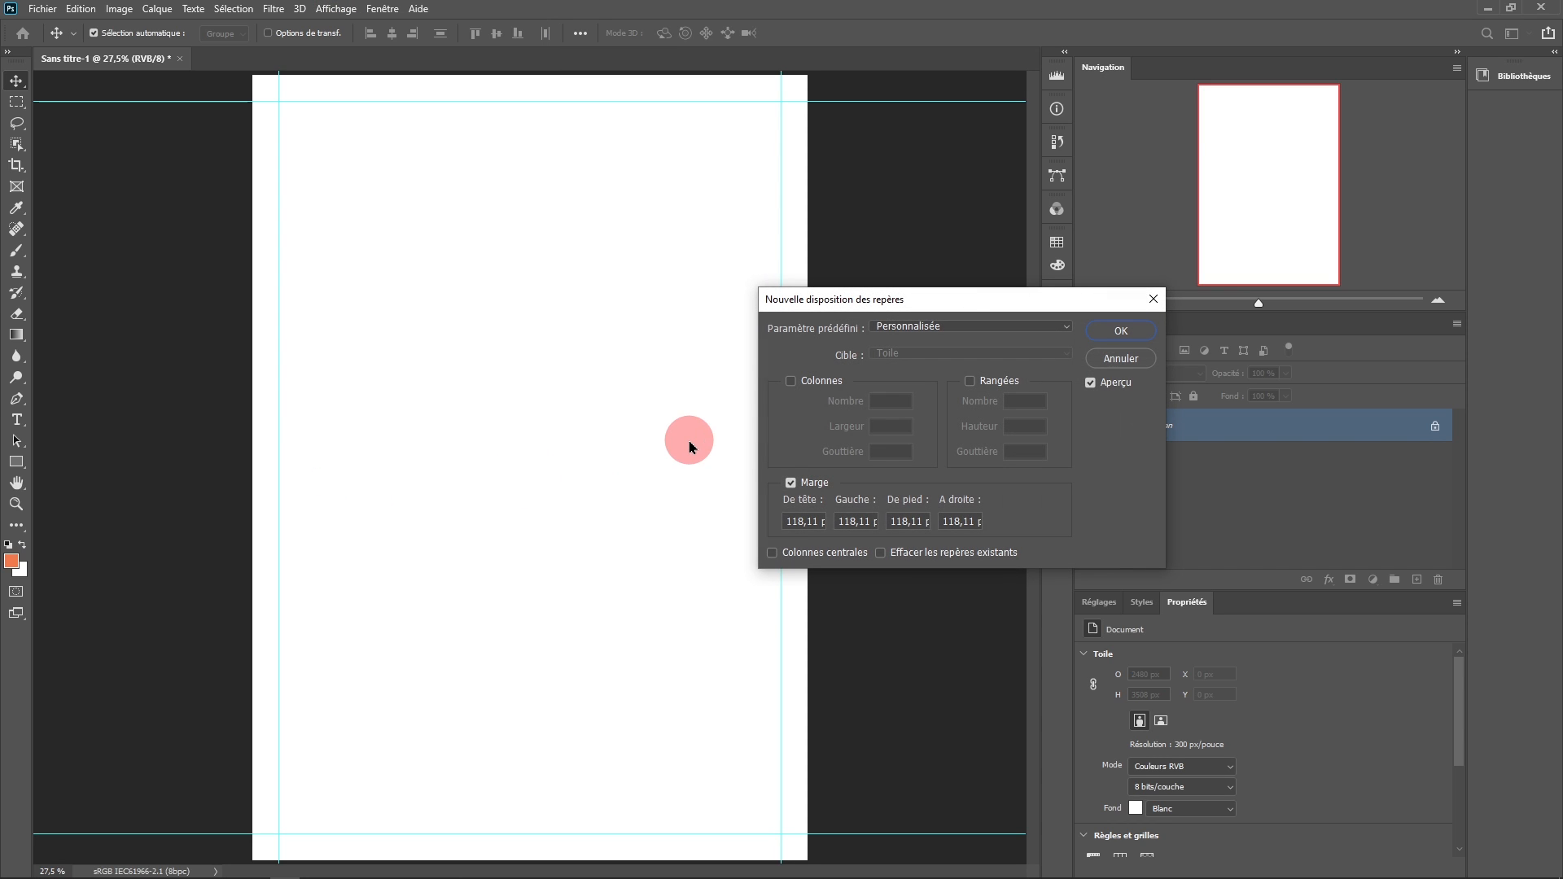
click(811, 520)
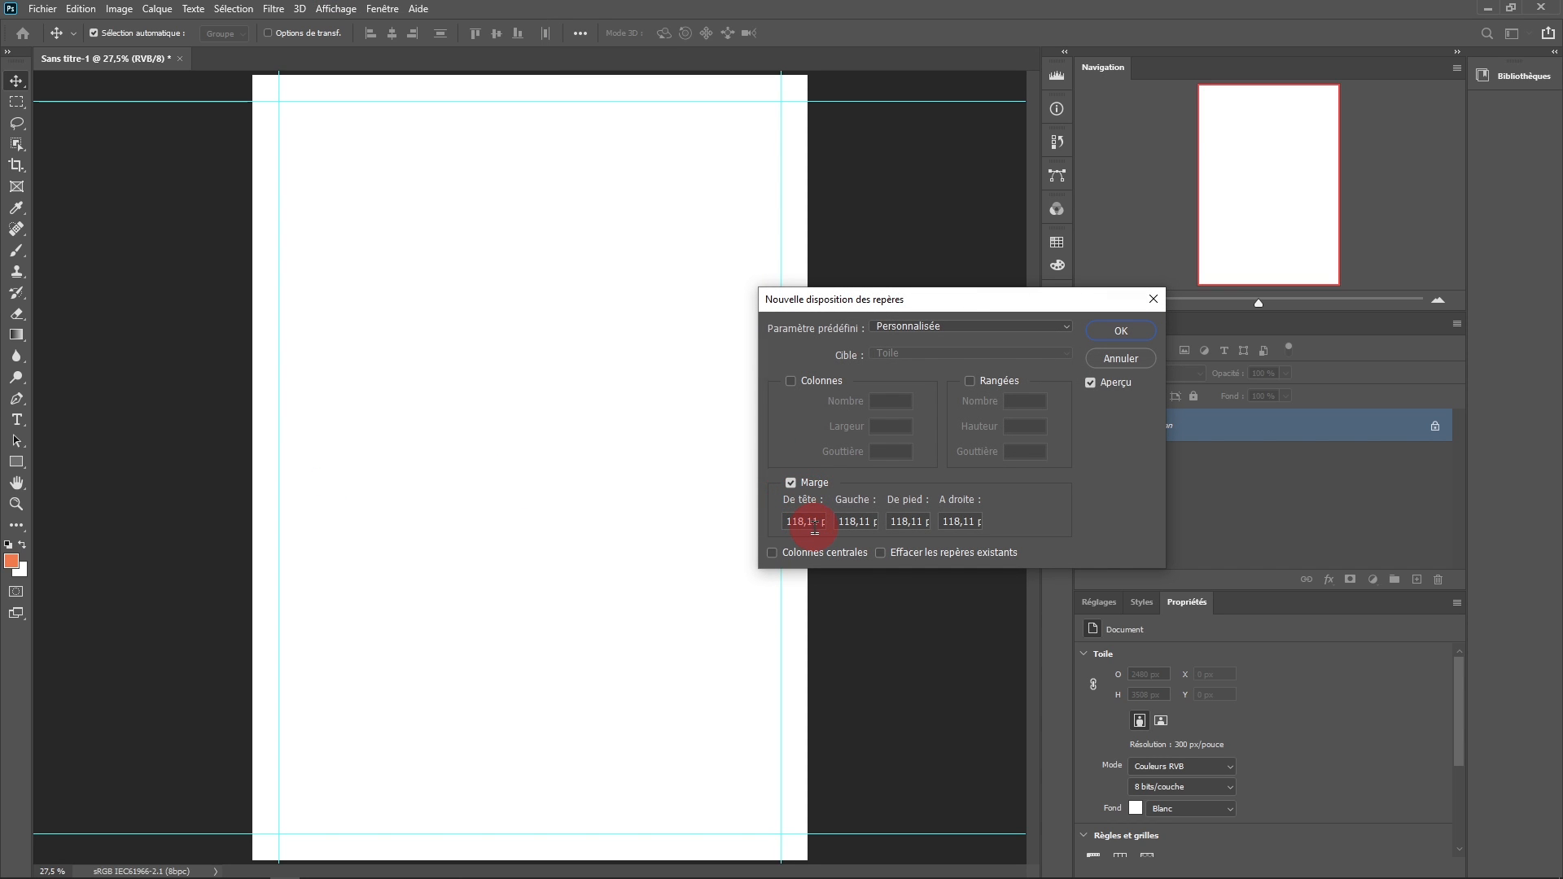
mouse_move(785, 522)
mouse_down()
mouse_move(856, 525)
mouse_move(763, 527)
mouse_up()
text(1cm)
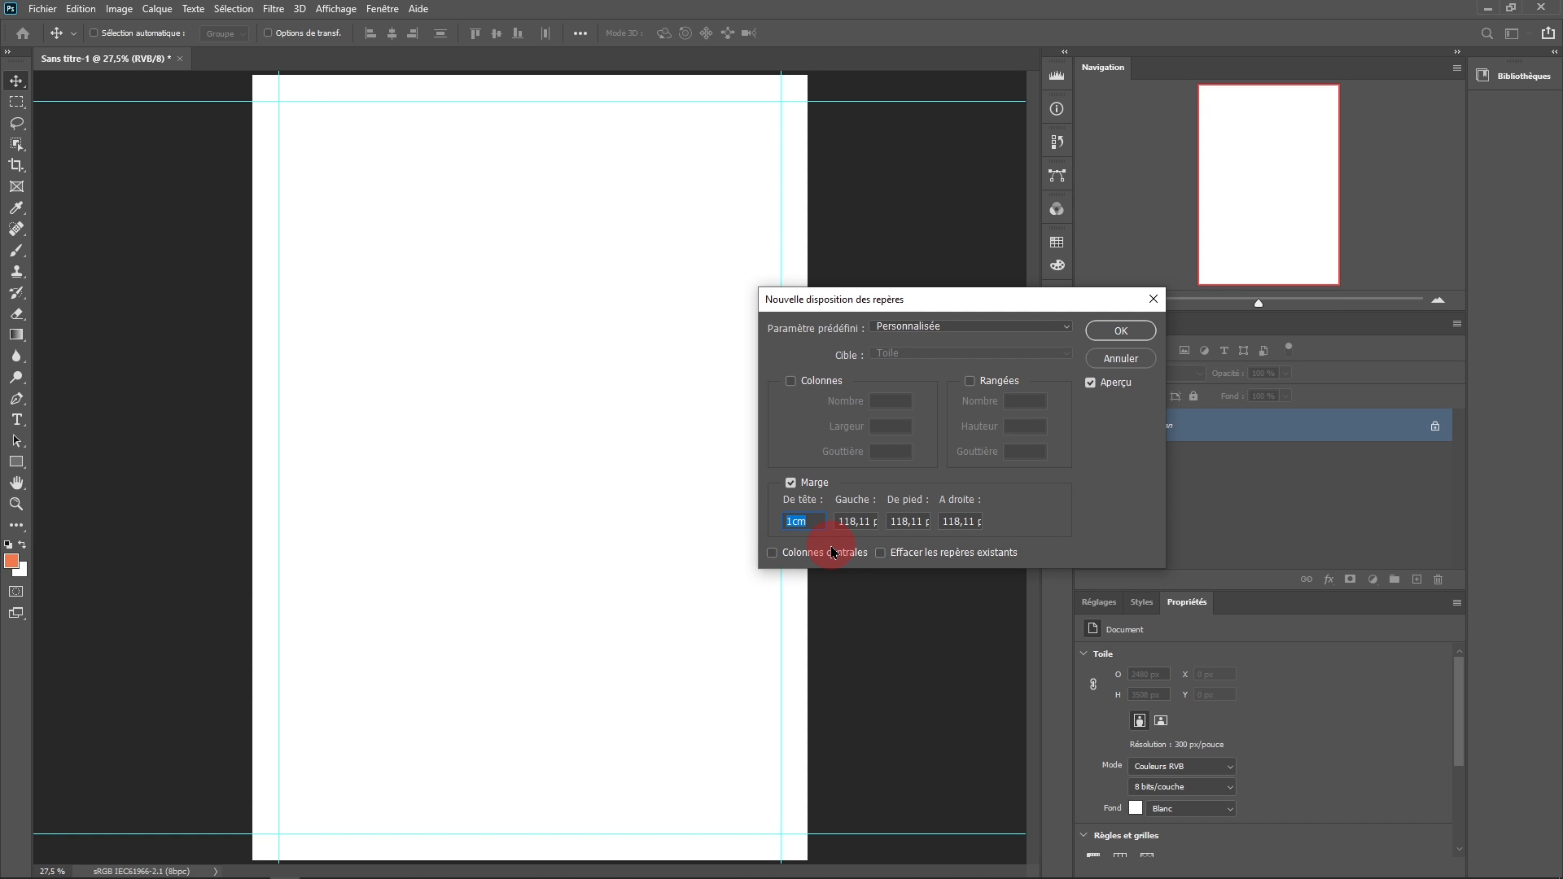
drag(849, 524, 950, 531)
text(1cm1cm)
key(Tab)
text(1cm)
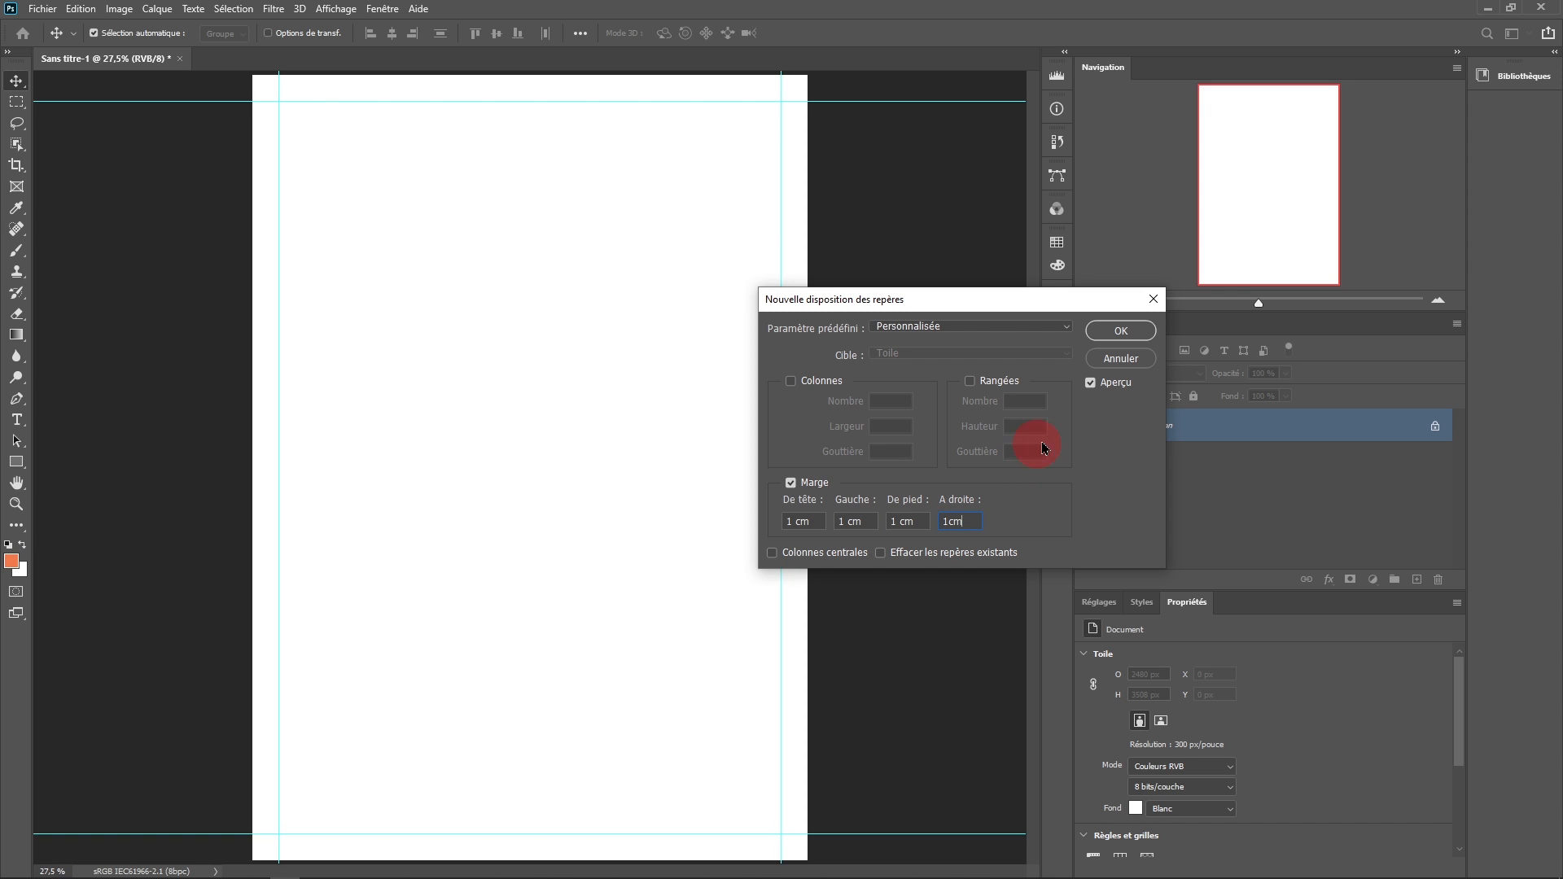
click(1119, 332)
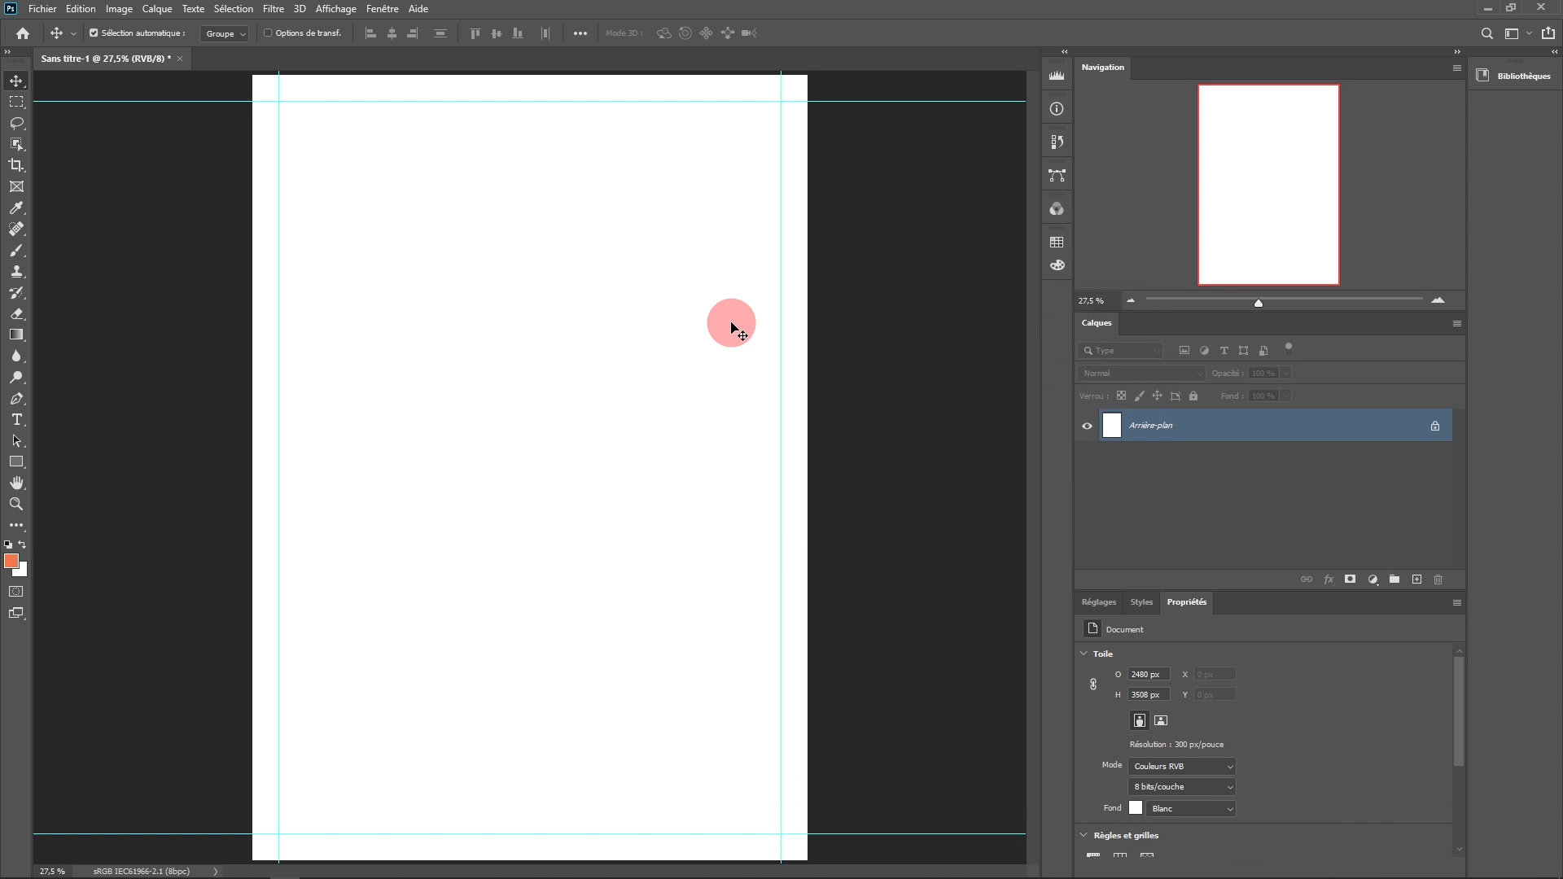
click(336, 9)
click(365, 466)
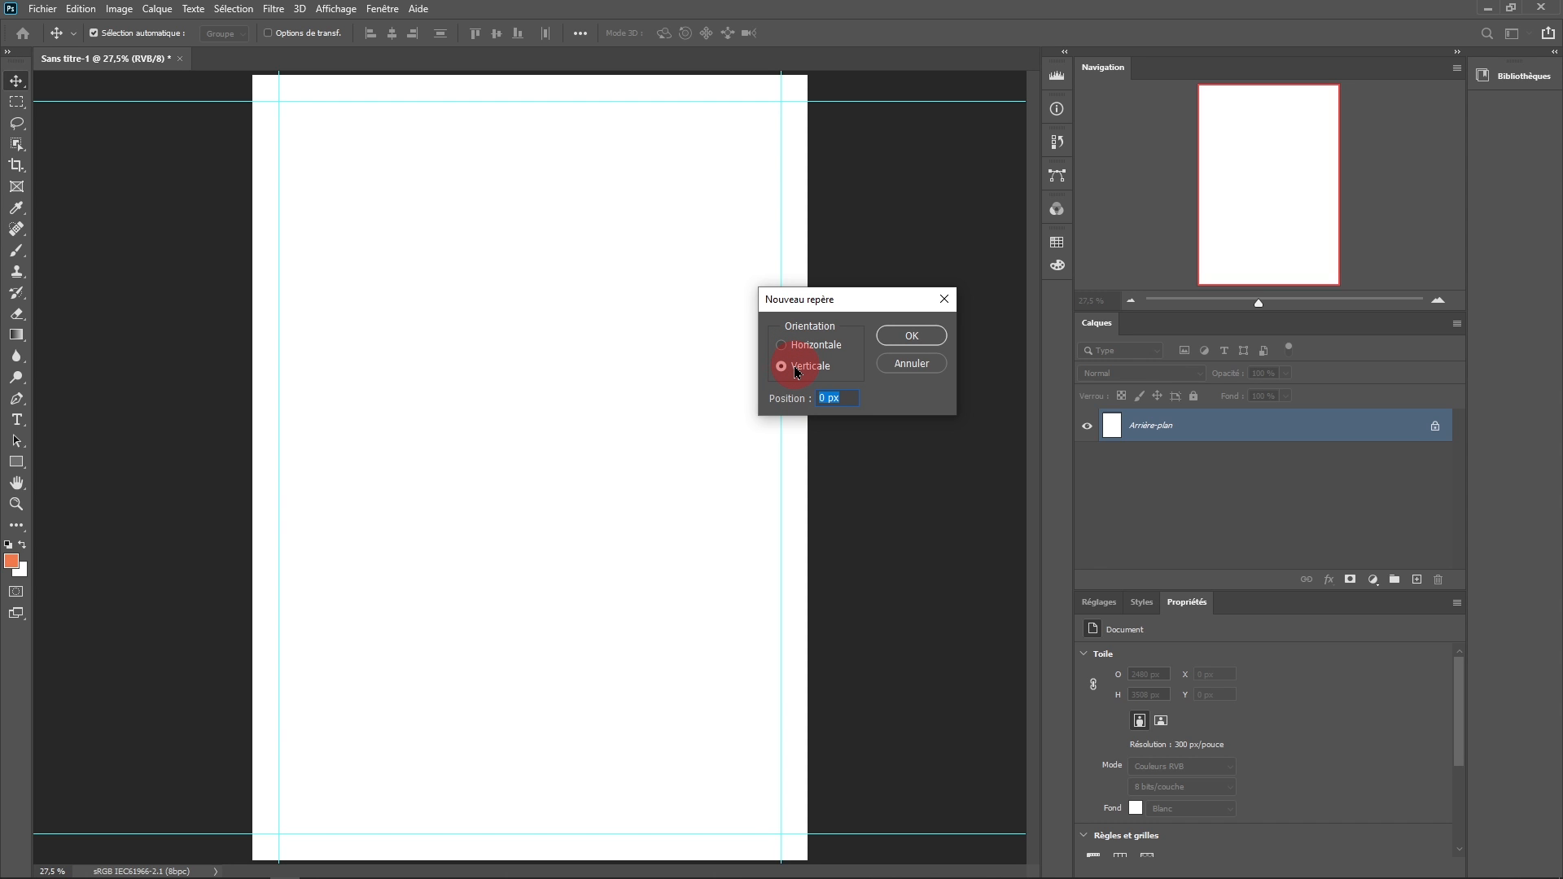
key(Return)
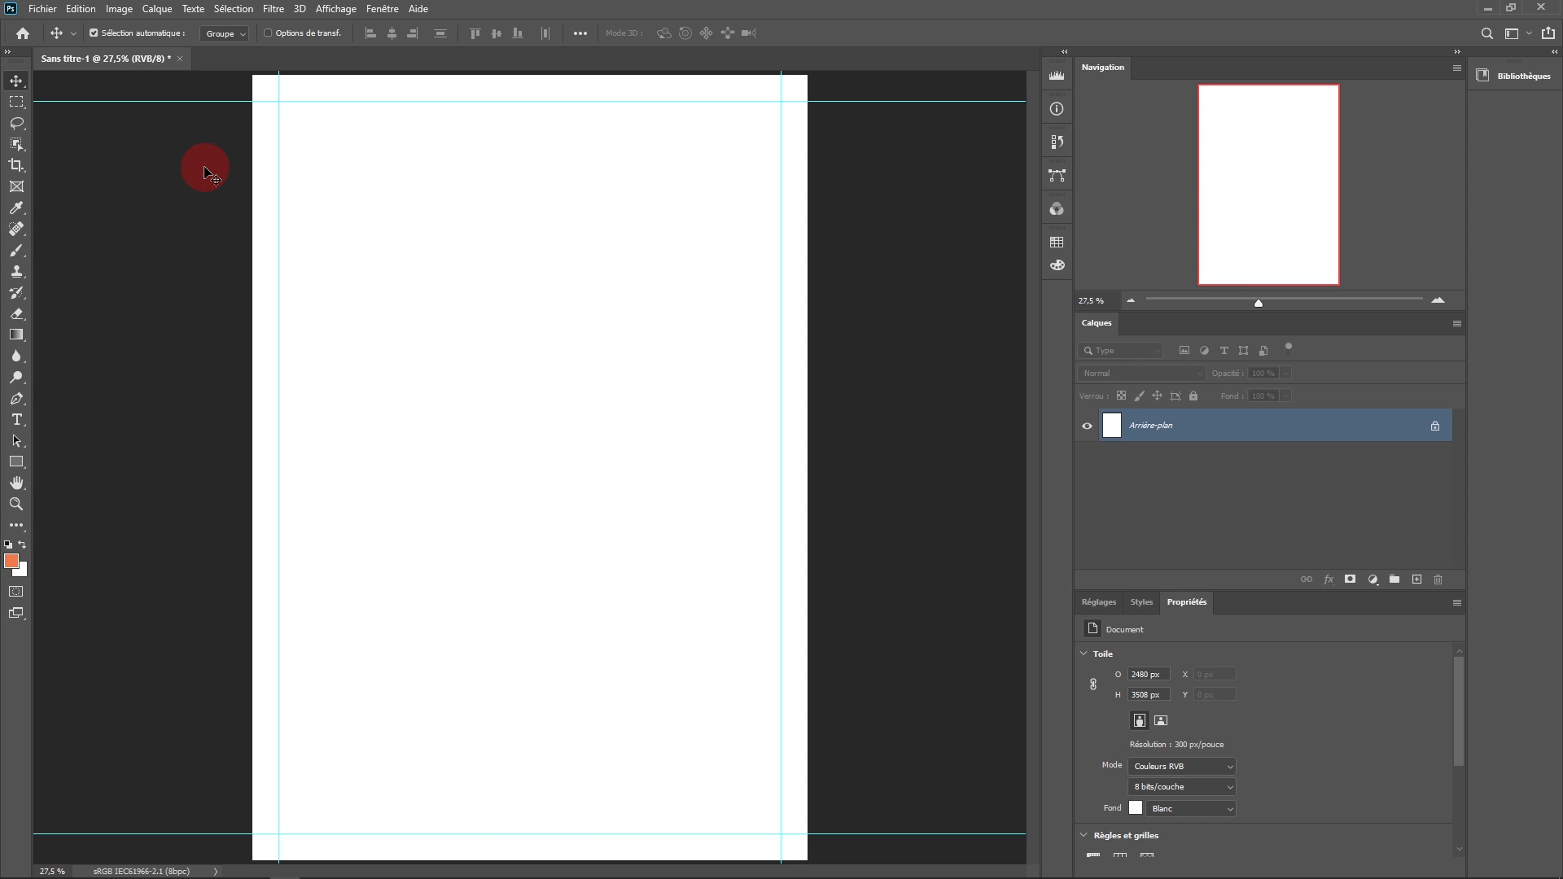
Open calendrier-janvier-2020.pdf, importing its page cropped to "Zone de support" at 300 pixels/inch in RGB.
click(40, 9)
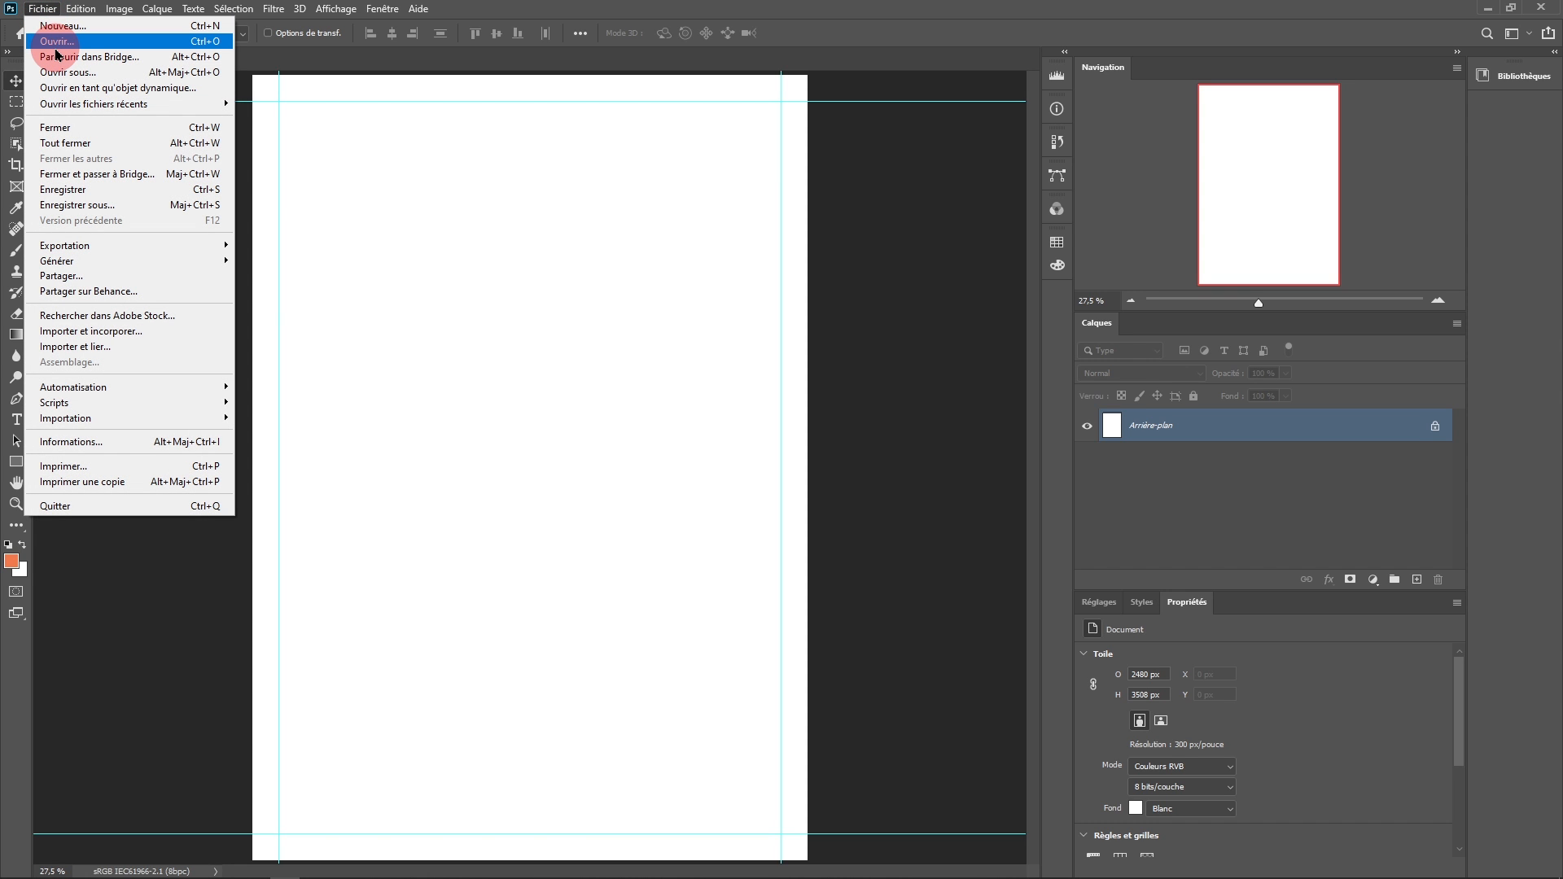
click(56, 46)
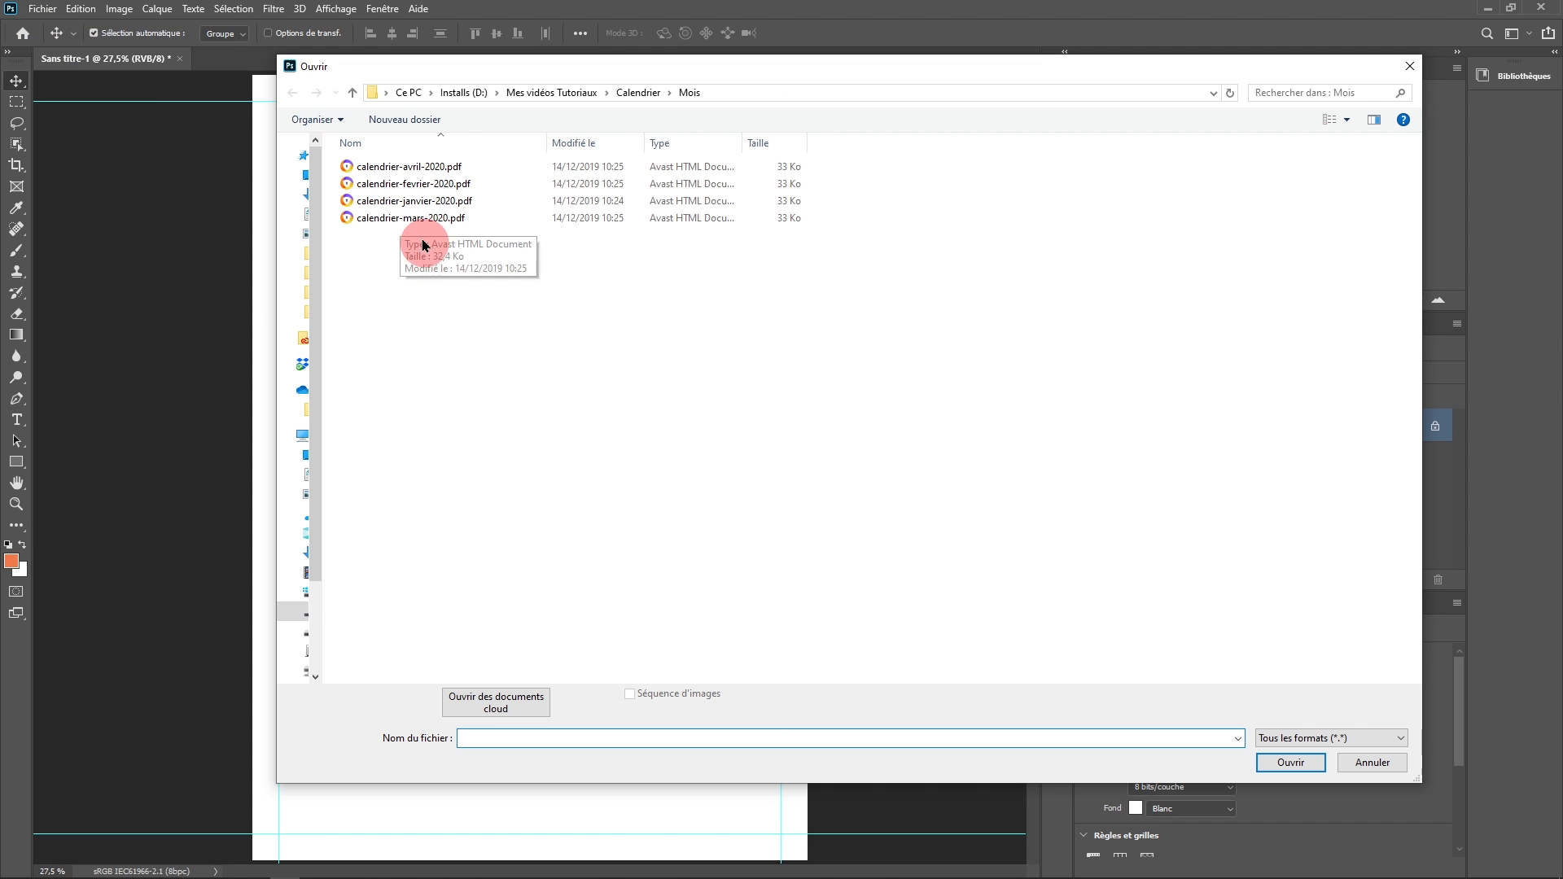
click(411, 201)
click(1276, 763)
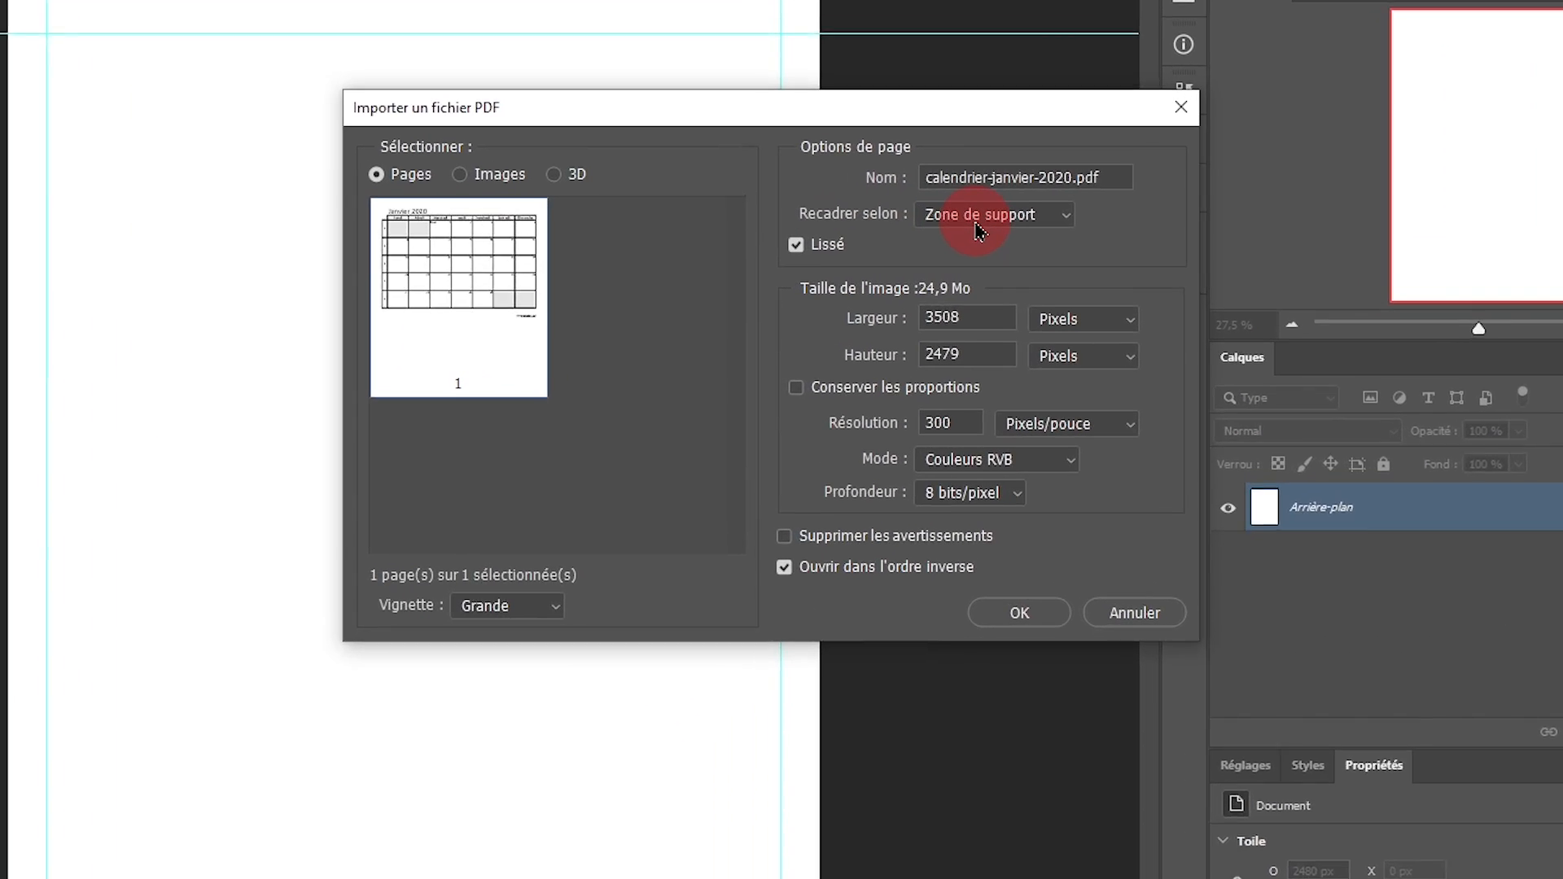
click(916, 228)
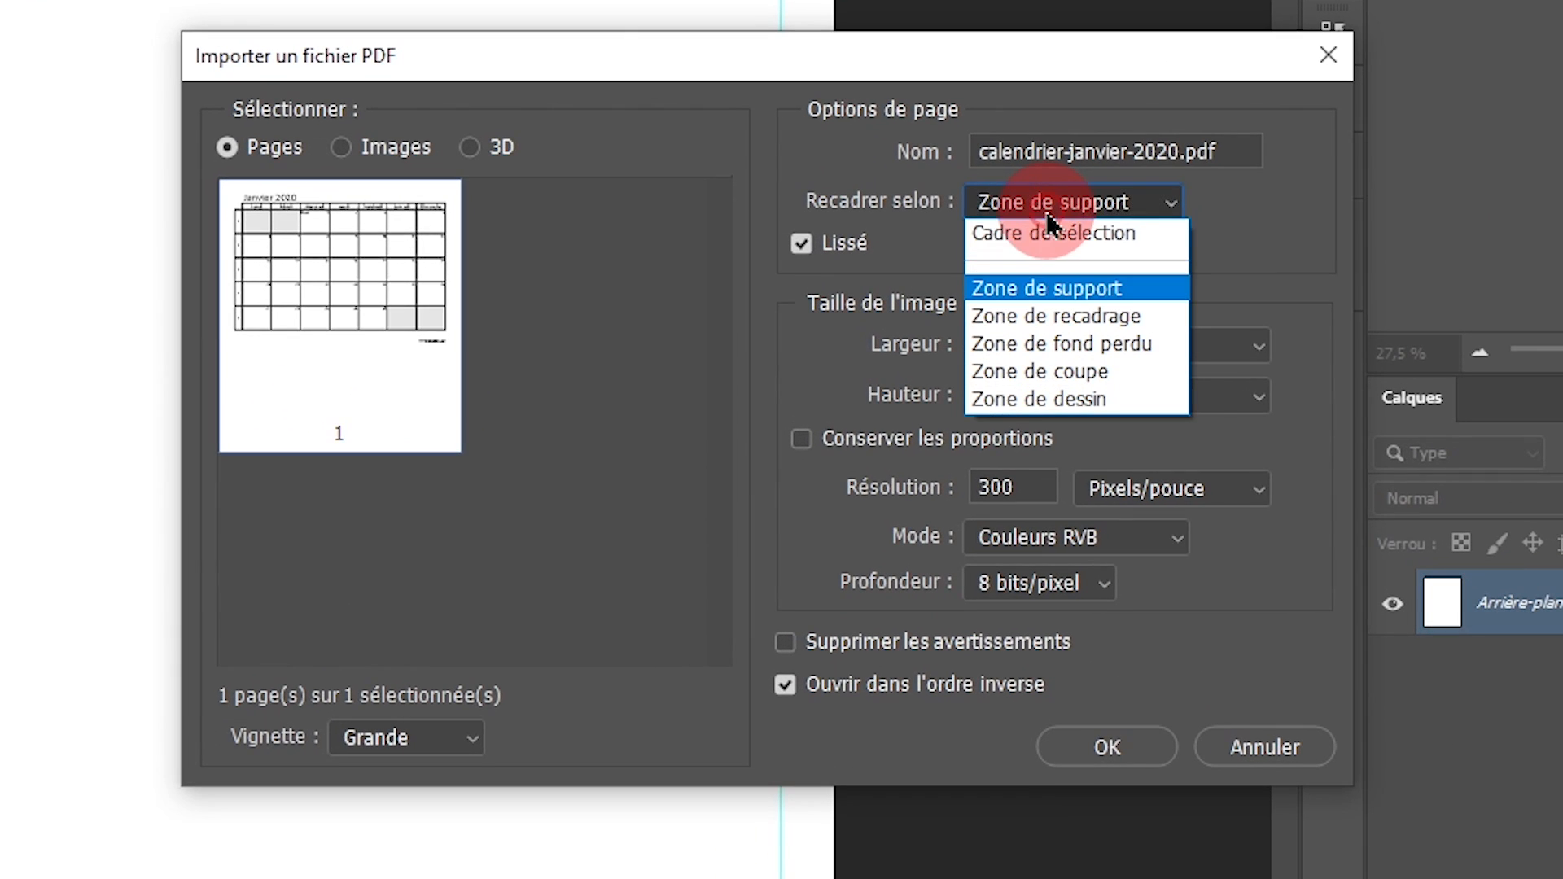
click(1022, 290)
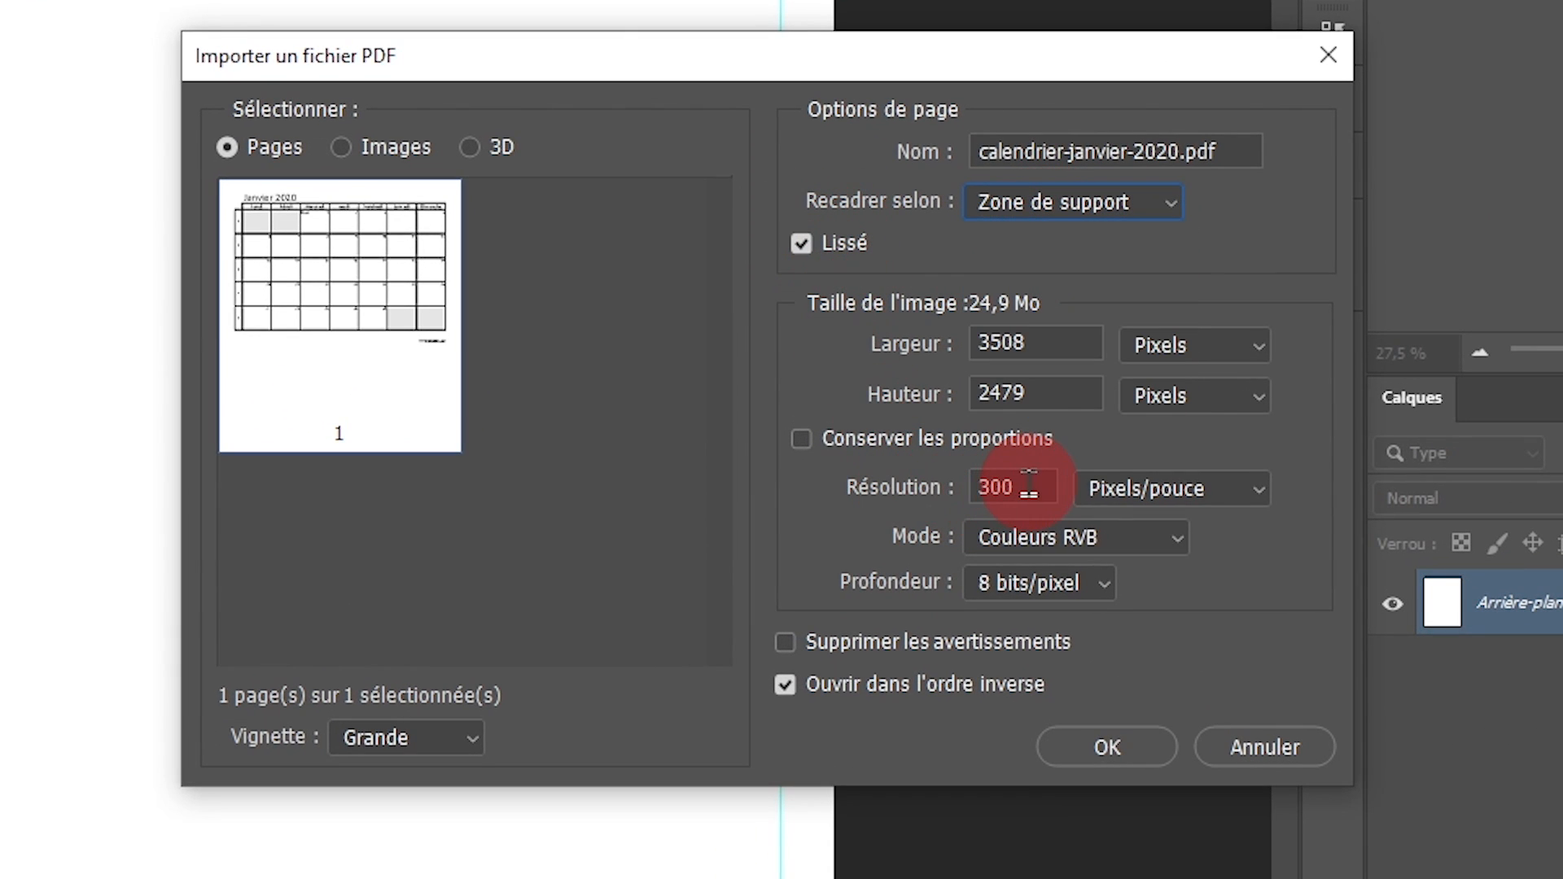
click(955, 489)
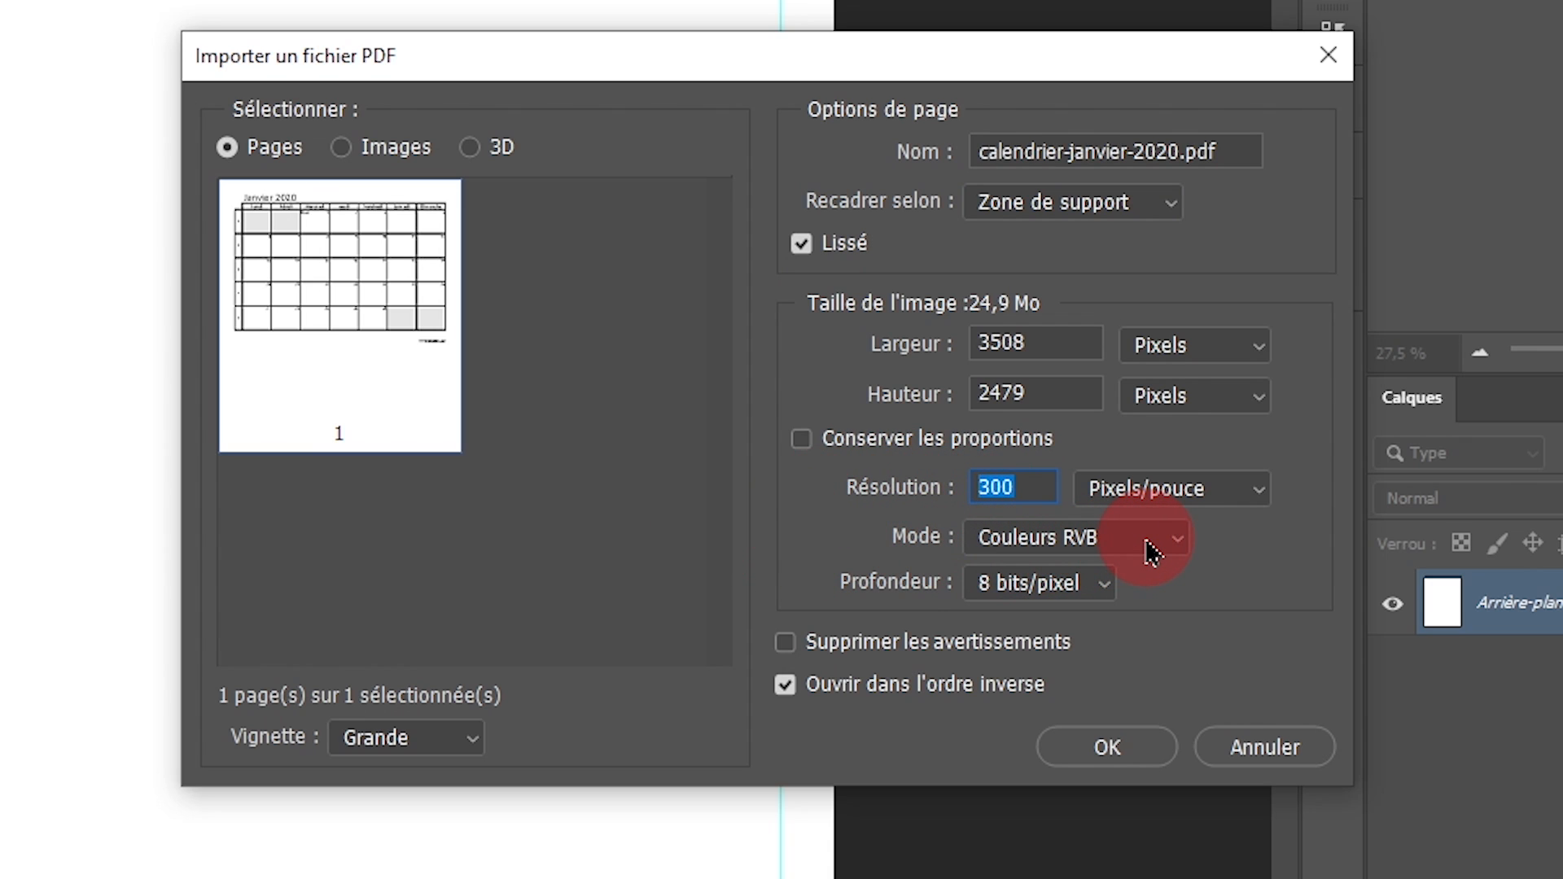
click(1103, 749)
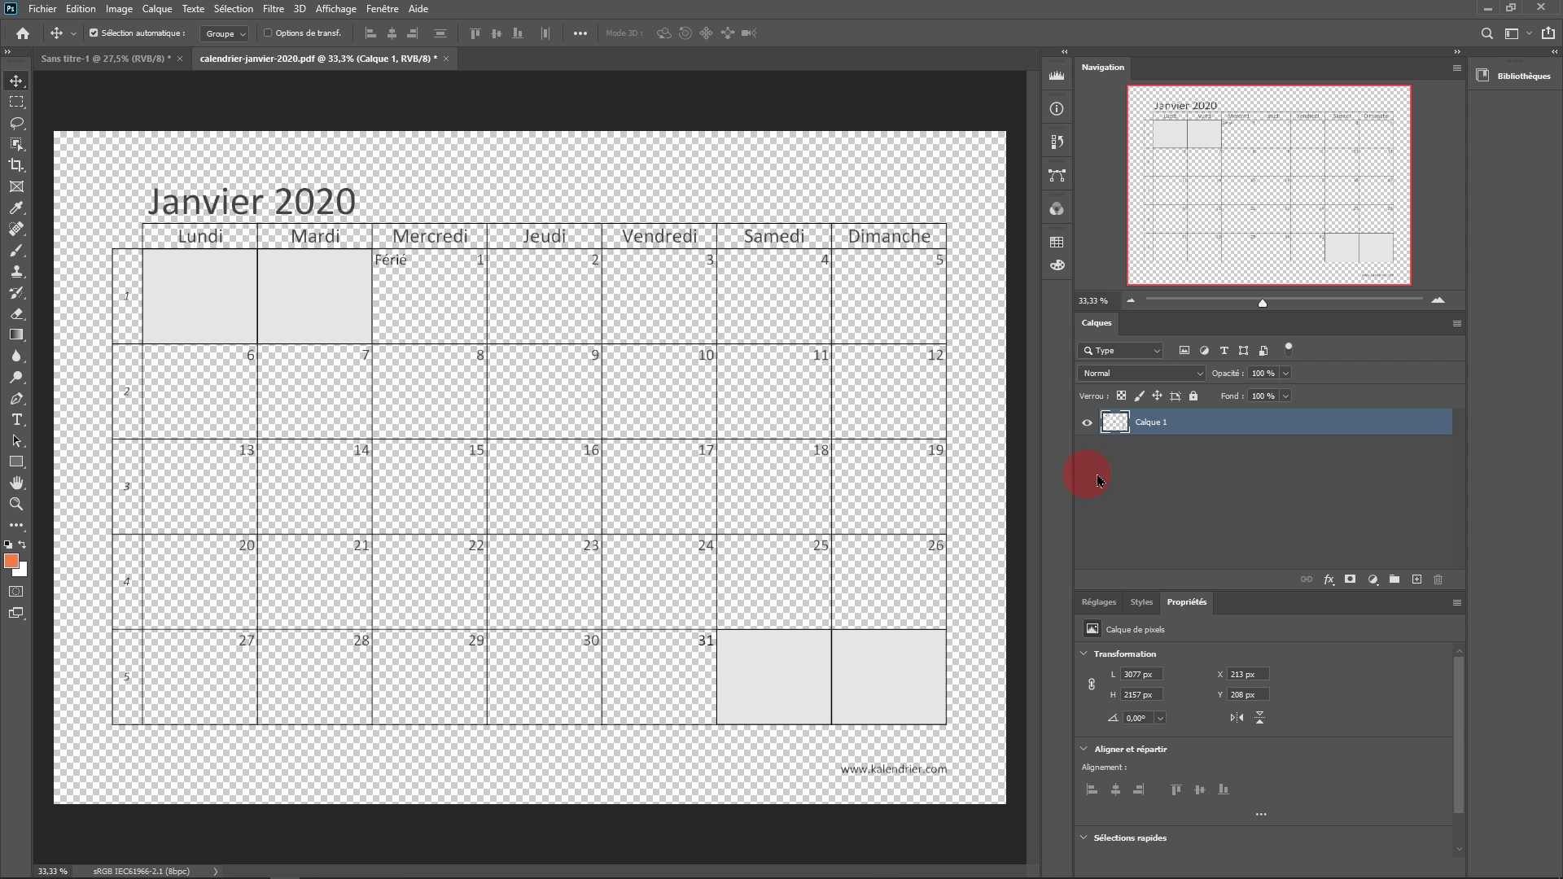
Convert Calque 1 to a smart object and hide its grey cells by lowering the "Ce calque" white point to 96 in the blending options.
right_click(1187, 430)
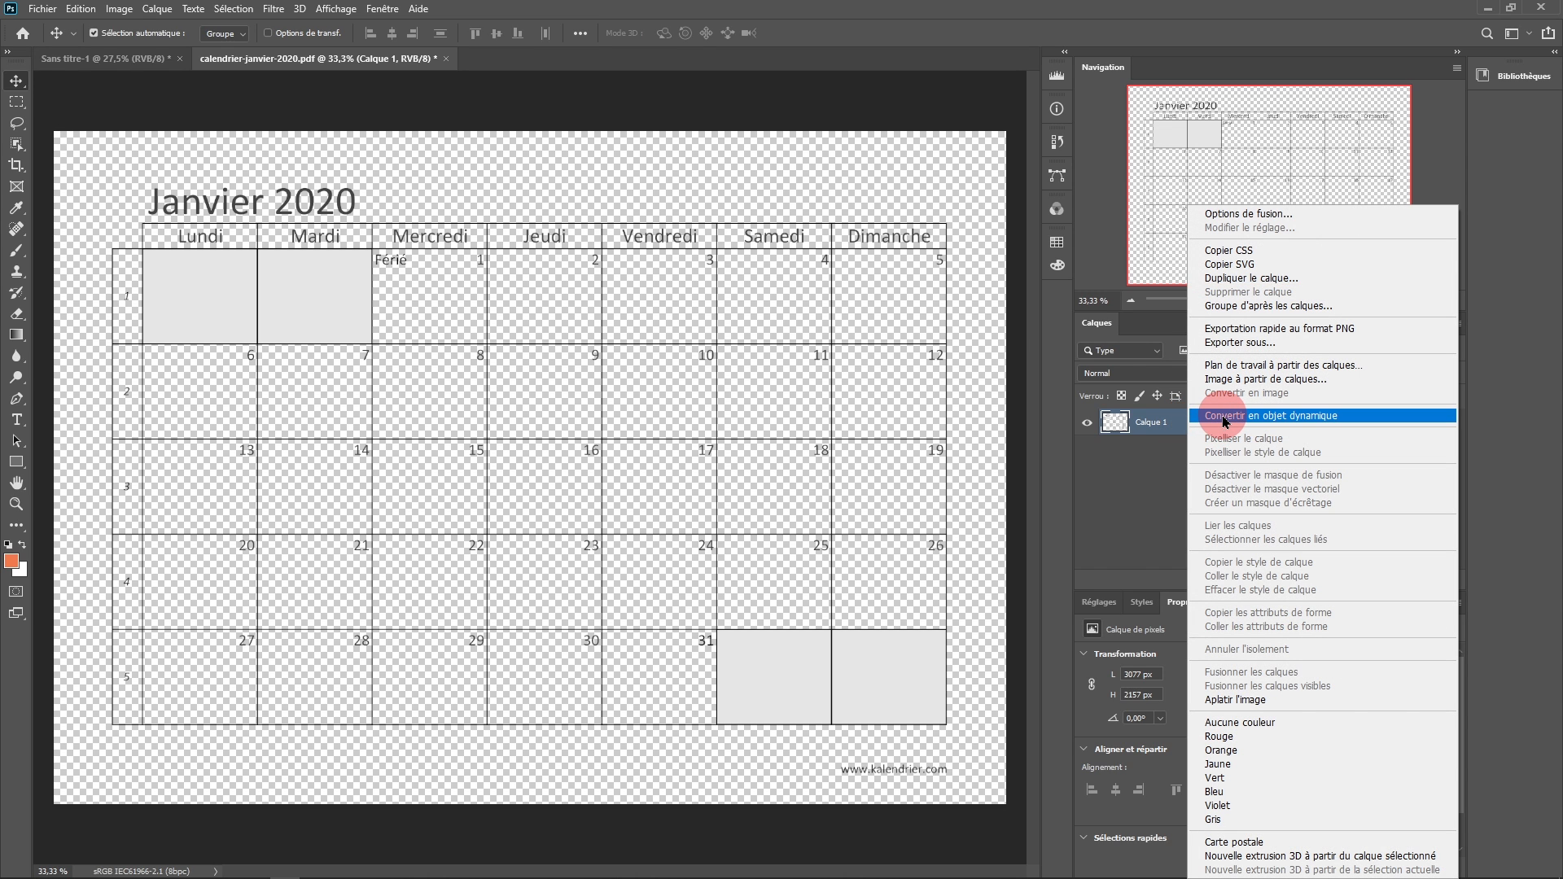
click(1236, 419)
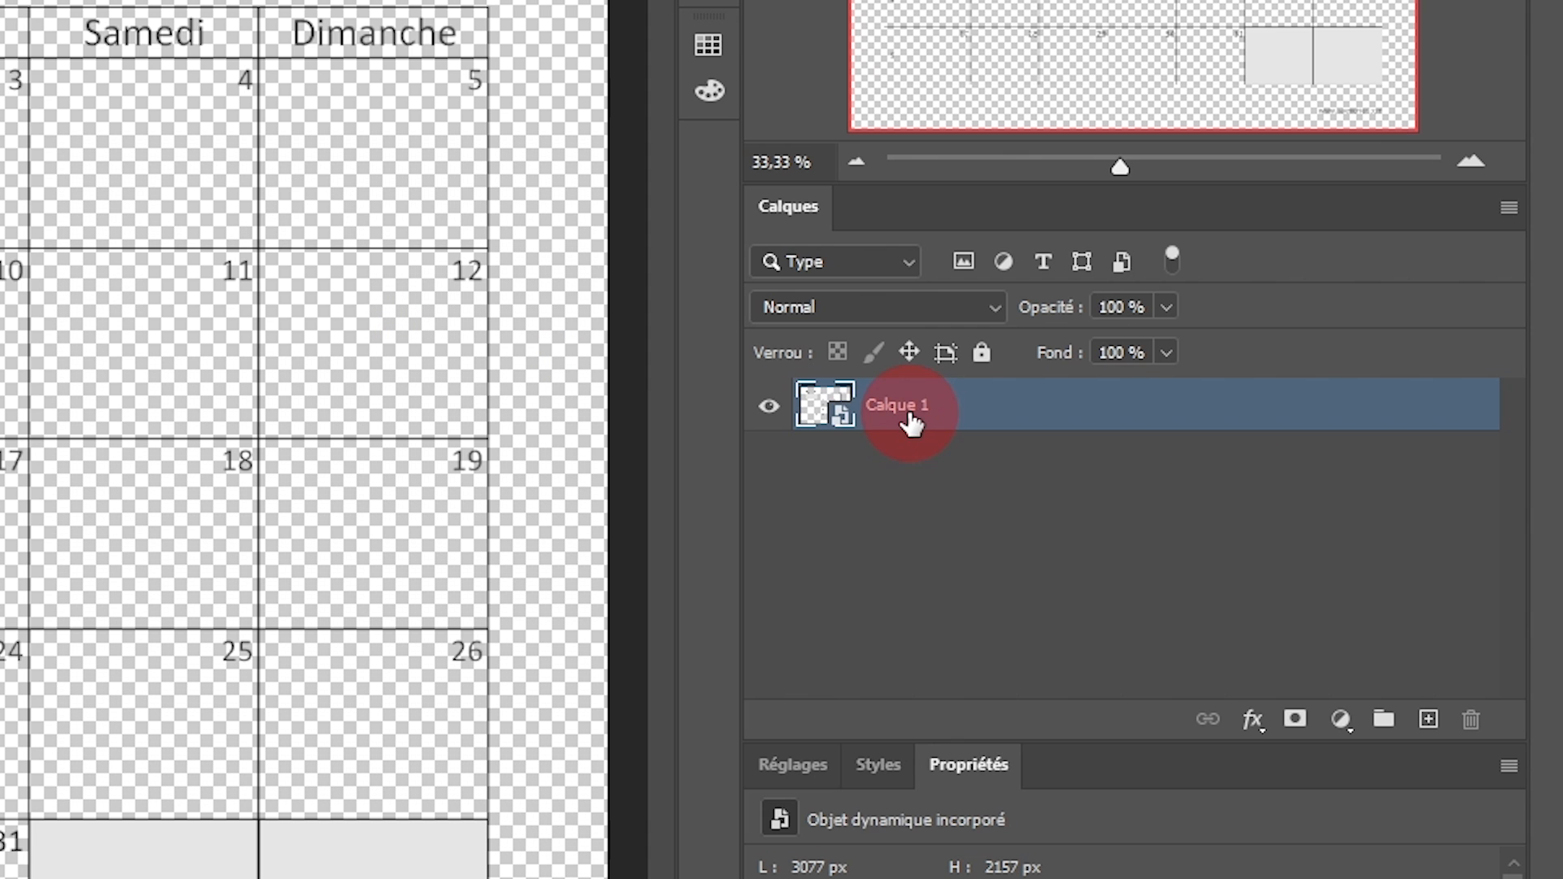
double_click(989, 417)
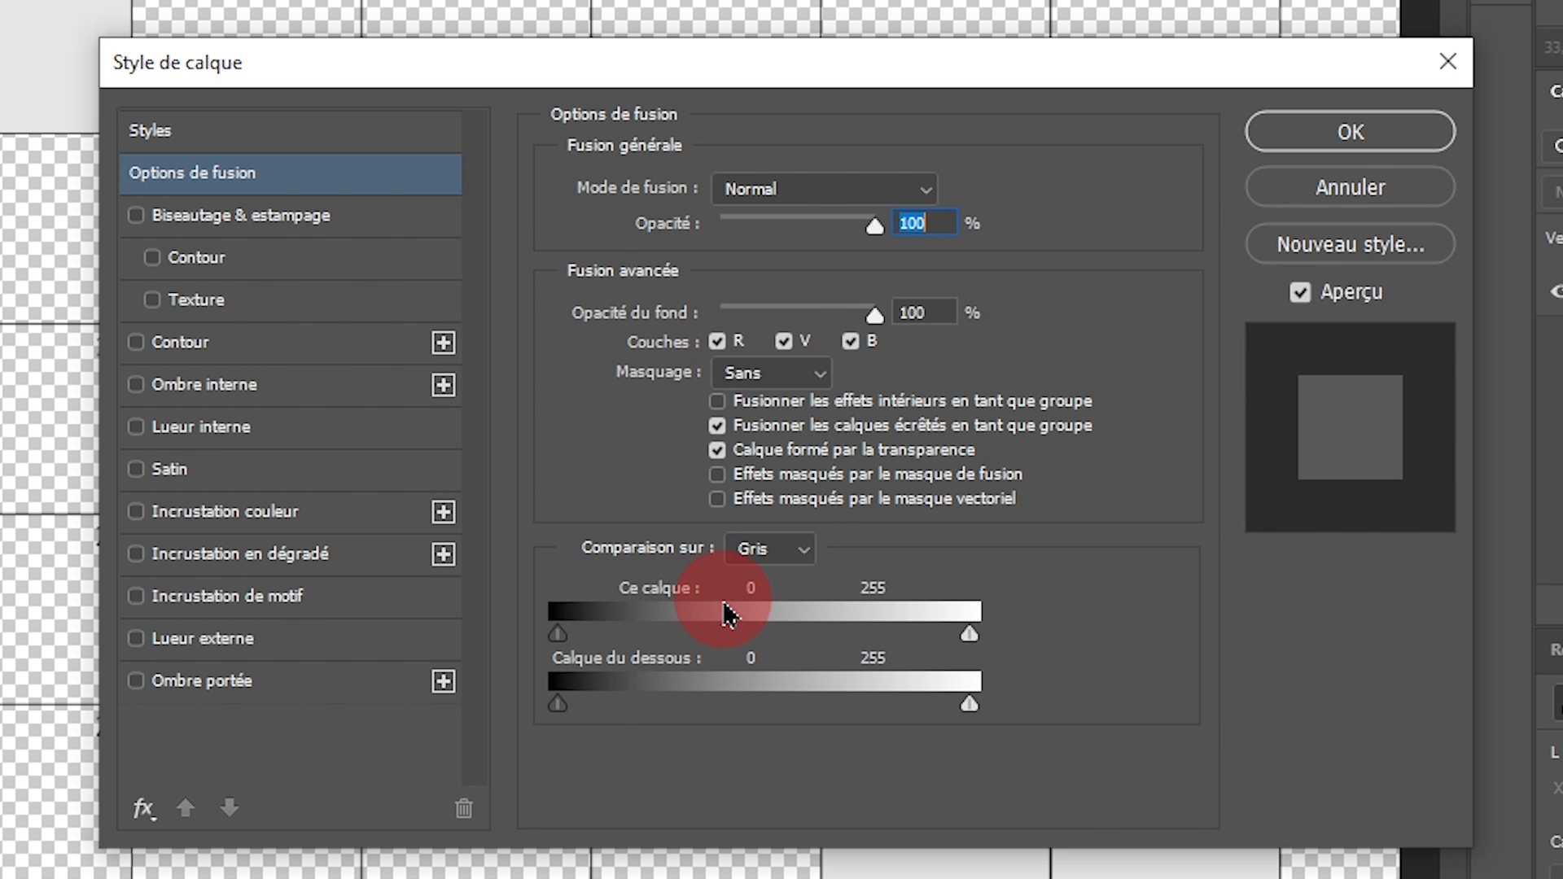
drag(945, 649, 713, 619)
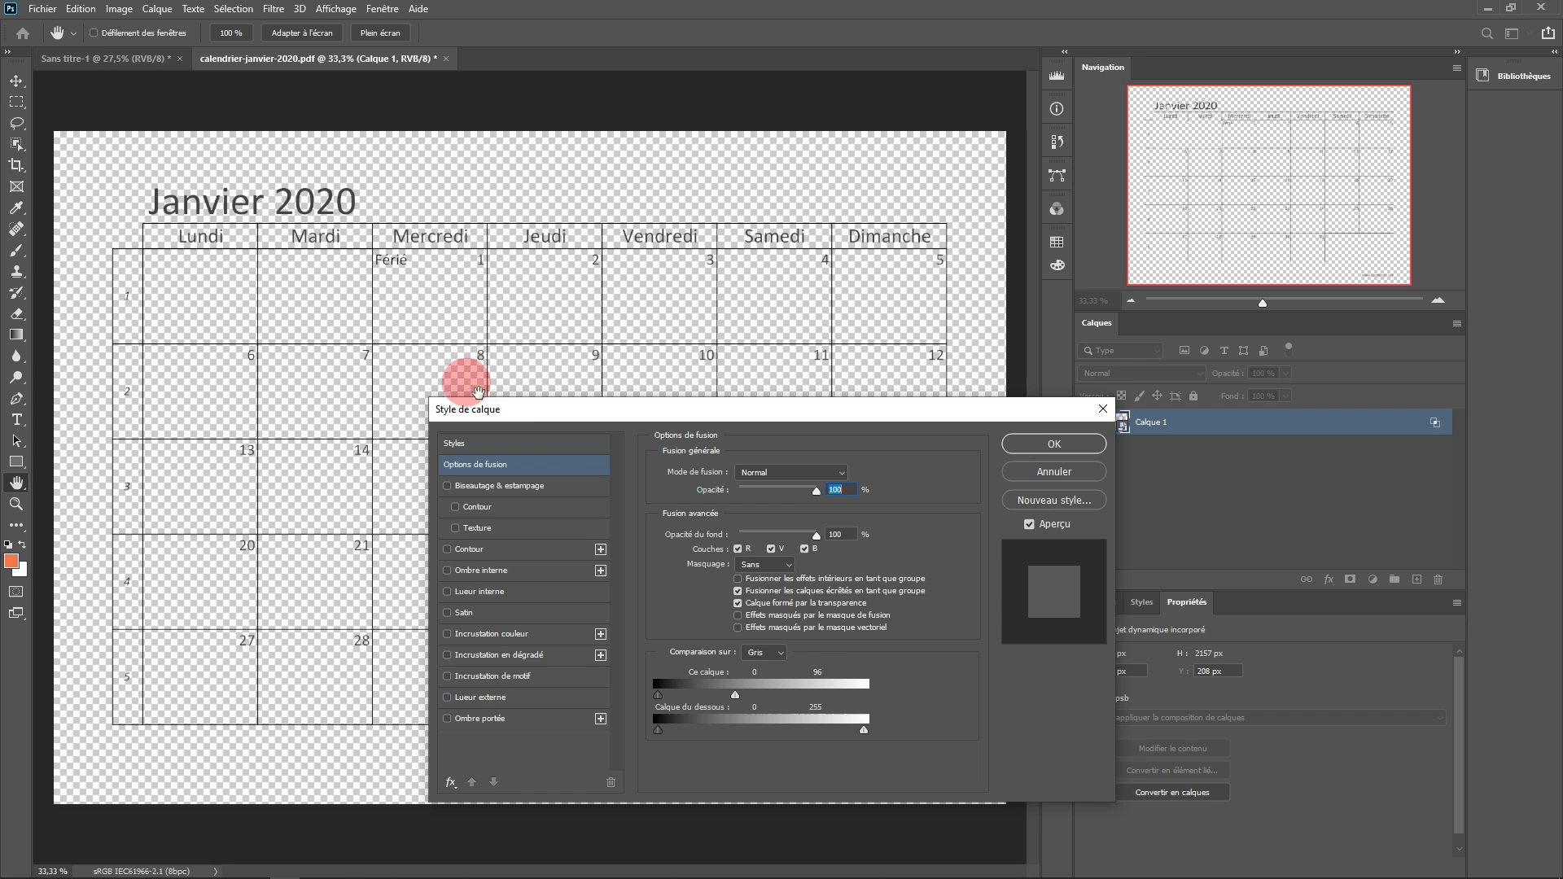
drag(727, 411, 667, 352)
click(983, 393)
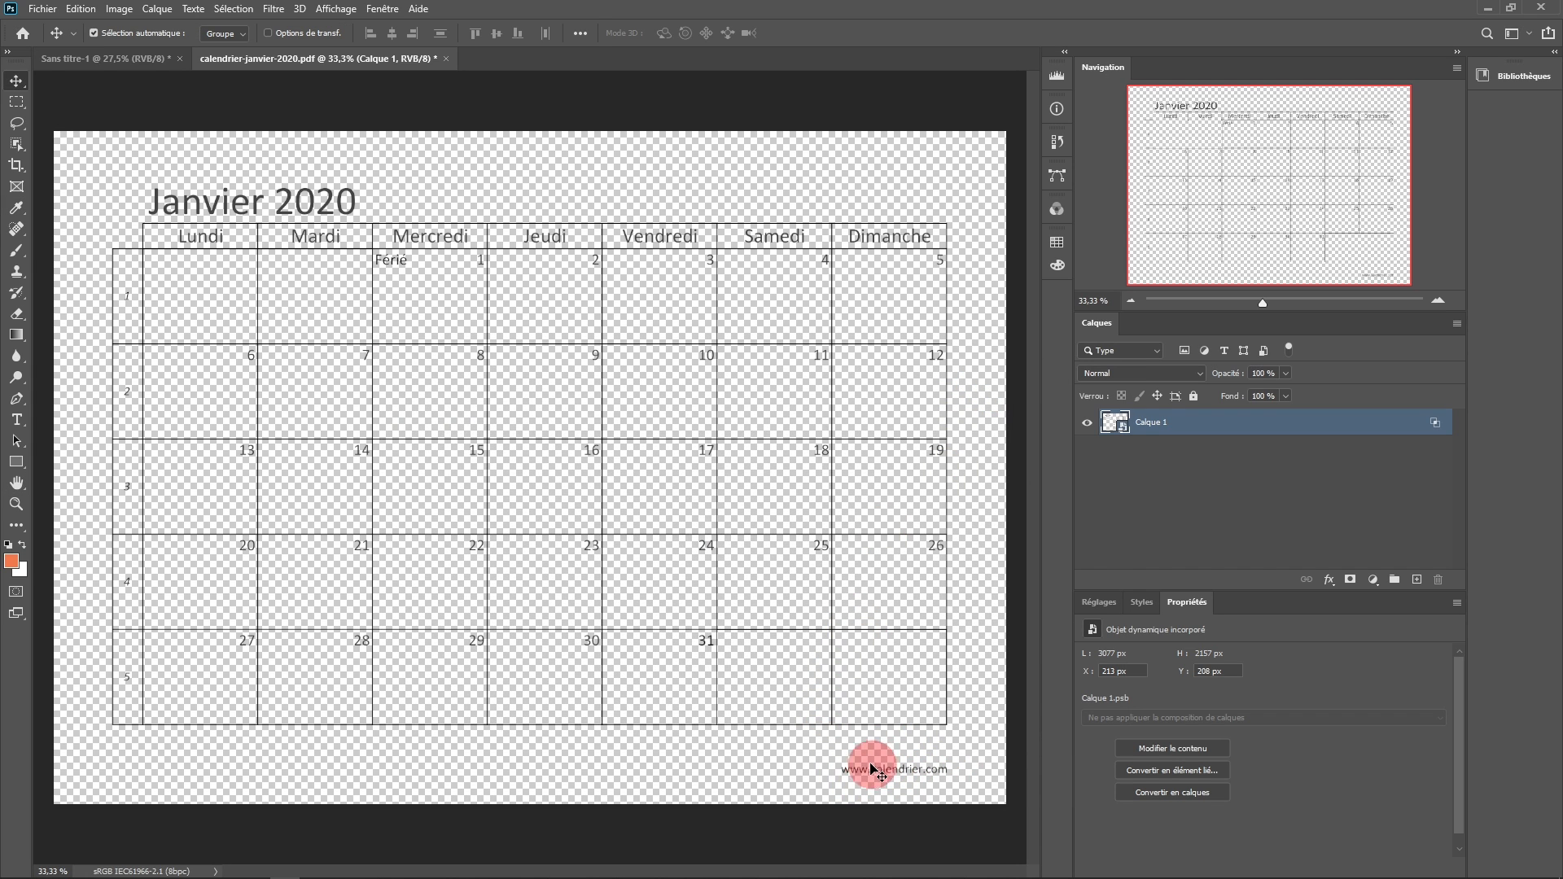
Add a layer mask from a rectangular selection that leaves out the website address below the calendar grid.
click(16, 106)
drag(54, 132, 1010, 749)
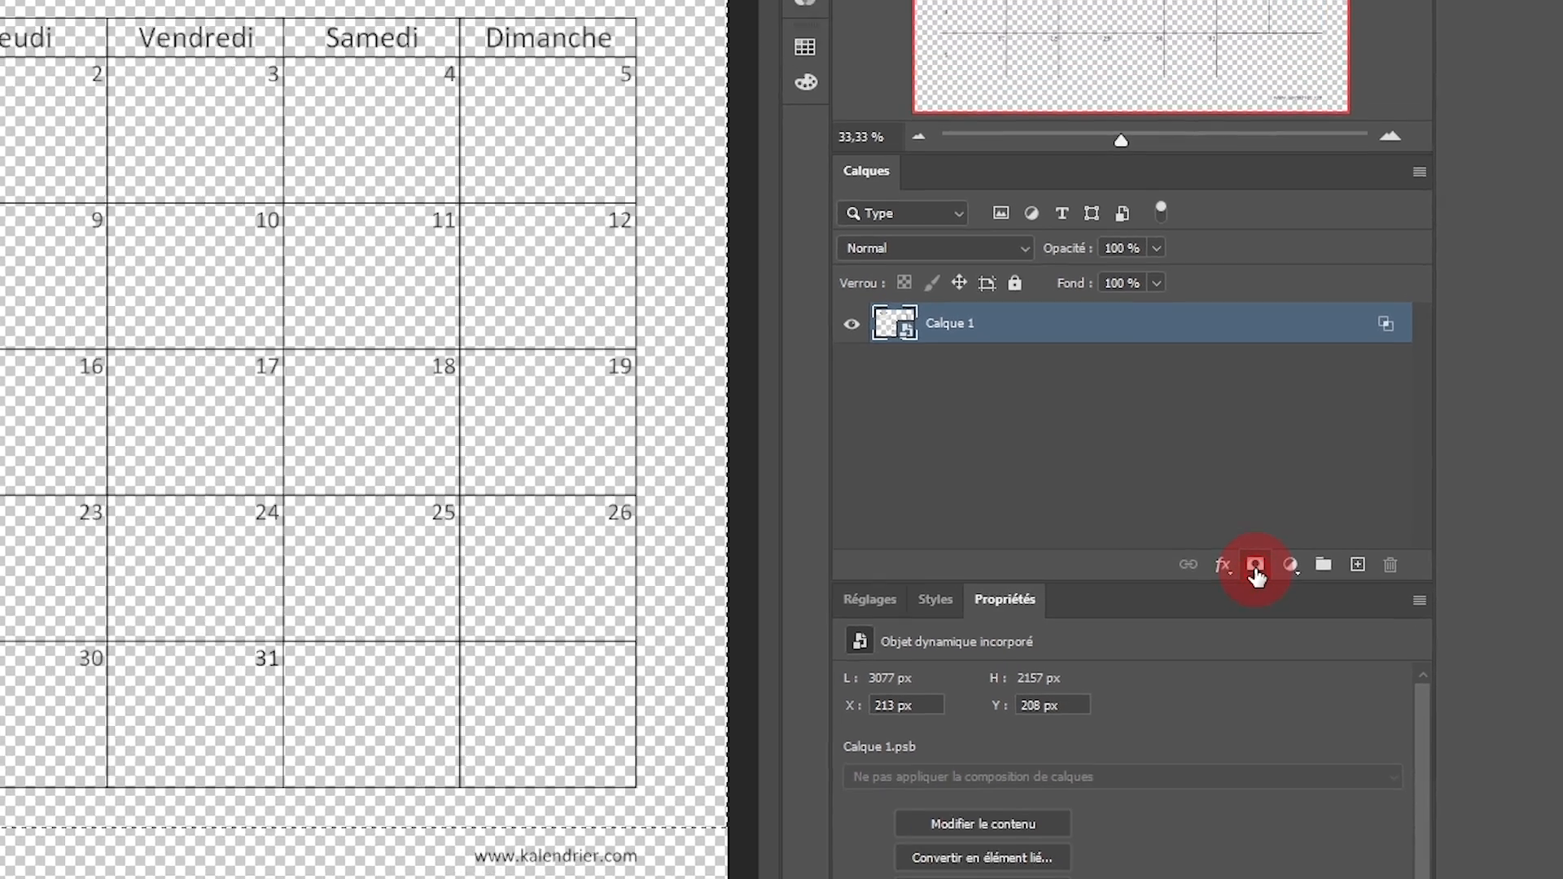
click(1255, 568)
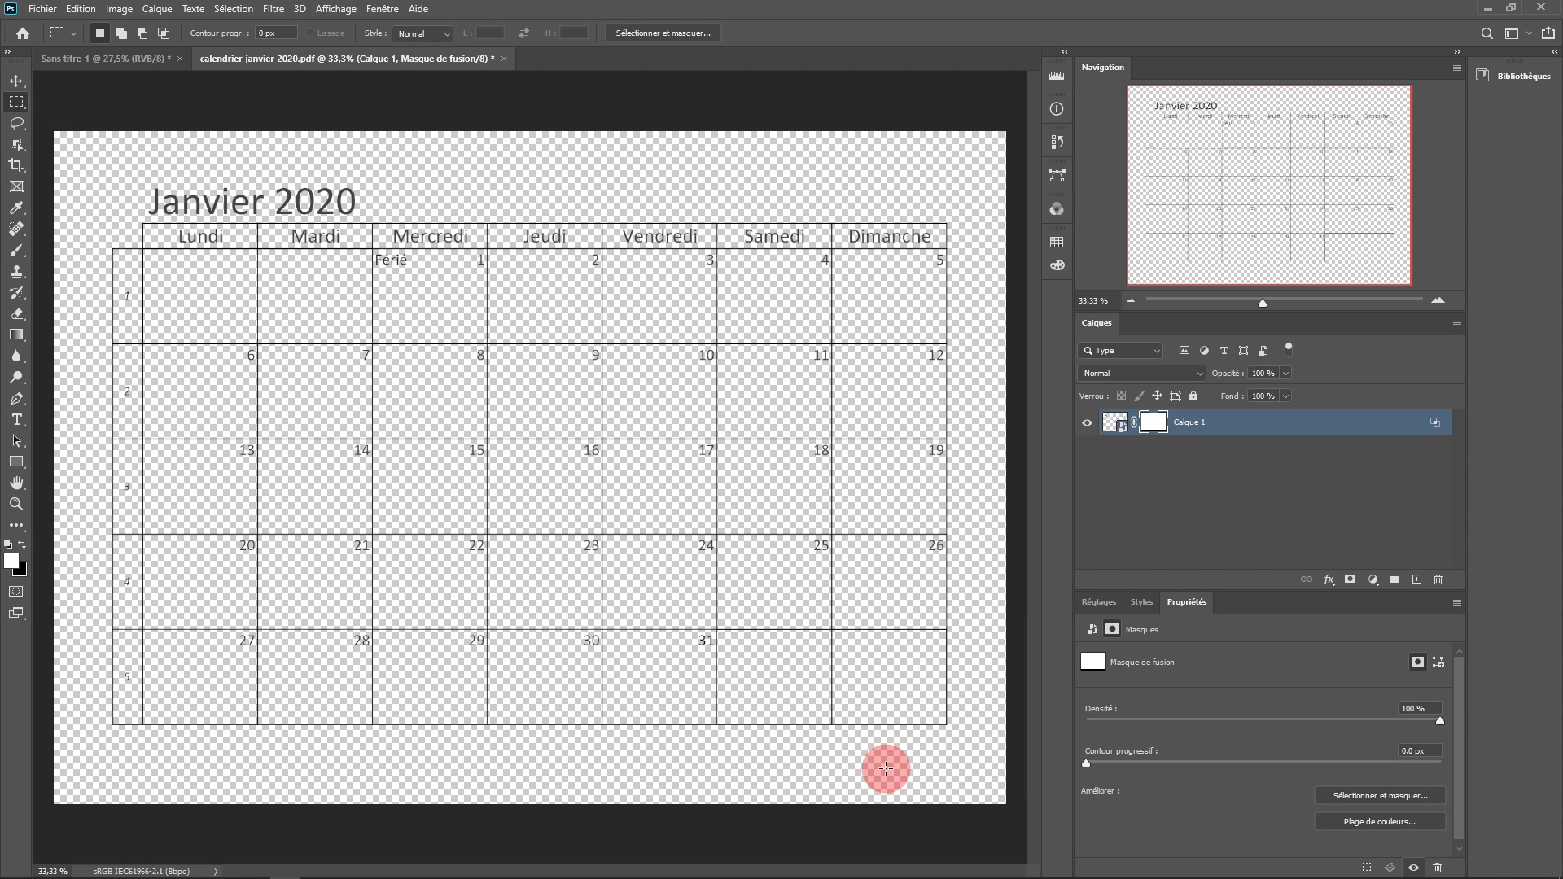
Convert the masked Calque 1 to a smart object and rename the layer "mois".
right_click(1245, 432)
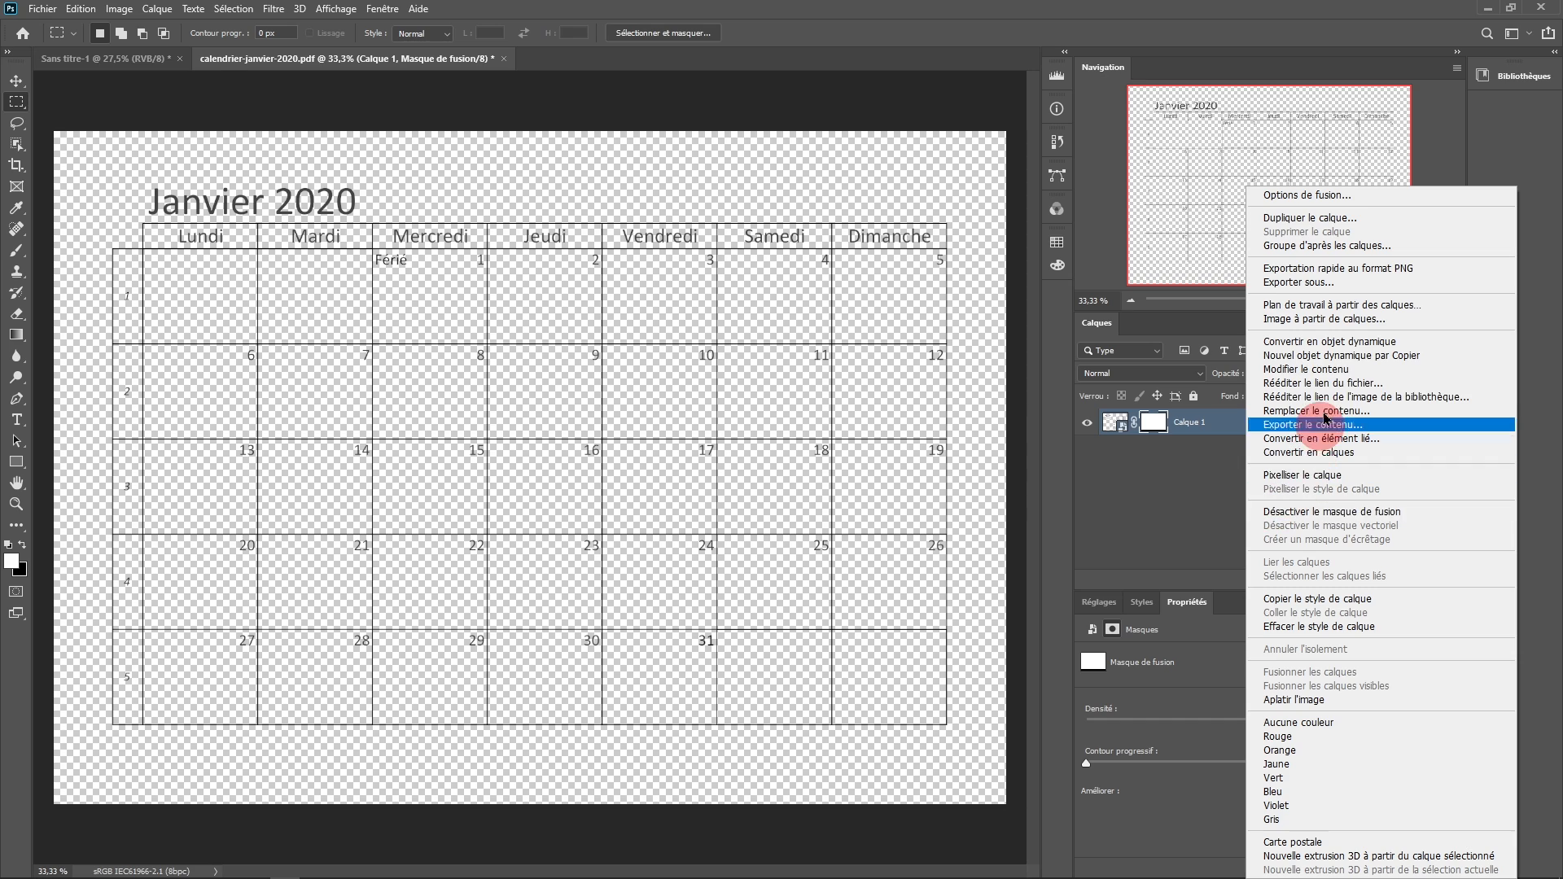
click(1317, 345)
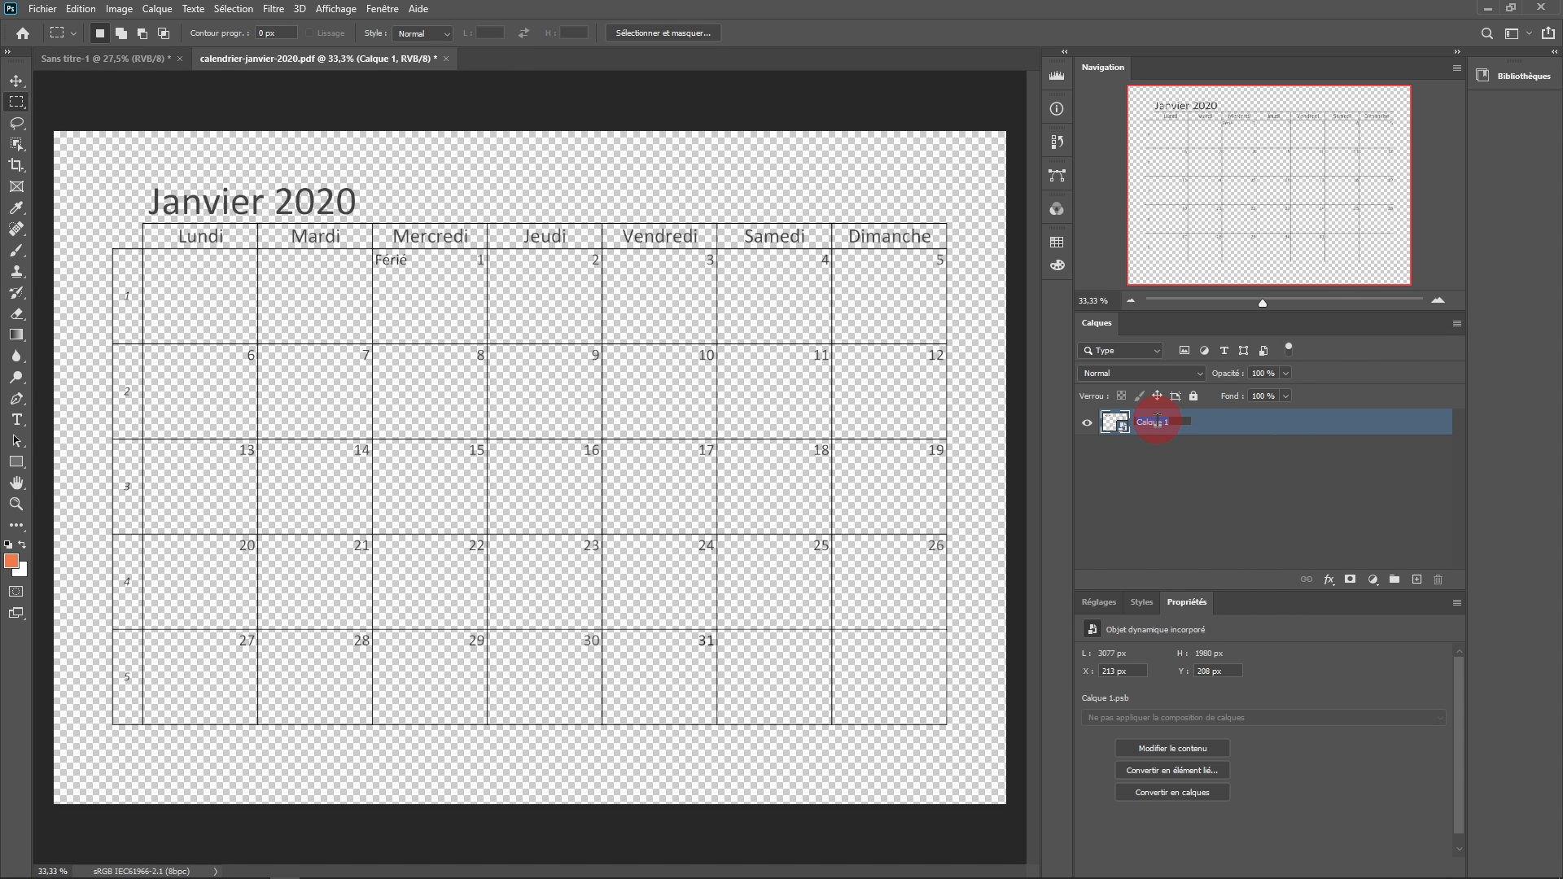
text(mois)
click(1202, 460)
click(1190, 422)
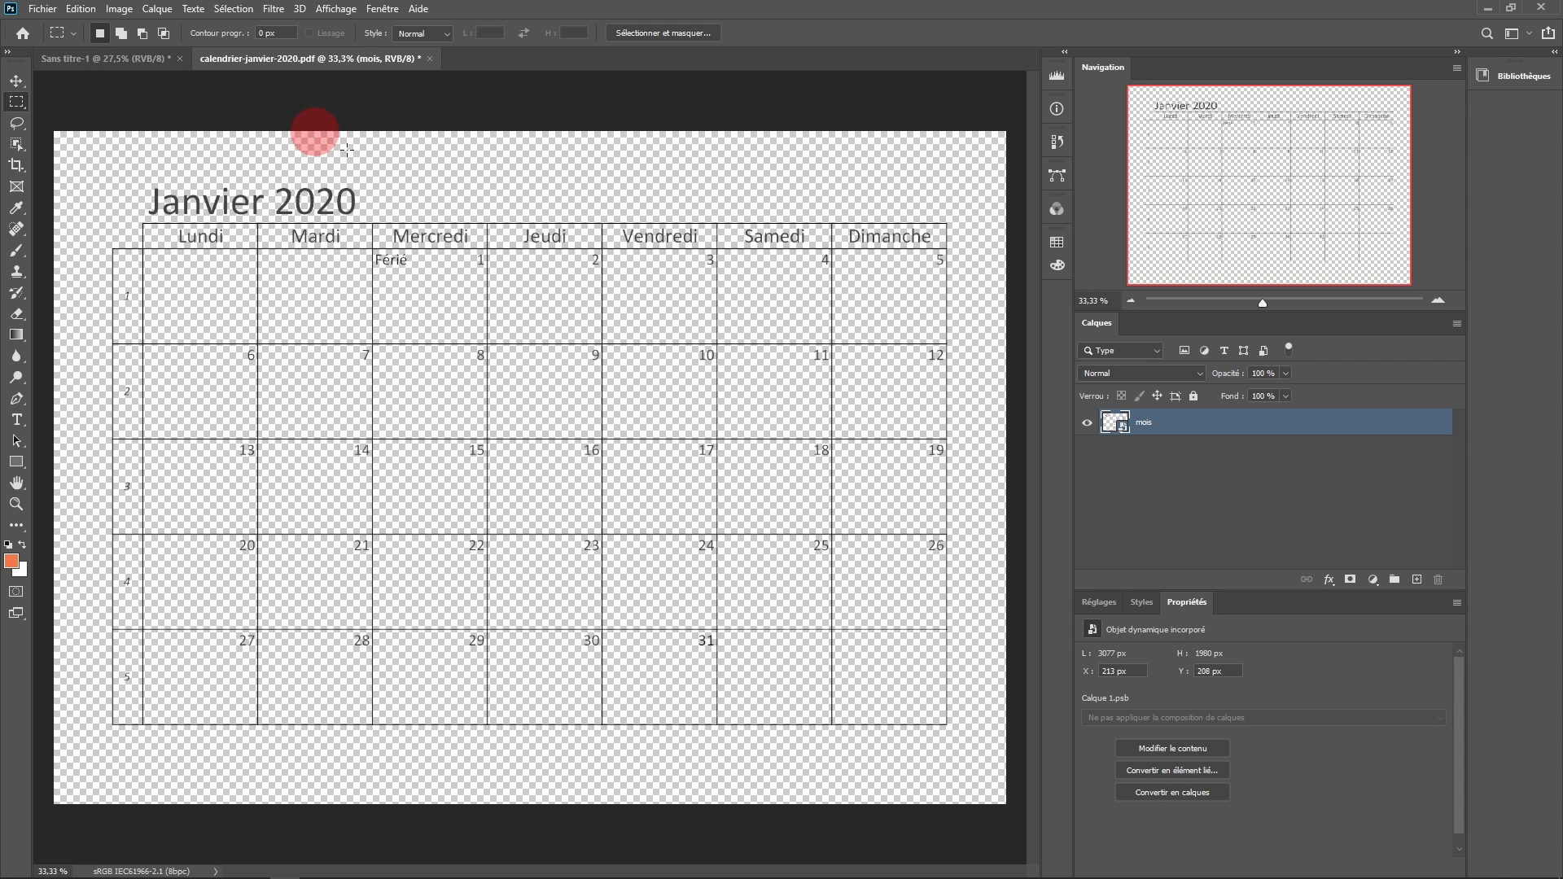
Duplicate the layer as "mois" into the Sans titre-1 document, and close calendrier-janvier-2020.pdf without saving.
right_click(1184, 431)
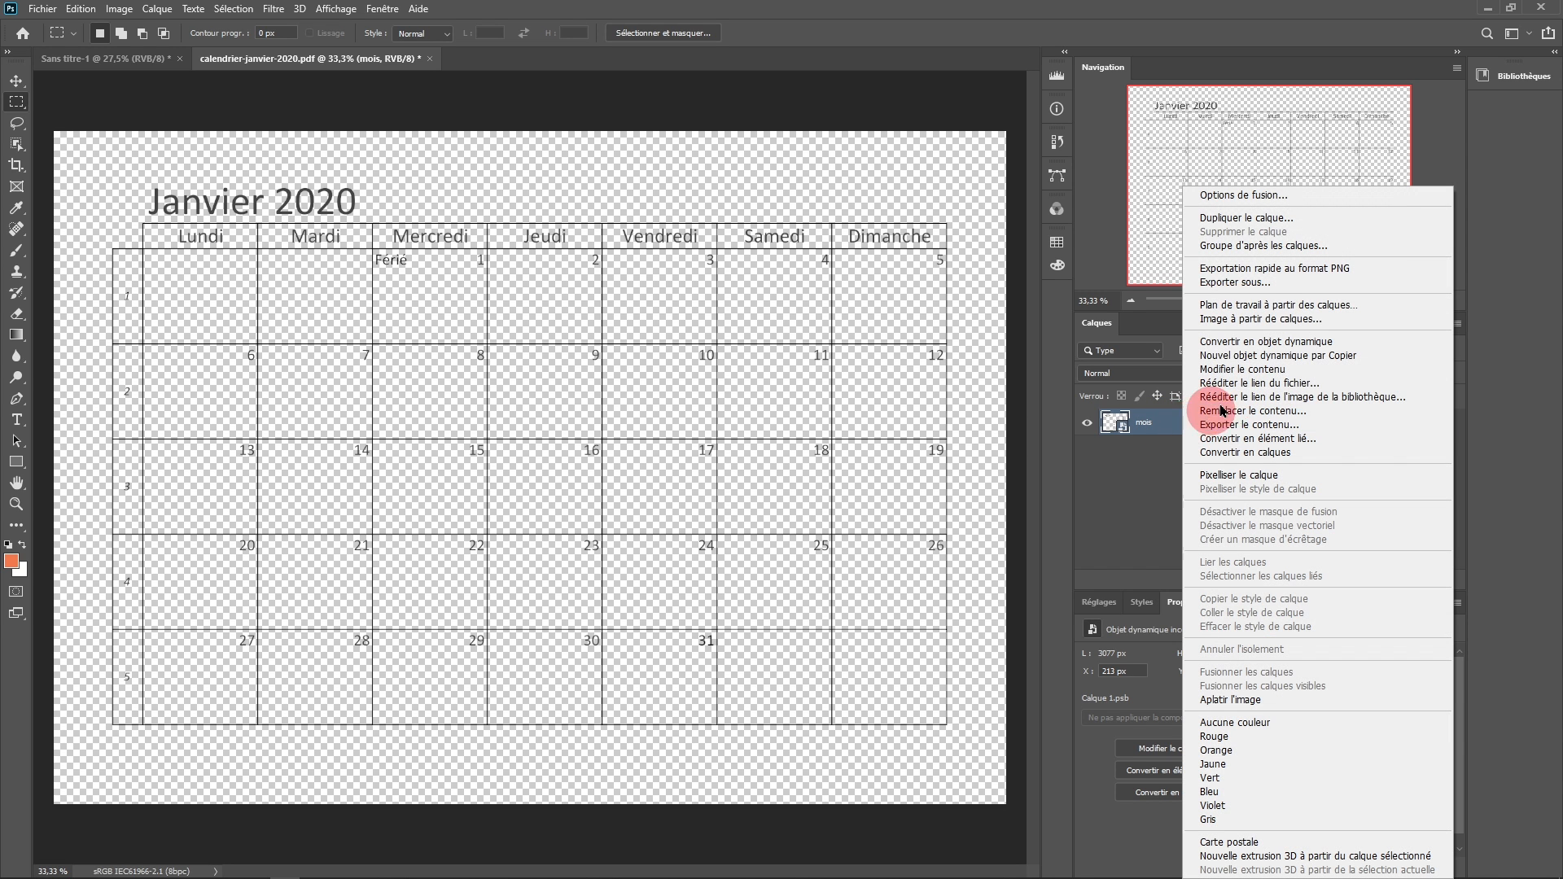
click(1253, 223)
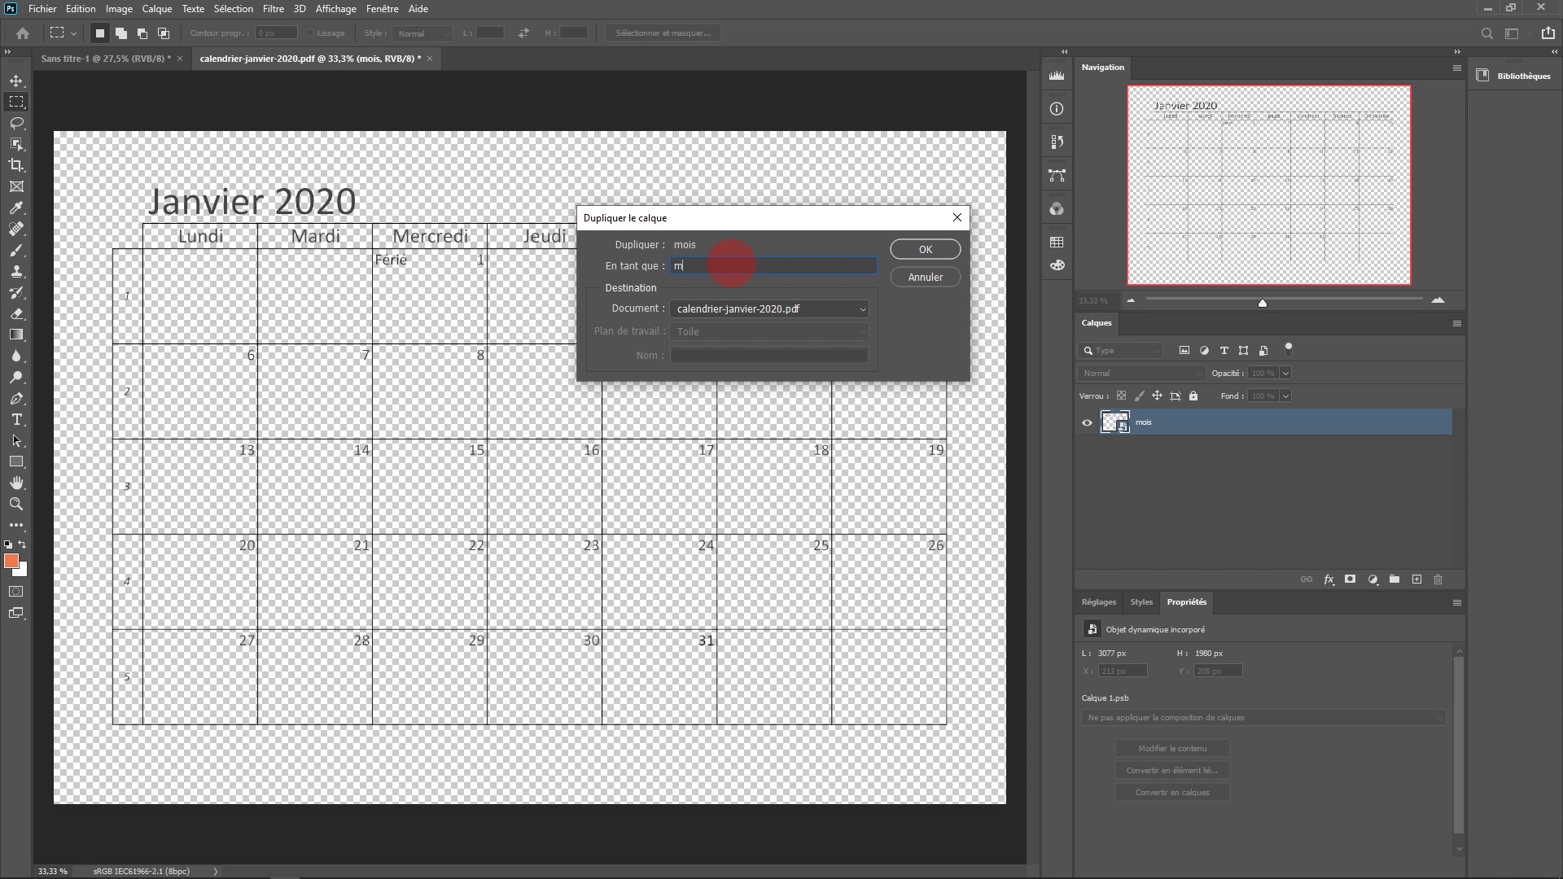
text(mois)
click(779, 315)
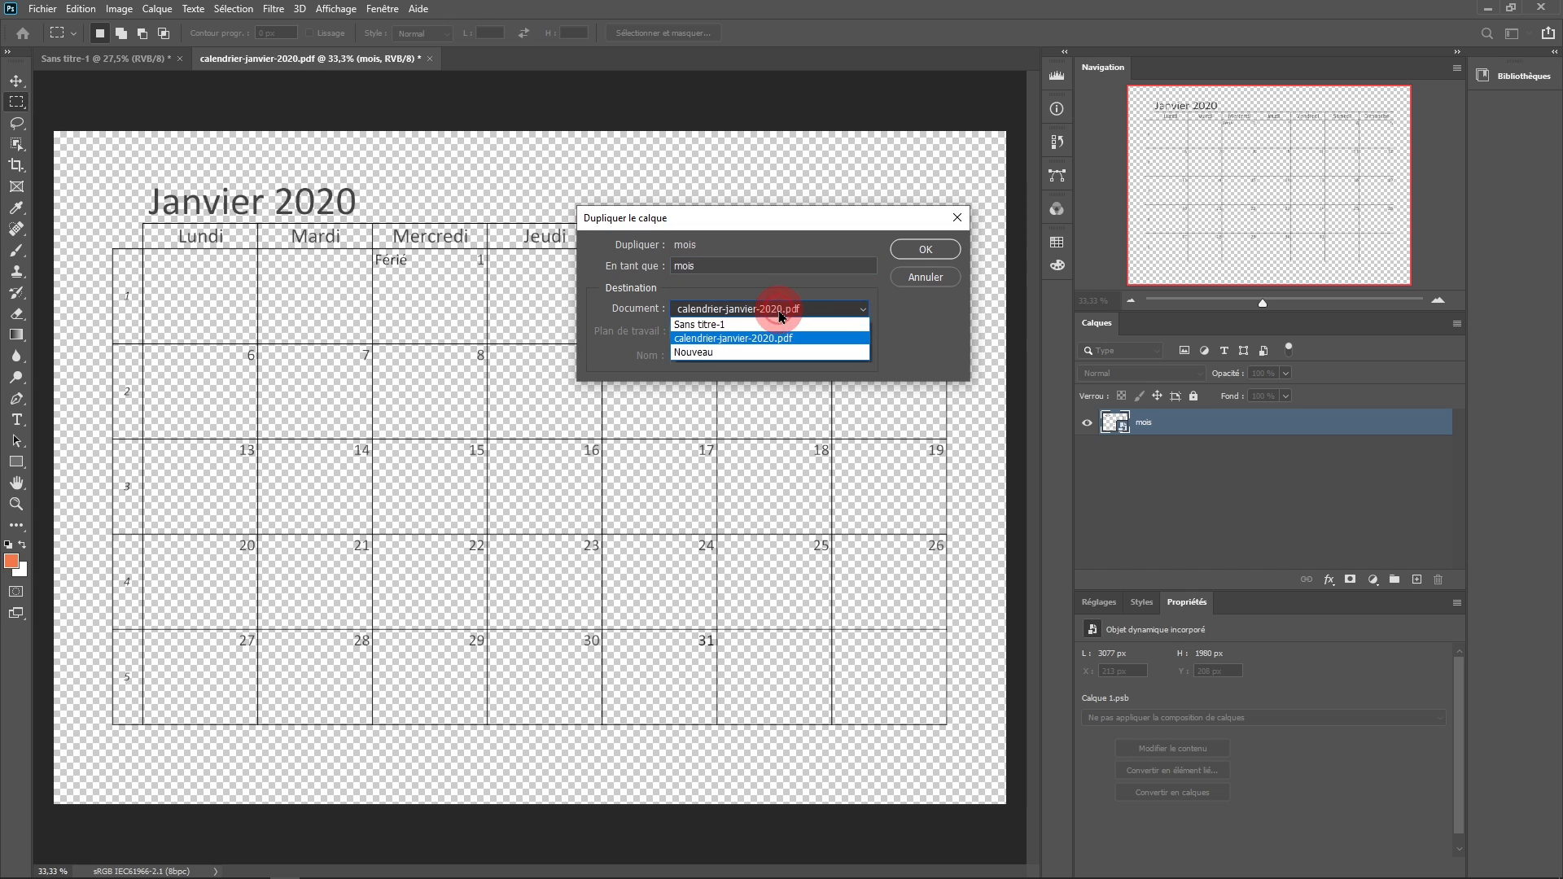
click(720, 325)
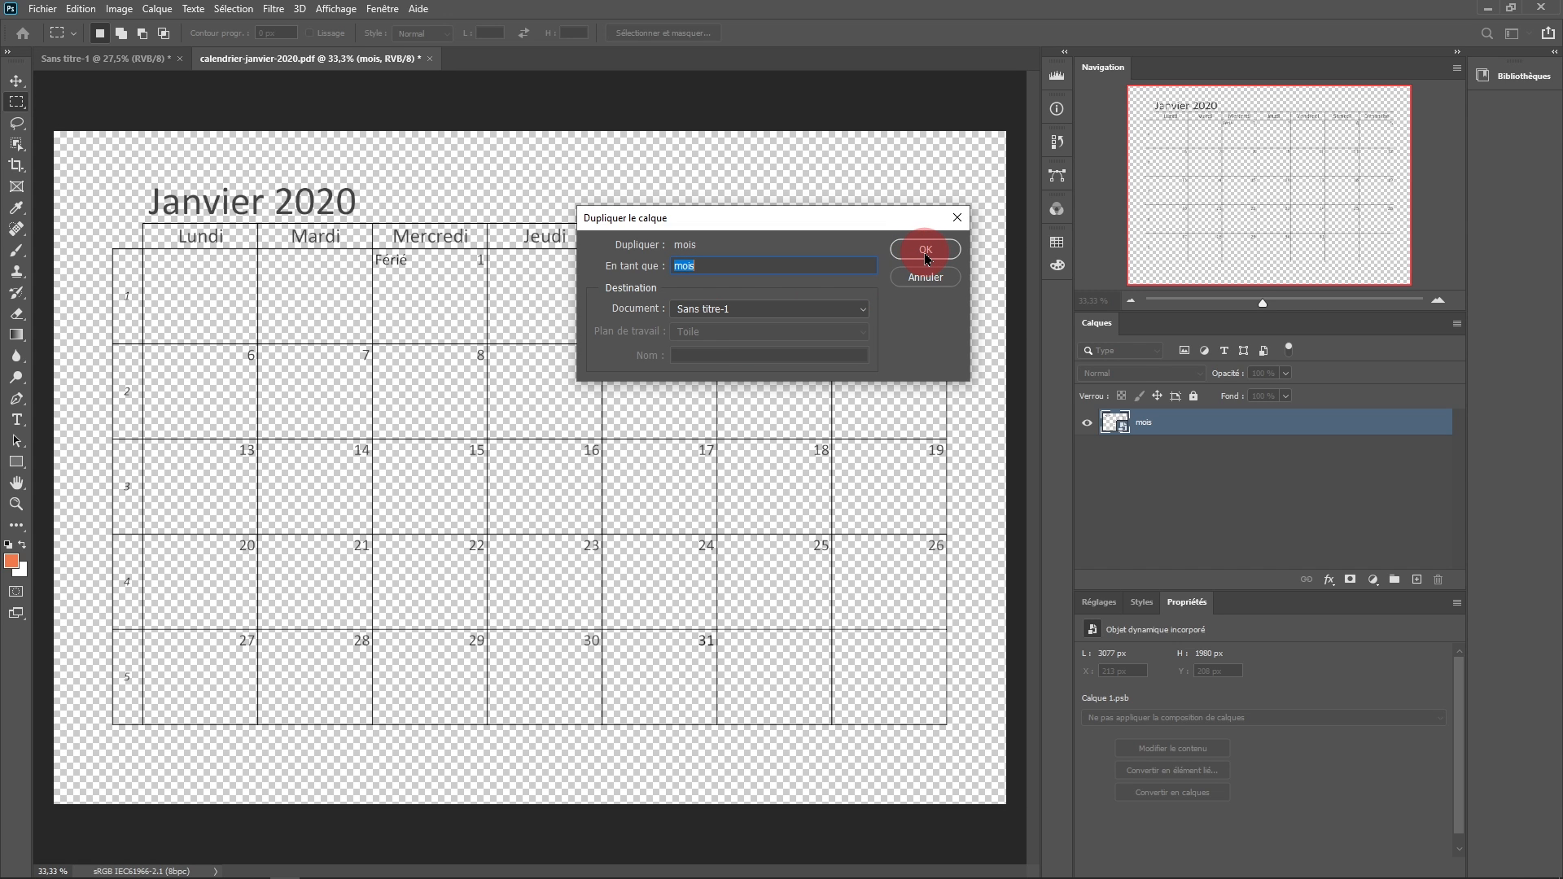
click(926, 259)
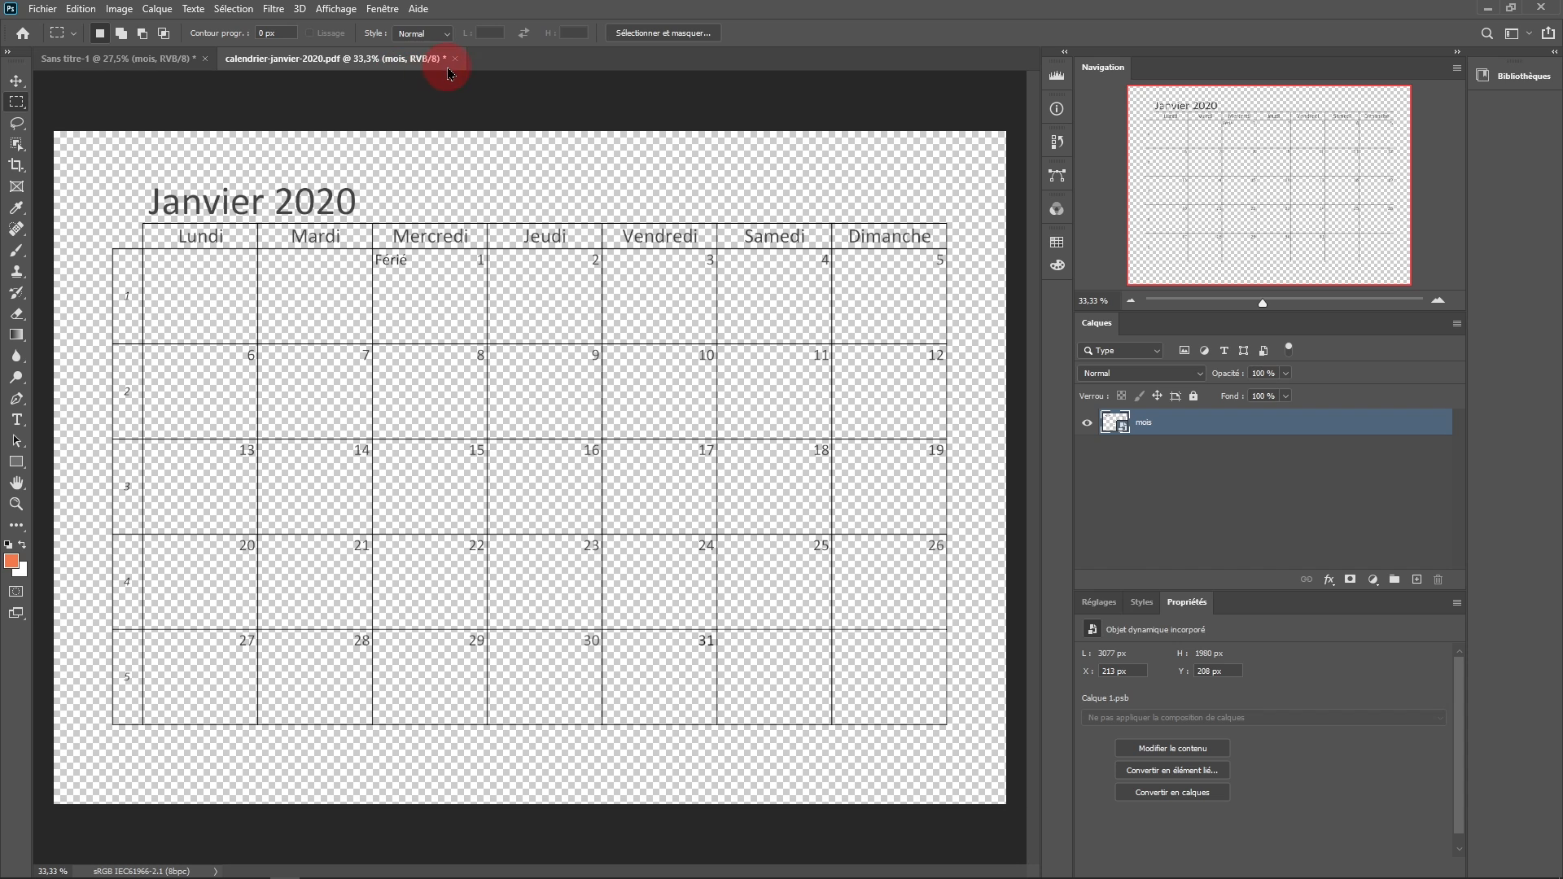
click(456, 63)
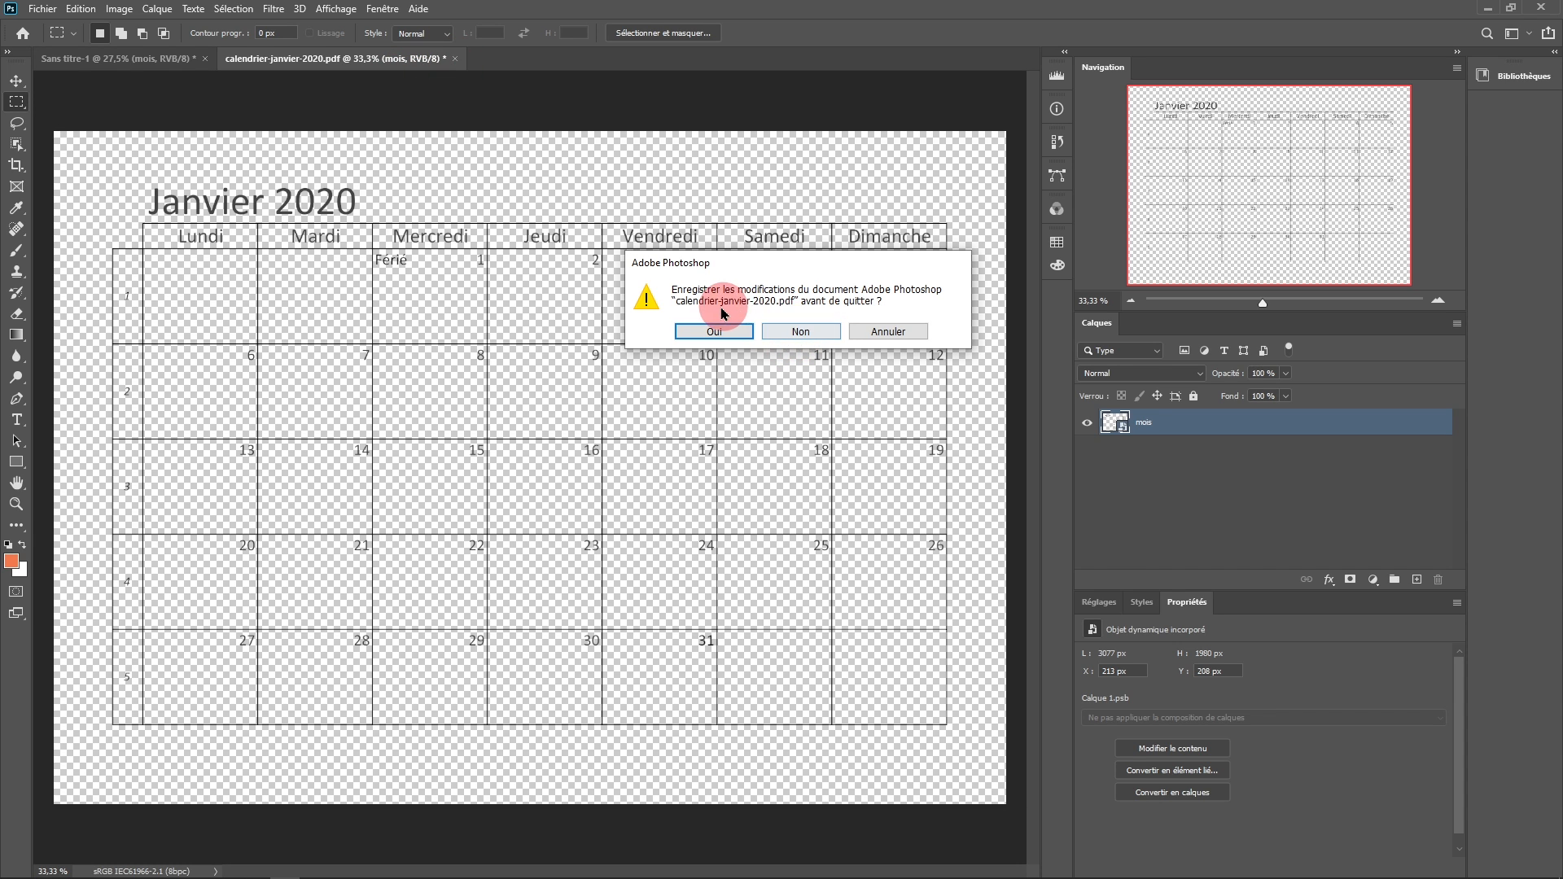
click(802, 333)
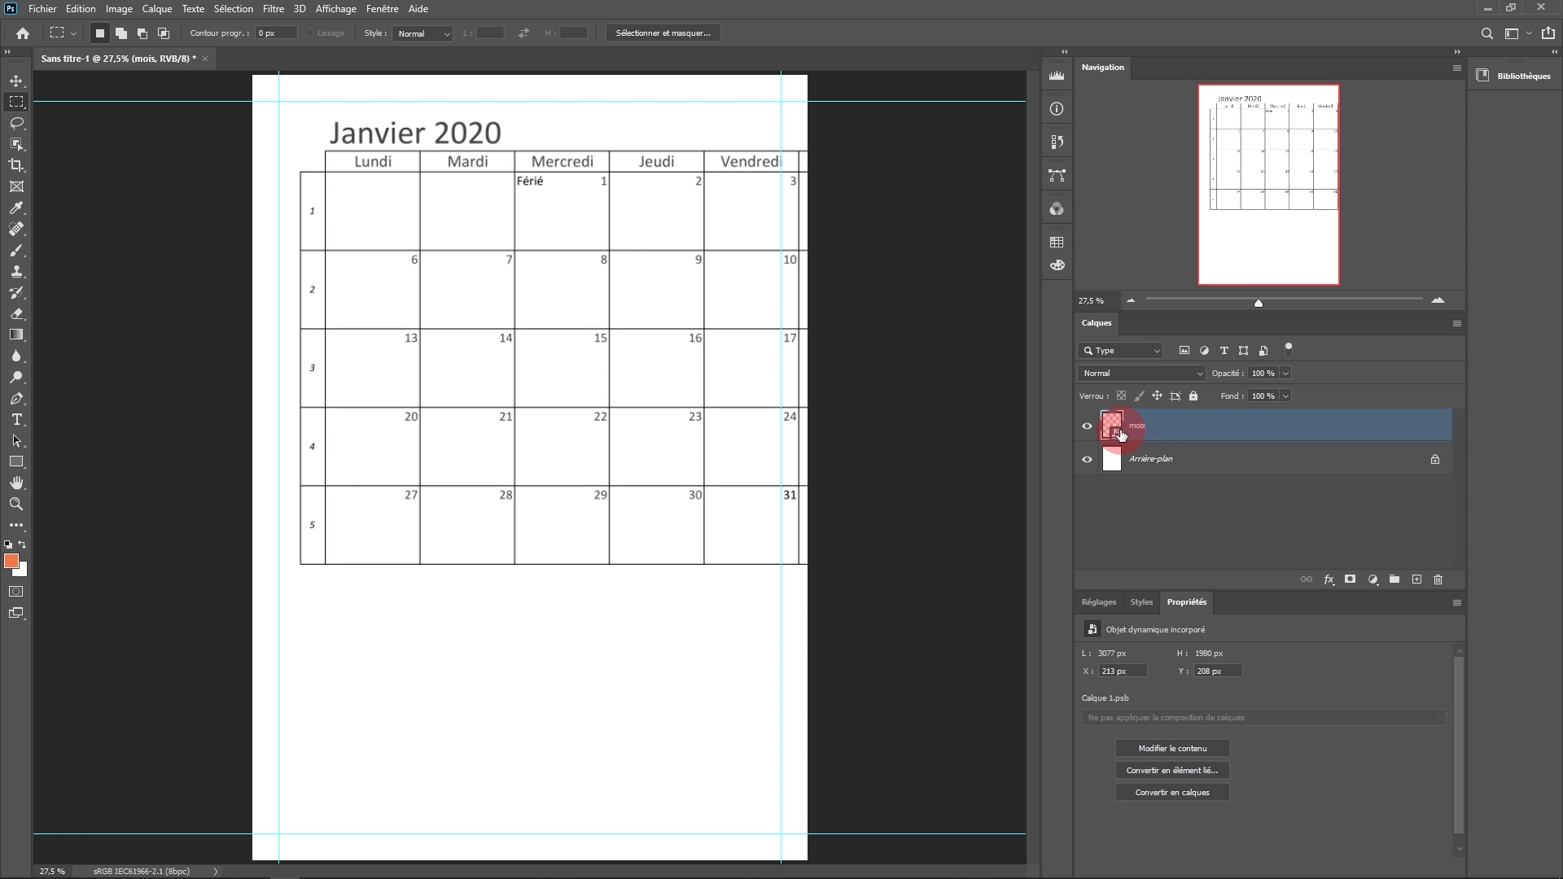
Move the January calendar down the page against the left margin guide, at about X 118 px, Y 1008 px.
click(16, 82)
drag(444, 143, 412, 272)
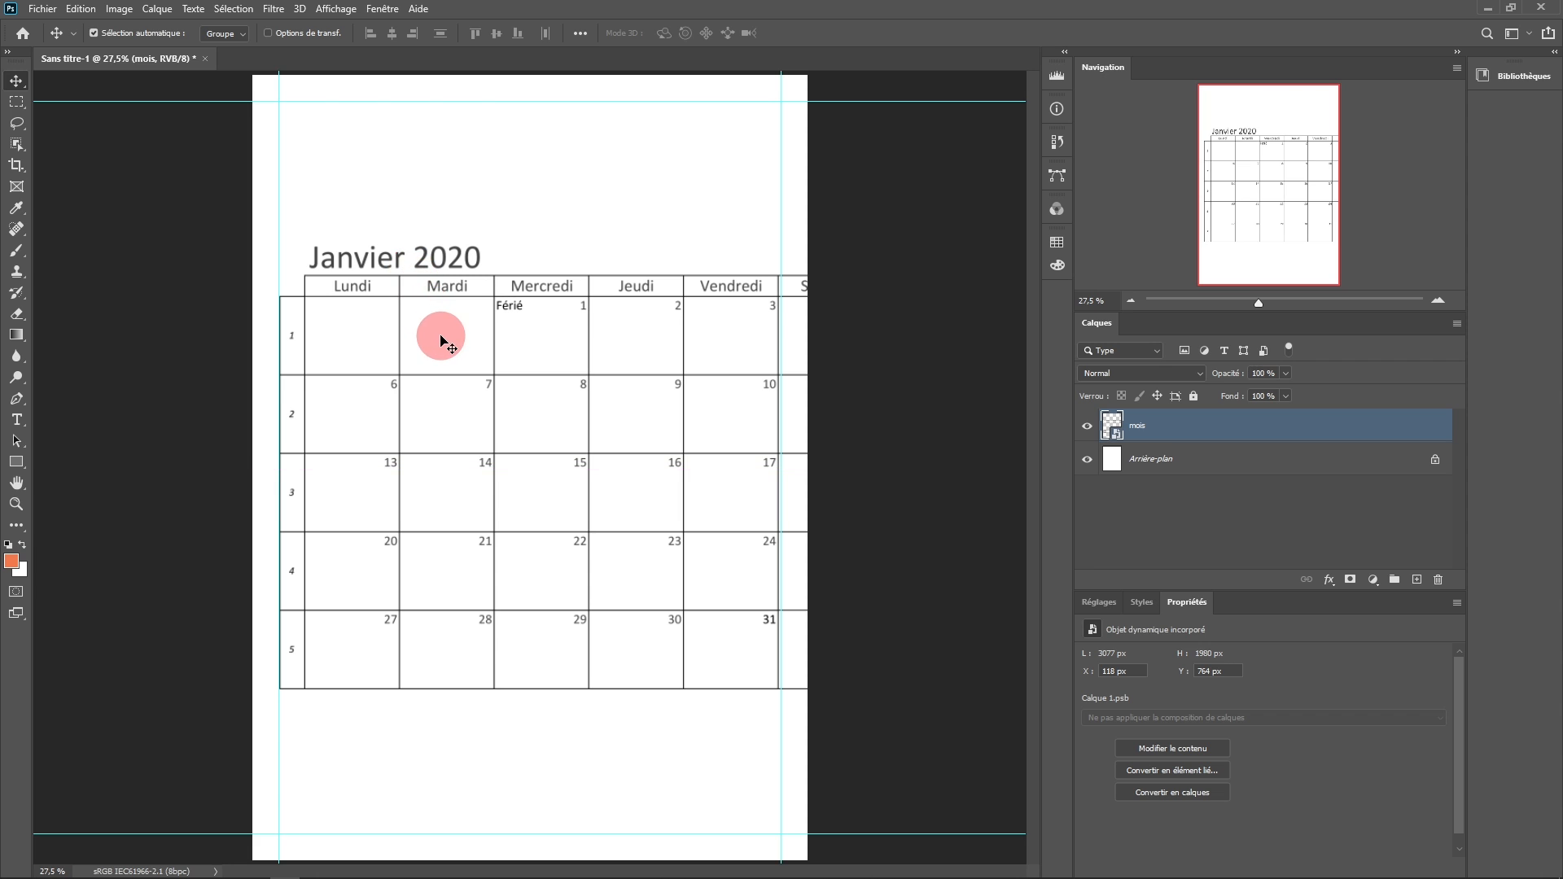
click(428, 355)
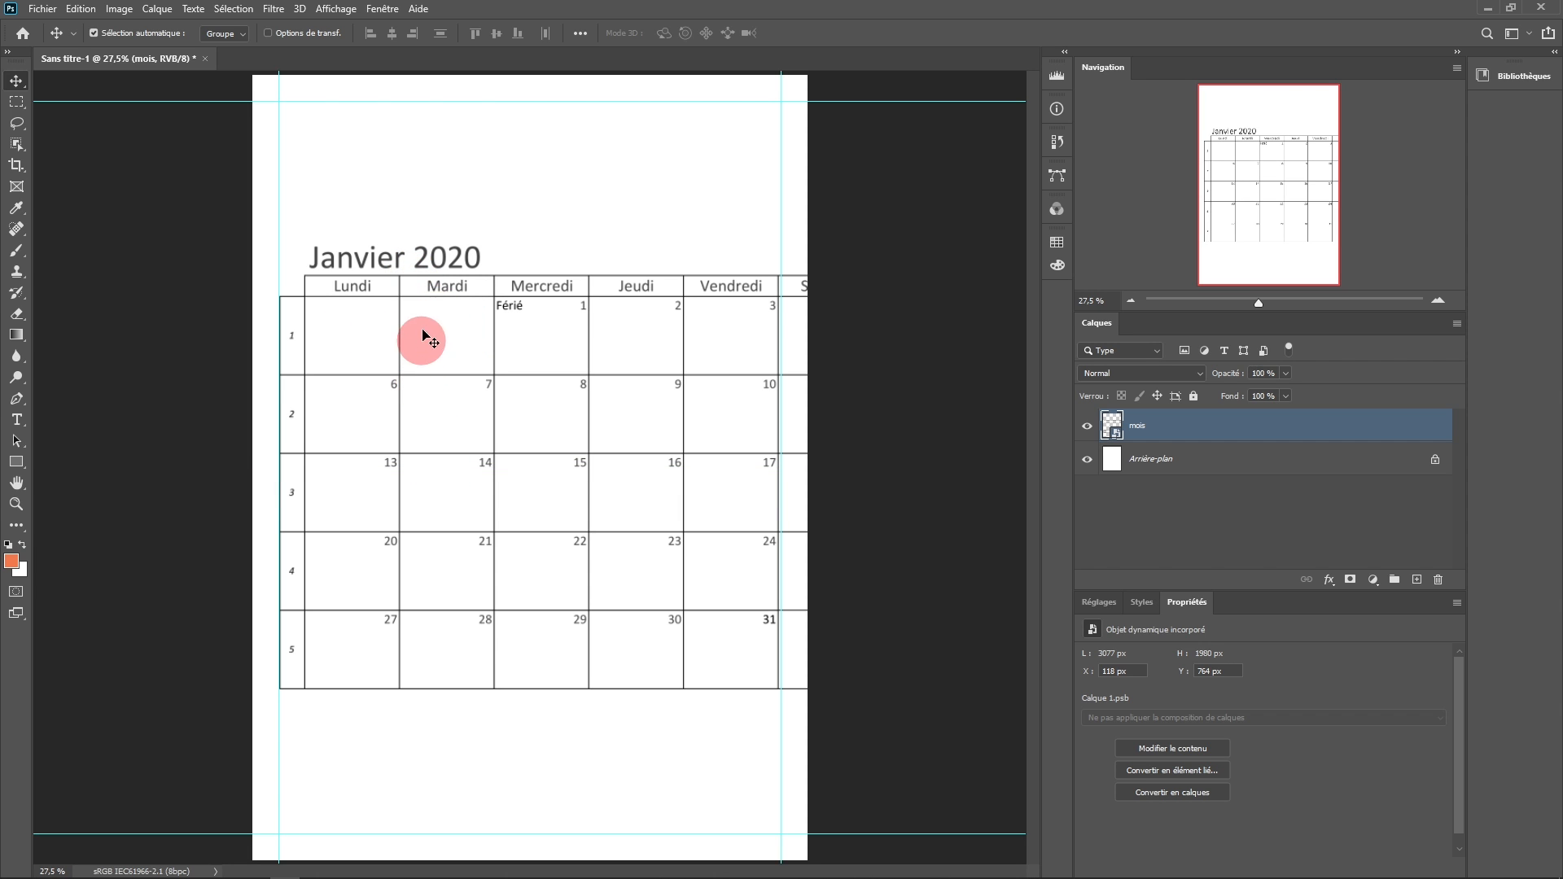
drag(430, 273, 412, 303)
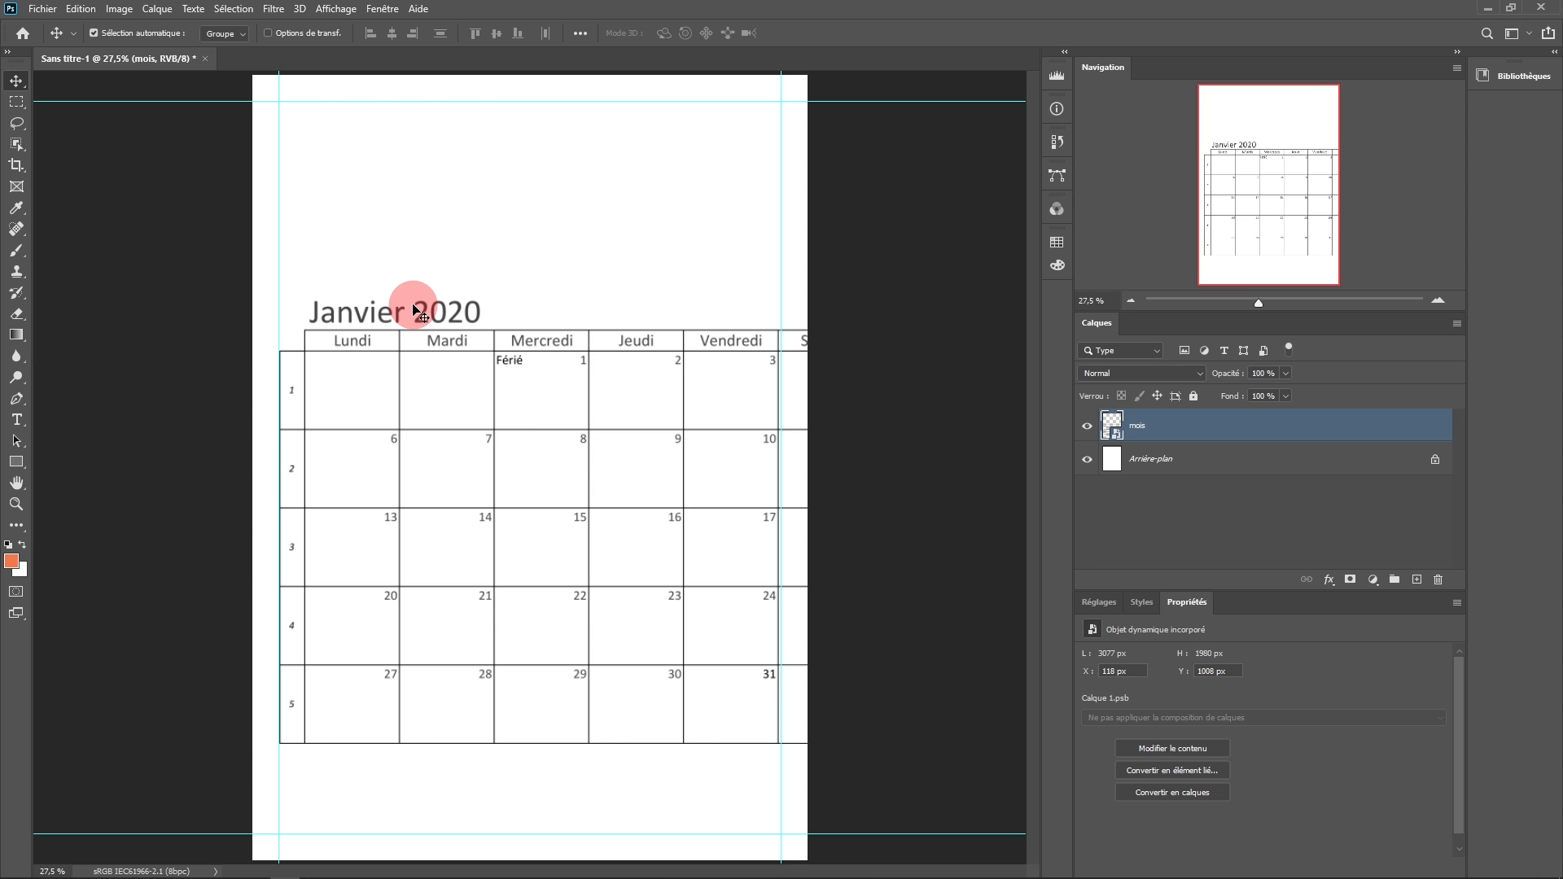
drag(417, 313, 412, 307)
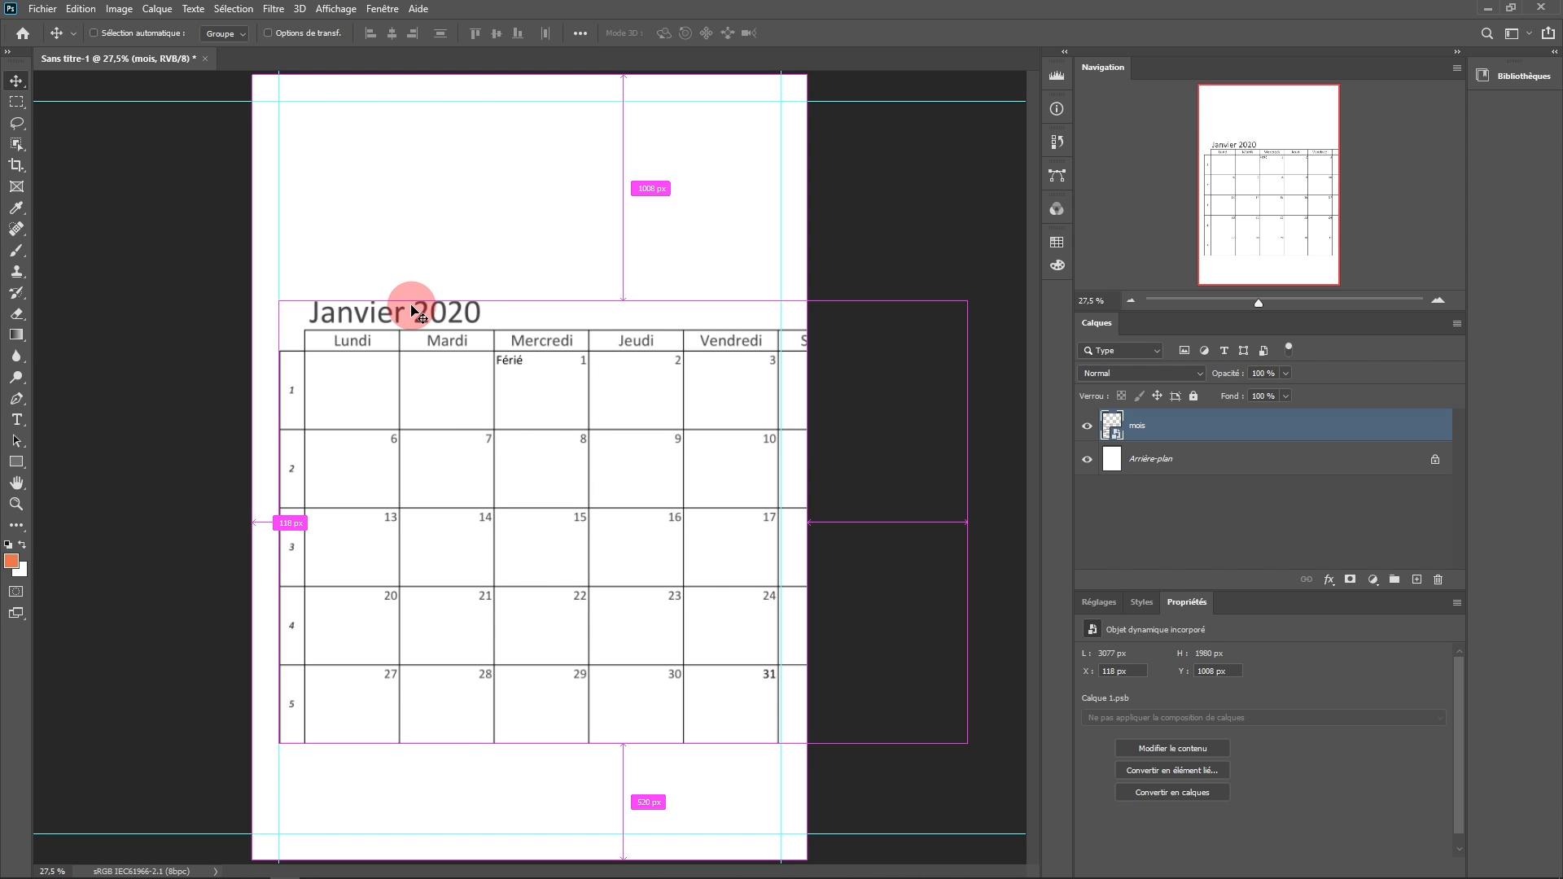
Scale the calendar to 72.70% so it fits between the side margins, and place it just above the bottom margin at about Y 1844 px.
key(ctrl+t)
drag(279, 300, 438, 410)
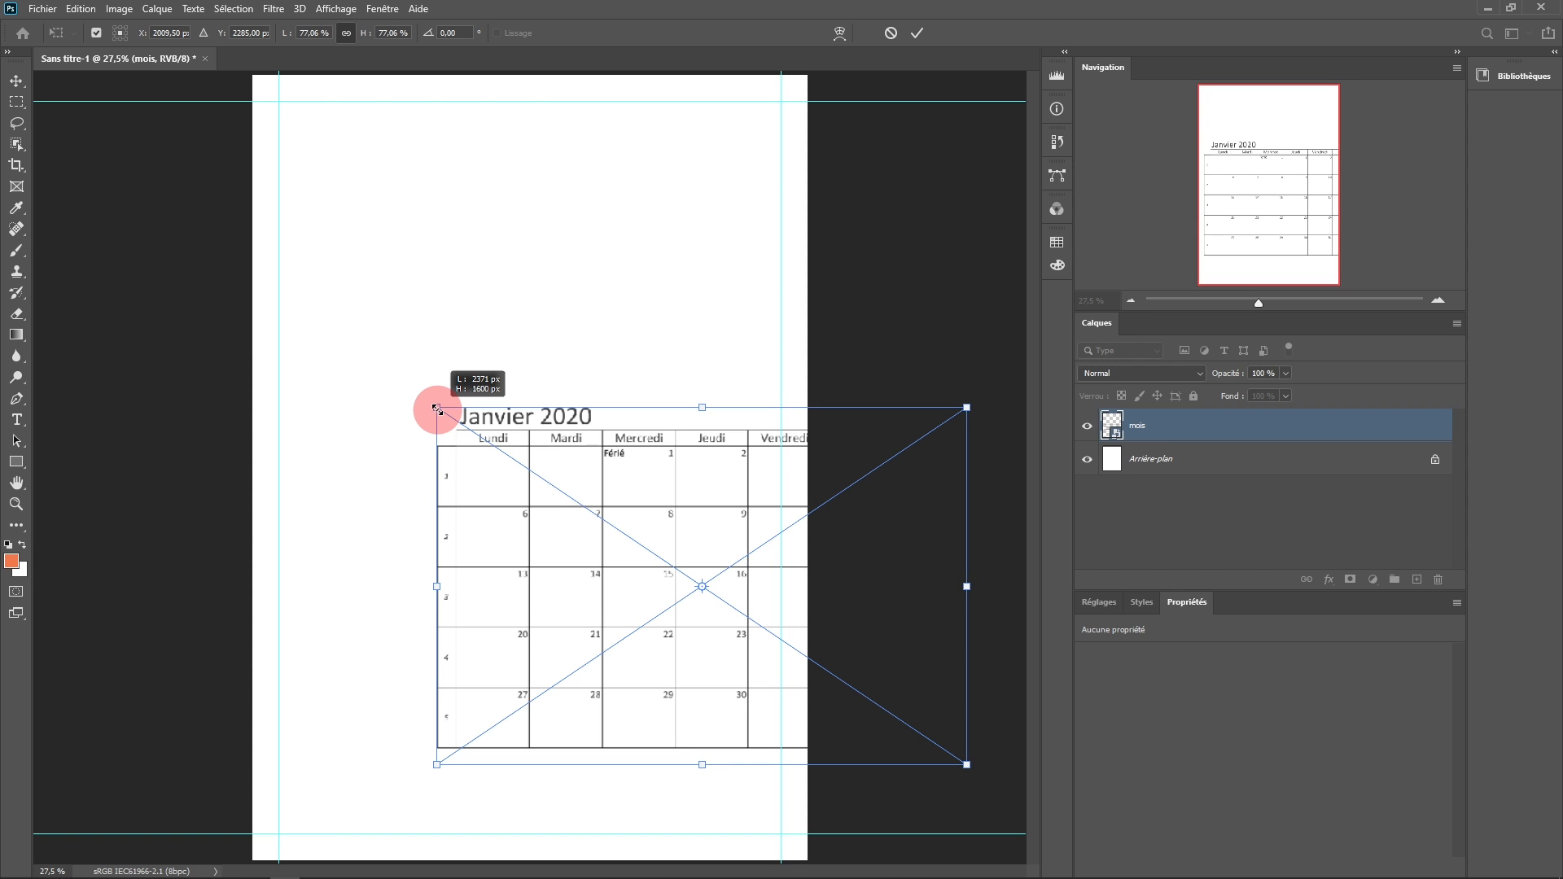
drag(437, 409, 275, 311)
drag(945, 287, 769, 417)
click(918, 33)
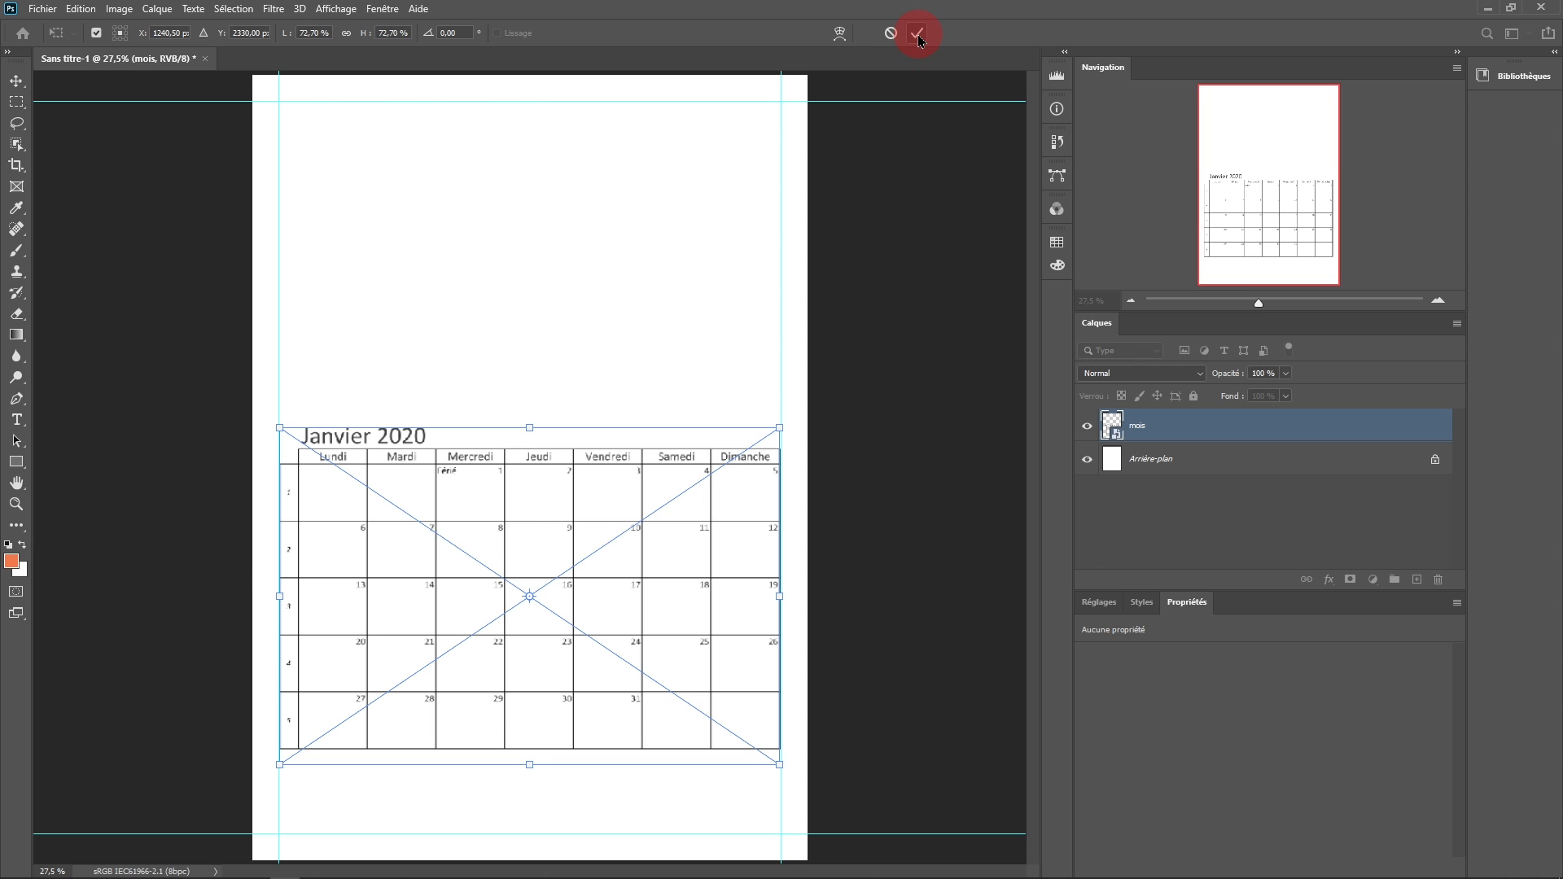
click(918, 37)
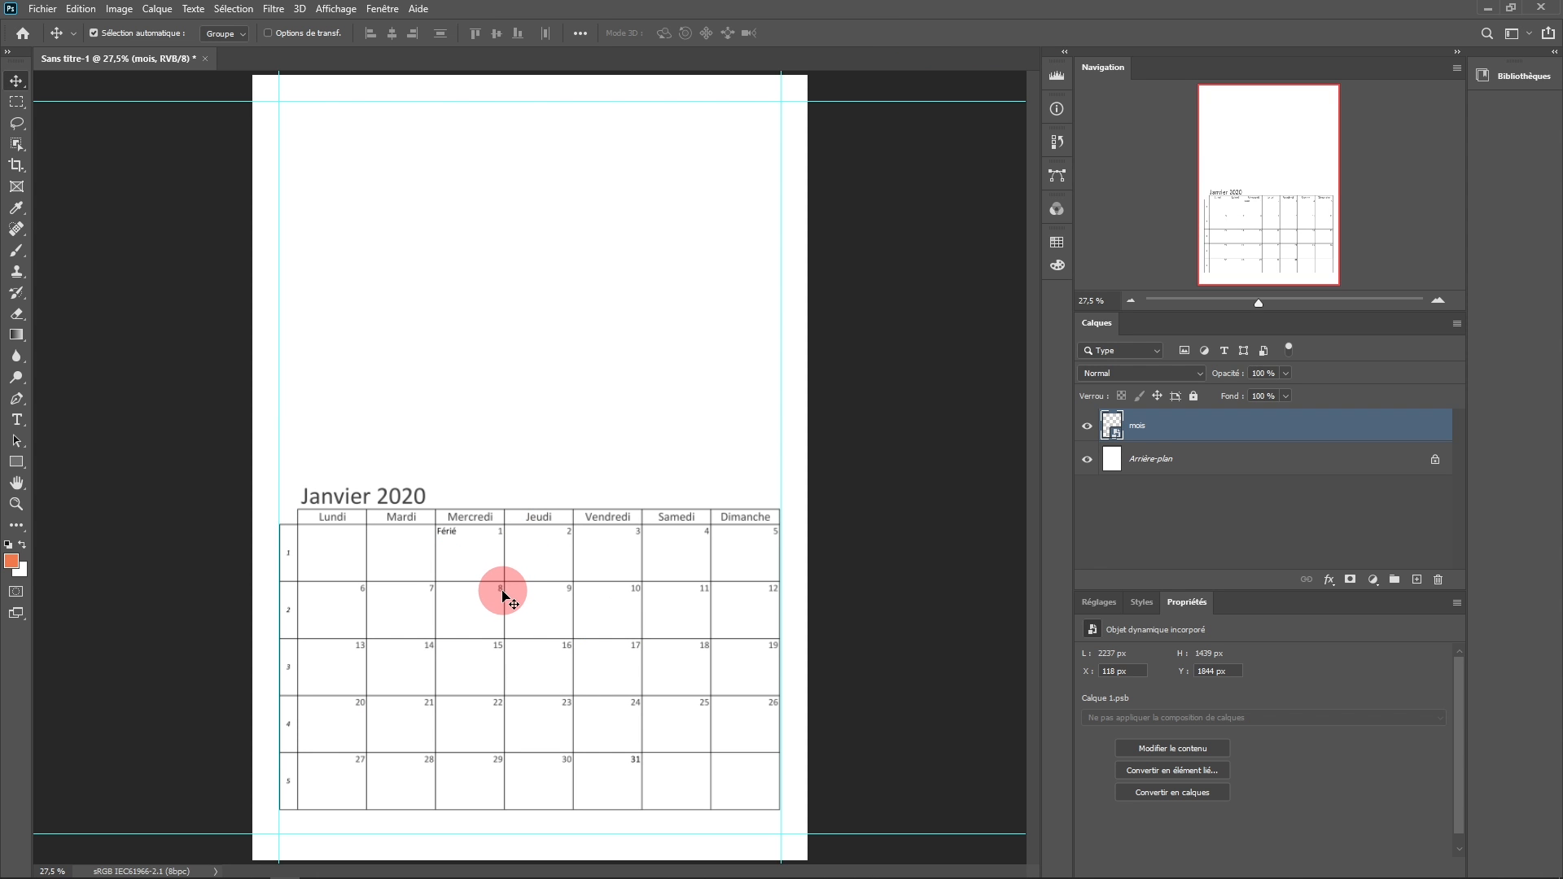
Set up the Rectangle tool with a light grey fill and no stroke for the calendar's empty first-week cells.
ctrl+click(502, 593)
ctrl+click(502, 592)
drag(491, 583, 597, 477)
ctrl+click(494, 469)
ctrl+click(414, 444)
drag(269, 342, 408, 331)
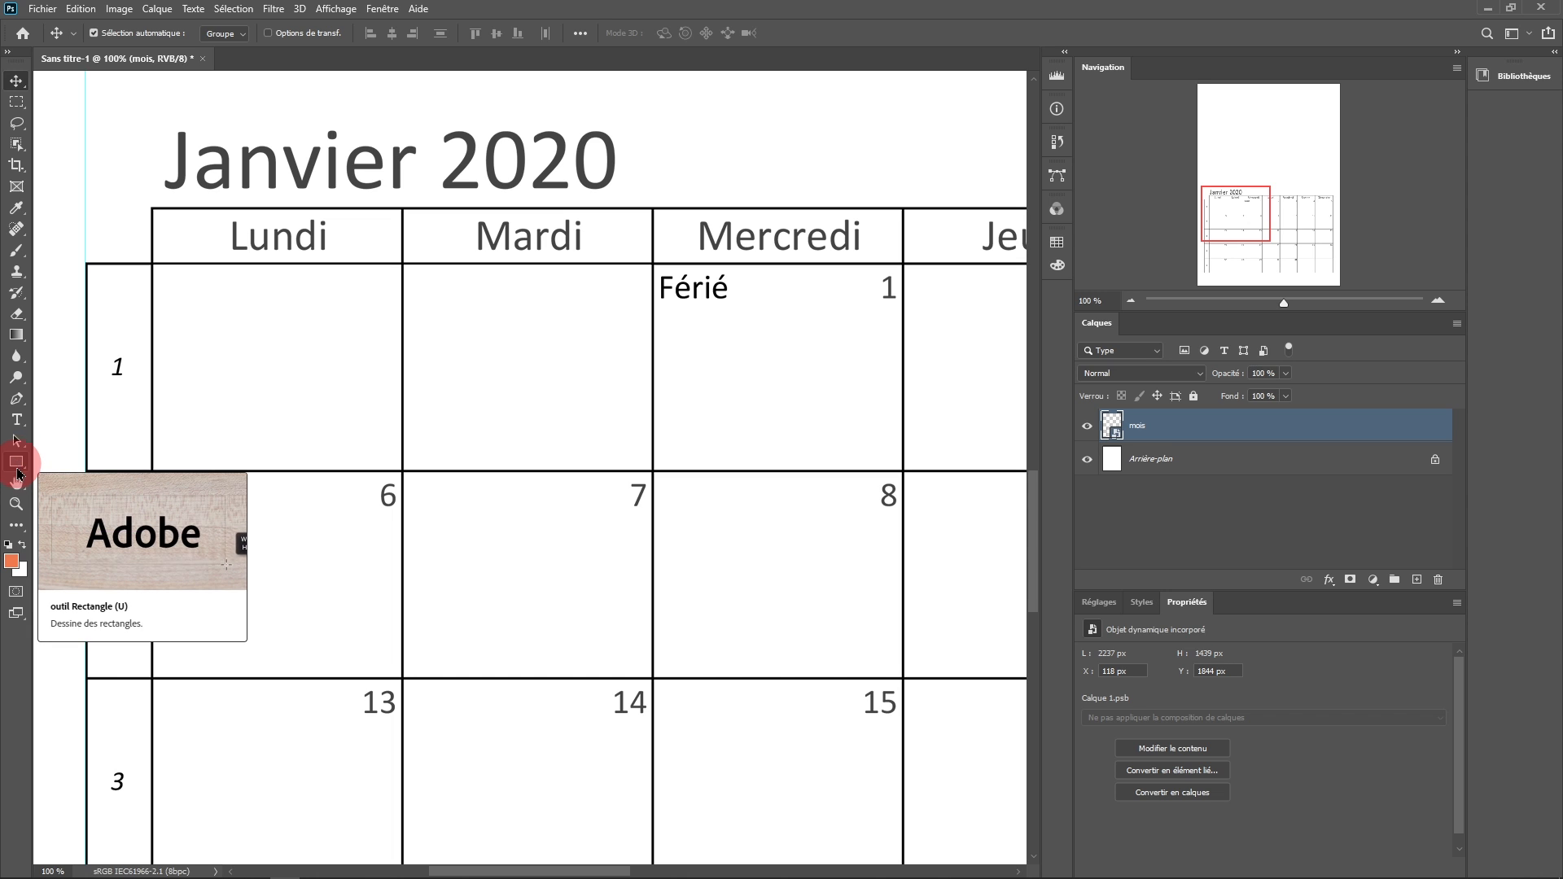
drag(16, 470, 84, 470)
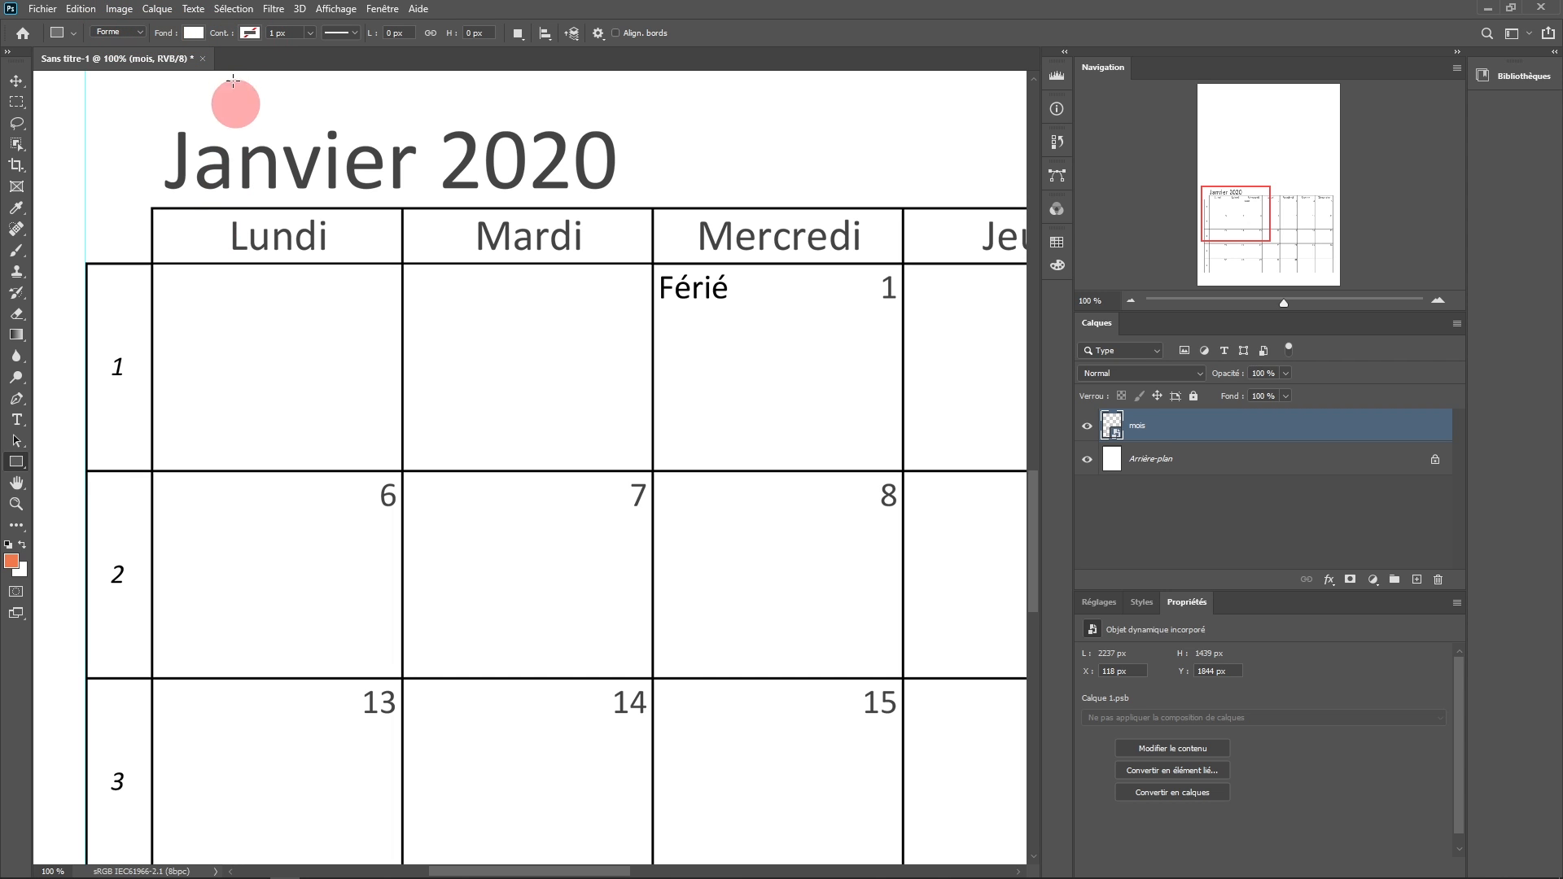
click(192, 34)
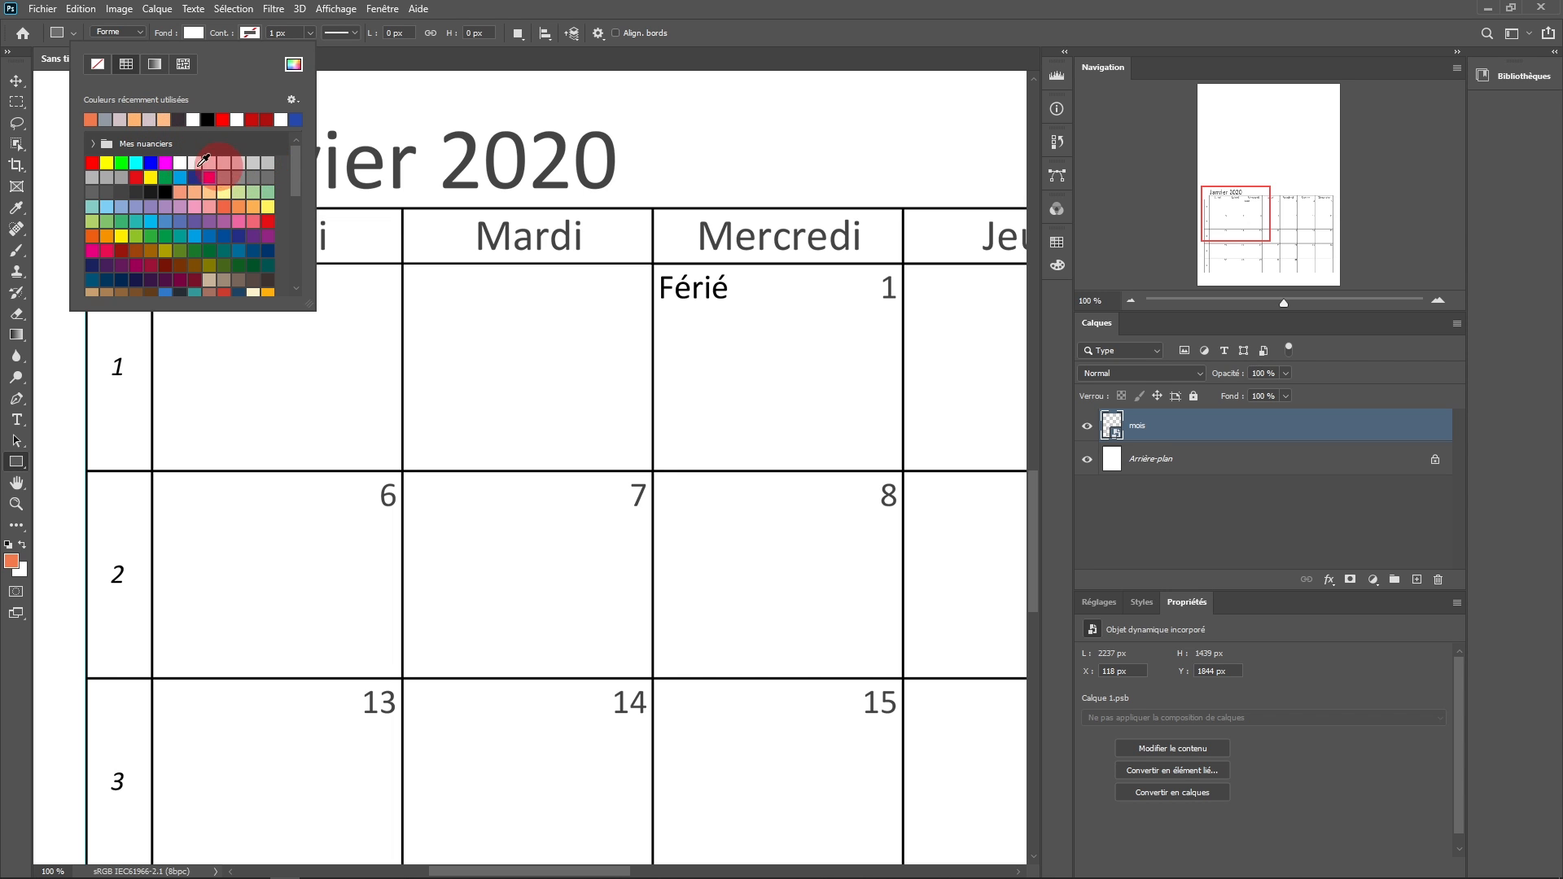
click(94, 175)
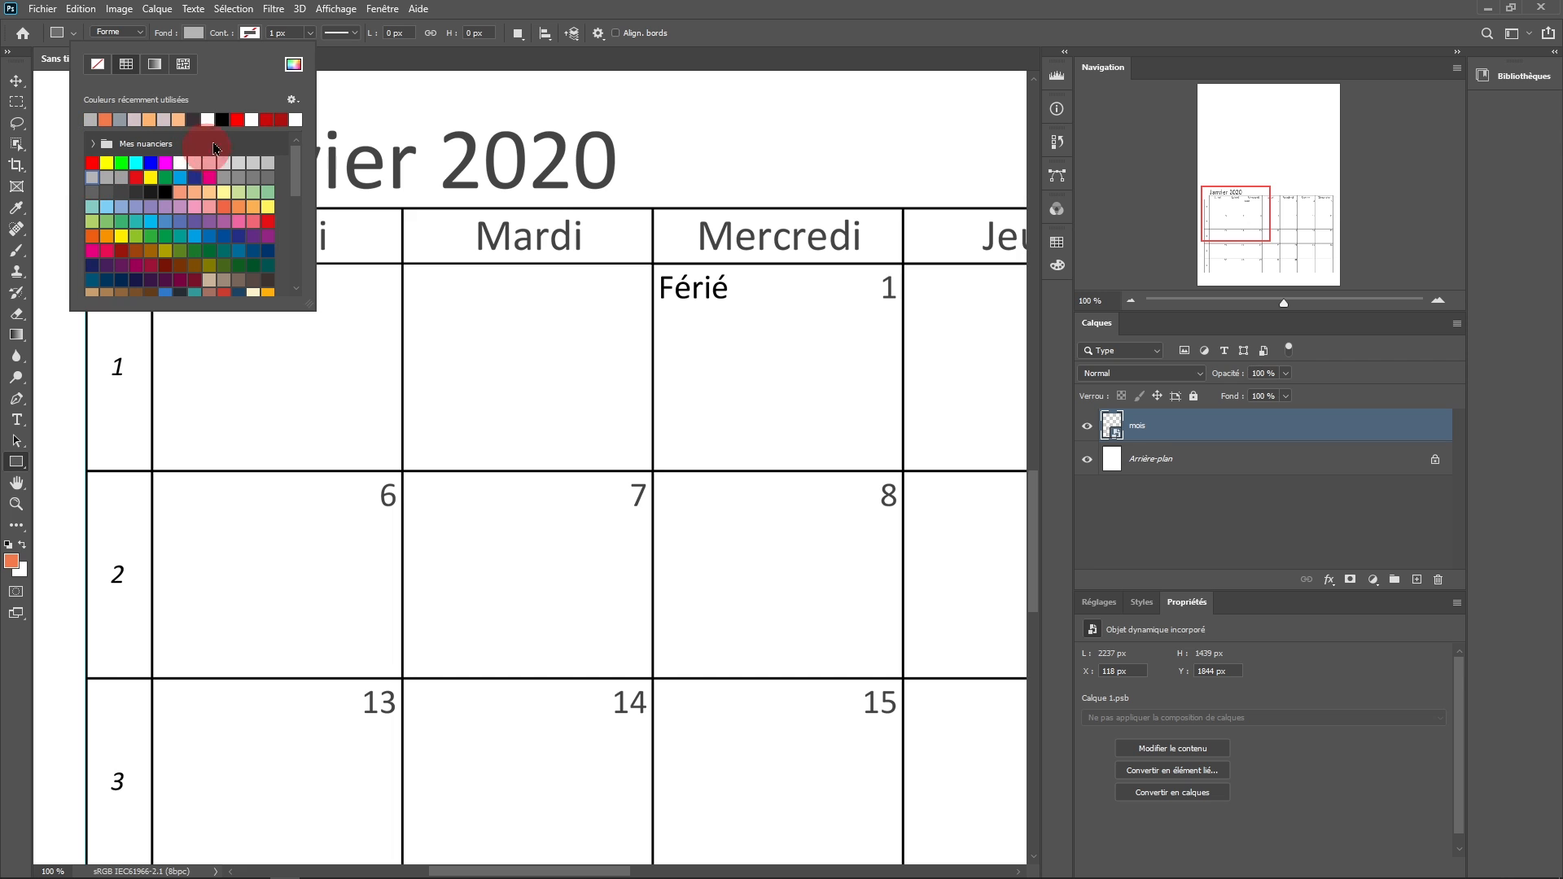
click(249, 37)
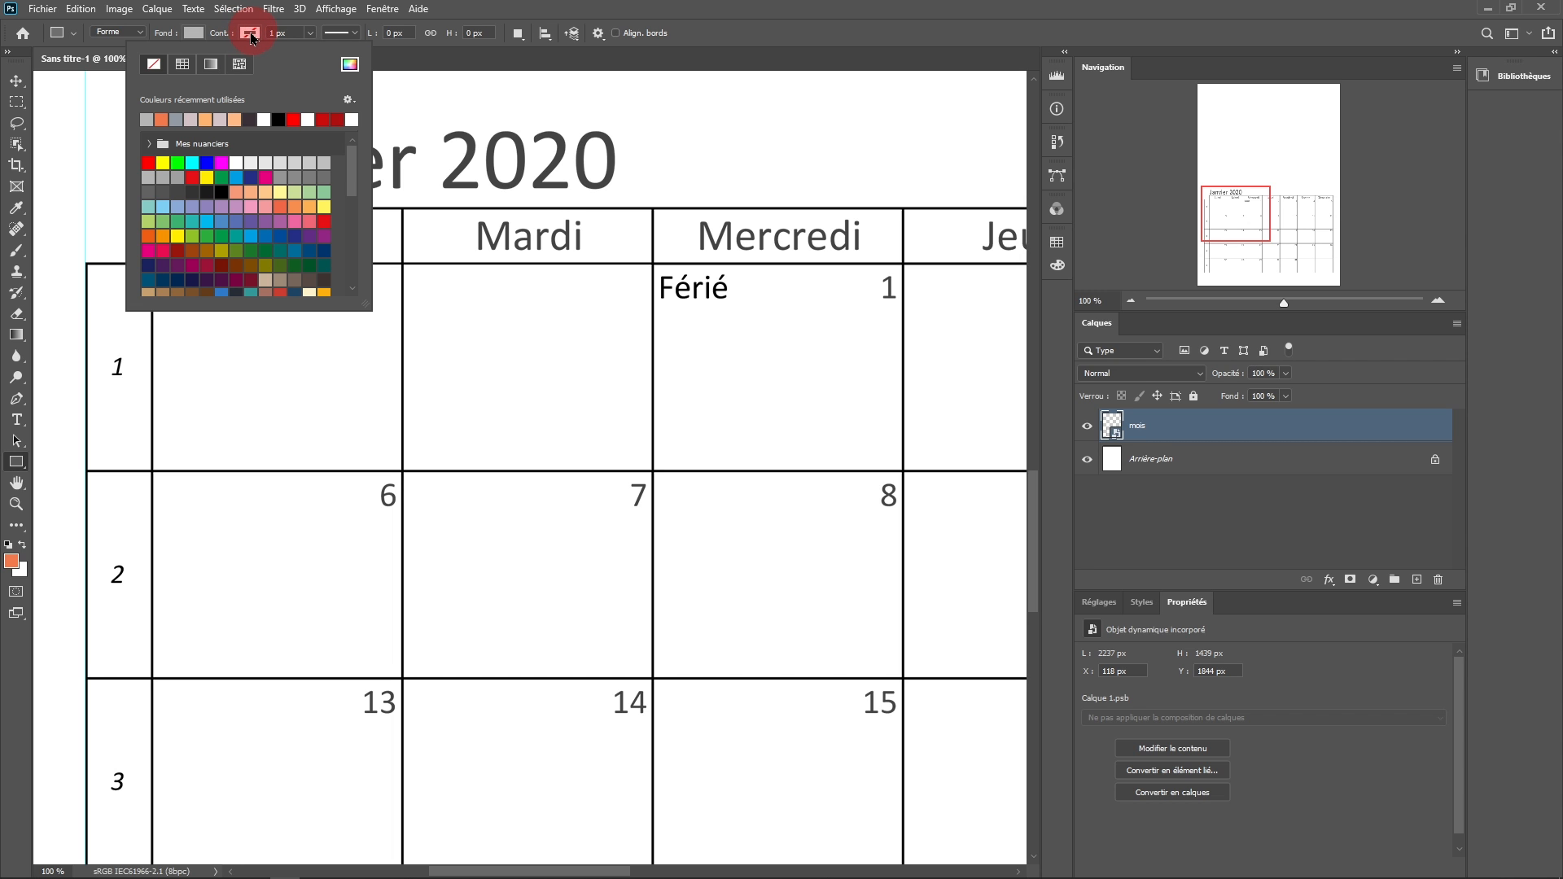
click(251, 37)
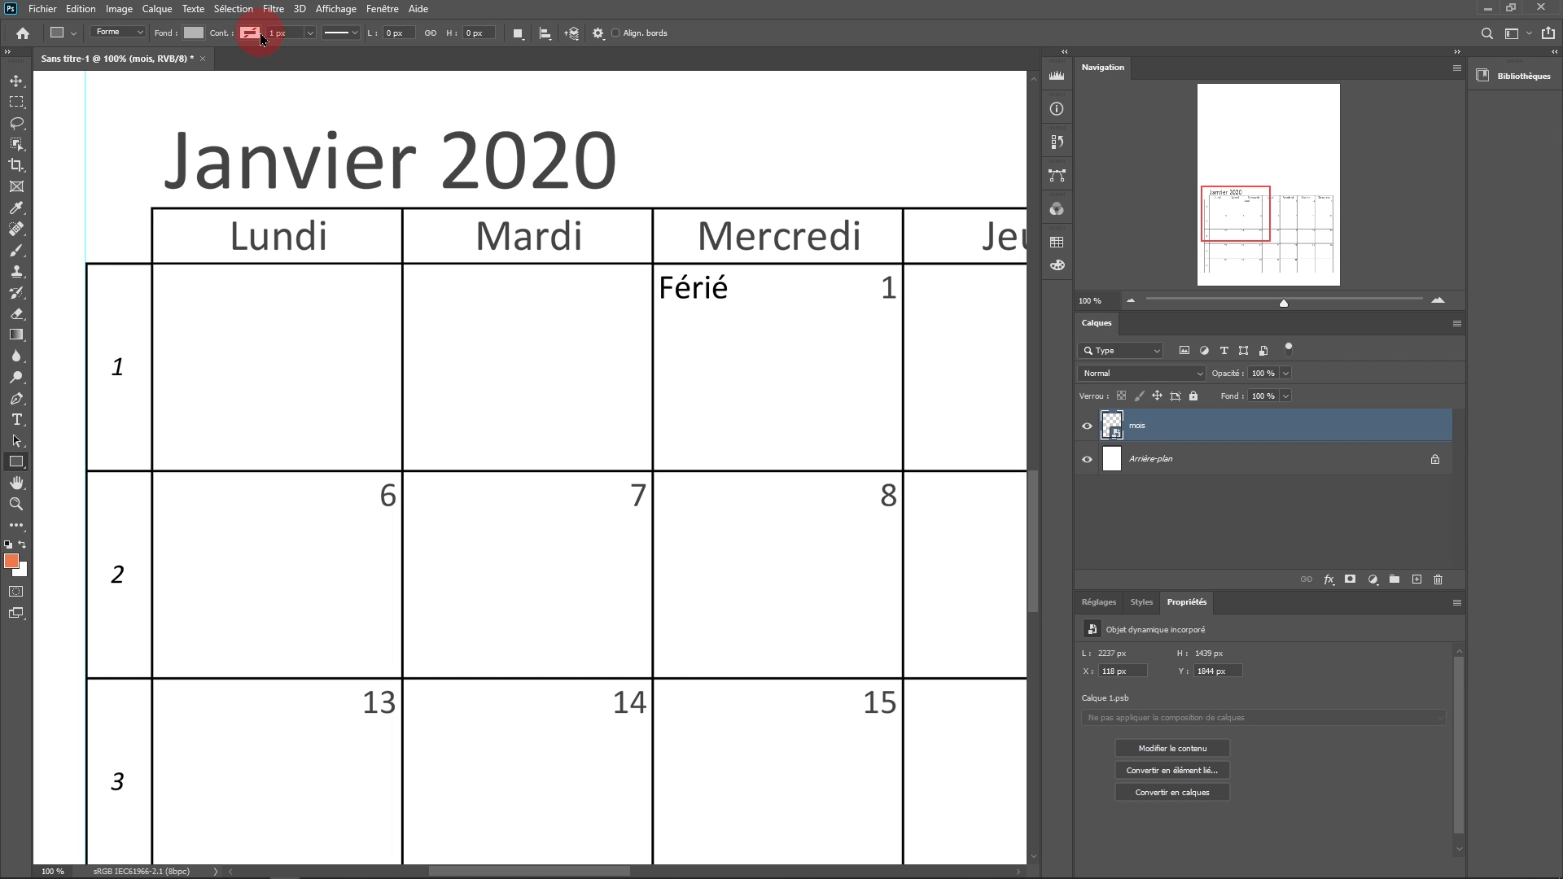
click(255, 34)
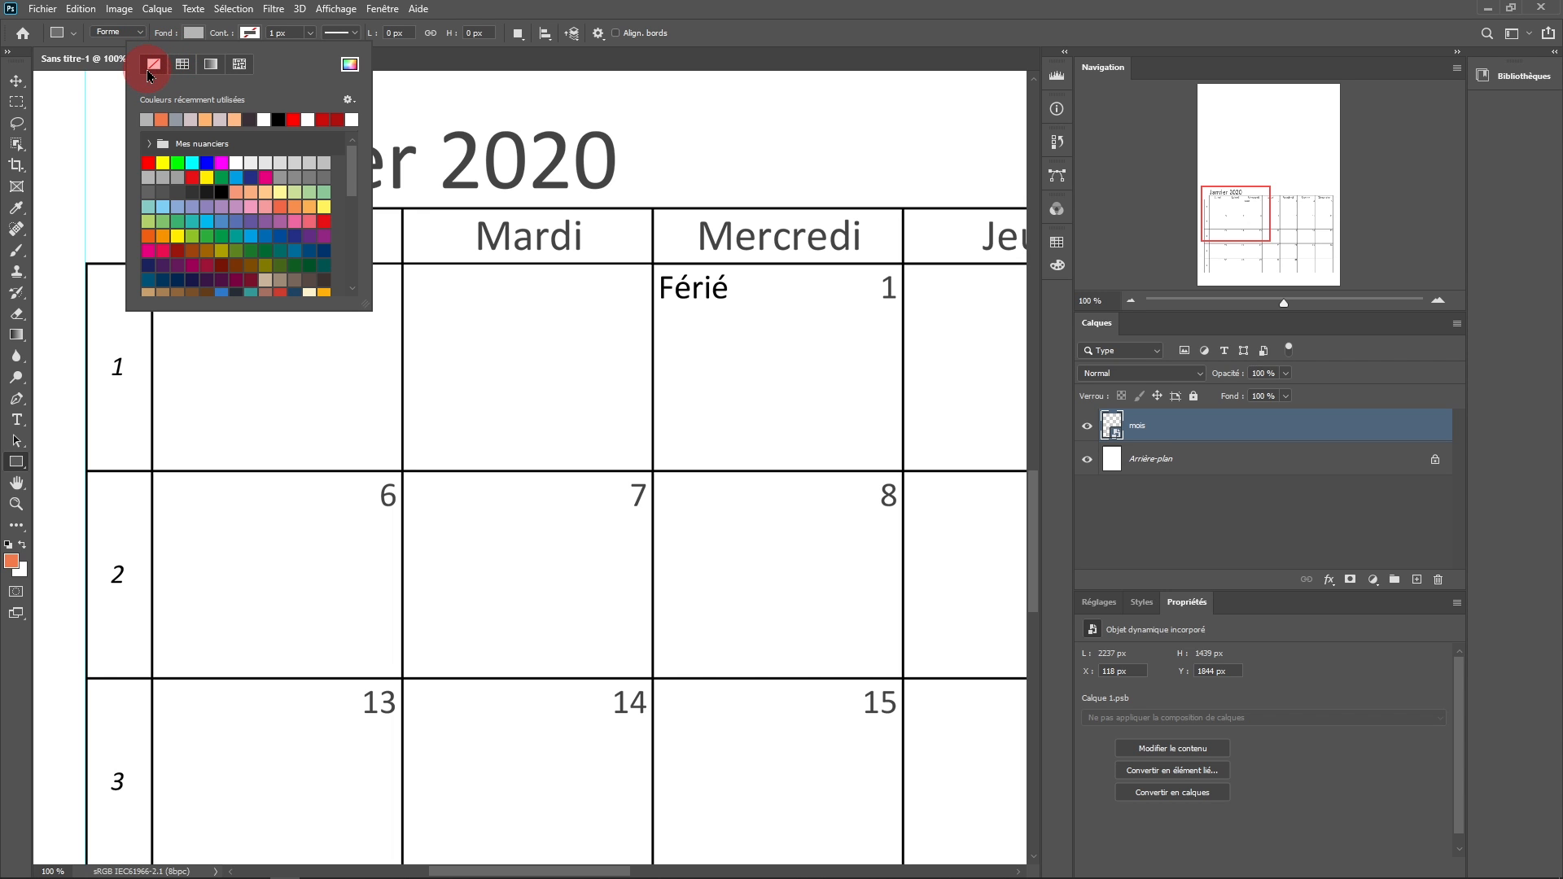
click(162, 353)
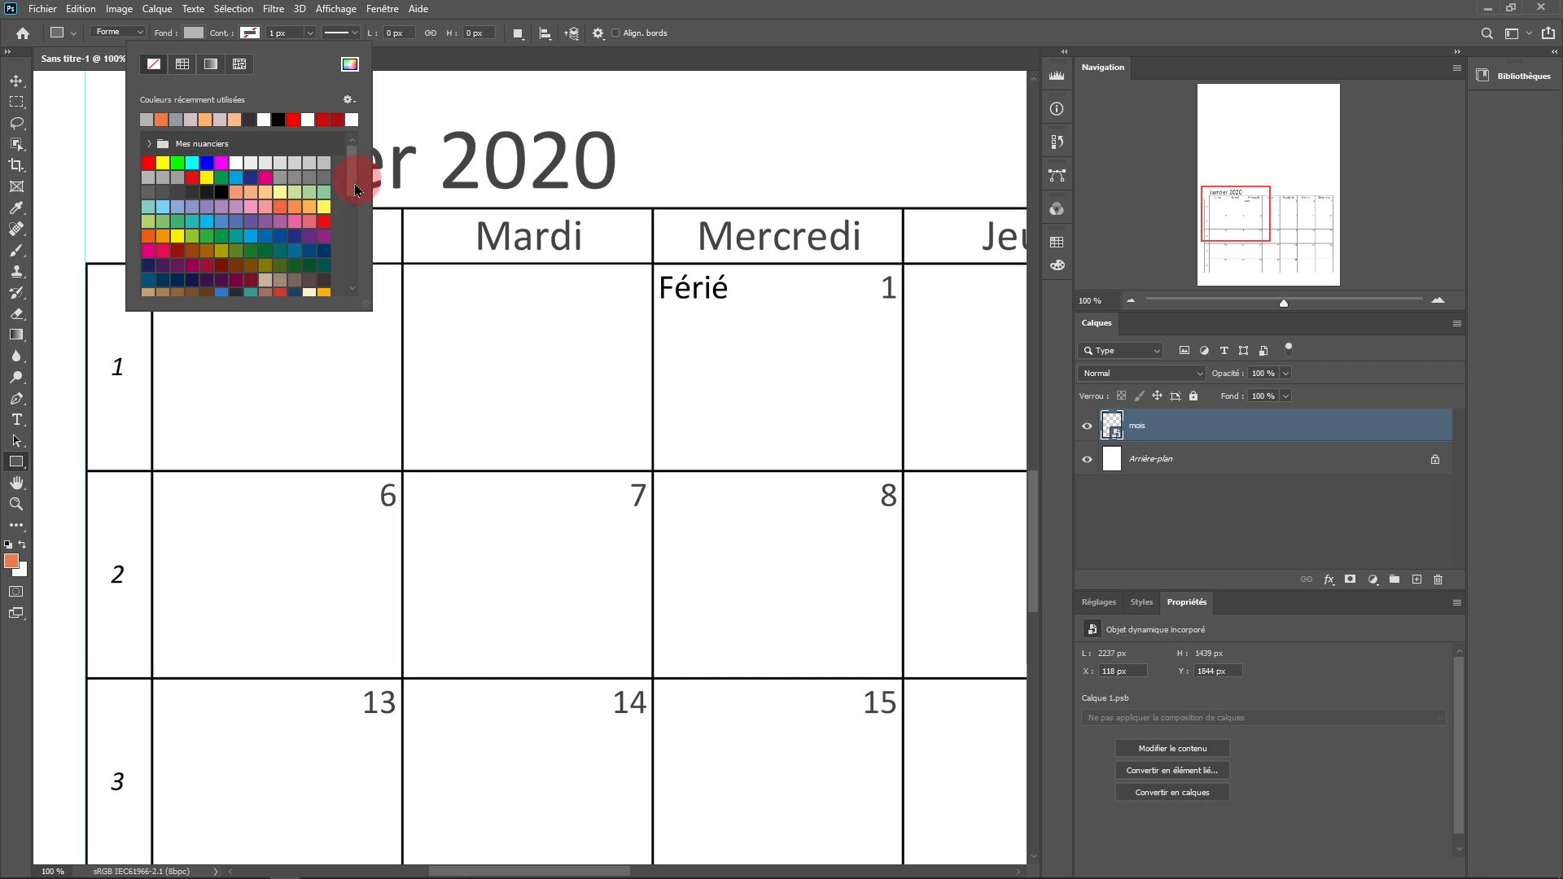
Draw a grey rectangle over week 1's empty Monday and Tuesday cells and fit its edges to the grid lines, about 612 × 253 px.
click(154, 467)
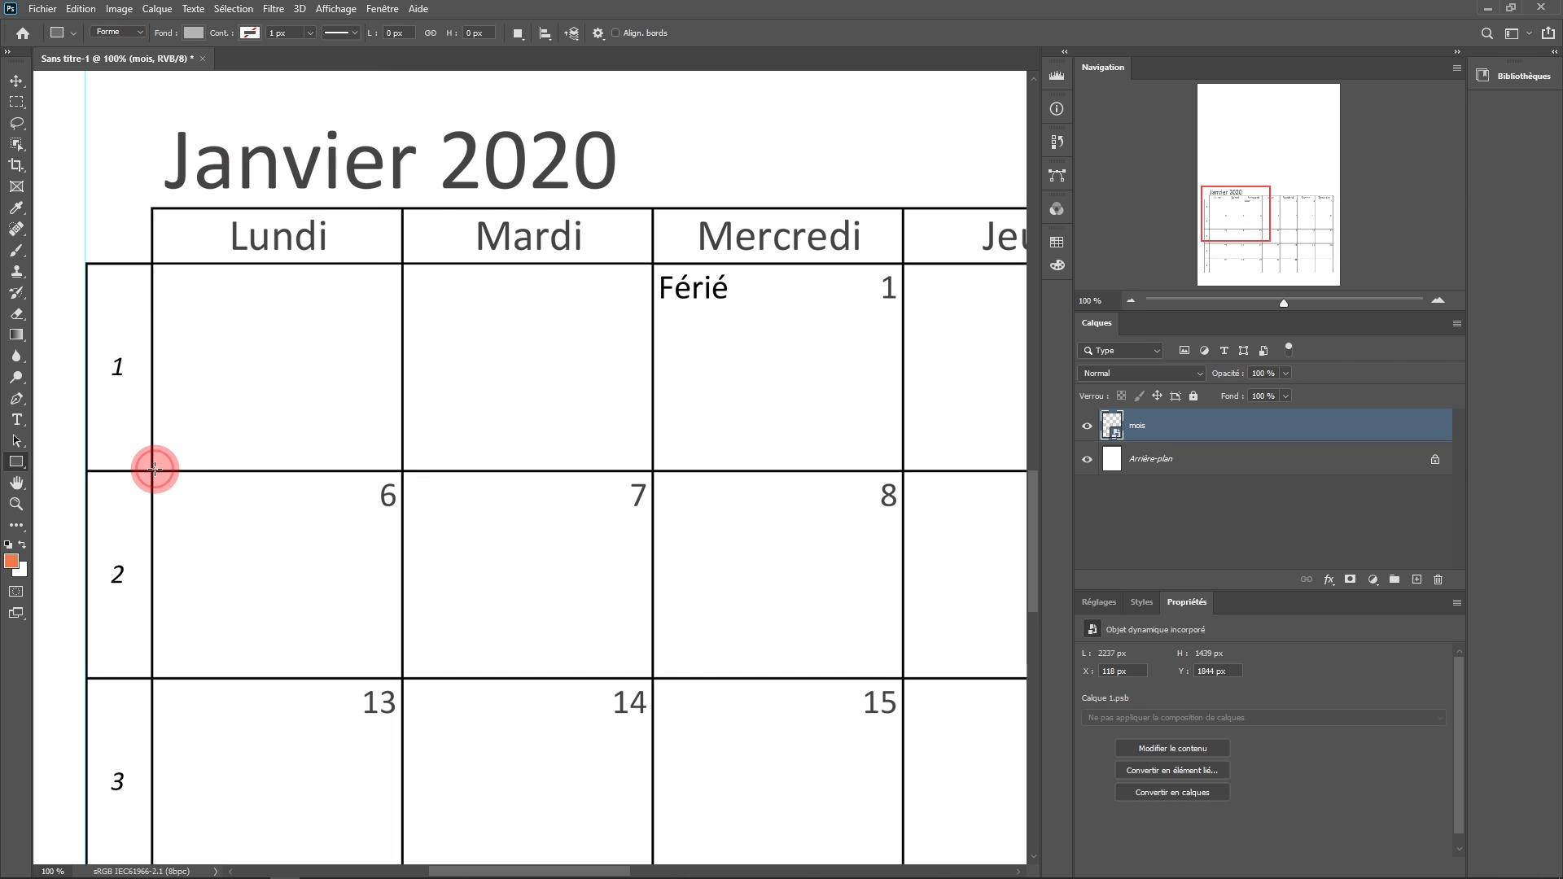
drag(155, 469, 652, 263)
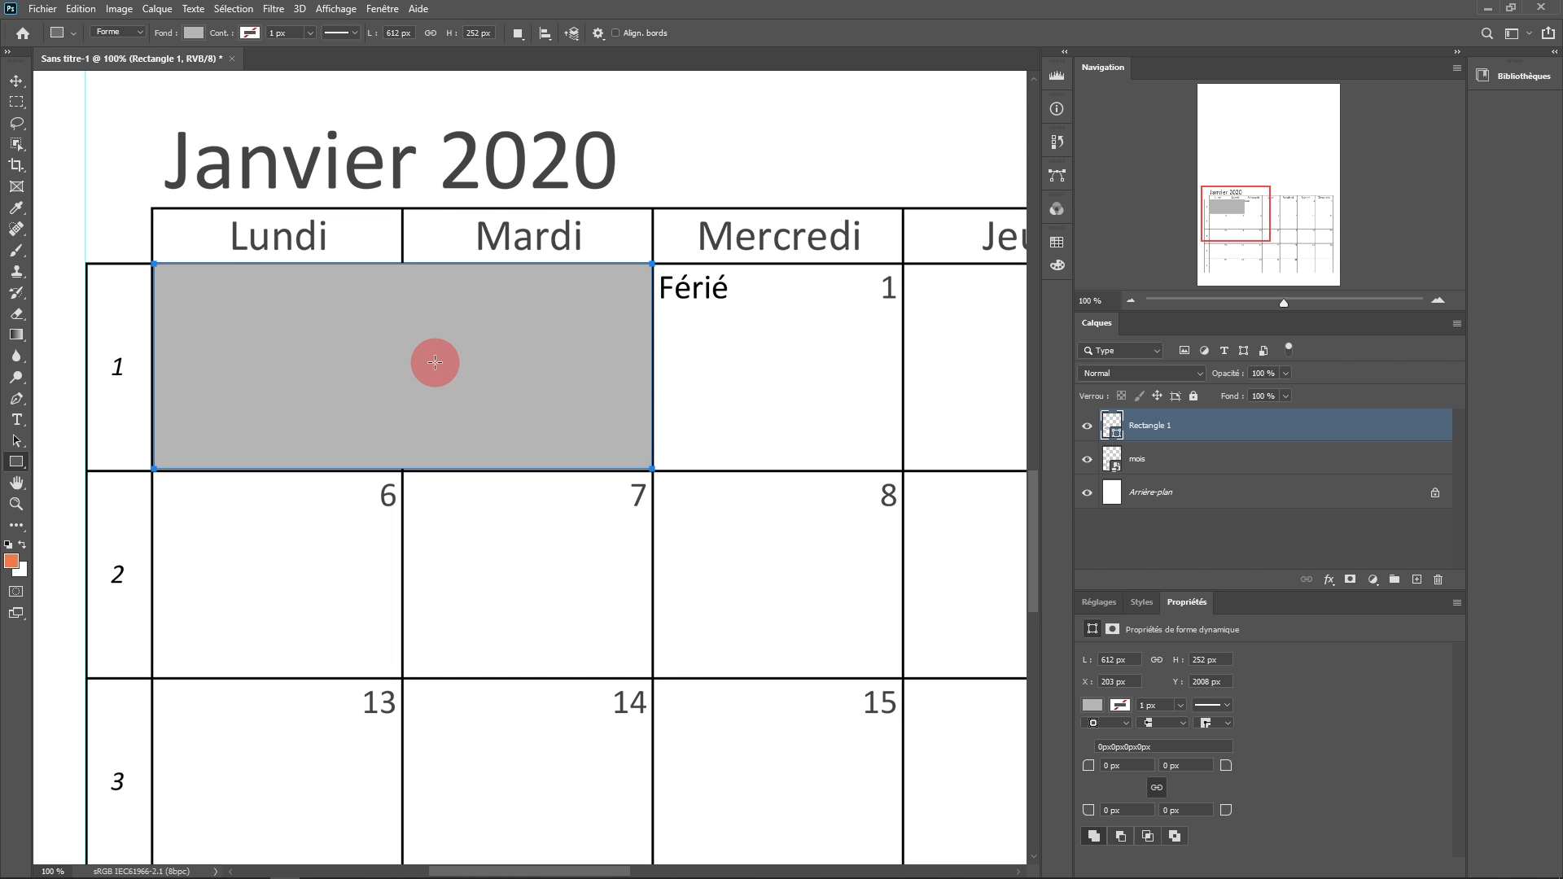
key(ctrl+t)
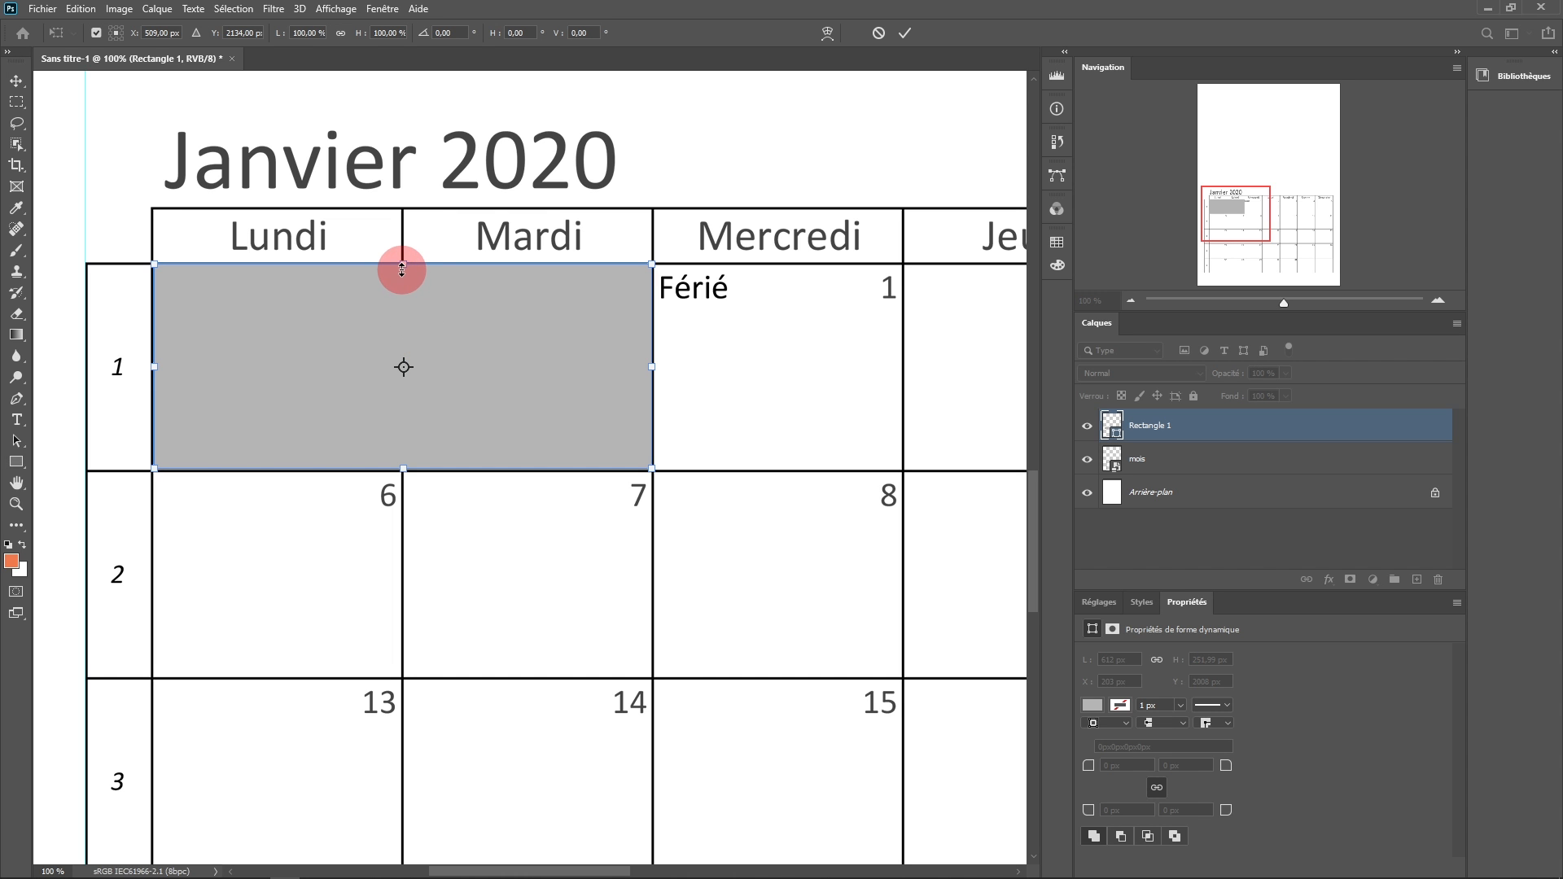
scroll(403, 266, up, 2)
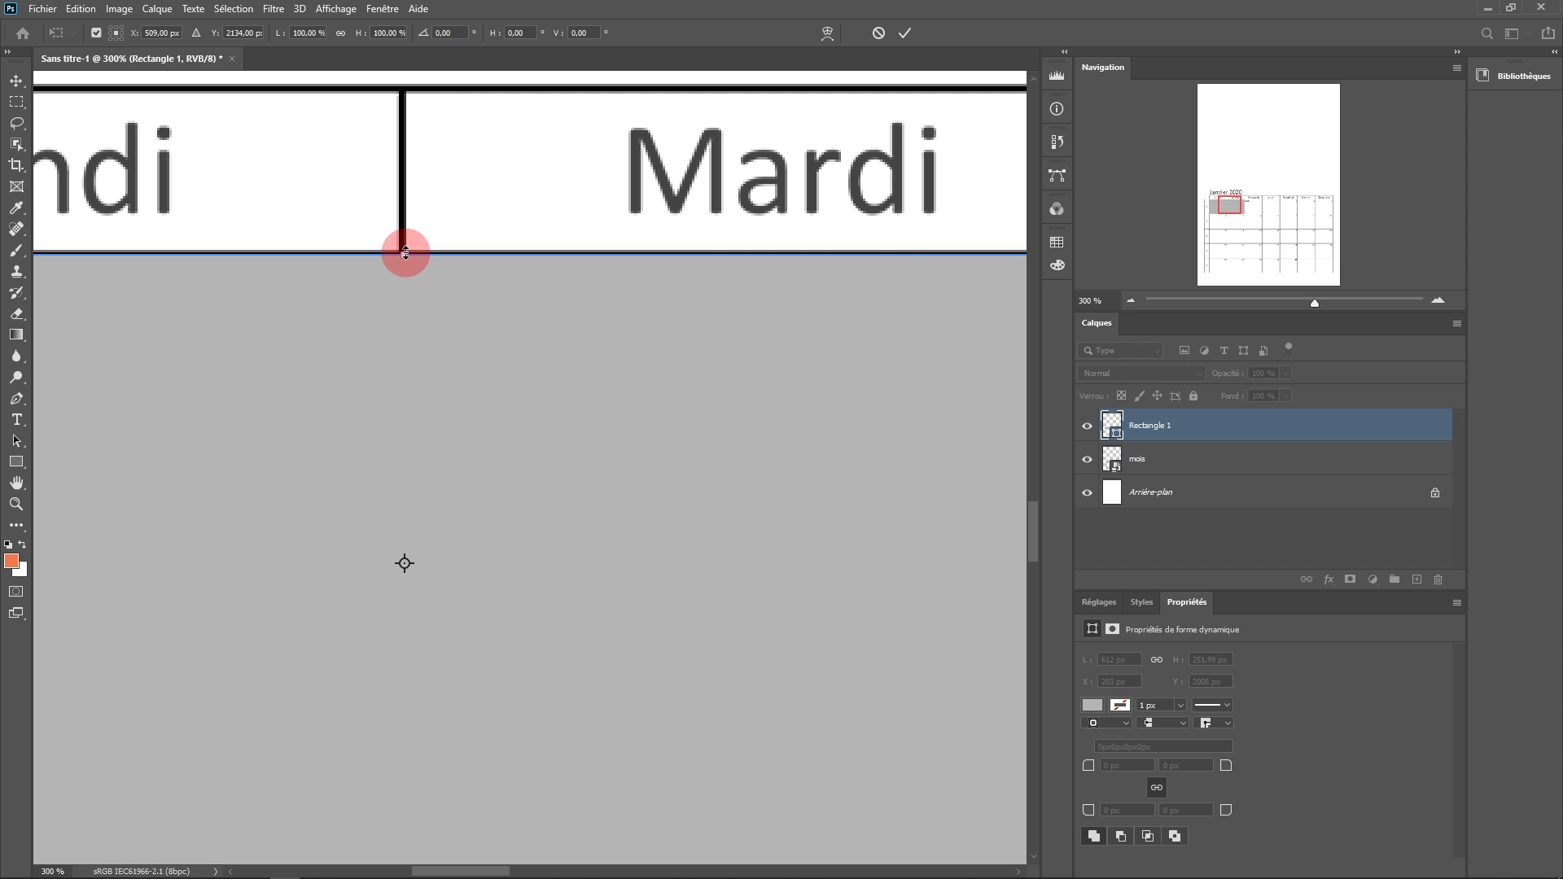
drag(404, 254, 405, 254)
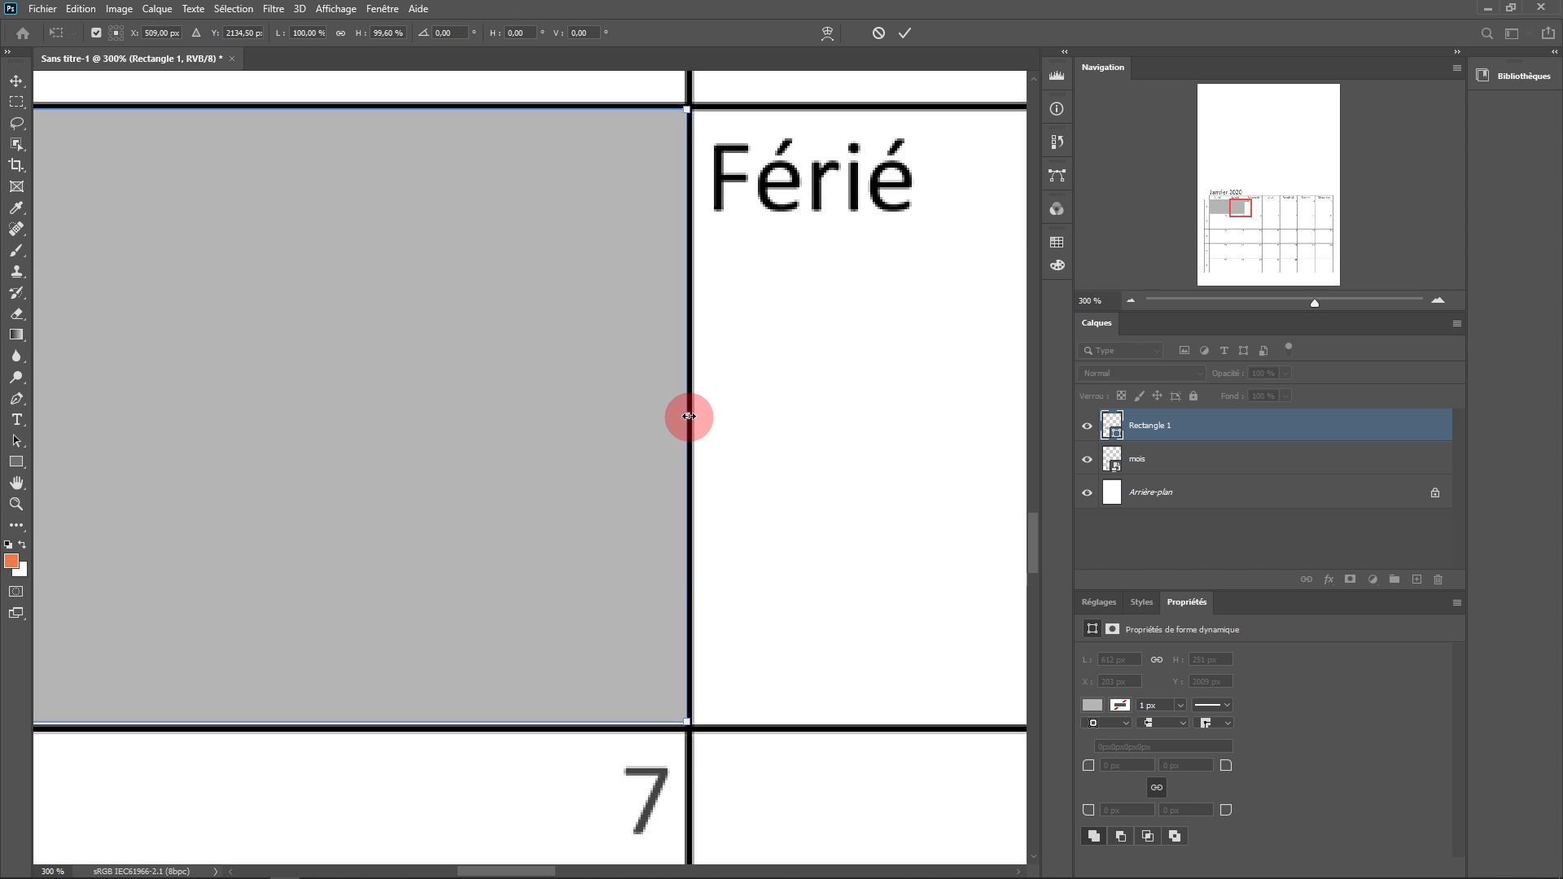
drag(688, 416, 688, 416)
drag(339, 531, 692, 413)
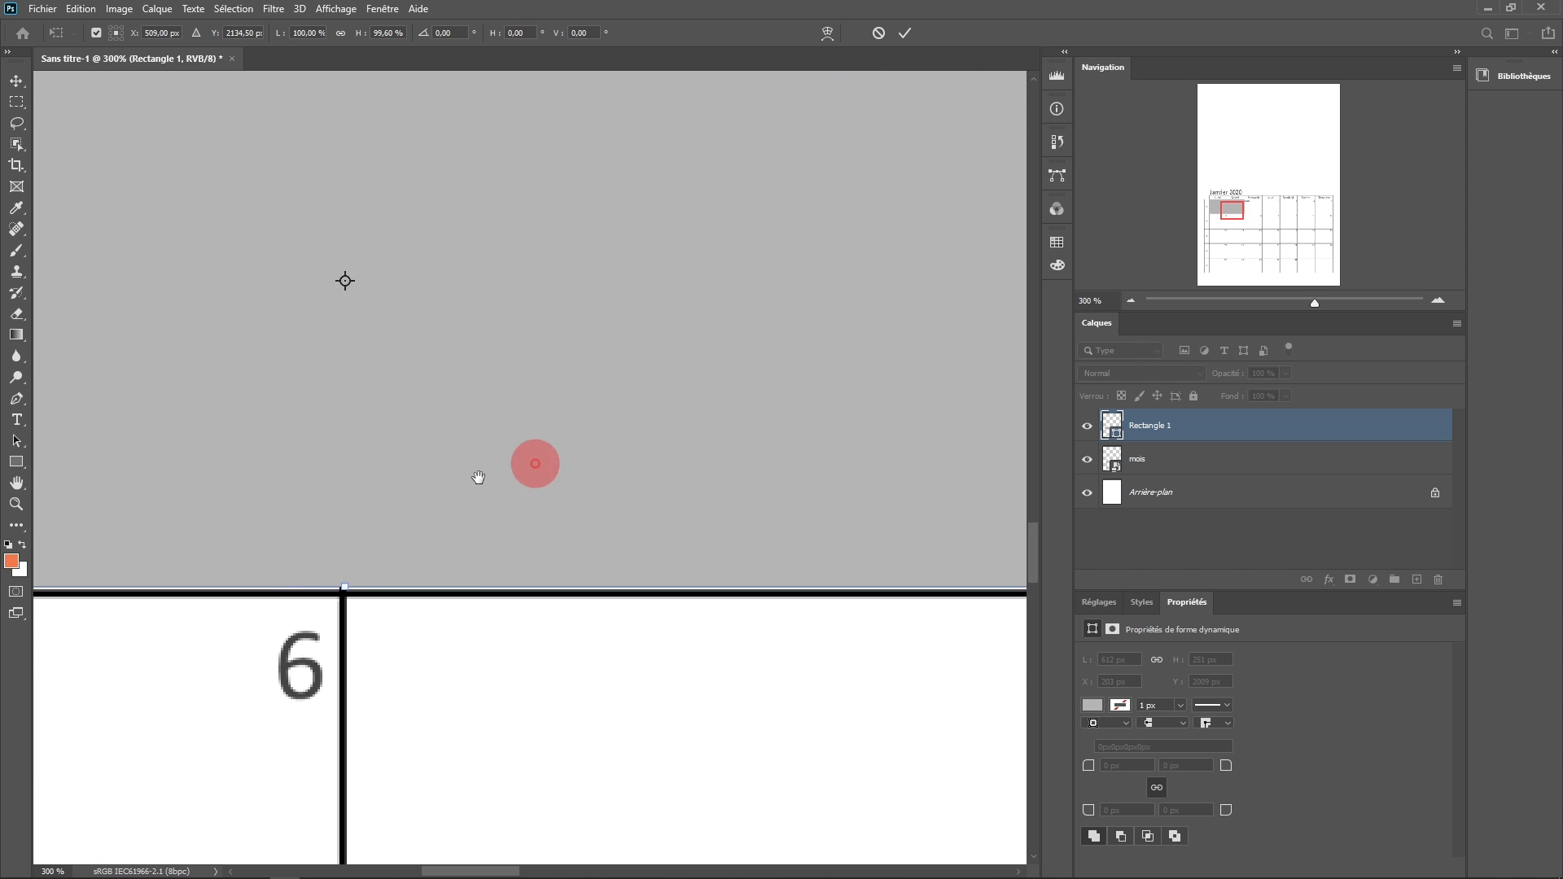
drag(400, 575, 401, 578)
click(906, 32)
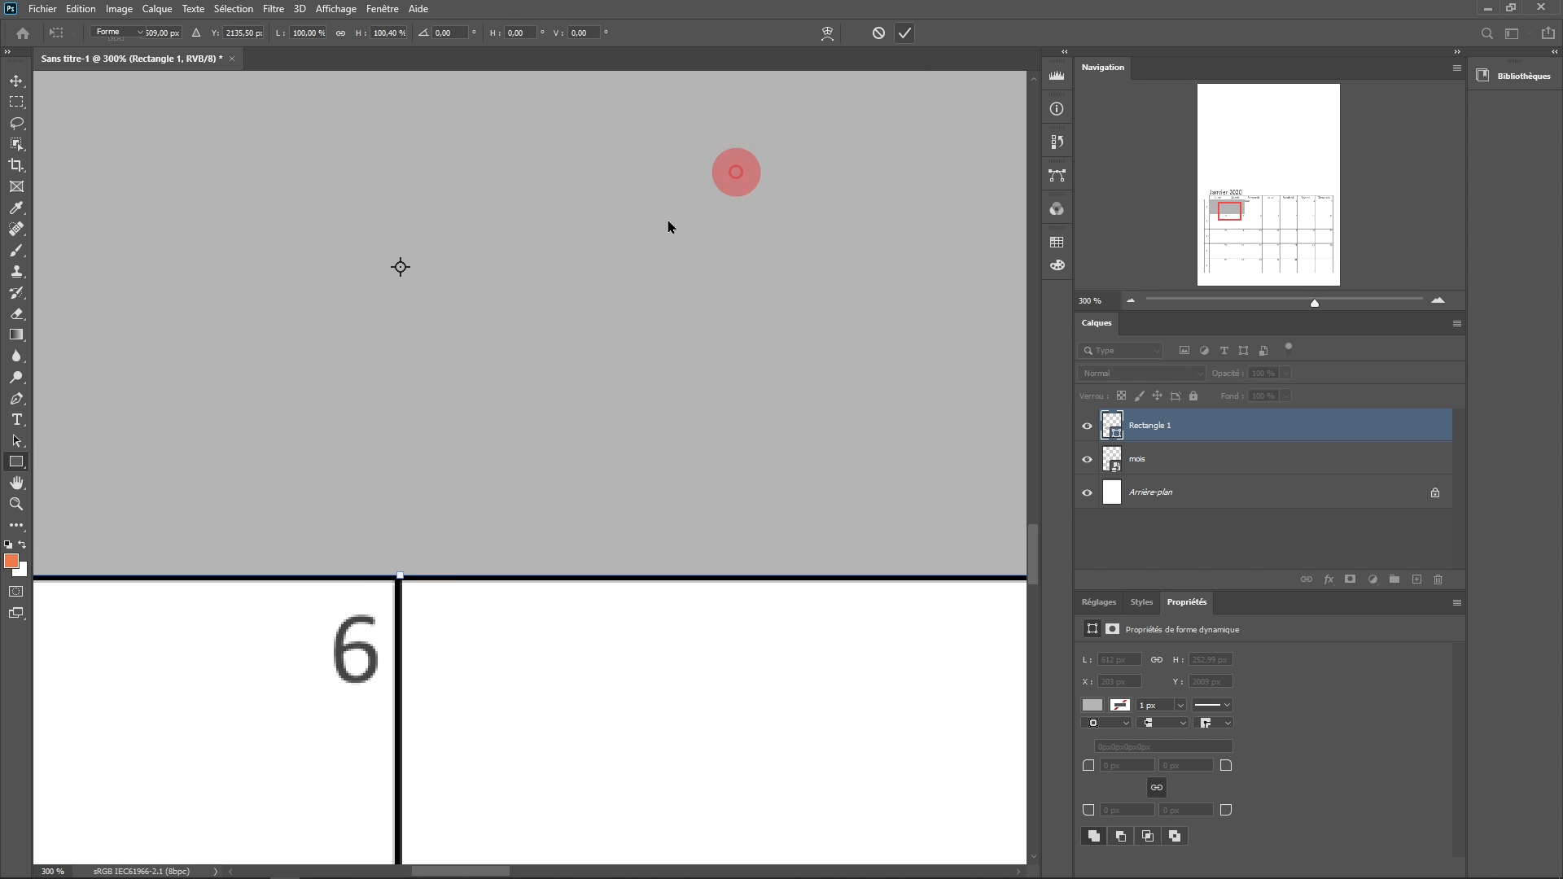
scroll(644, 259, down, 4)
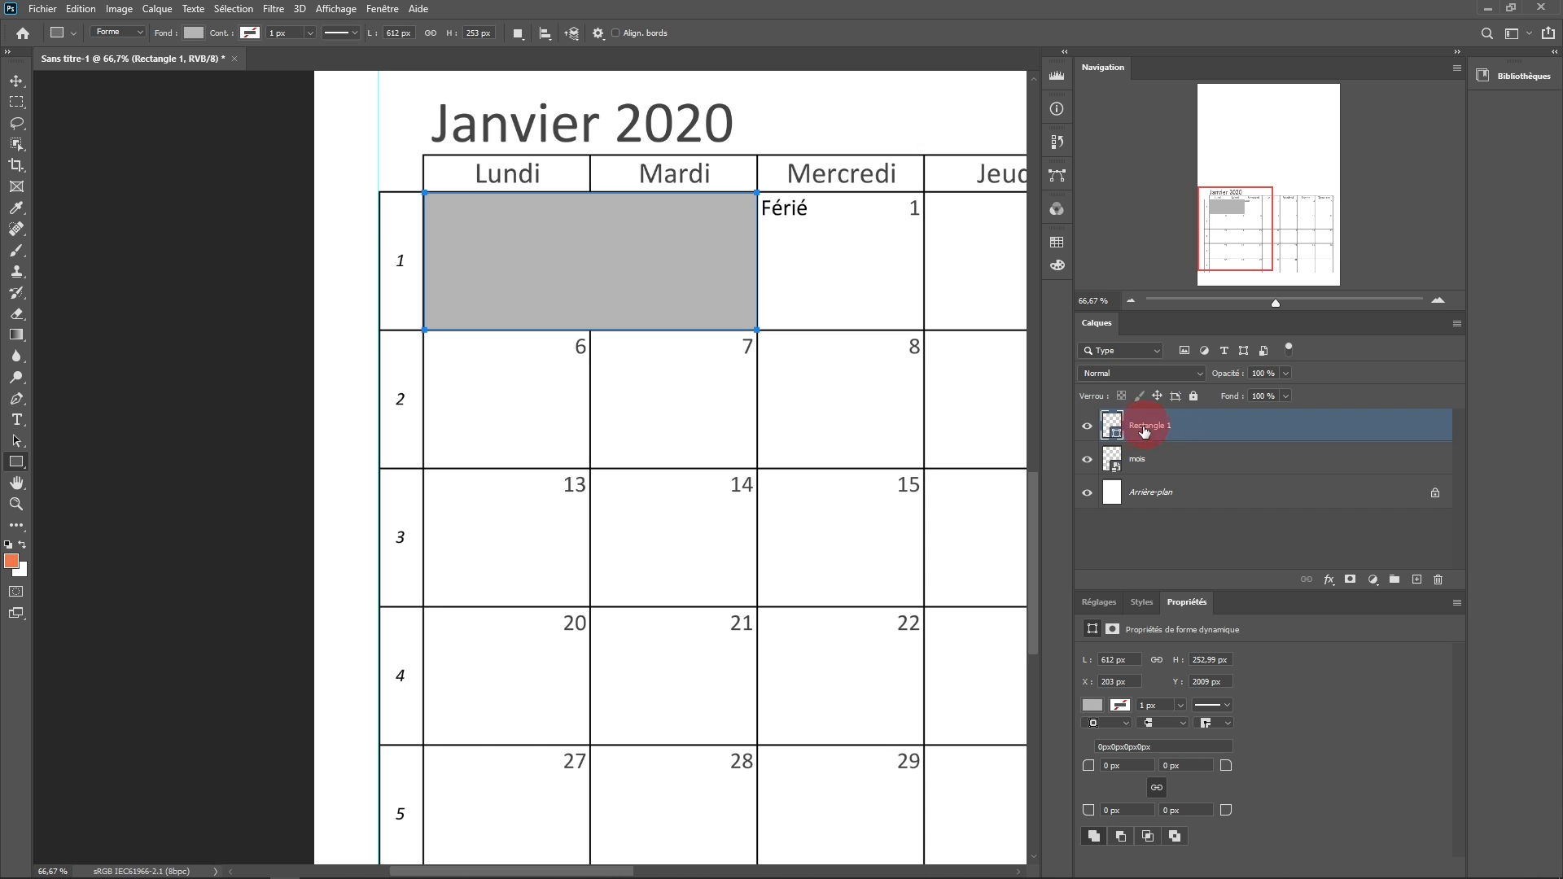
Place the grey rectangle's layer below the "mois" layer and rename it "Sans date".
drag(1177, 435, 1176, 475)
double_click(1157, 458)
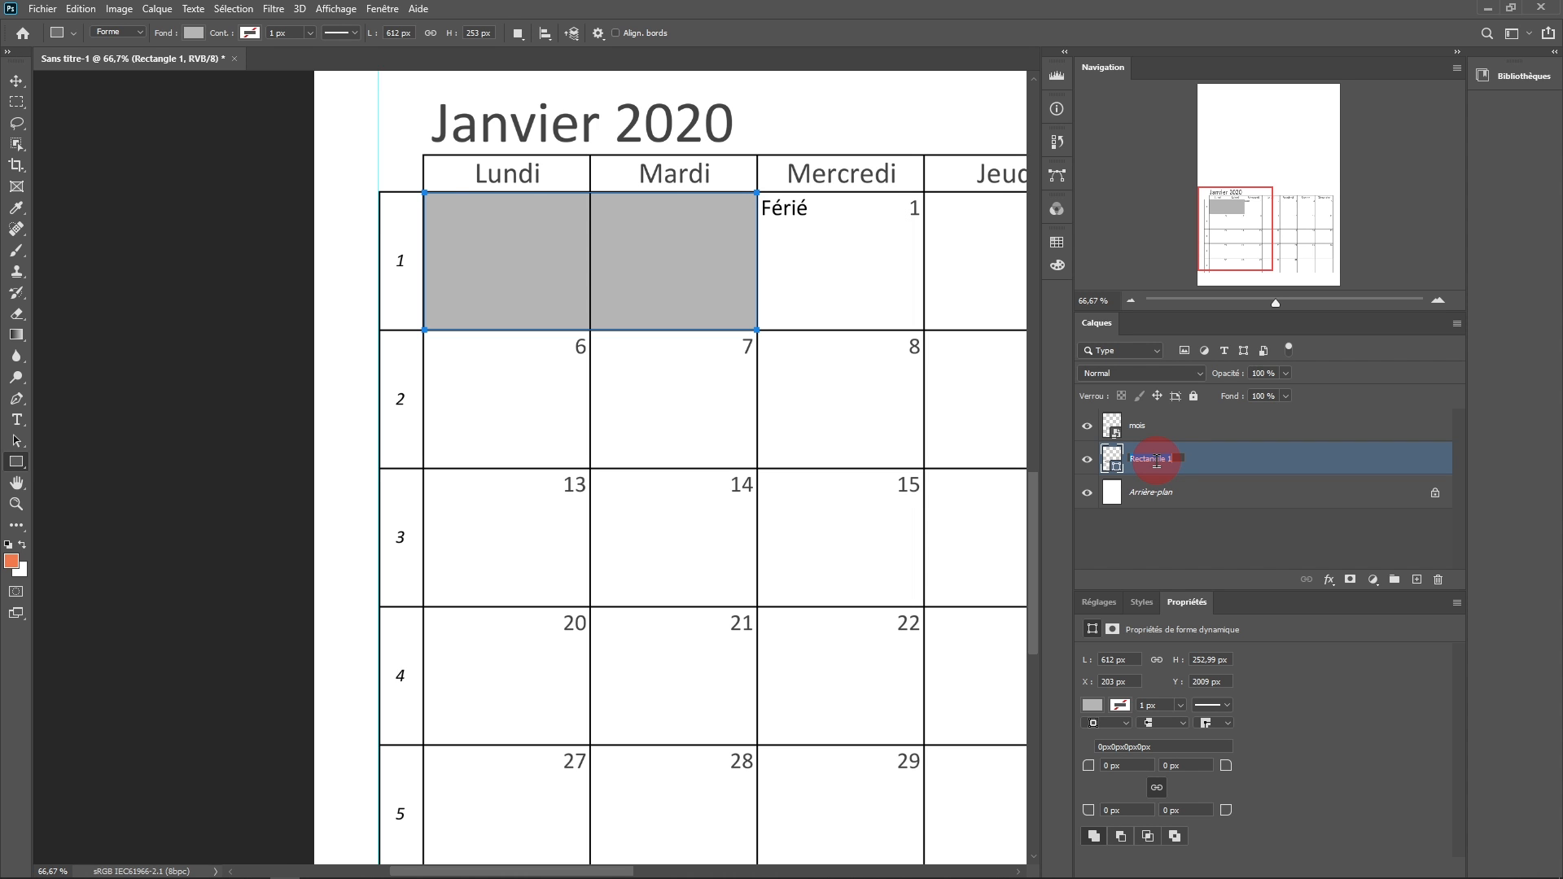
text(Sans date)
key(Return)
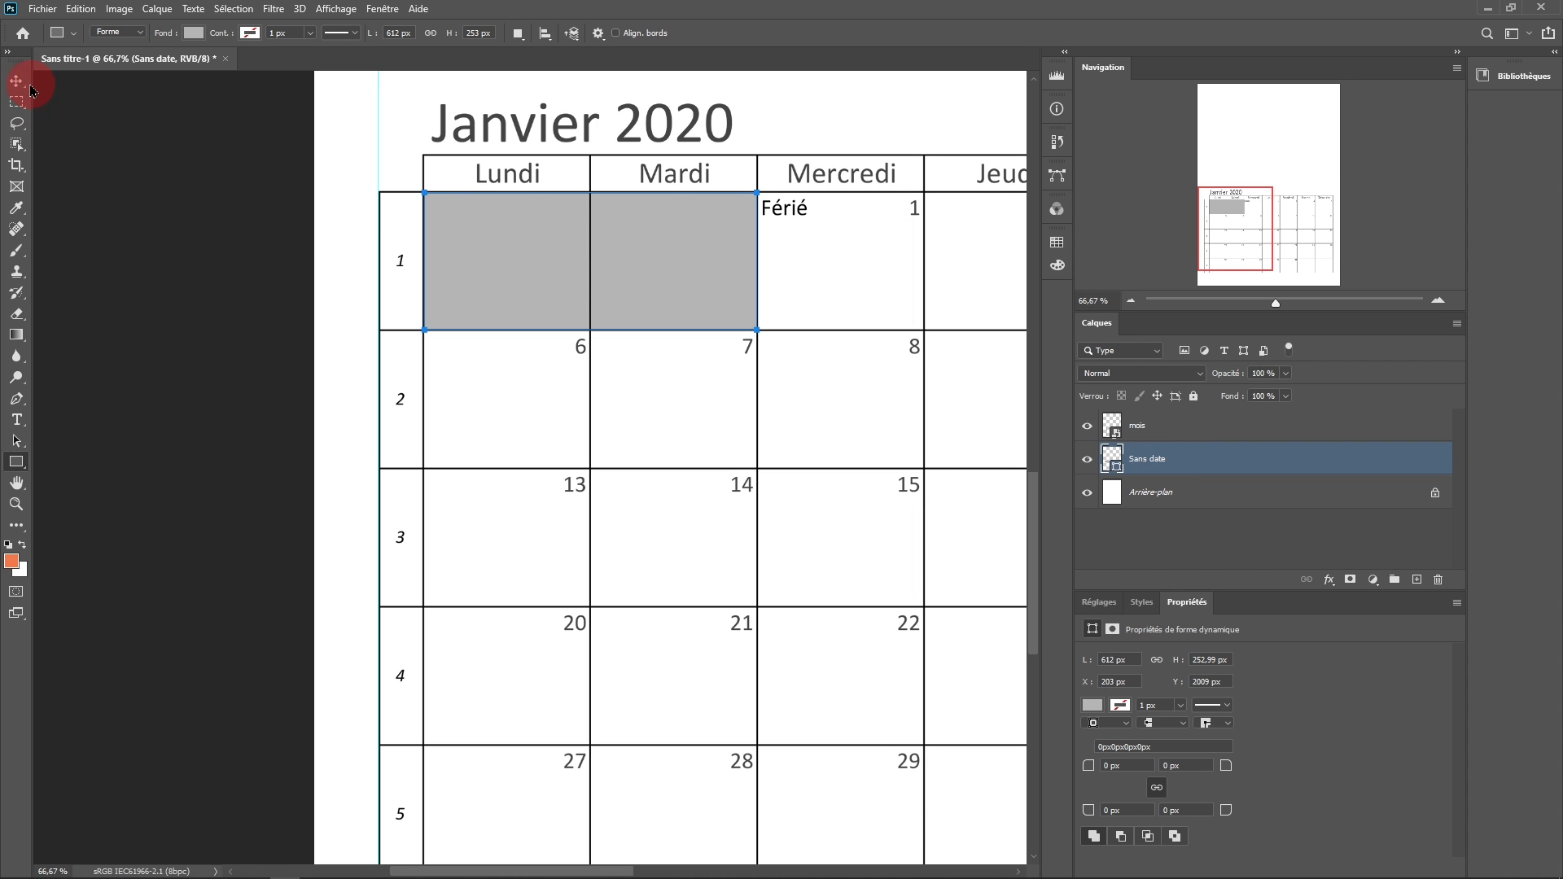
Duplicate the grey rectangle onto the empty Saturday and Sunday cells of week 5, aligned to the grid at X 1740 px, Y 3029 px.
click(18, 81)
scroll(684, 297, down, 1)
drag(737, 360, 330, 356)
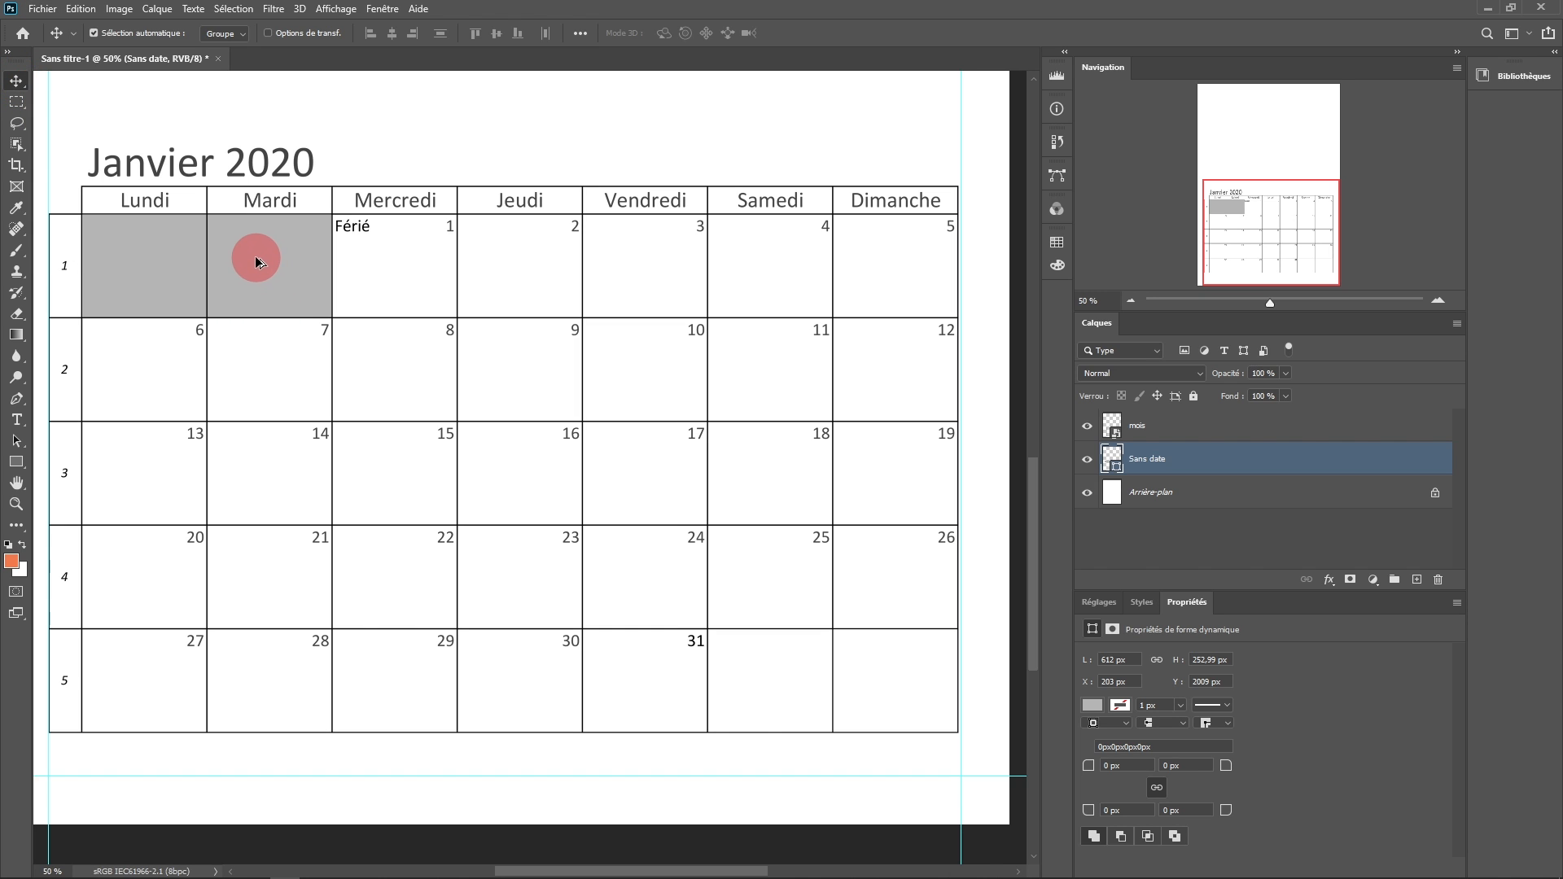
drag(257, 263, 877, 673)
scroll(819, 667, up, 3)
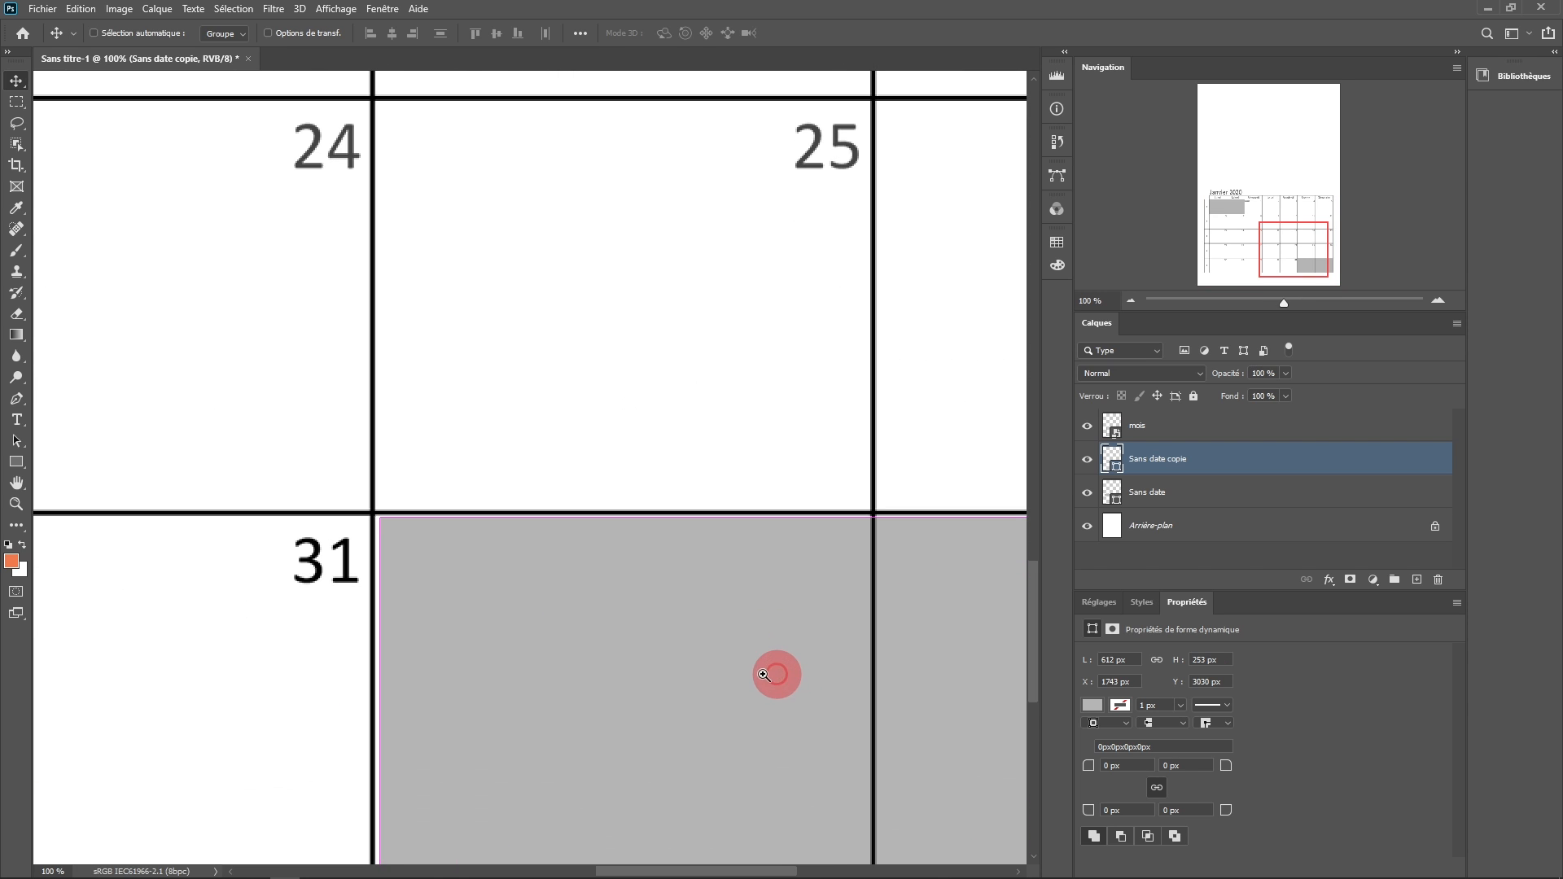
key(Up)
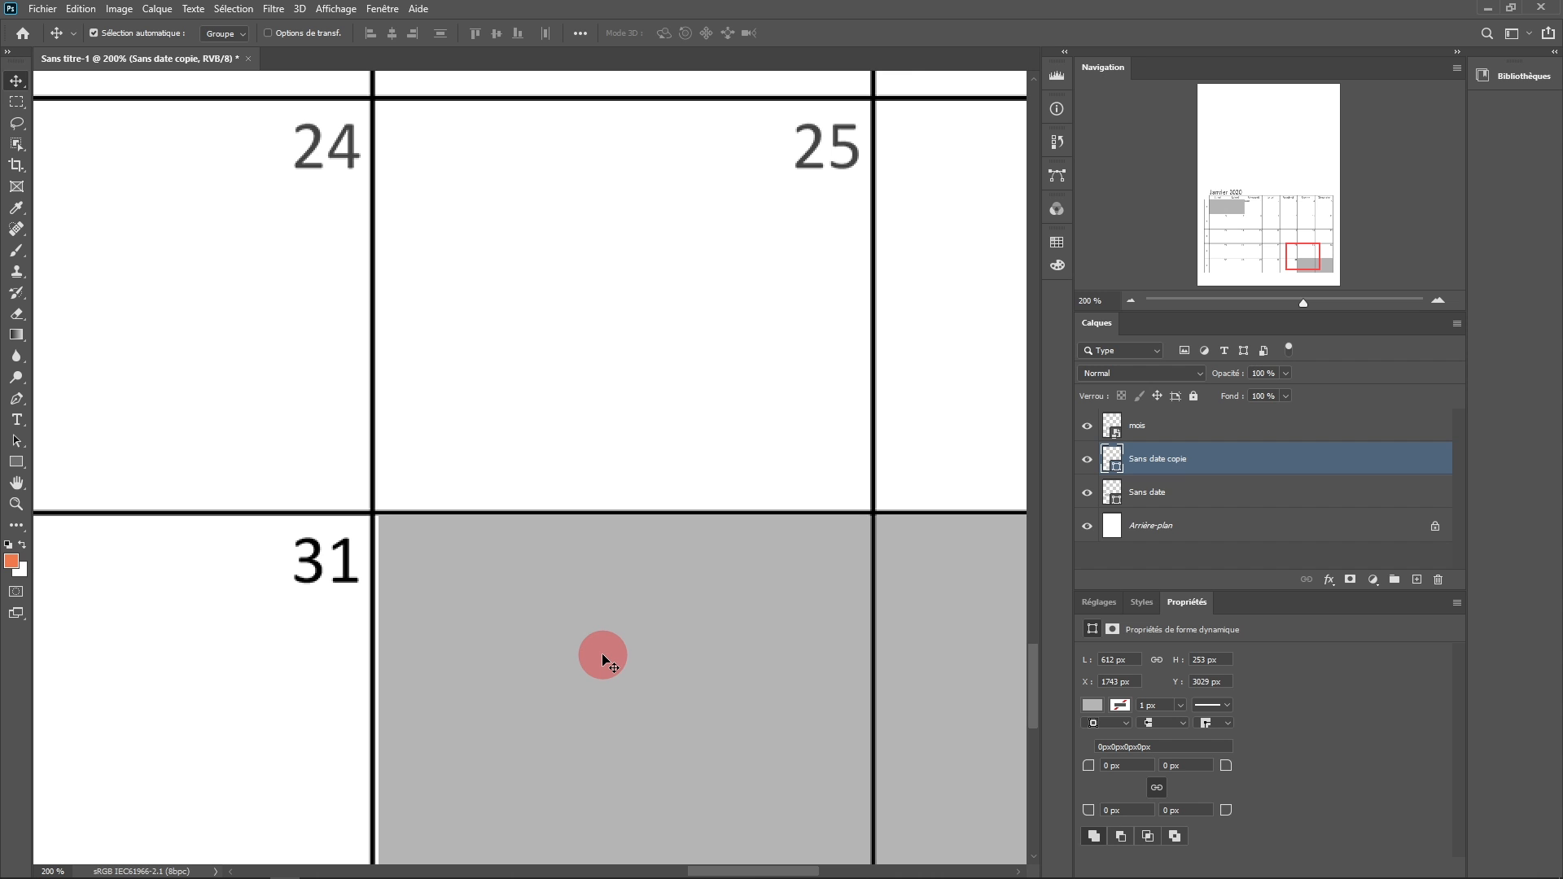
drag(604, 660, 408, 603)
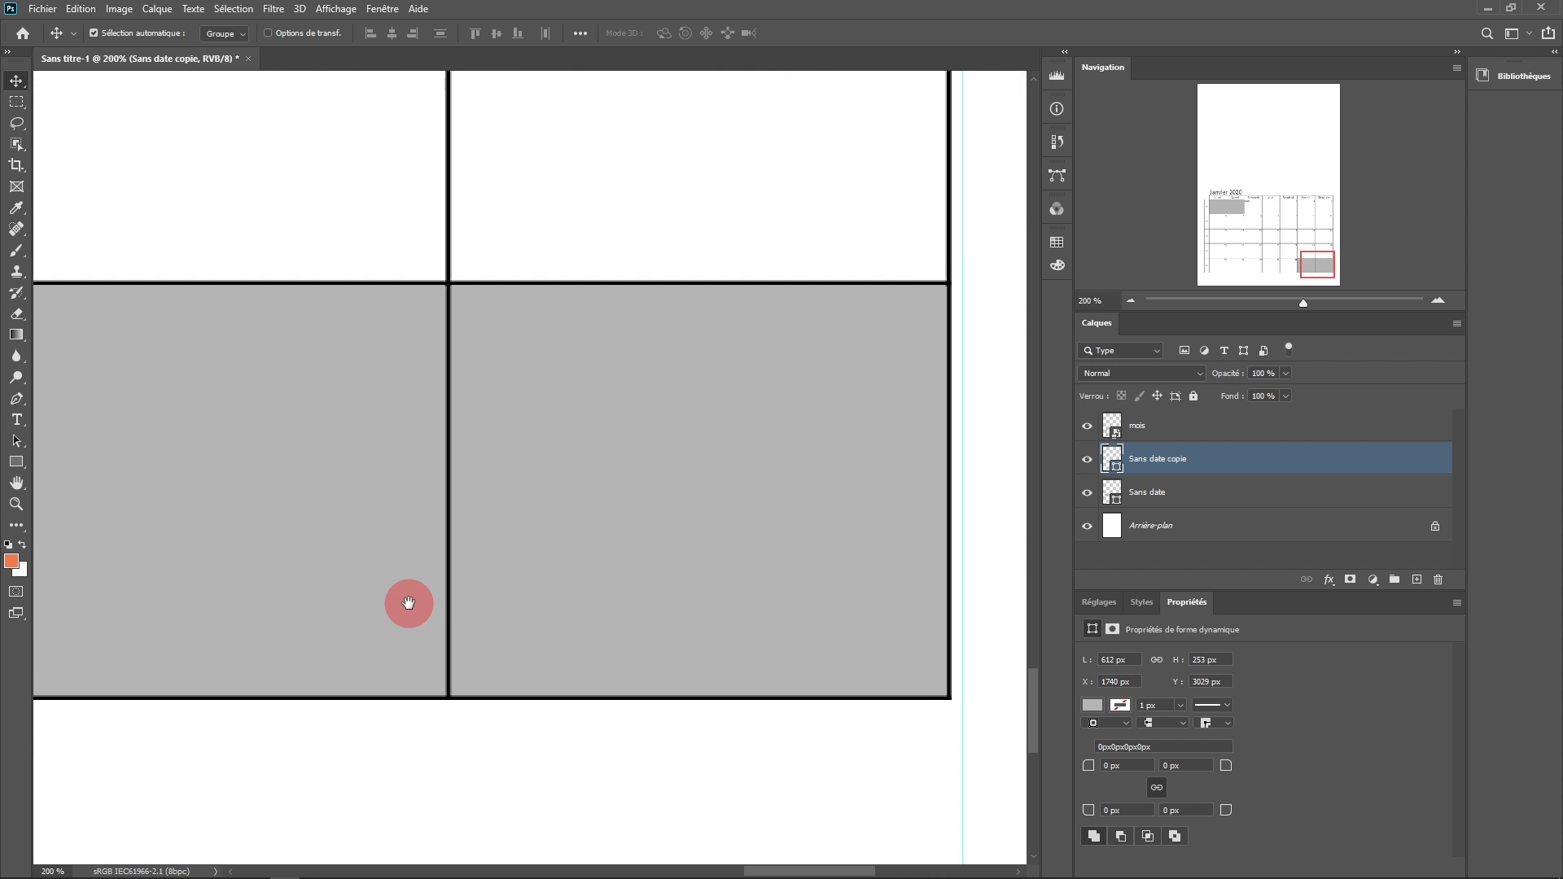
Draw another grey rectangle over the Sunday column's cells from week 1 to week 4.
scroll(435, 485, down, 3)
drag(535, 666, 562, 717)
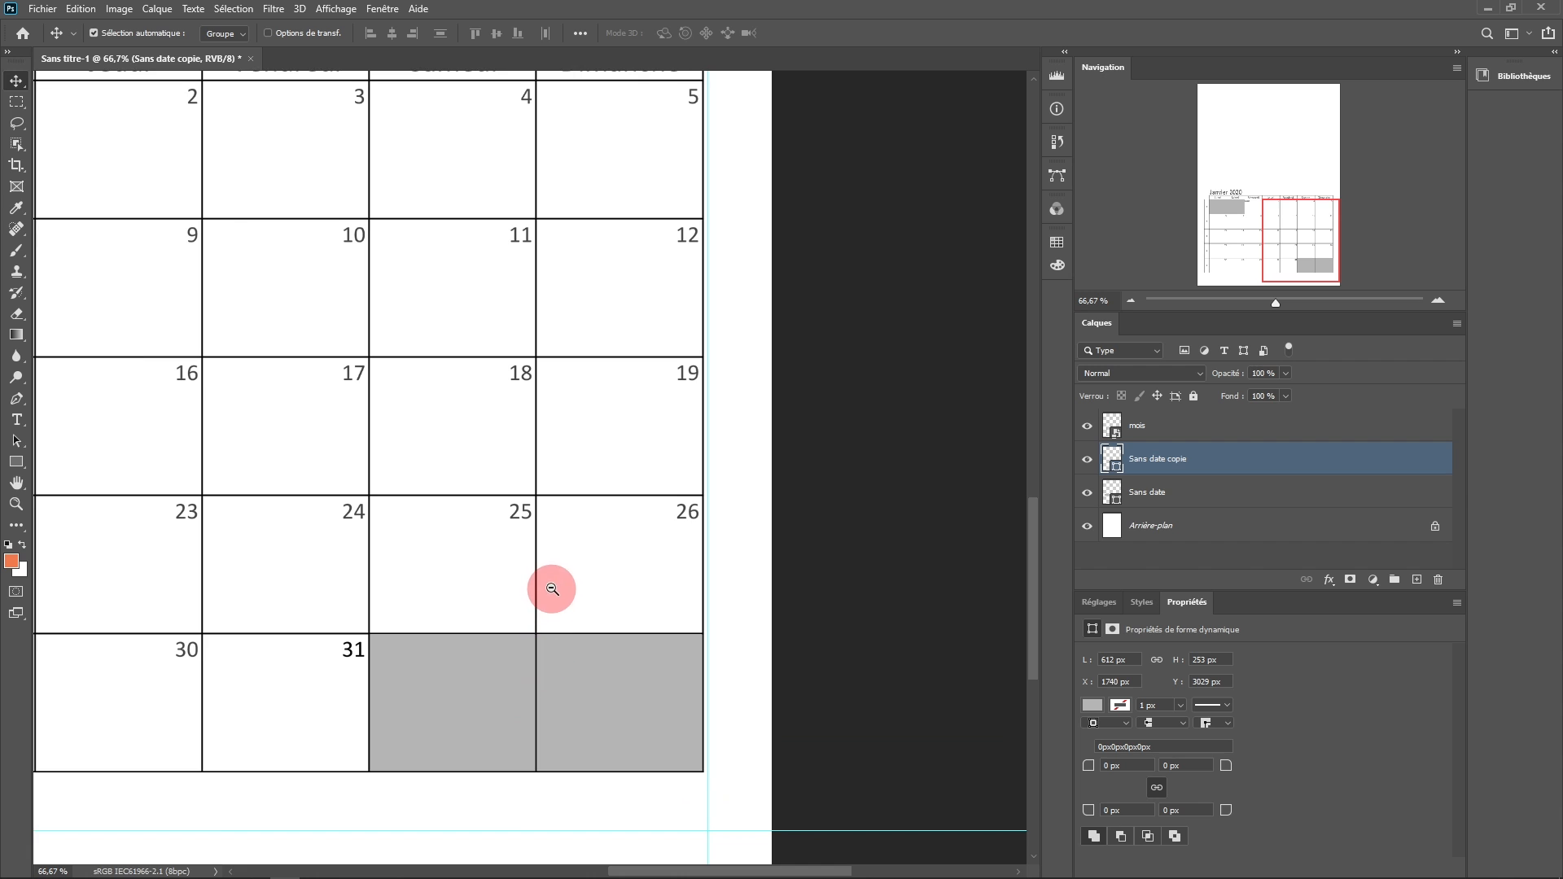
scroll(554, 588, down, 1)
drag(558, 559, 674, 472)
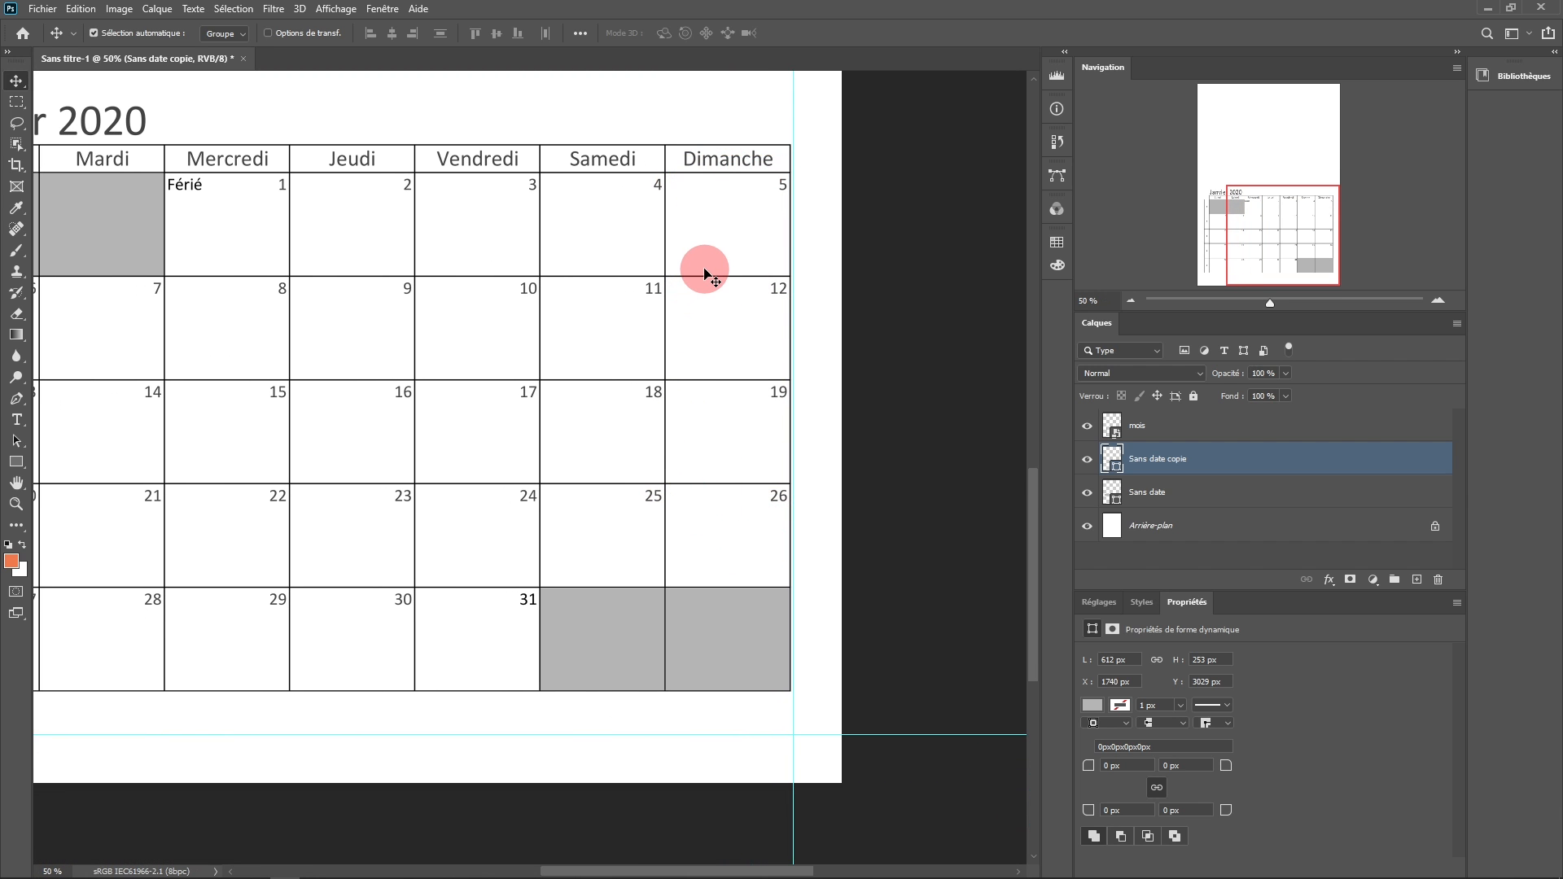
click(16, 463)
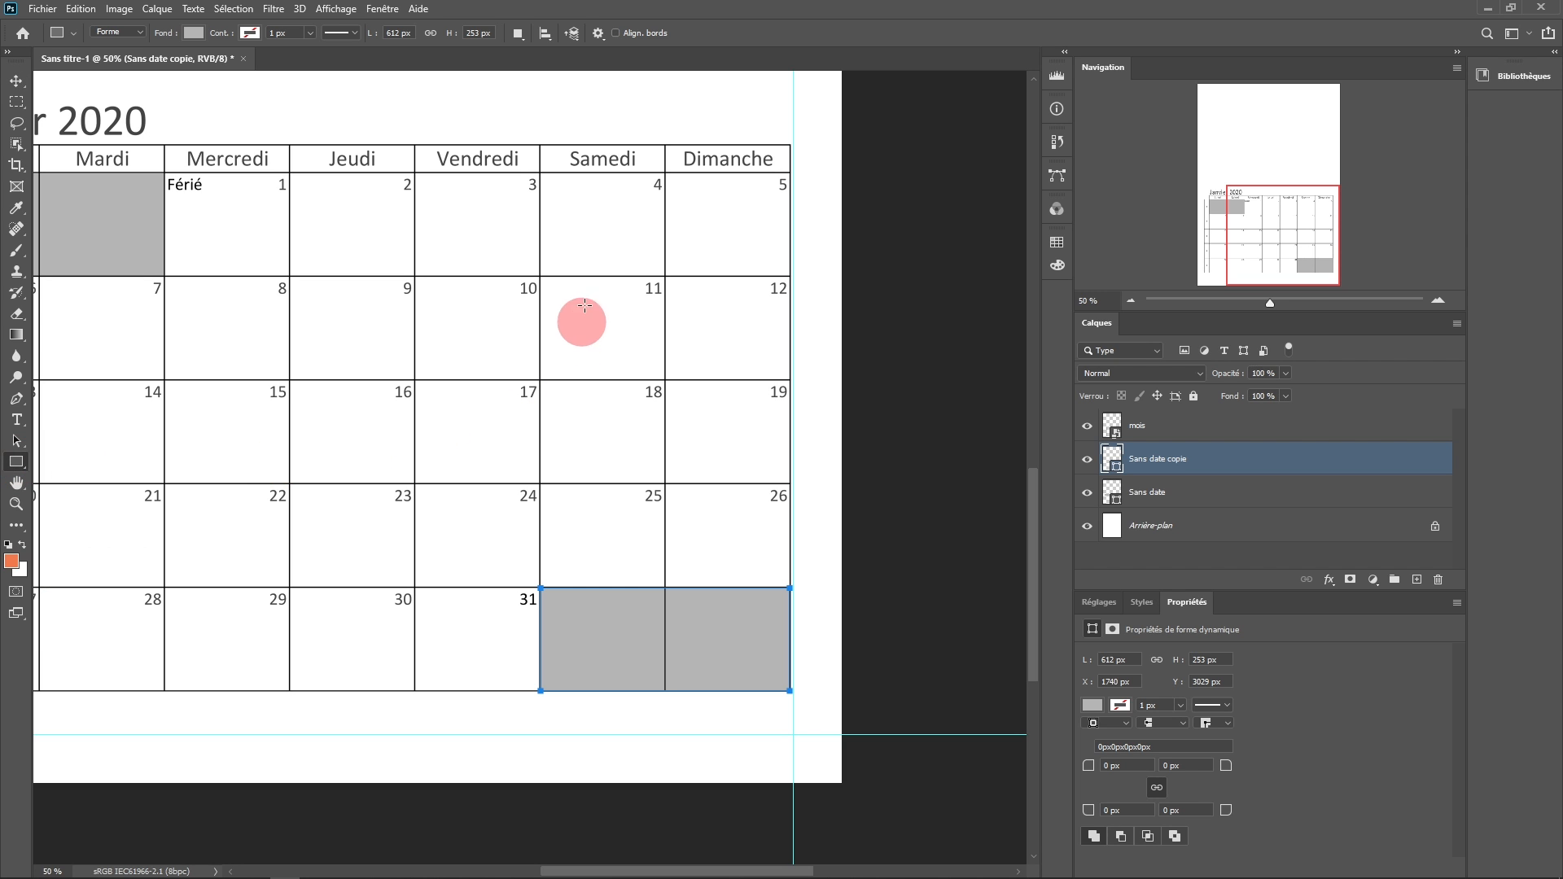
drag(665, 172, 790, 590)
Free-transform the Sunday rectangle so its edges meet the column's grid lines, about 307 × 1023 px.
key(ctrl+t)
scroll(798, 404, up, 4)
drag(783, 405, 759, 405)
drag(499, 745, 680, 278)
scroll(627, 391, down, 3)
key(Return)
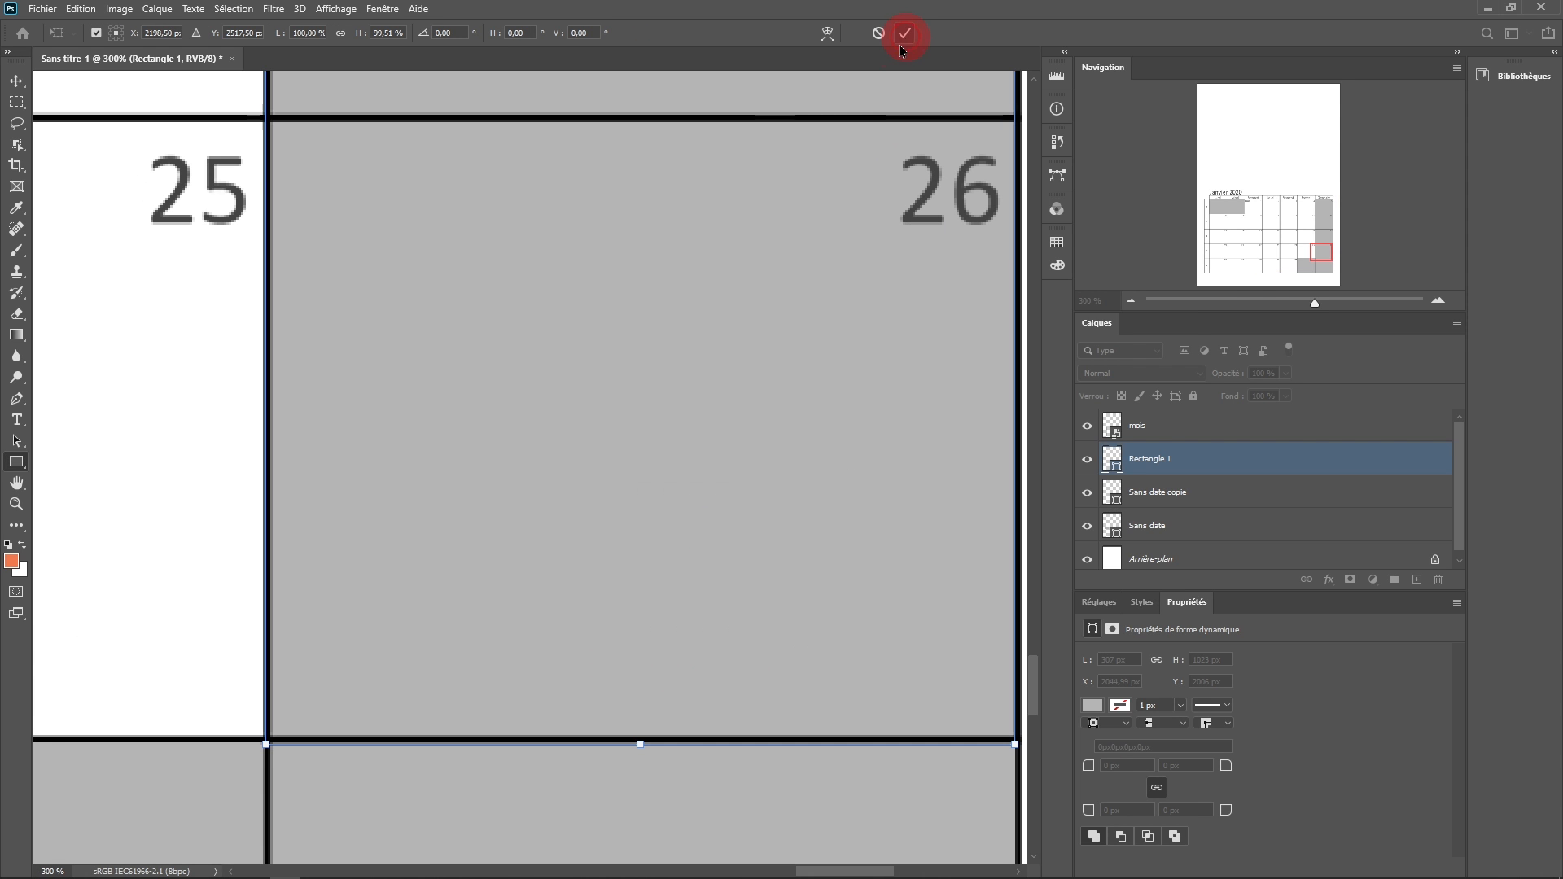
click(905, 34)
Change the Sunday rectangle's fill to a light pink-red swatch and rename its layer "Jours fériés".
scroll(607, 418, down, 3)
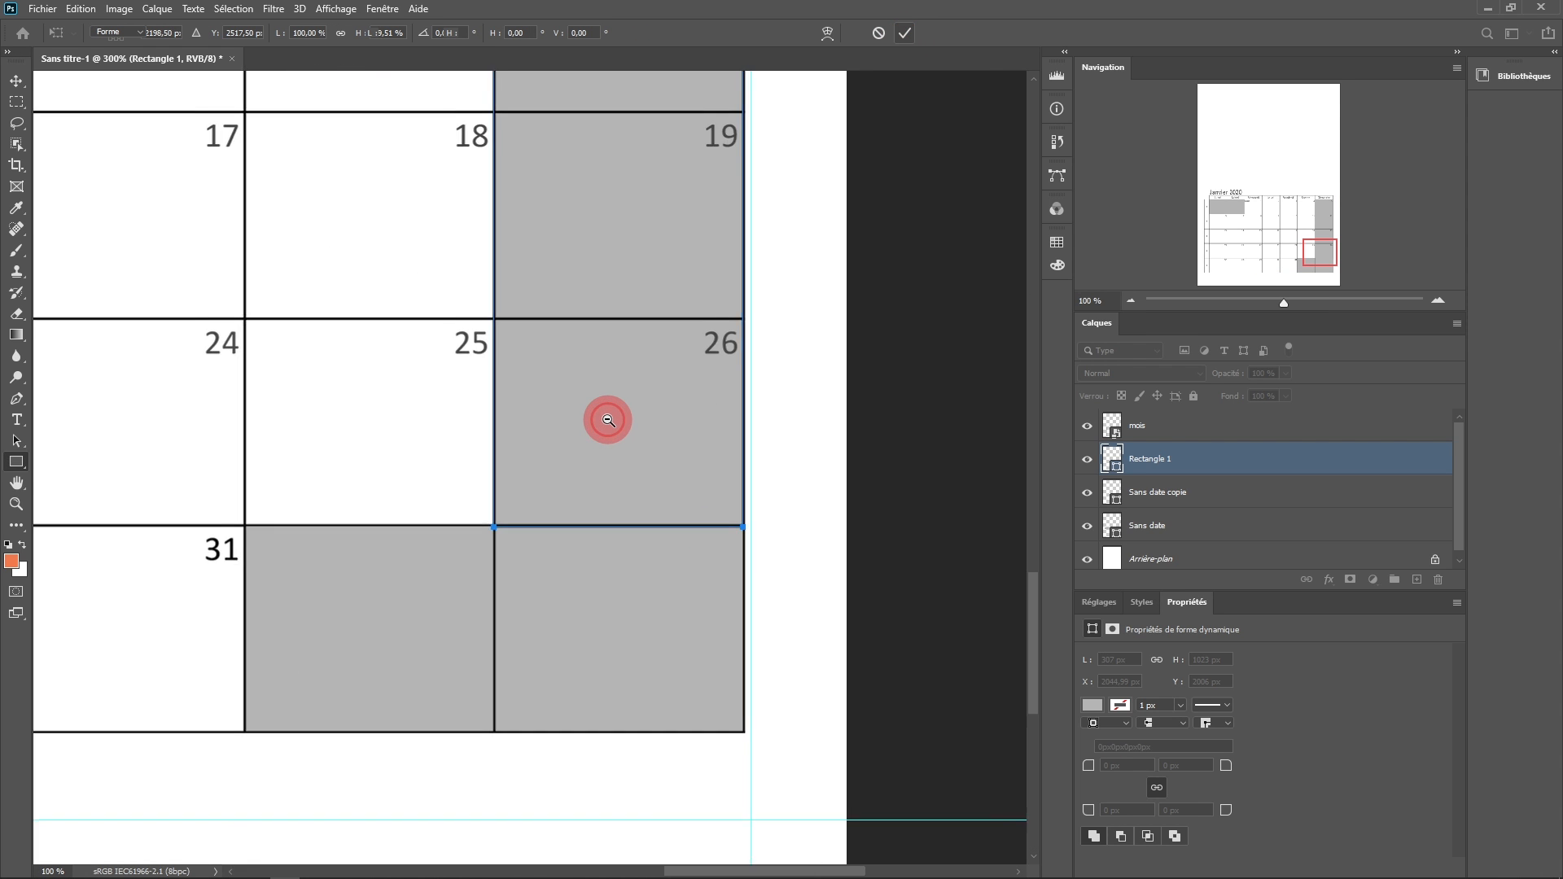
scroll(604, 411, down, 1)
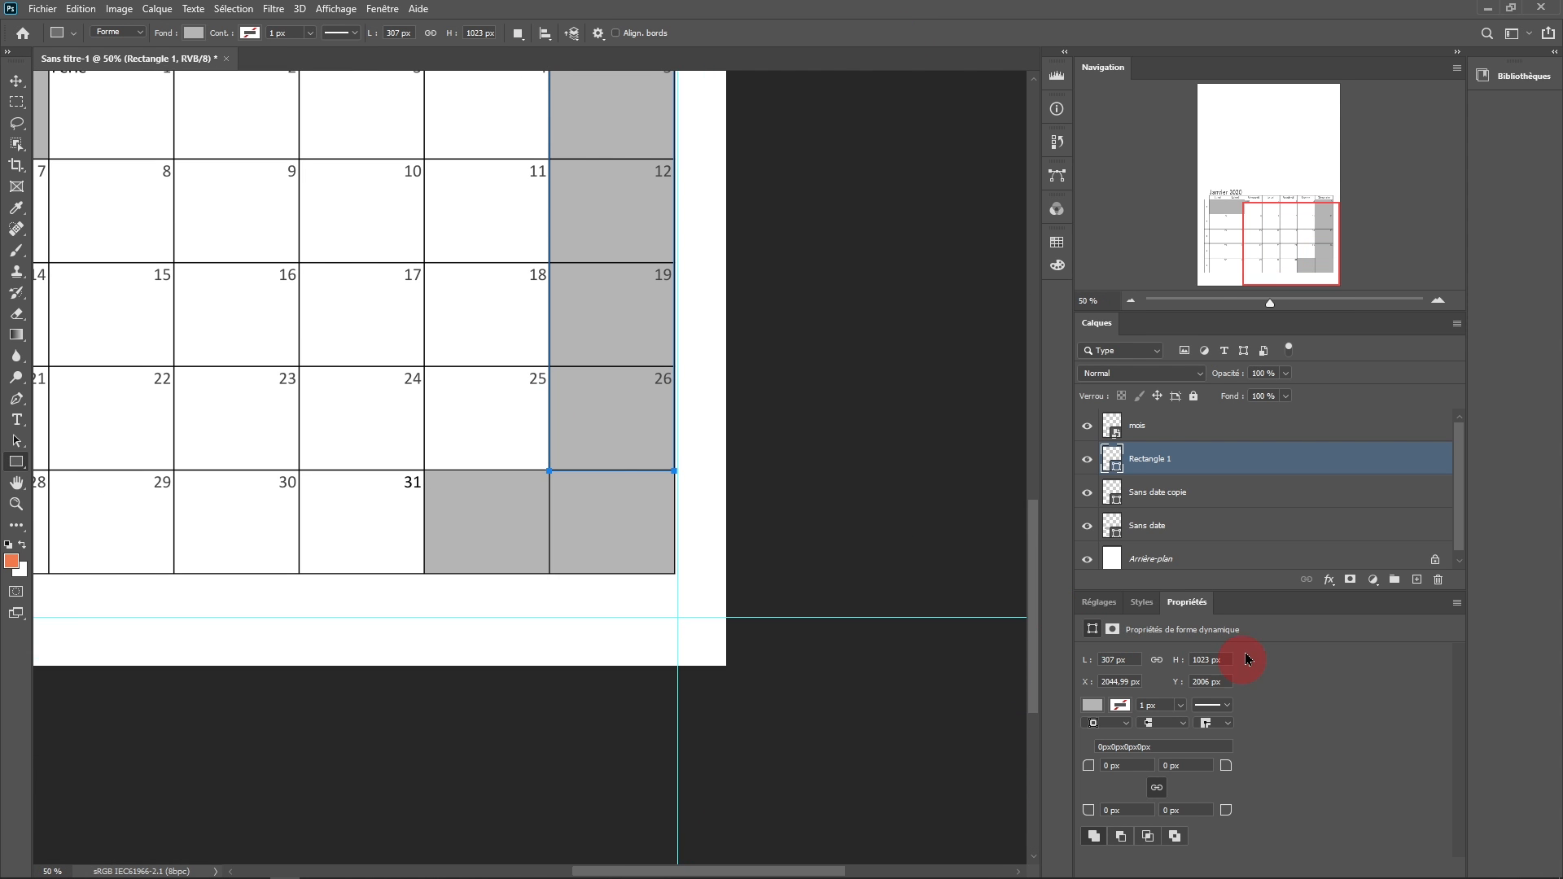
click(1173, 458)
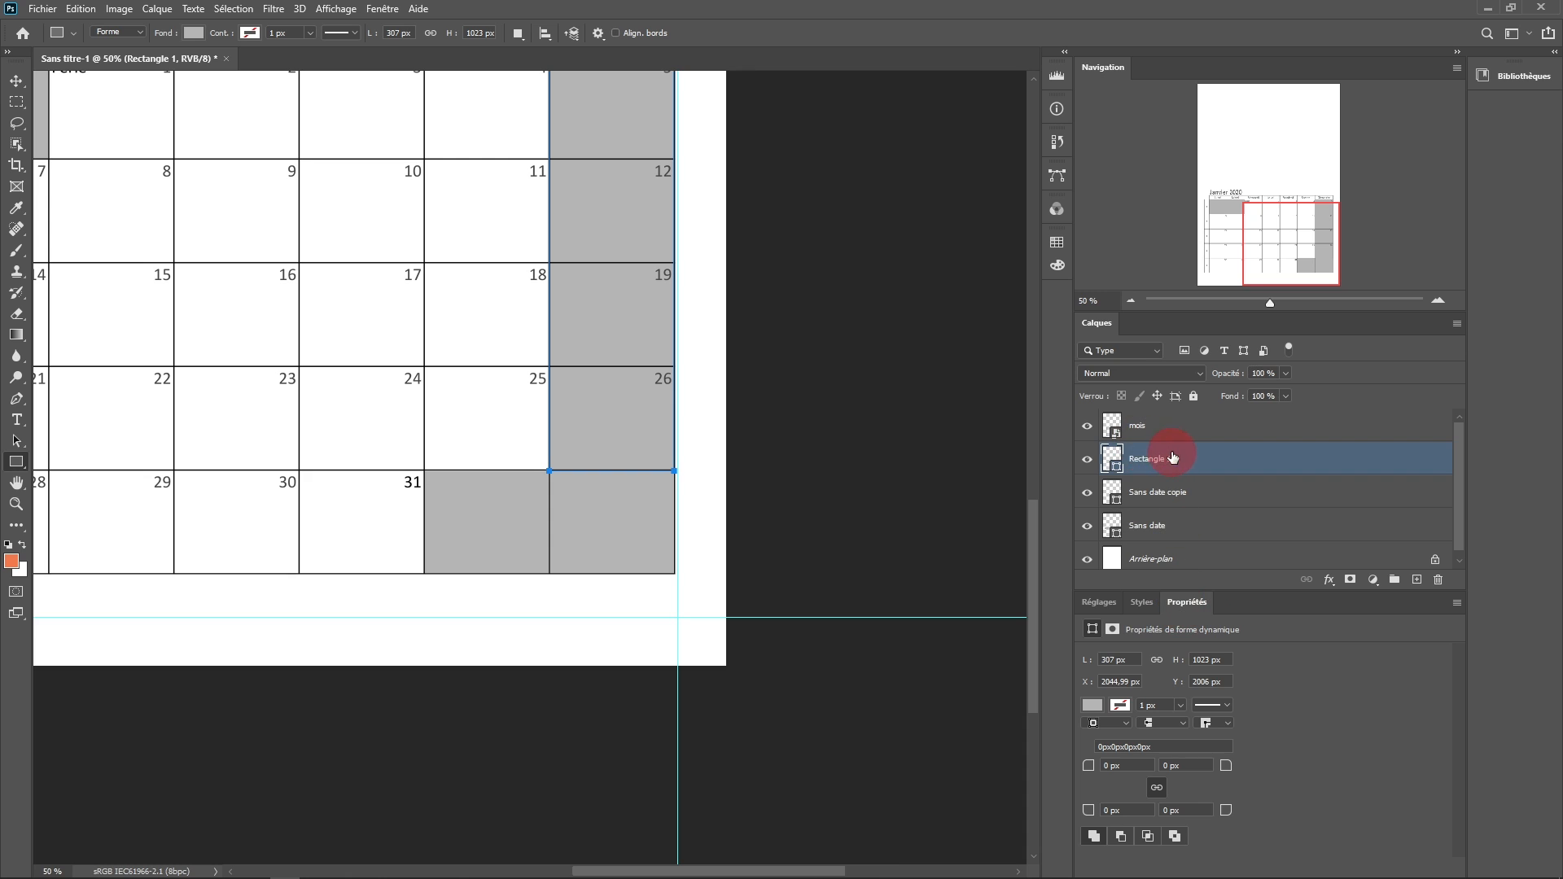
click(1113, 704)
click(1093, 706)
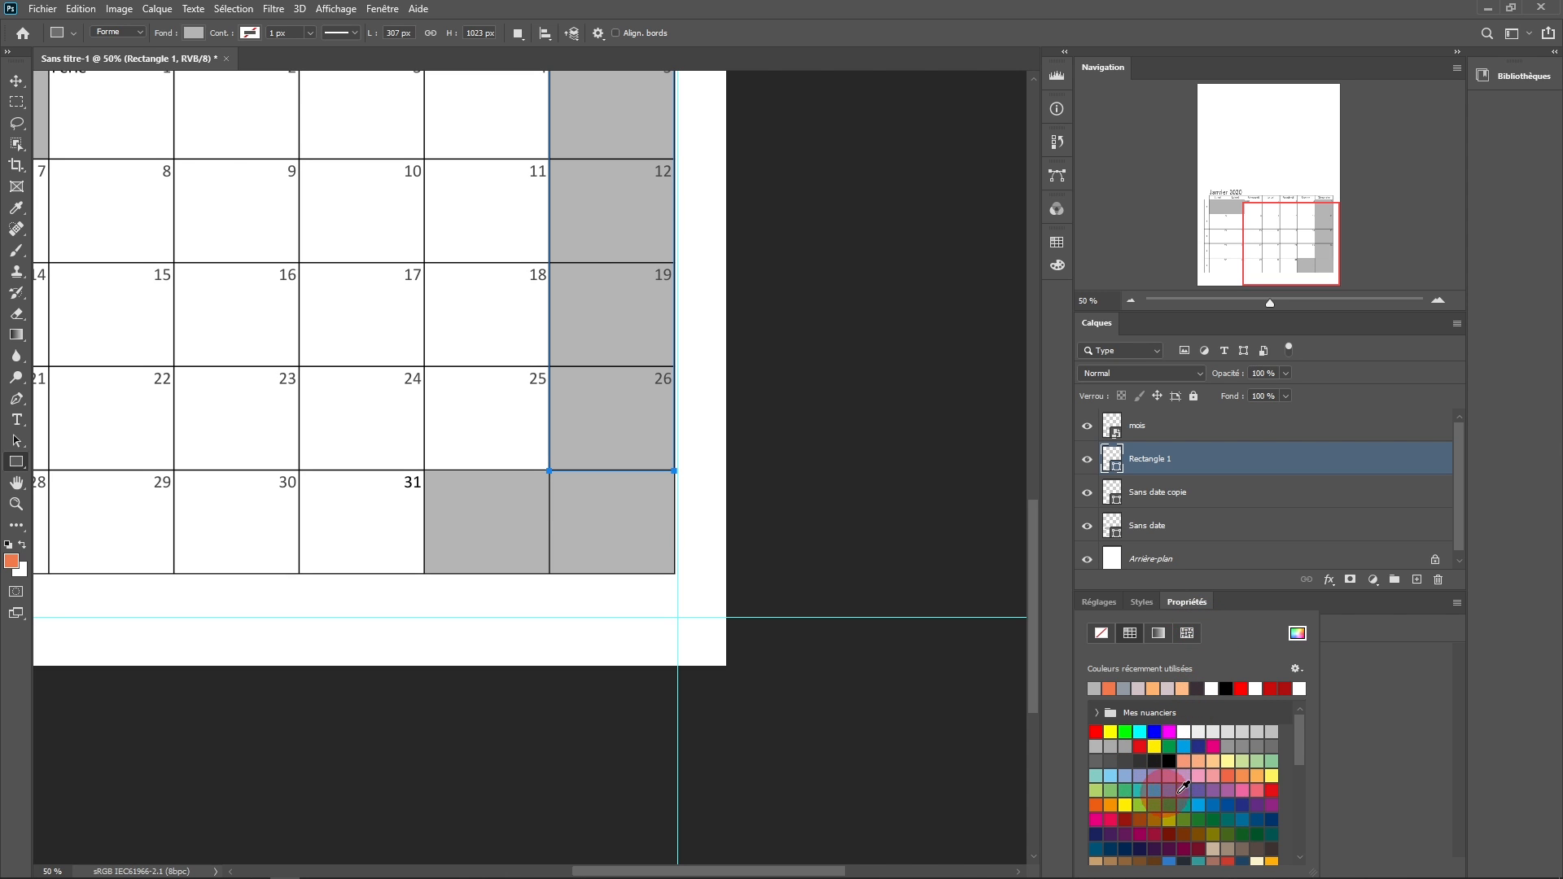
click(1214, 774)
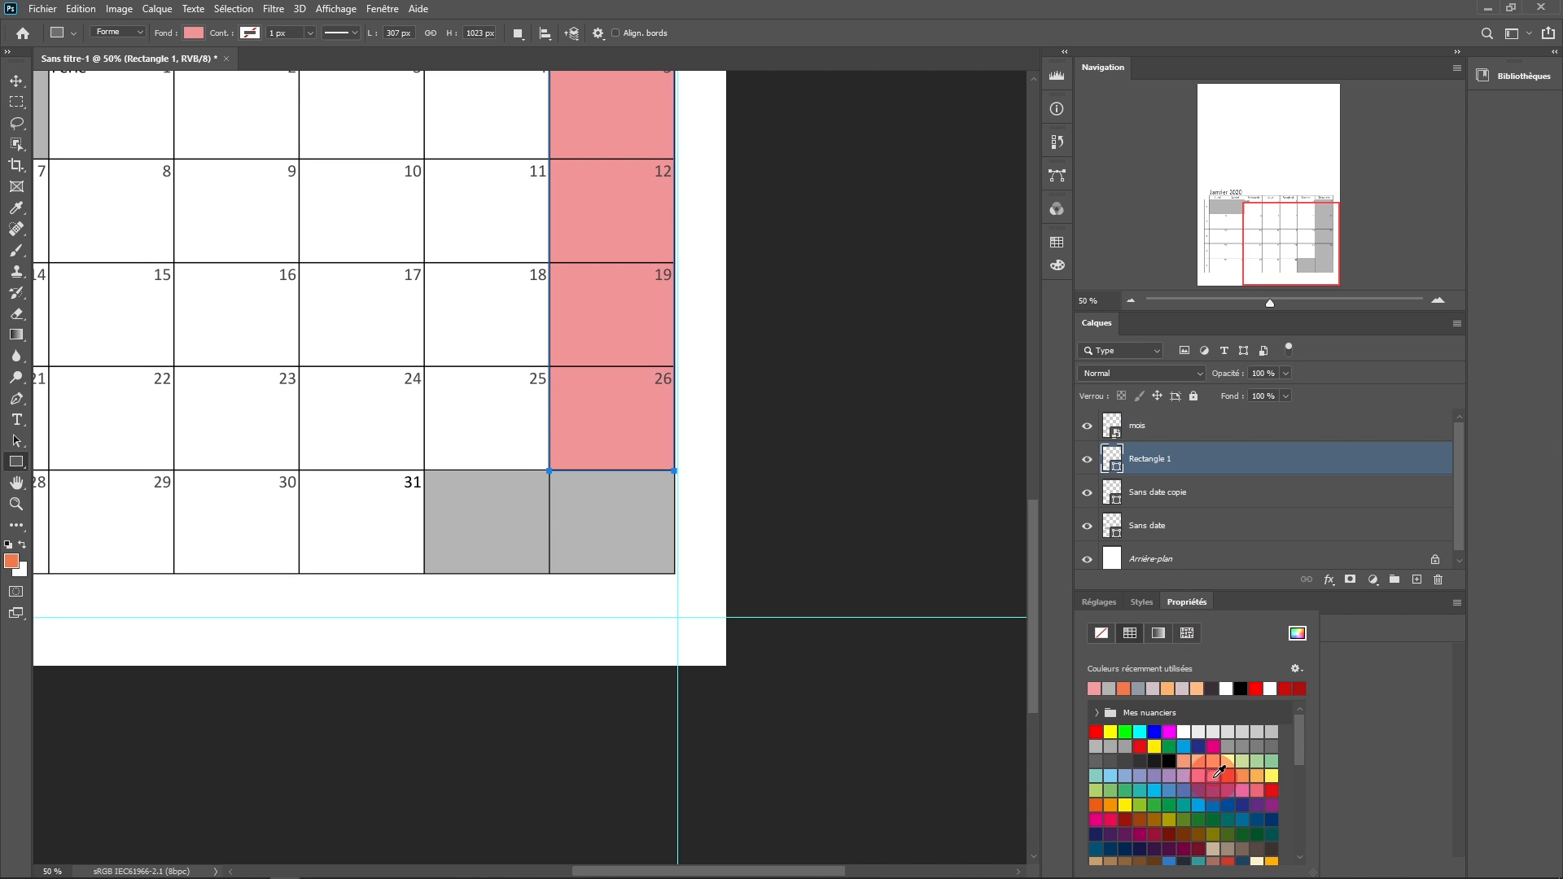
click(16, 81)
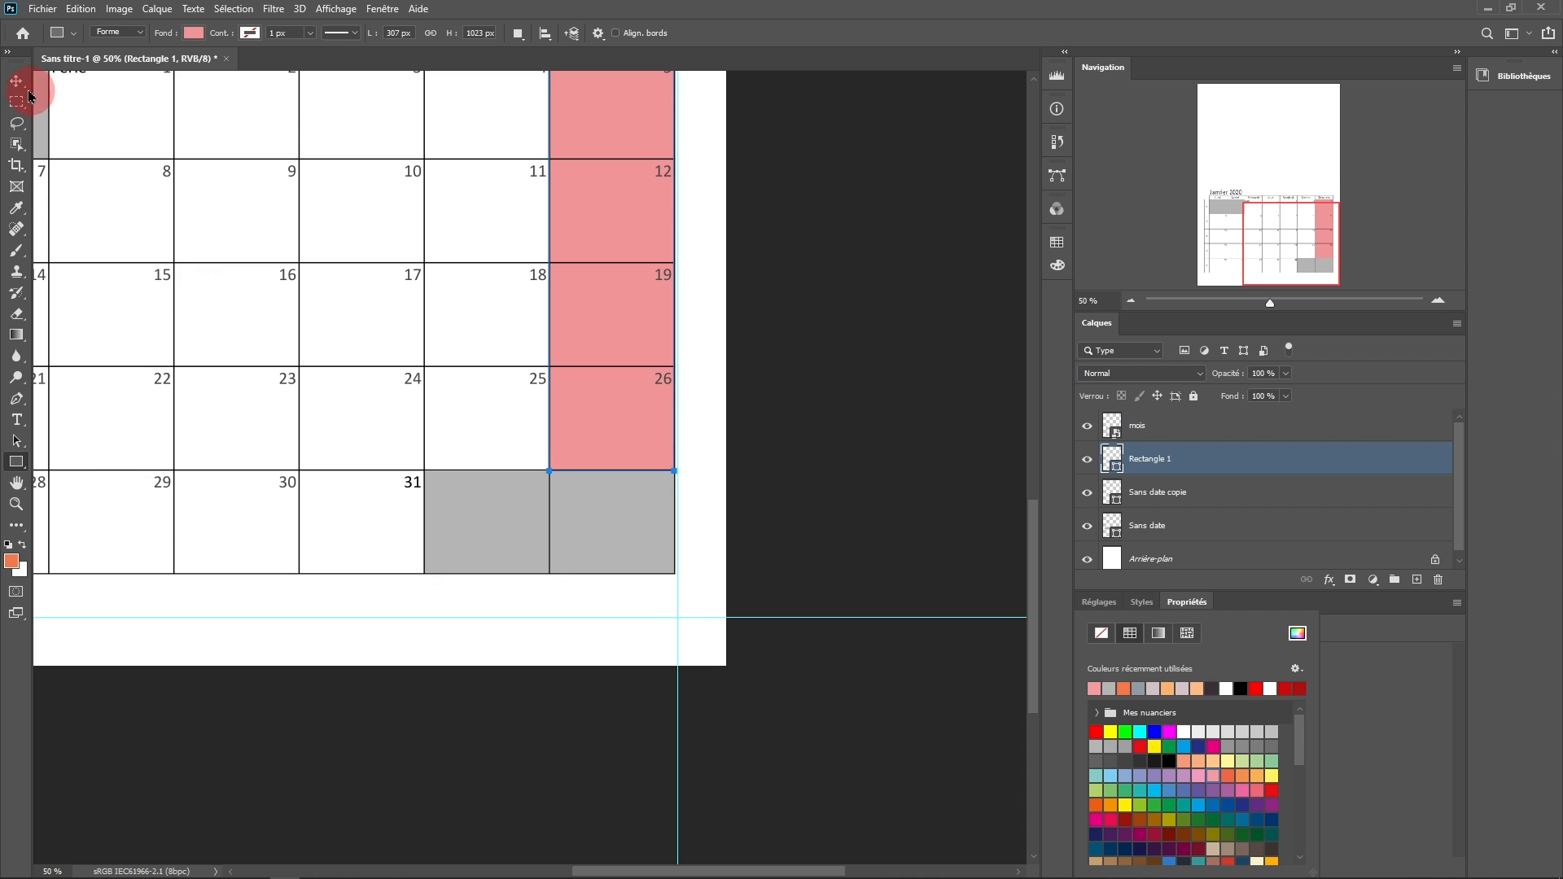
drag(627, 280, 780, 444)
drag(507, 311, 611, 370)
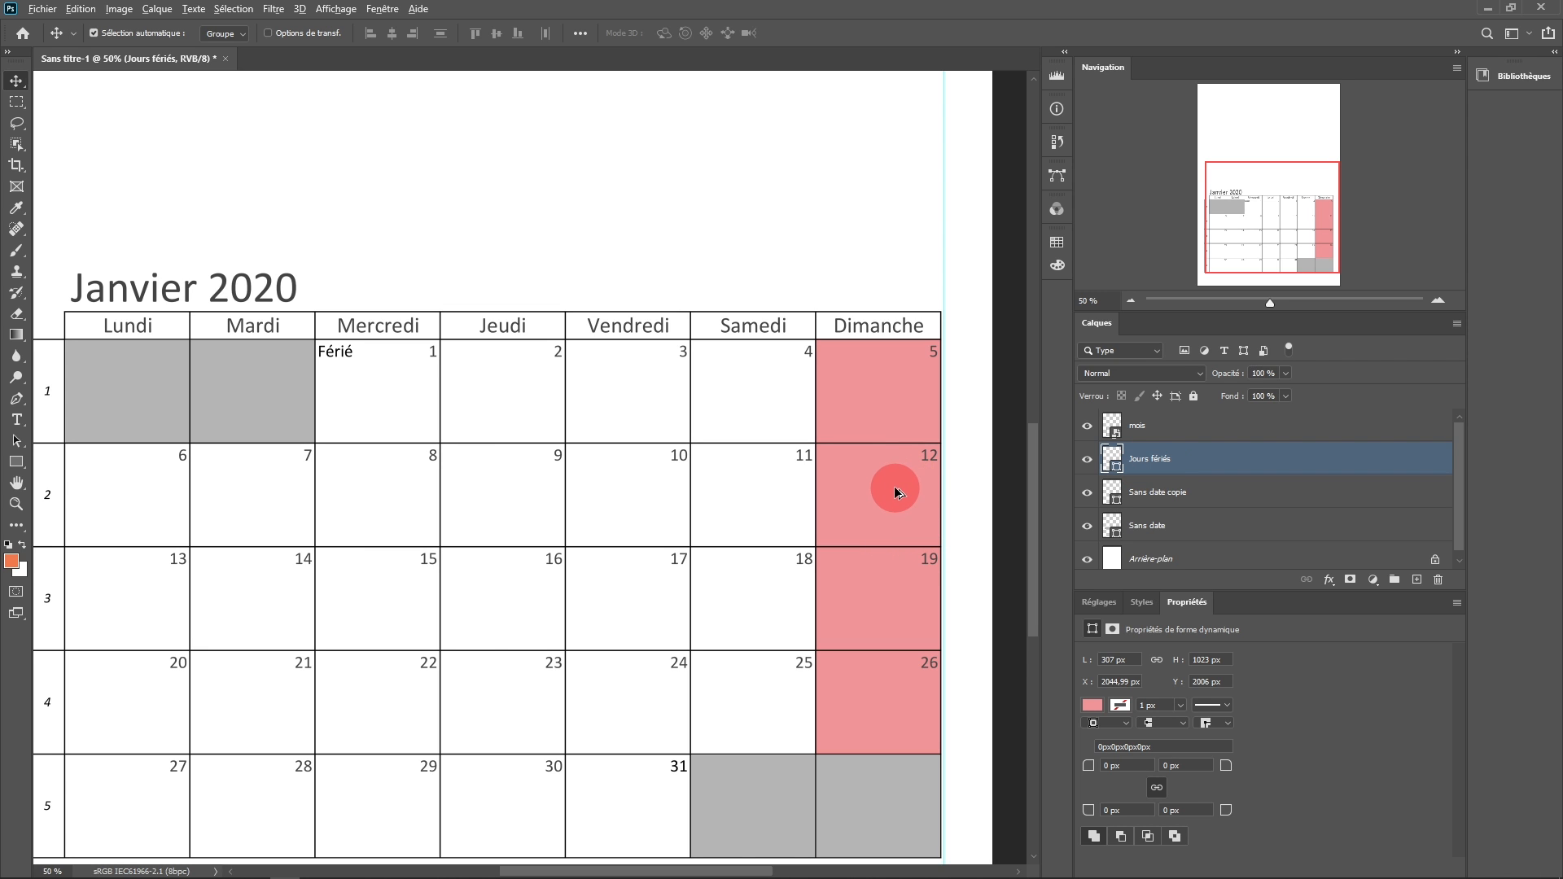
Duplicate the pink Sunday rectangle onto the Wednesday column and shorten it to cover only the 1 January cell, about 253 px high.
drag(896, 489, 390, 501)
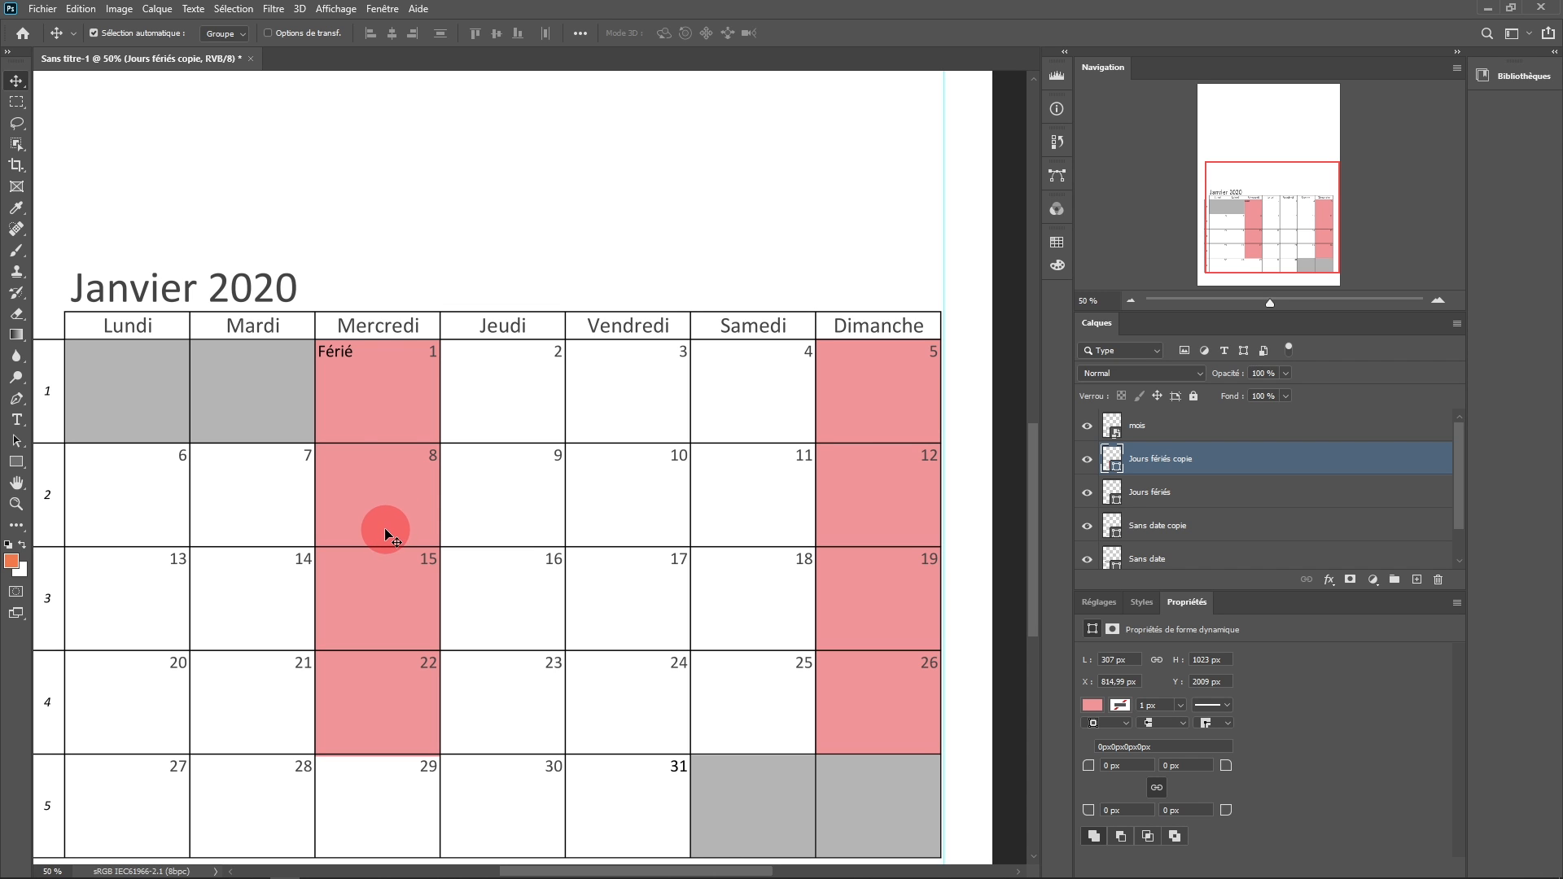
key(ctrl+t)
drag(379, 753, 401, 443)
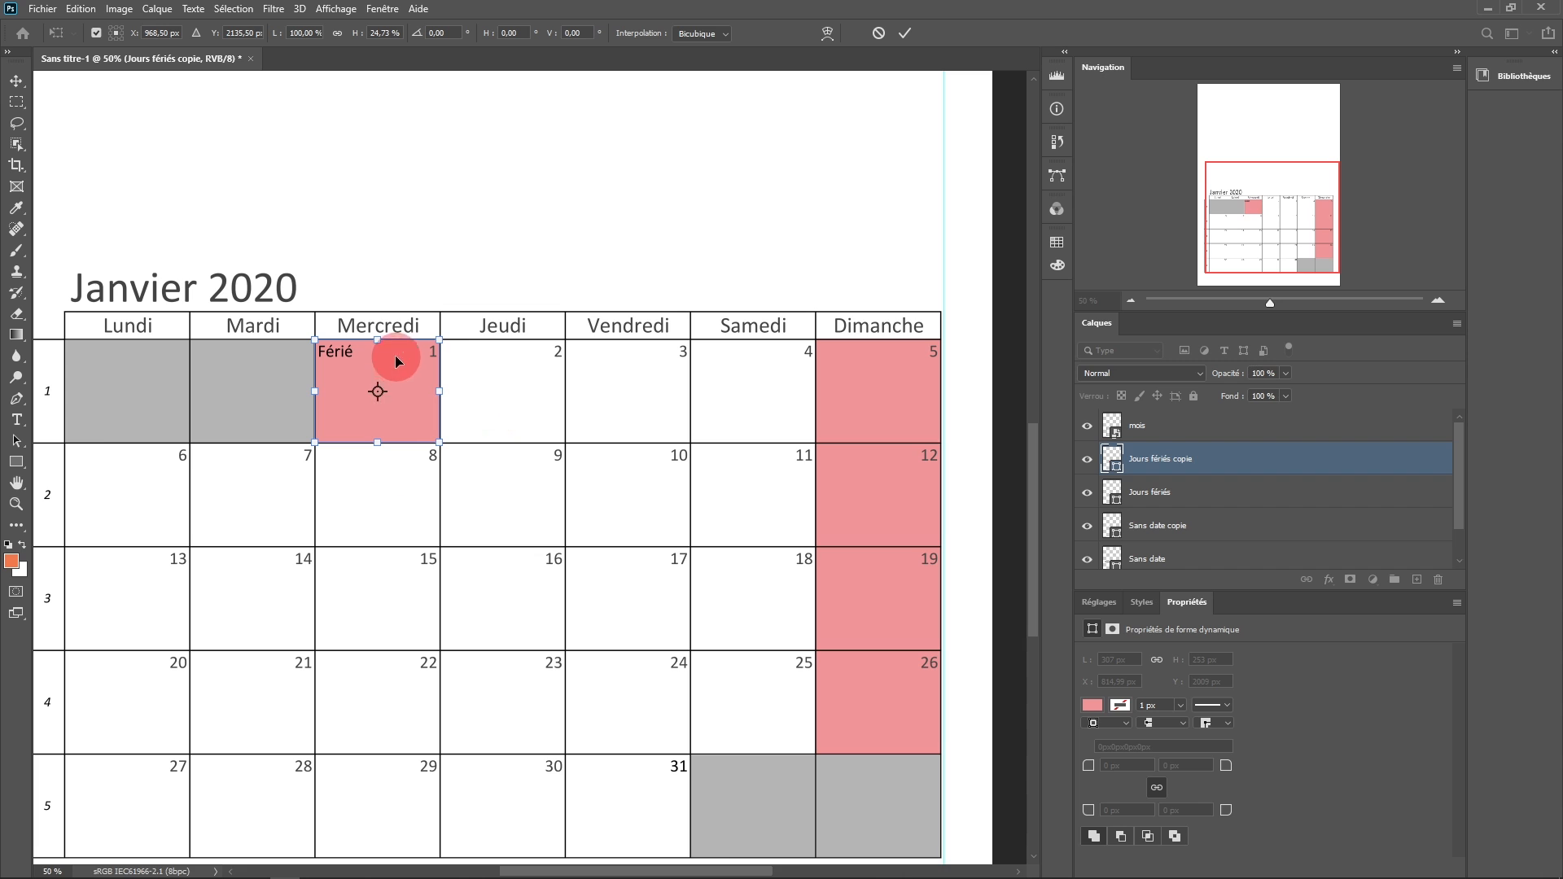
click(905, 33)
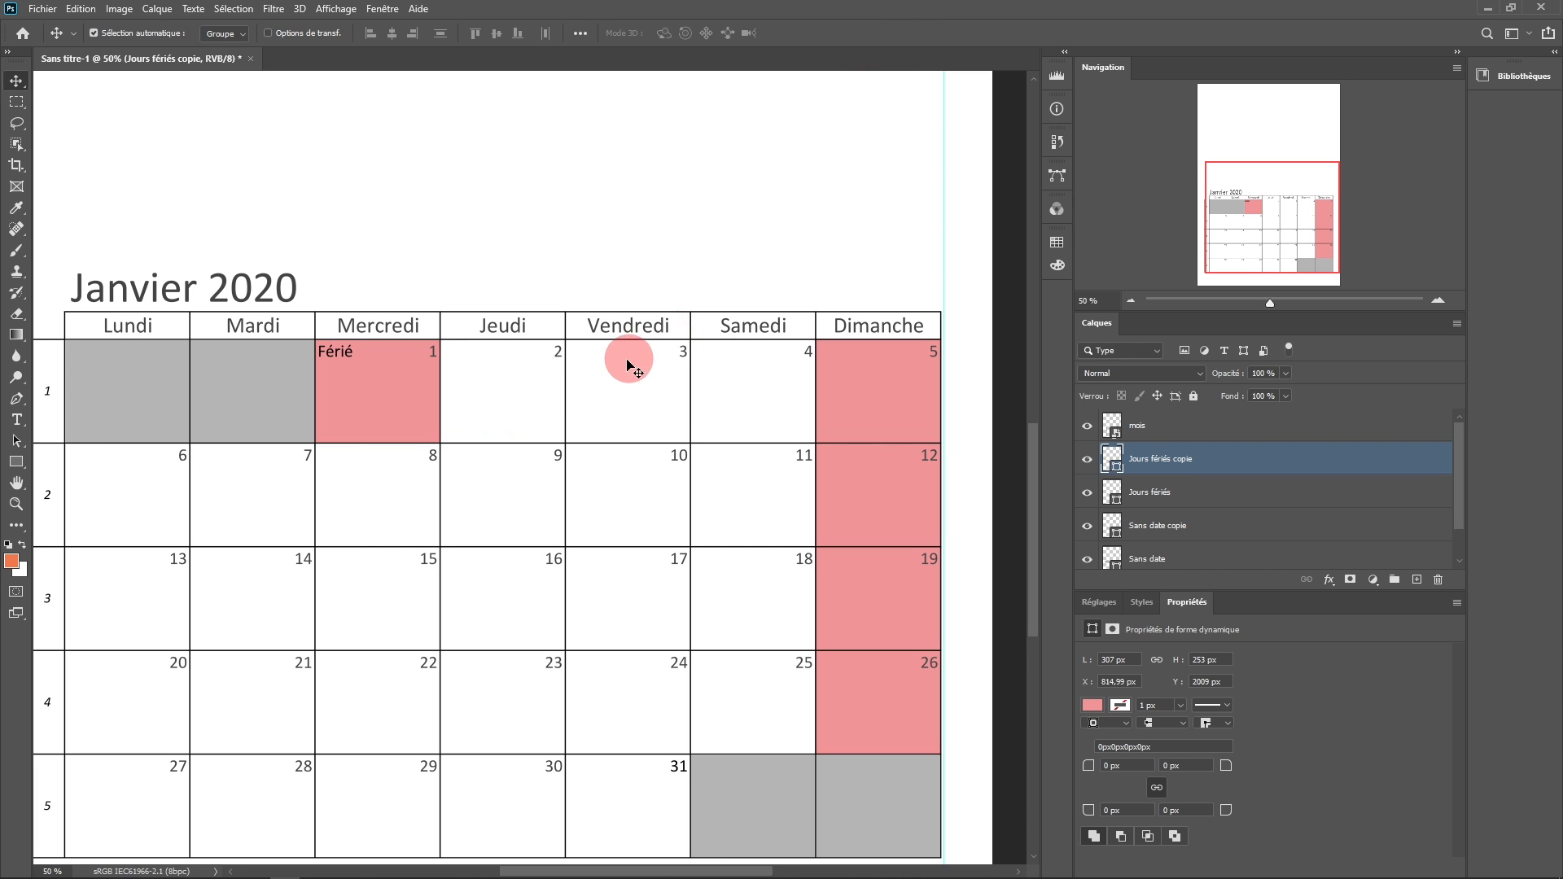
Draw a pink rectangle of about 2244 × 1694 px between the side margin guides, from the top margin guide to just above the month title.
scroll(627, 408, down, 1)
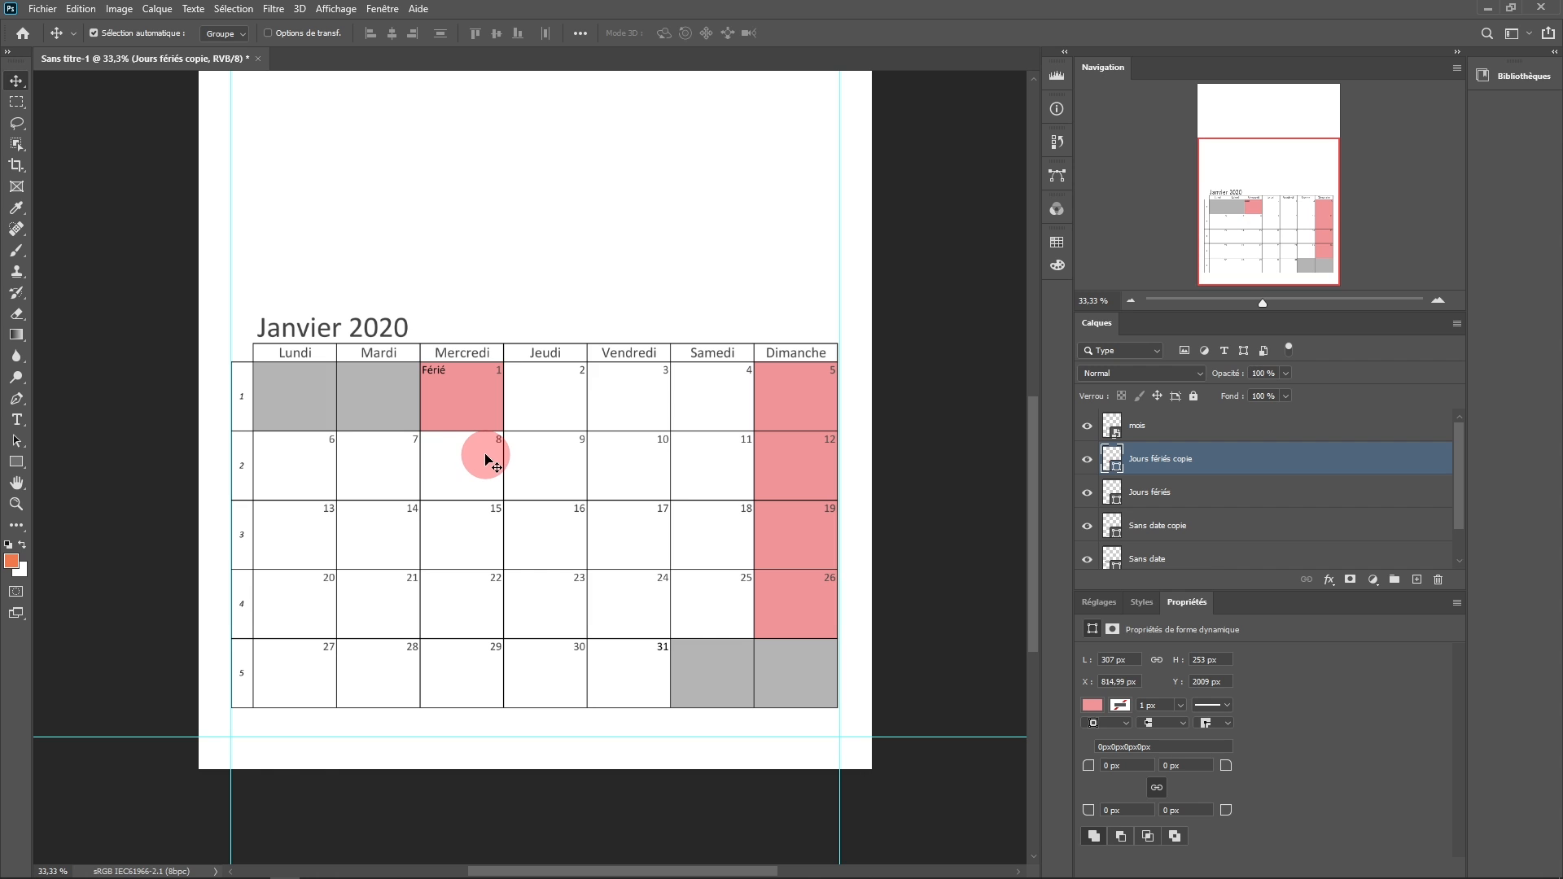
drag(522, 417, 511, 514)
ctrl+click(528, 510)
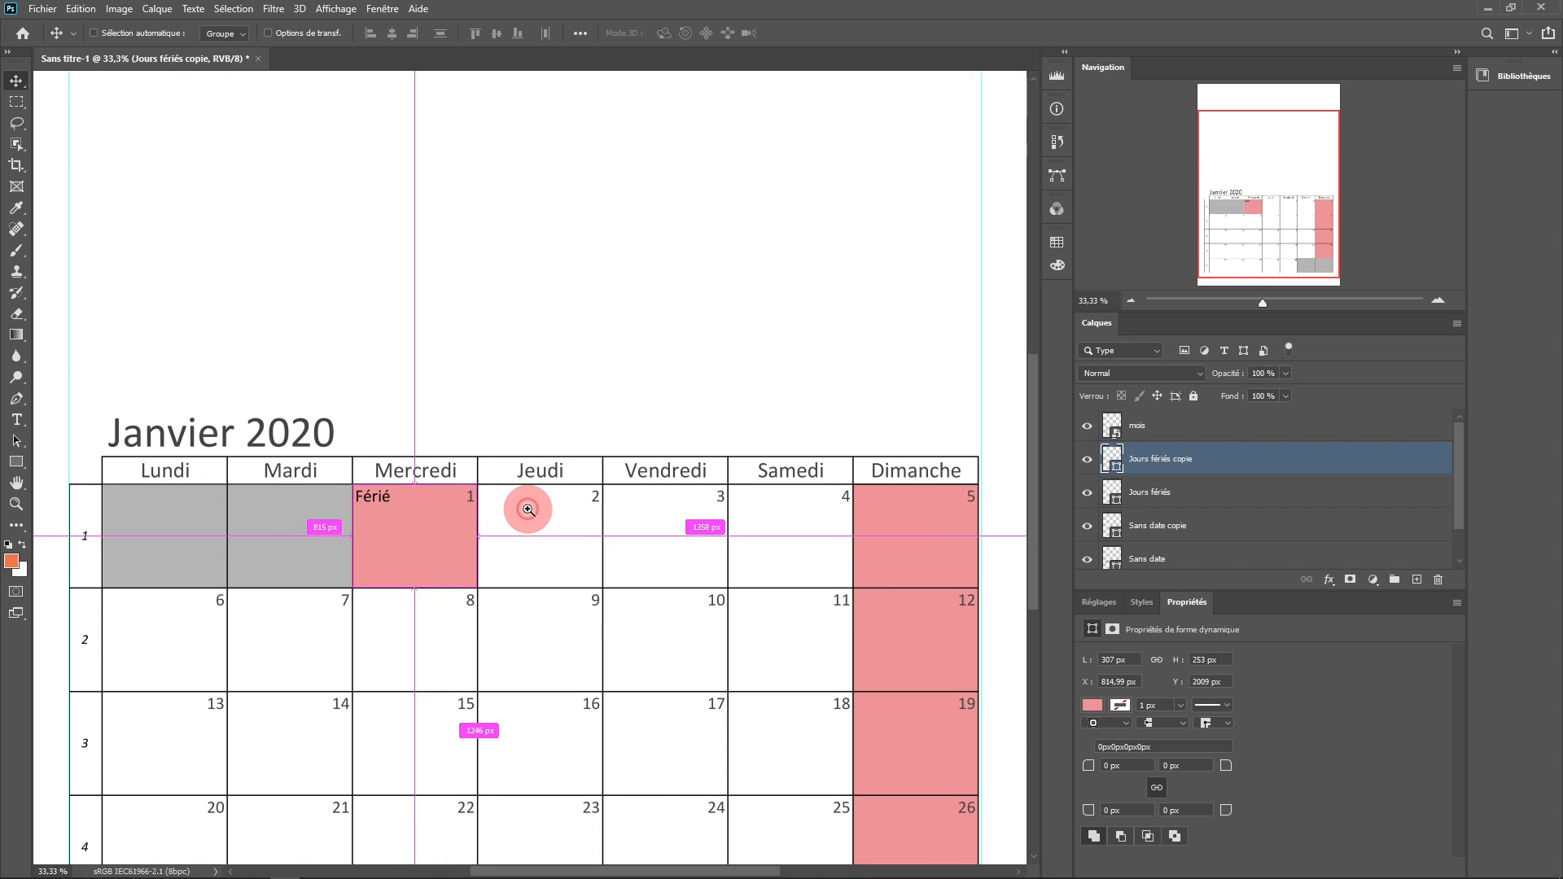
scroll(391, 272, down, 1)
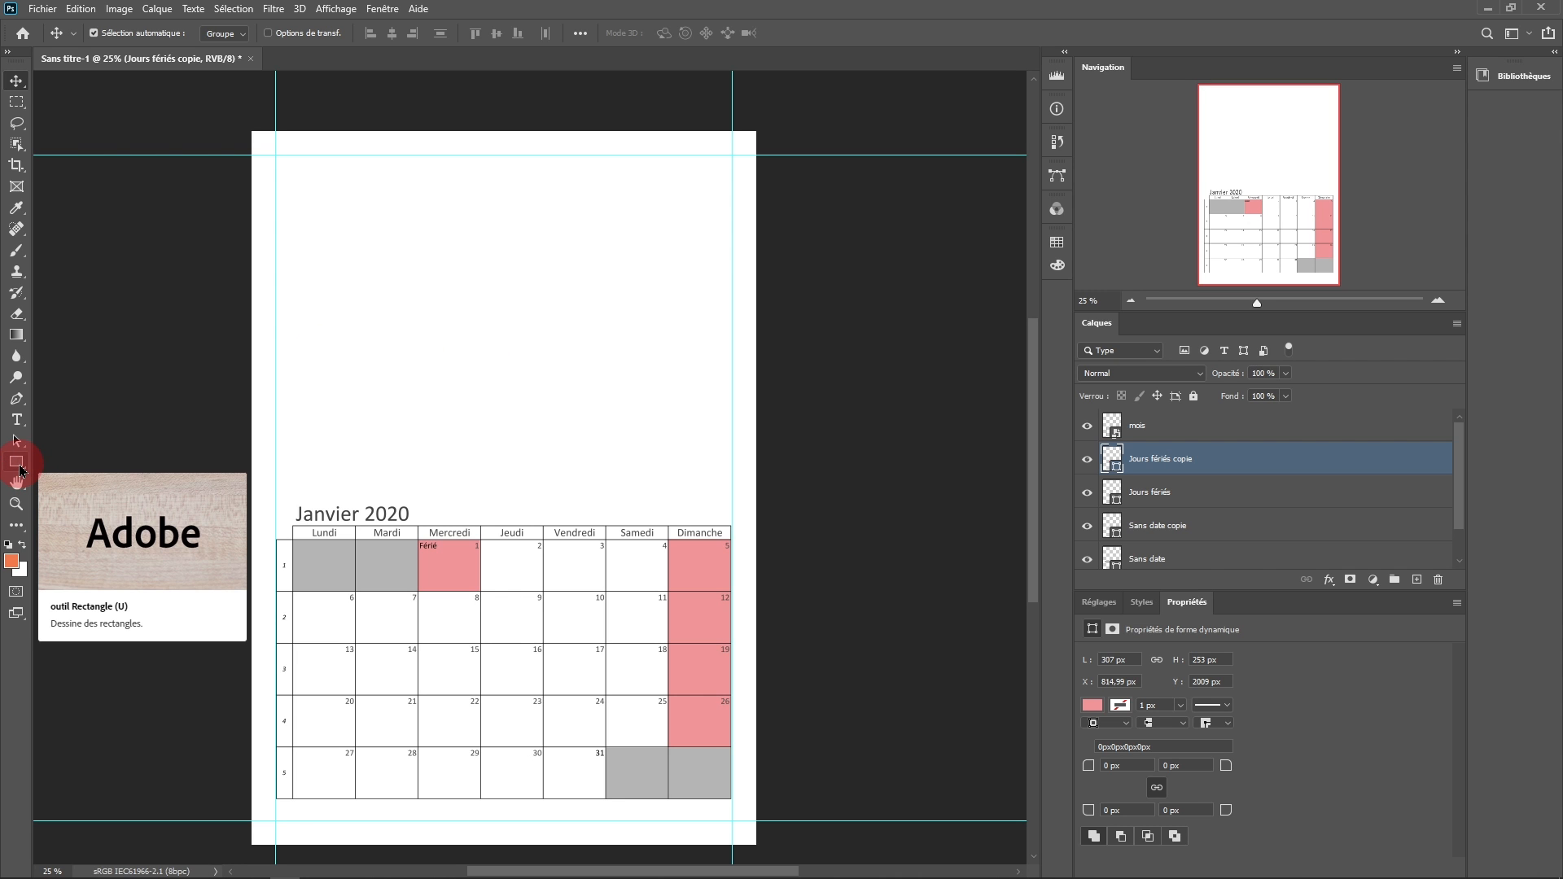
drag(22, 471, 69, 469)
drag(276, 155, 732, 499)
Extend the large pink rectangle's lower edge closer to the month title with Free Transform, making it about 1703 px high.
ctrl+click(402, 529)
ctrl+click(403, 529)
ctrl+click(404, 530)
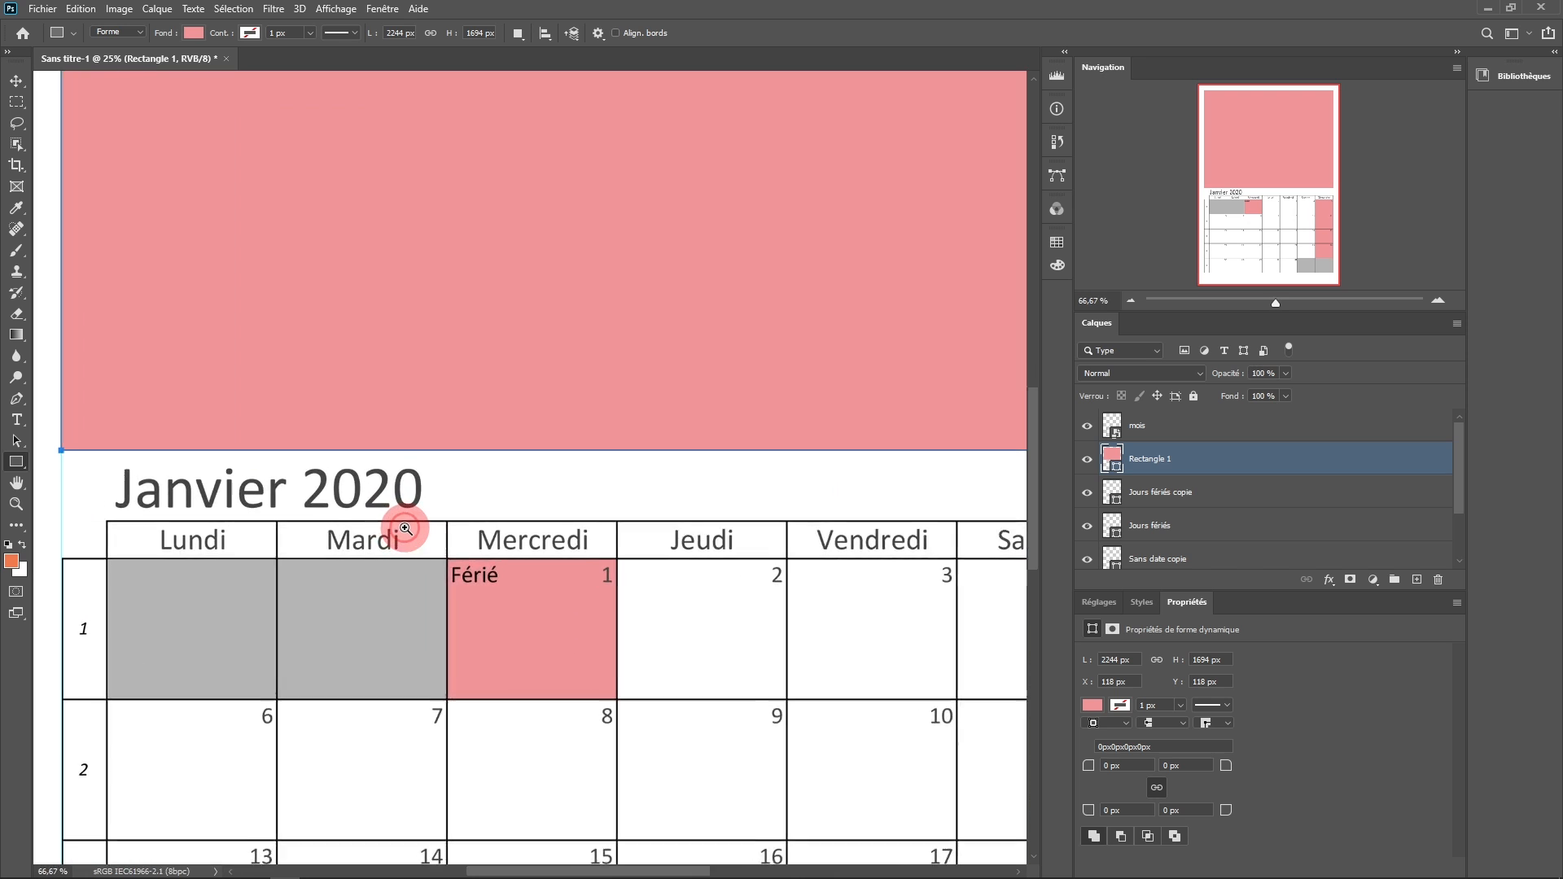
ctrl+click(405, 530)
ctrl+click(407, 528)
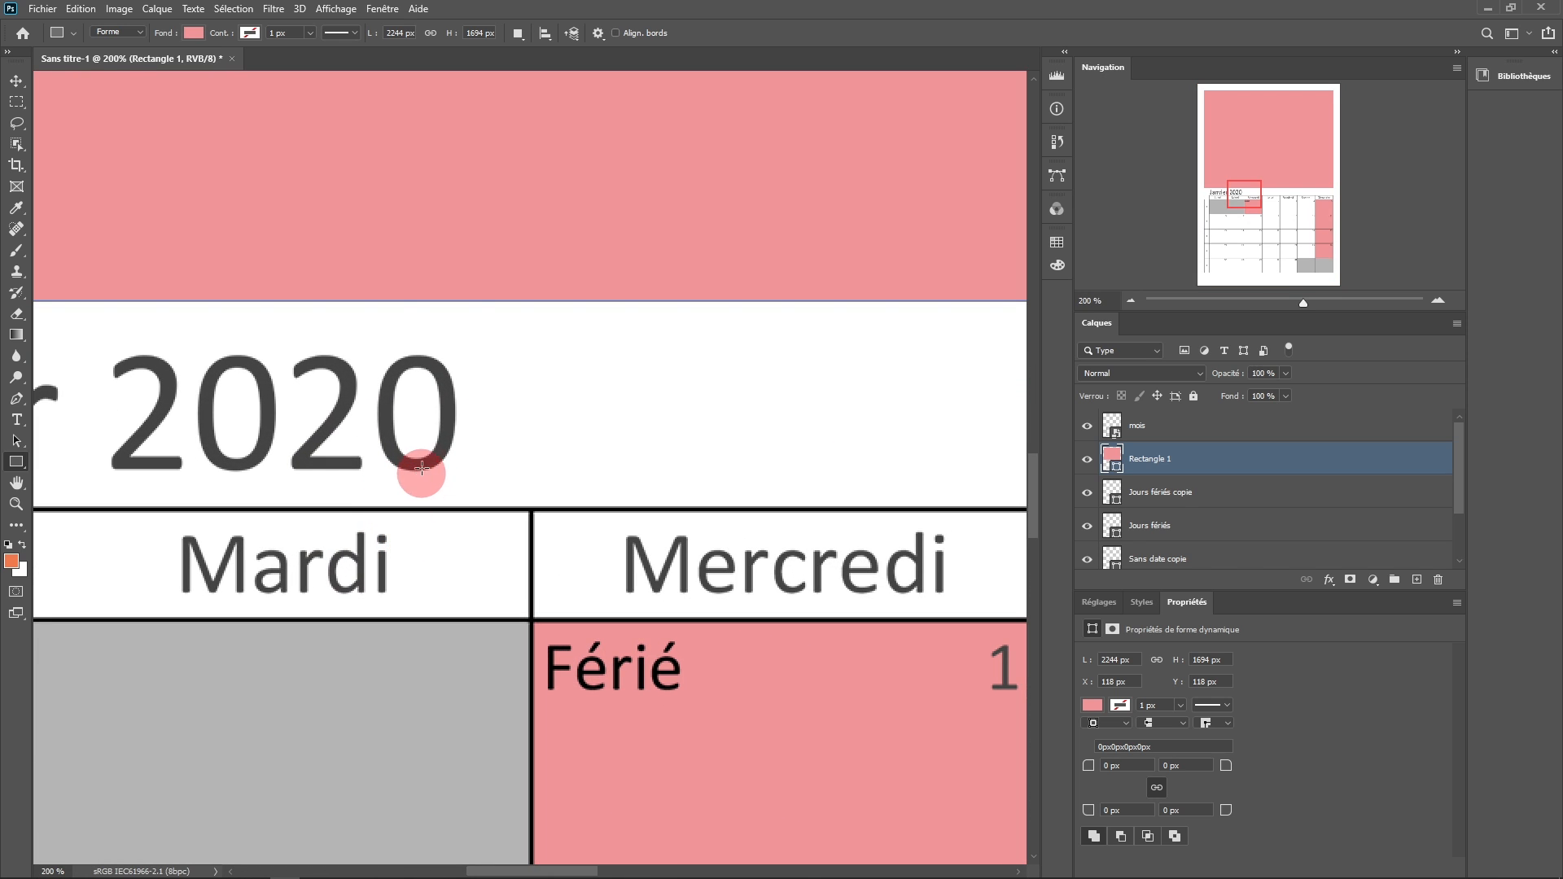
double_click(755, 298)
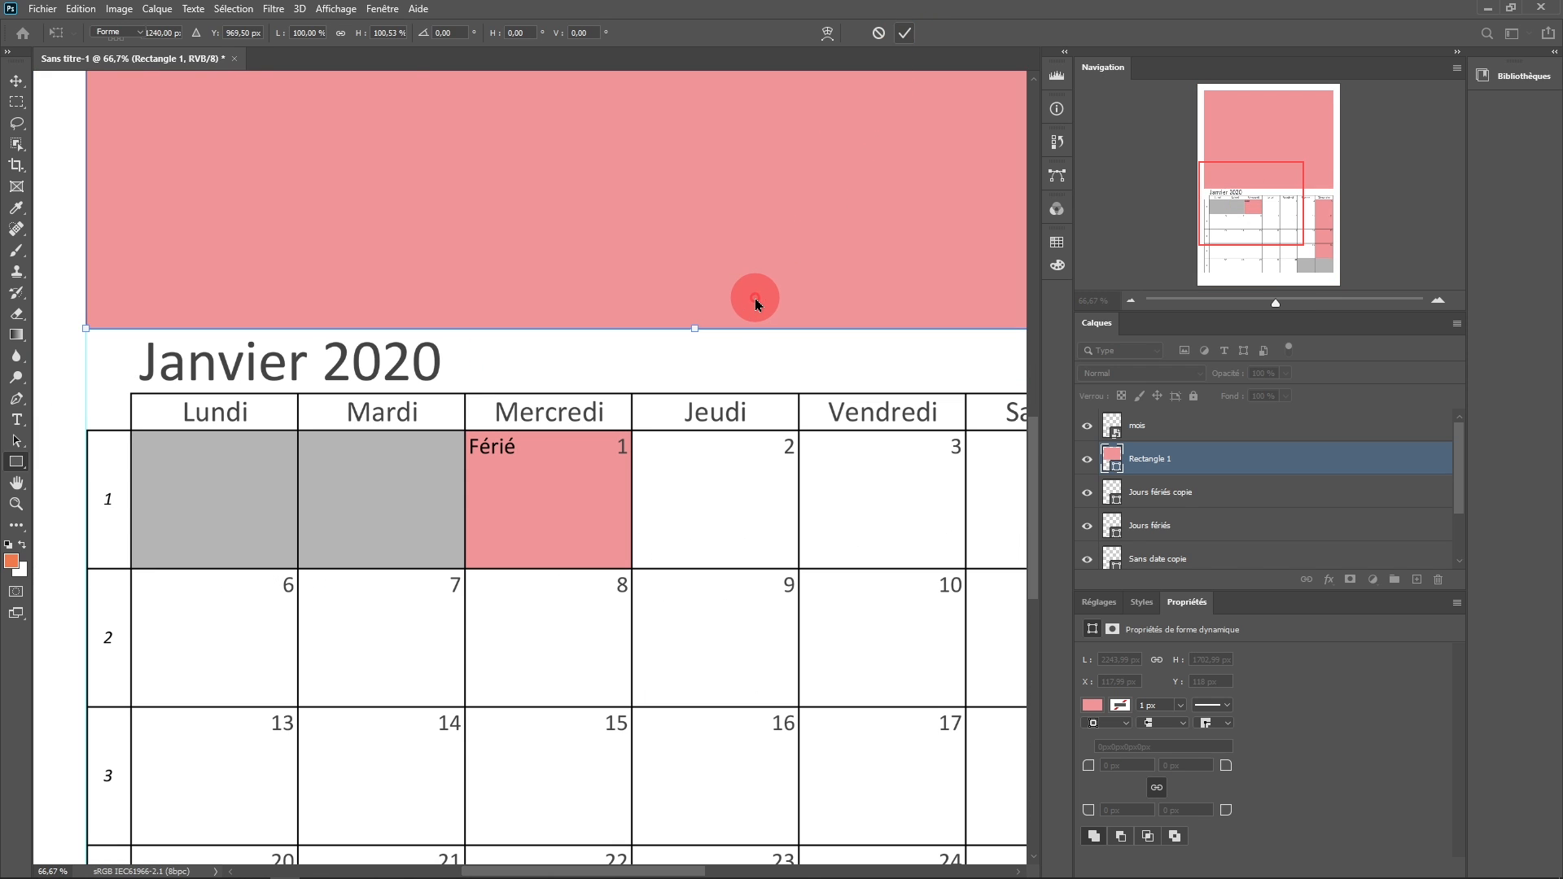
key(ctrl+minus)
key(ctrl+minus)
key(ctrl+minus)
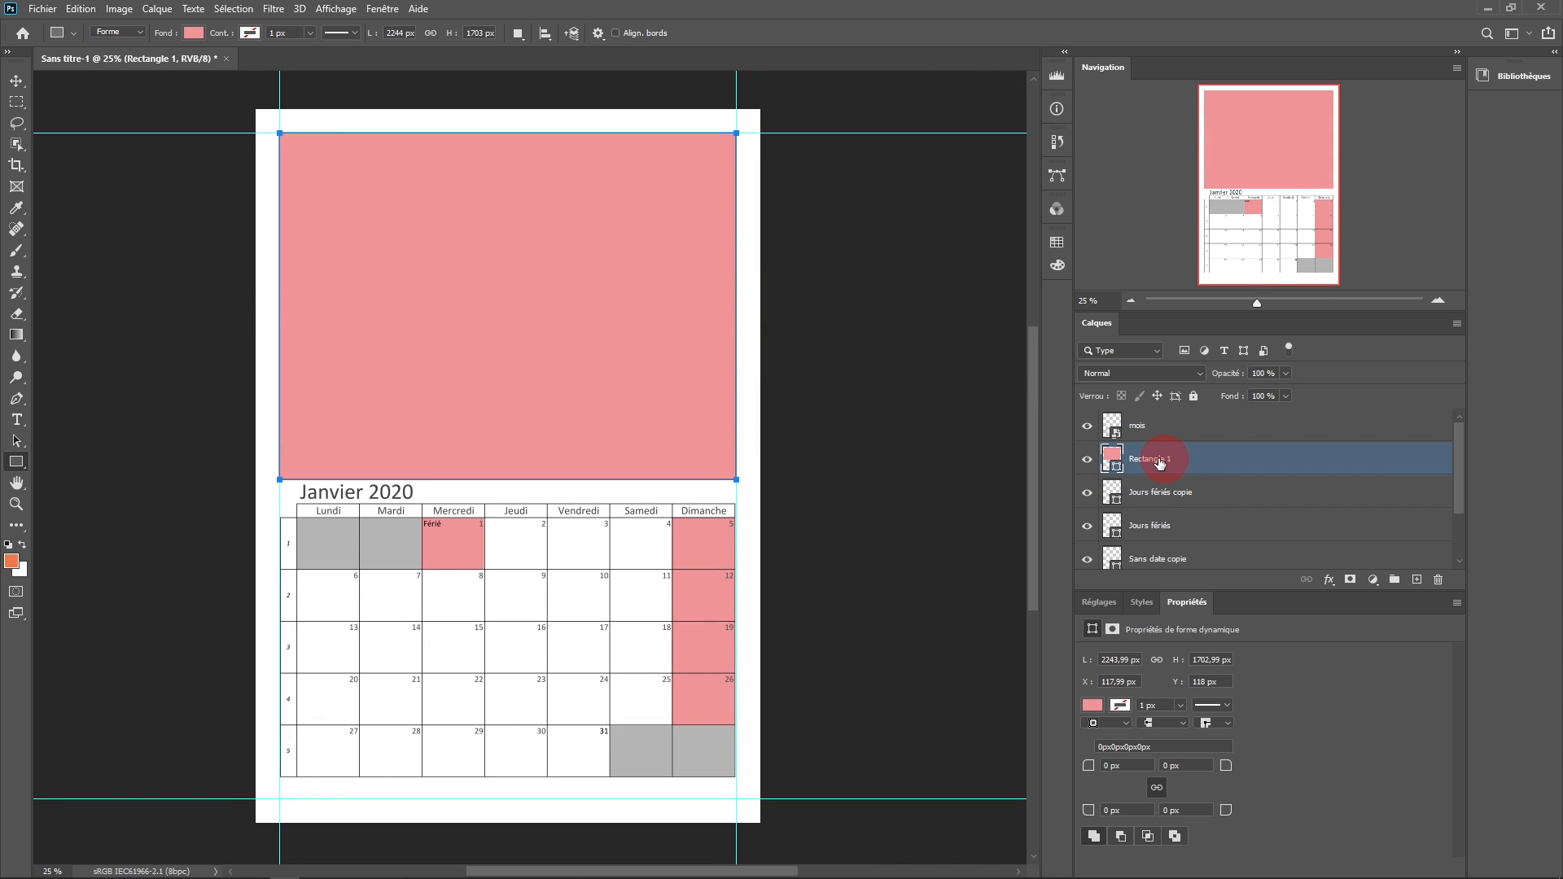
Move the large pink rectangle's layer above the "mois" layer and rename it "Image".
drag(1158, 465, 1175, 423)
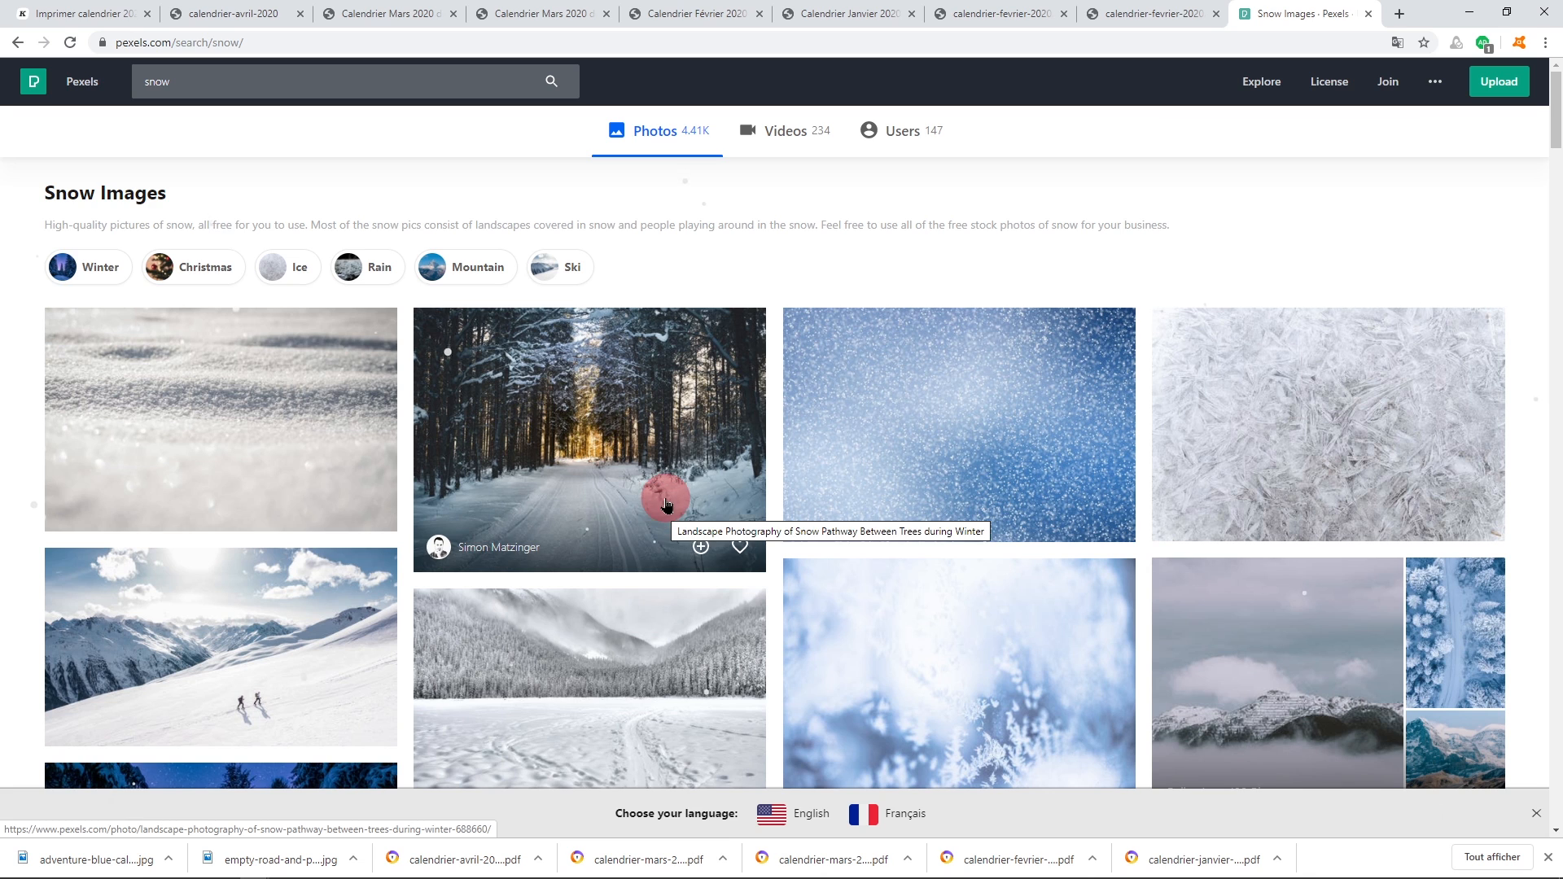
Browse the Pexels snow photos in the web browser and open the aerial photograph of snow-covered trees.
scroll(695, 453, down, 12)
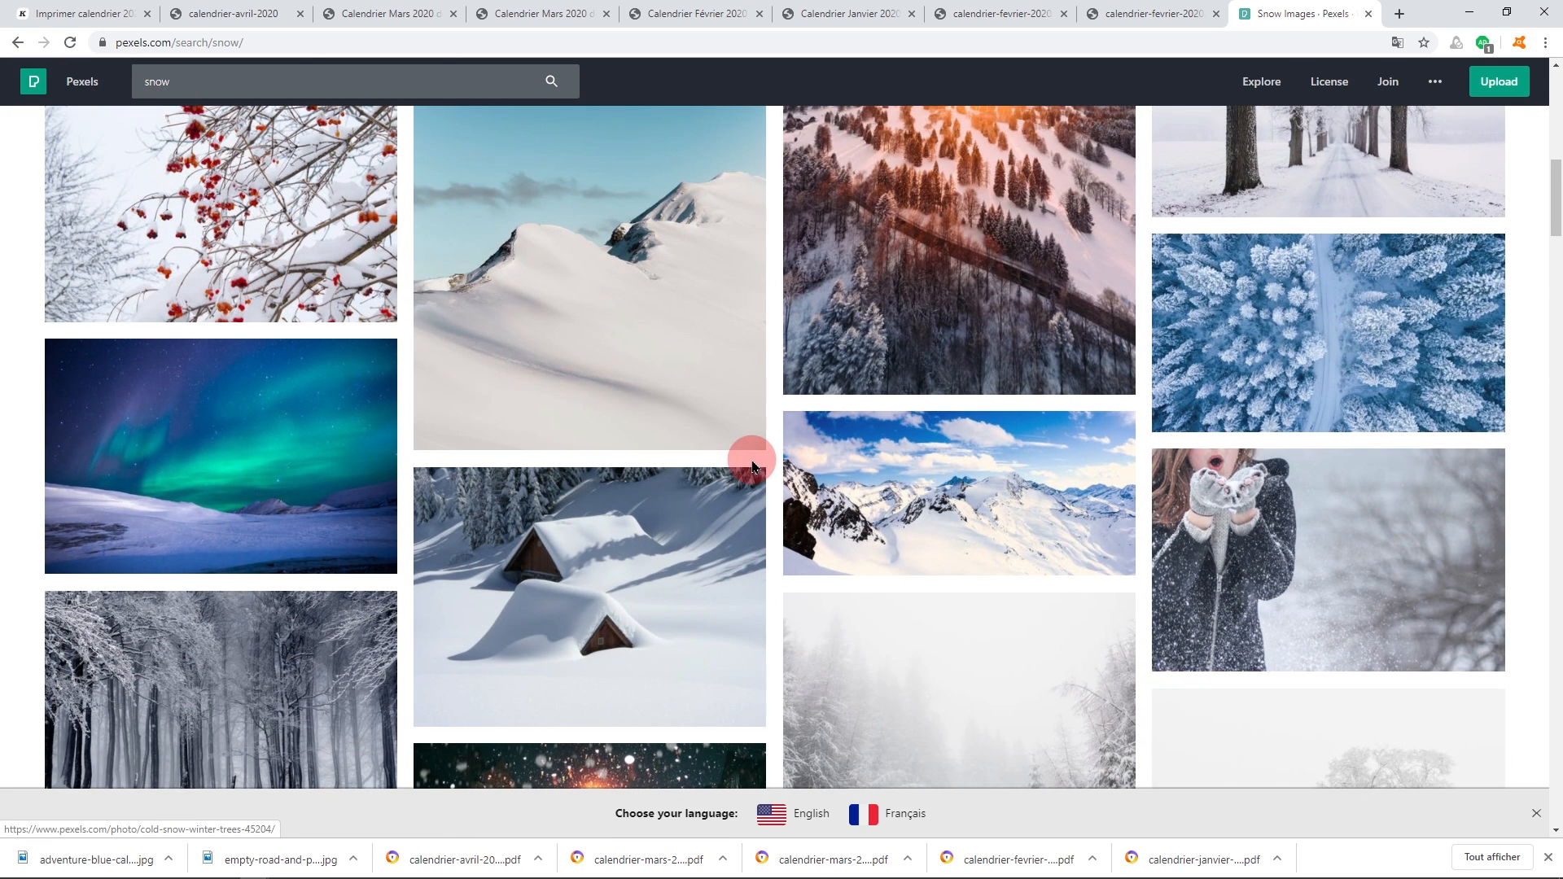
click(1172, 382)
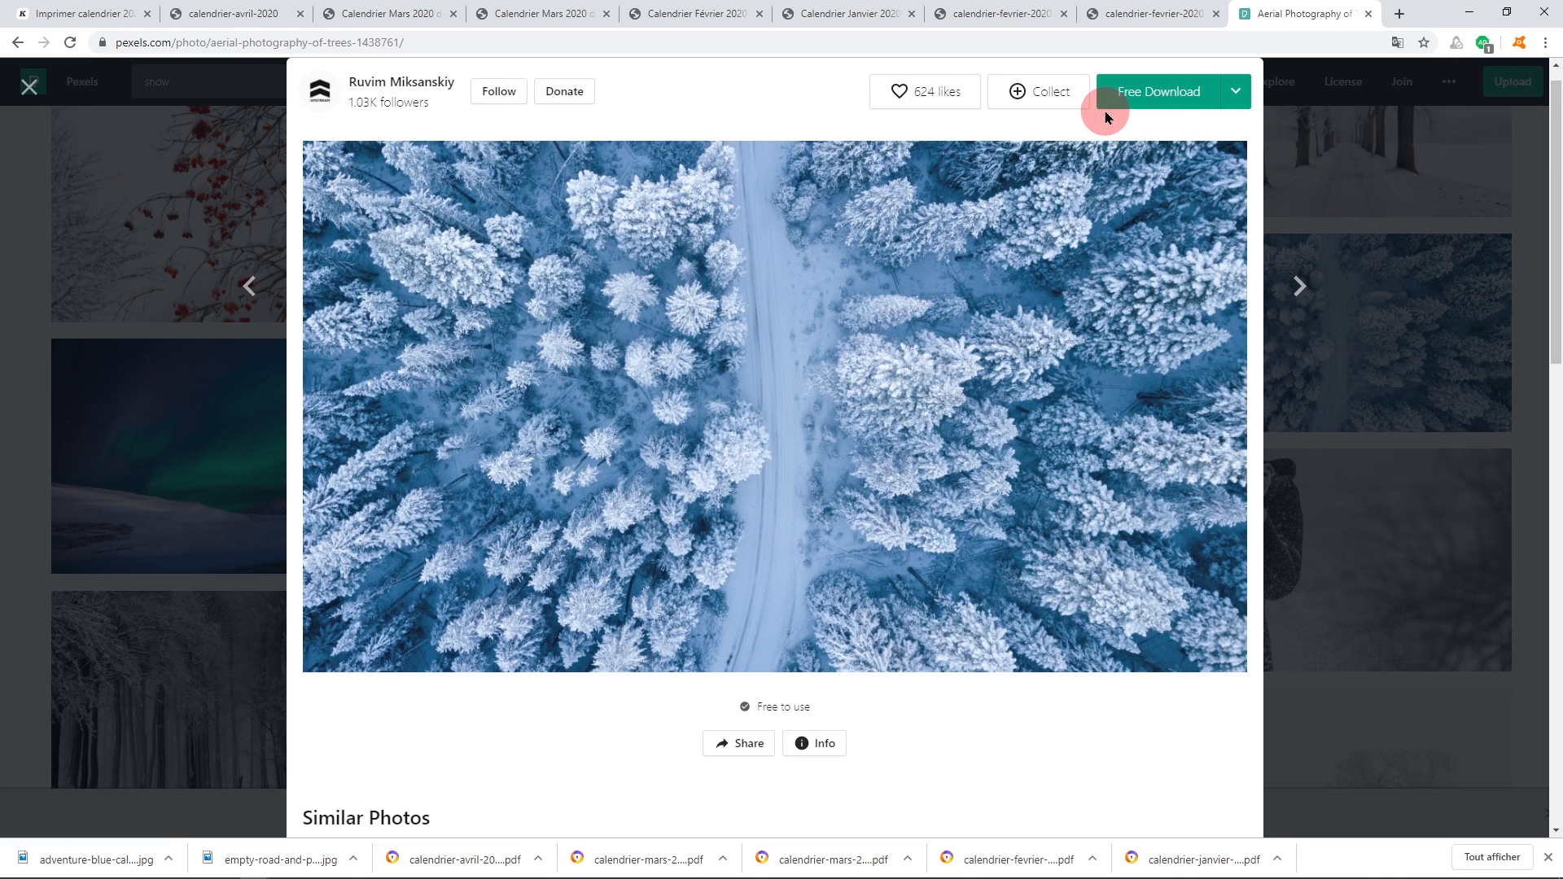
click(1246, 104)
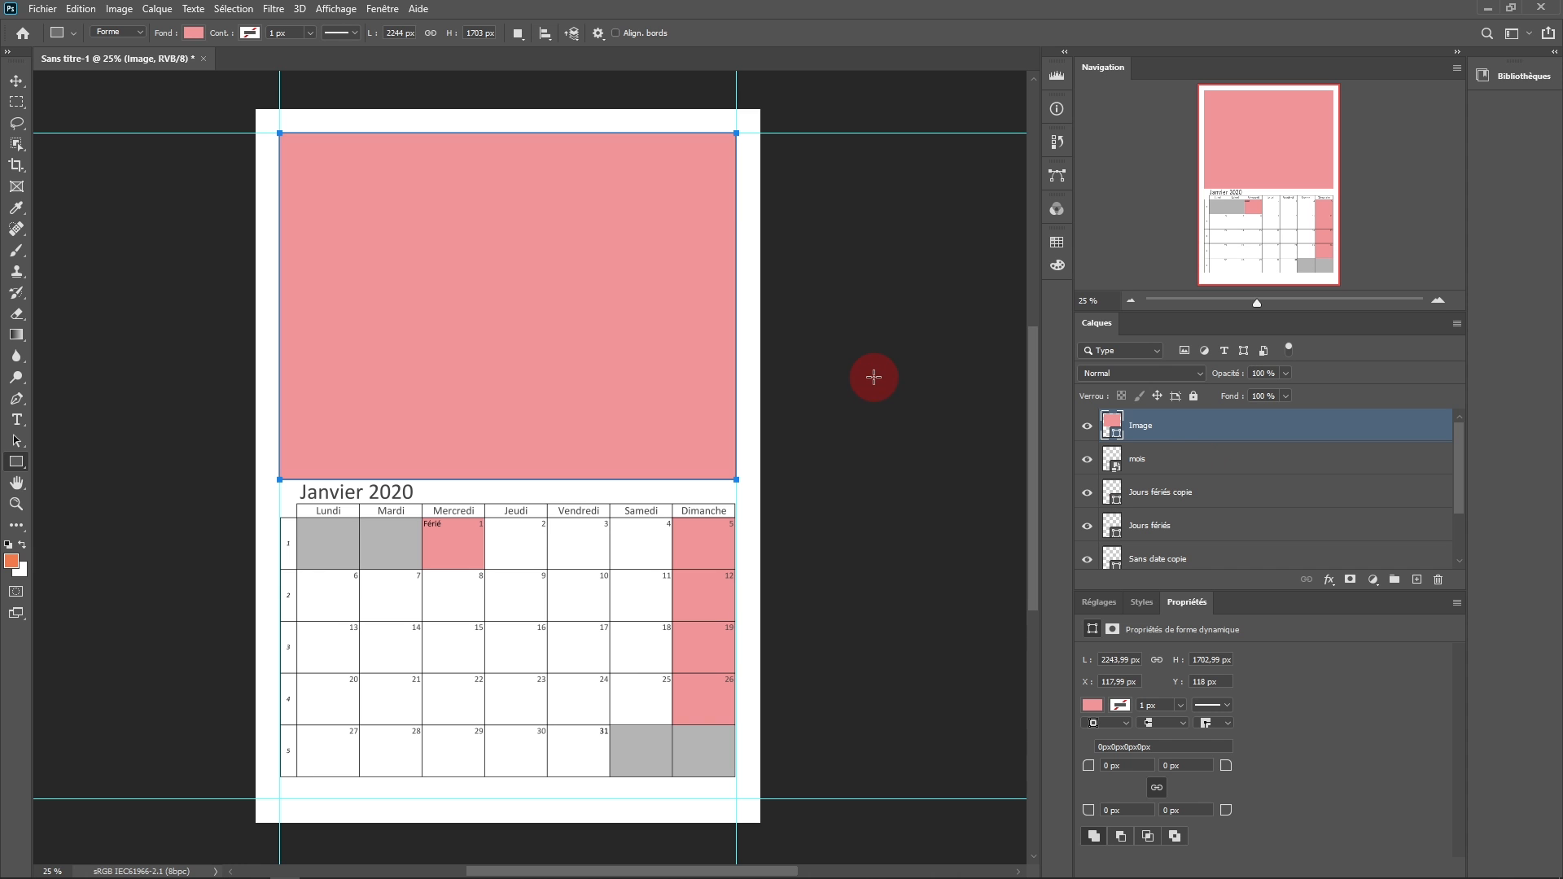
Back in Photoshop, place adventure-blue-calm-waters-climb-300857.jpg as an embedded image above the "Image" layer.
click(44, 10)
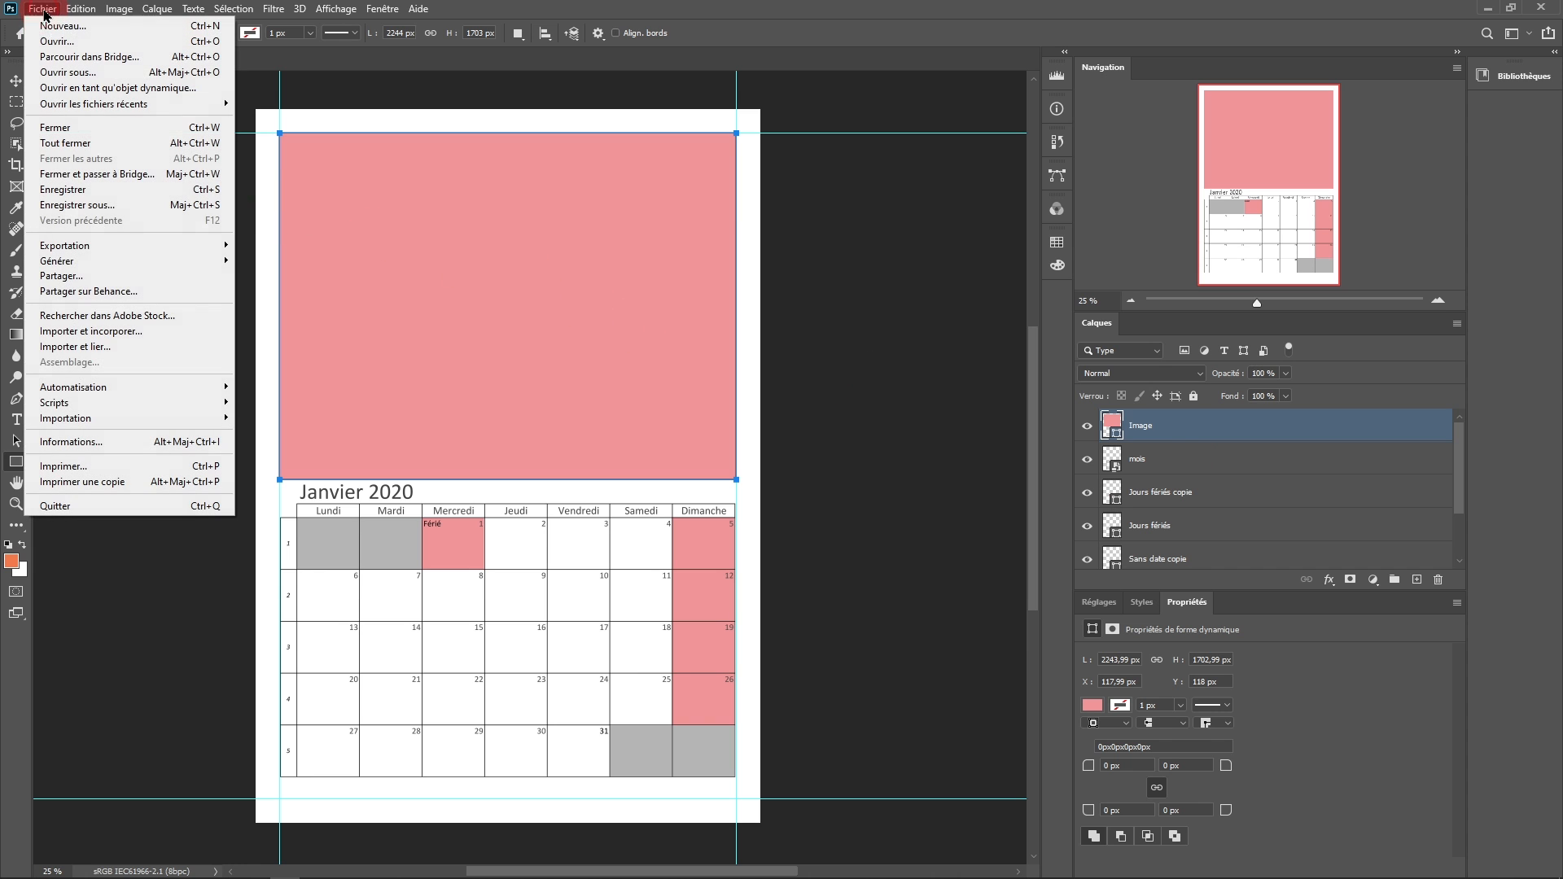
click(120, 334)
click(421, 214)
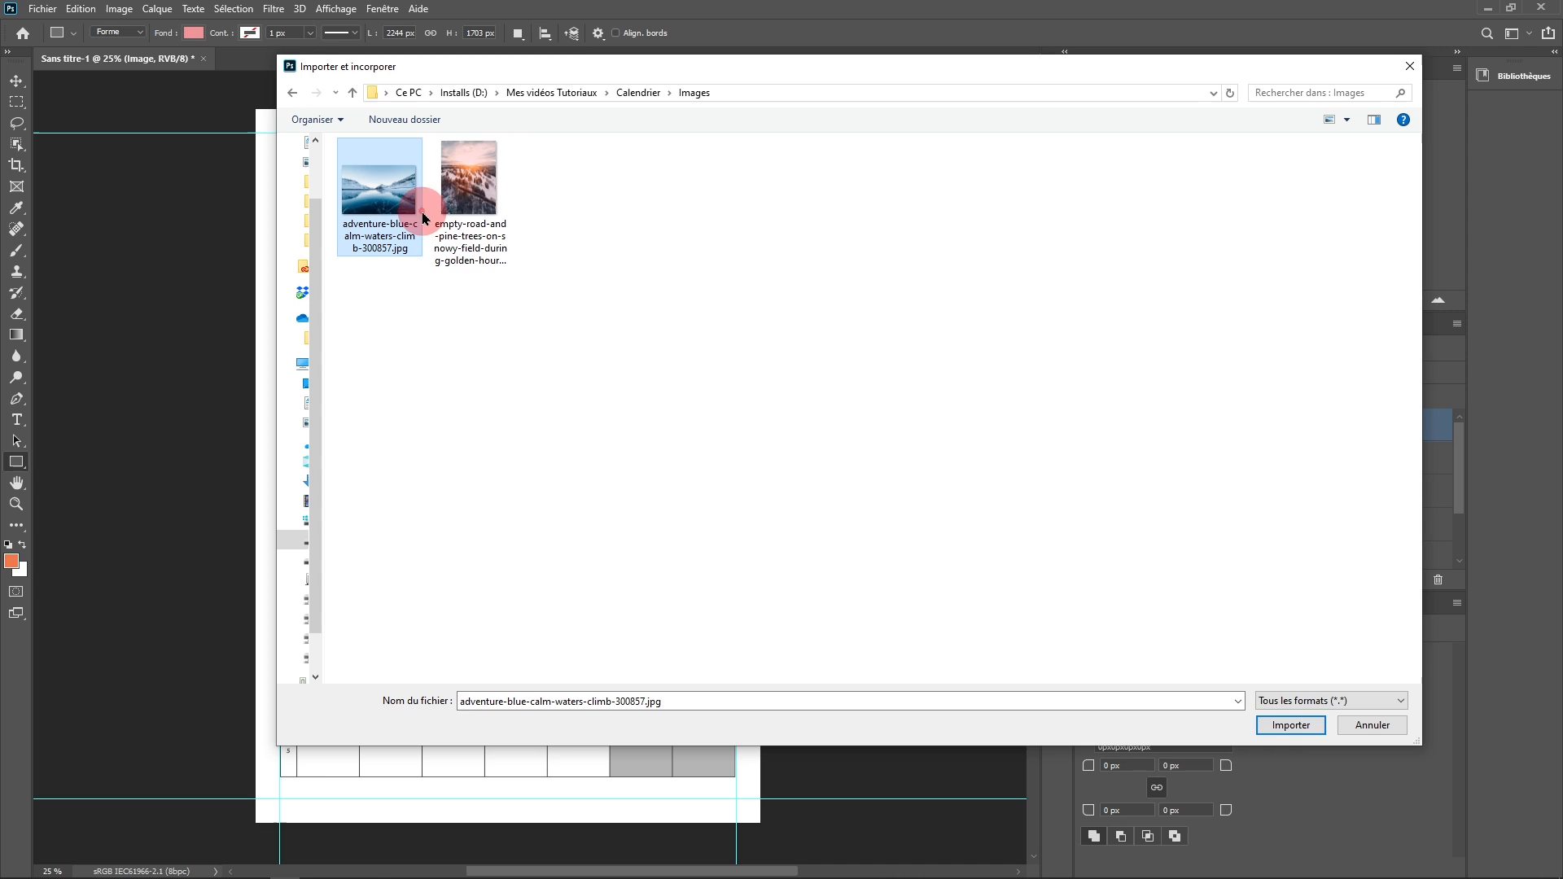
click(1290, 724)
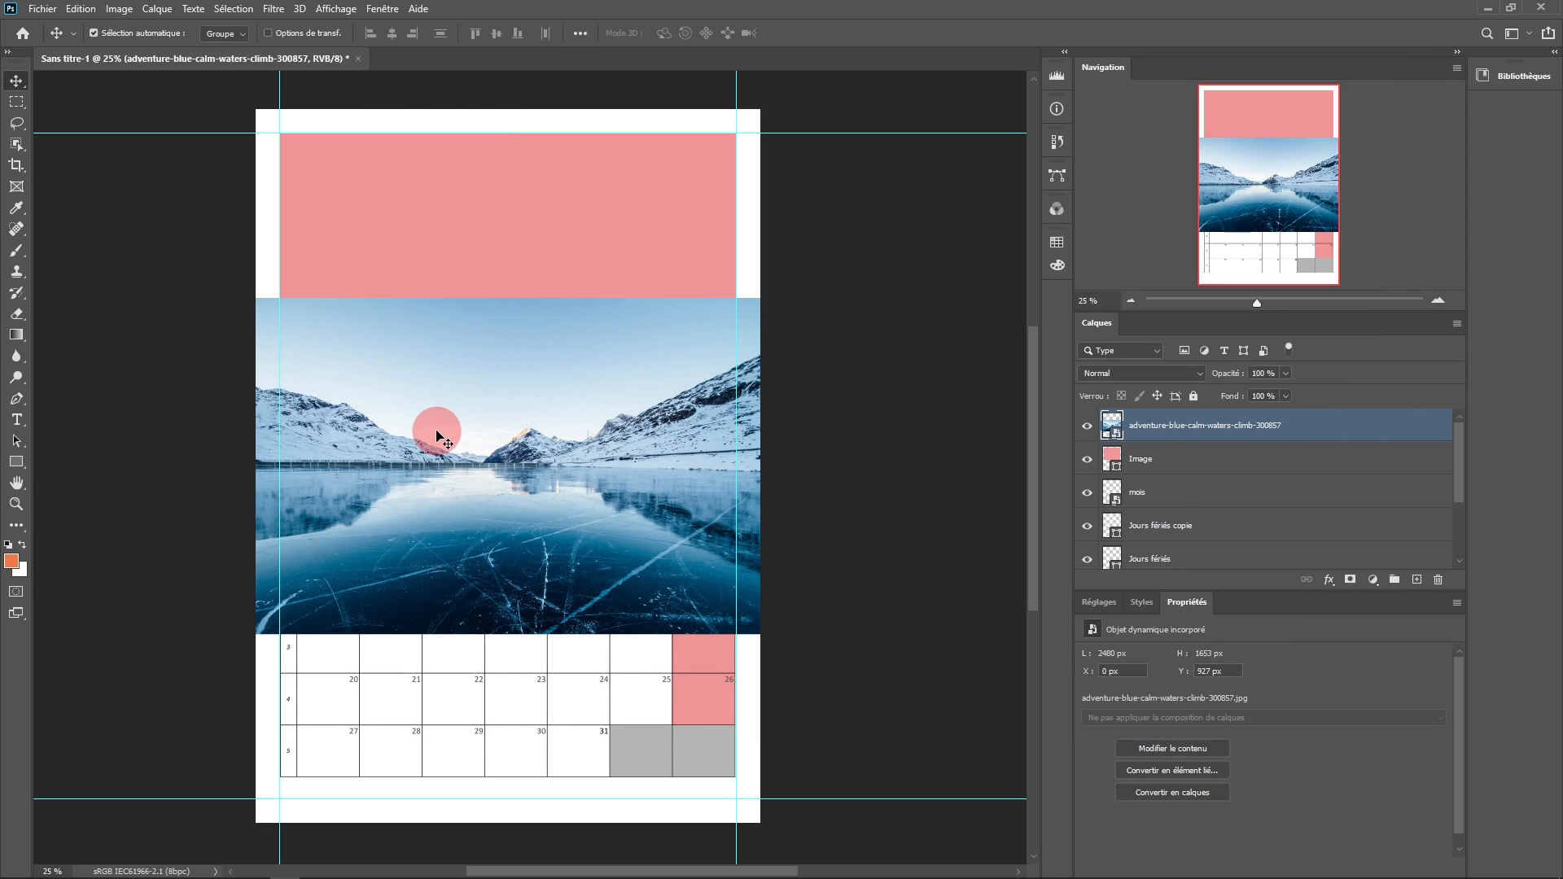
Move the lake photo up over the pink rectangle and scale it to about 12.83 % so it fully covers the rectangle.
drag(437, 426, 434, 266)
key(ctrl)
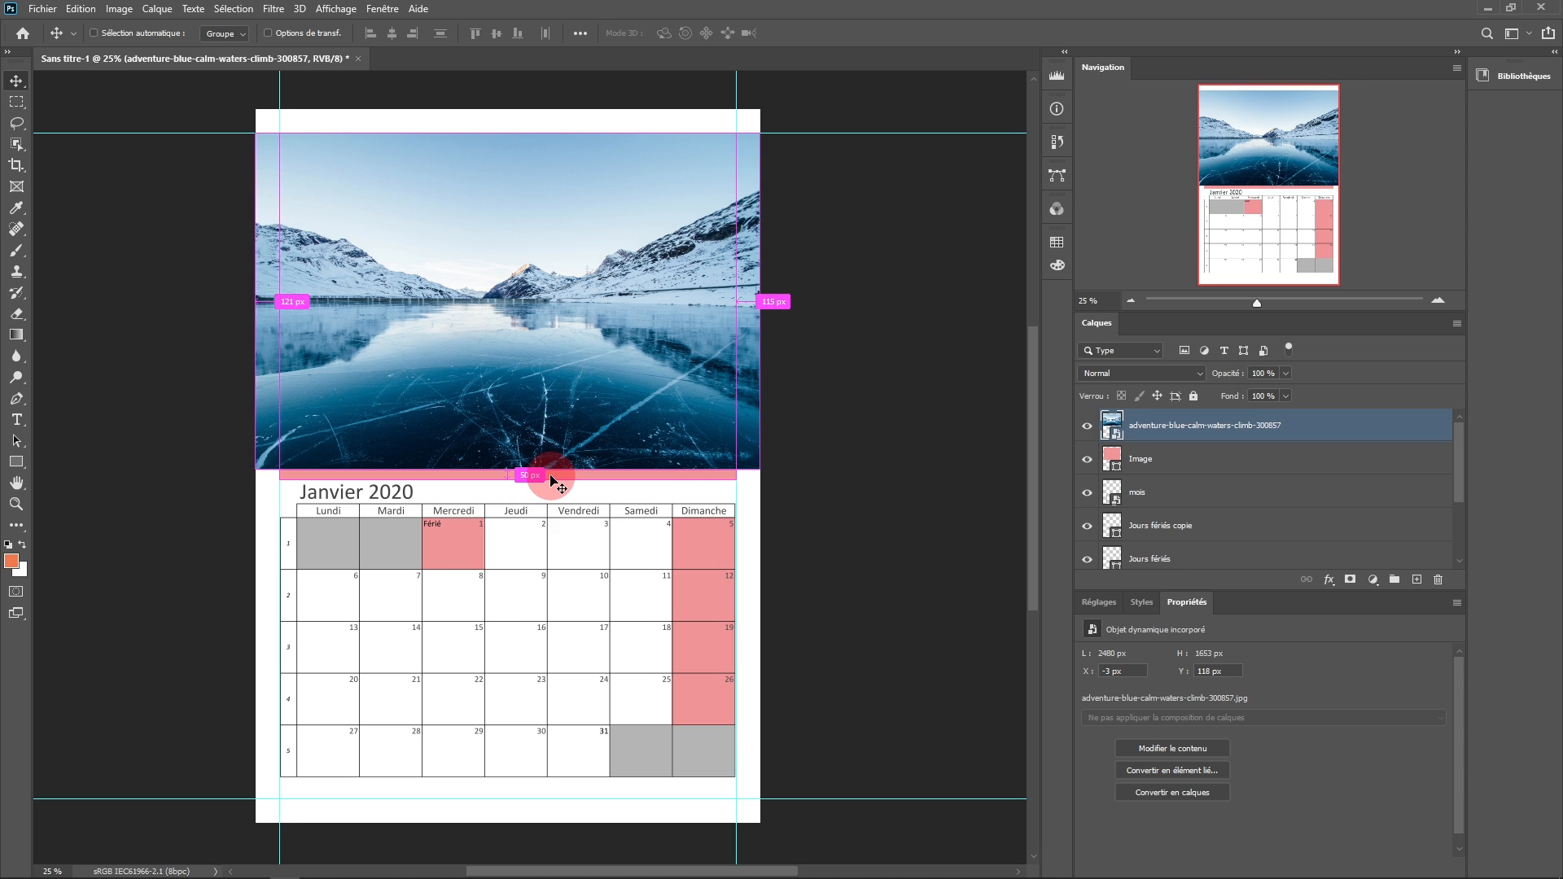
key(ctrl+t)
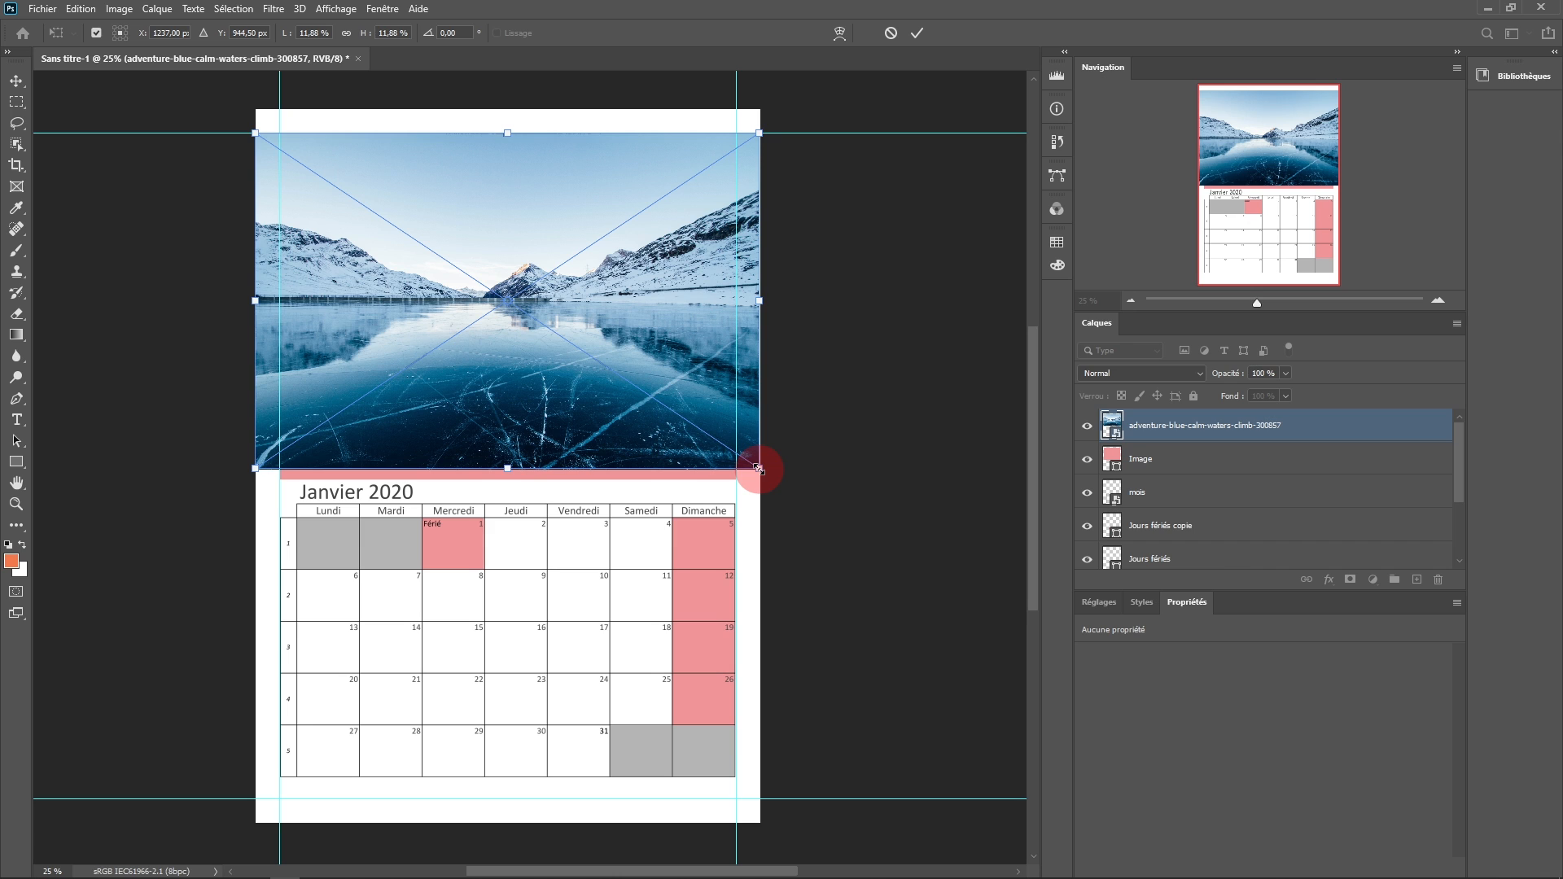
drag(759, 469, 780, 482)
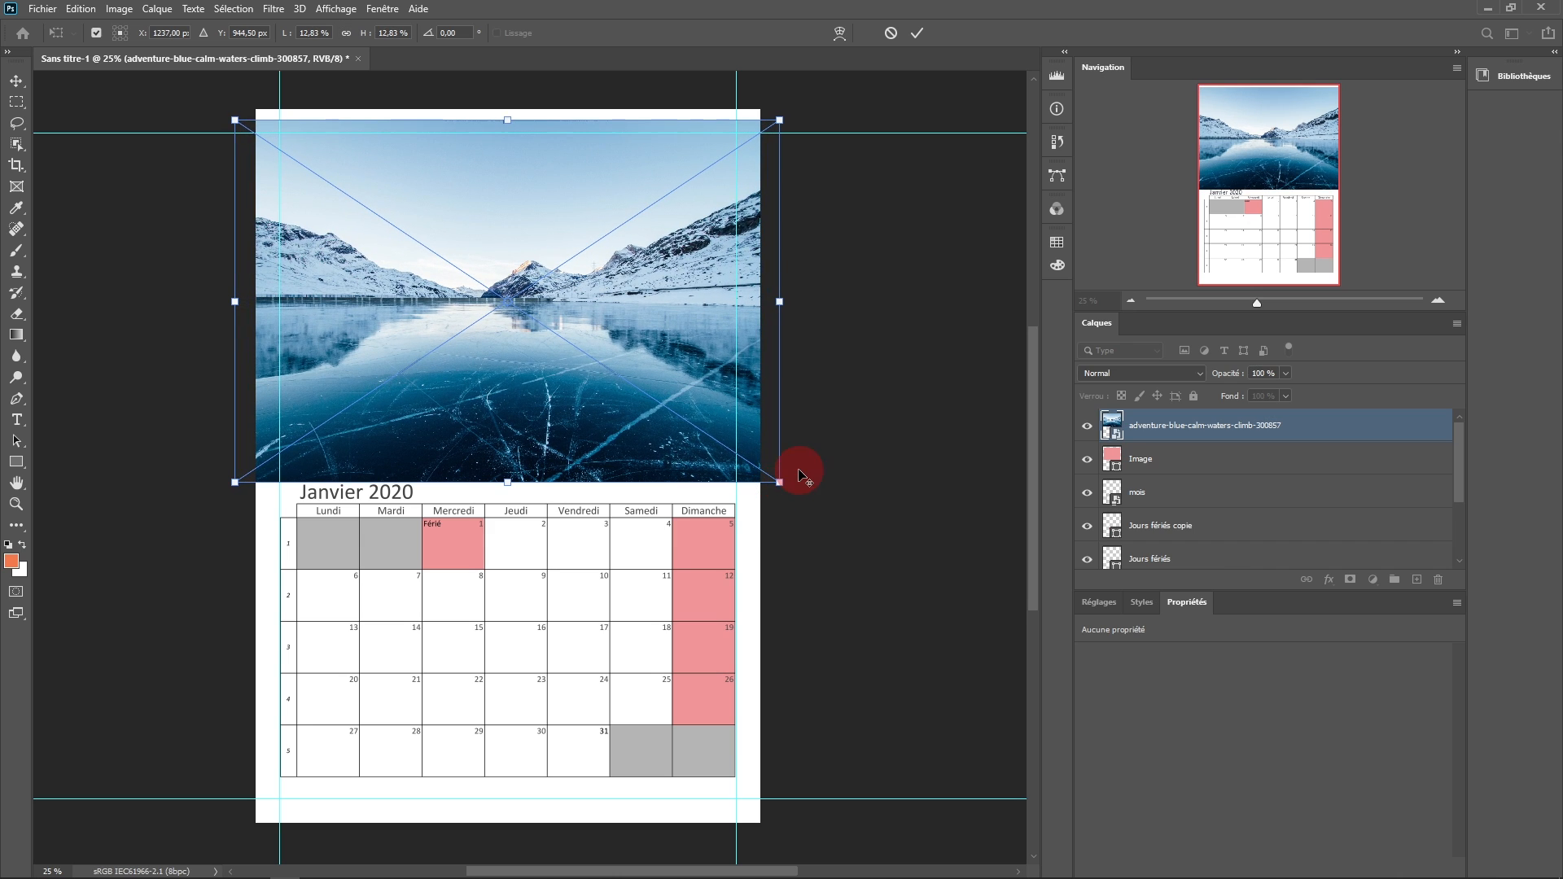
click(917, 32)
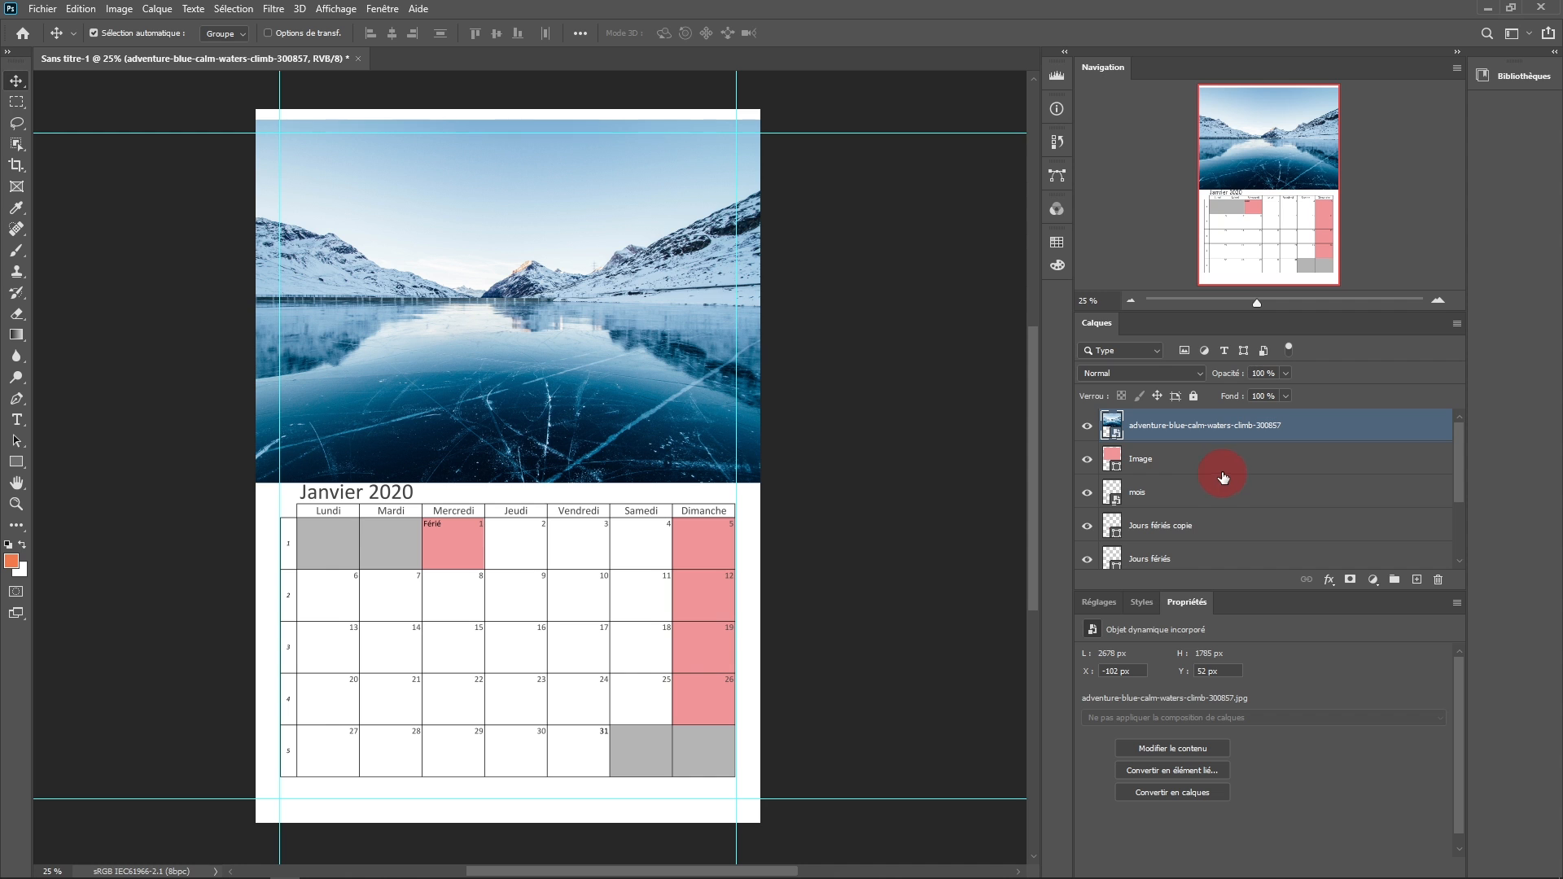
Clip the lake photo layer to the "Image" rectangle layer with a clipping mask.
drag(1229, 464, 1195, 440)
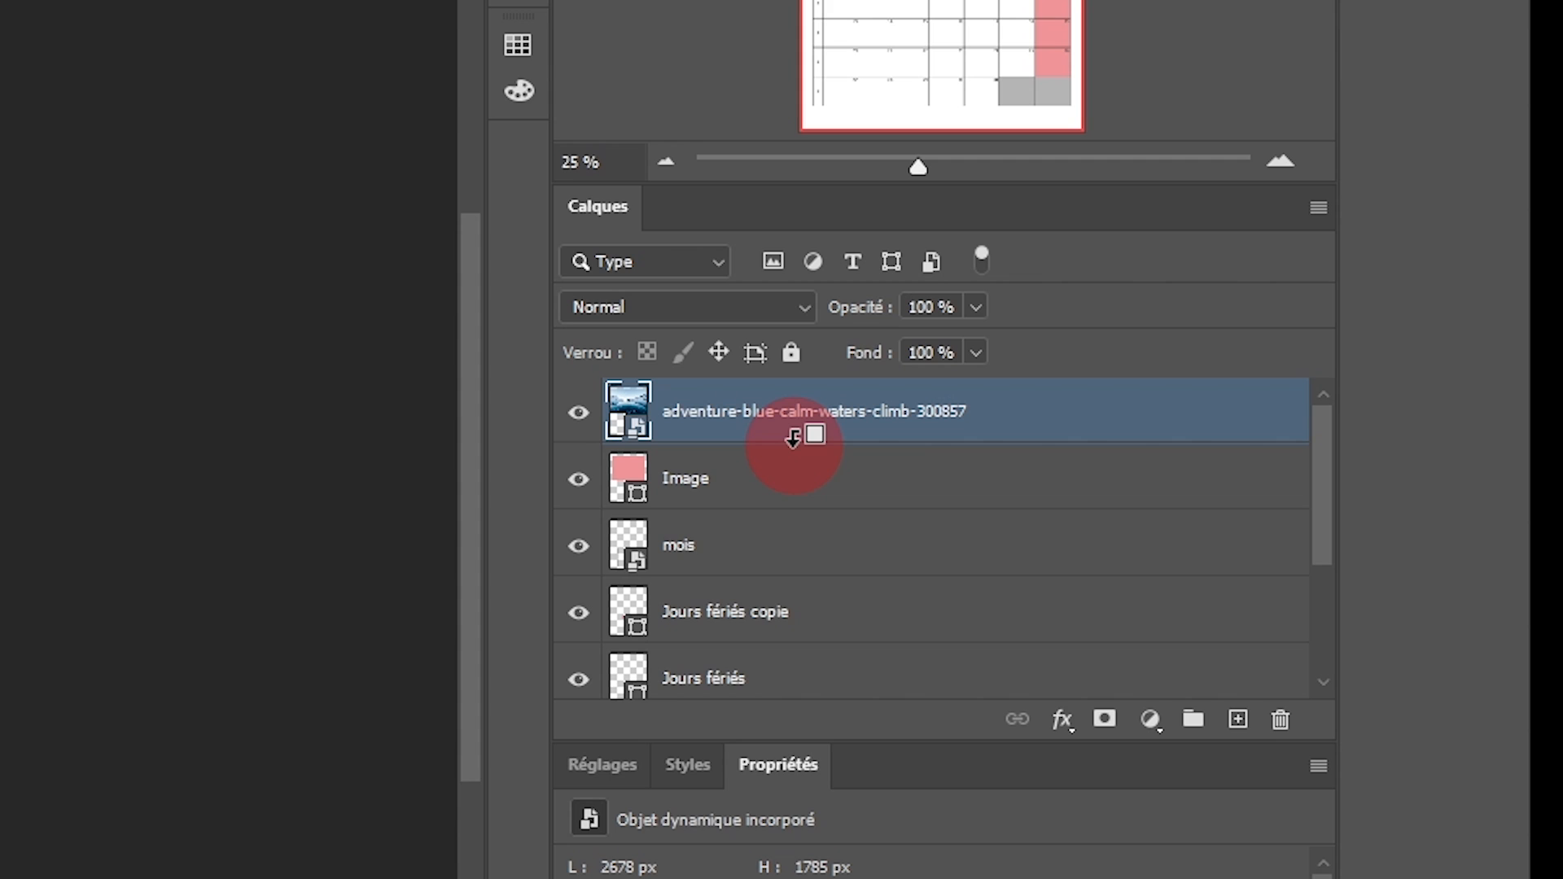
alt+click(794, 440)
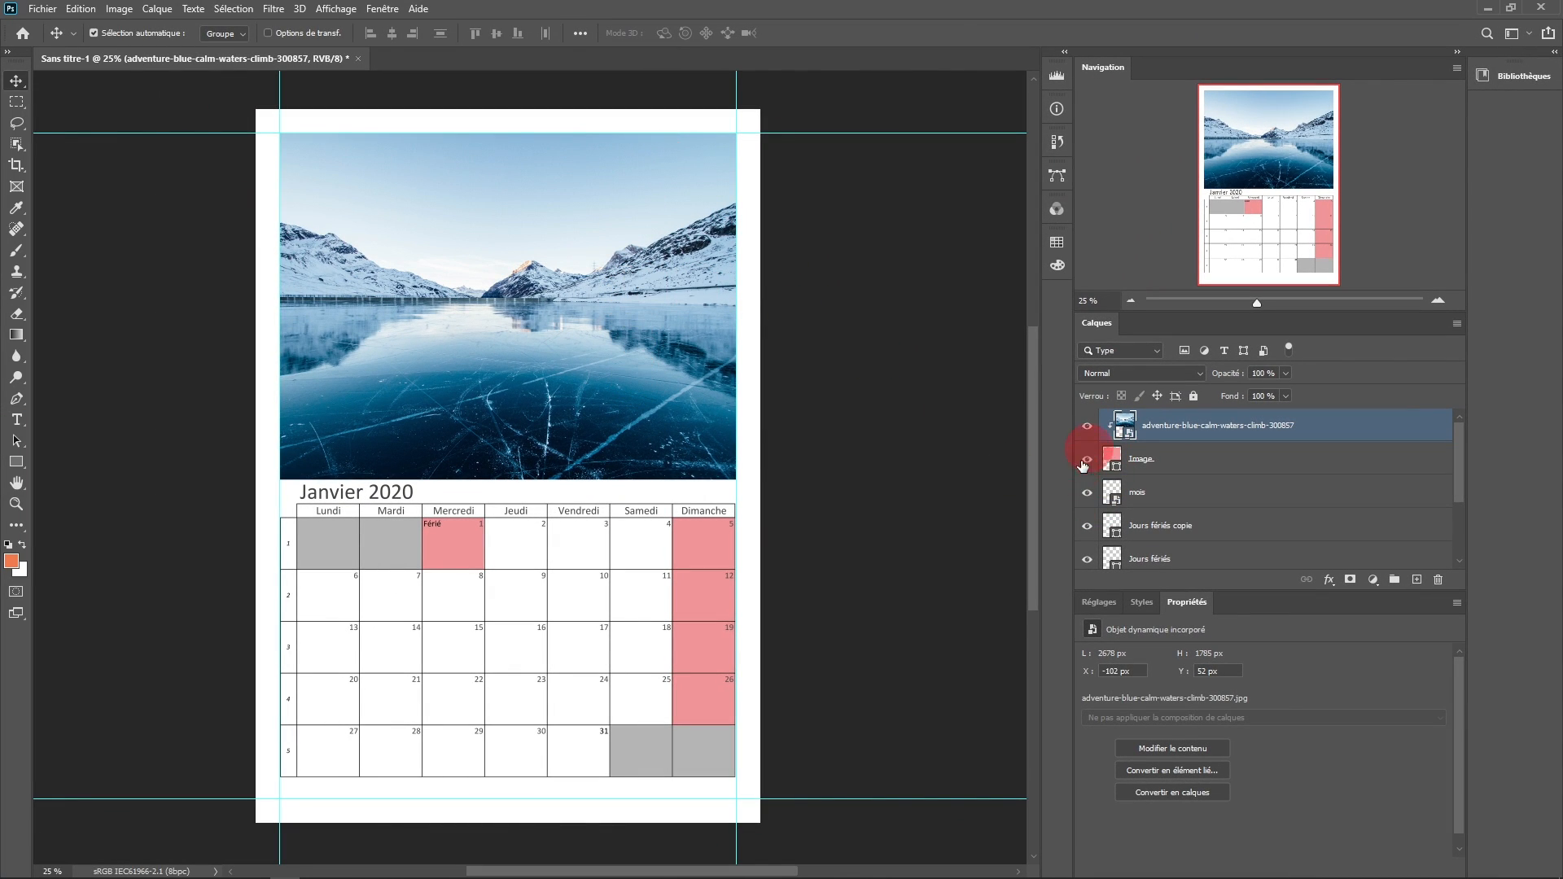
click(1125, 445)
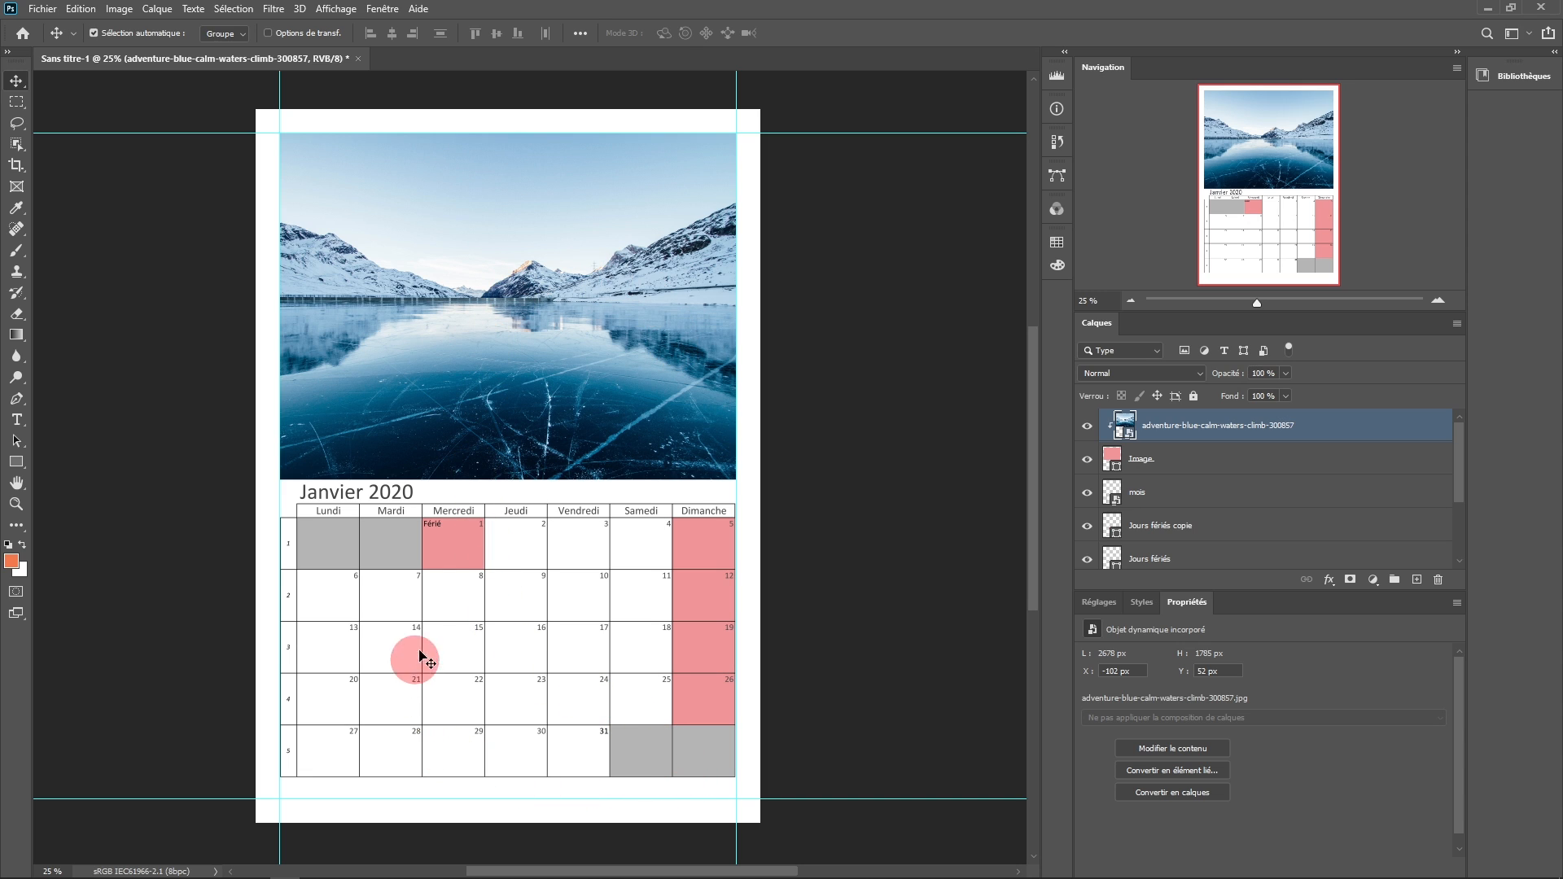
Draw a rectangle of about 2503 × 3536 px covering the whole page, directly above the Arrière-plan layer.
scroll(1204, 524, down, 2)
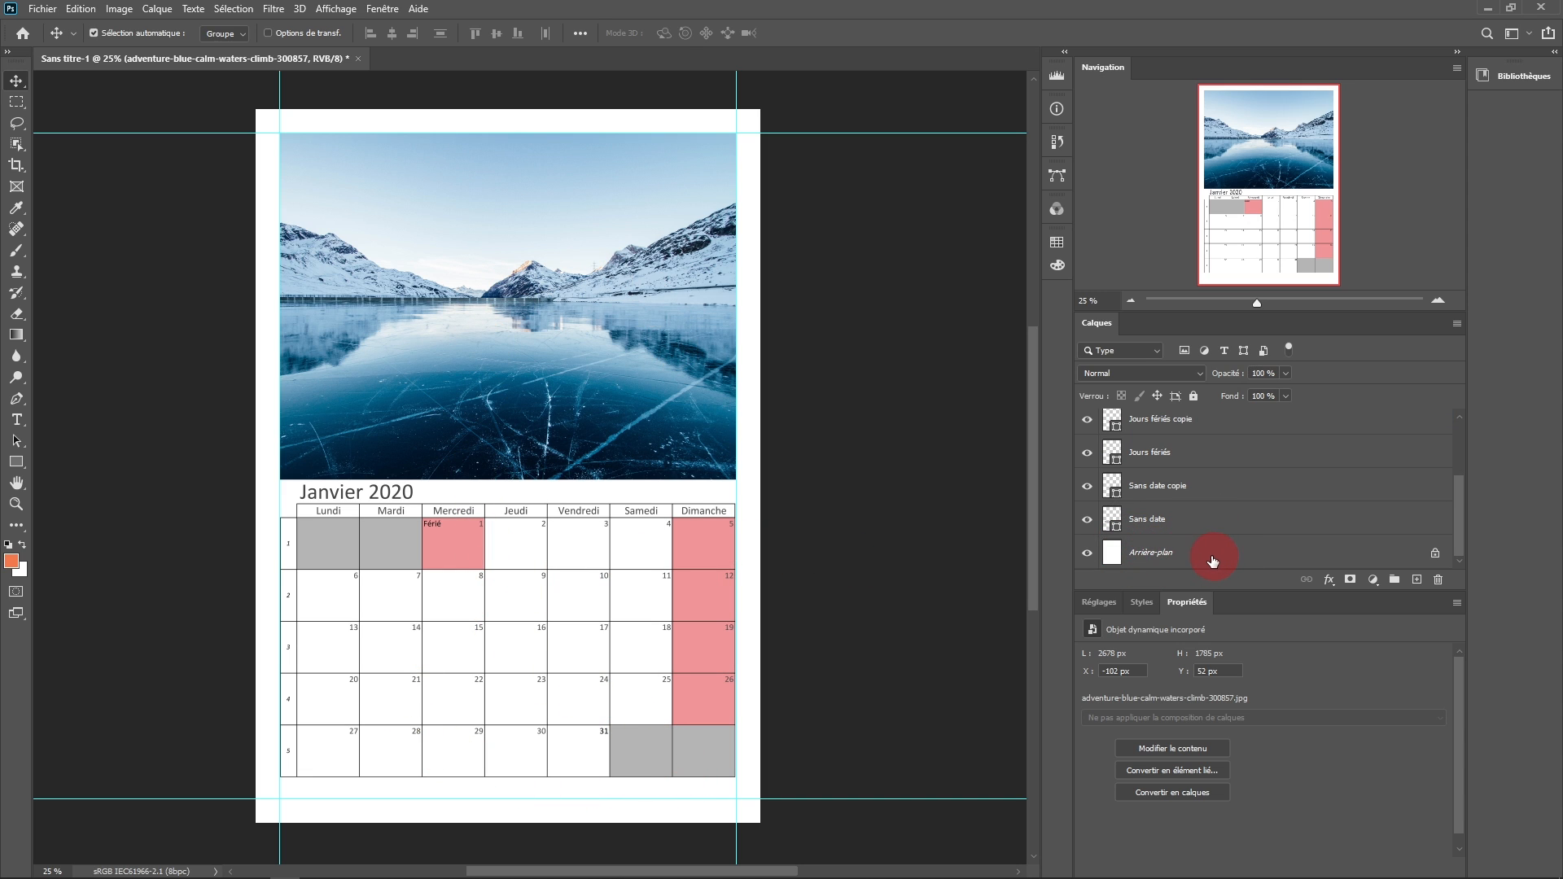
click(1204, 557)
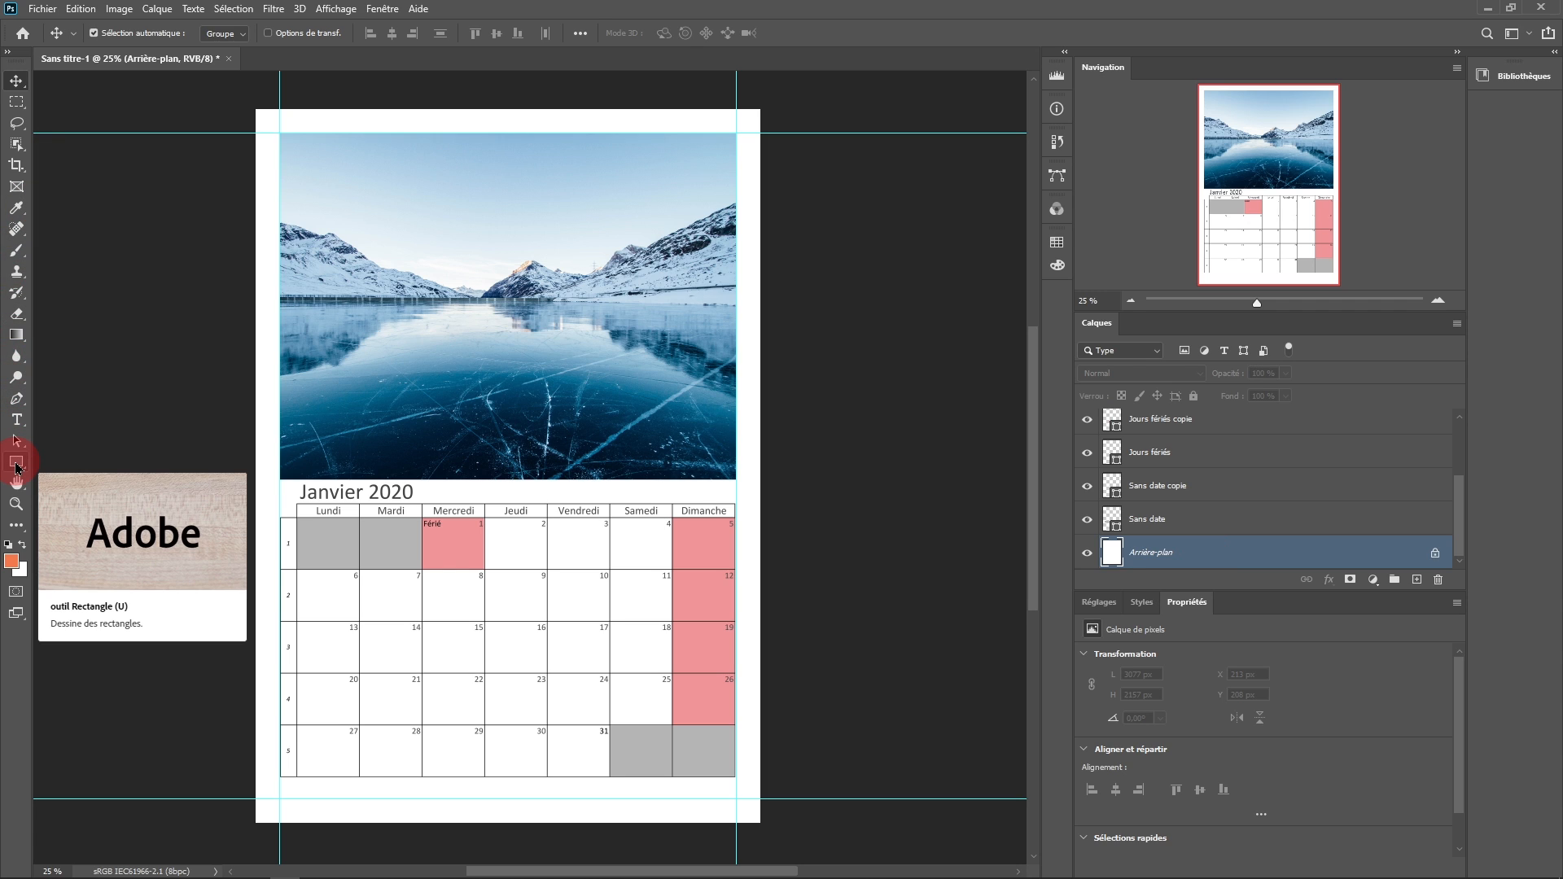
click(15, 462)
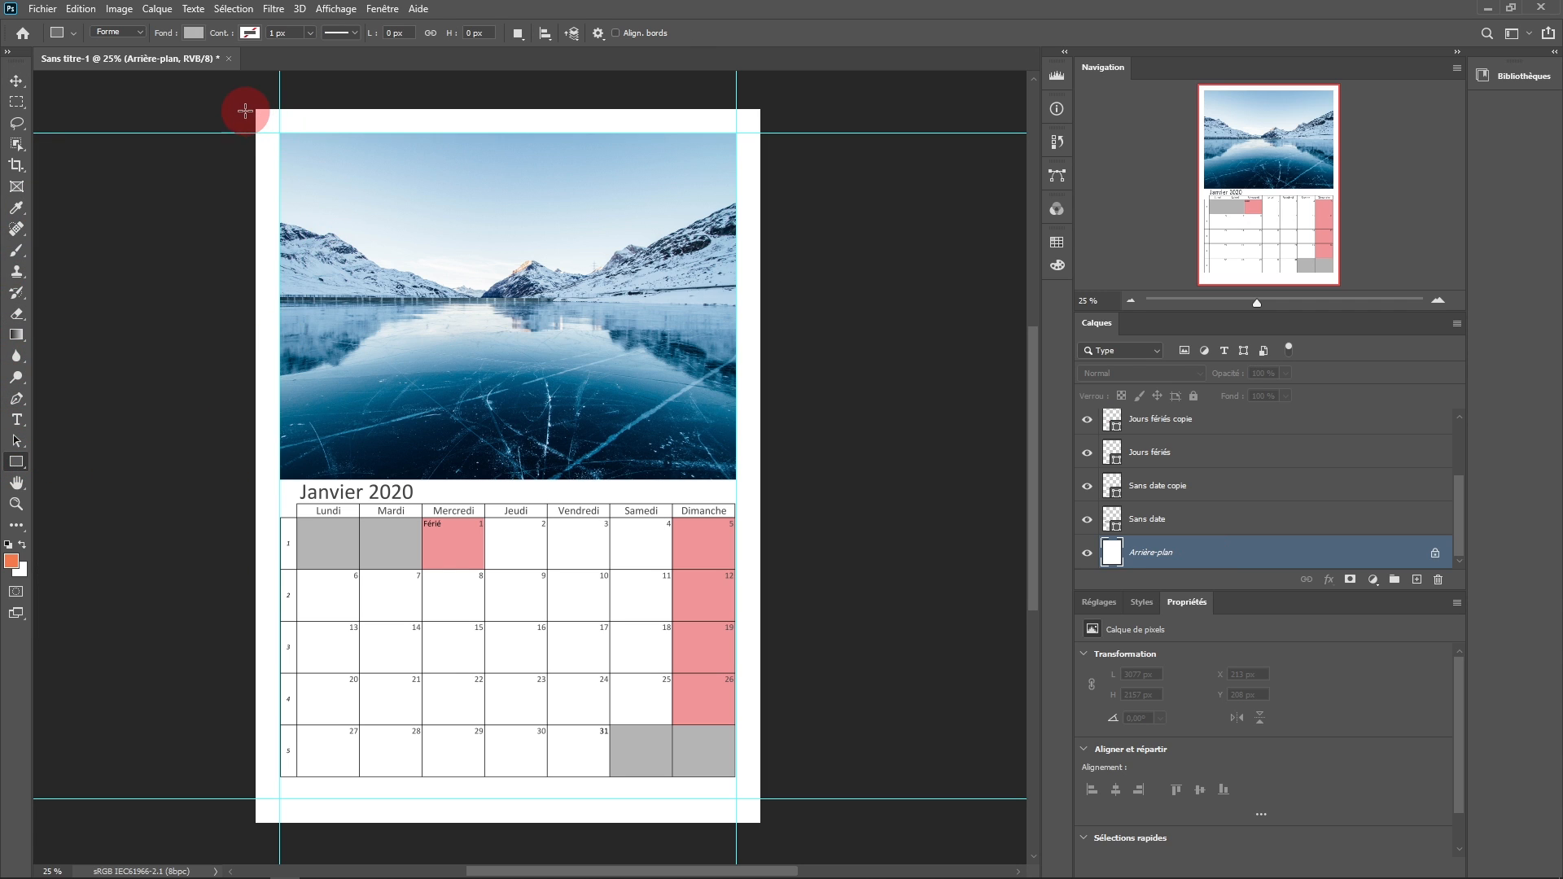
drag(252, 106, 766, 826)
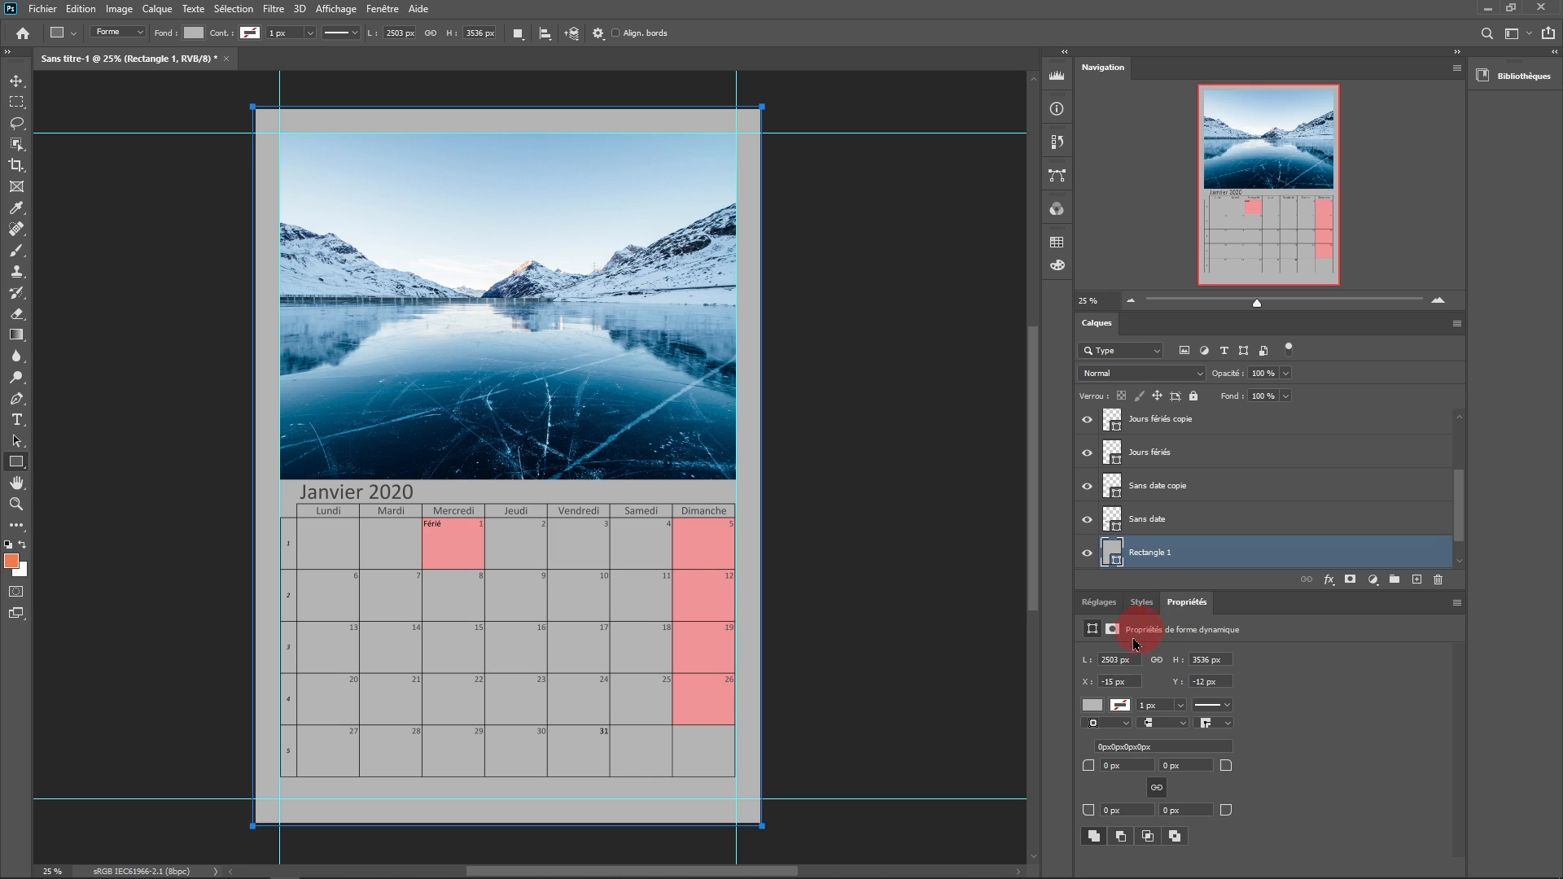
Set the full-page rectangle's fill to dark navy 001f38, sampled from the lower part of the lake photo.
click(1095, 710)
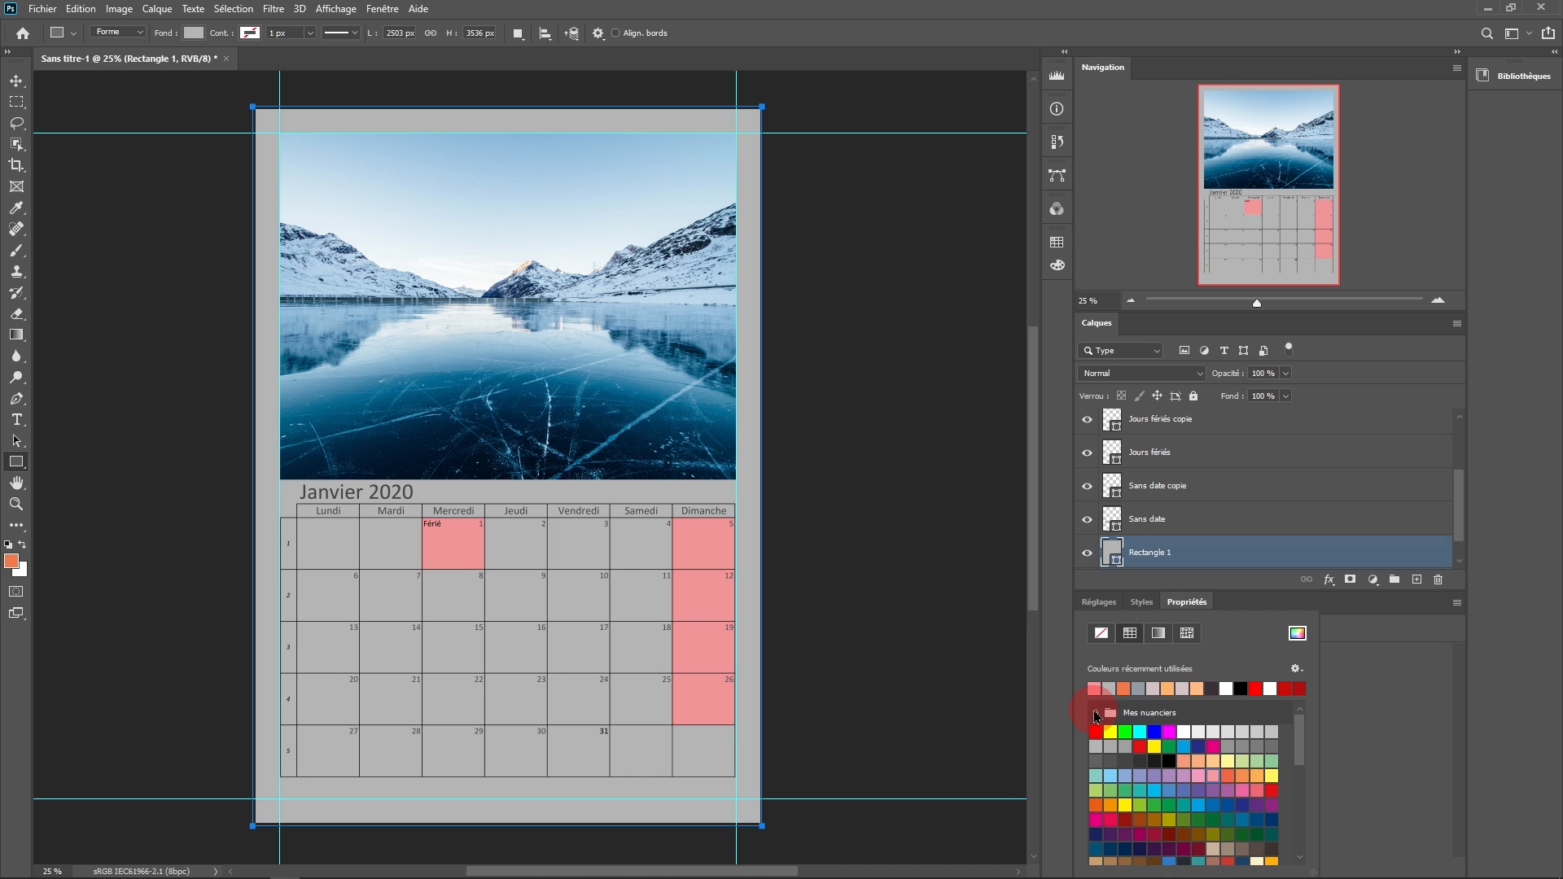
click(1210, 613)
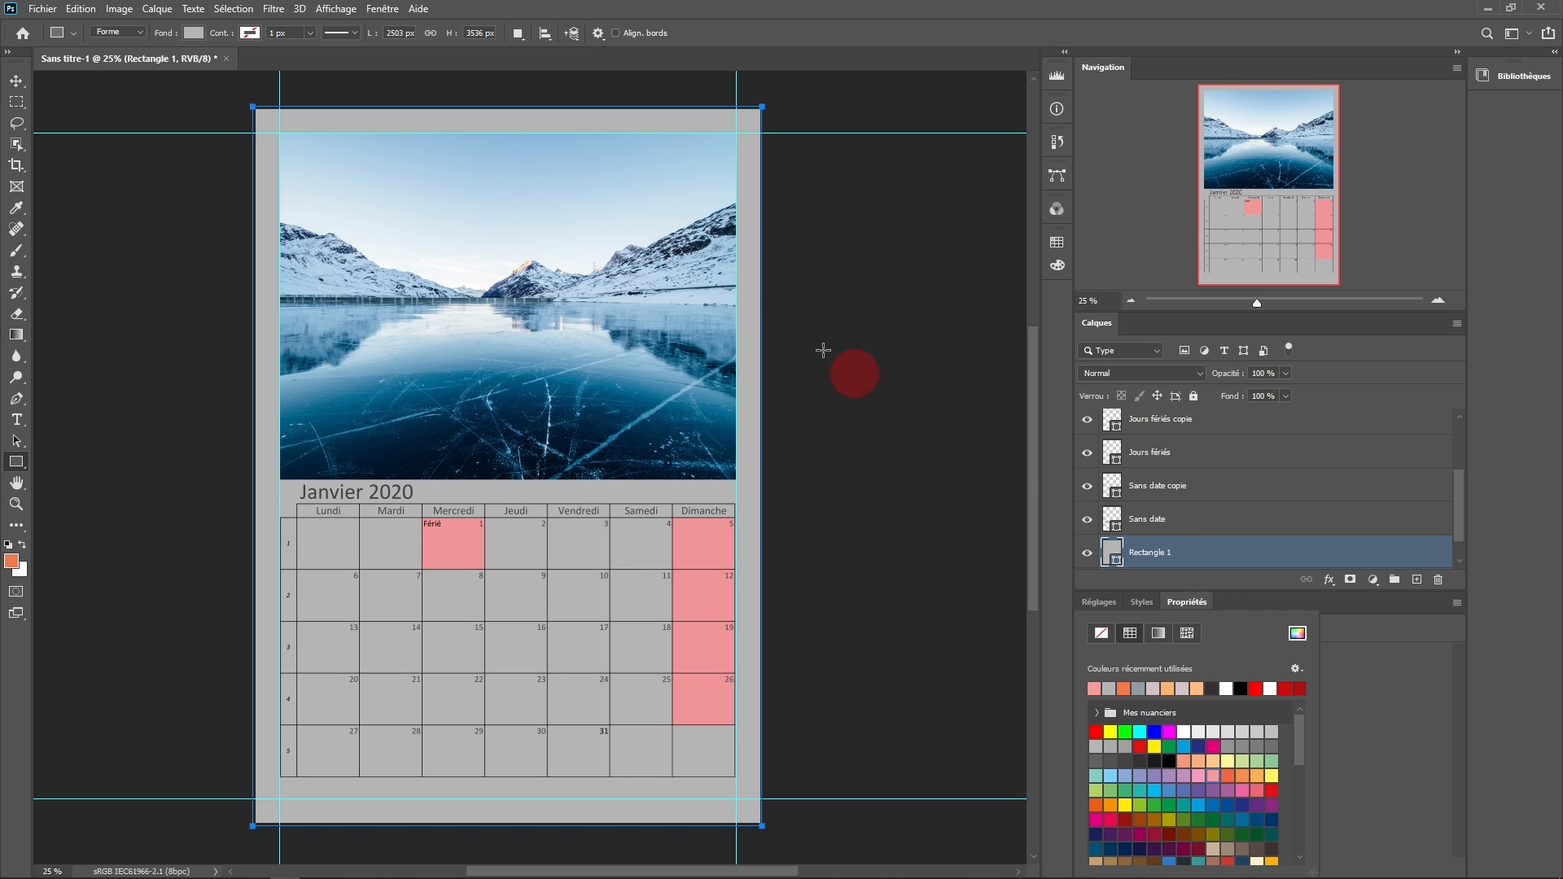
click(1297, 639)
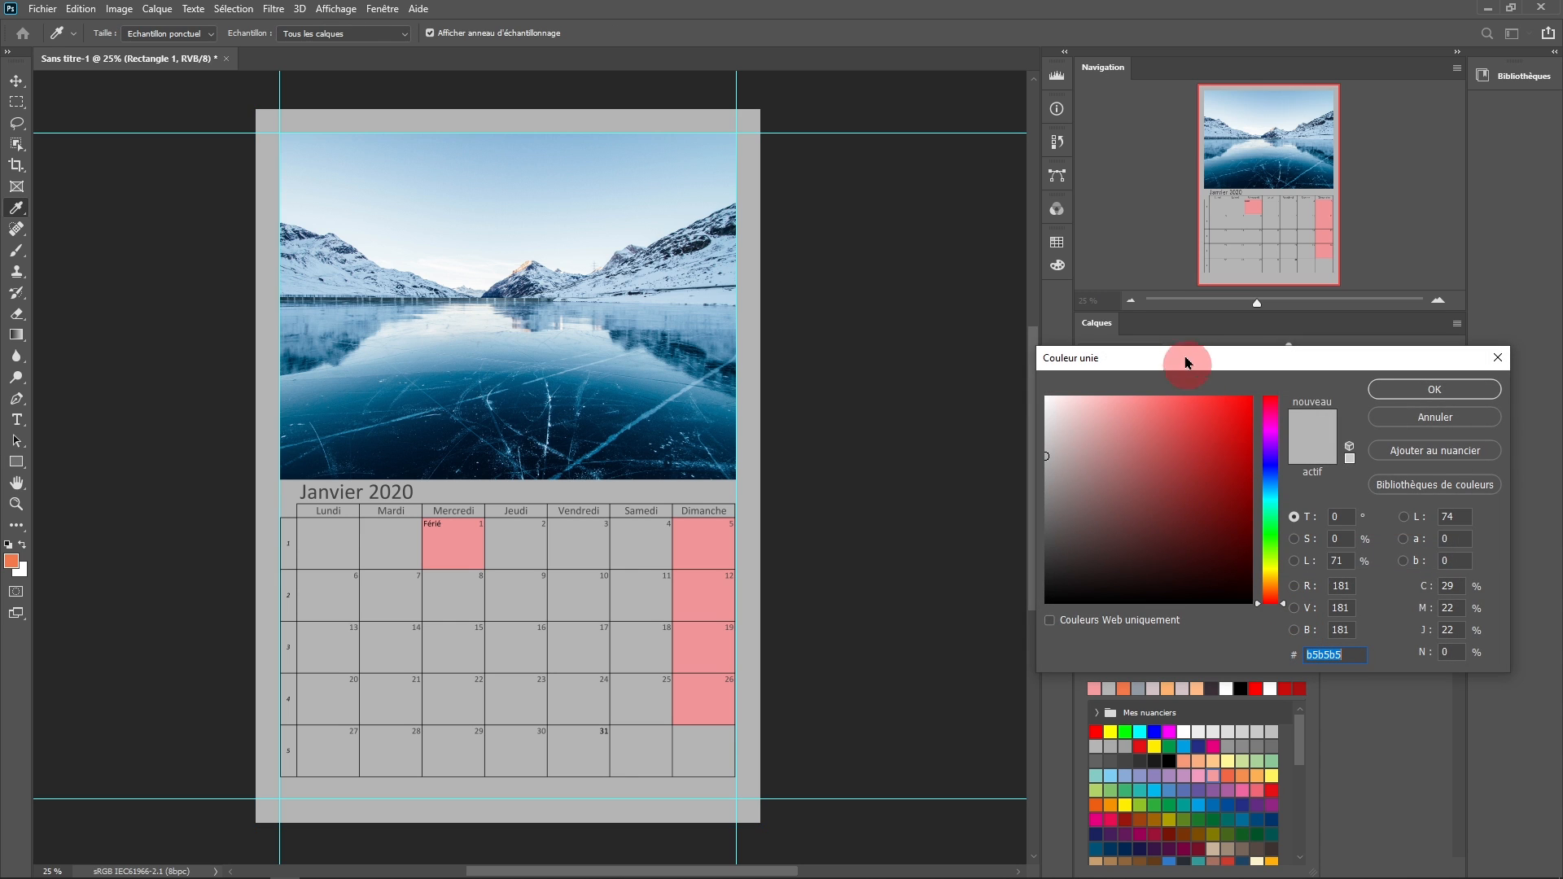
drag(1152, 364, 890, 278)
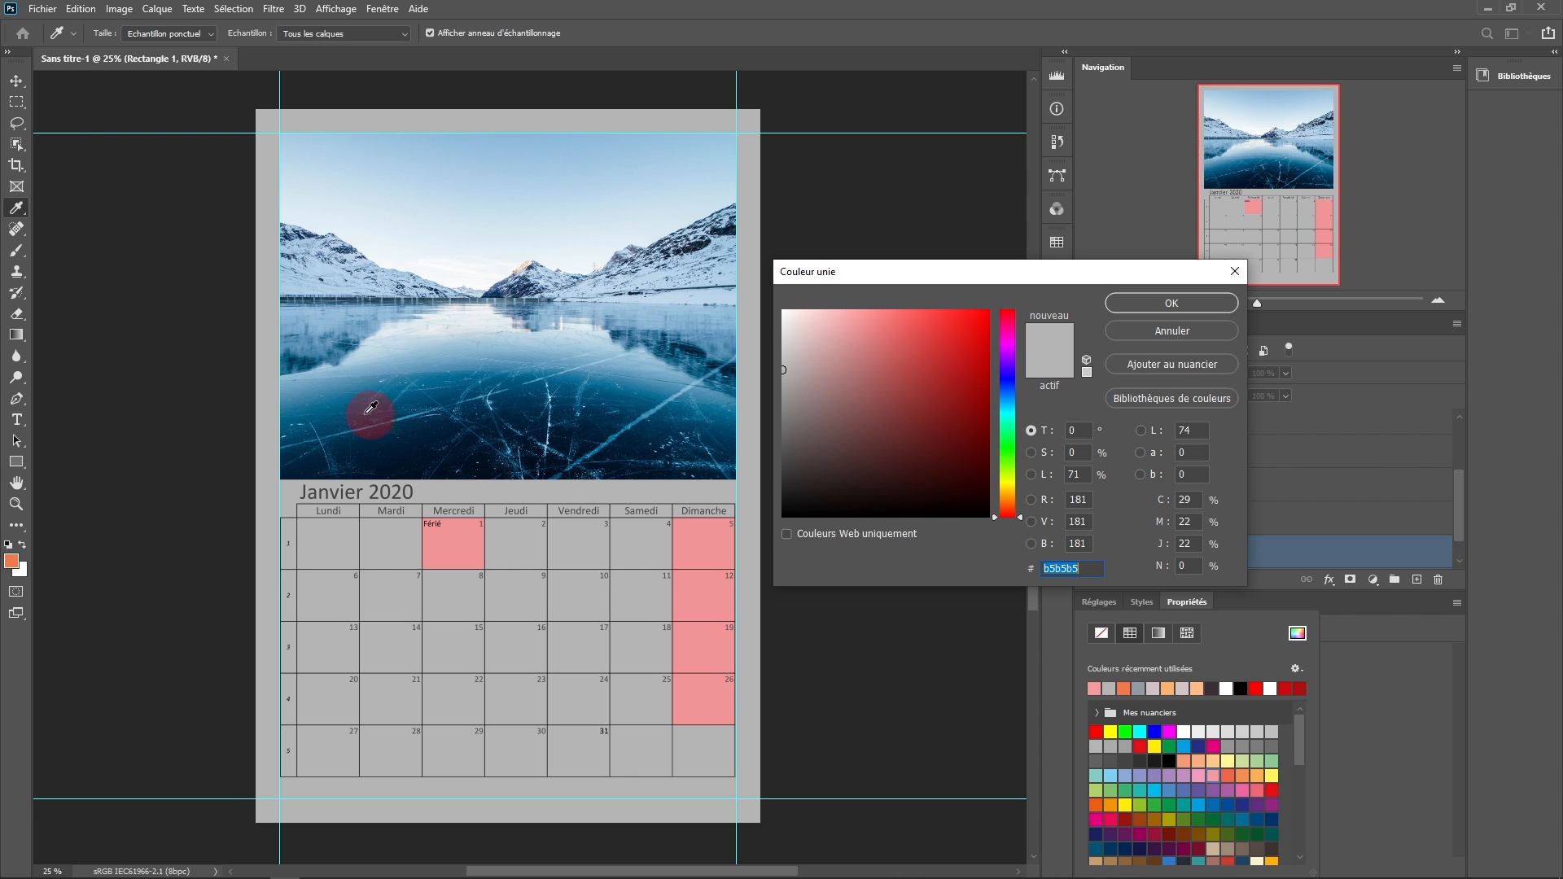
drag(347, 395, 379, 441)
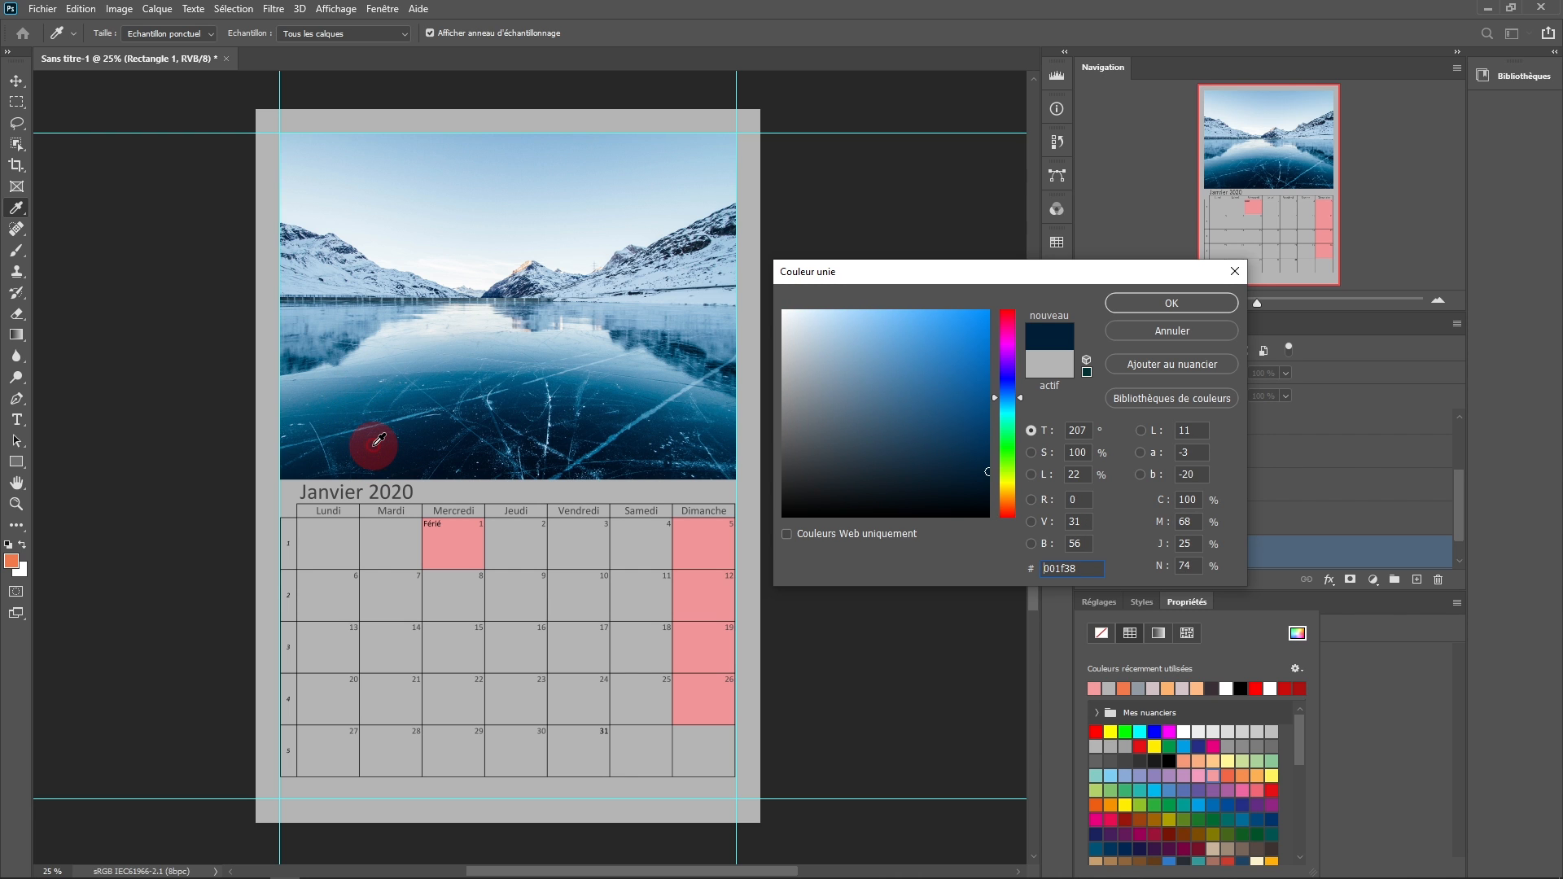
click(1160, 306)
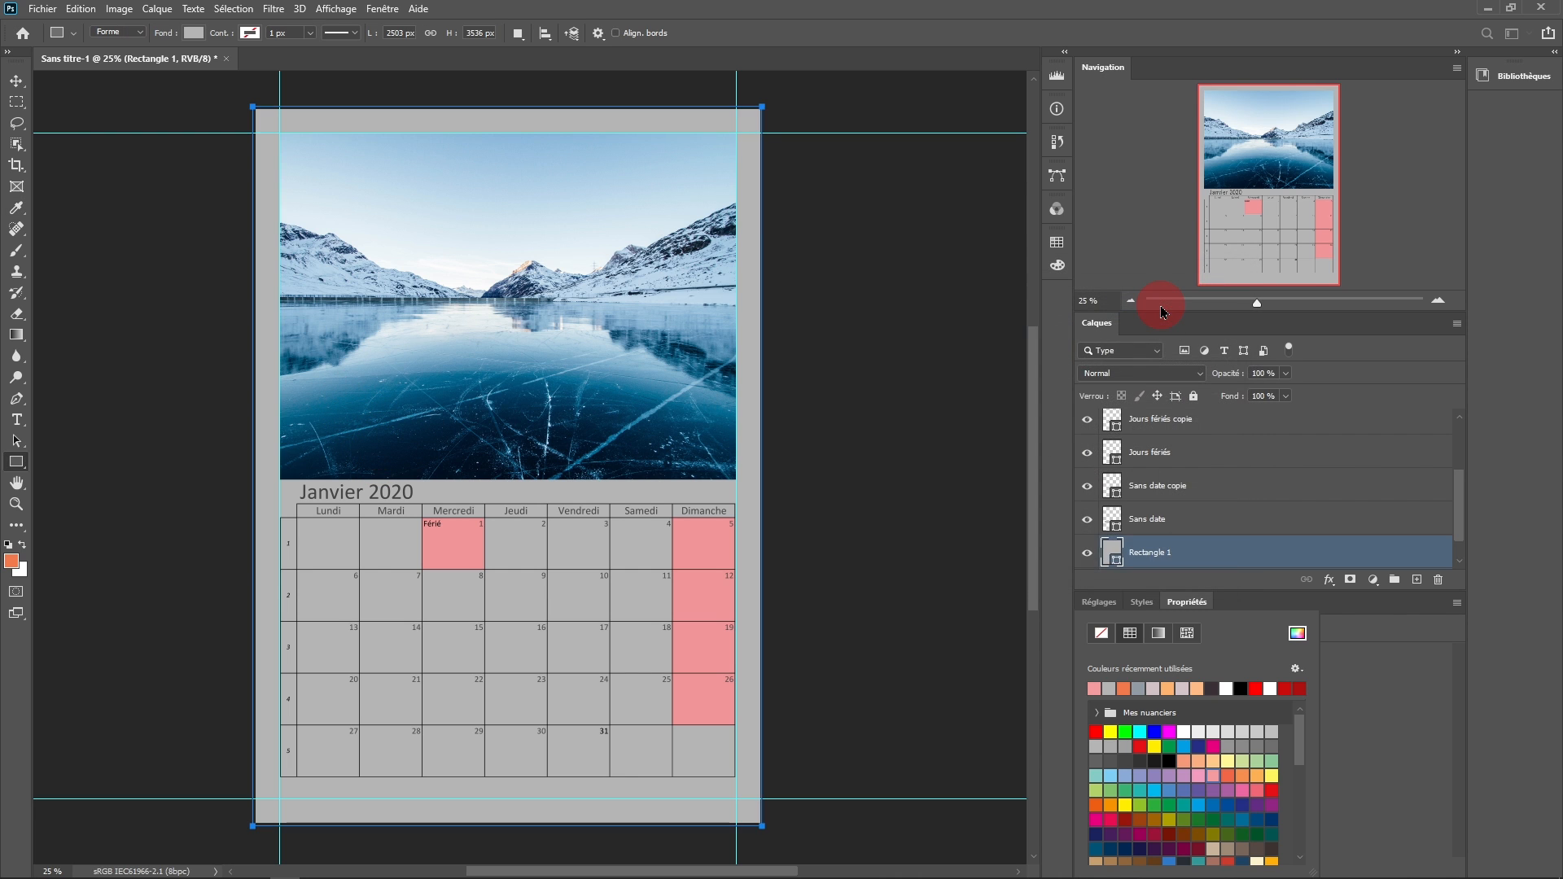
Add a white (ffffff) solid color fill layer directly above the "mois" layer.
scroll(541, 524, up, 3)
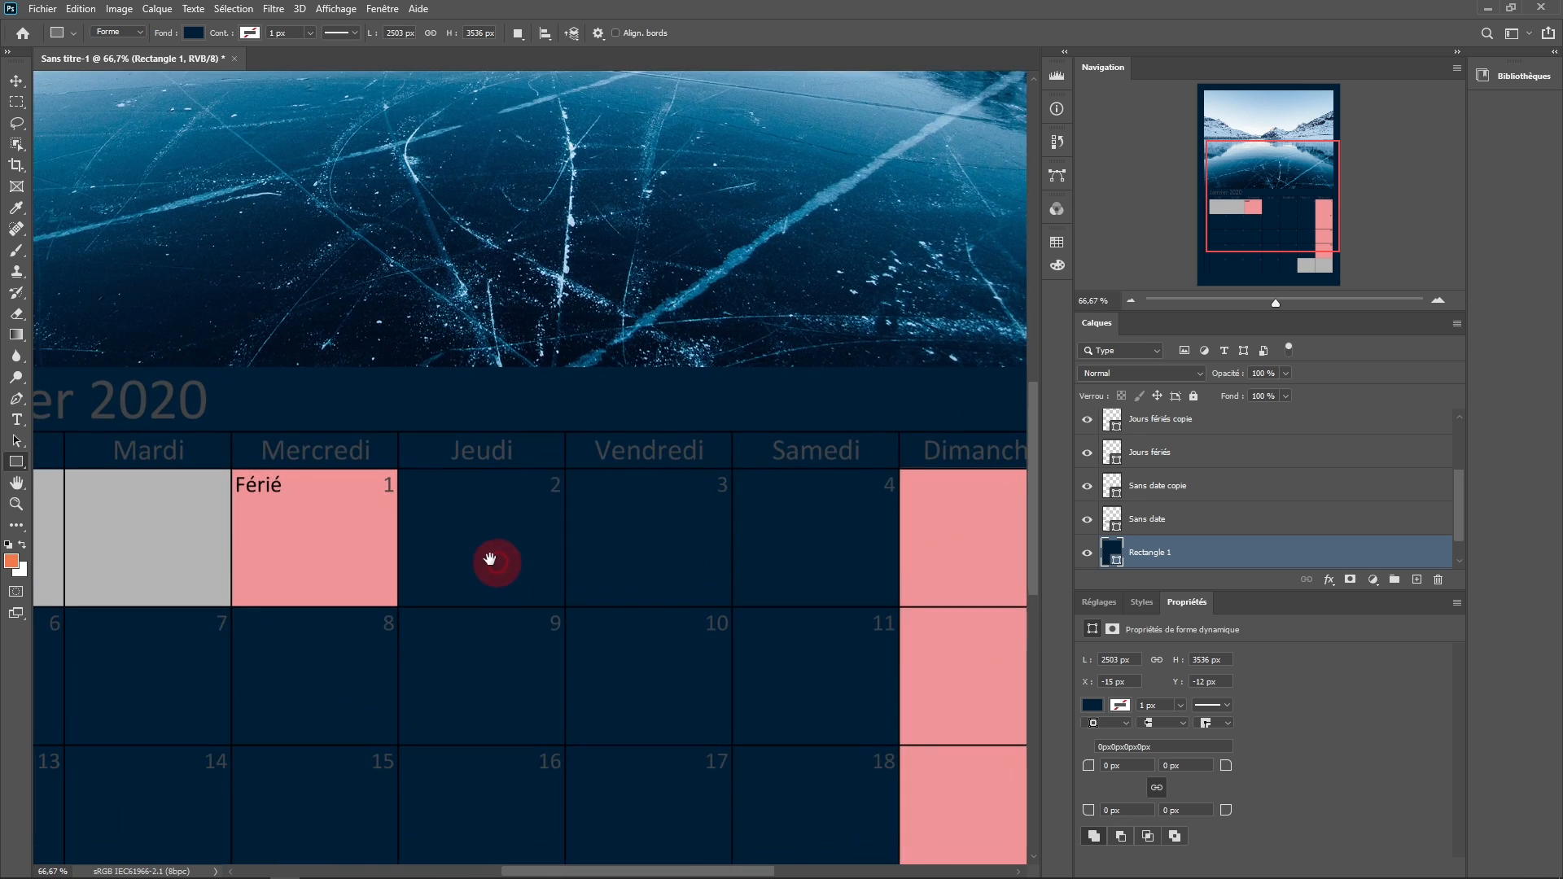
drag(489, 558, 736, 517)
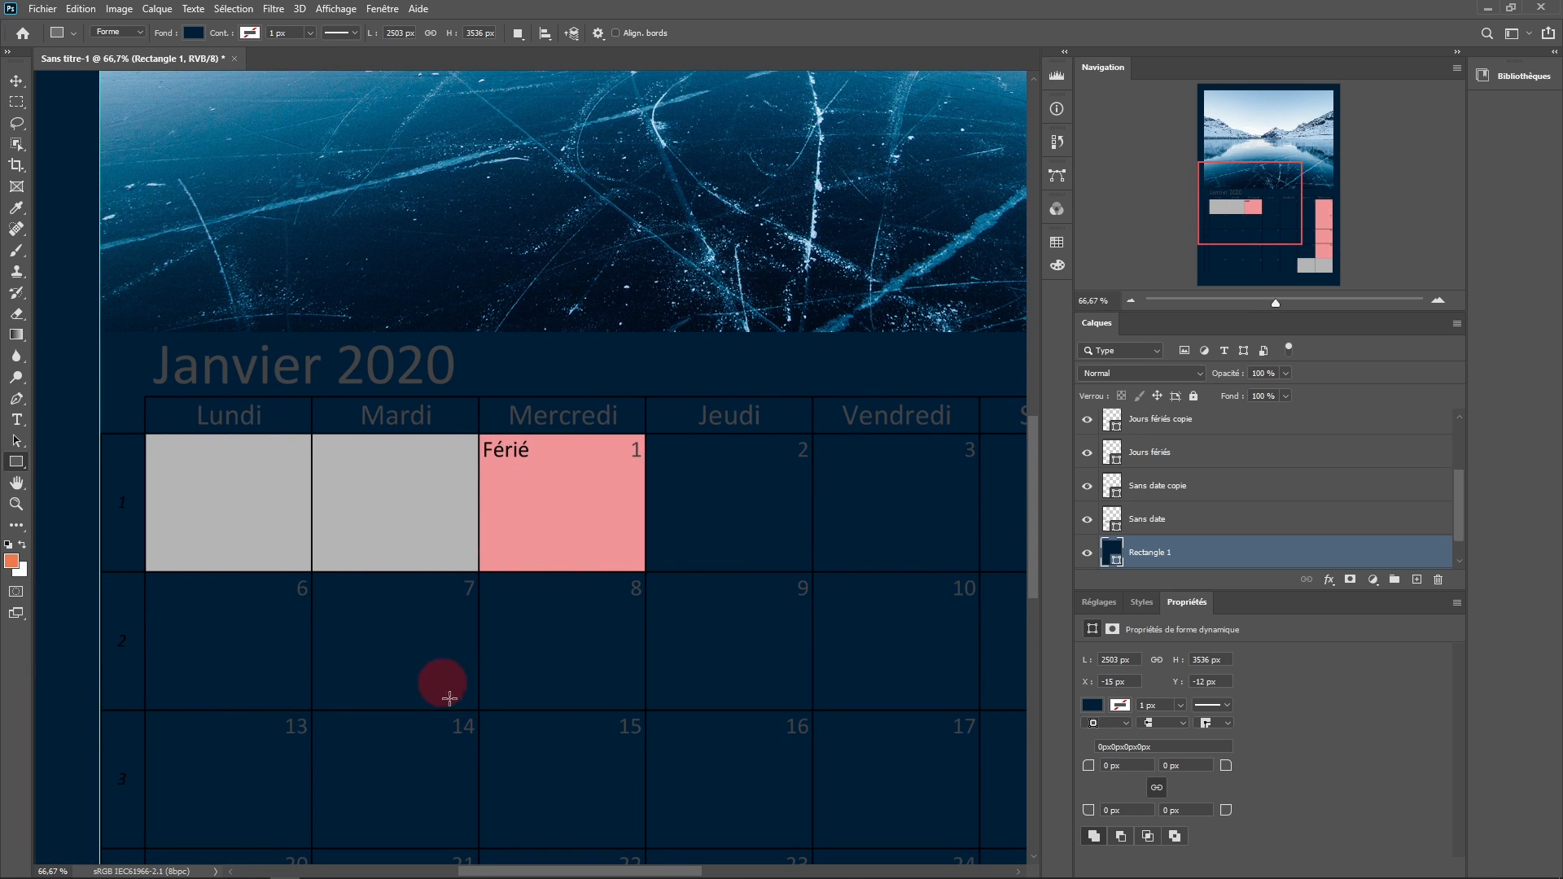
scroll(525, 654, down, 2)
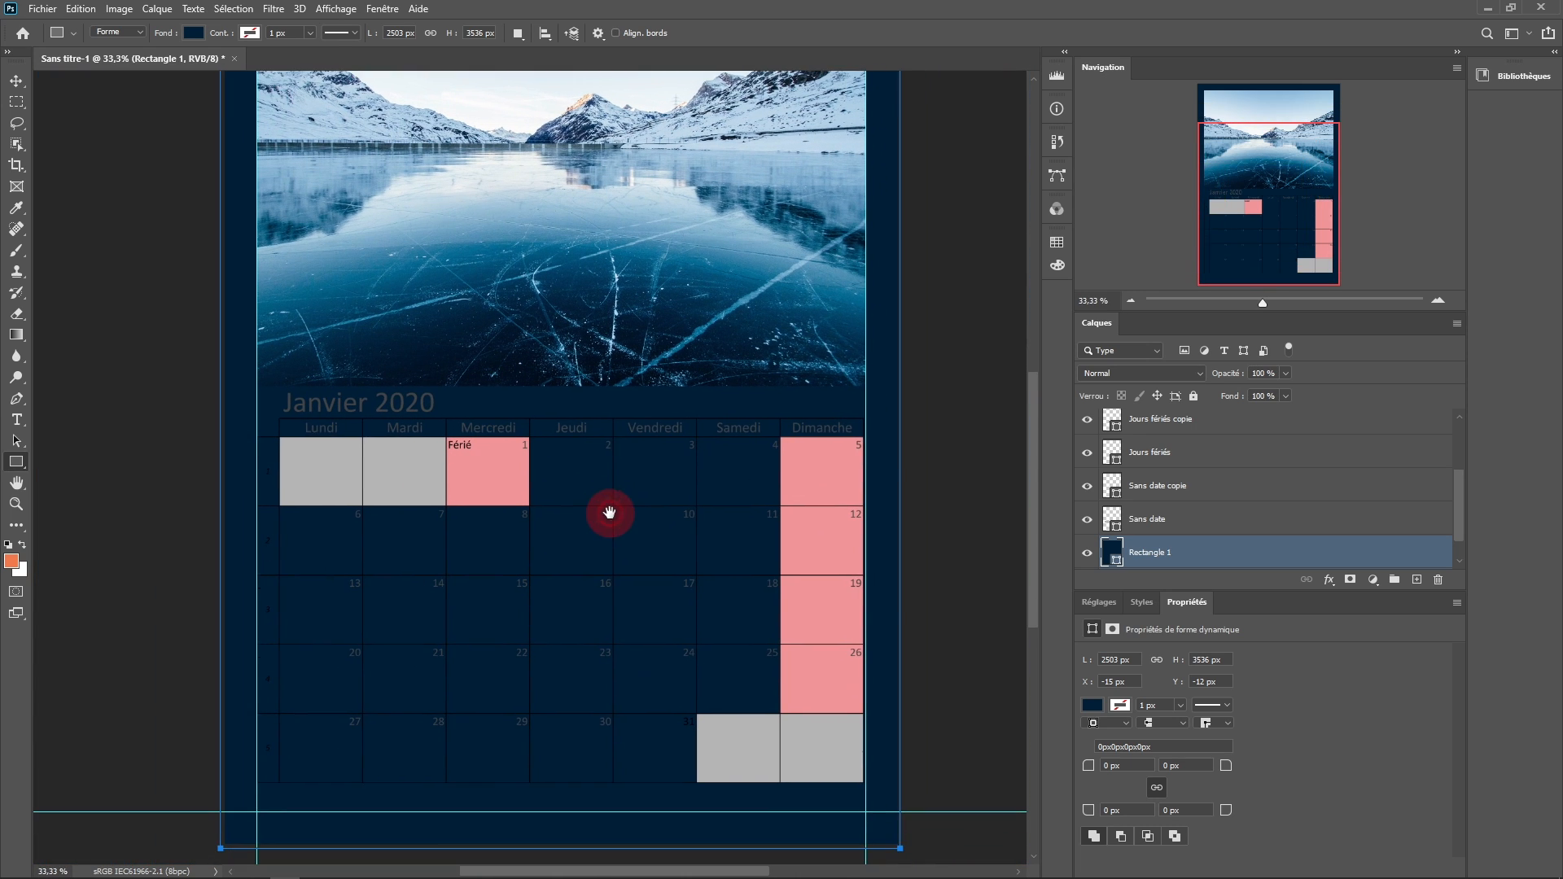
scroll(1222, 521, up, 2)
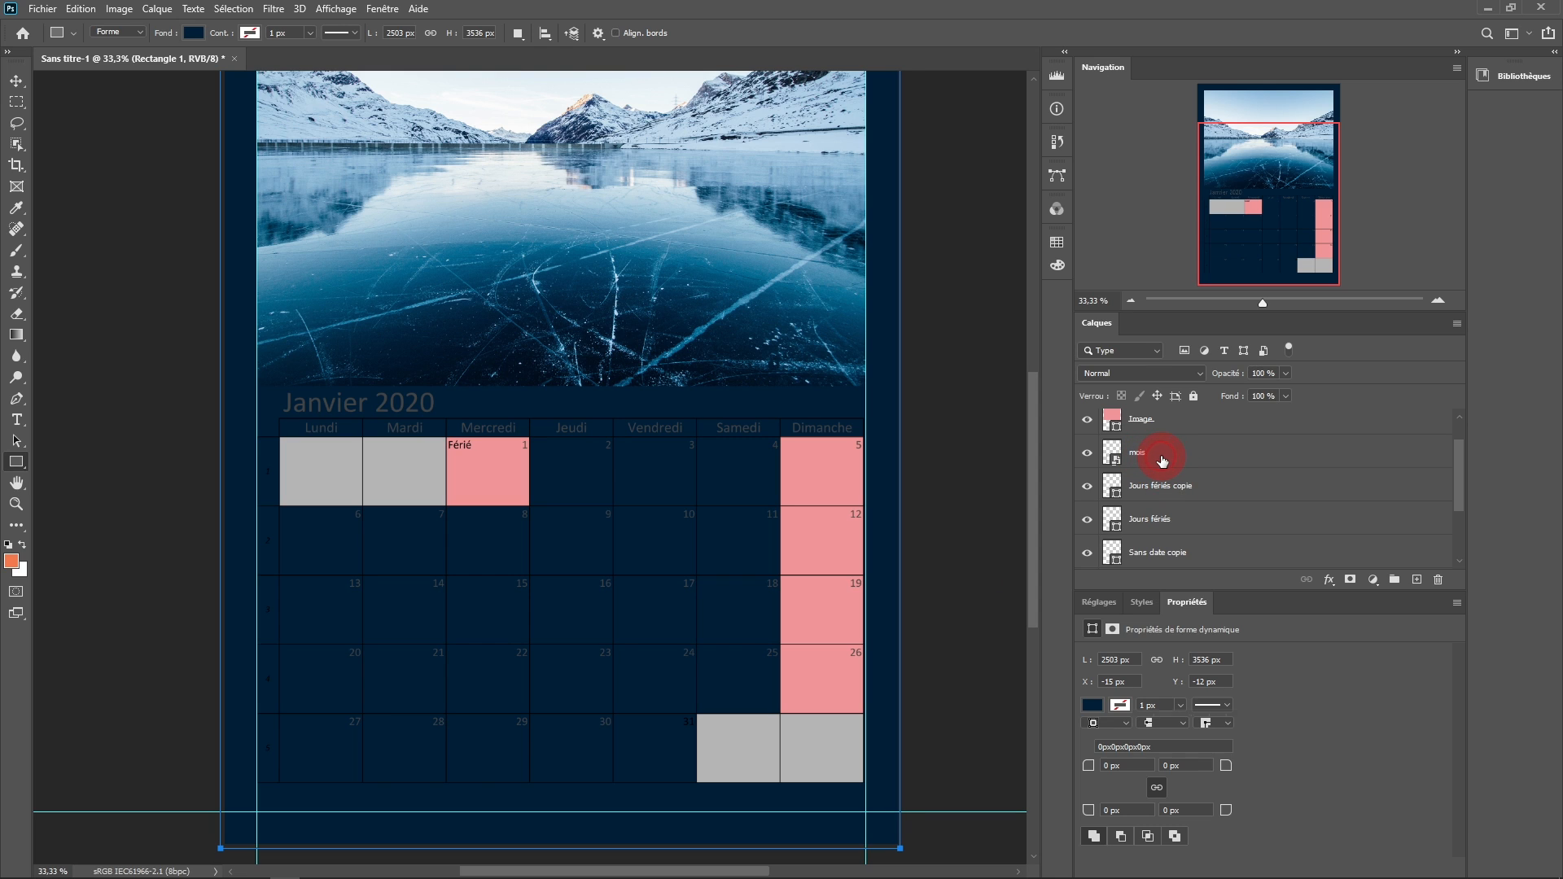
click(1162, 461)
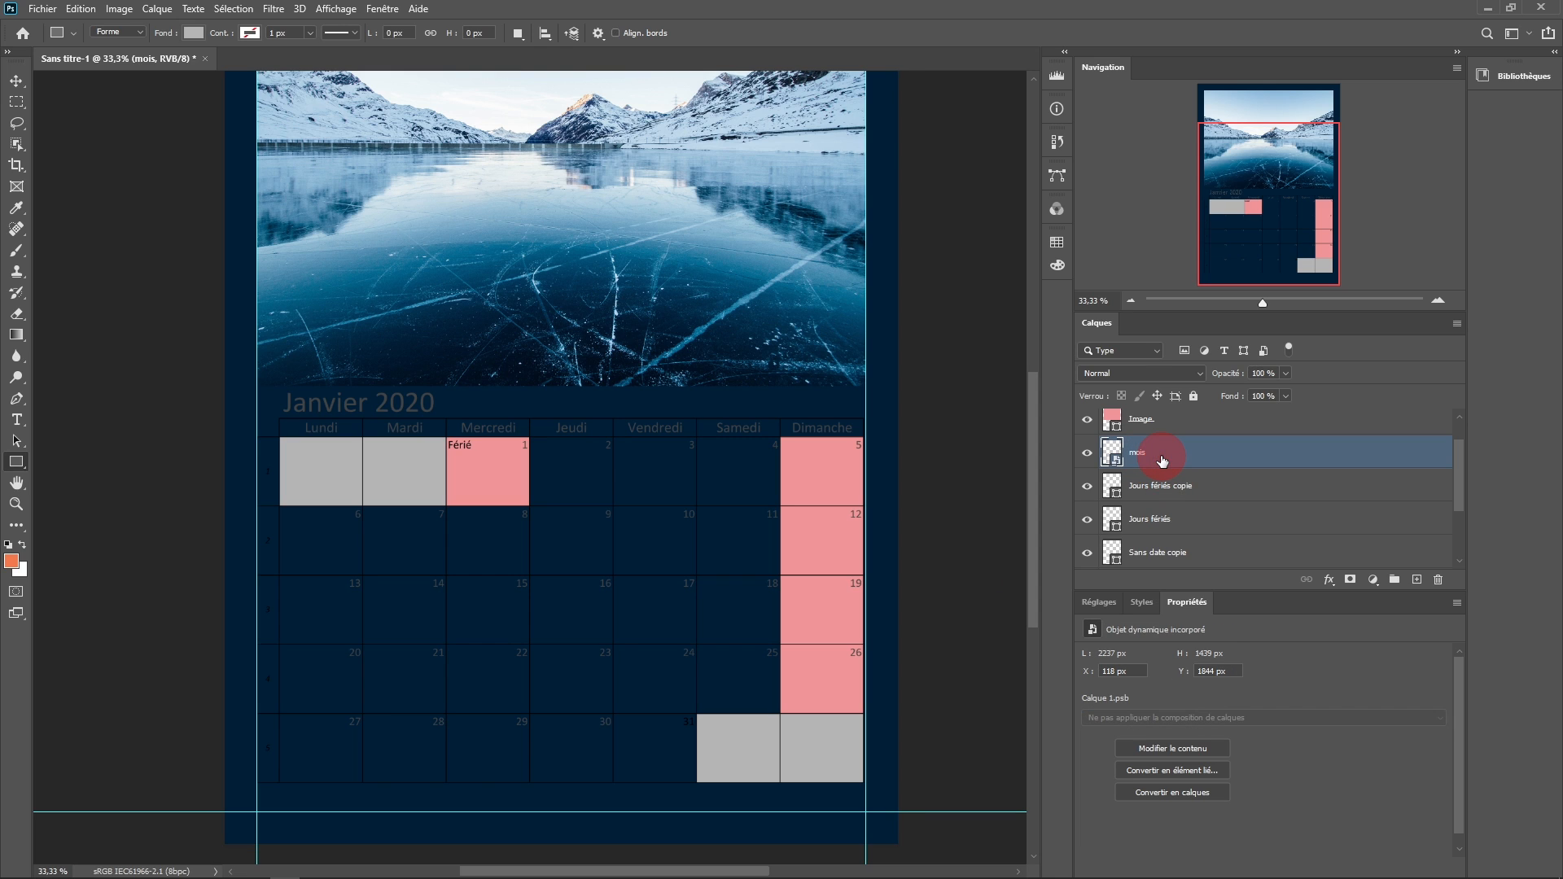
click(1373, 578)
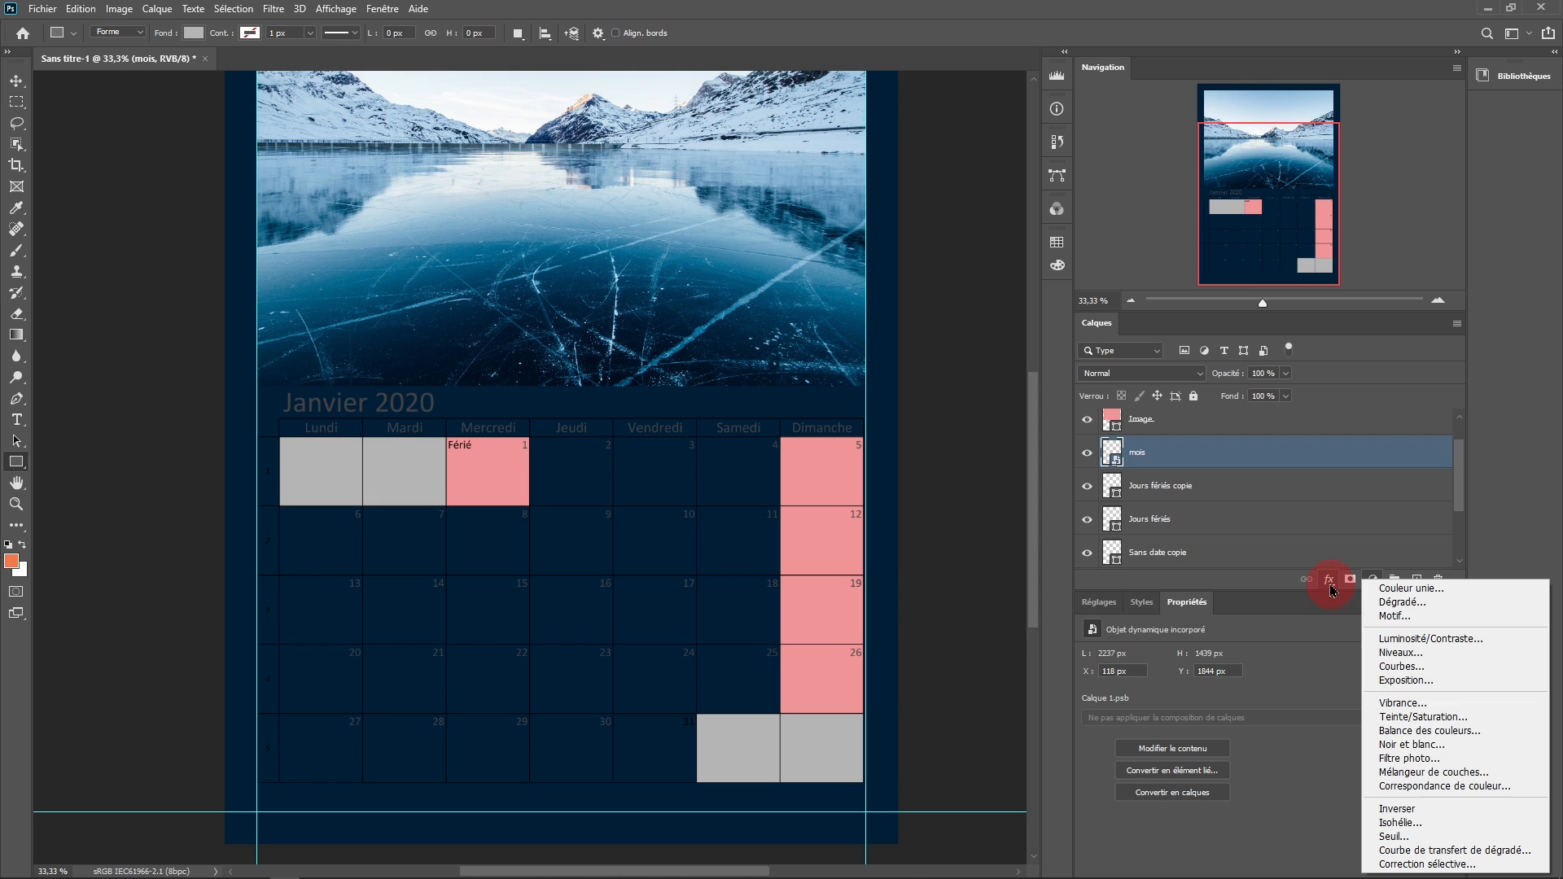
click(1412, 597)
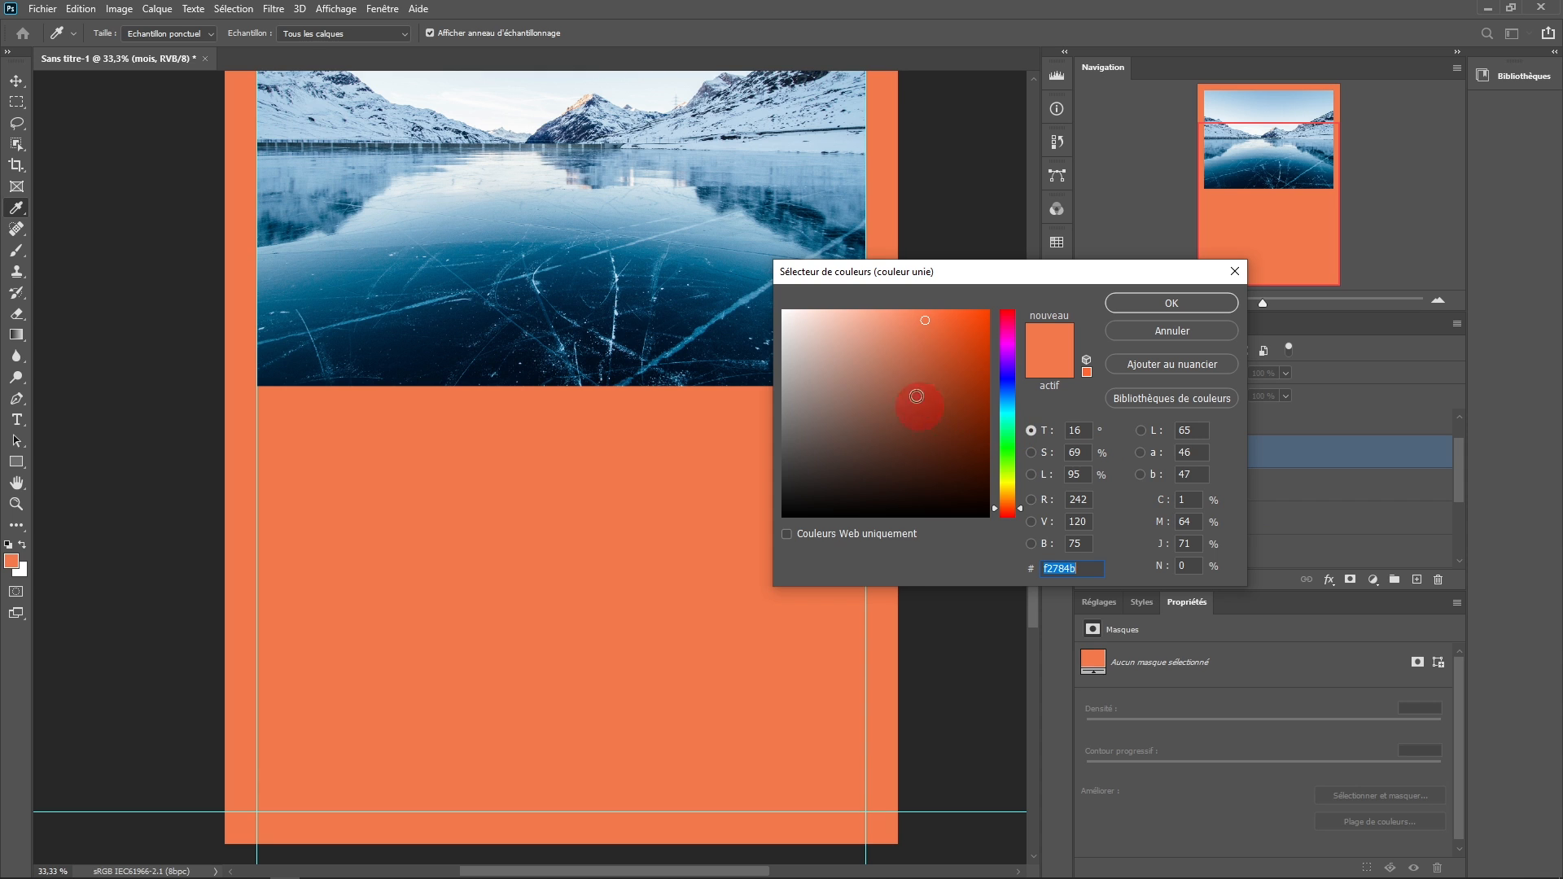
drag(917, 395, 778, 307)
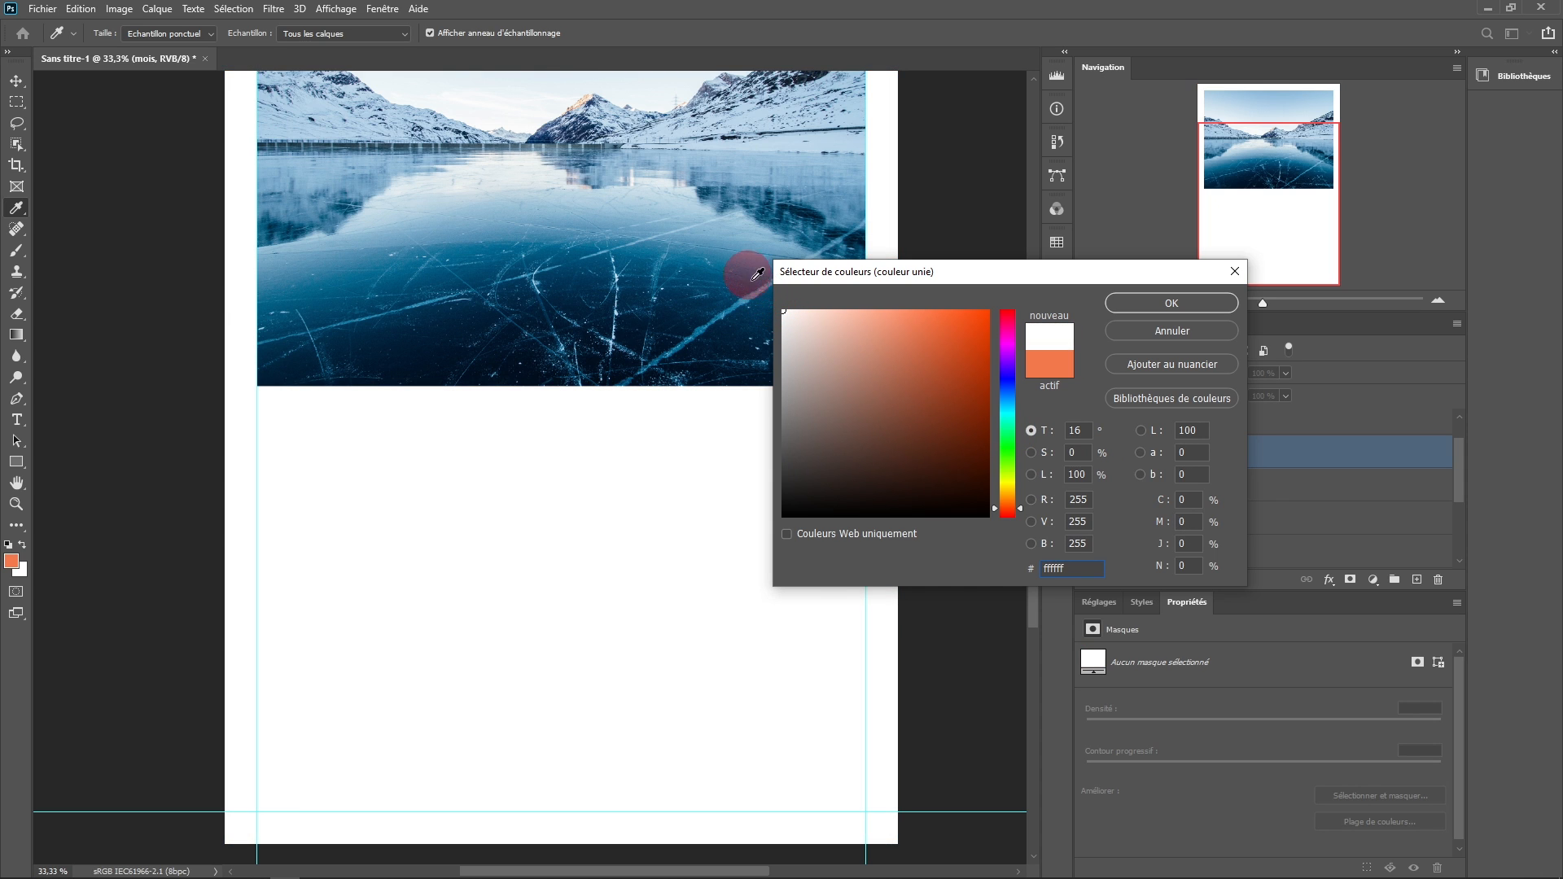
click(1156, 304)
Clip the white fill layer to the "mois" layer so it colors only the calendar text and grid lines.
click(1203, 452)
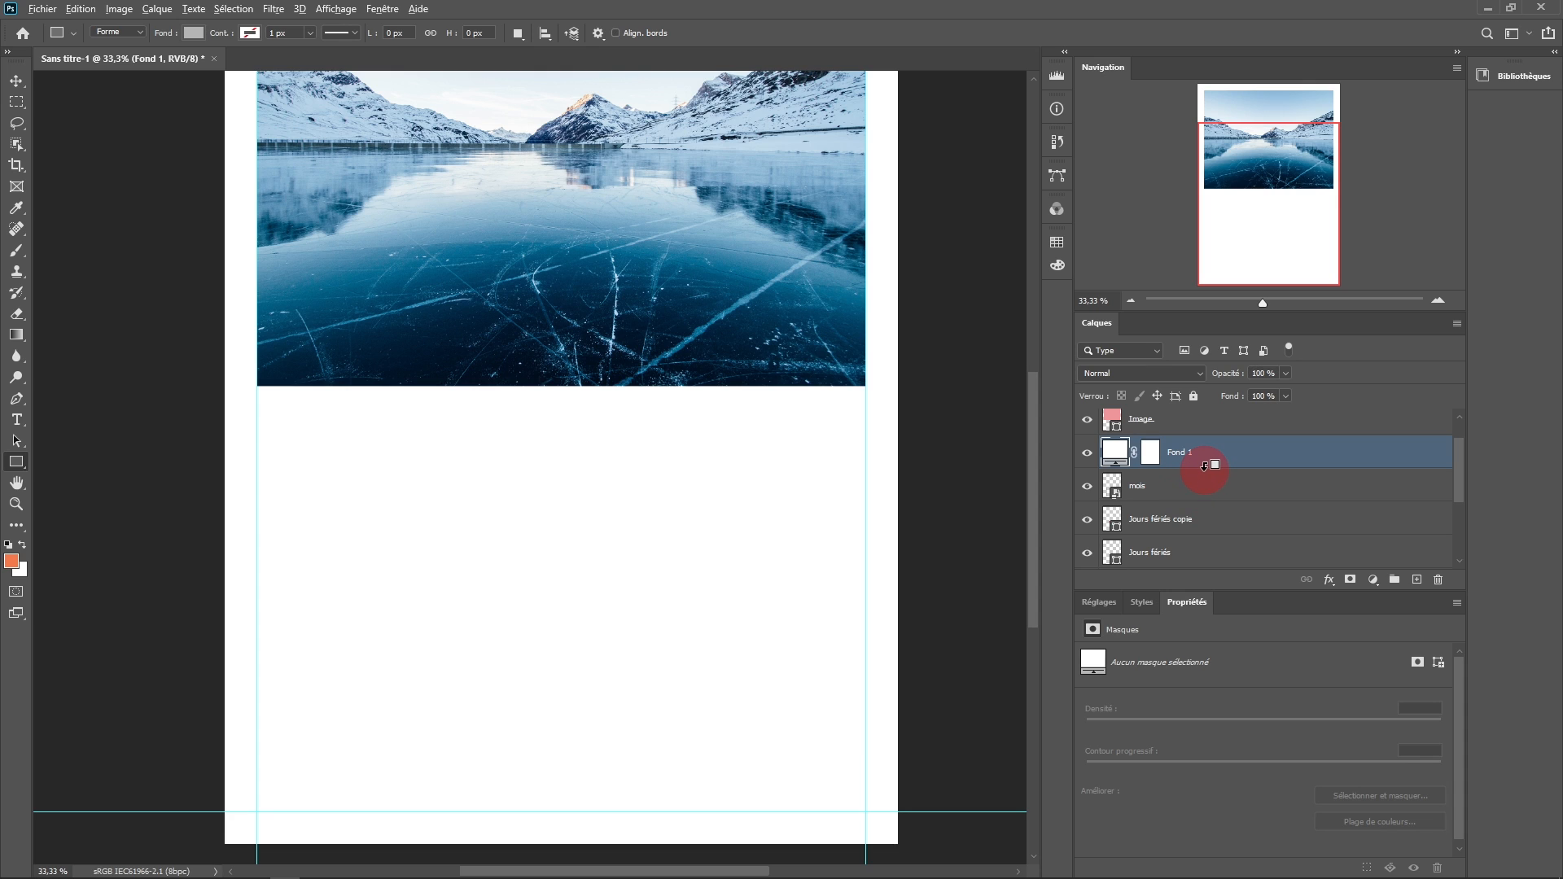
alt+click(1205, 464)
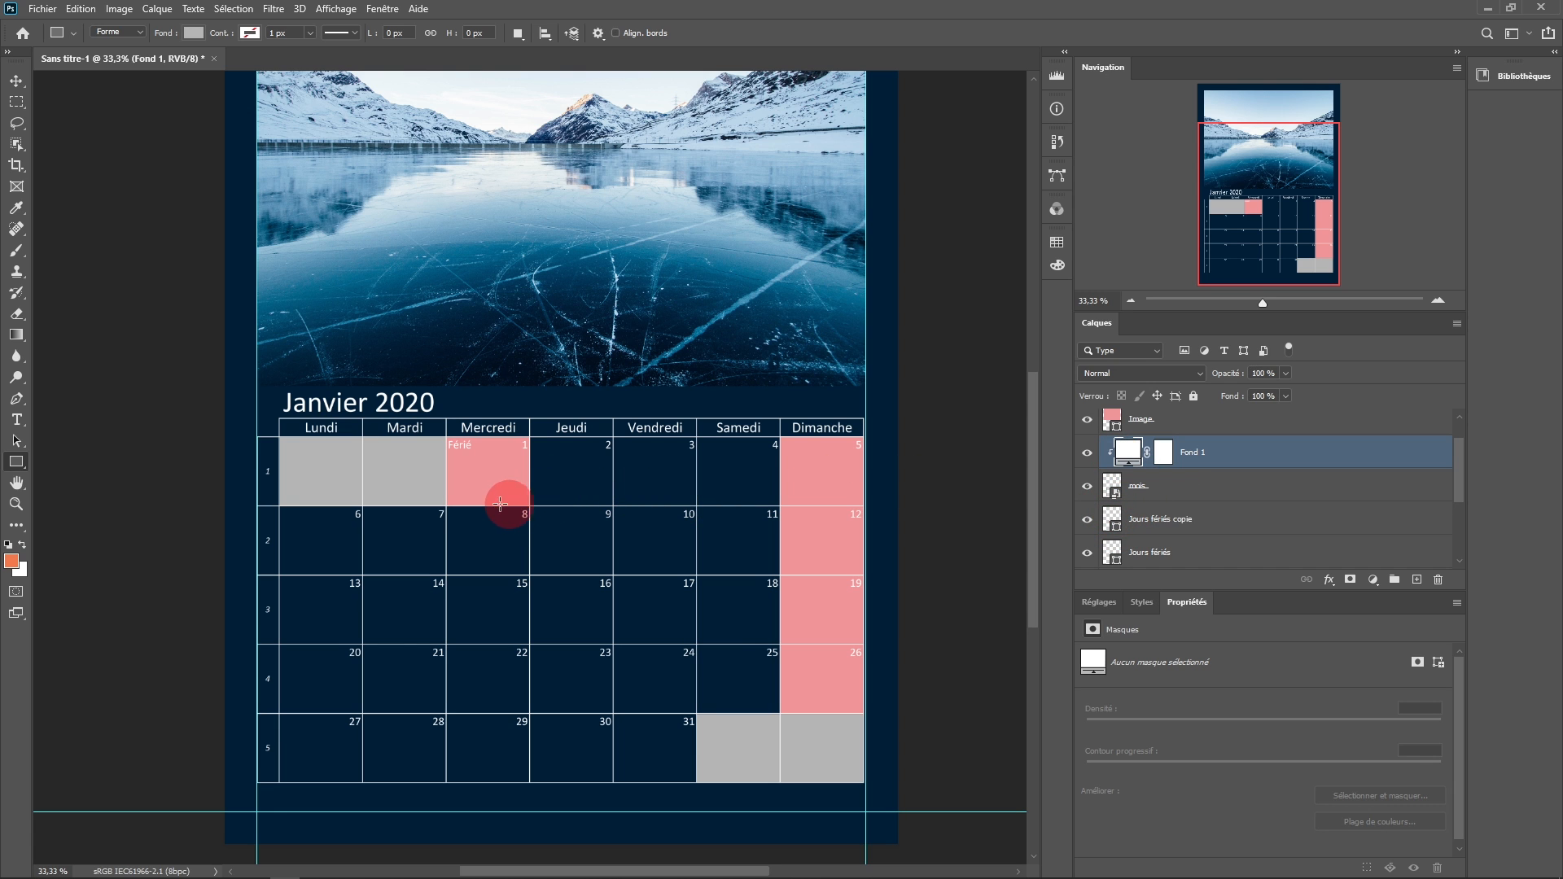
click(477, 471)
click(487, 466)
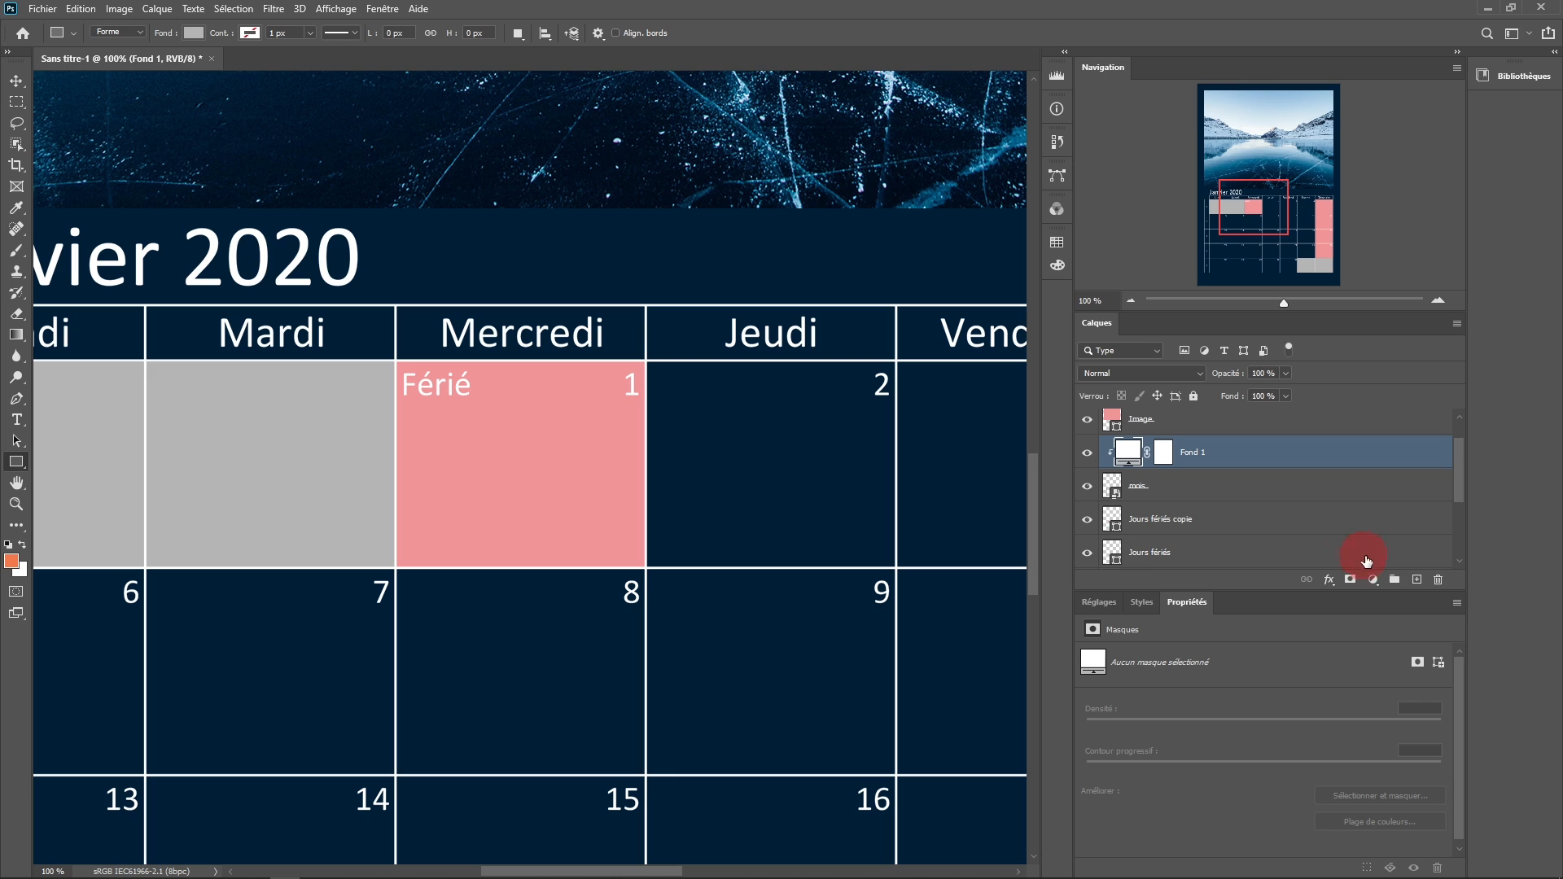
Add a black (000000) solid color fill layer directly above the white fill layer.
click(1373, 580)
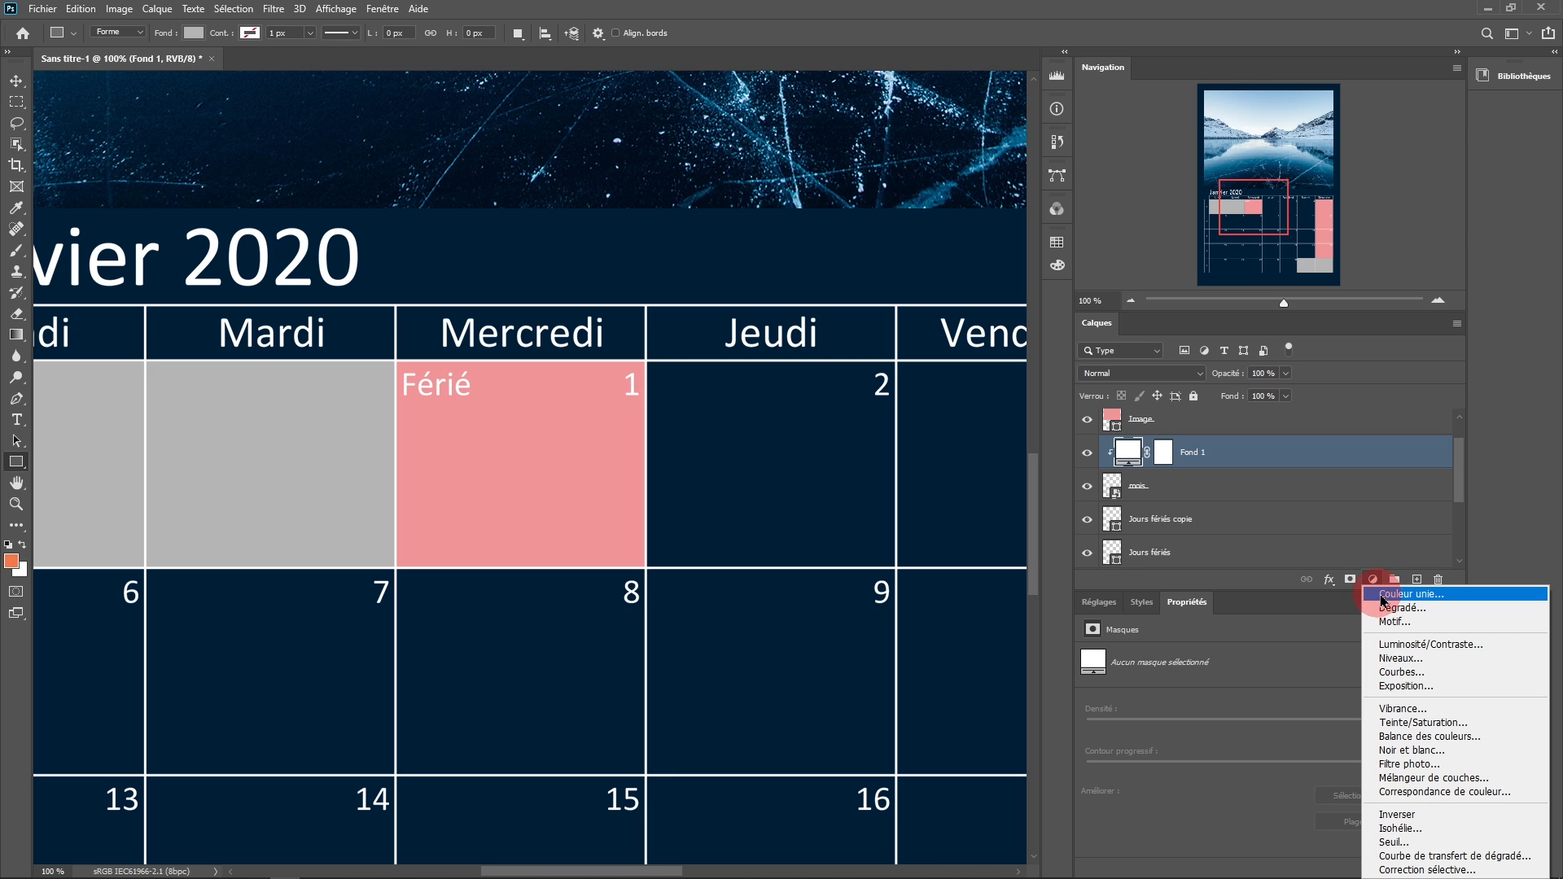
click(1398, 596)
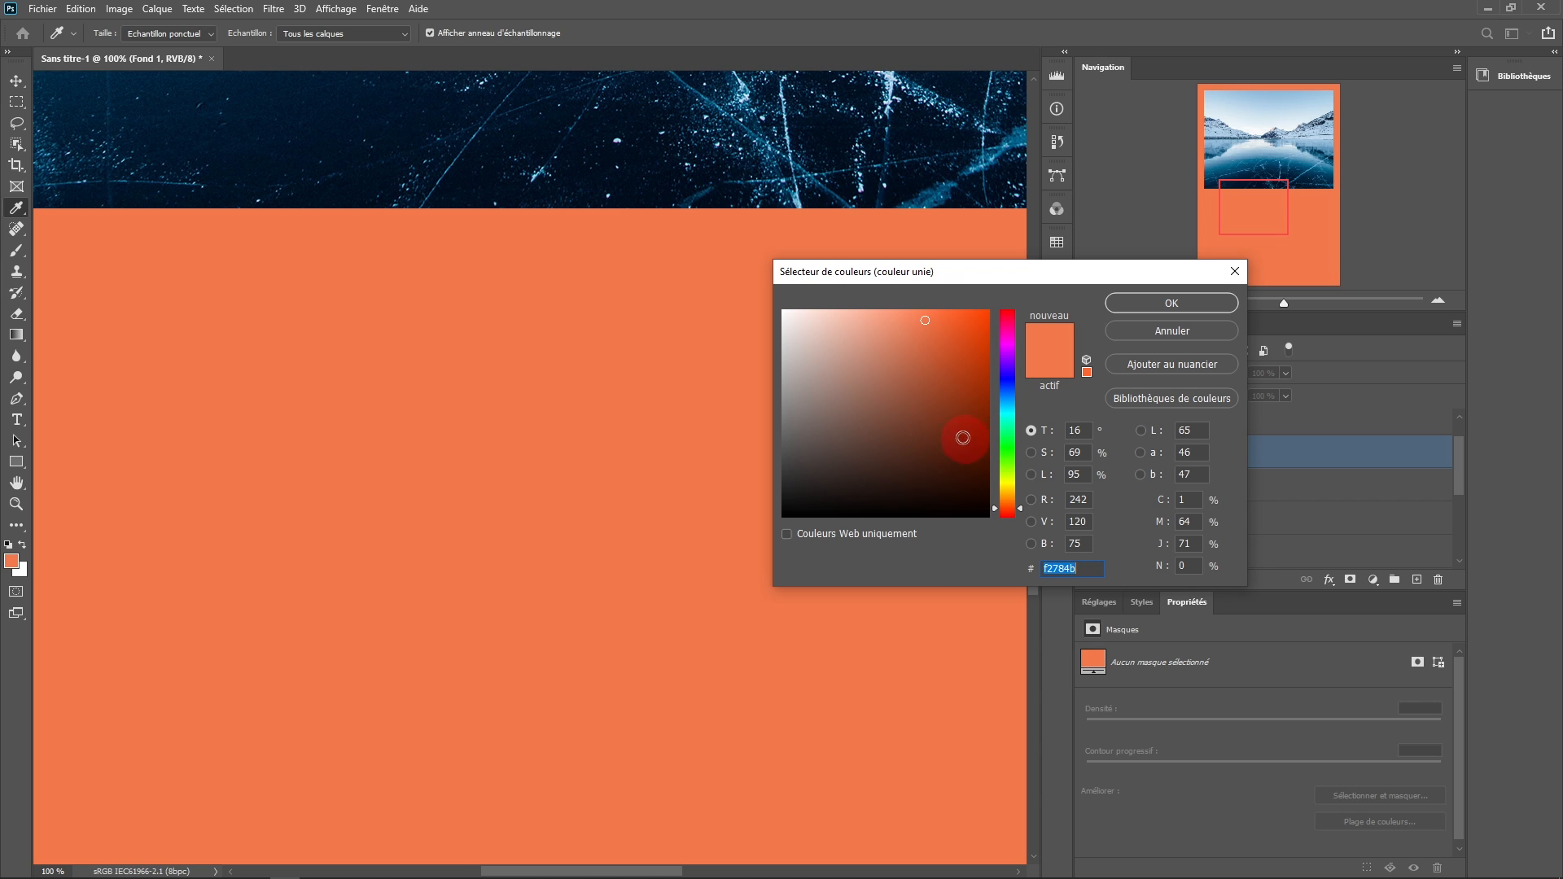
drag(925, 377, 997, 541)
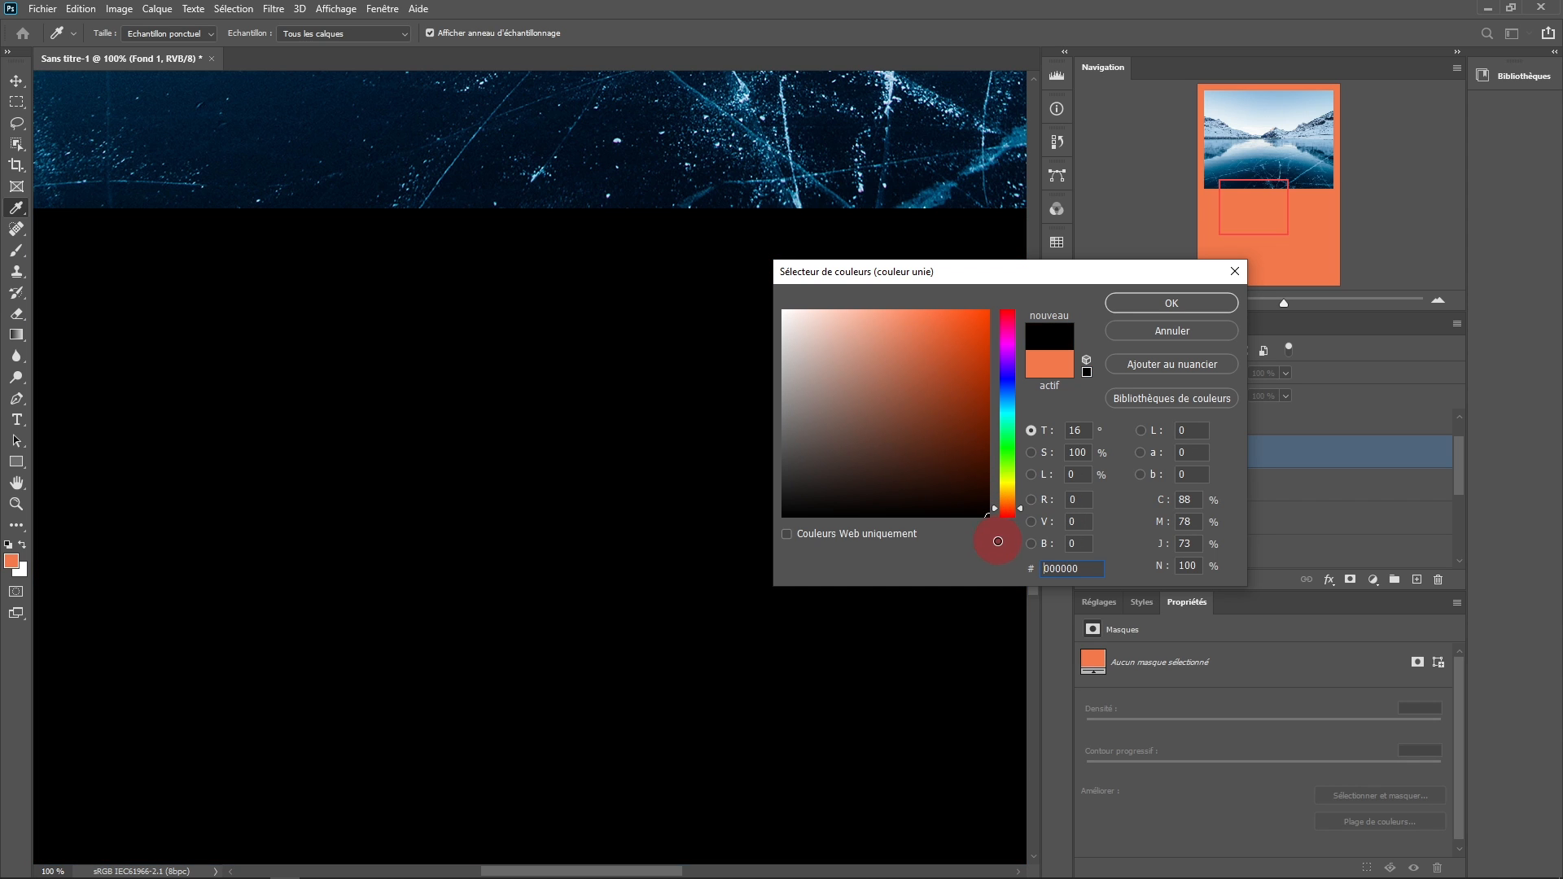
click(1156, 304)
Invert the black fill layer's mask so the black is hidden everywhere.
click(1151, 454)
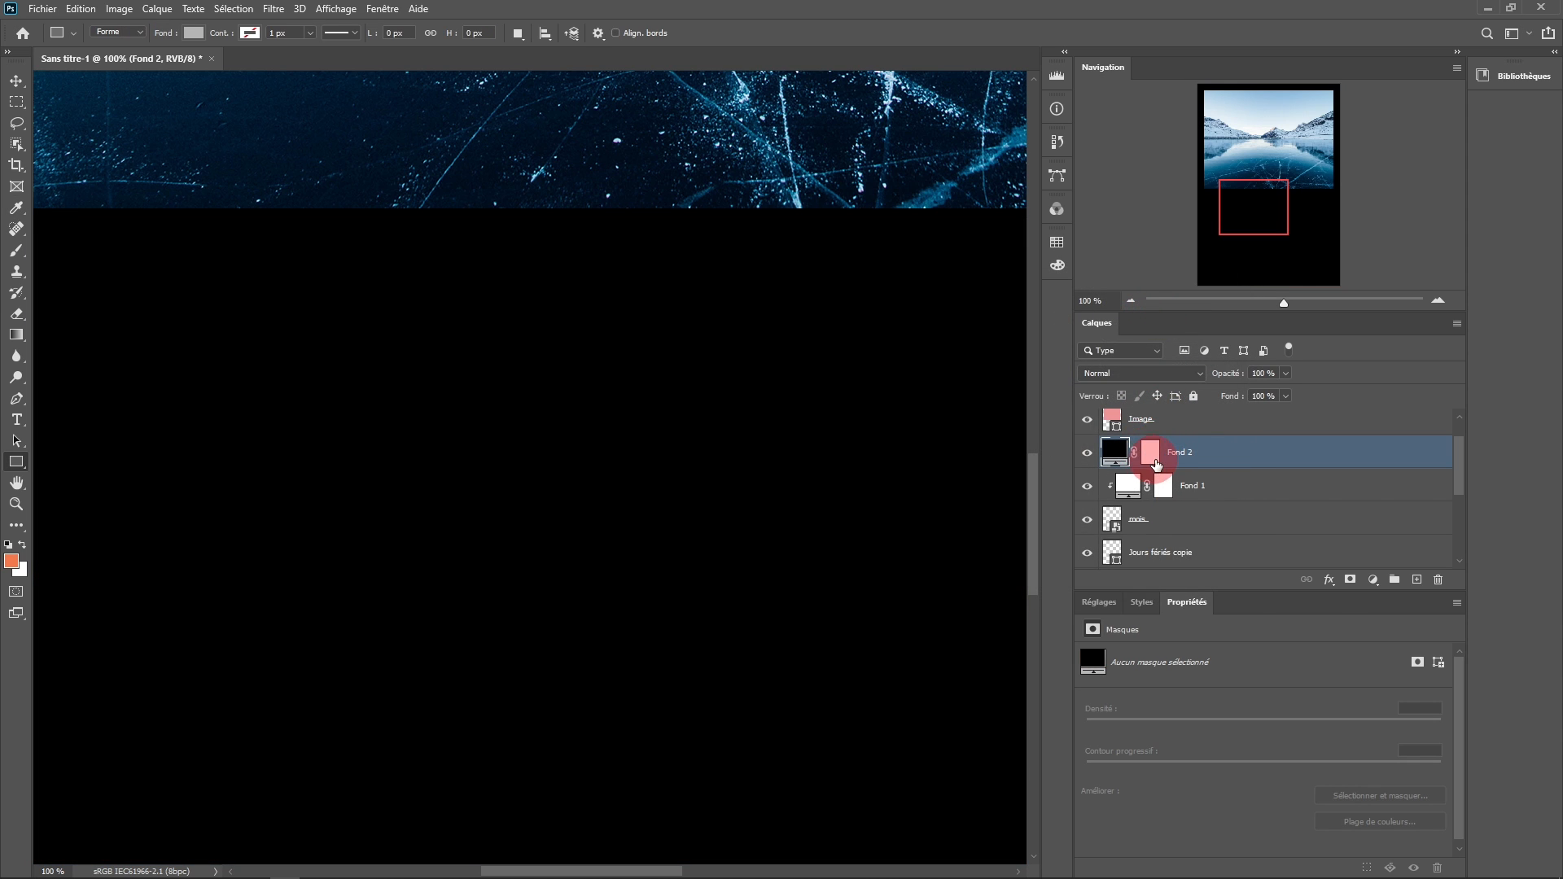
click(1153, 453)
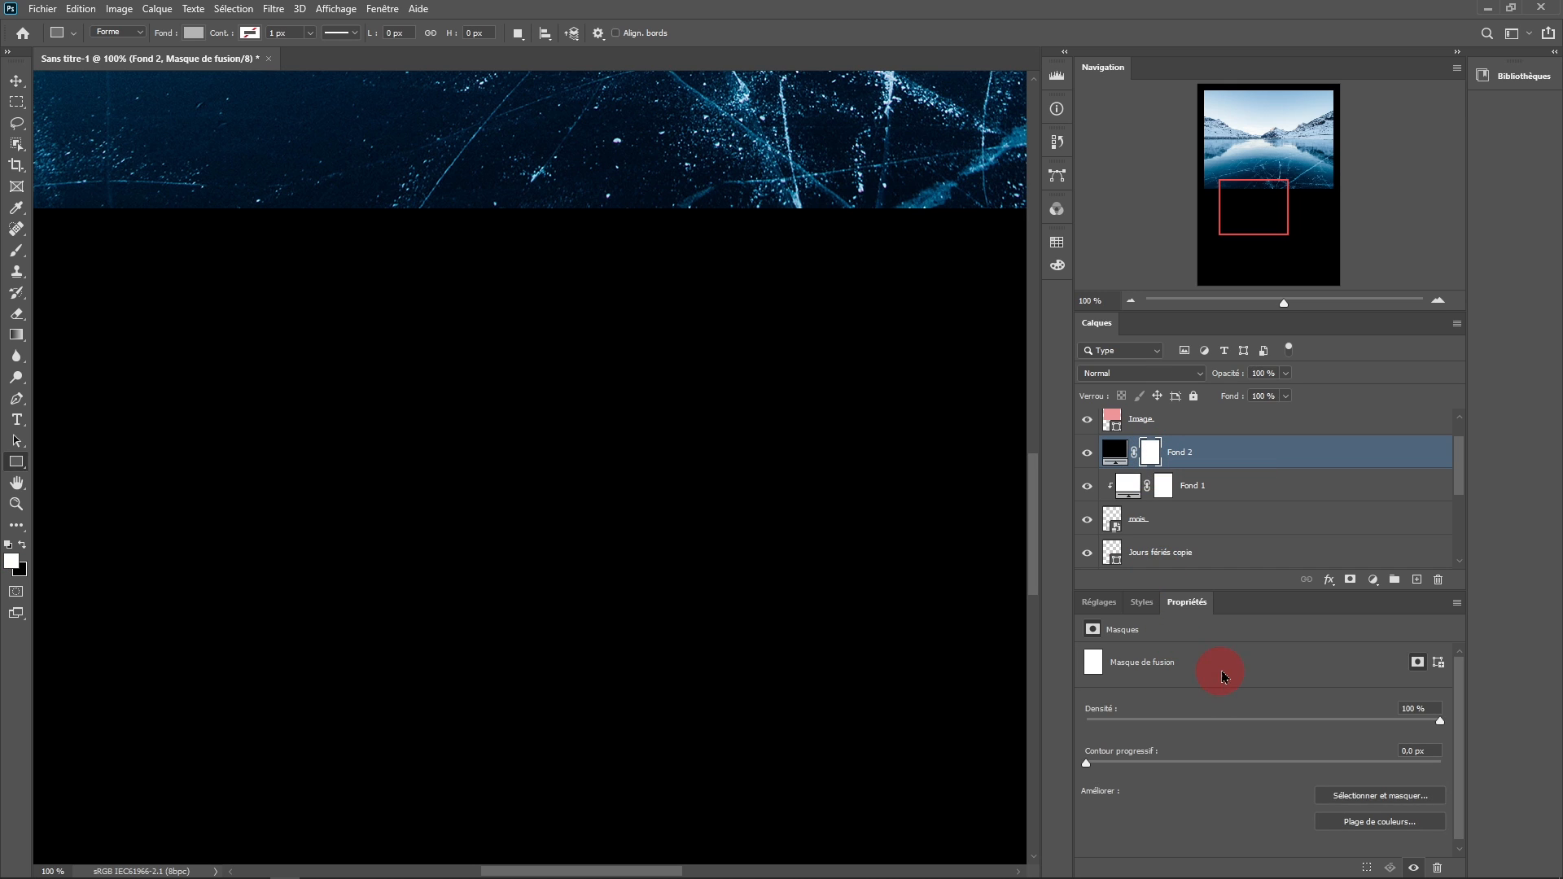
scroll(1352, 747, down, 1)
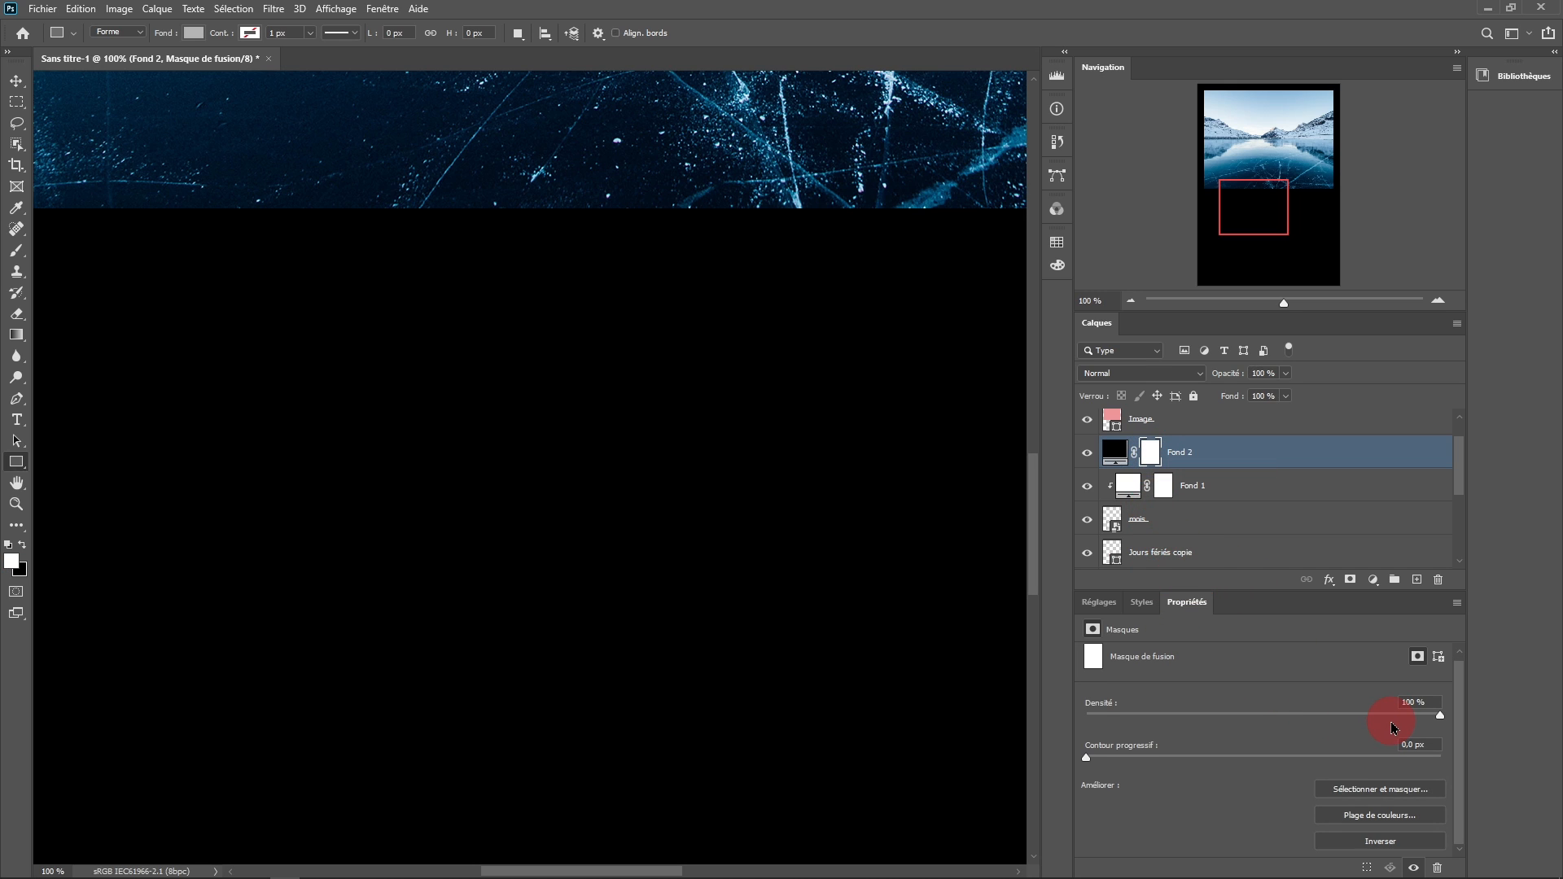
click(1359, 849)
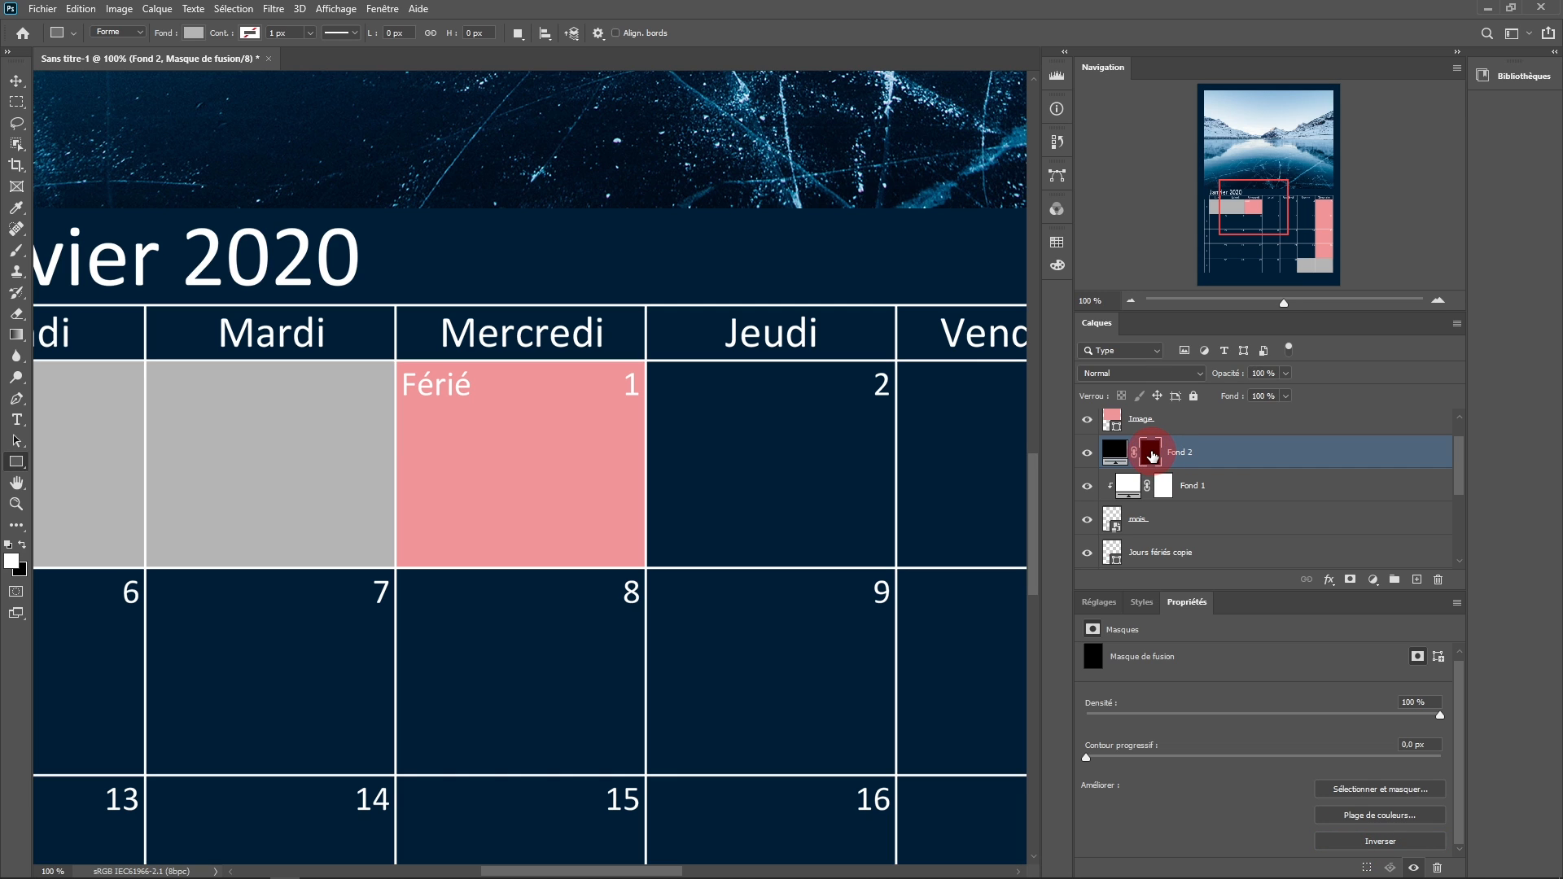
Set up a white Brush with 100% hardness and clip the black fill layer to the "mois" layer.
click(18, 256)
click(18, 252)
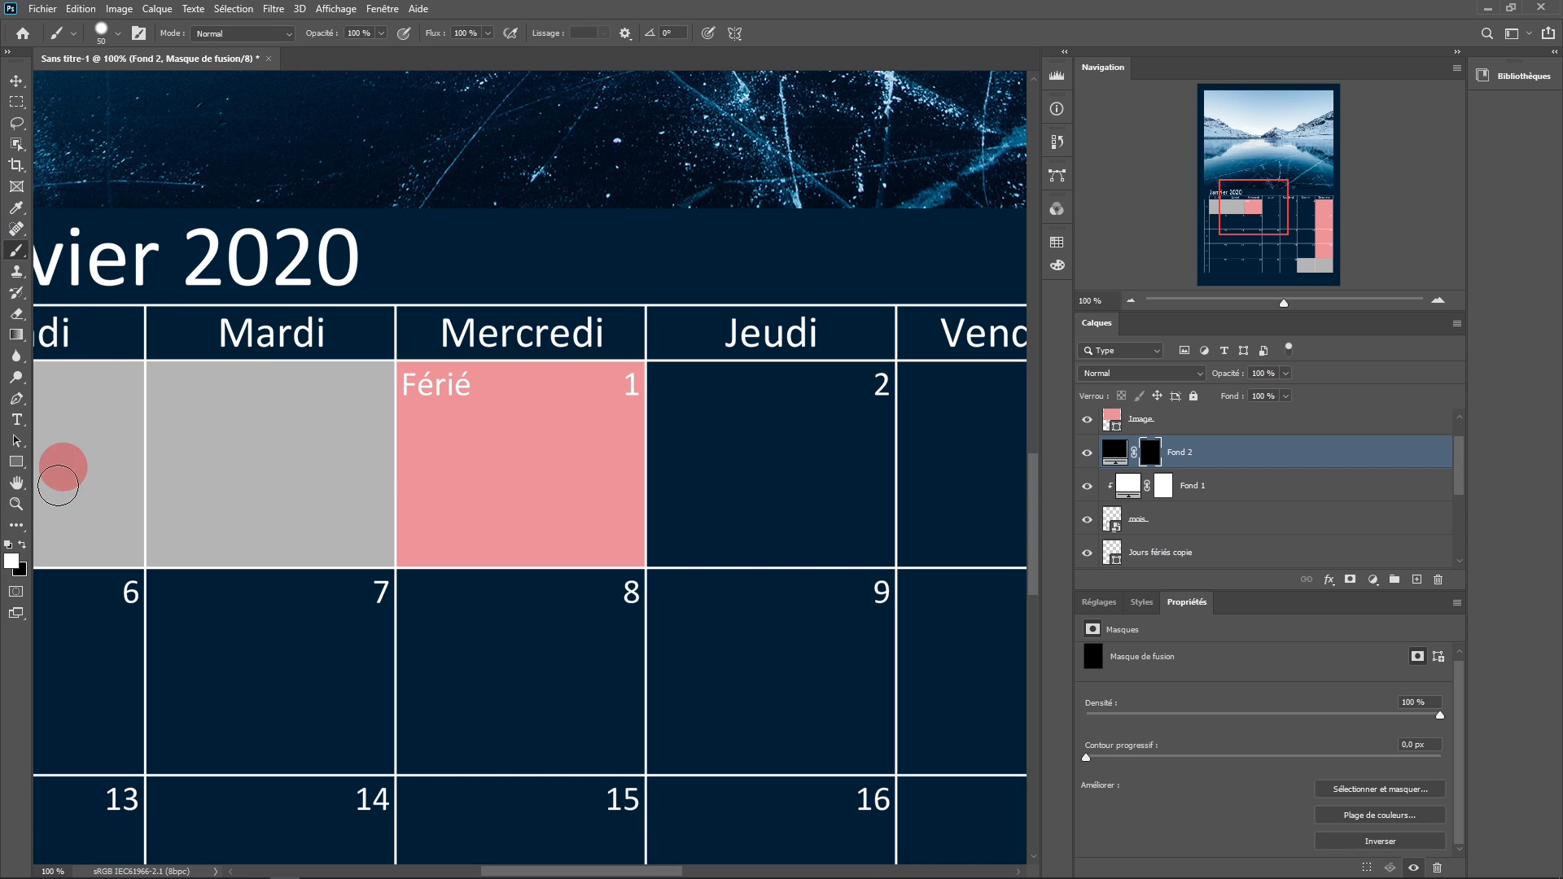
click(10, 549)
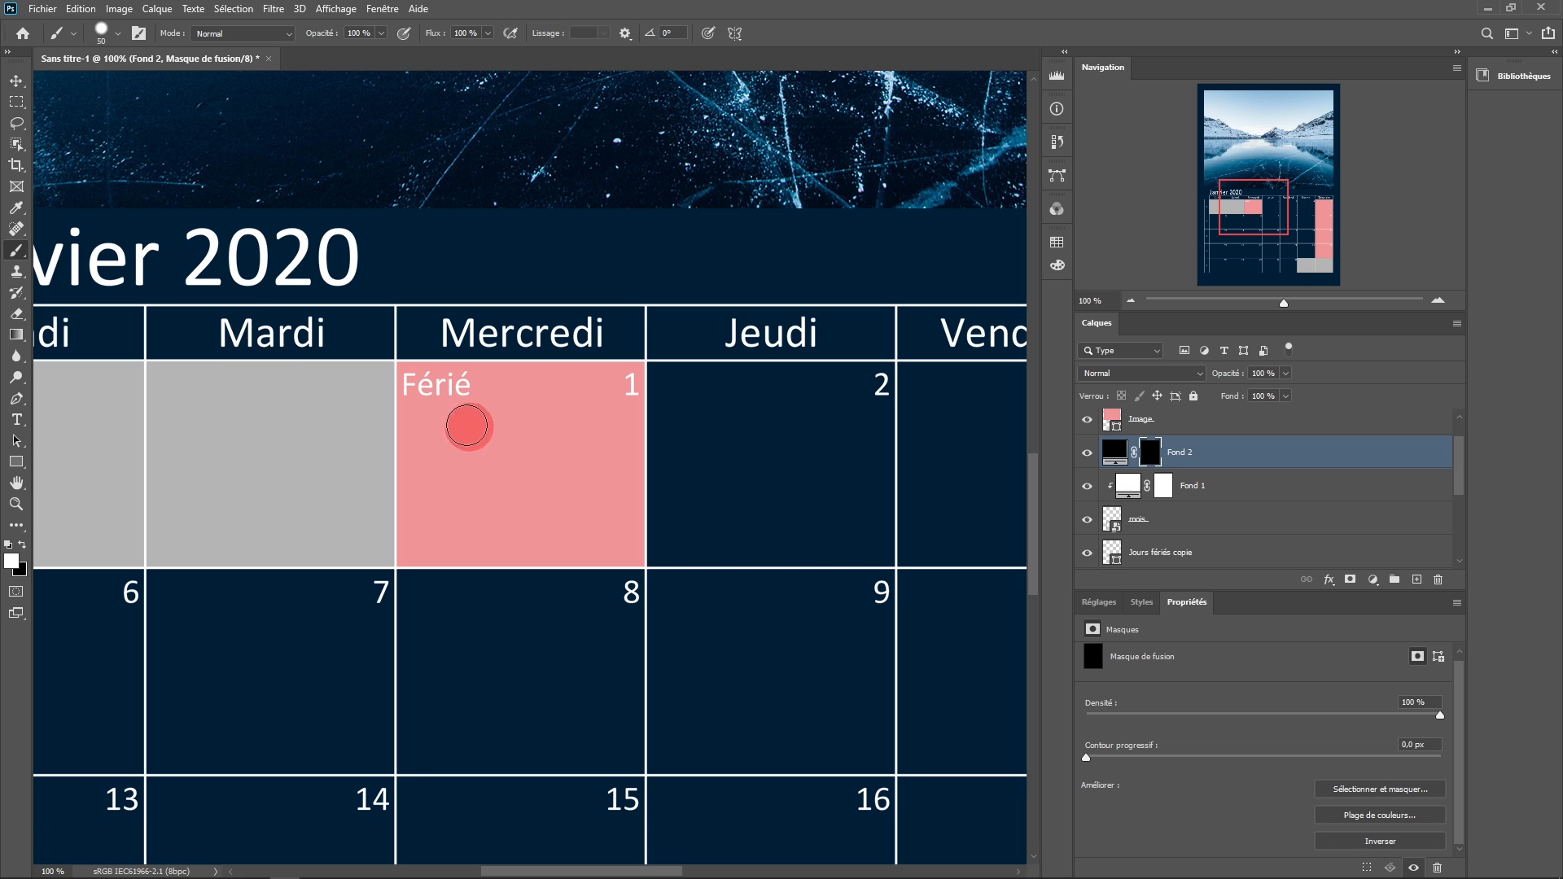
right_click(450, 418)
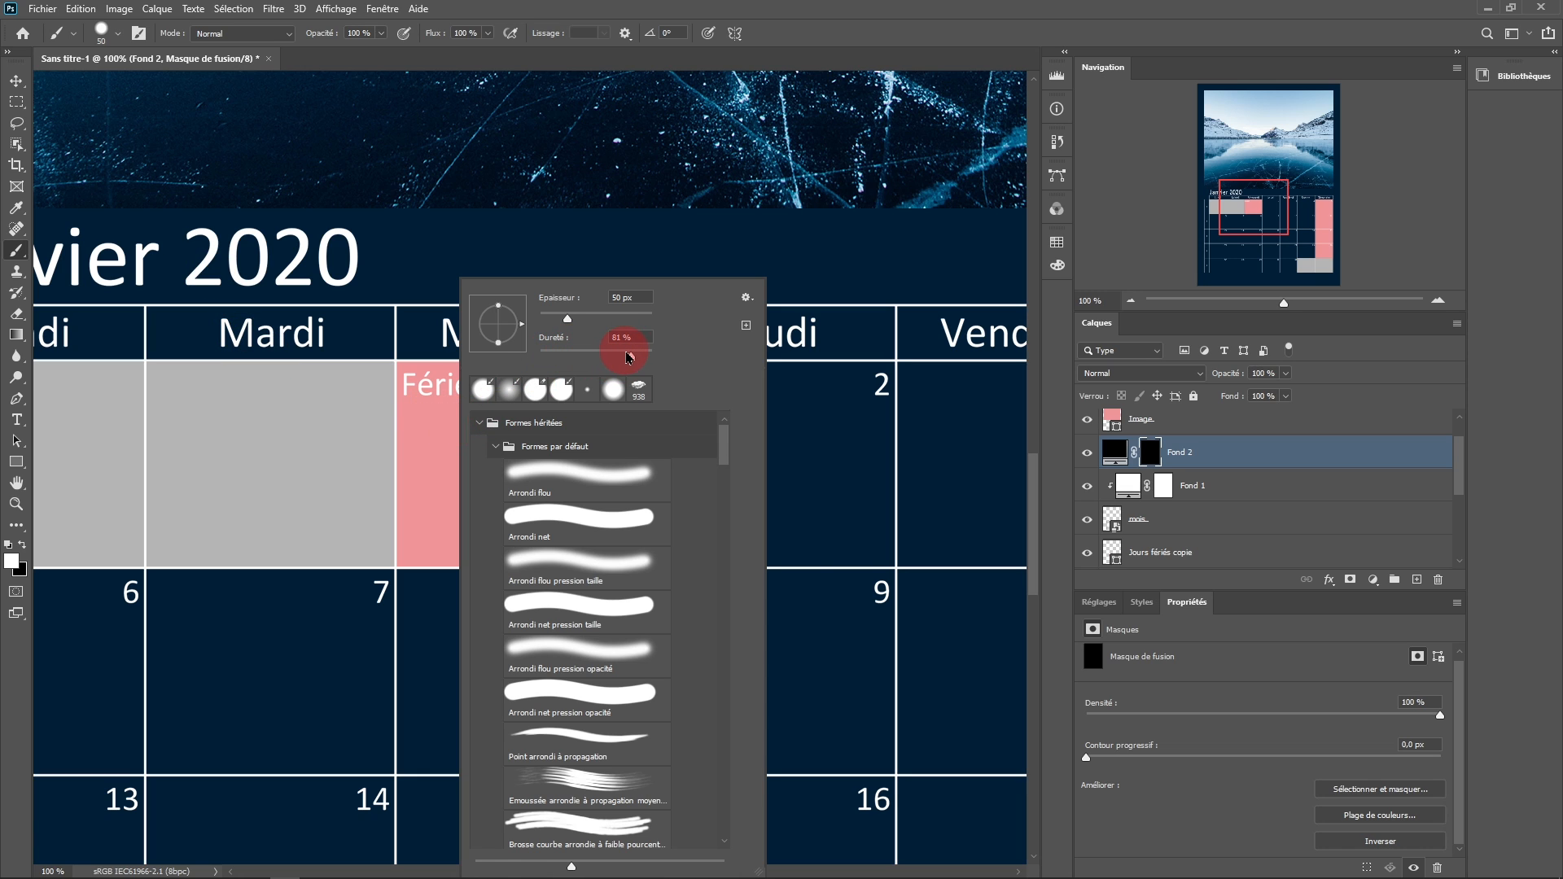
drag(629, 355, 681, 353)
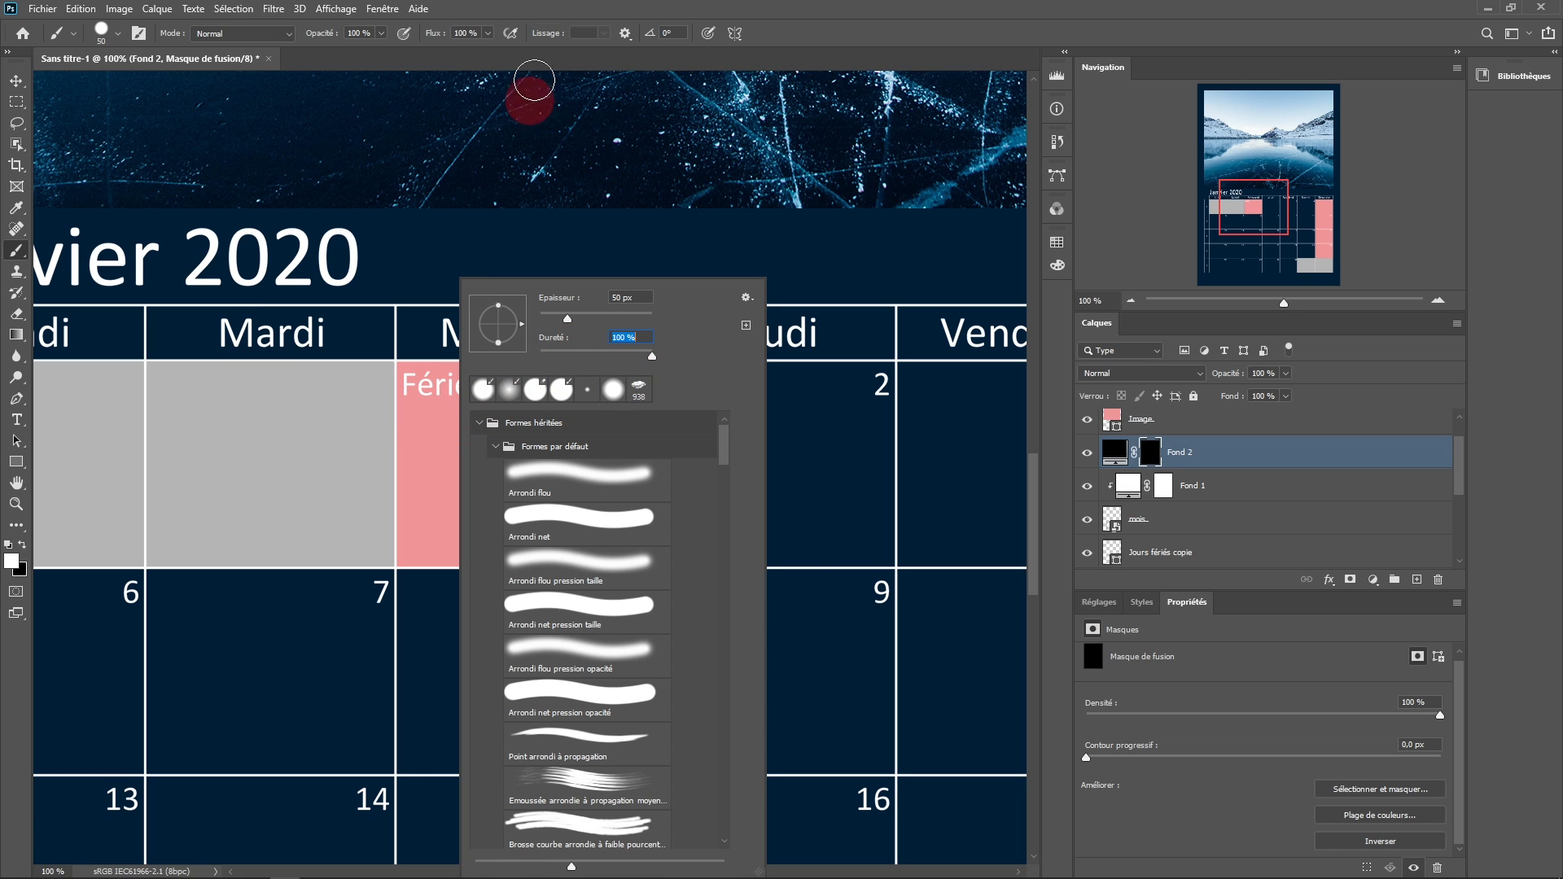
click(535, 7)
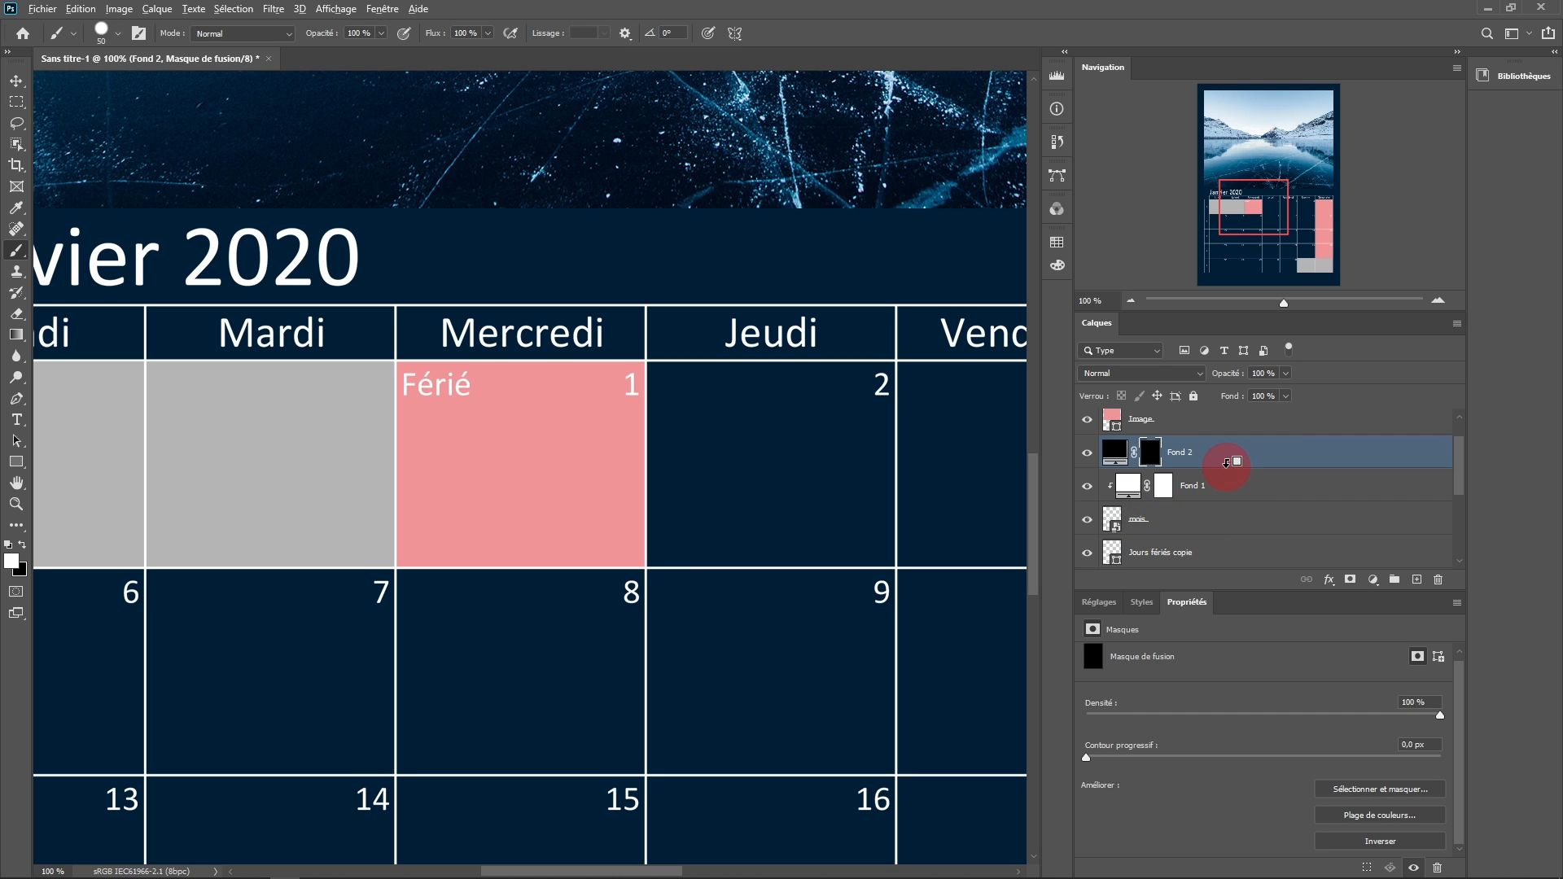
key(ctrl+alt+g)
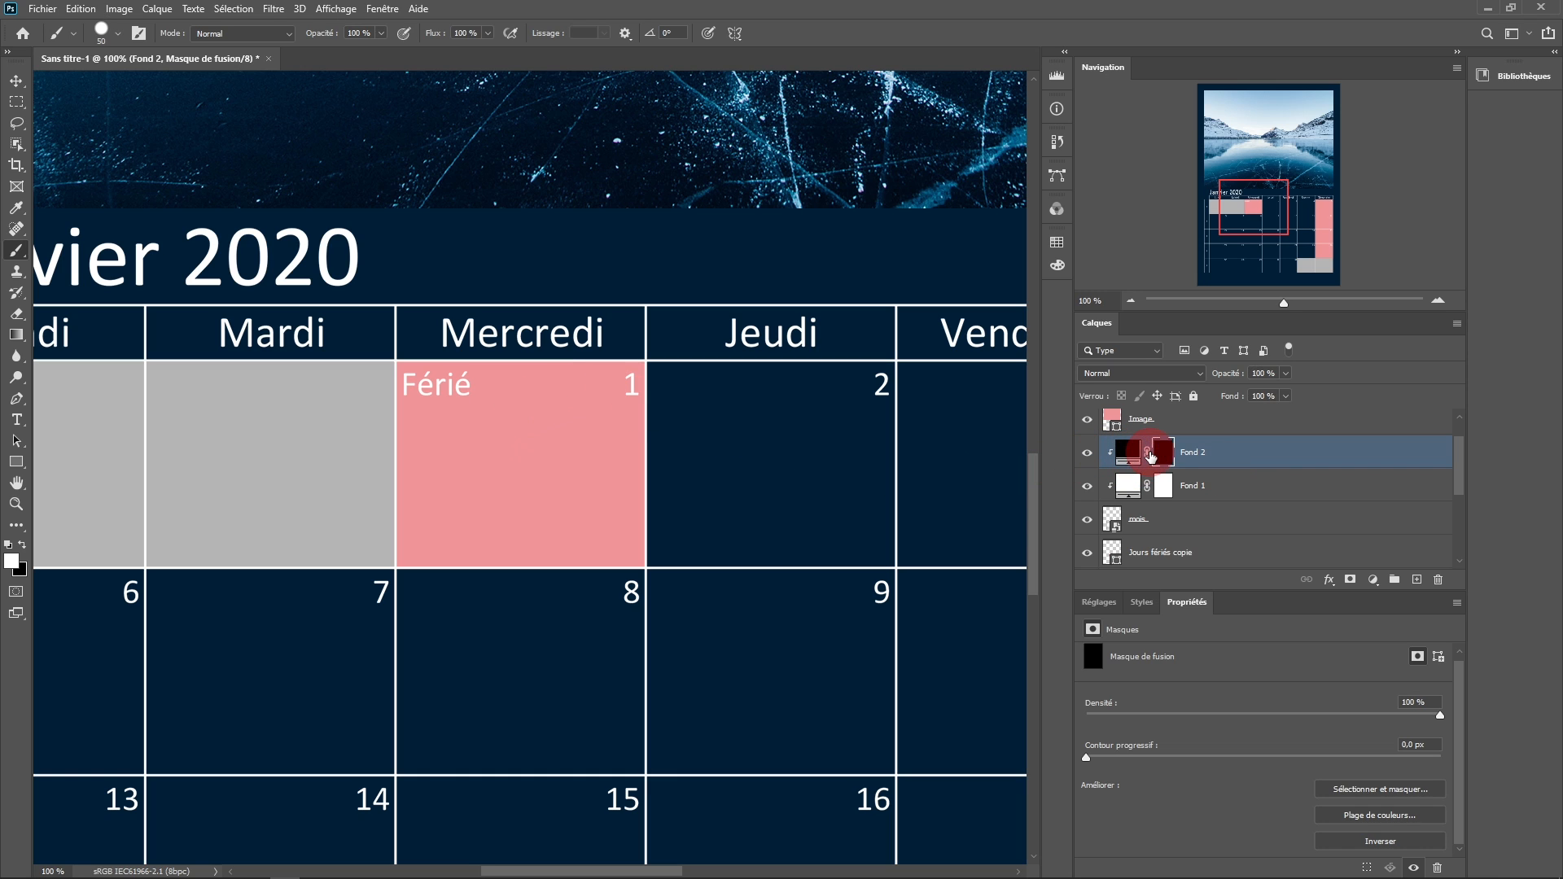
Shrink the brush to about 28 px and paint white on the black fill's mask over "Férié" and "1" in Wednesday's cell.
scroll(628, 390, up, 2)
mouse_move(662, 371)
mouse_down()
mouse_move(674, 349)
mouse_move(681, 367)
mouse_move(722, 359)
mouse_move(678, 362)
mouse_move(684, 337)
mouse_move(666, 375)
mouse_move(643, 374)
mouse_move(654, 392)
mouse_up()
key(ctrl+z)
key(ctrl+z)
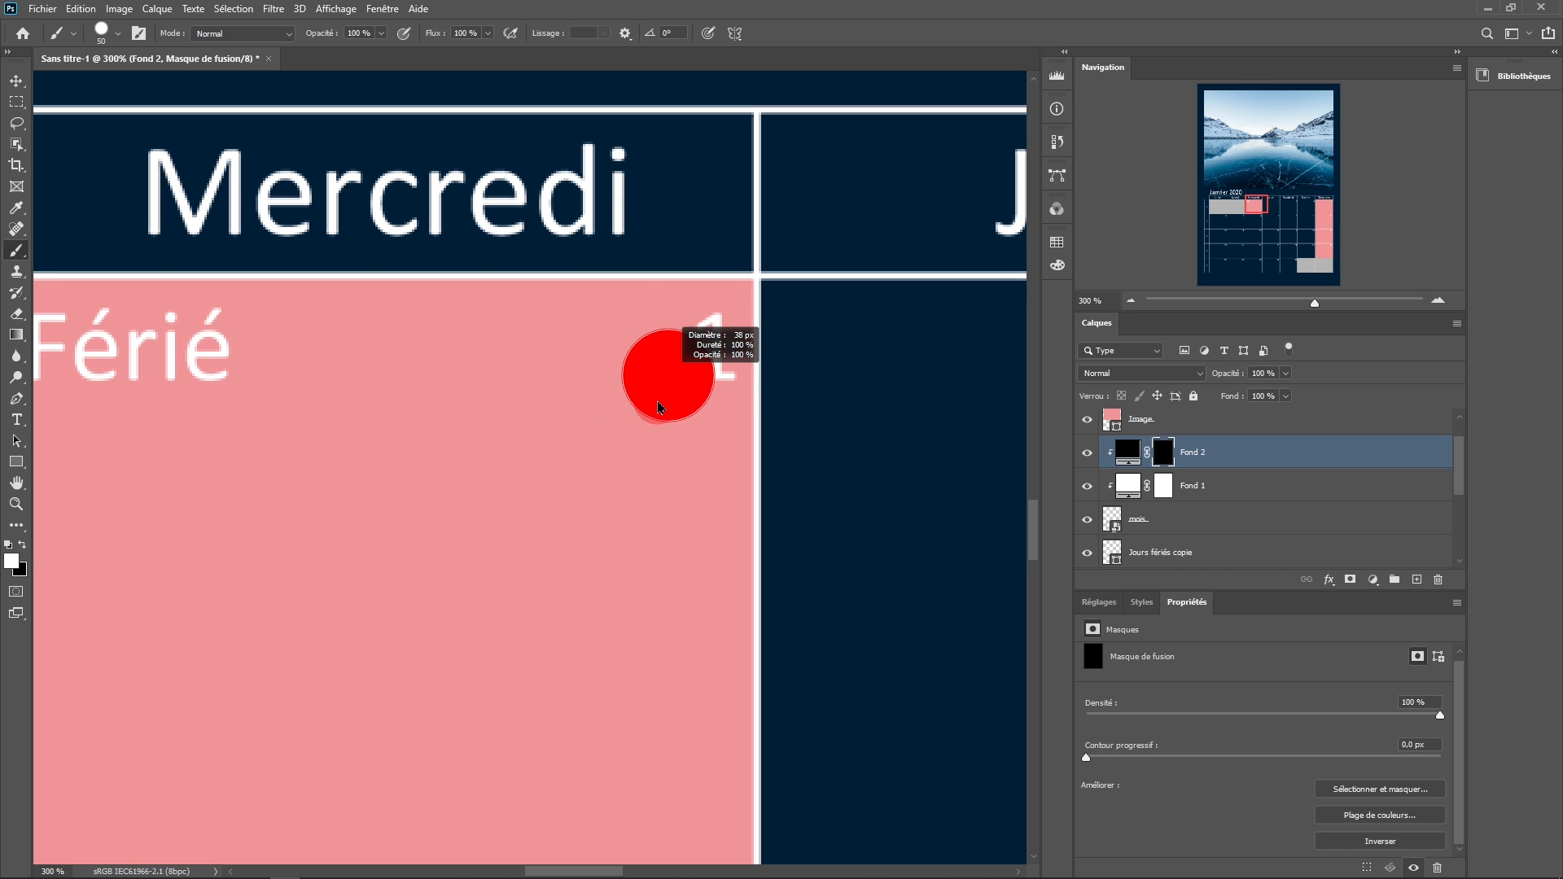
drag(665, 407, 649, 407)
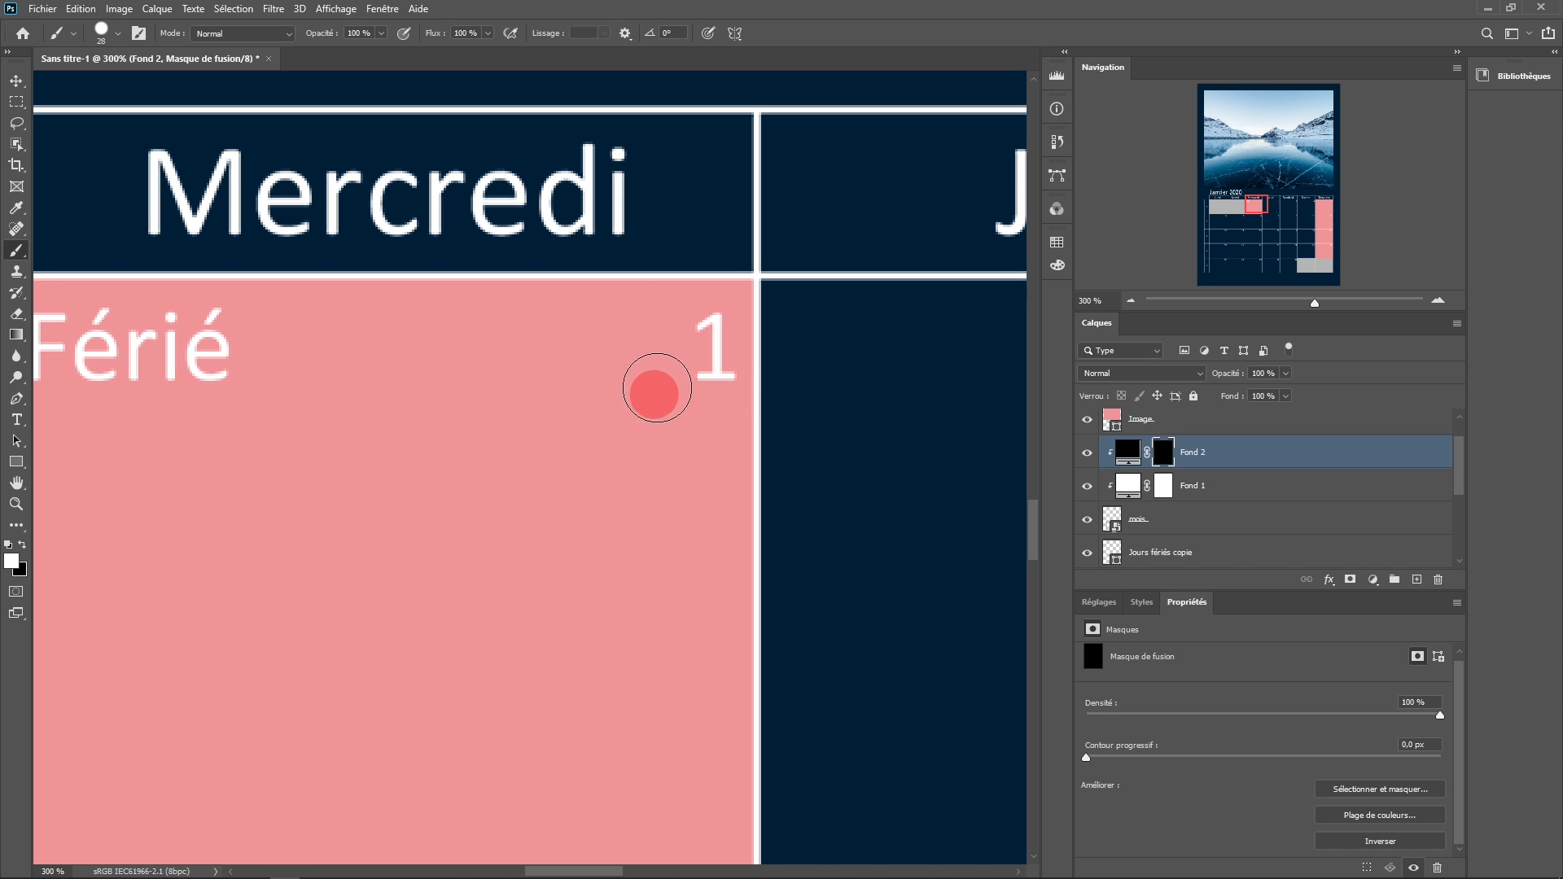
drag(699, 327, 703, 382)
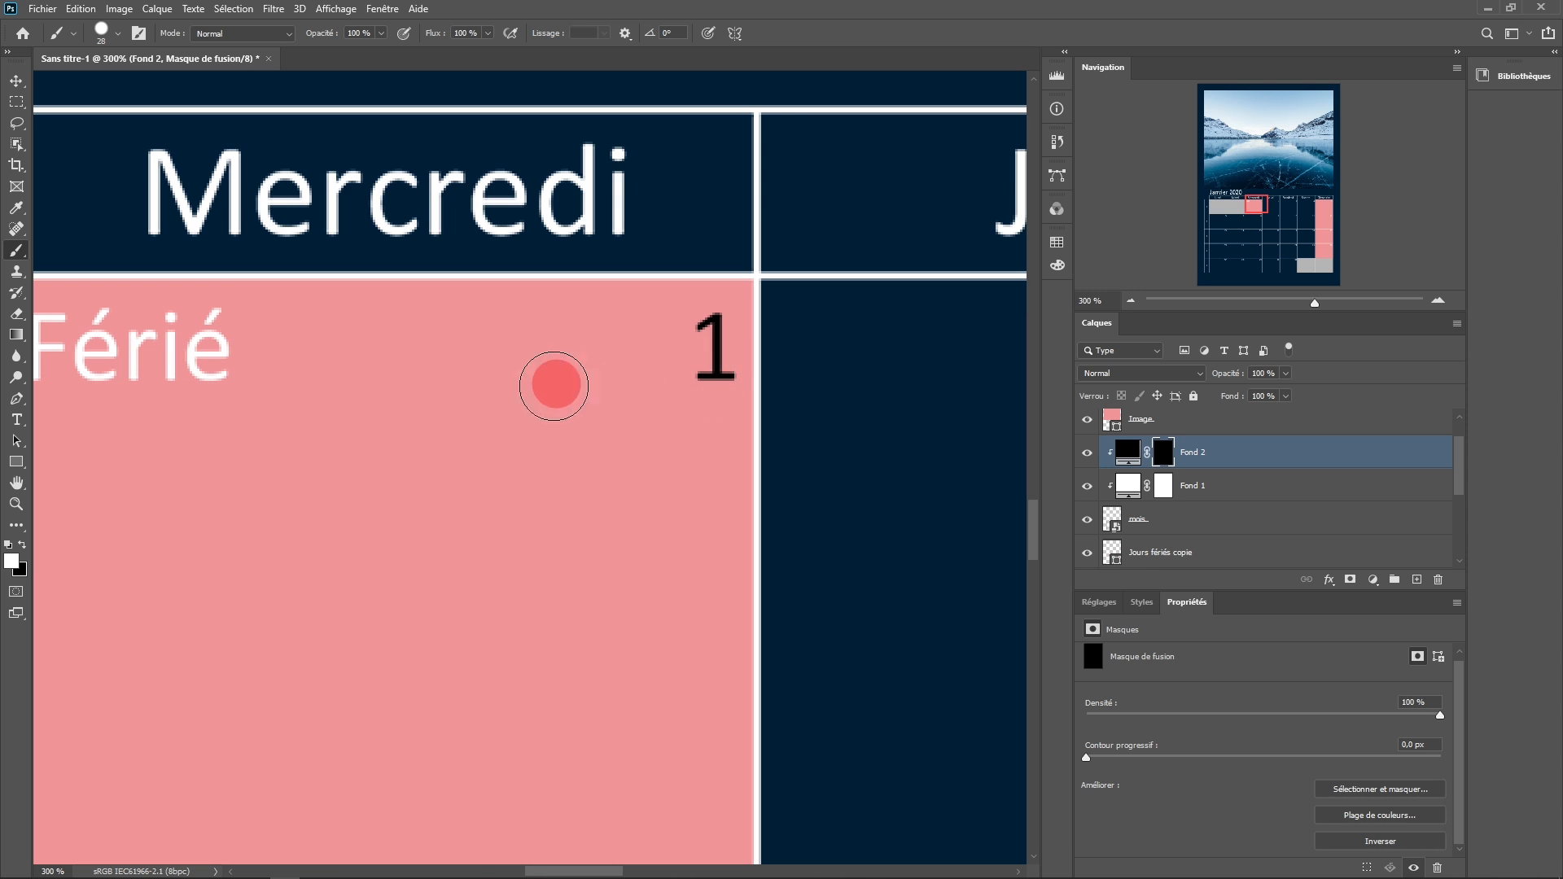
drag(552, 383, 733, 423)
mouse_move(425, 394)
mouse_down()
mouse_move(389, 349)
mouse_move(385, 419)
mouse_move(337, 365)
mouse_move(350, 354)
mouse_move(303, 406)
mouse_move(284, 357)
mouse_move(255, 394)
mouse_move(243, 352)
mouse_move(237, 418)
mouse_up()
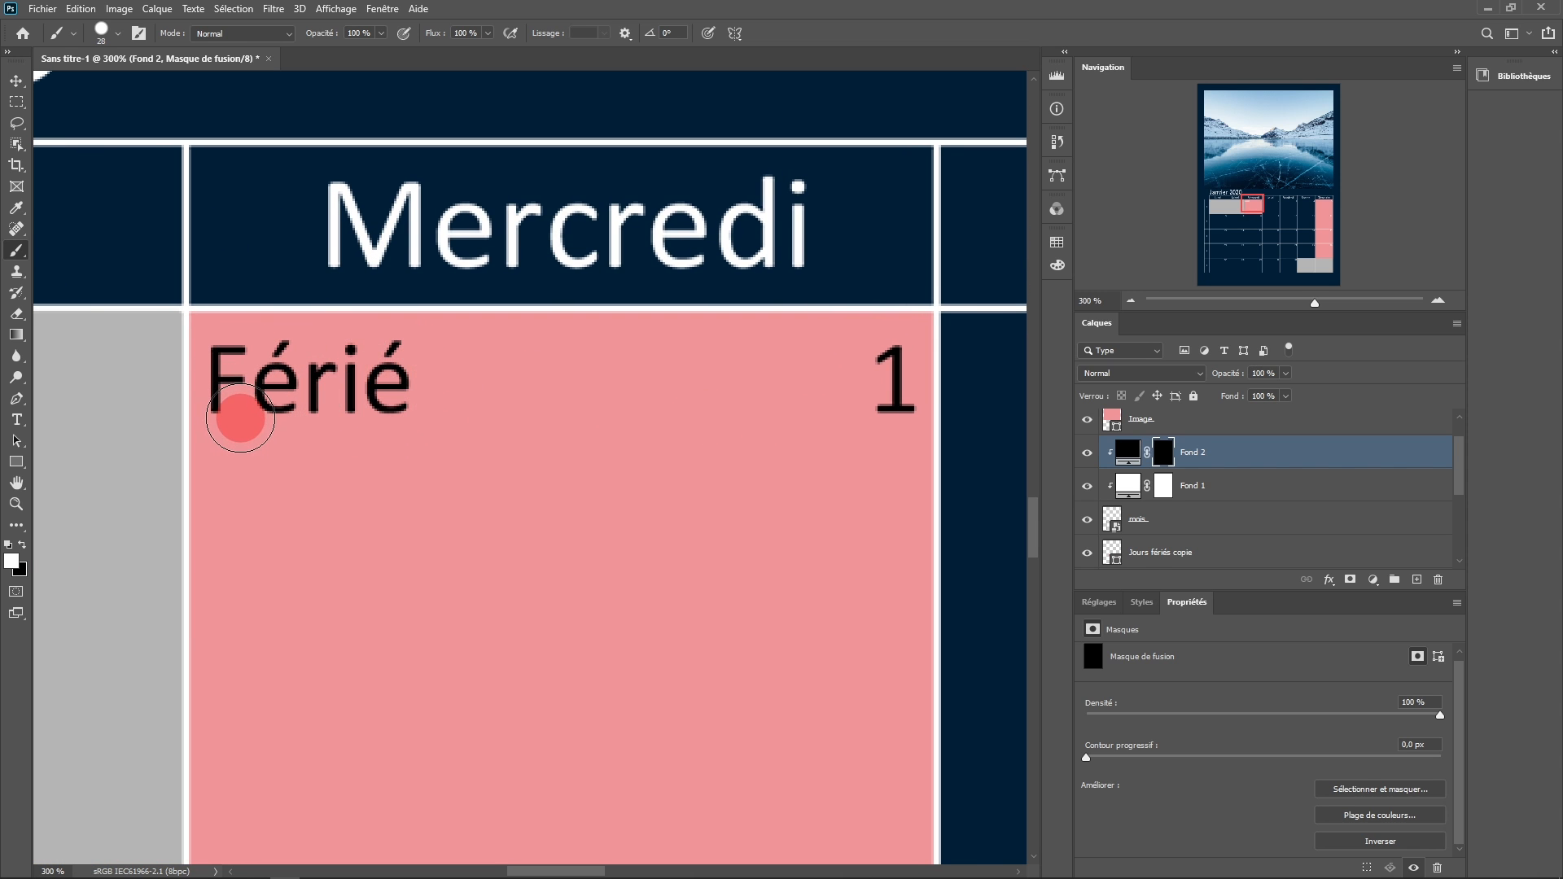
Paint white on the black fill's mask over the Sunday dates 5, 12, 19 and 26.
scroll(447, 453, down, 3)
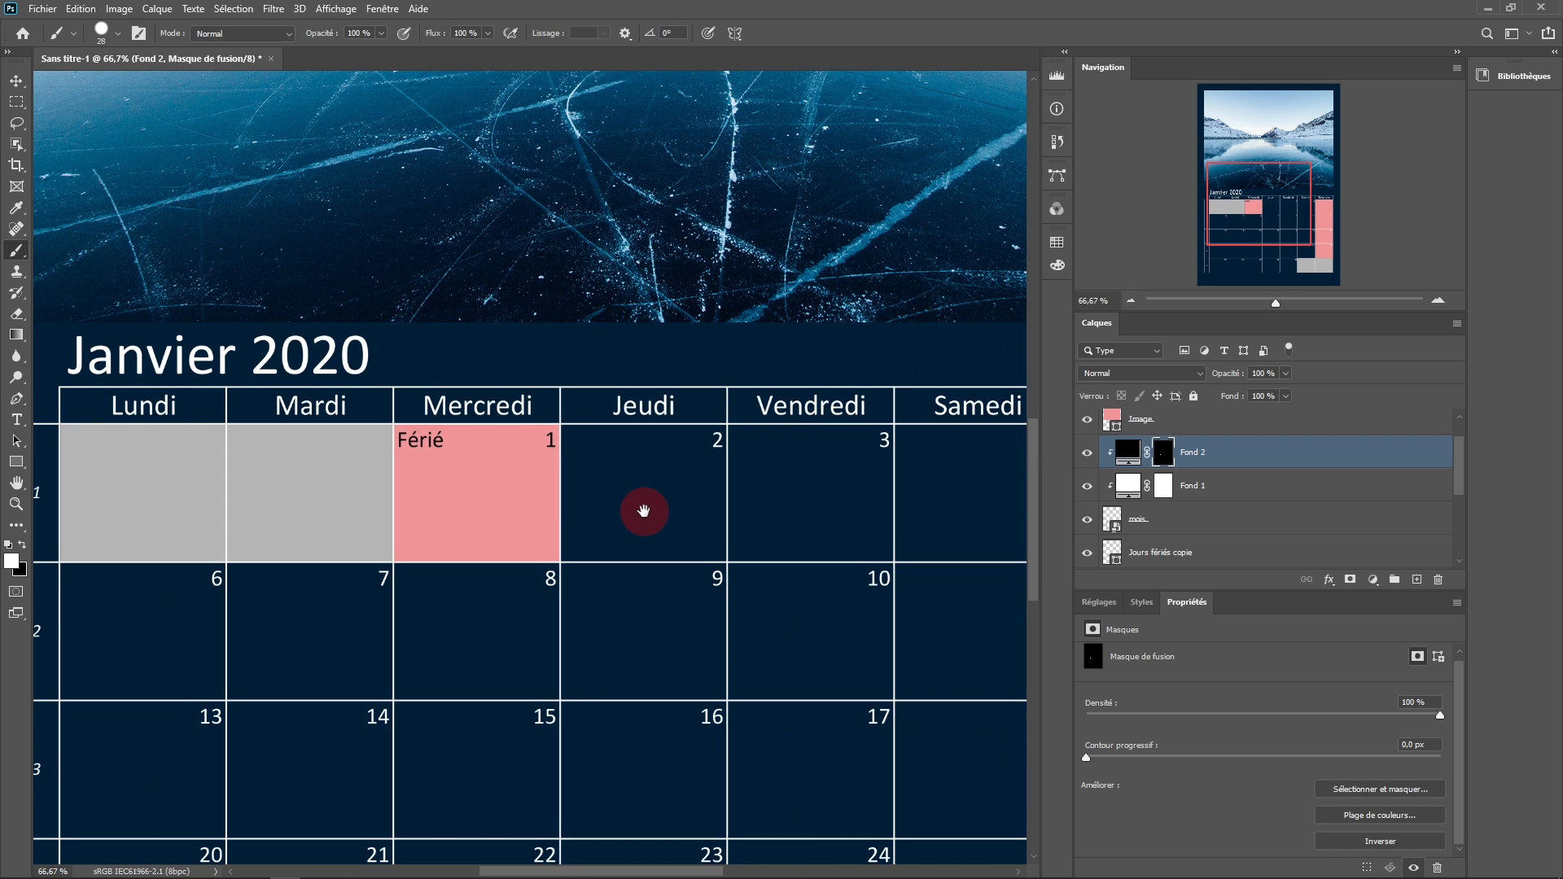
drag(642, 513, 559, 391)
scroll(570, 429, down, 1)
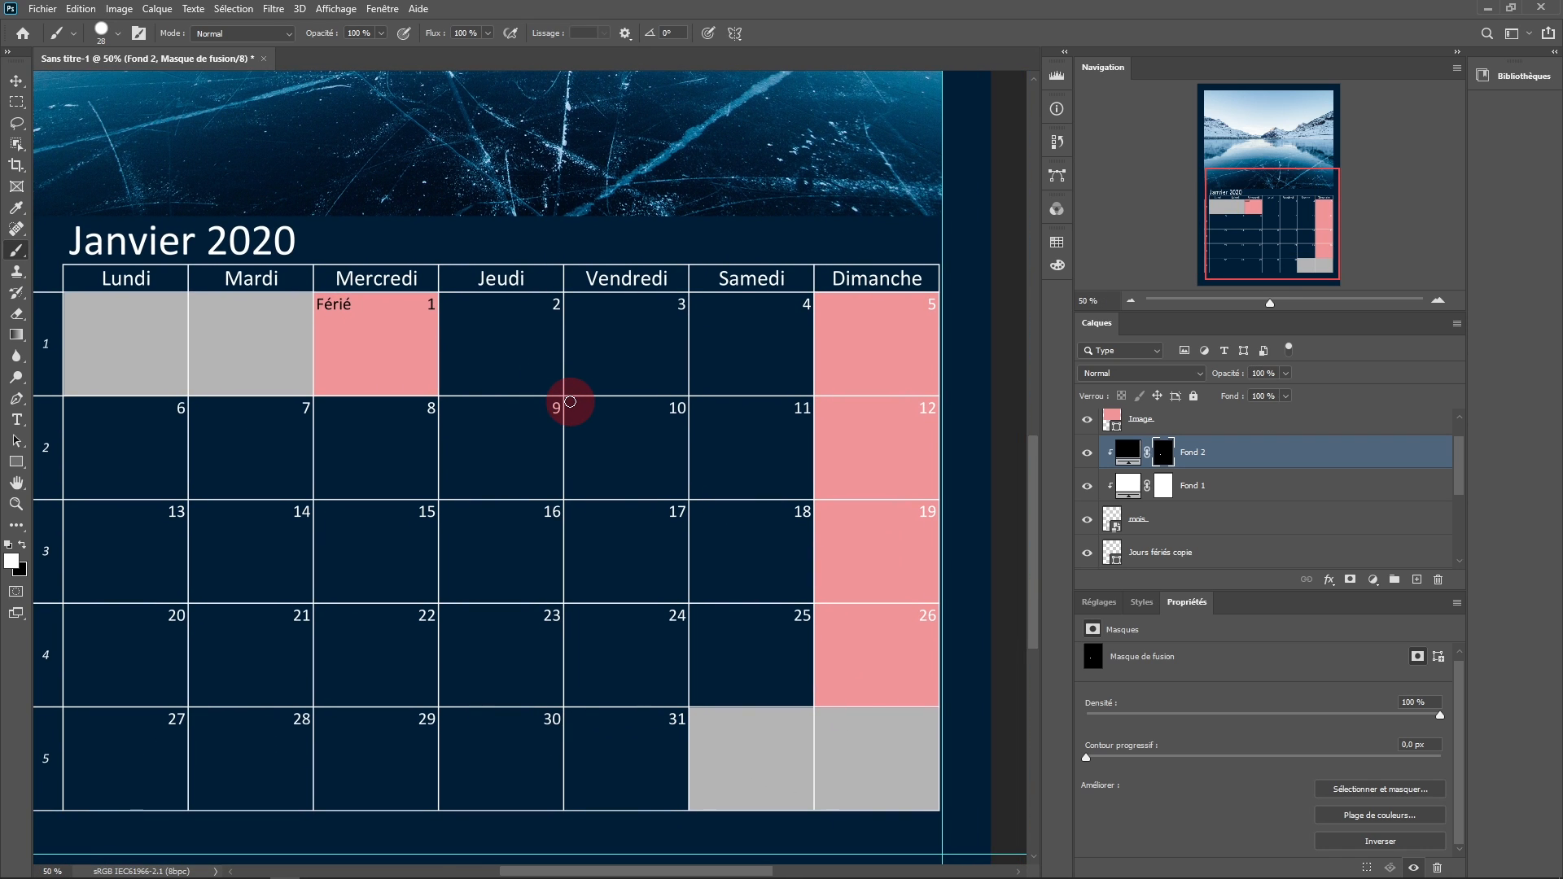
scroll(911, 304, up, 2)
scroll(915, 272, up, 2)
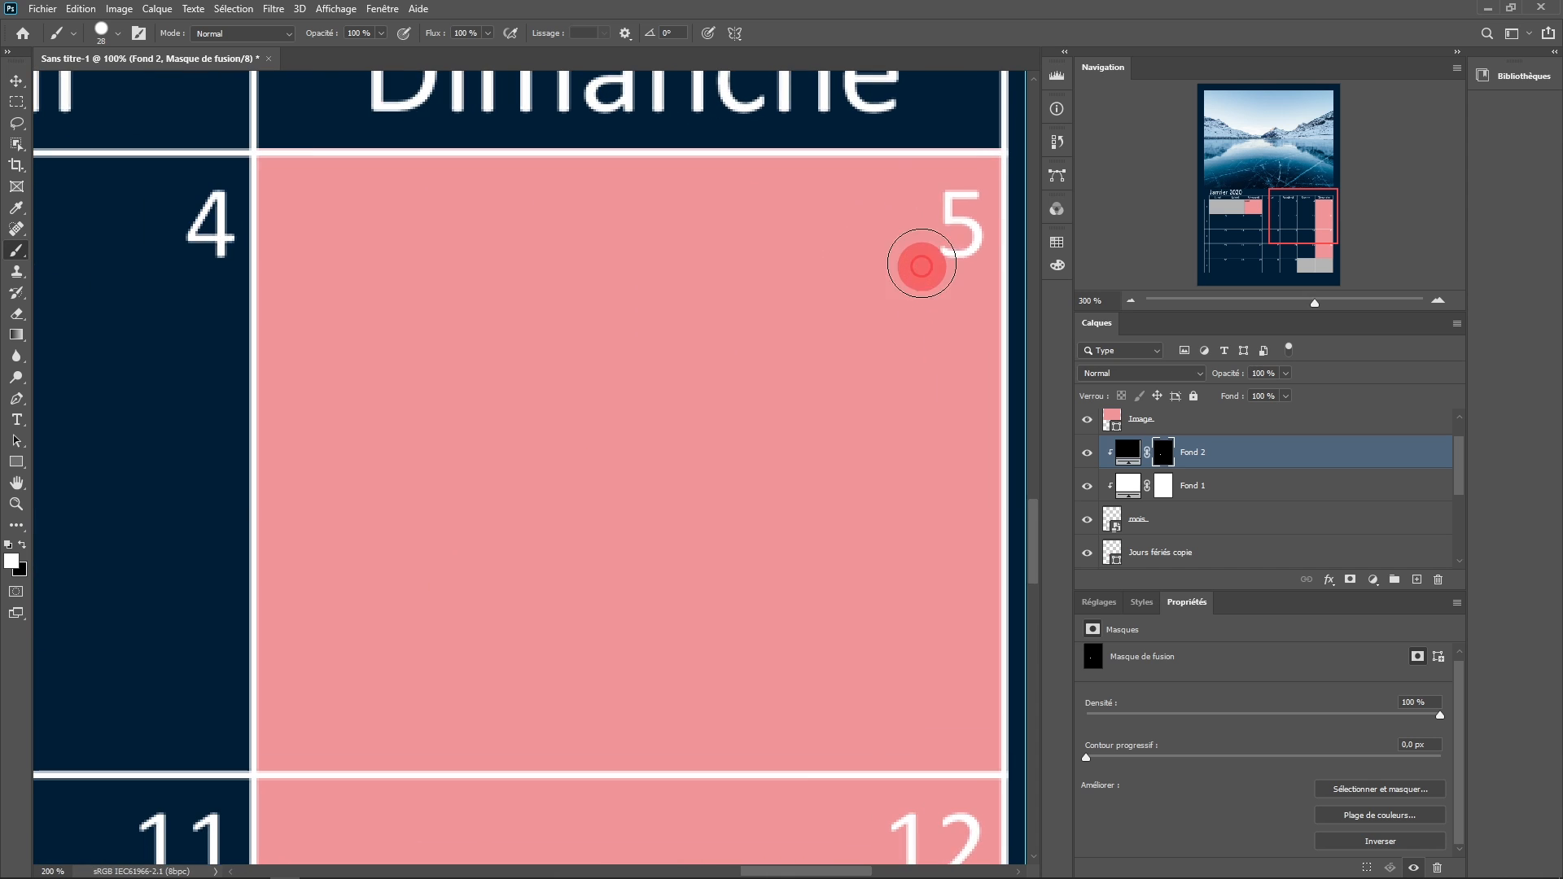
mouse_move(943, 252)
mouse_down()
mouse_move(861, 394)
mouse_move(796, 210)
mouse_up()
mouse_move(795, 628)
mouse_down()
mouse_move(886, 650)
mouse_move(889, 674)
mouse_move(818, 682)
mouse_move(737, 391)
mouse_move(717, 398)
mouse_move(684, 237)
mouse_up()
mouse_move(708, 673)
mouse_down()
mouse_move(748, 650)
mouse_move(768, 687)
mouse_move(705, 705)
mouse_move(663, 569)
mouse_move(631, 565)
mouse_up()
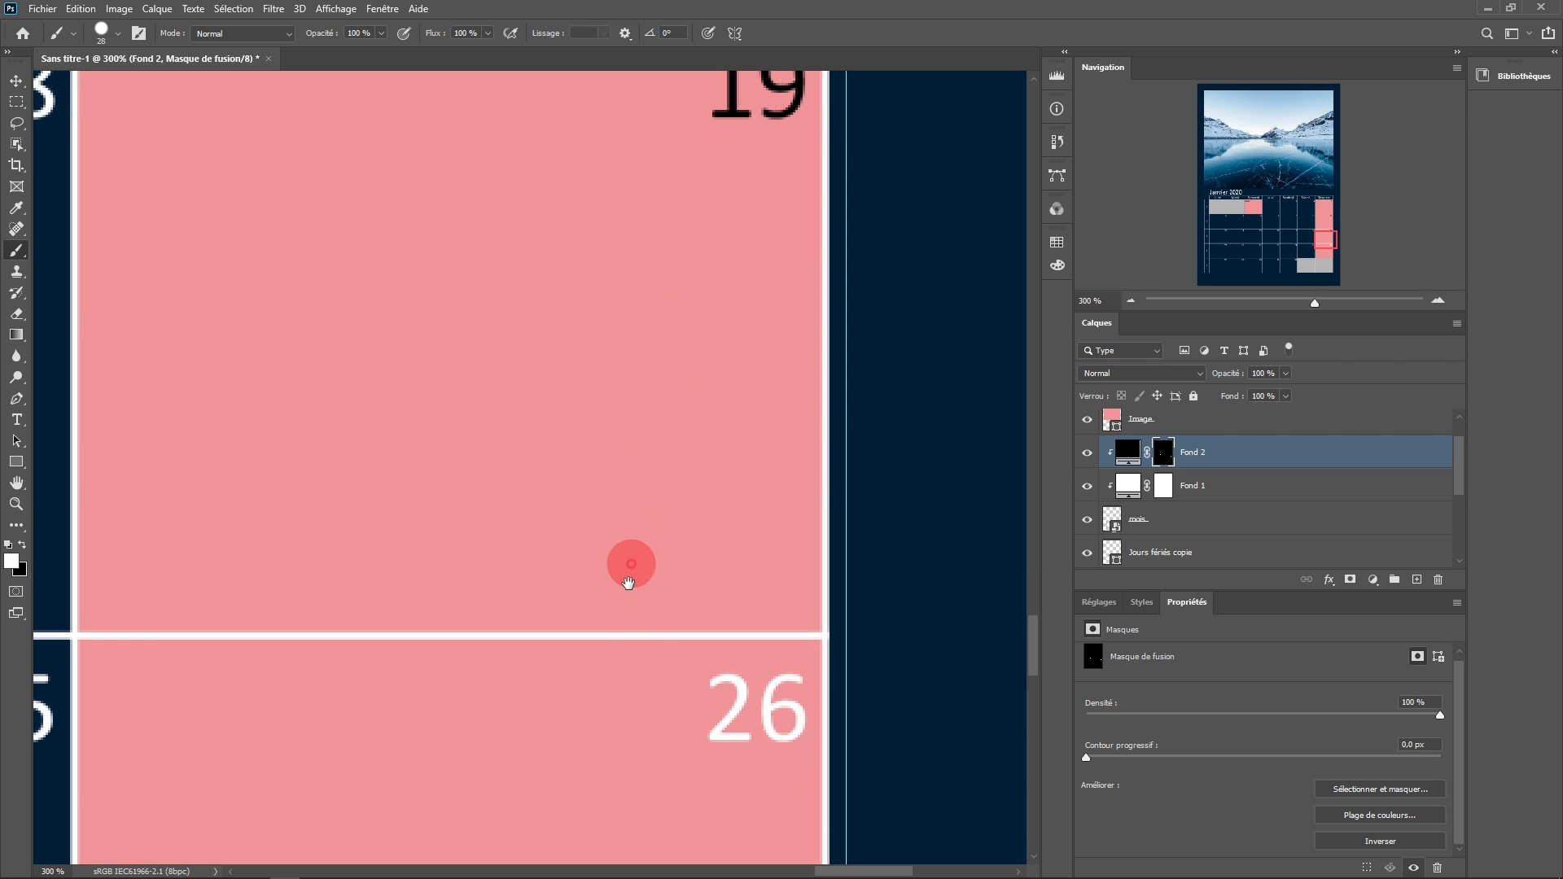
mouse_move(685, 717)
mouse_down()
mouse_move(701, 692)
mouse_move(774, 699)
mouse_up()
scroll(730, 669, down, 3)
mouse_move(531, 527)
mouse_down()
mouse_move(680, 516)
mouse_move(733, 475)
mouse_move(774, 499)
mouse_up()
scroll(680, 515, down, 1)
Try red shades such as f80b0b as the color of the masked black fill layer.
click(1149, 452)
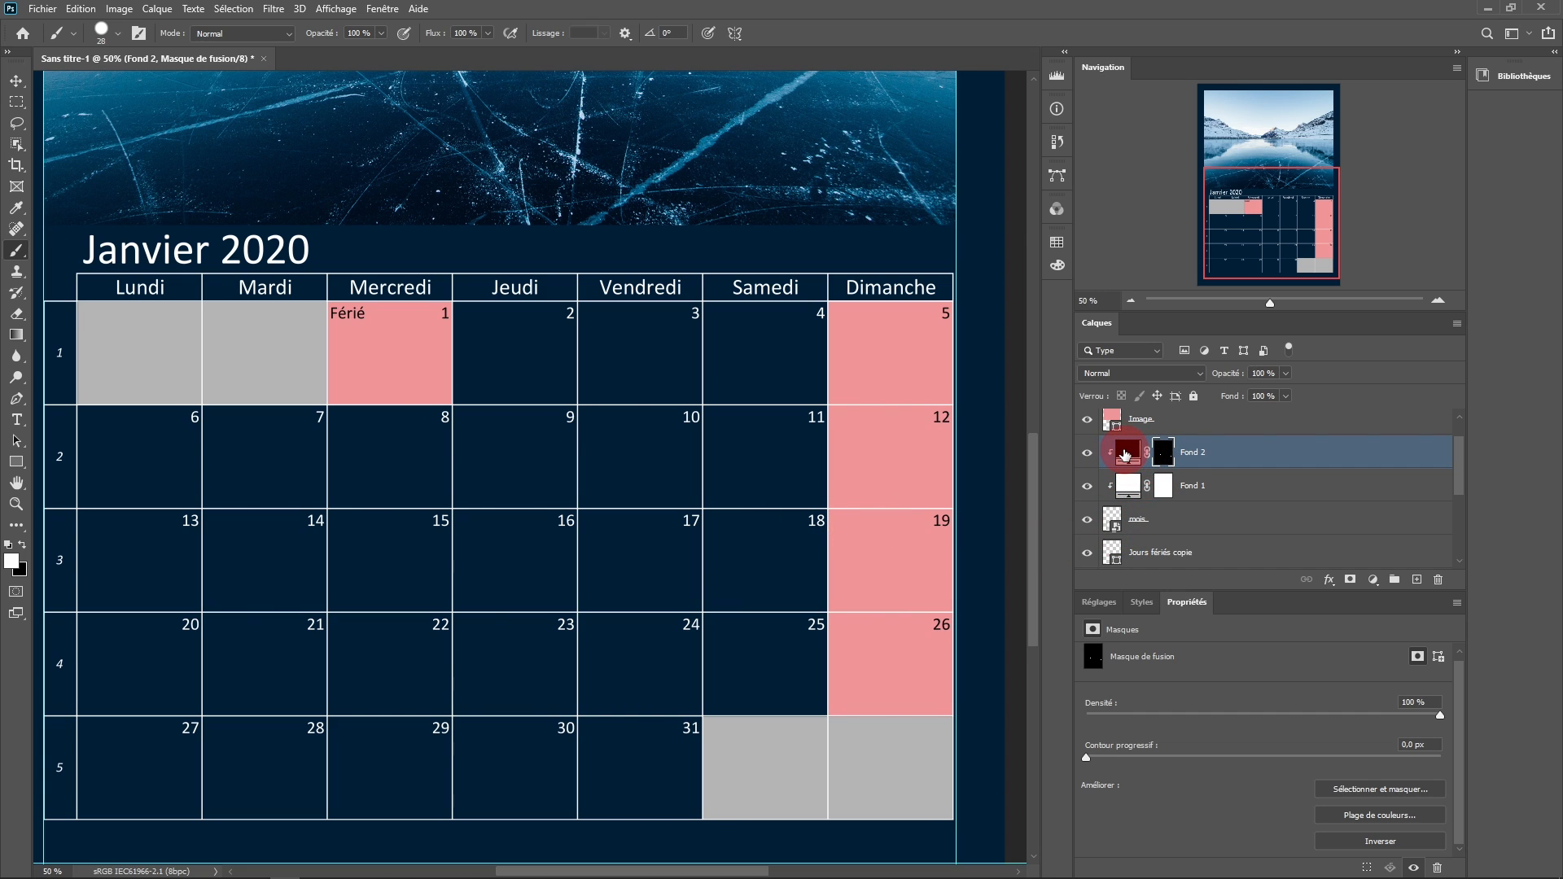
double_click(1127, 454)
click(982, 331)
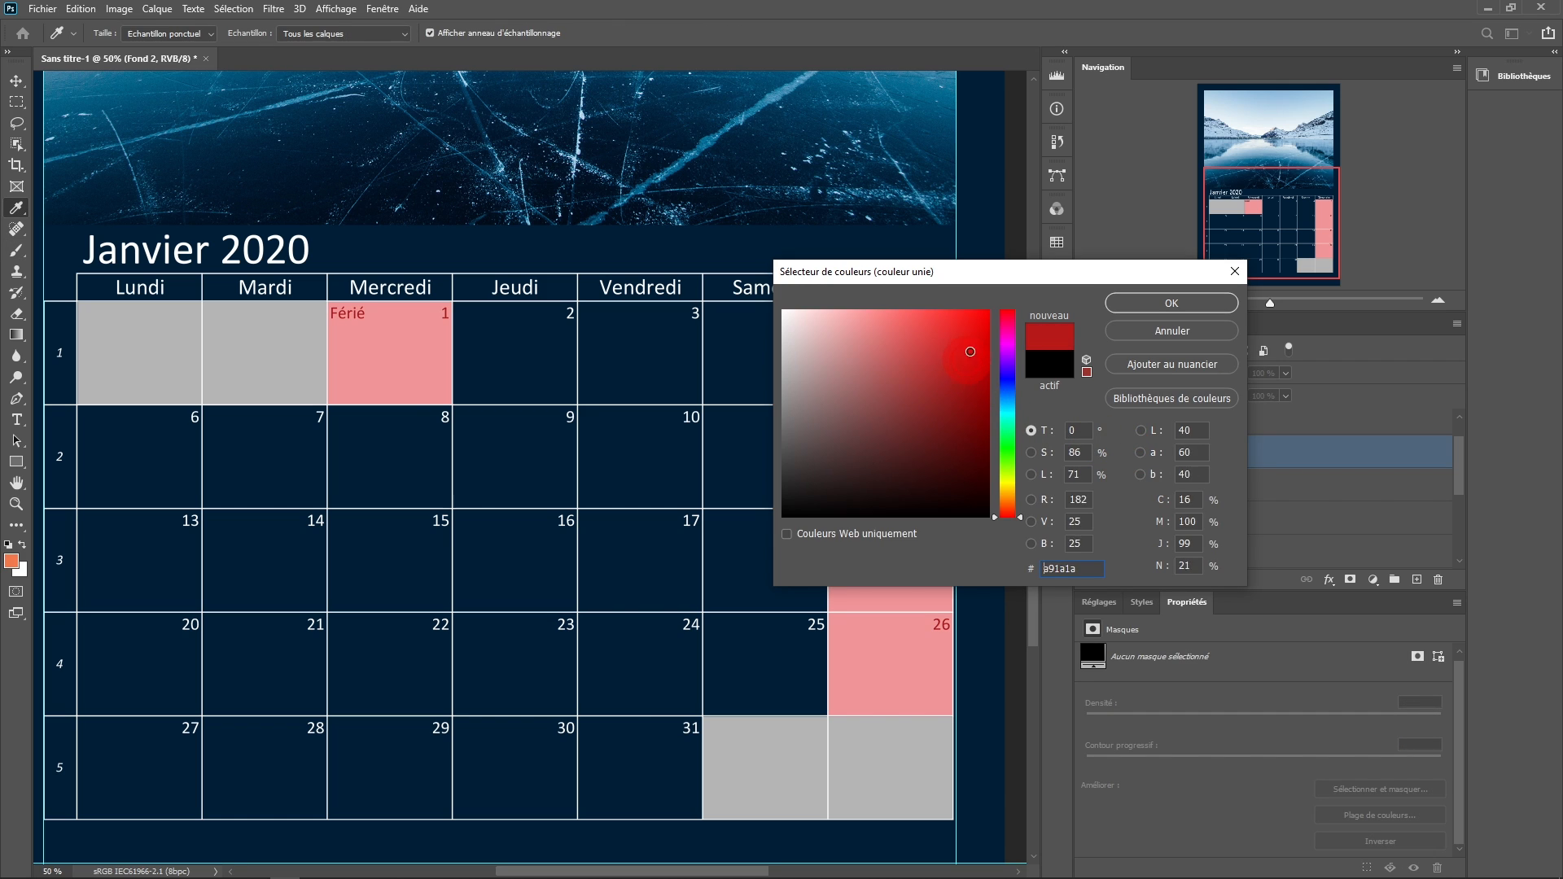
click(981, 316)
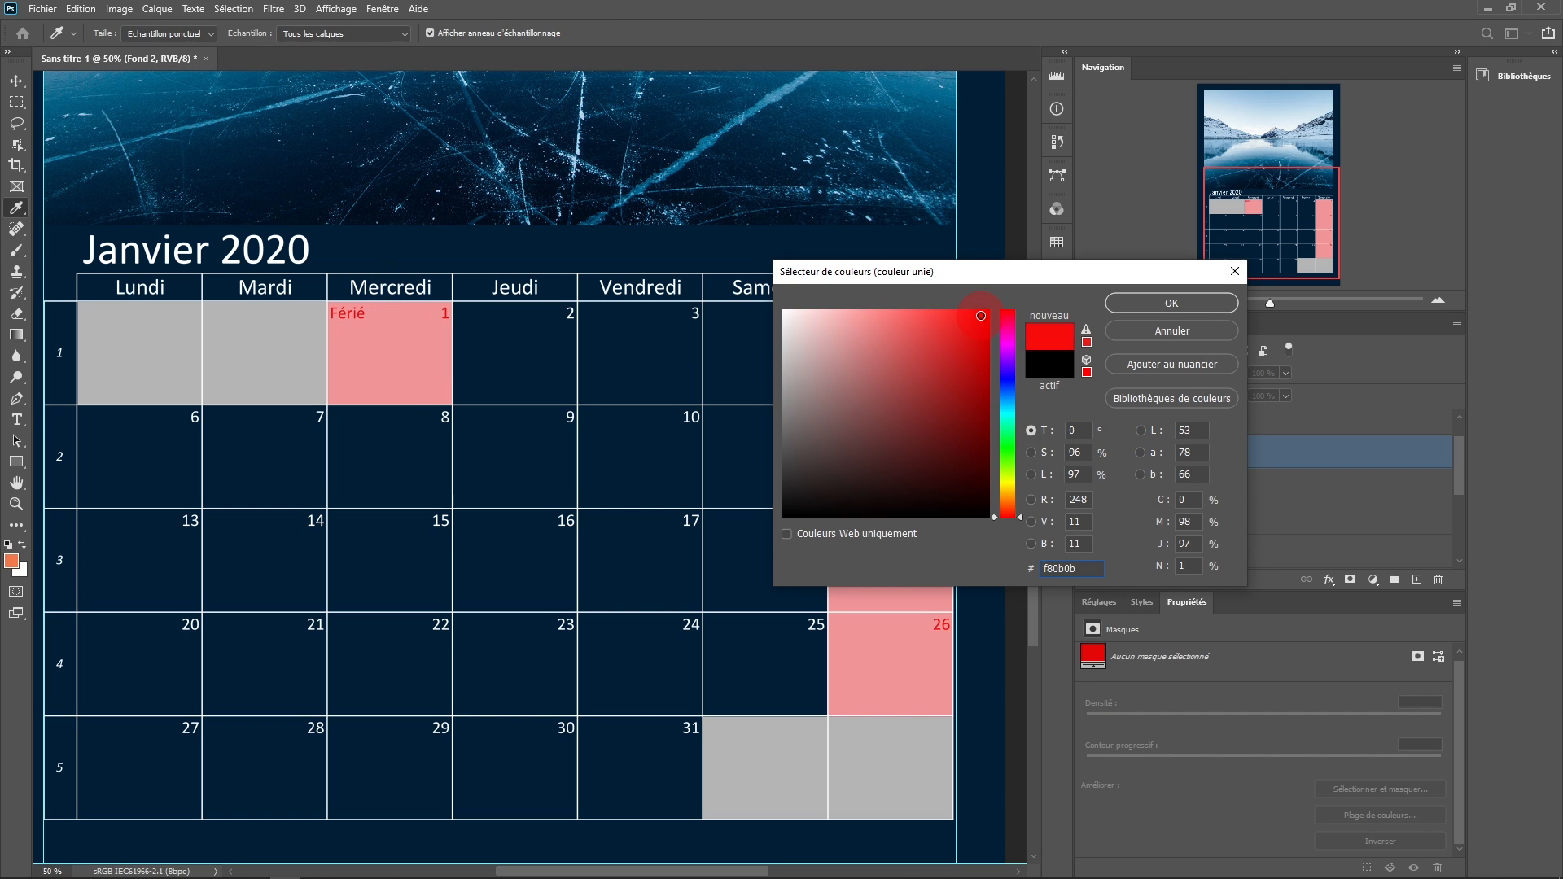
drag(981, 316, 971, 378)
key(Escape)
Toggle the visibility of the "Jours fériés copie" and "Jours fériés" layers to check which cells each one shades.
key(ctrl+minus)
drag(565, 292, 575, 319)
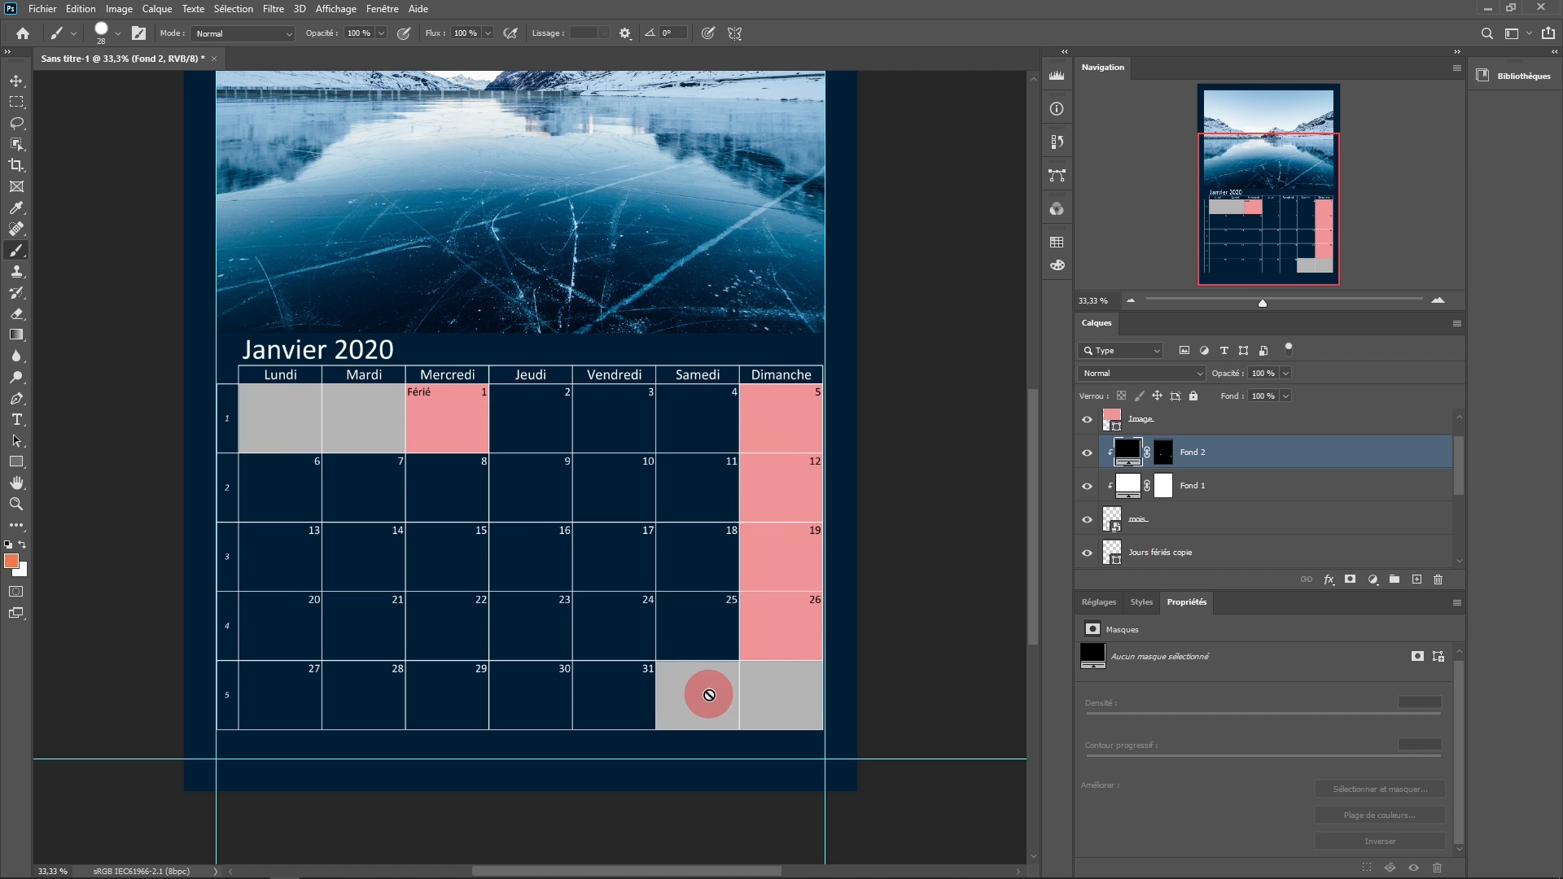
mouse_move(618, 244)
mouse_down()
mouse_move(600, 426)
mouse_move(615, 269)
mouse_move(587, 367)
mouse_move(591, 283)
mouse_up()
click(1144, 520)
scroll(1136, 514, down, 2)
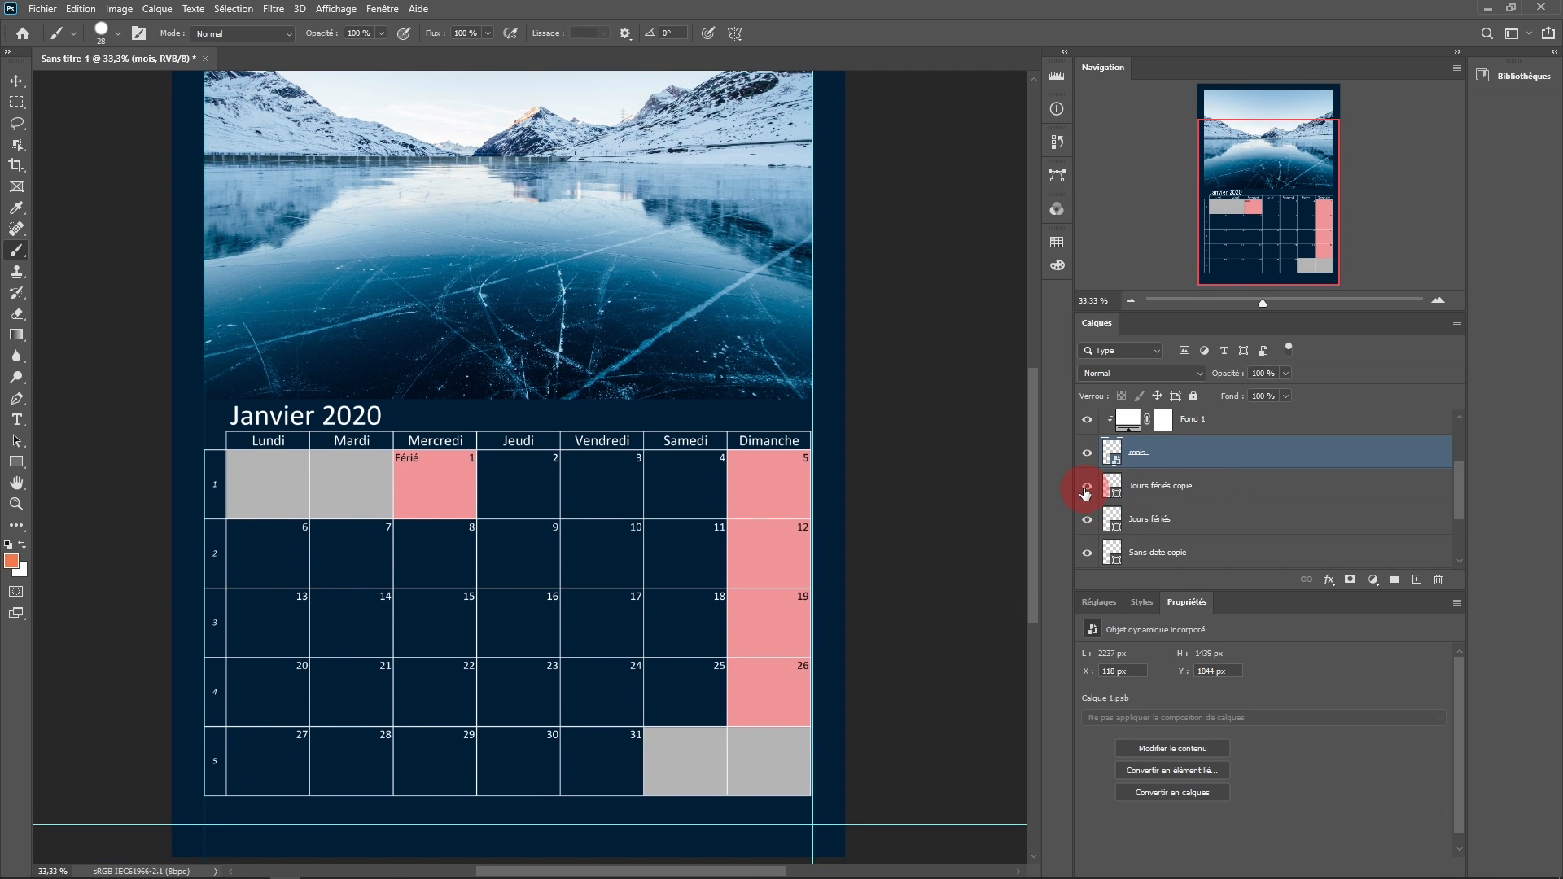
click(1085, 492)
click(1085, 492)
click(1085, 493)
click(1085, 493)
click(1088, 522)
click(1088, 522)
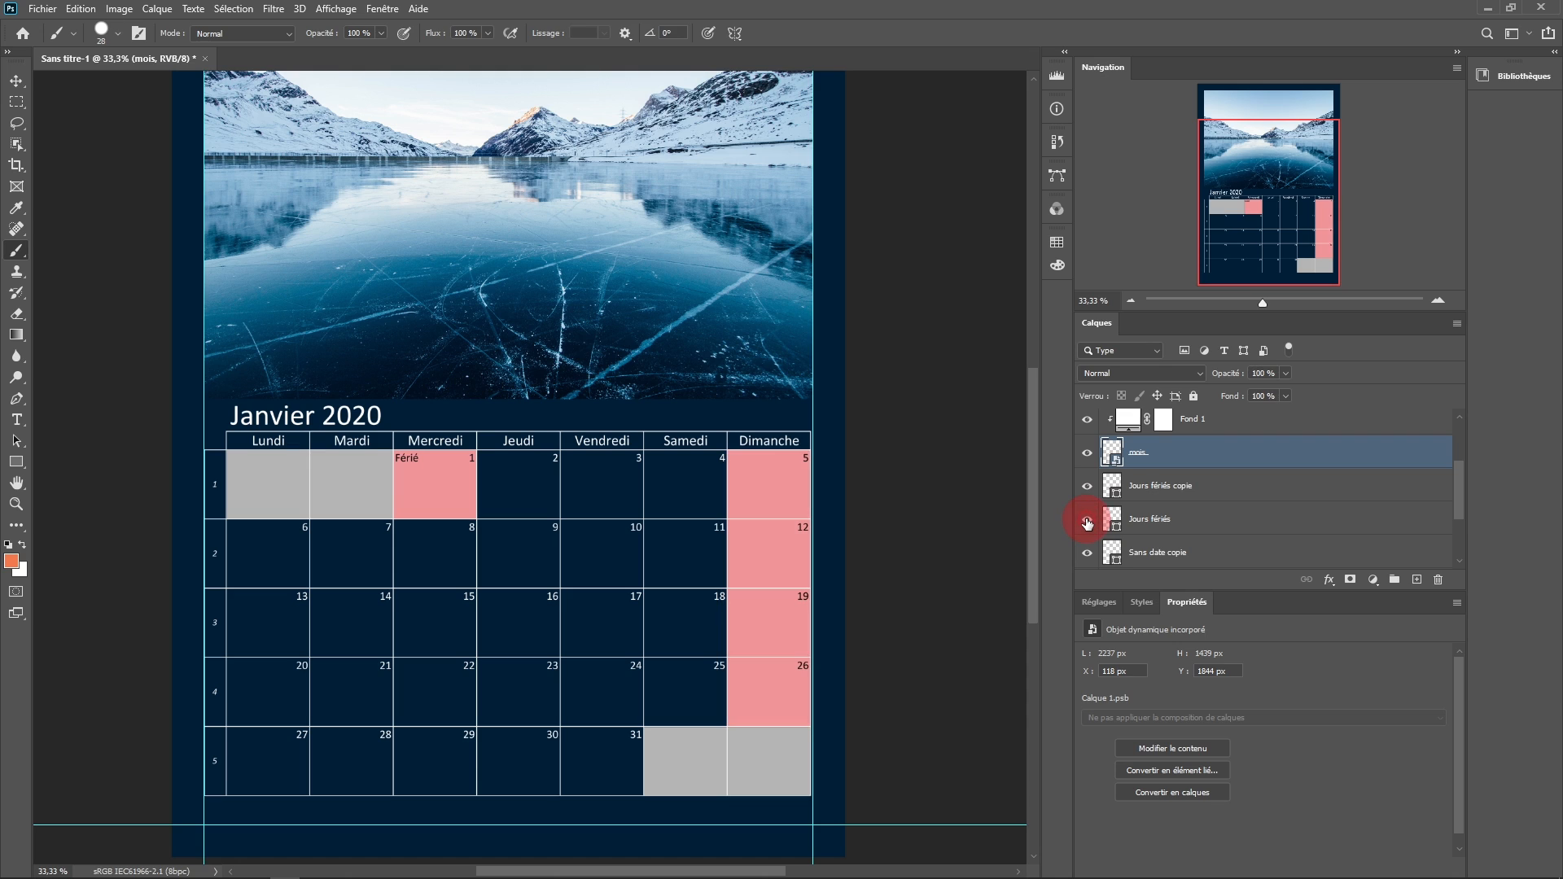
Set the "Jours fériés copie" shape's fill to light blue 8bb7d0, sampled from the lake photo, and copy its hex code.
click(1173, 494)
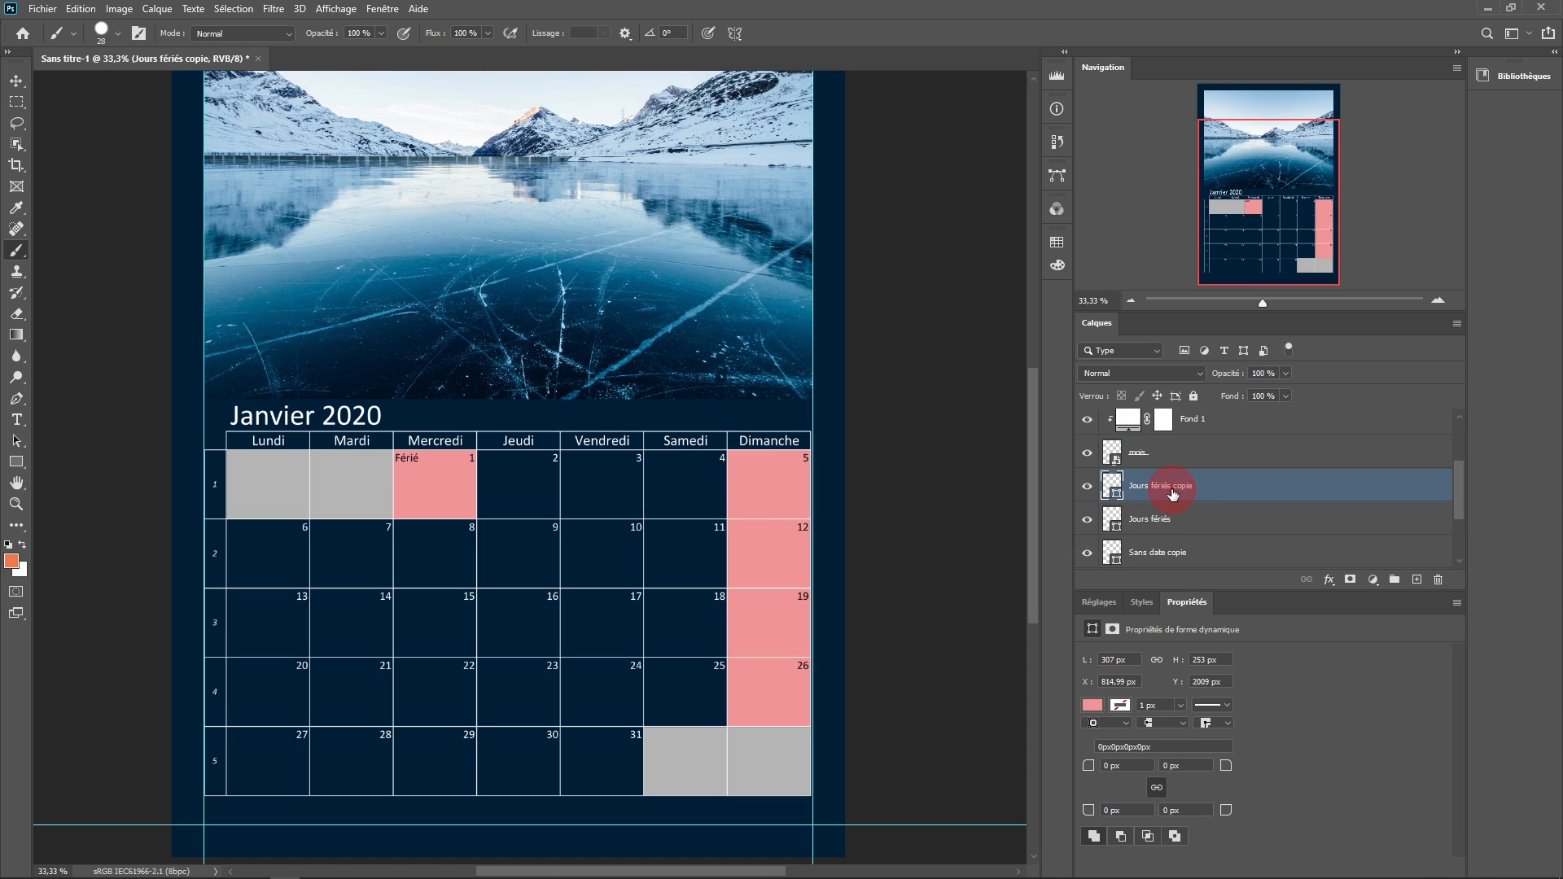
click(1091, 708)
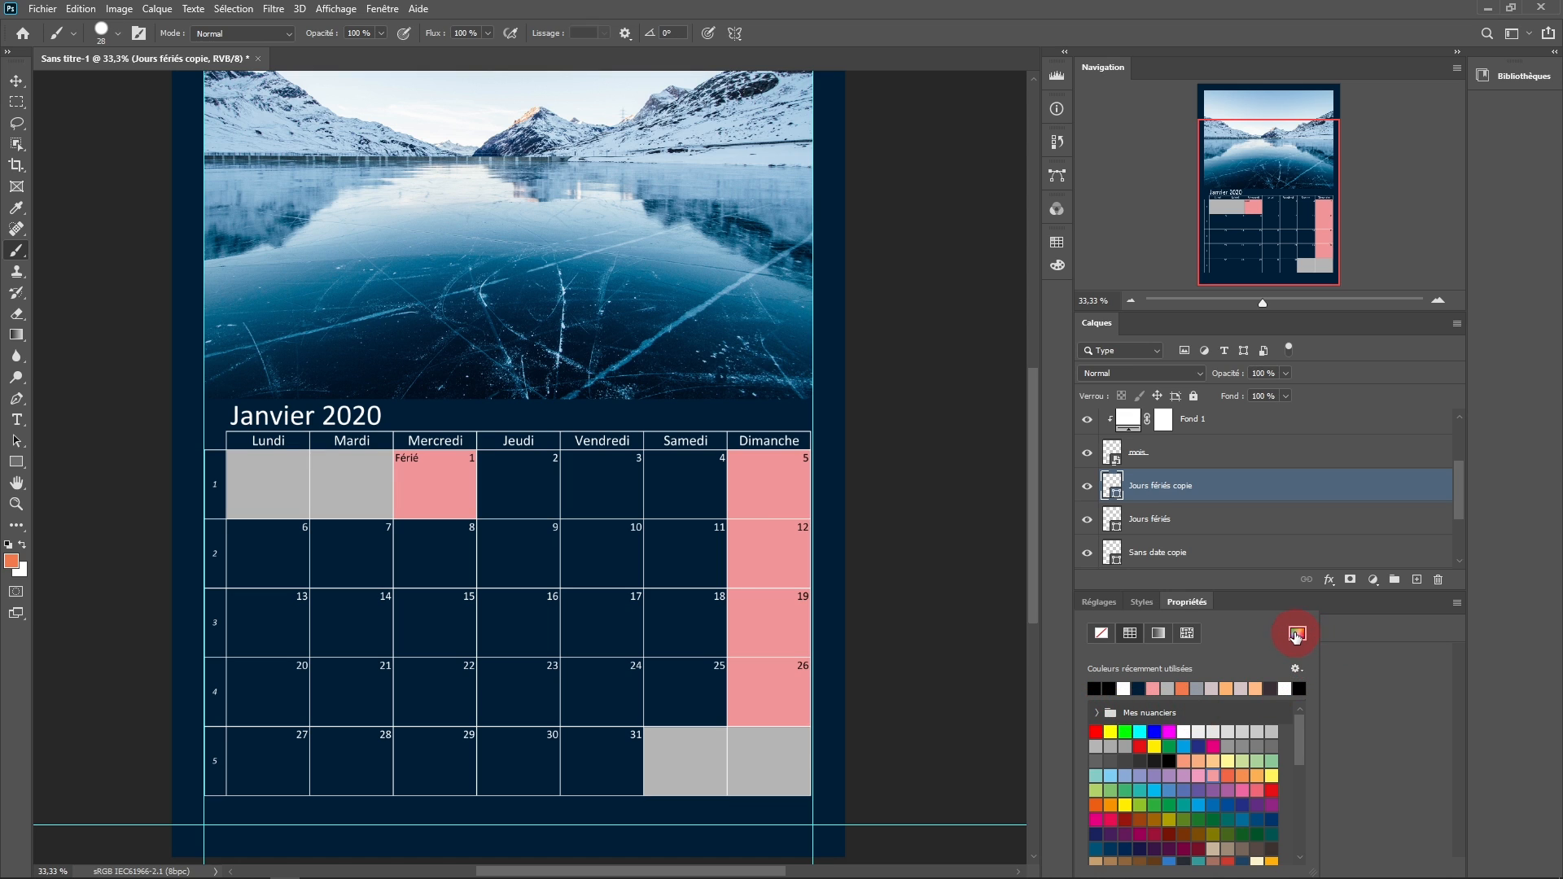
click(1297, 639)
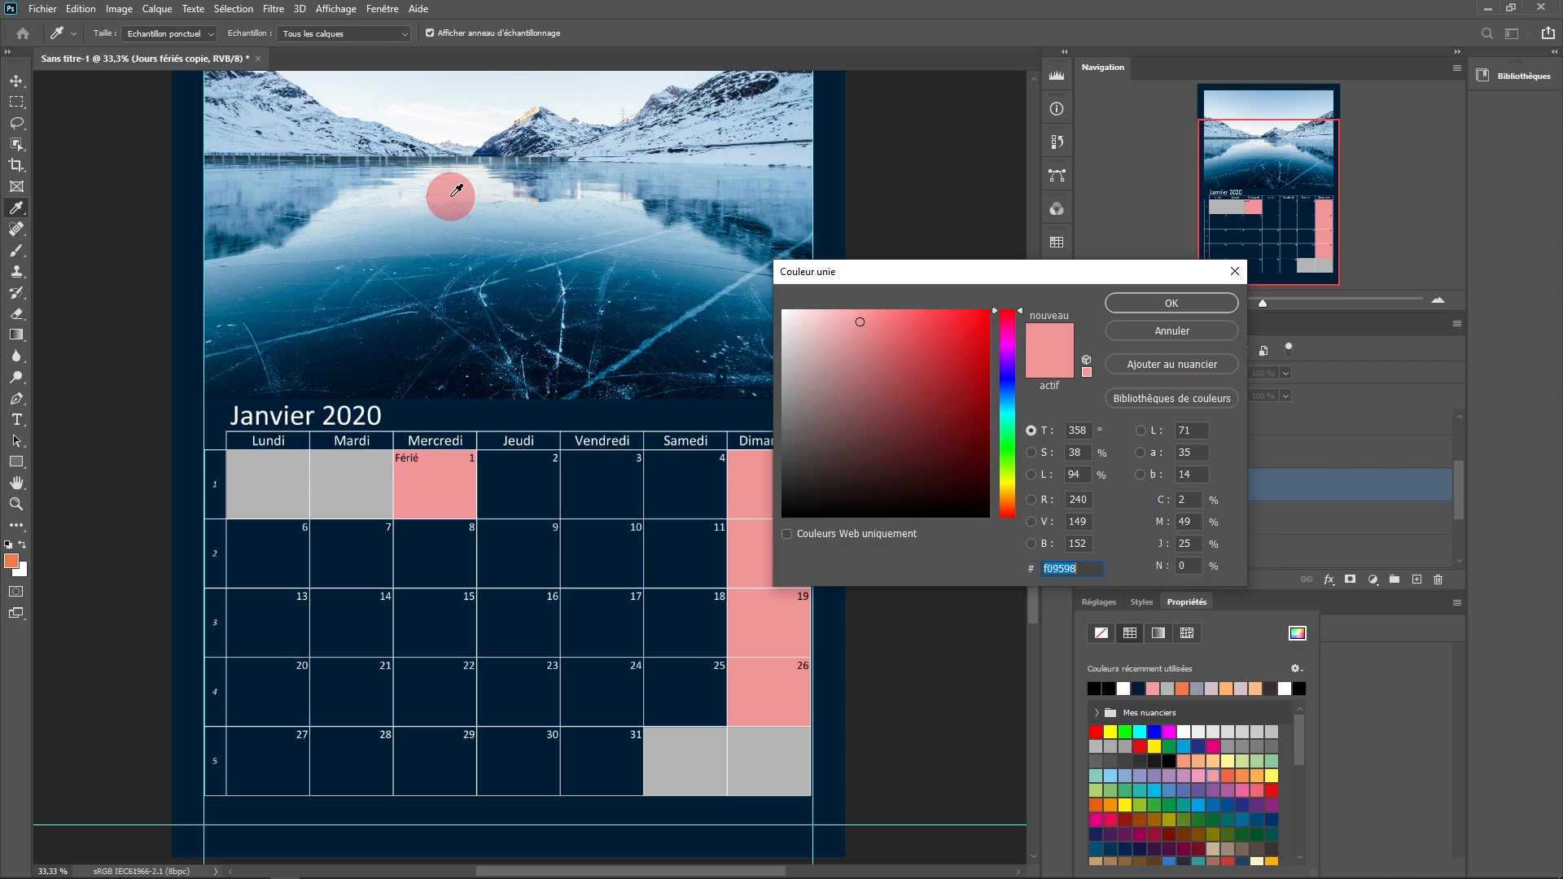
click(394, 233)
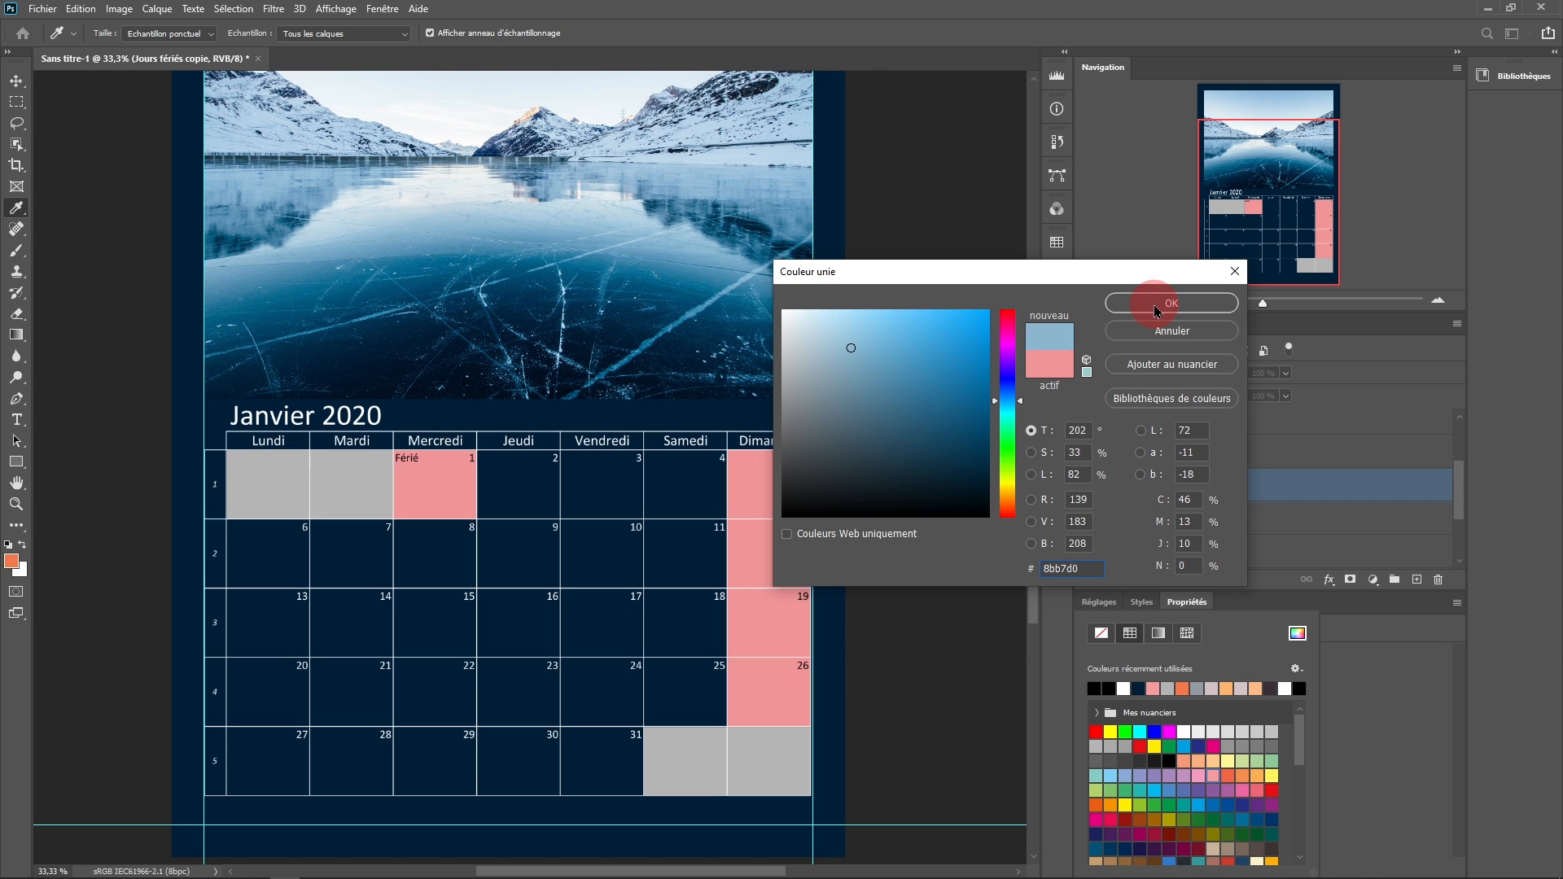
double_click(1065, 569)
right_click(1065, 569)
click(1097, 629)
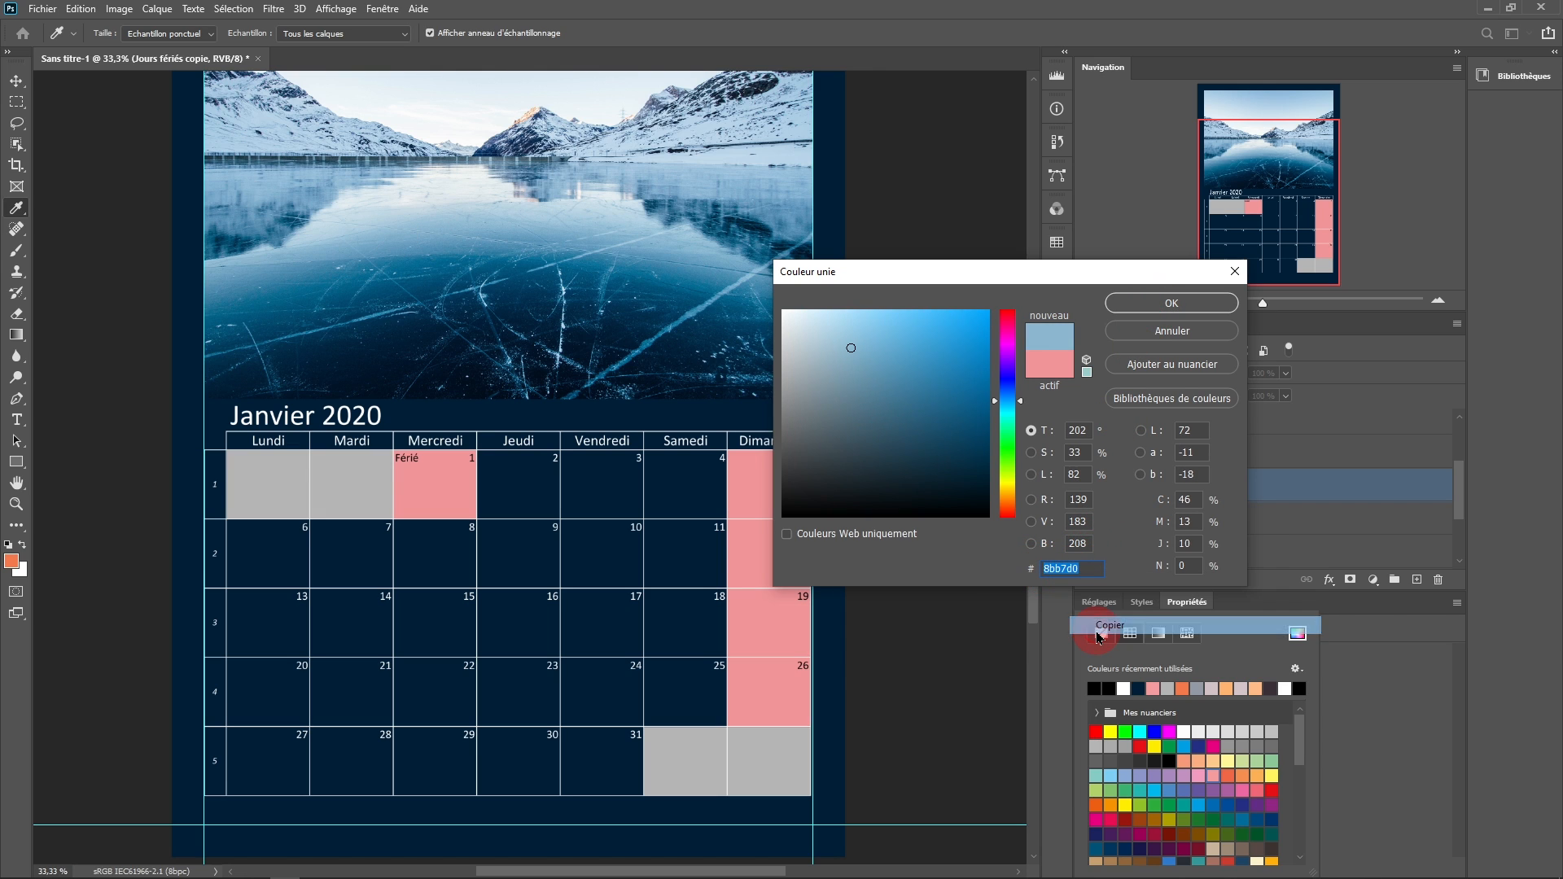
click(1151, 305)
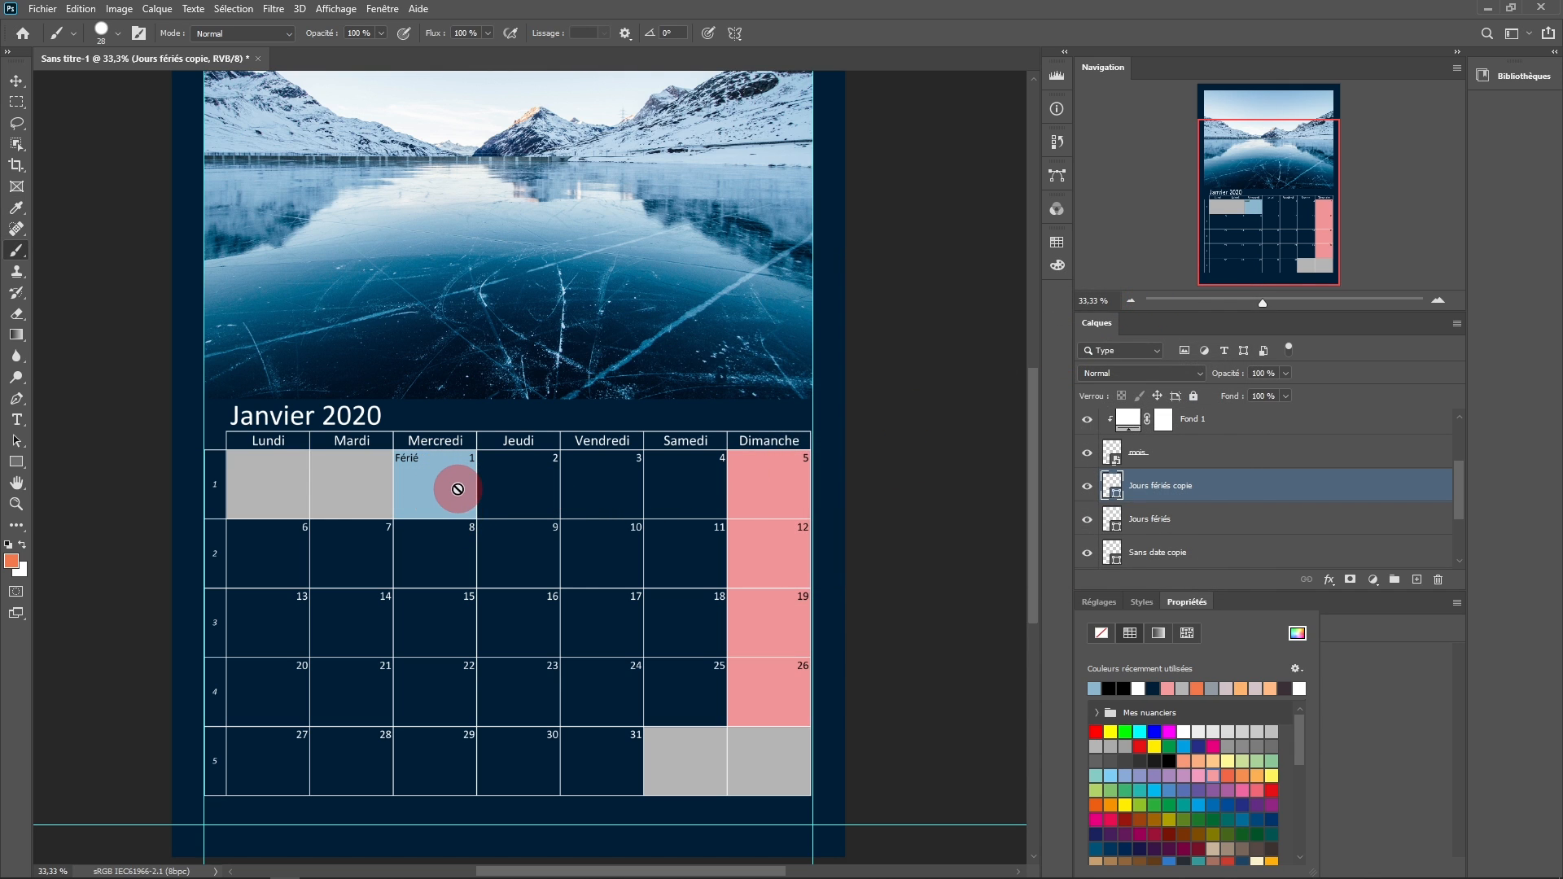
Set the "Jours fériés" shape's fill to the copied light blue 8bb7d0.
click(1116, 524)
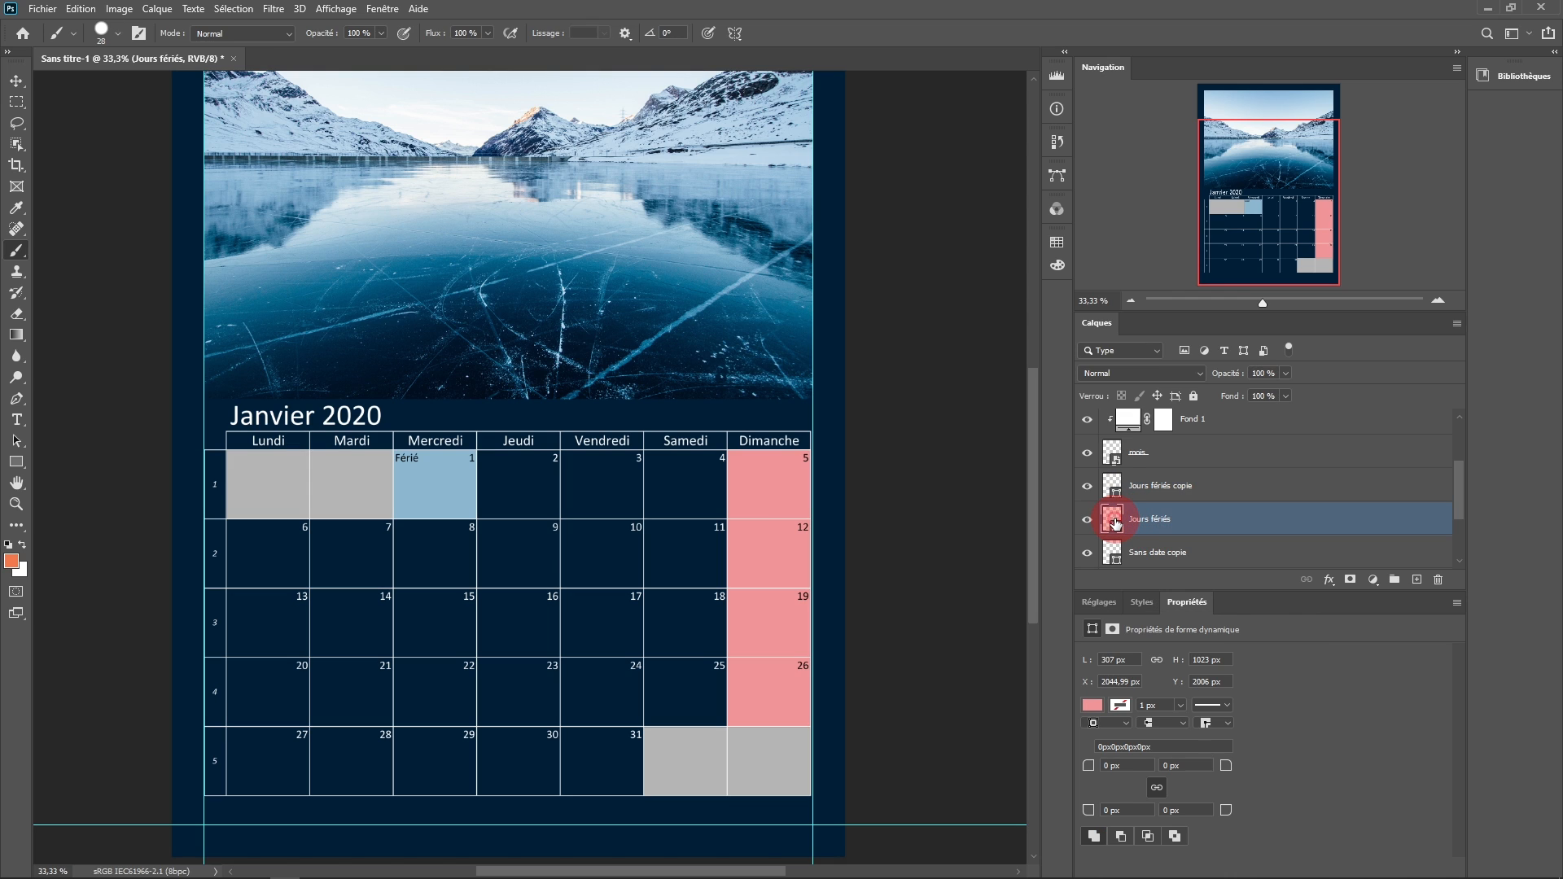
click(1092, 706)
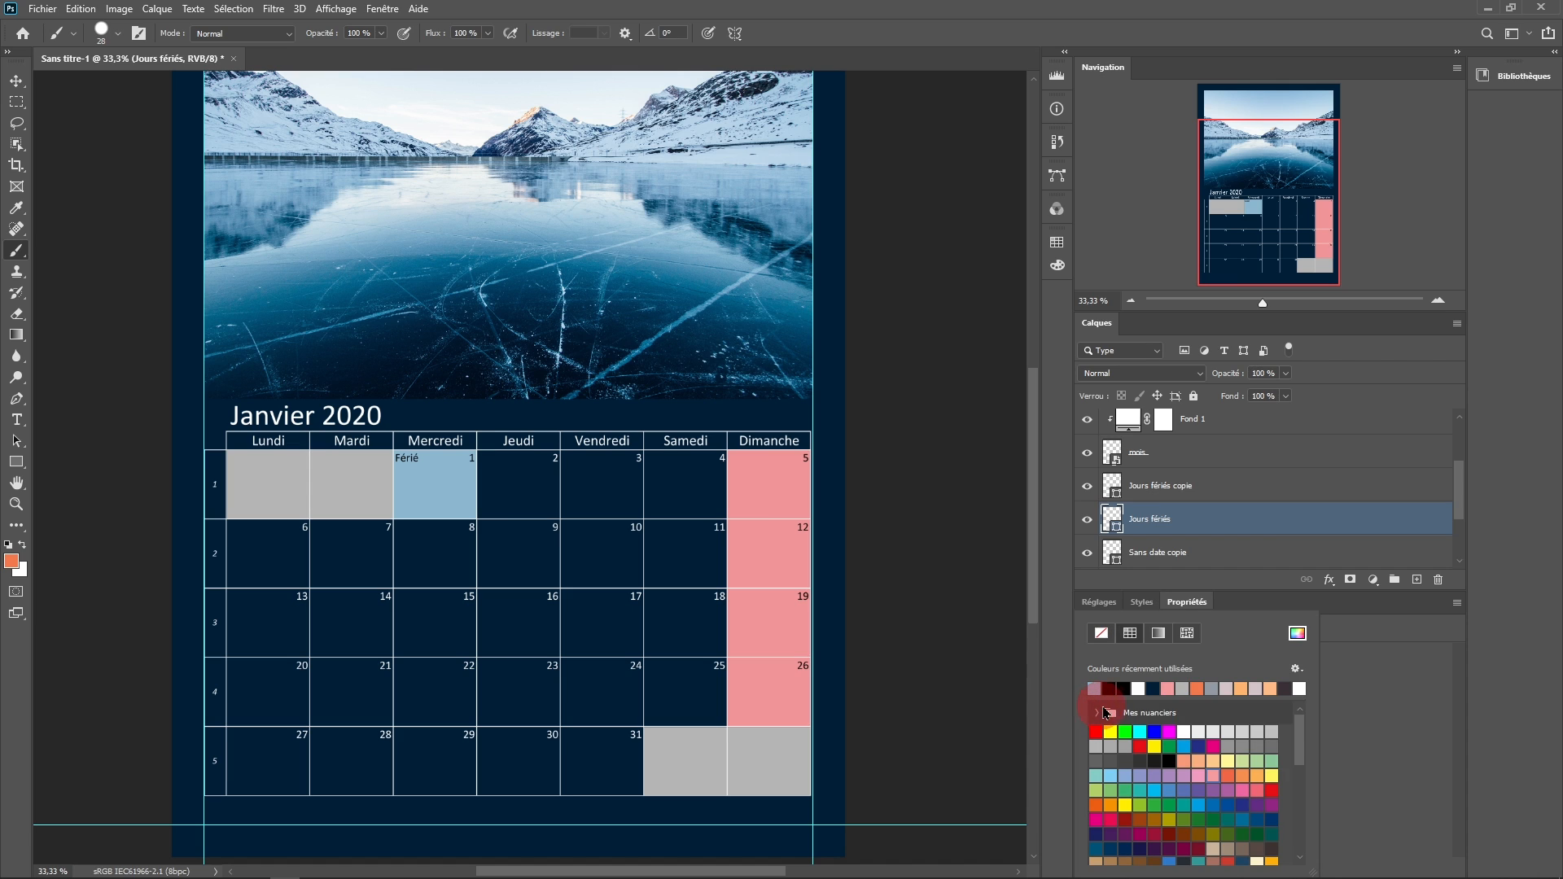
click(1300, 642)
click(1066, 569)
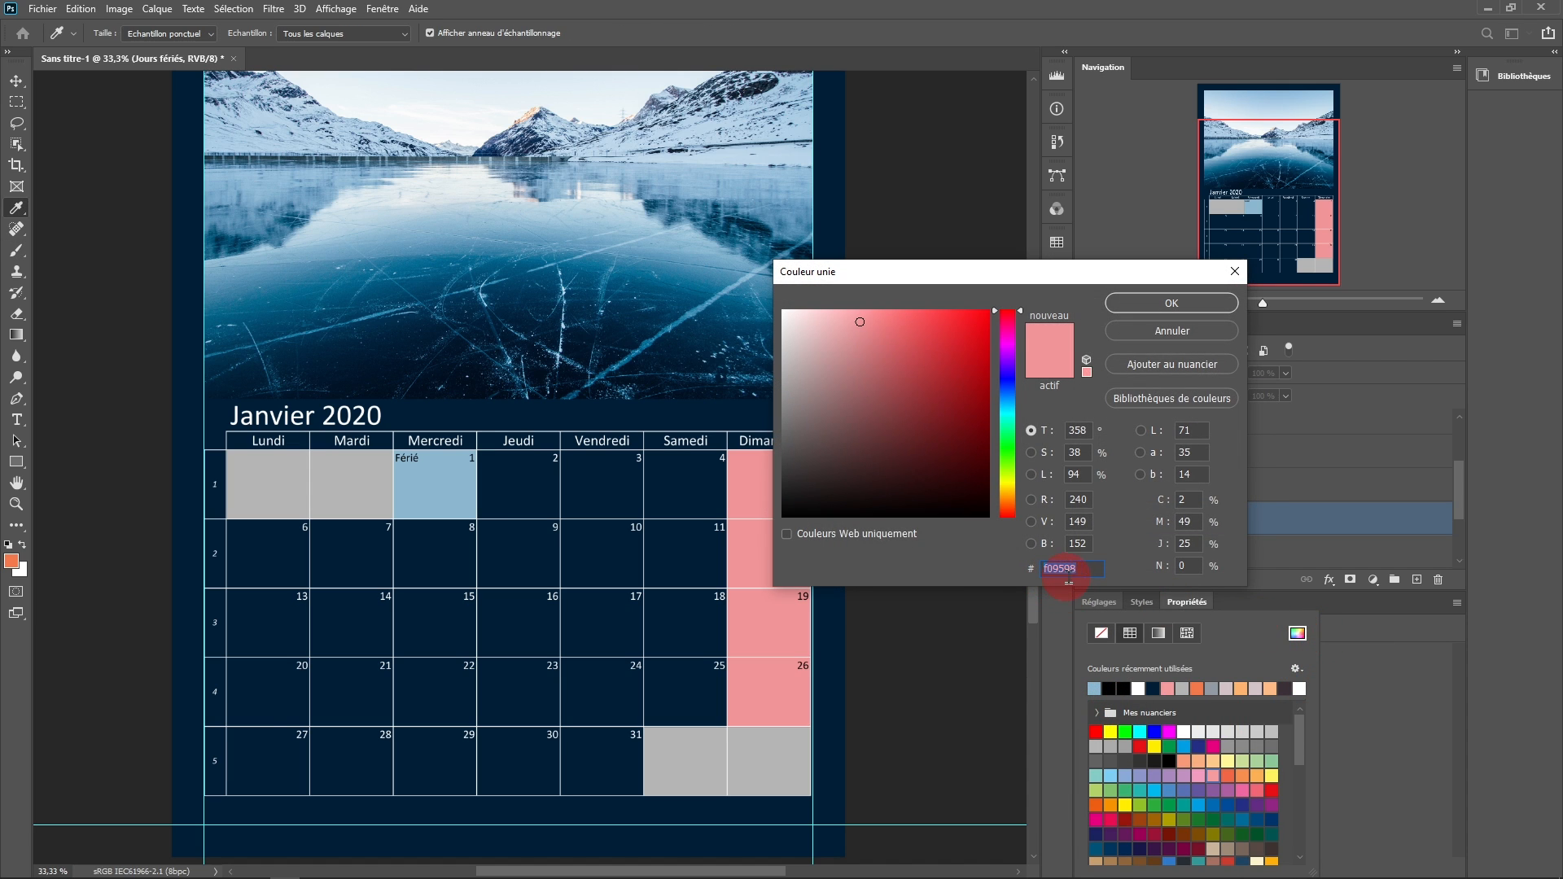
right_click(1055, 568)
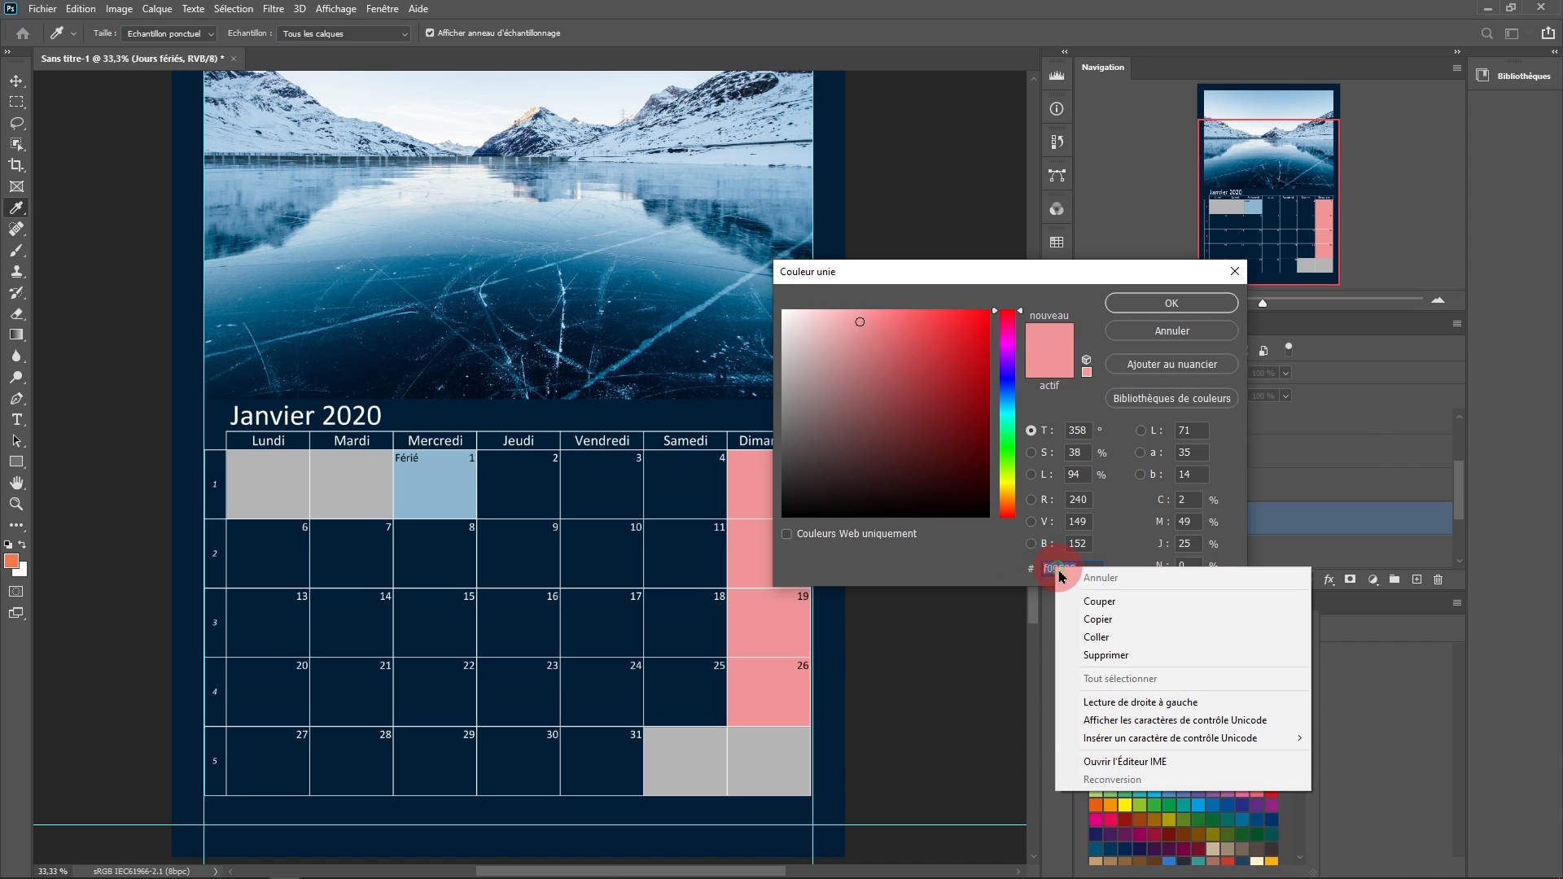
click(1097, 639)
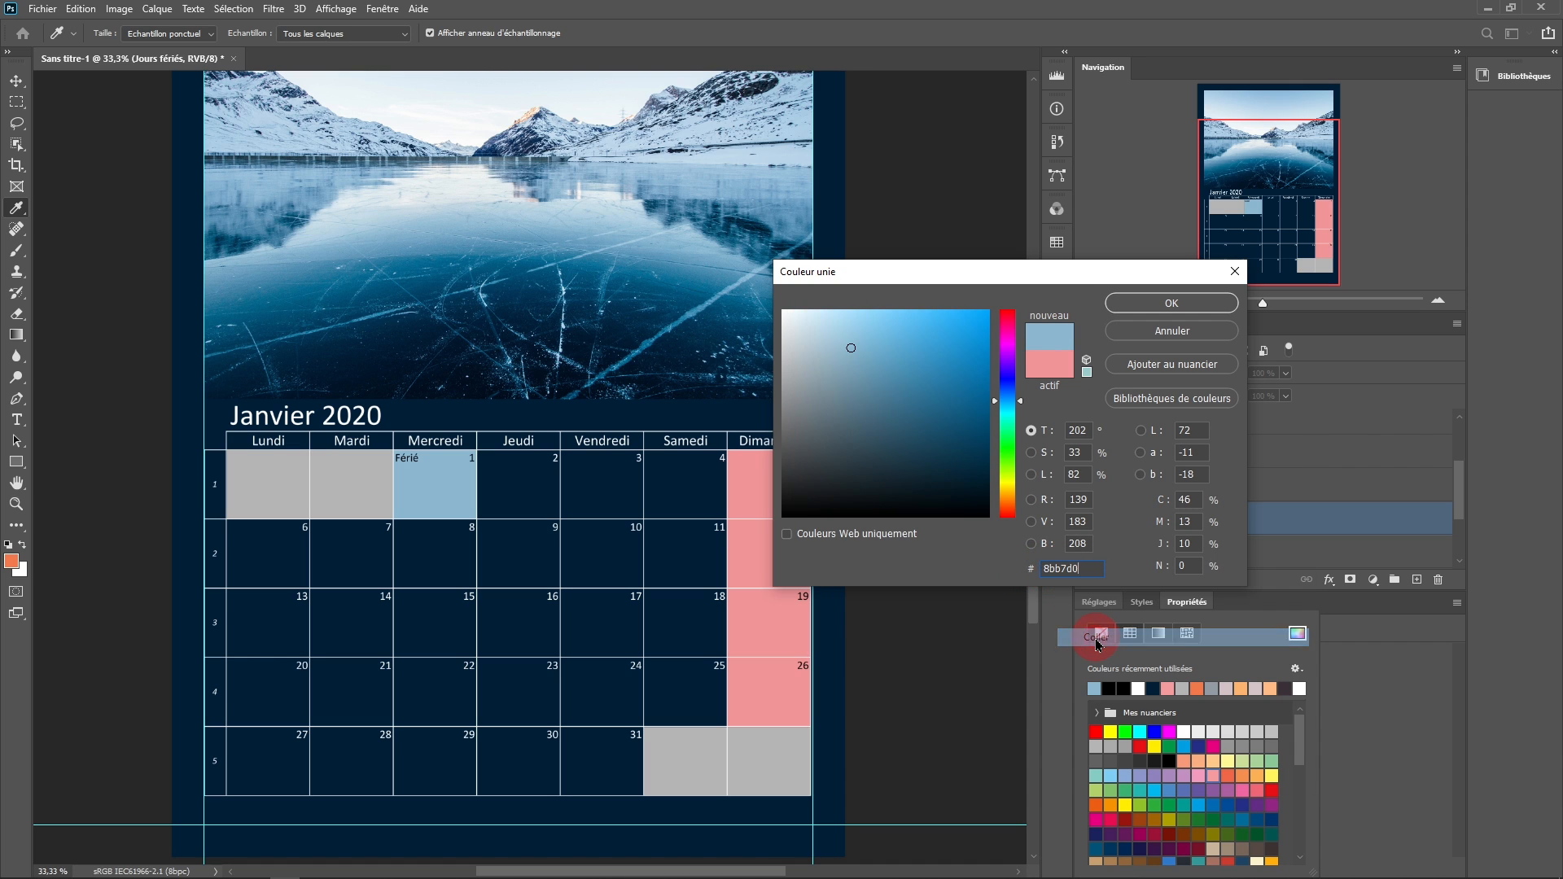
click(1156, 308)
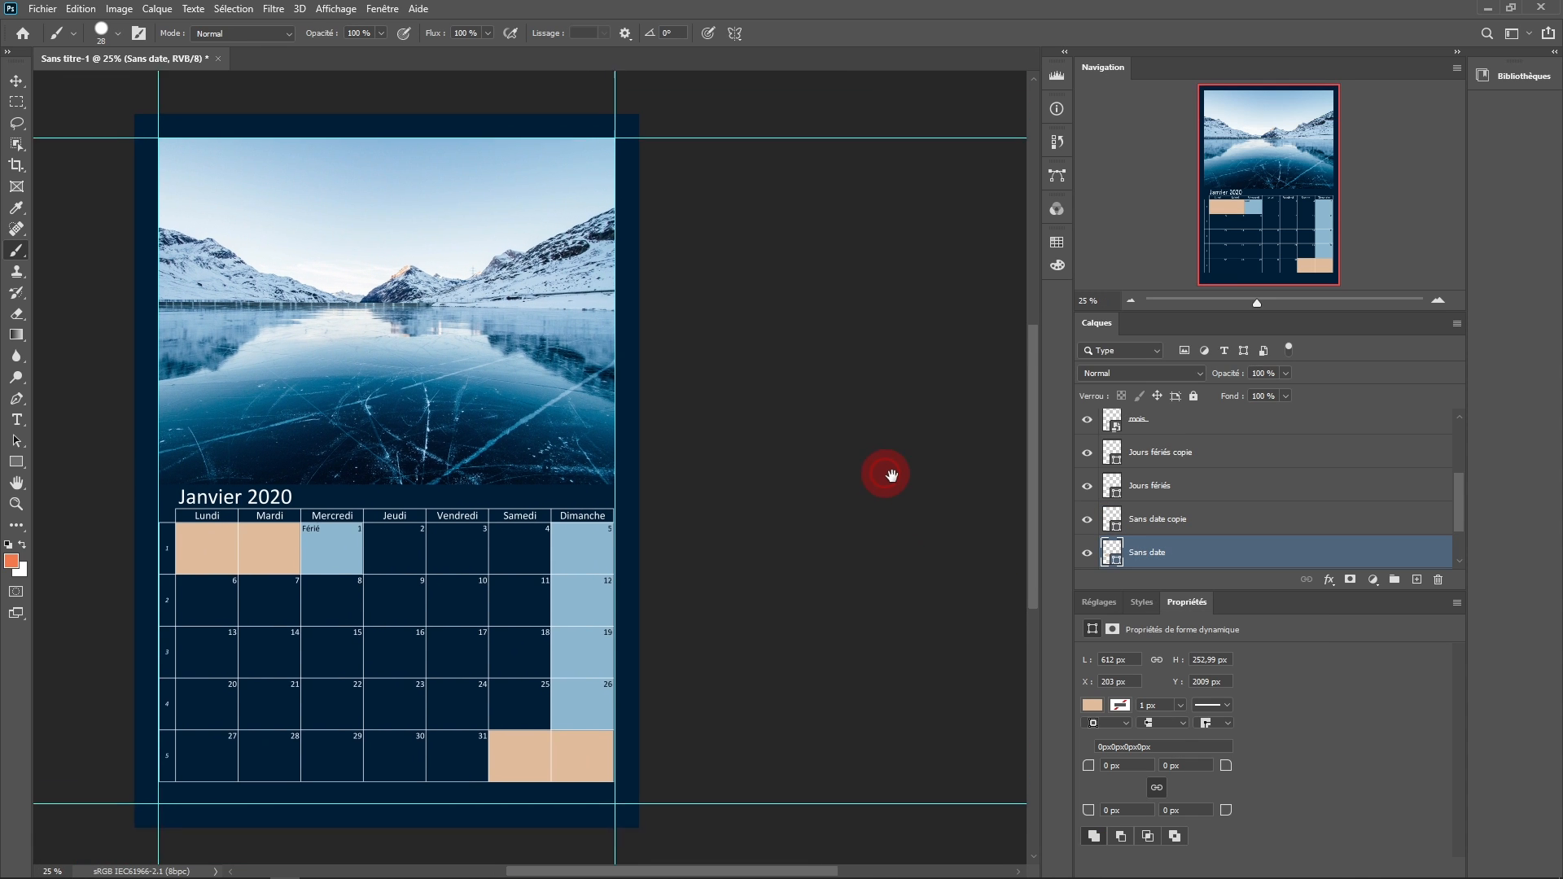
Check the installed Photoshop version in the program's about information, and close it.
drag(890, 472, 915, 482)
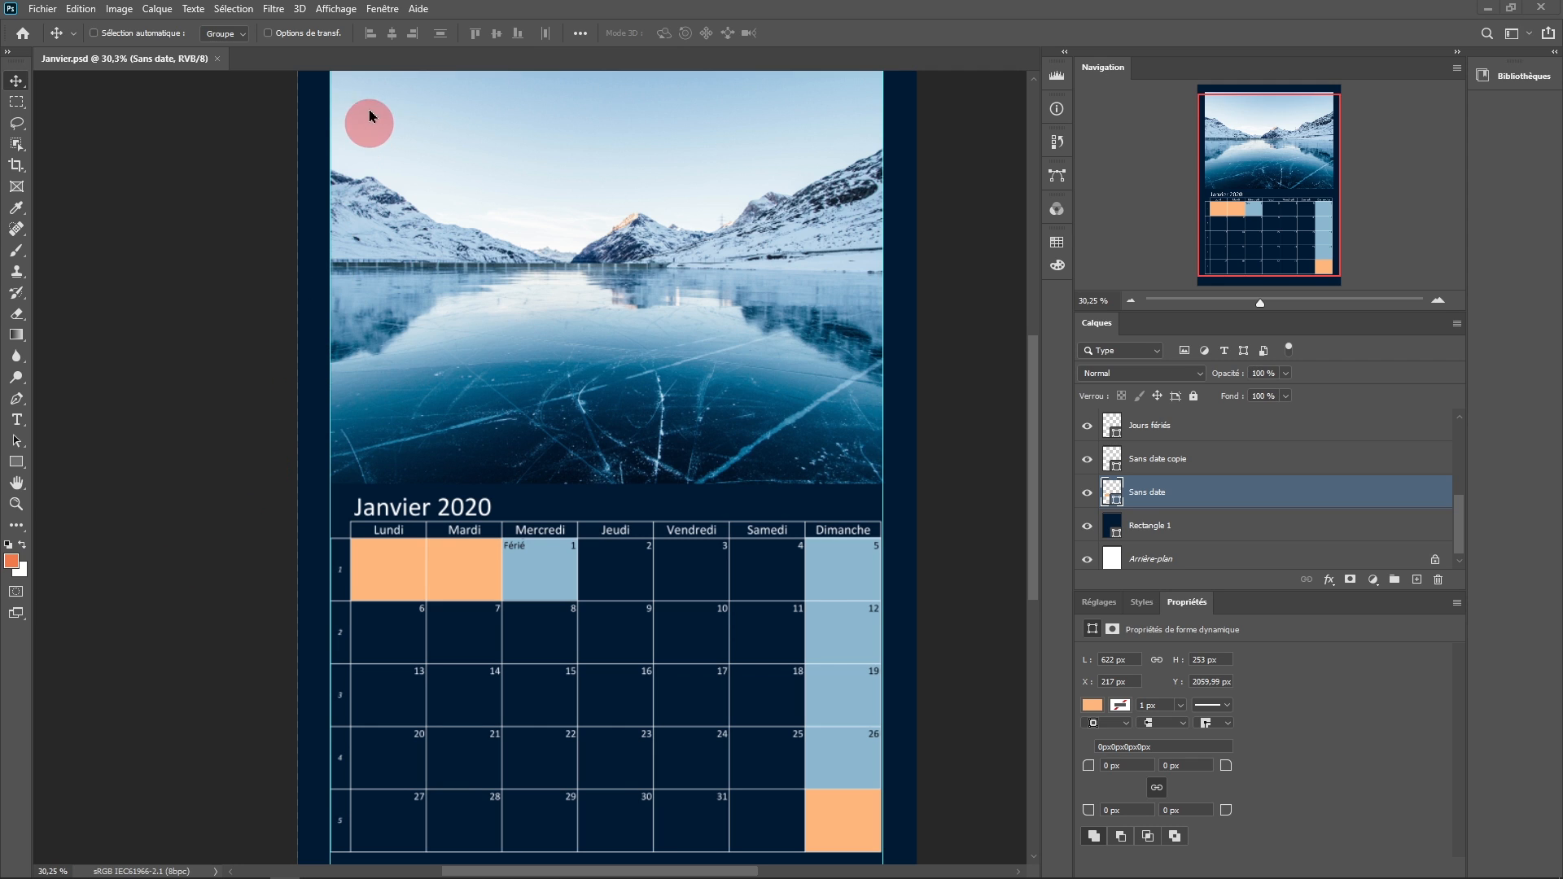
click(418, 9)
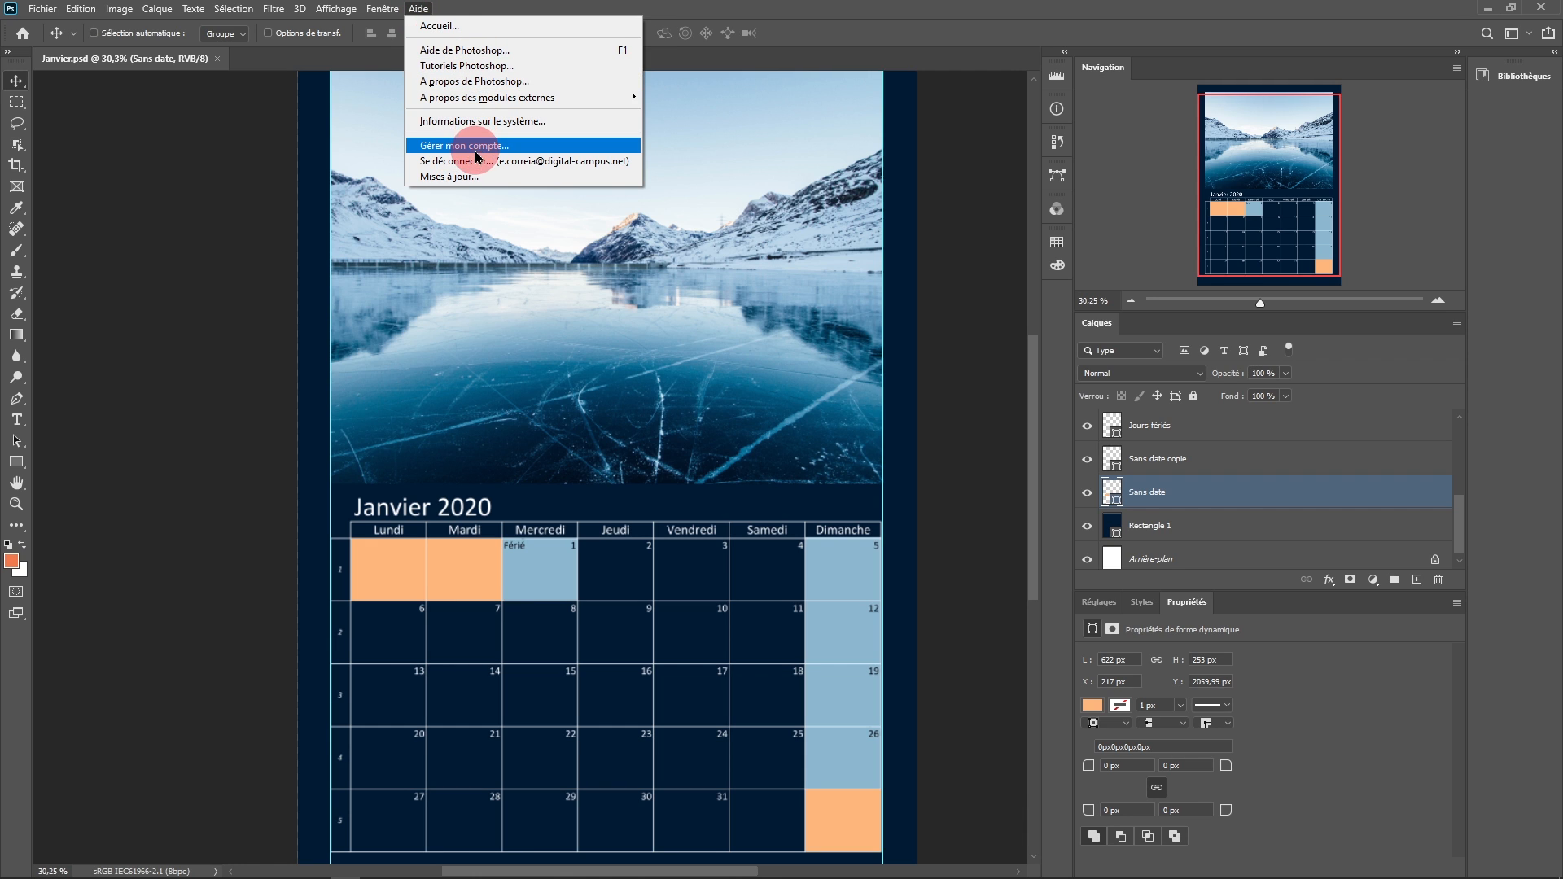
click(489, 82)
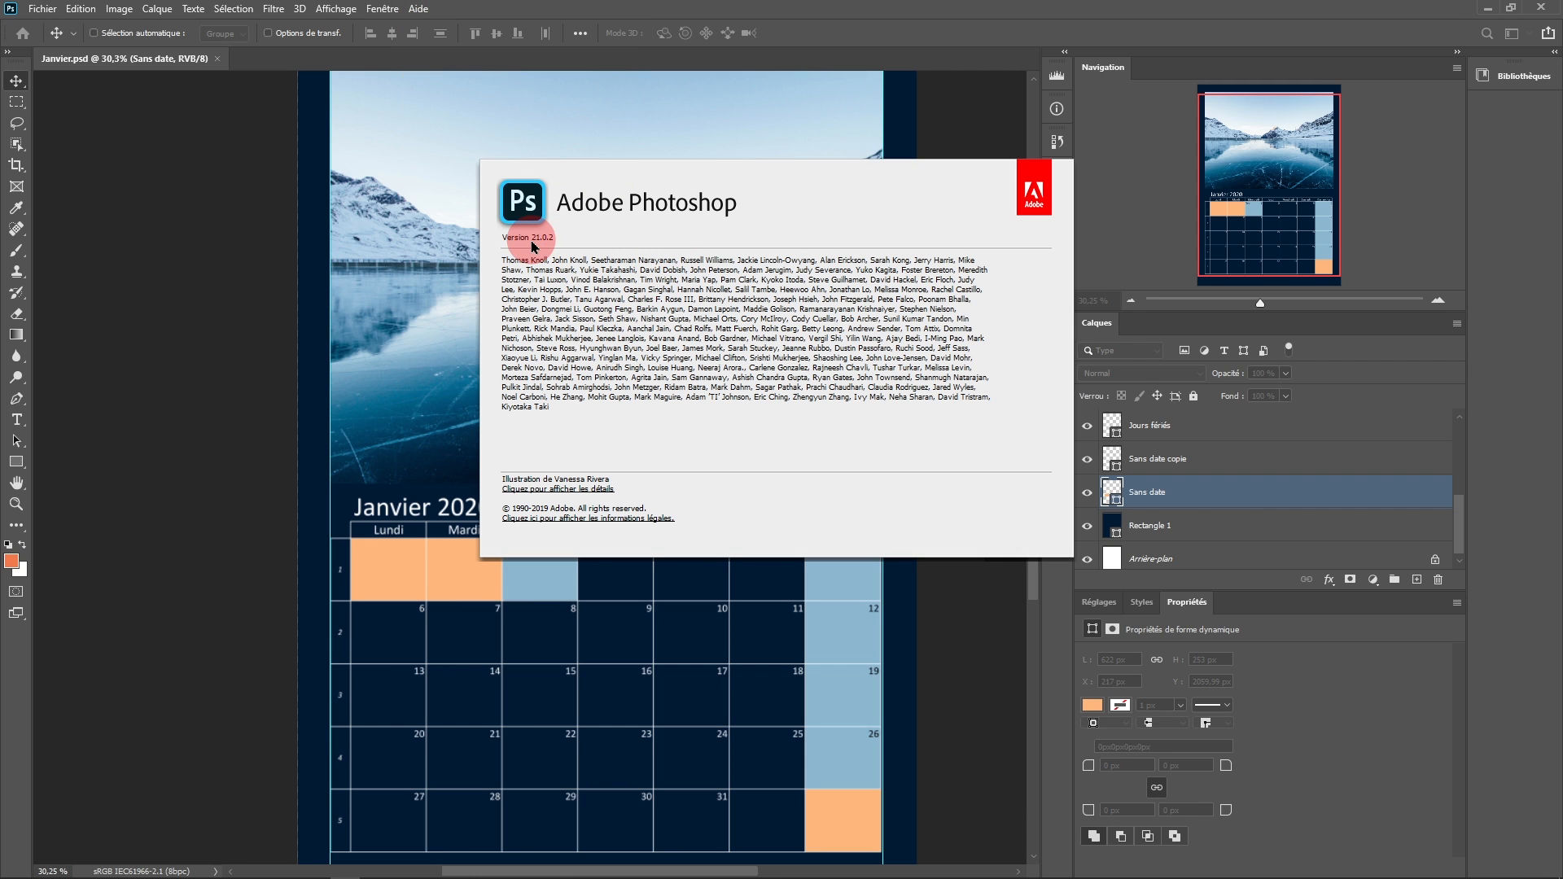
click(611, 252)
Display the Creative Cloud libraries (Bibliothèques).
scroll(798, 250, up, 2)
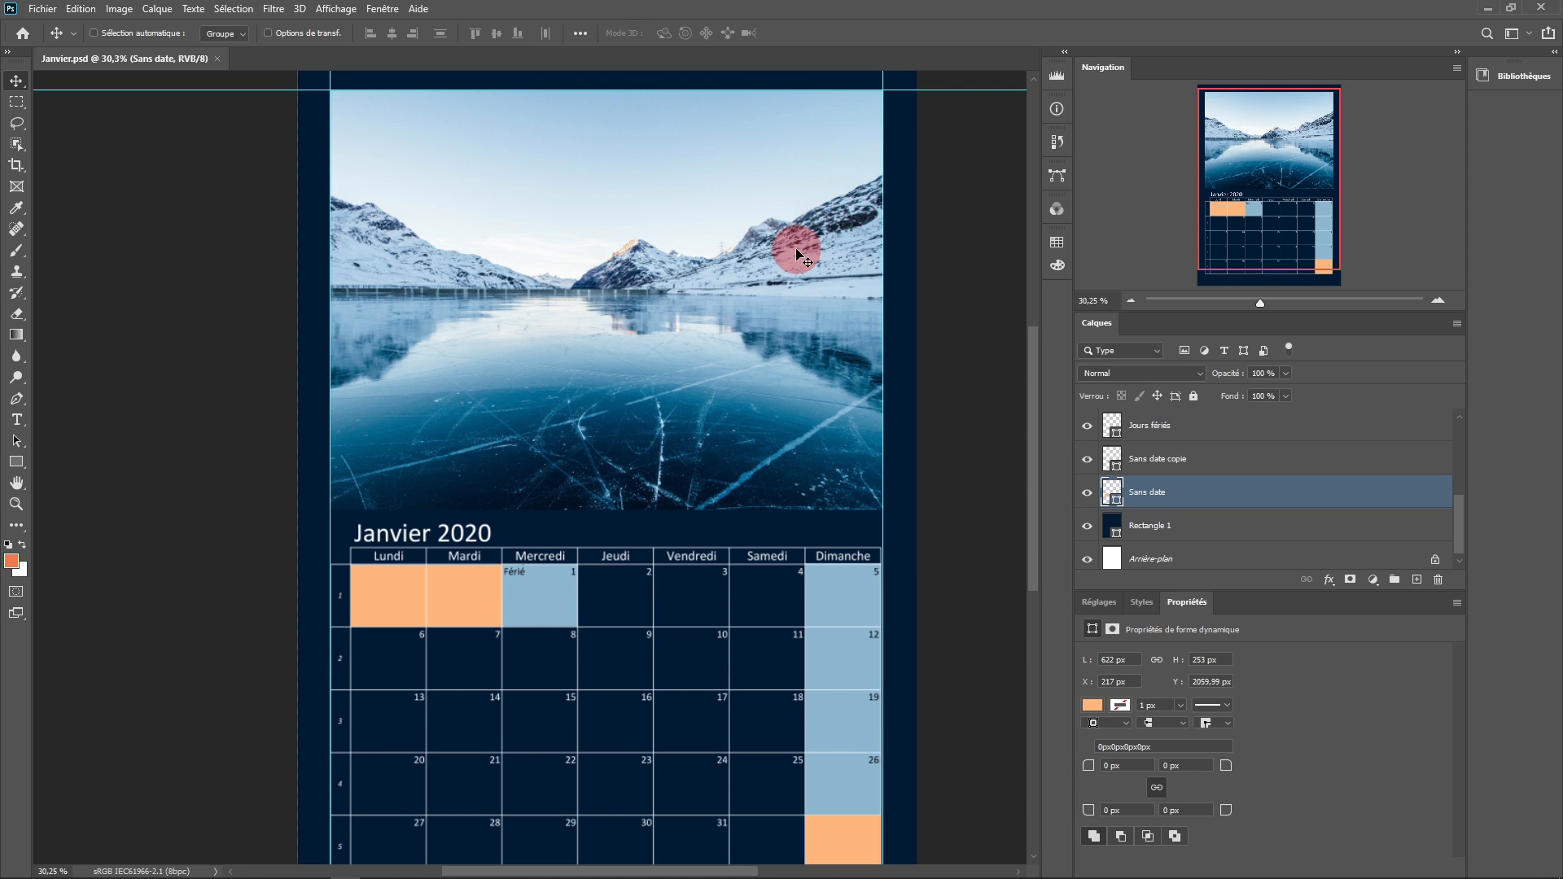
click(382, 9)
click(411, 153)
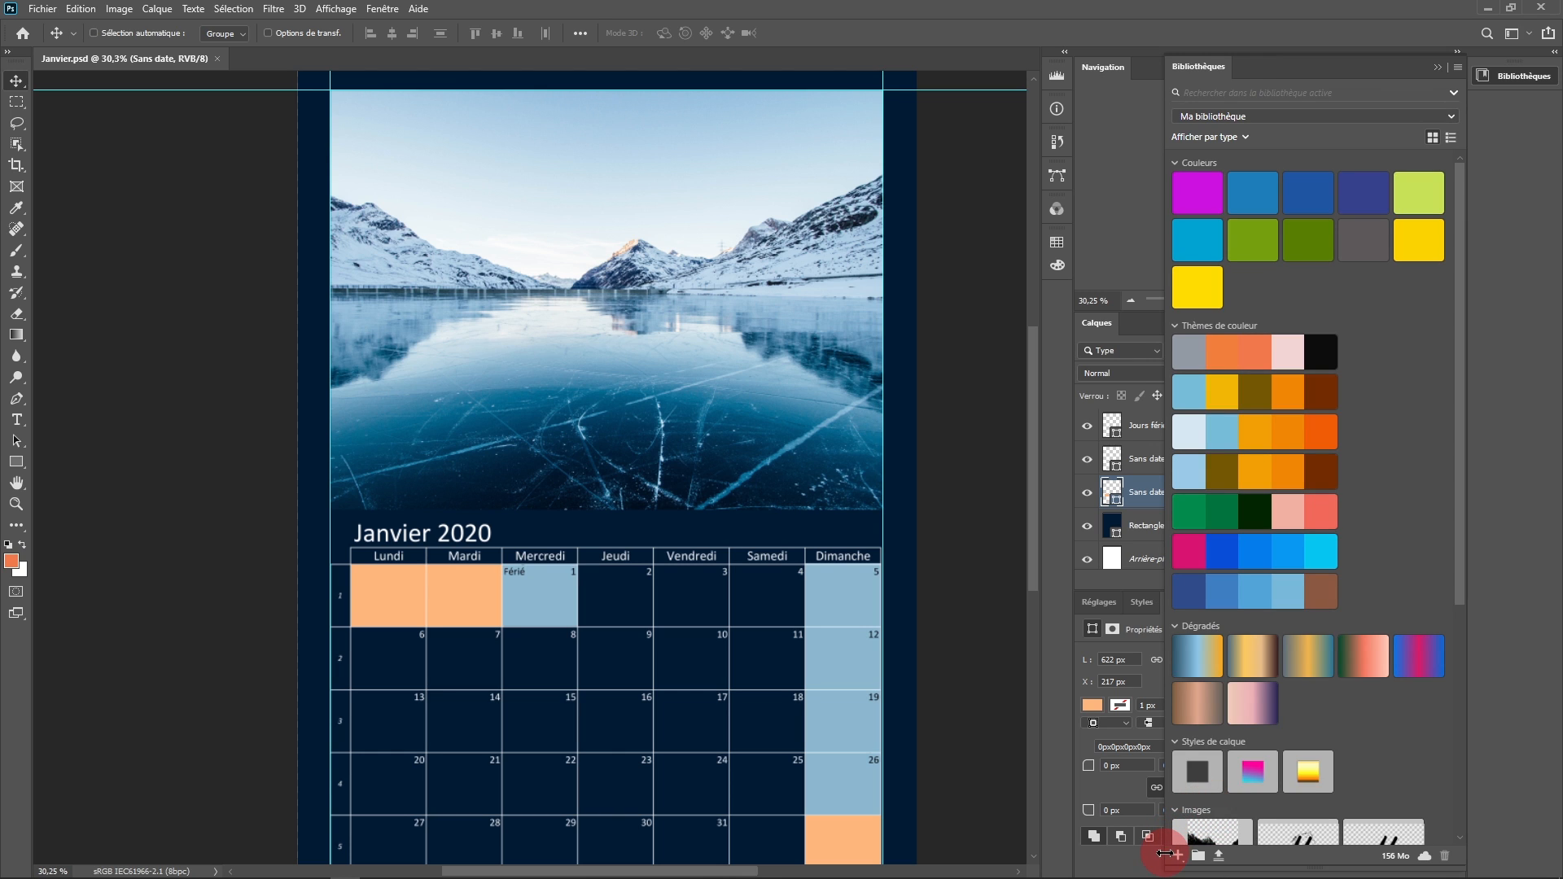
click(1178, 856)
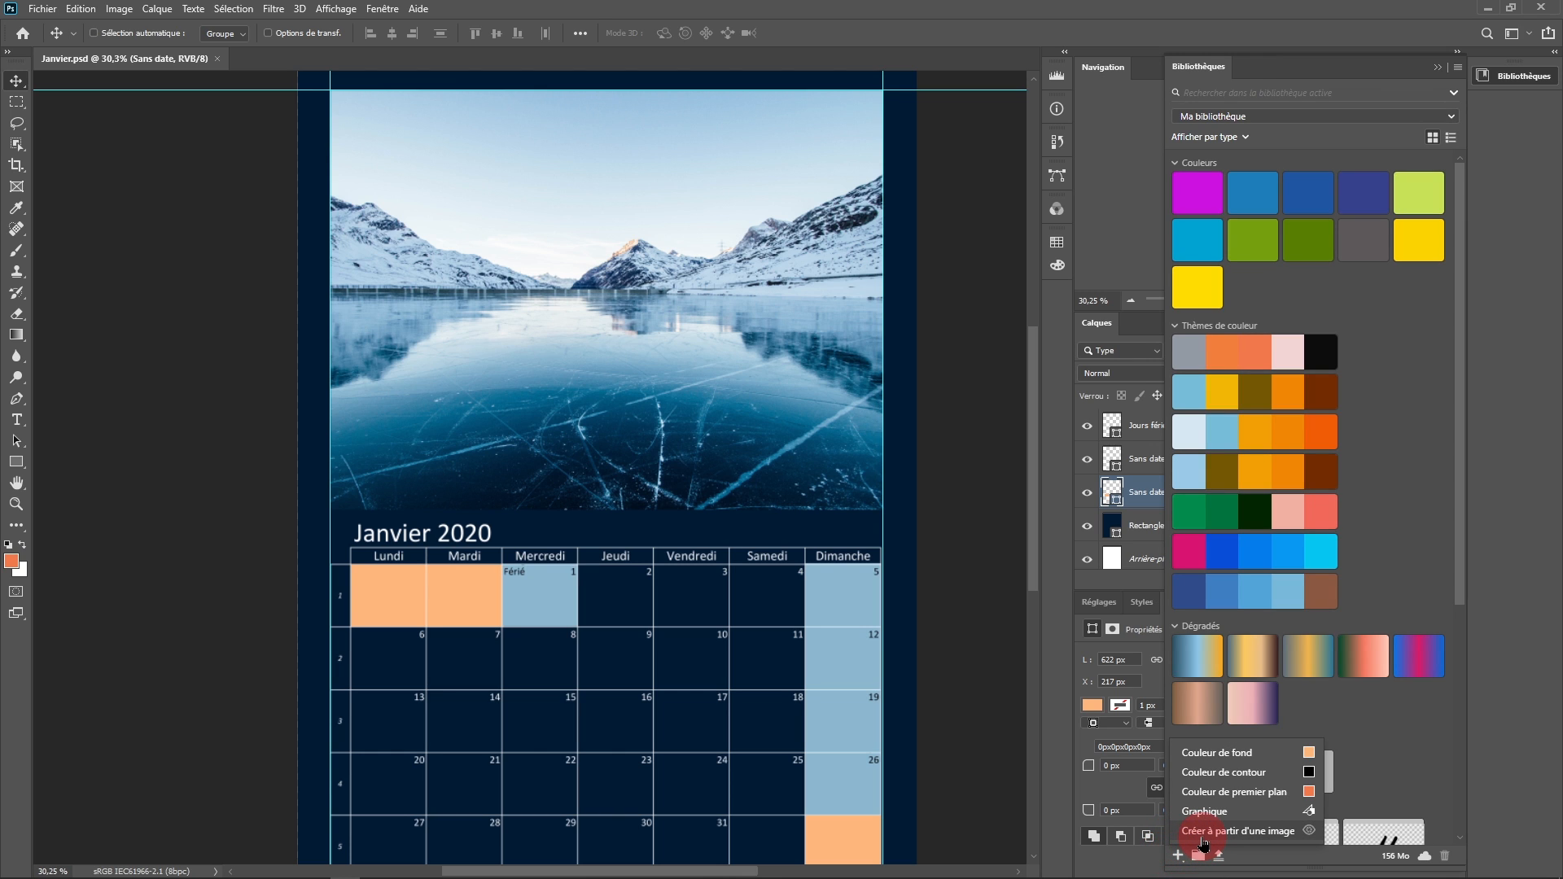
click(1208, 832)
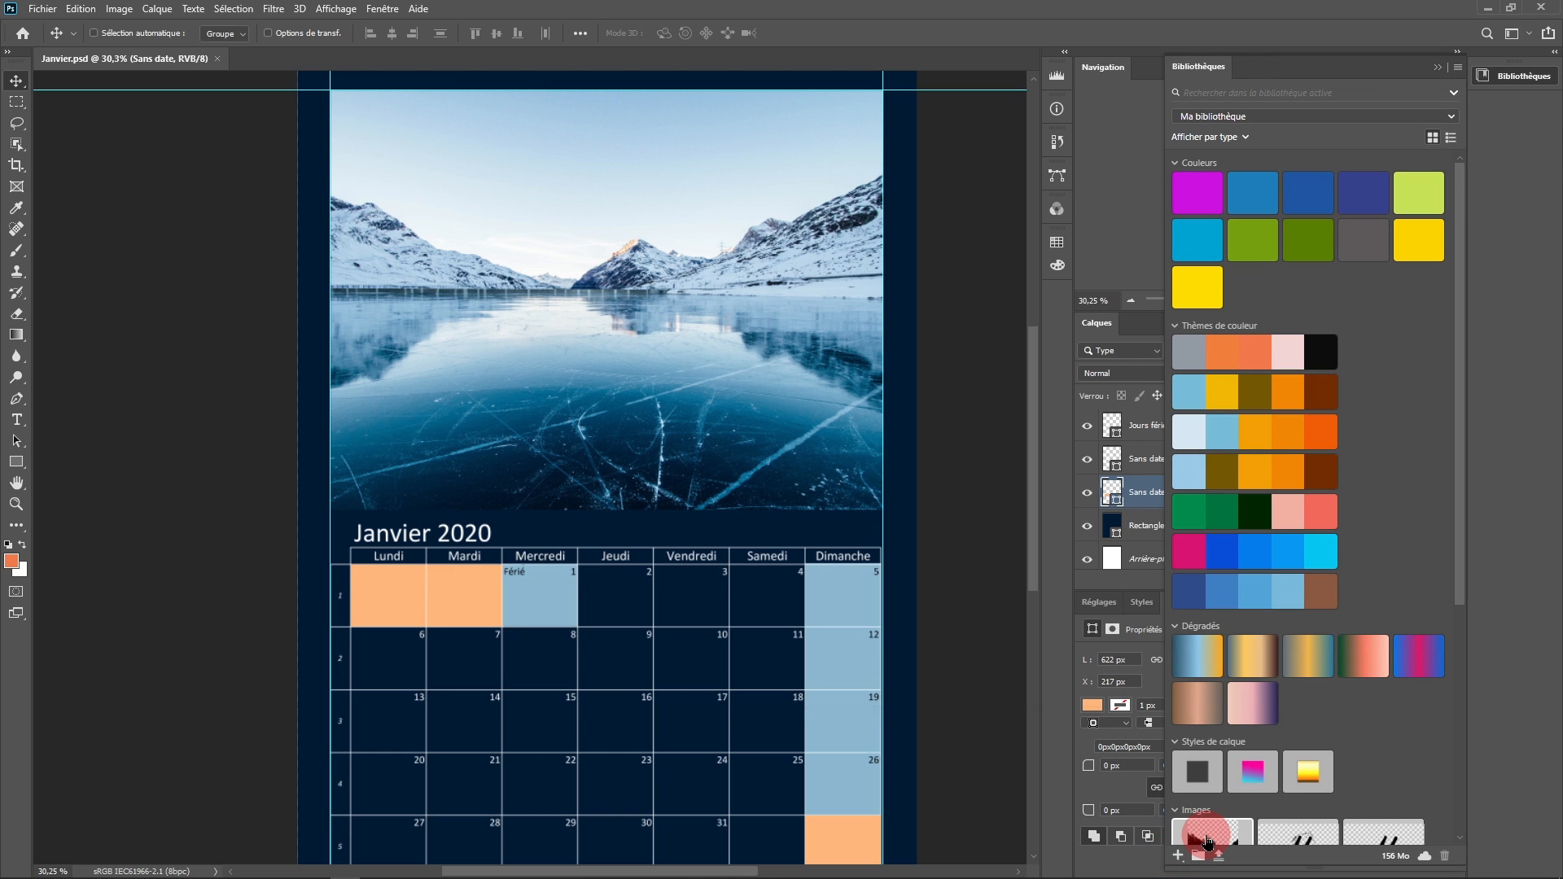
drag(848, 198, 951, 201)
click(739, 225)
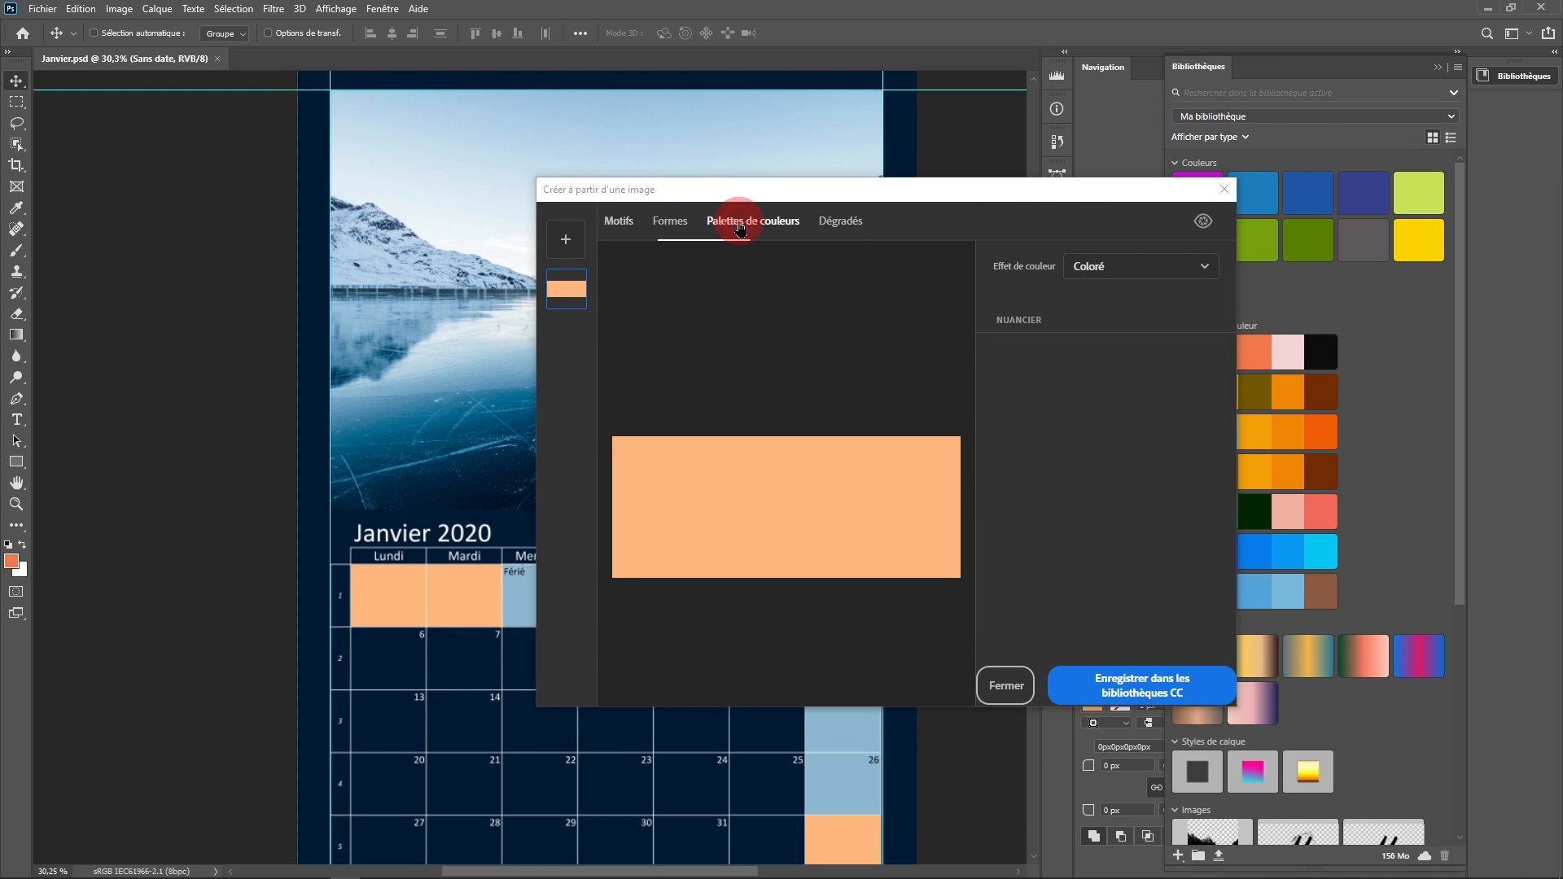
click(1007, 685)
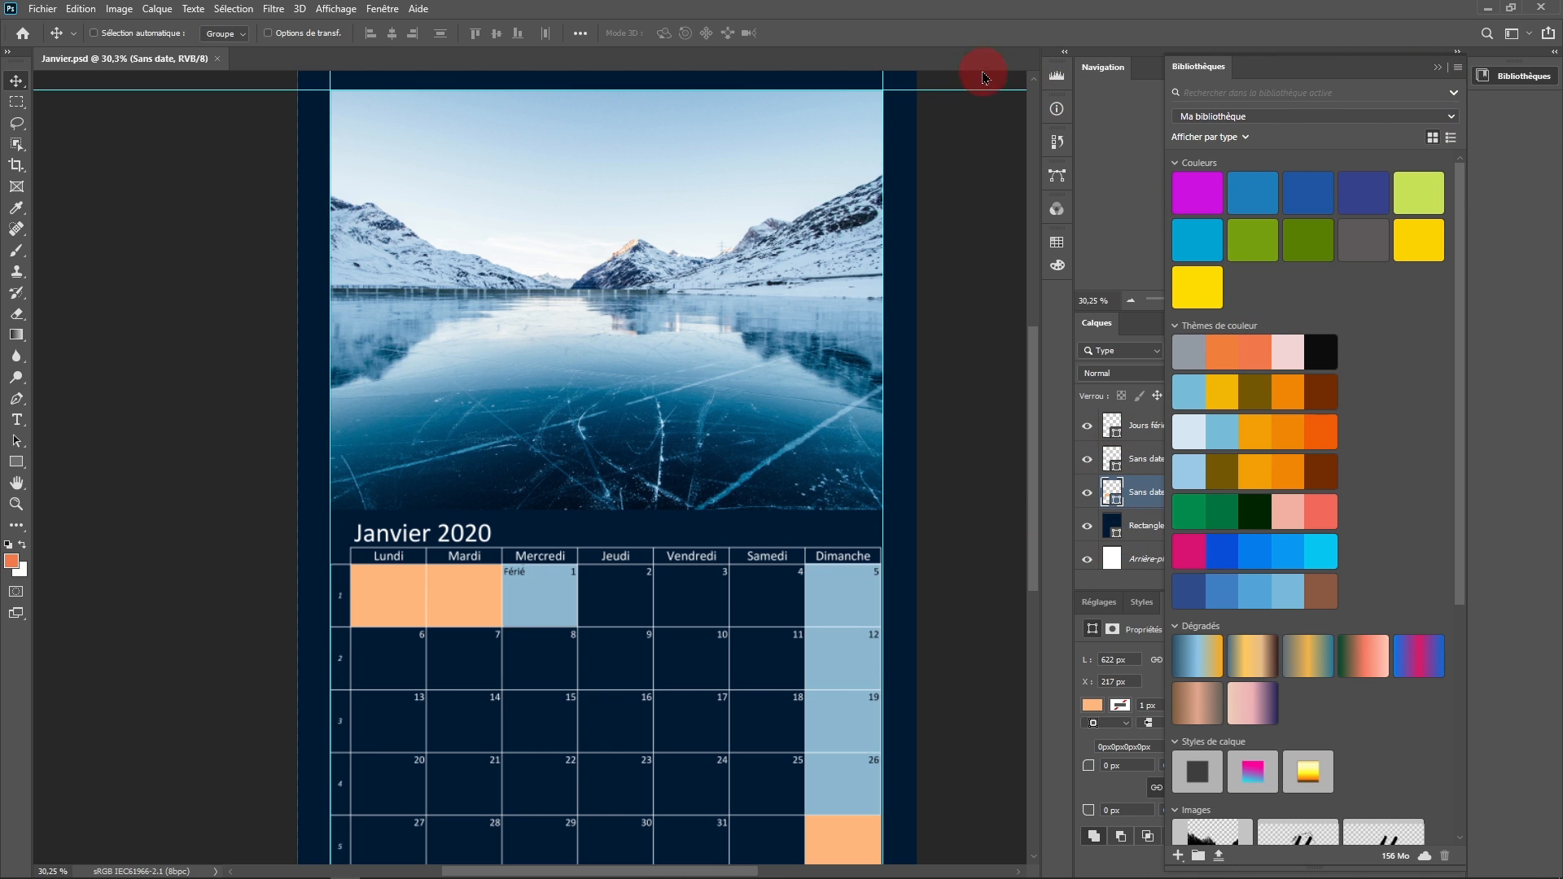
Create a color palette from the lake photo's layer with Créer à partir d'une image.
drag(1052, 234, 984, 252)
click(1056, 456)
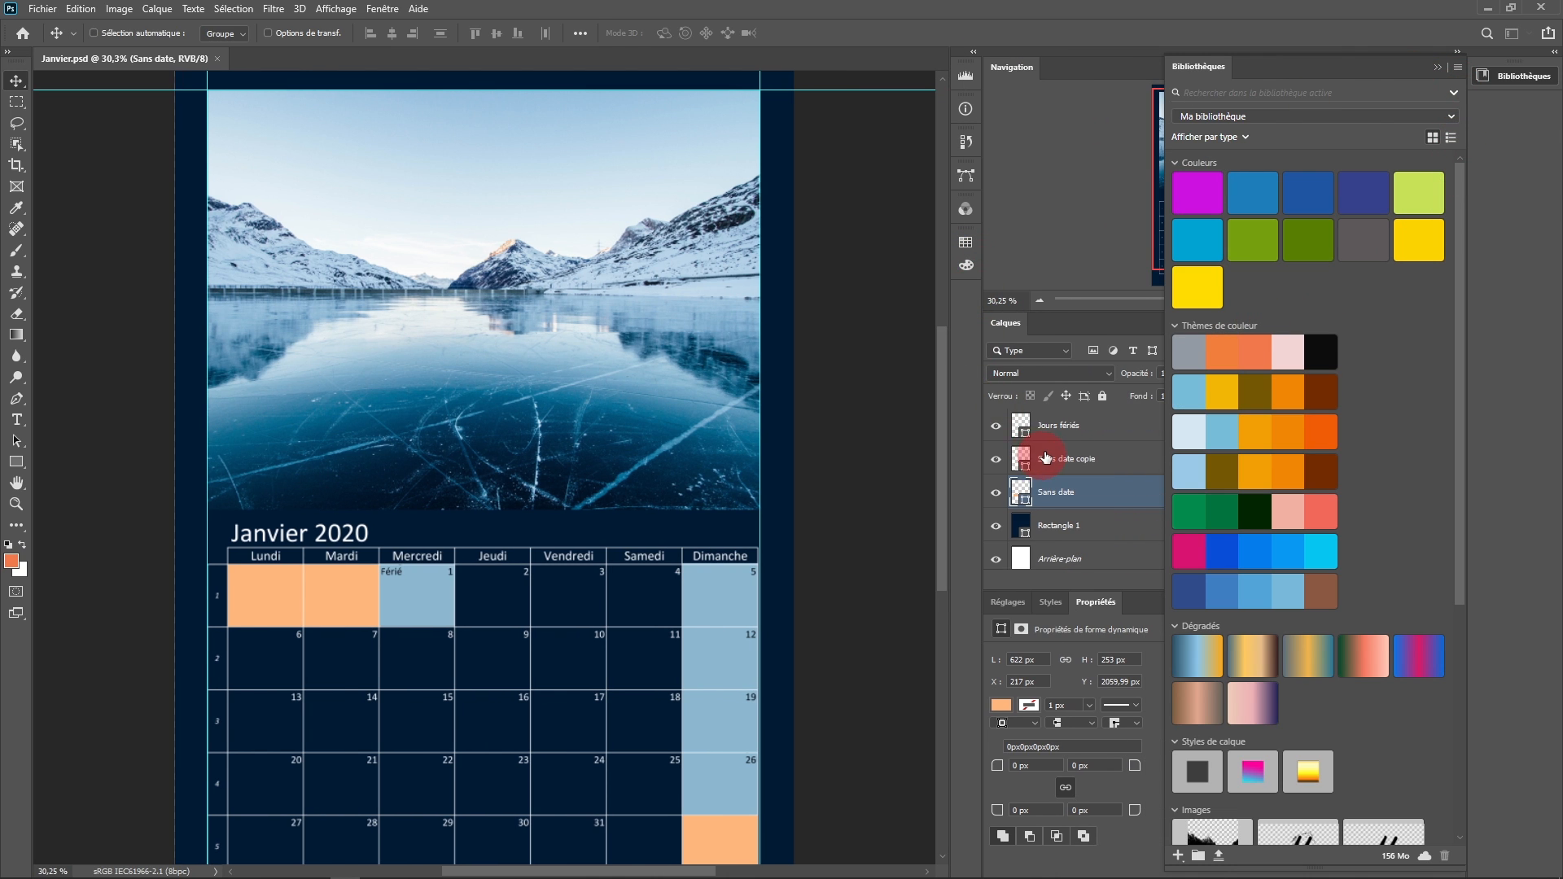
scroll(1067, 461, up, 2)
click(1083, 423)
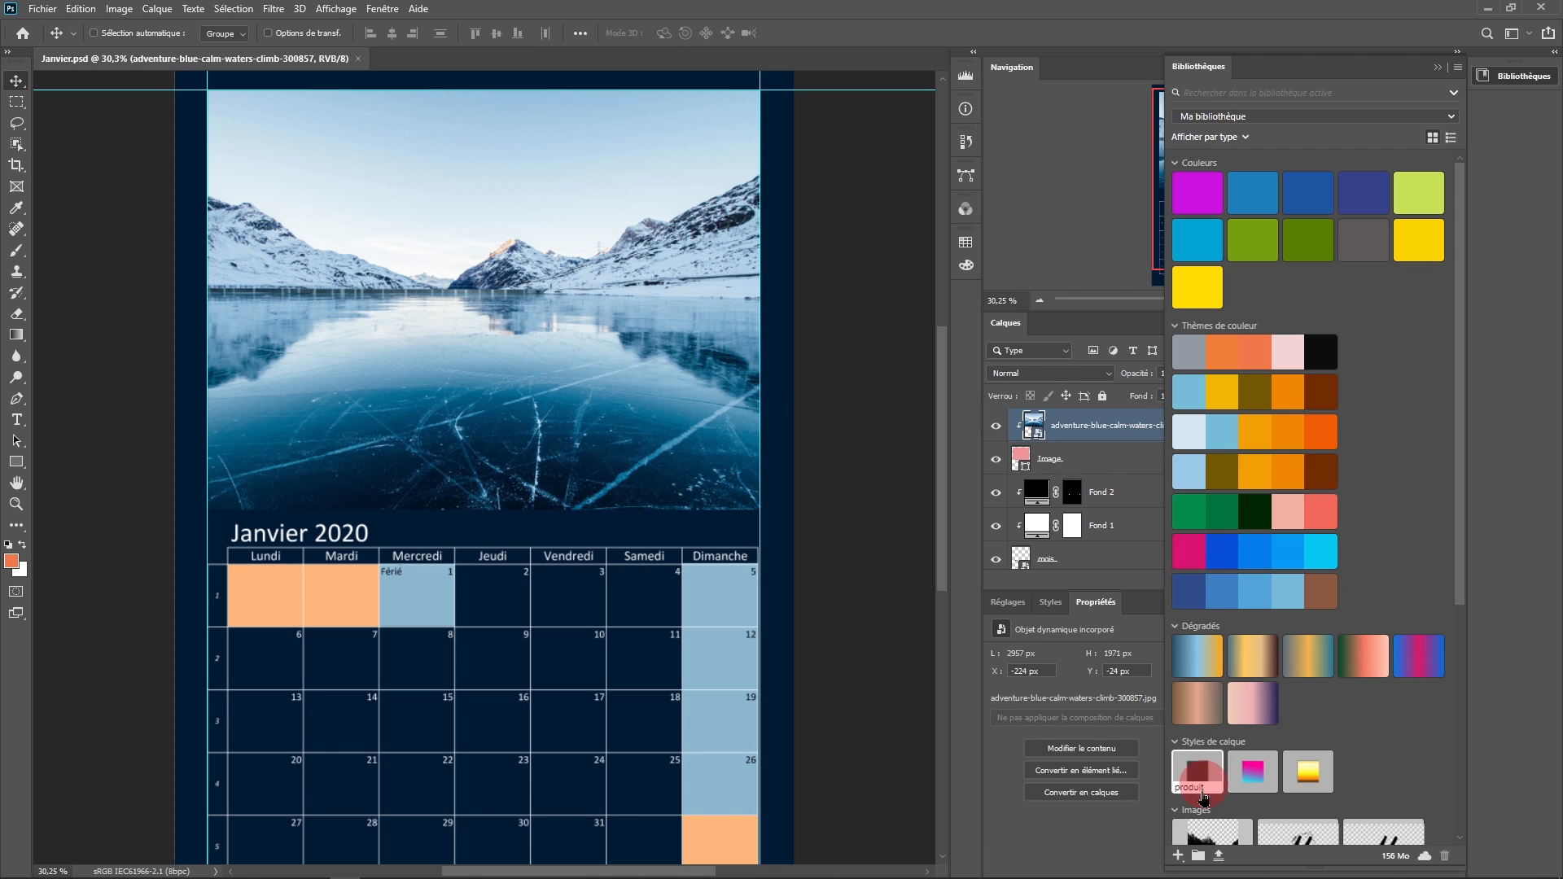
click(1178, 855)
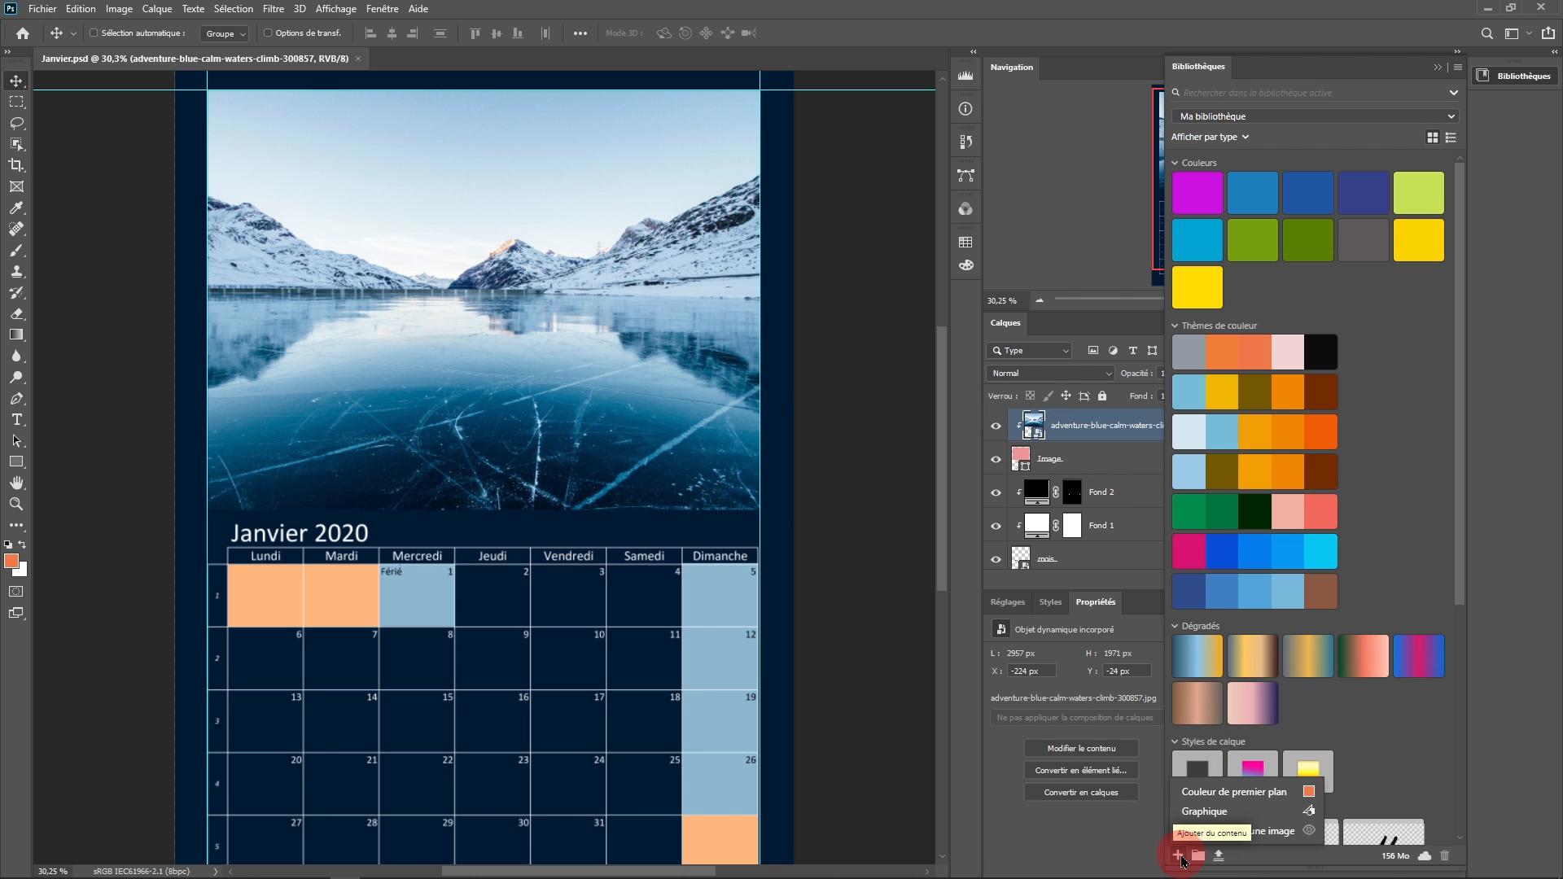
click(1254, 832)
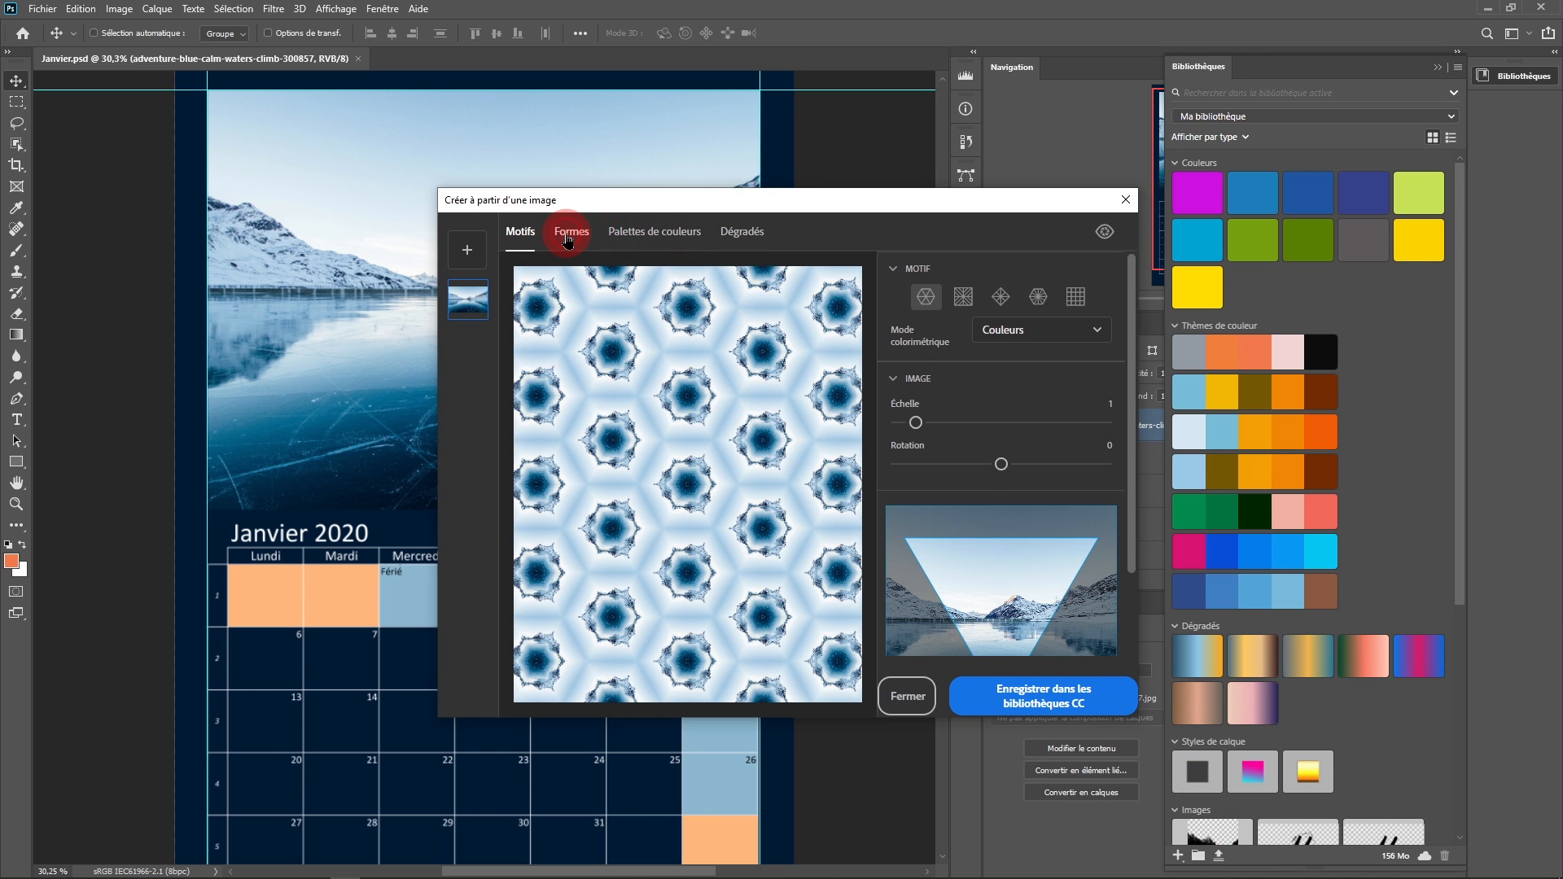
click(568, 238)
click(643, 236)
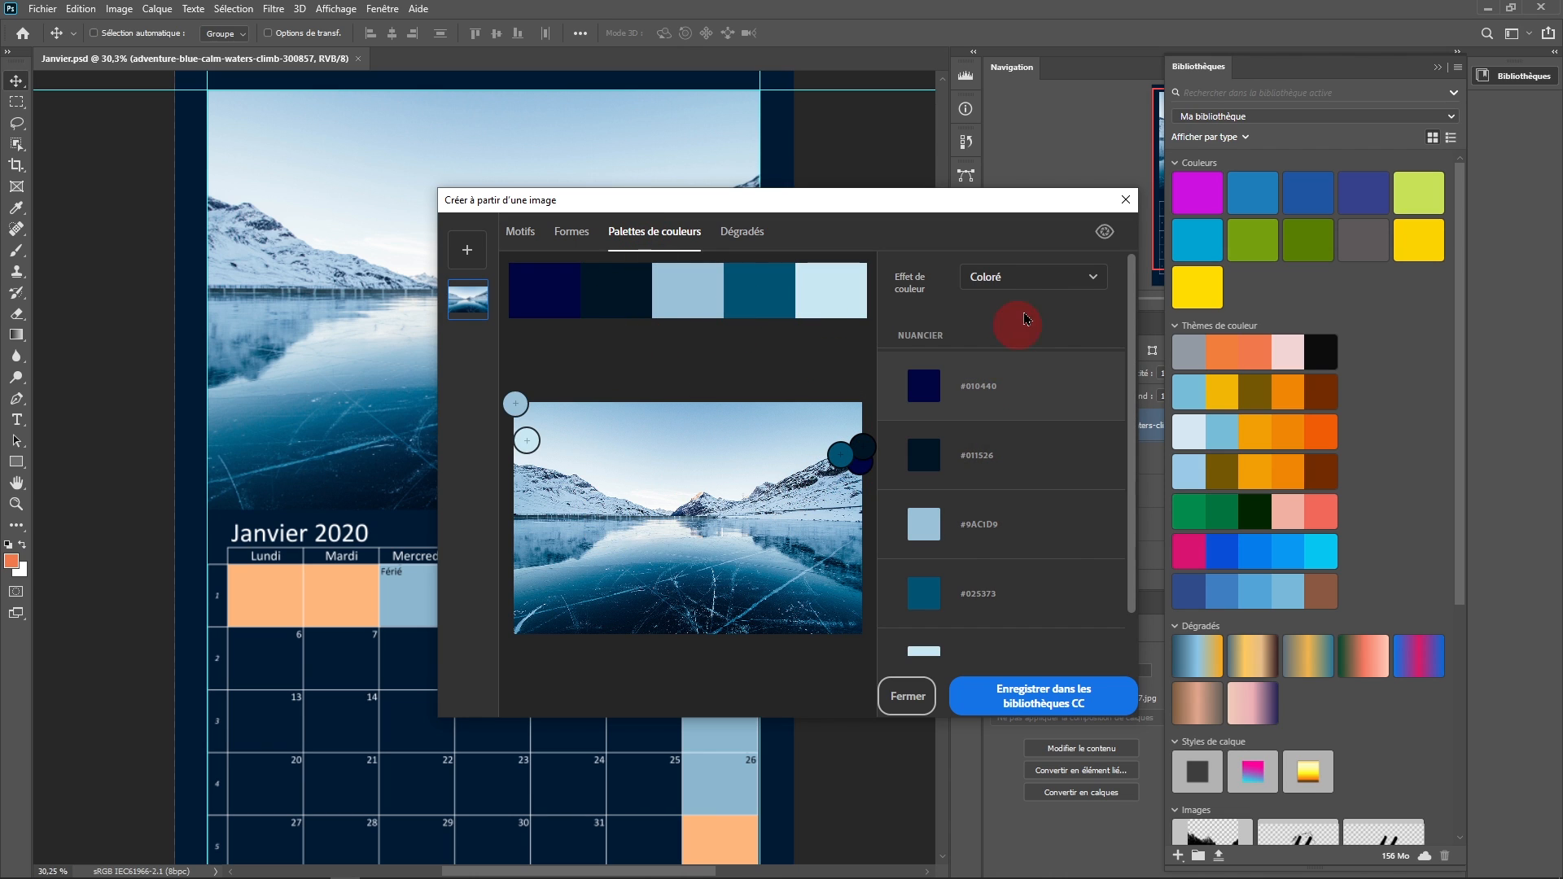
Try the Lumineux, Adouci and Sombre color effects on the photo's palette, and return to Coloré.
click(1032, 282)
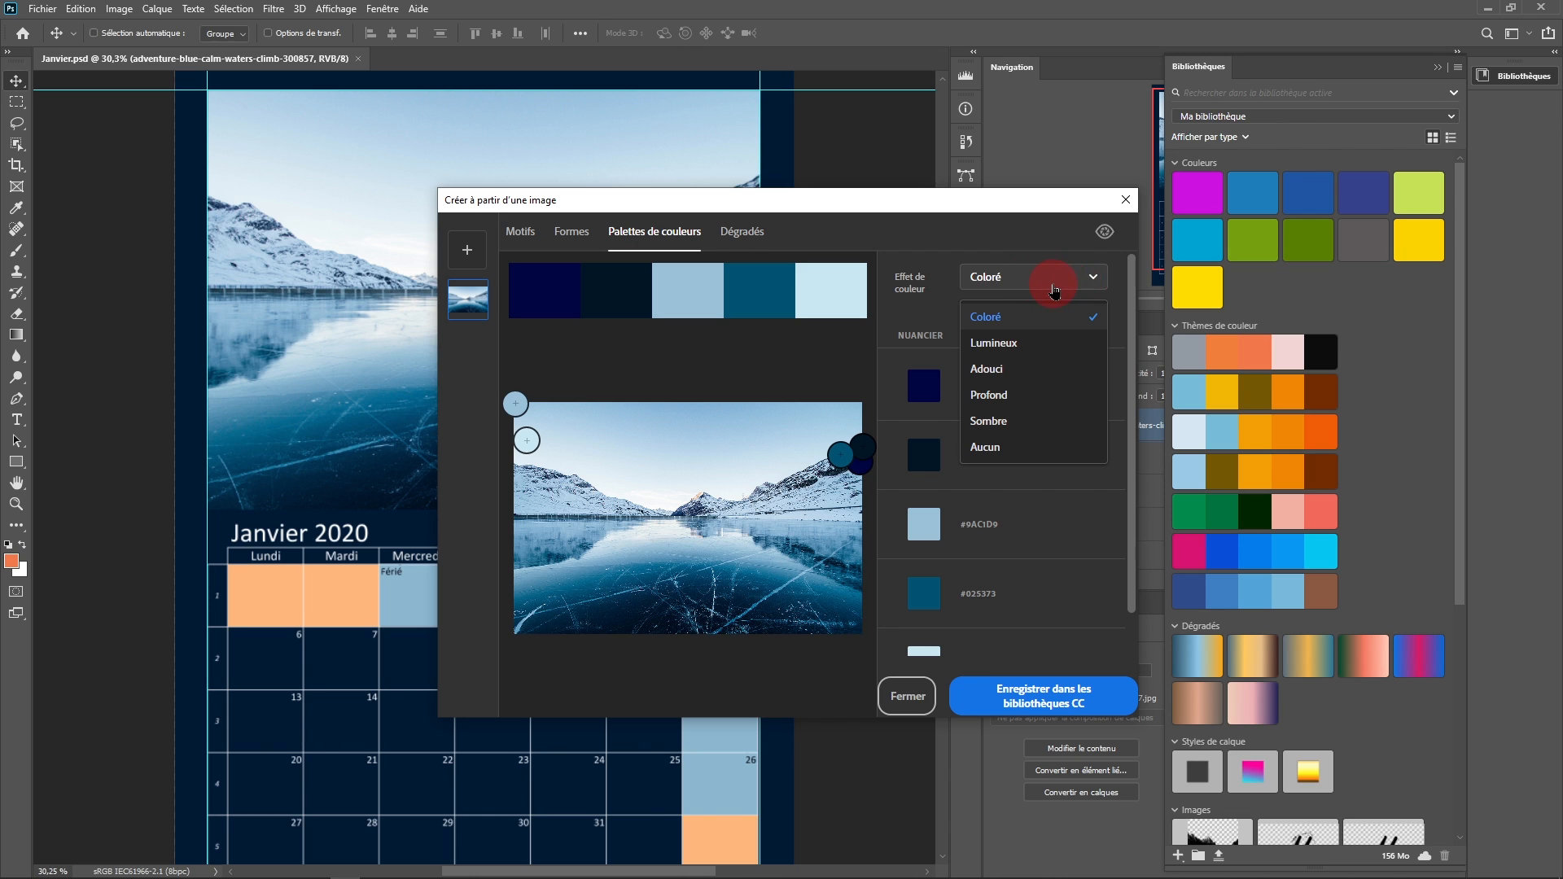
click(1018, 354)
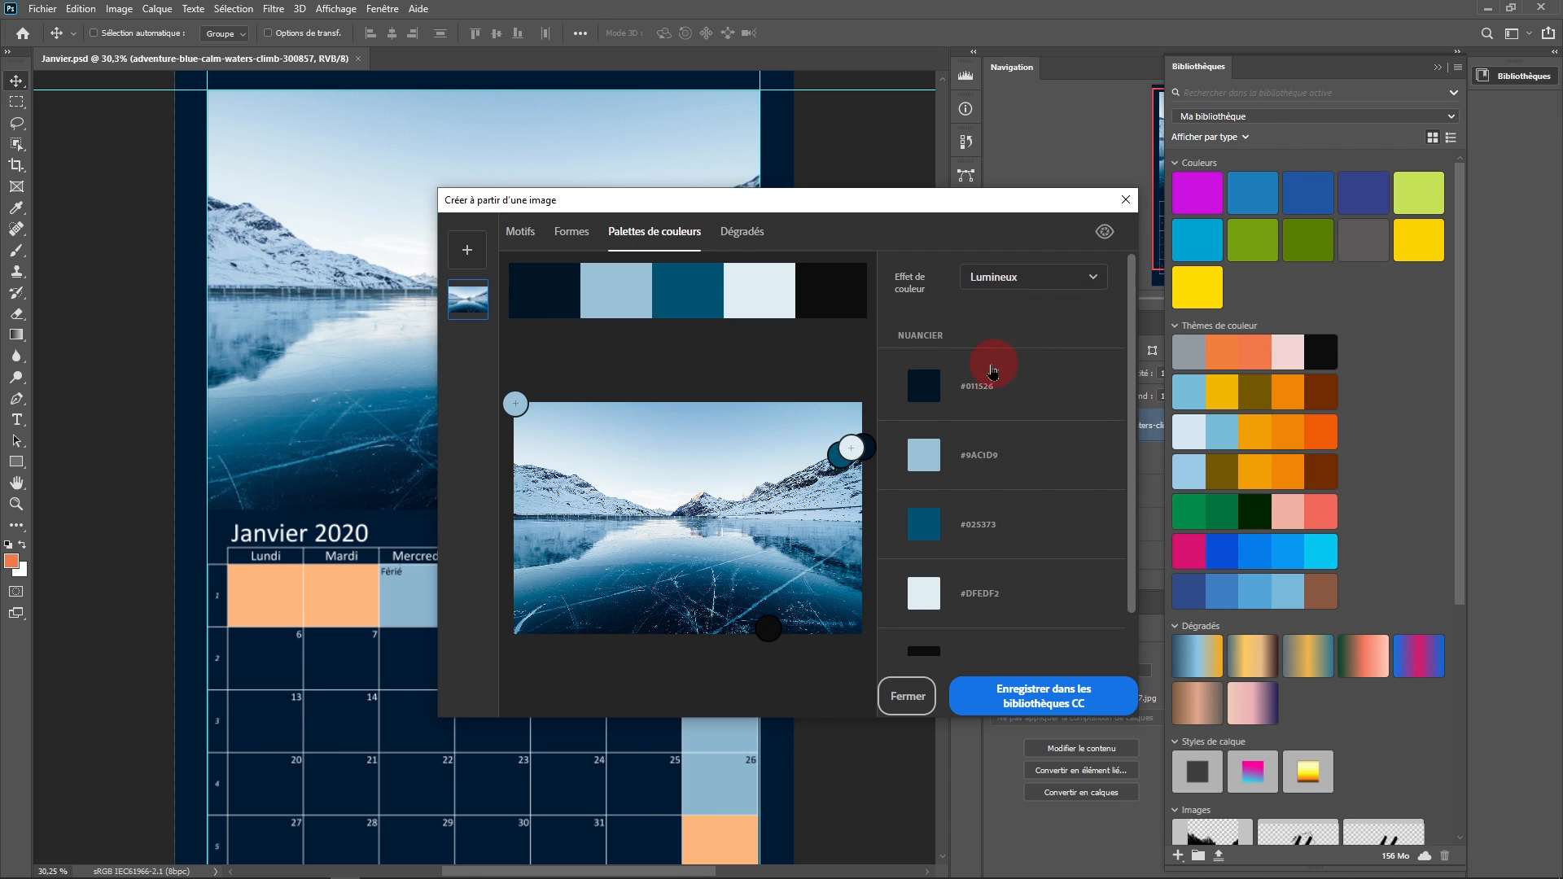
click(1063, 277)
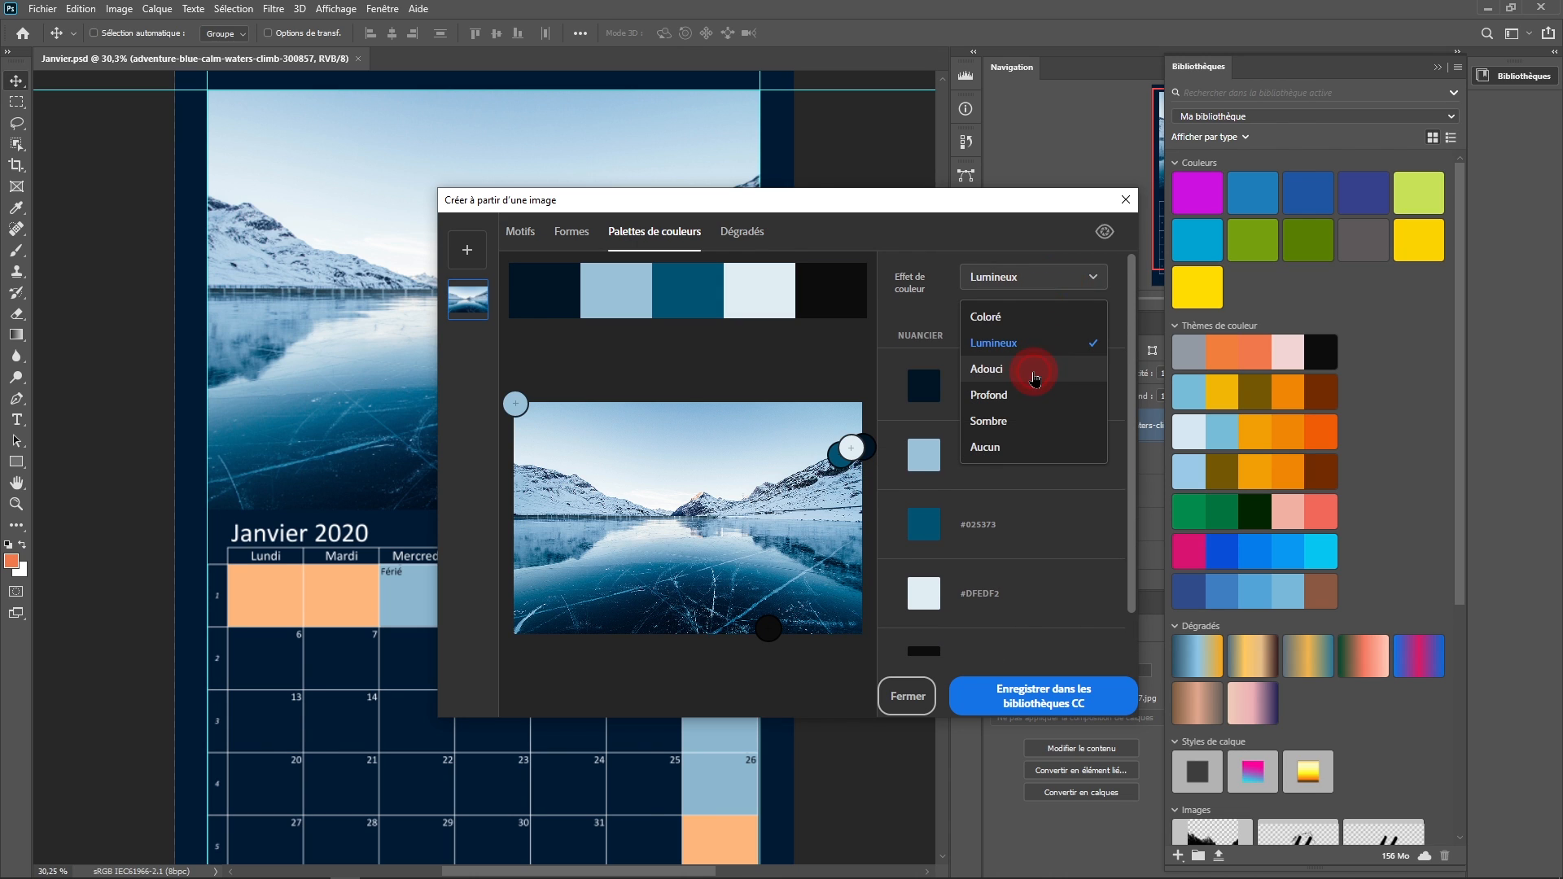
click(1035, 375)
click(1046, 290)
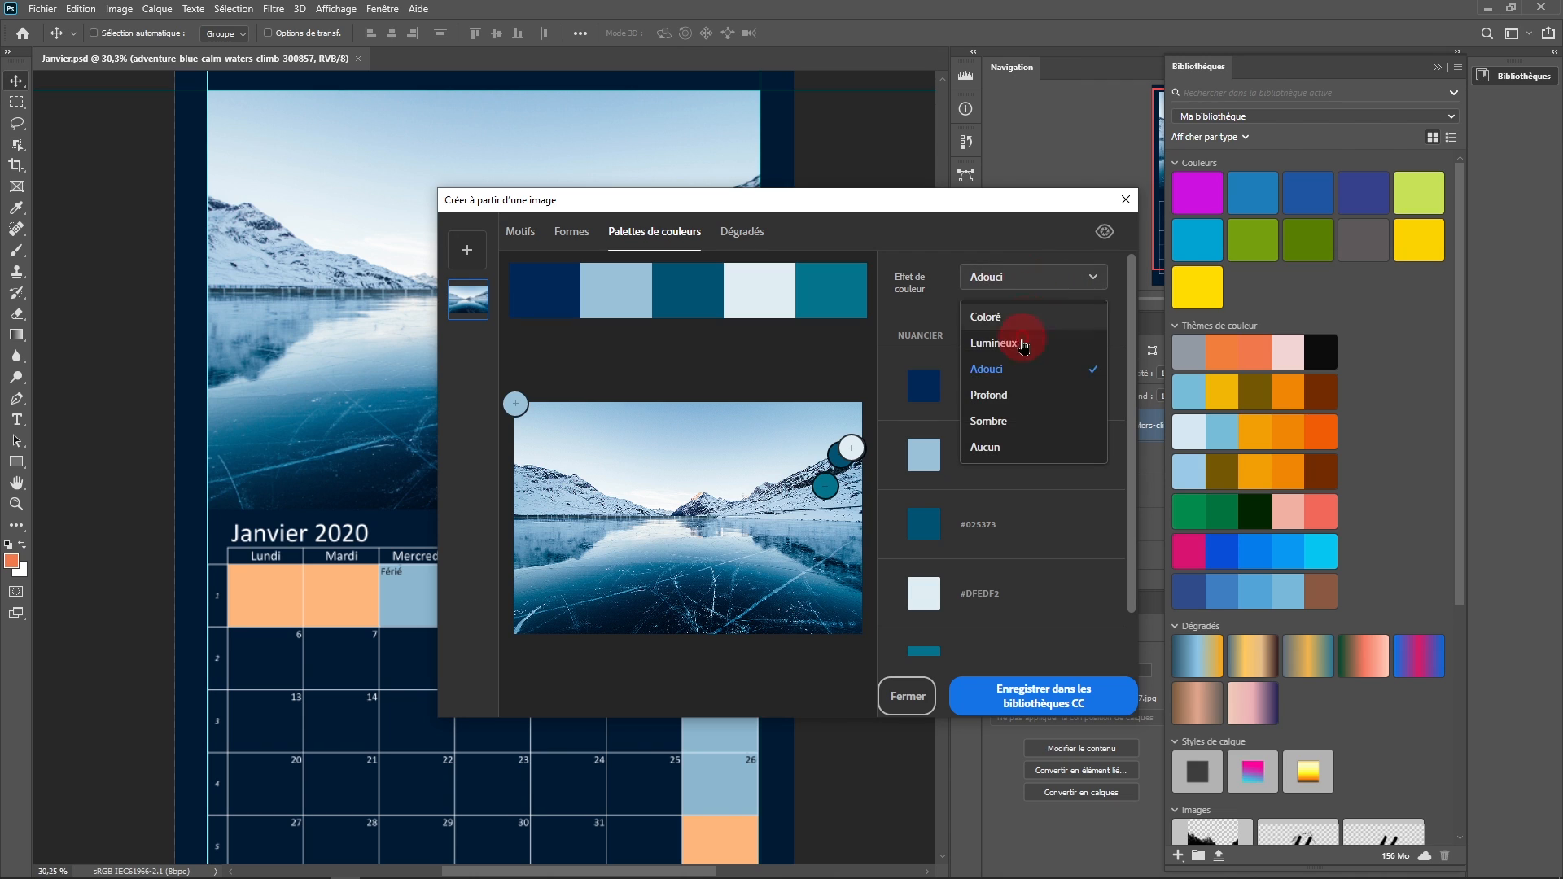
click(1014, 419)
click(1028, 281)
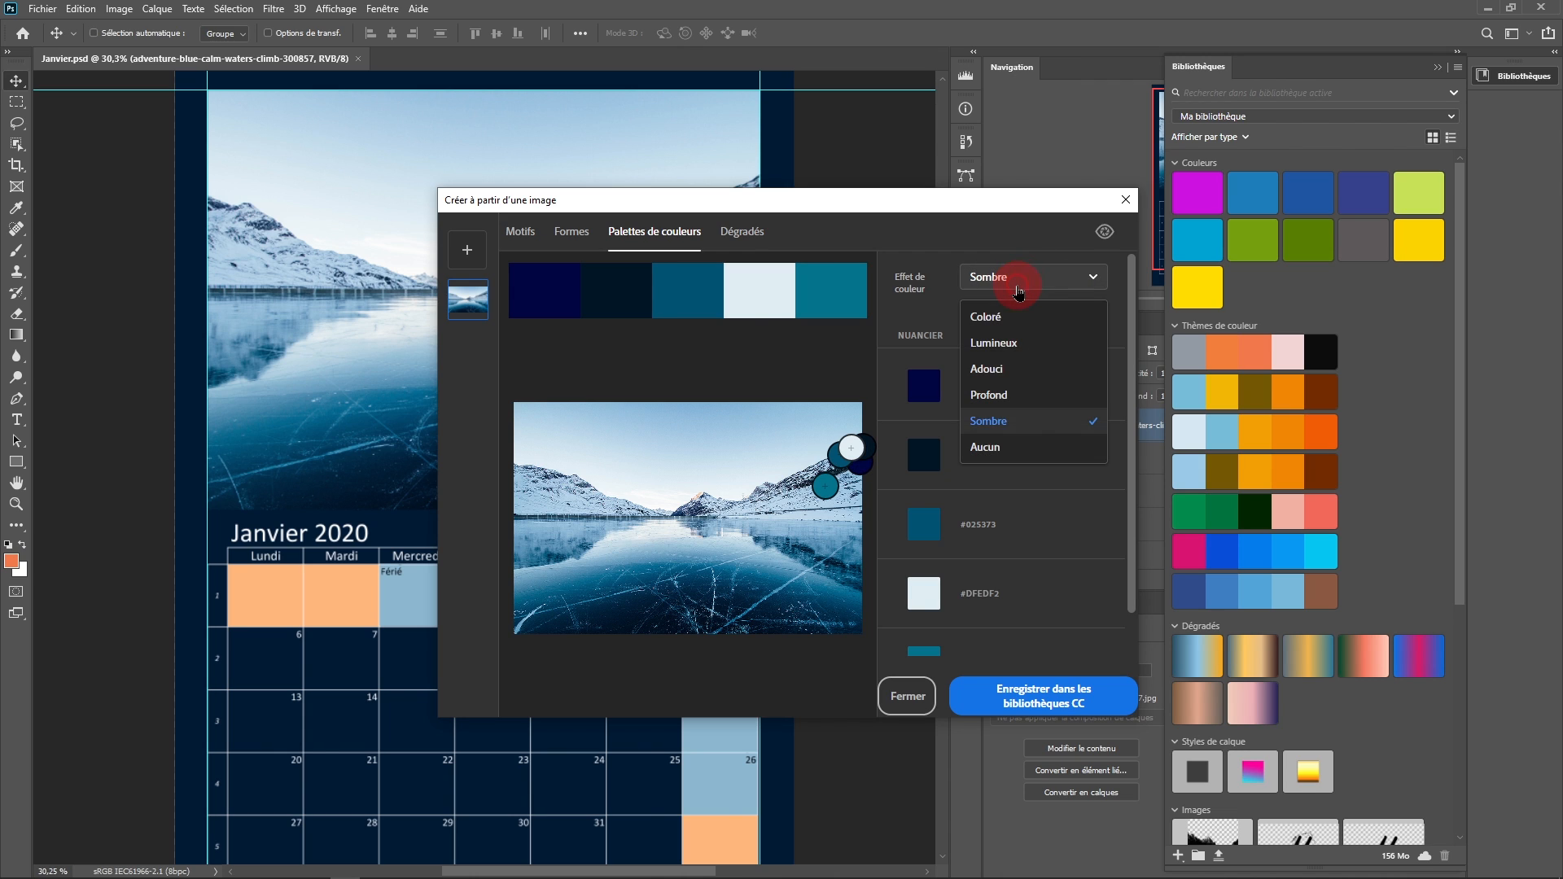
click(1008, 346)
click(1010, 289)
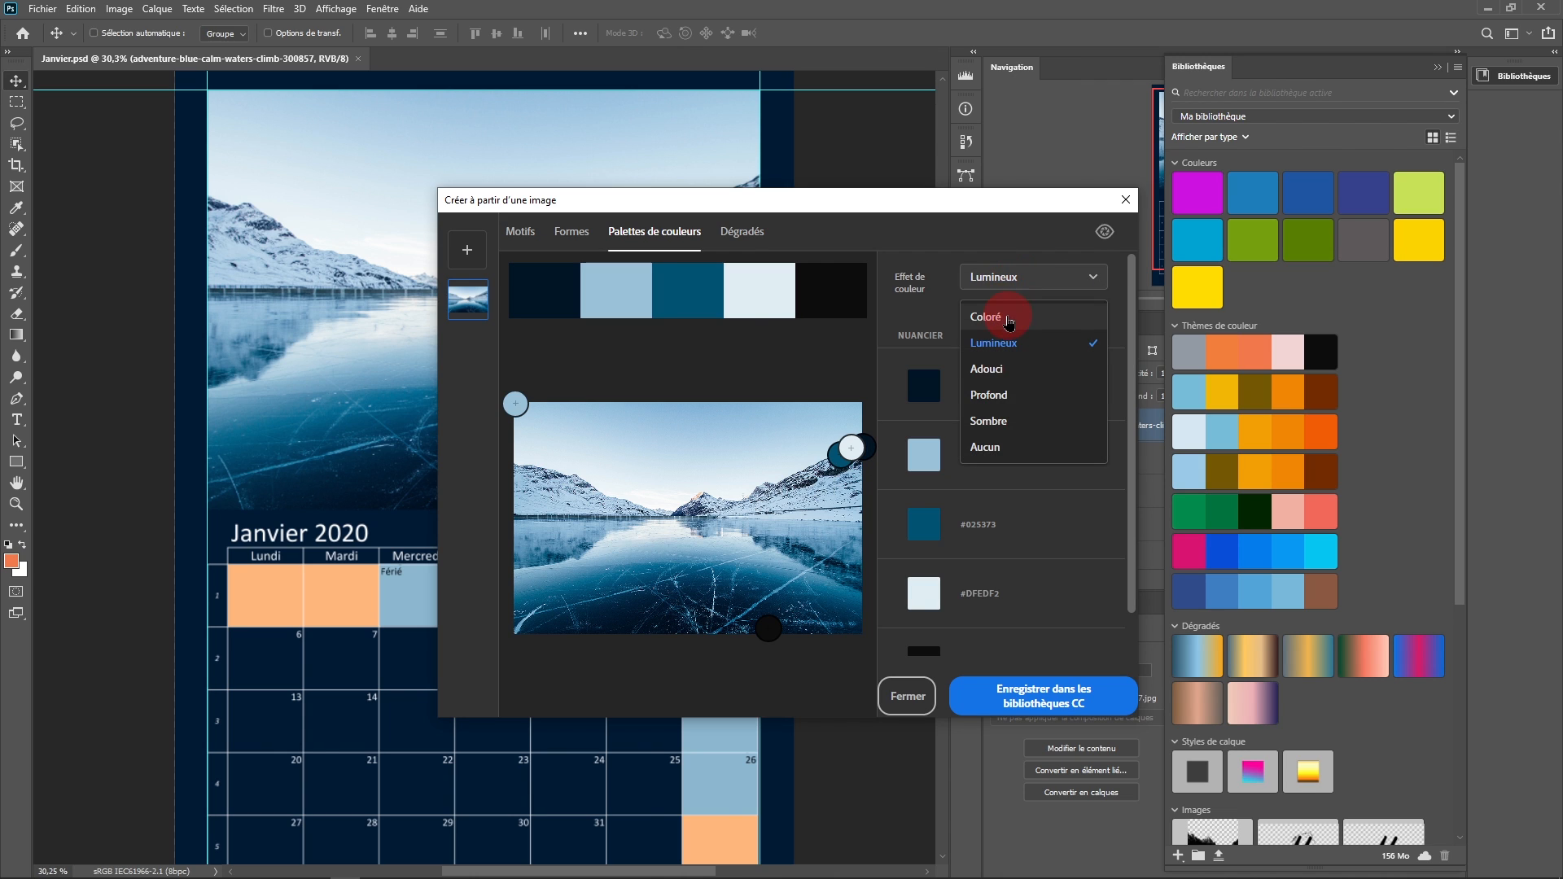
click(1008, 318)
Save the five-color palette to the CC library "Ma bibliothèque" and close the image extraction.
scroll(1002, 489, down, 1)
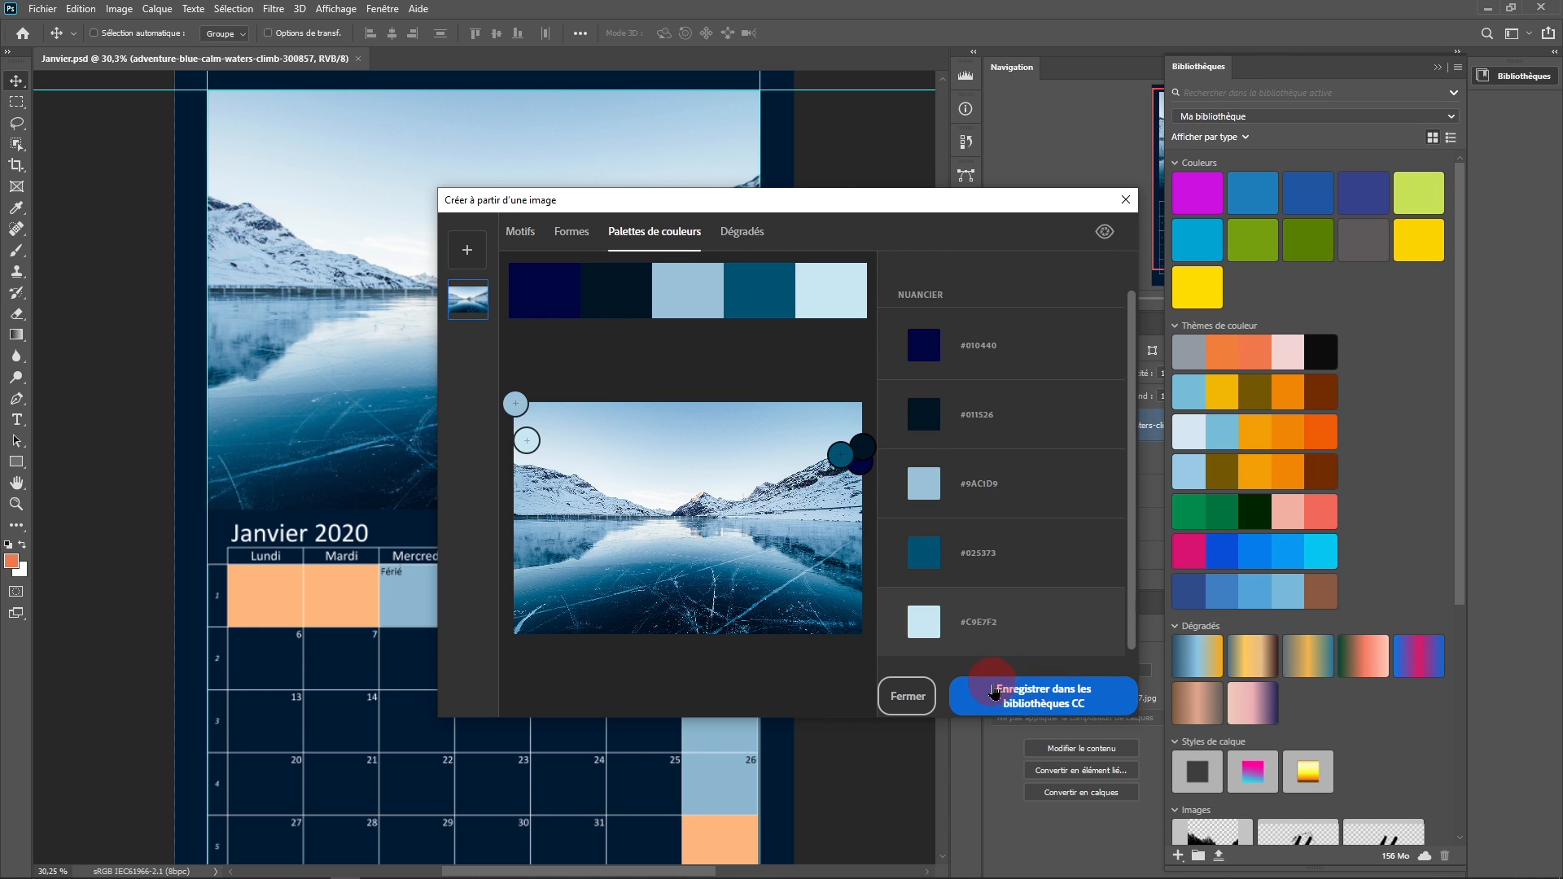
click(1020, 699)
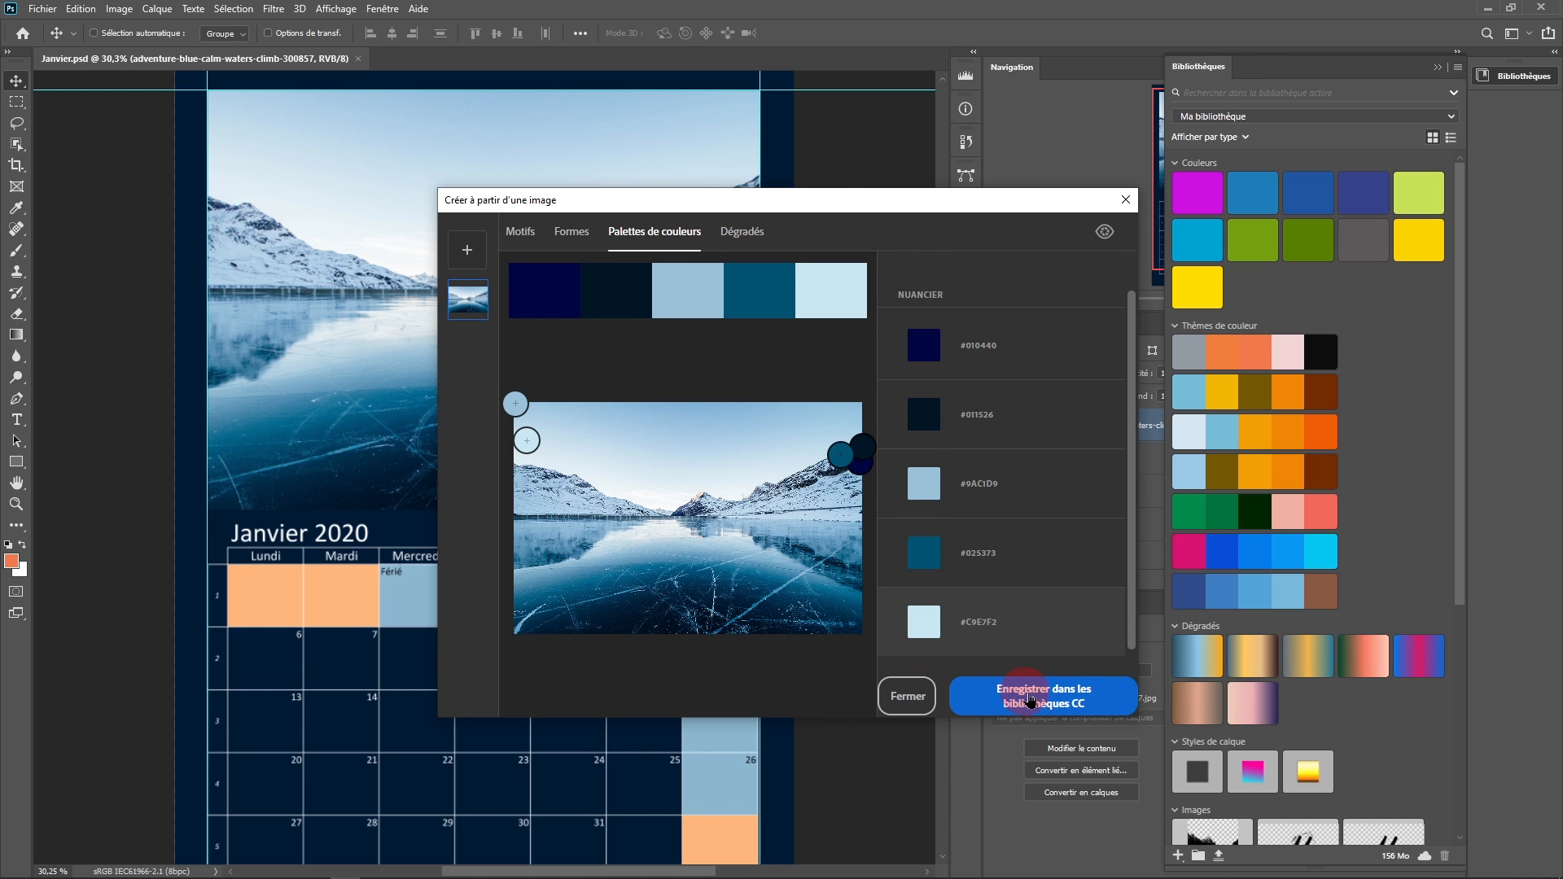
click(1030, 702)
click(910, 693)
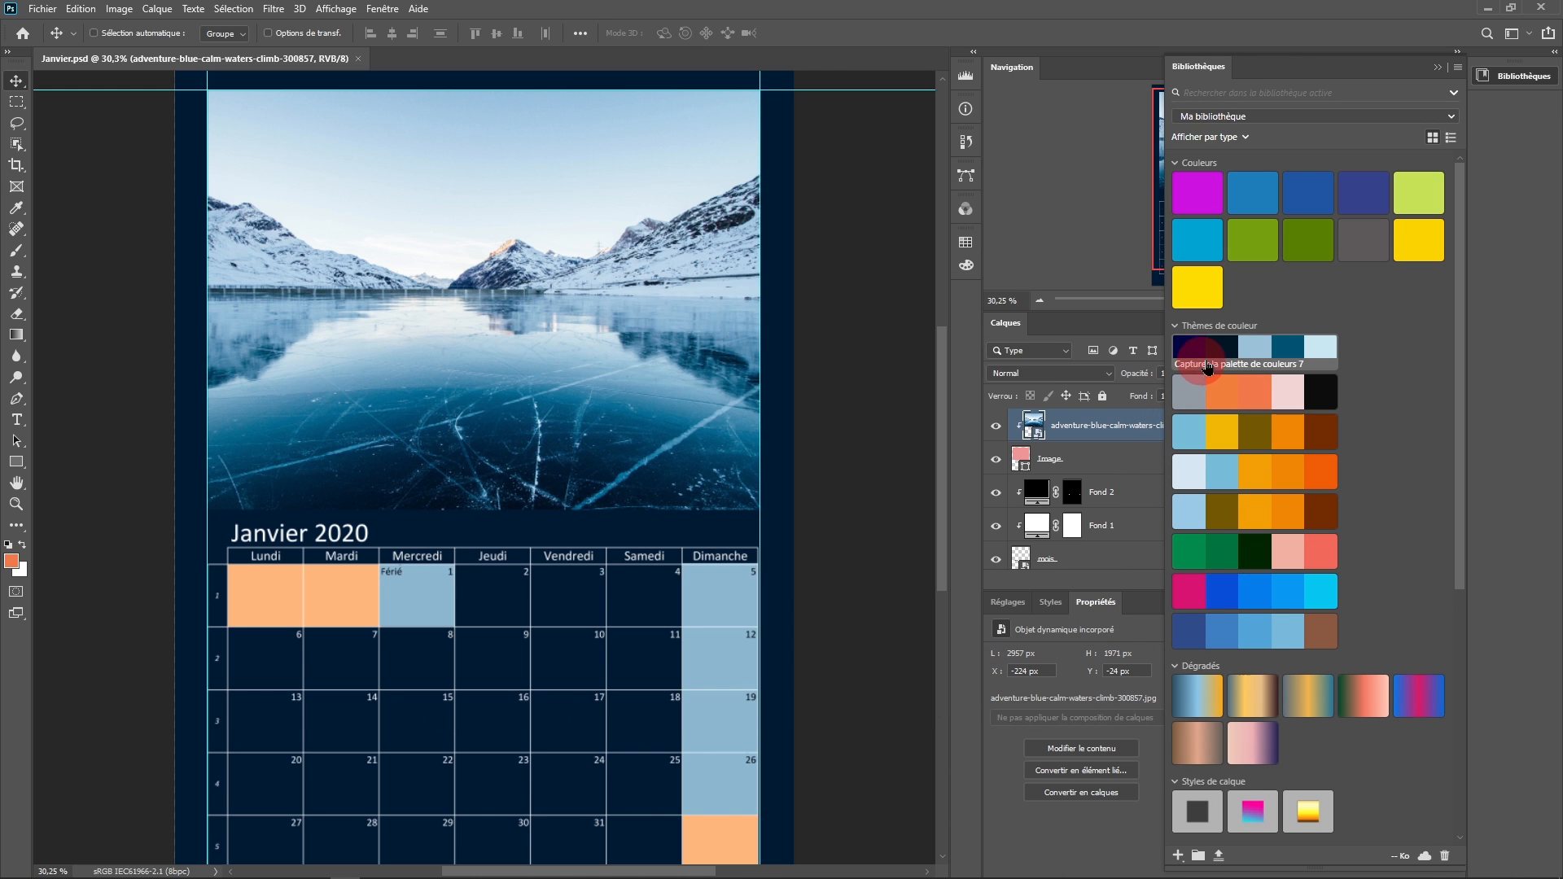
click(1334, 354)
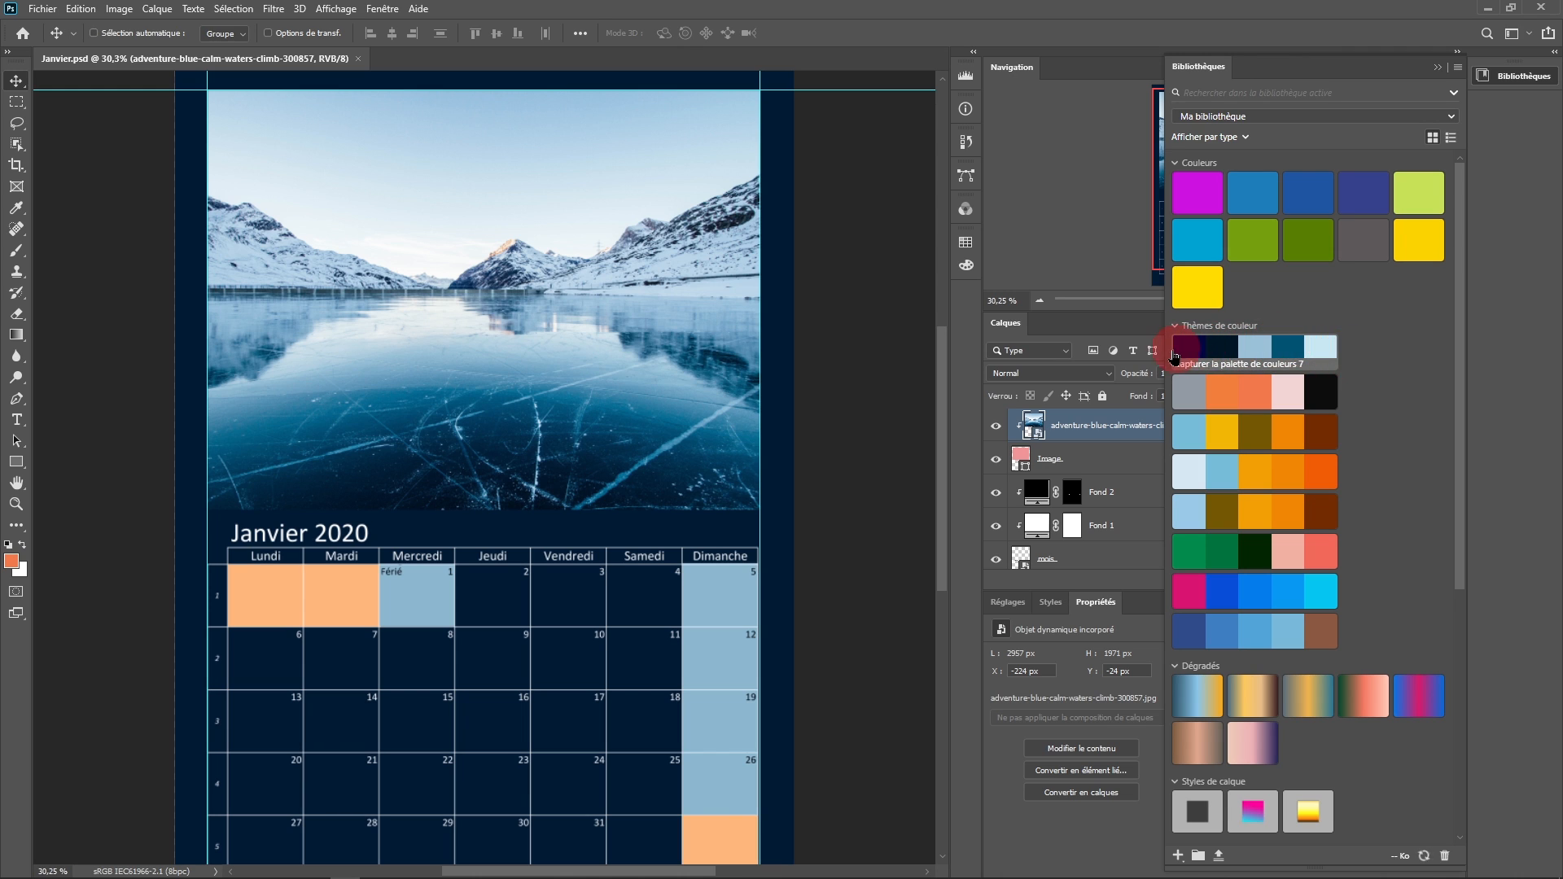
drag(767, 342, 569, 325)
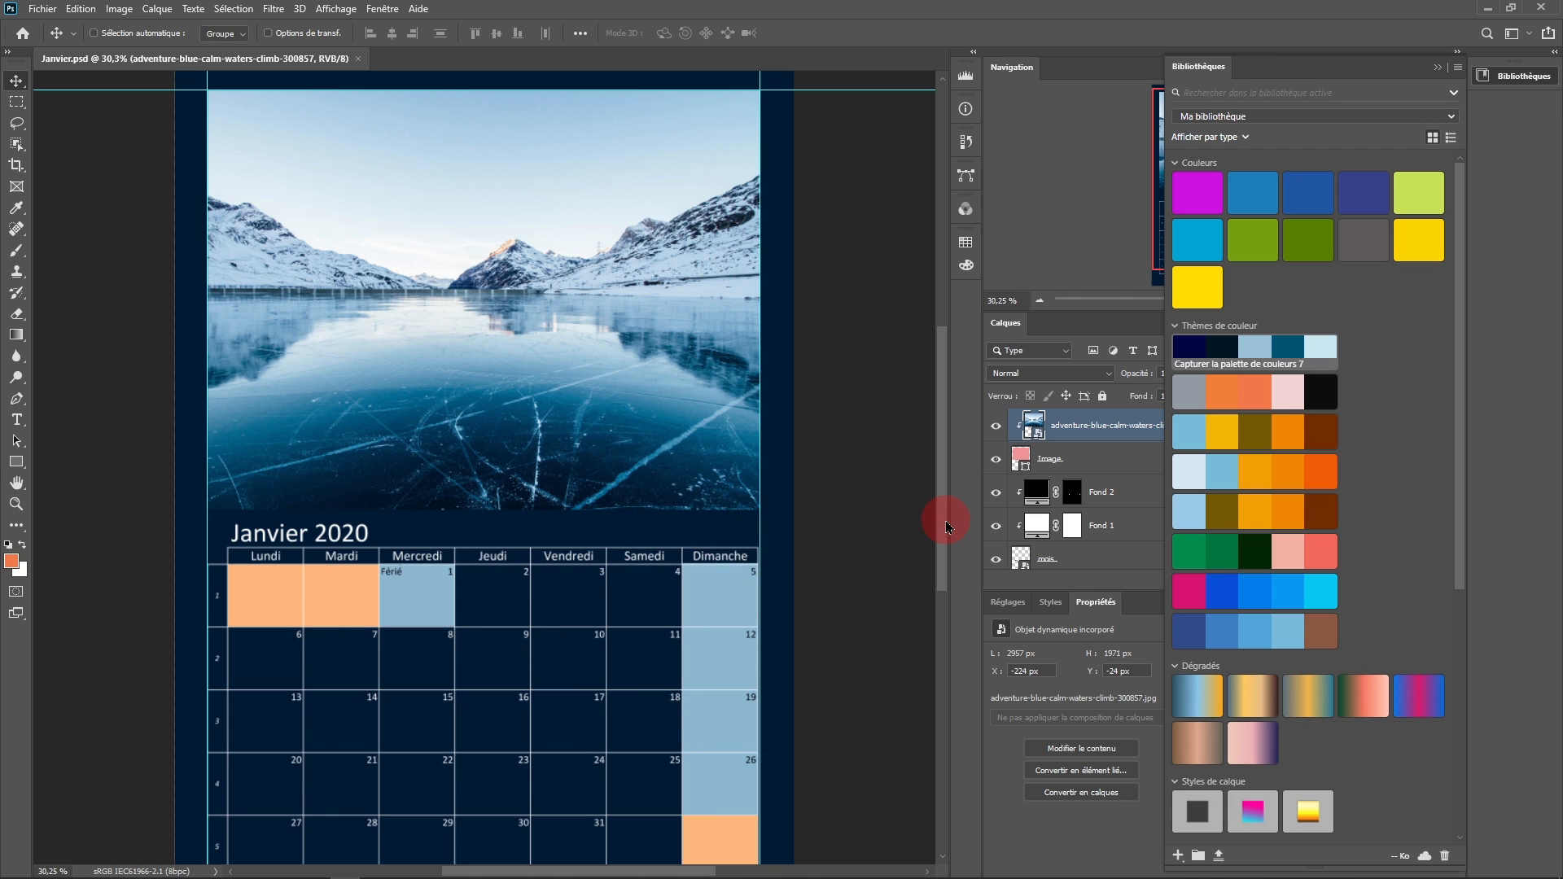
mouse_move(941, 452)
mouse_down()
mouse_move(936, 279)
mouse_move(960, 445)
mouse_up()
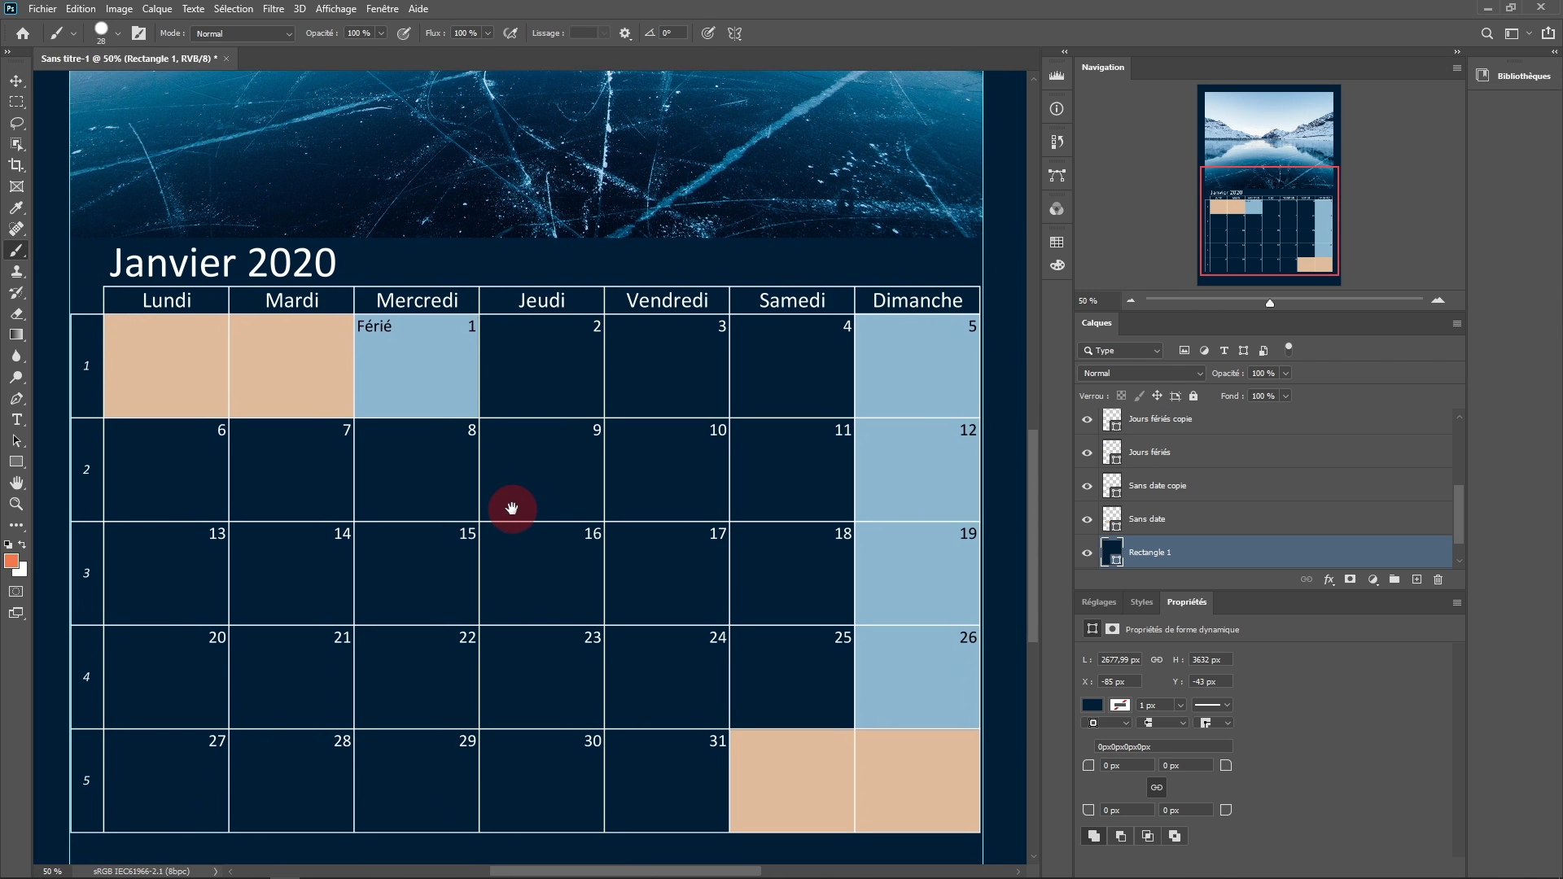
Open the contents of the calendar grid's smart object layer "mois" for editing.
drag(510, 509, 506, 486)
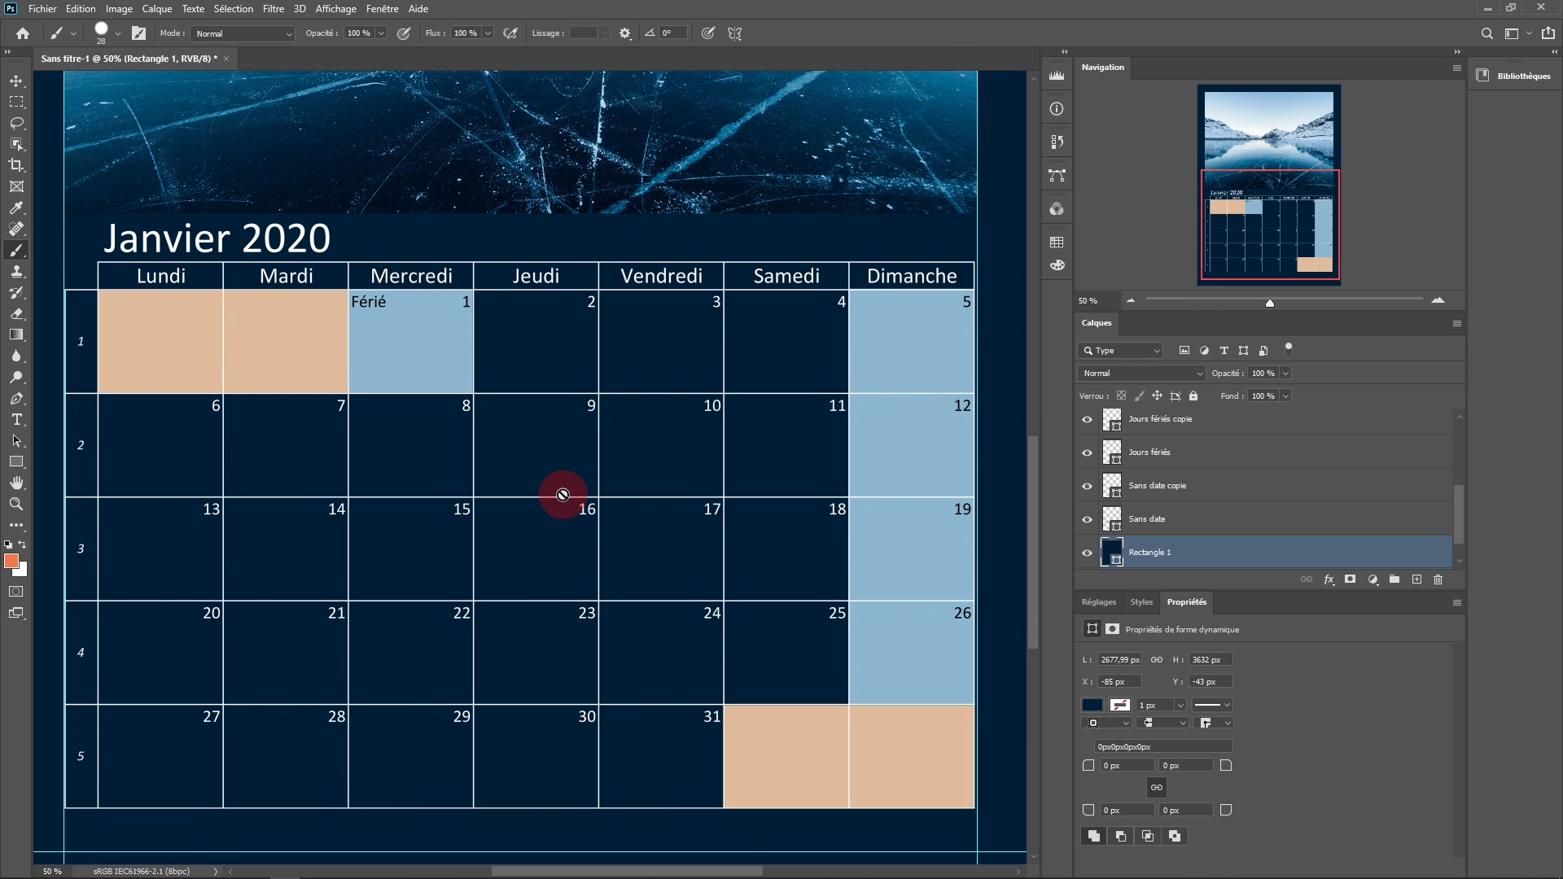
scroll(1205, 531, up, 3)
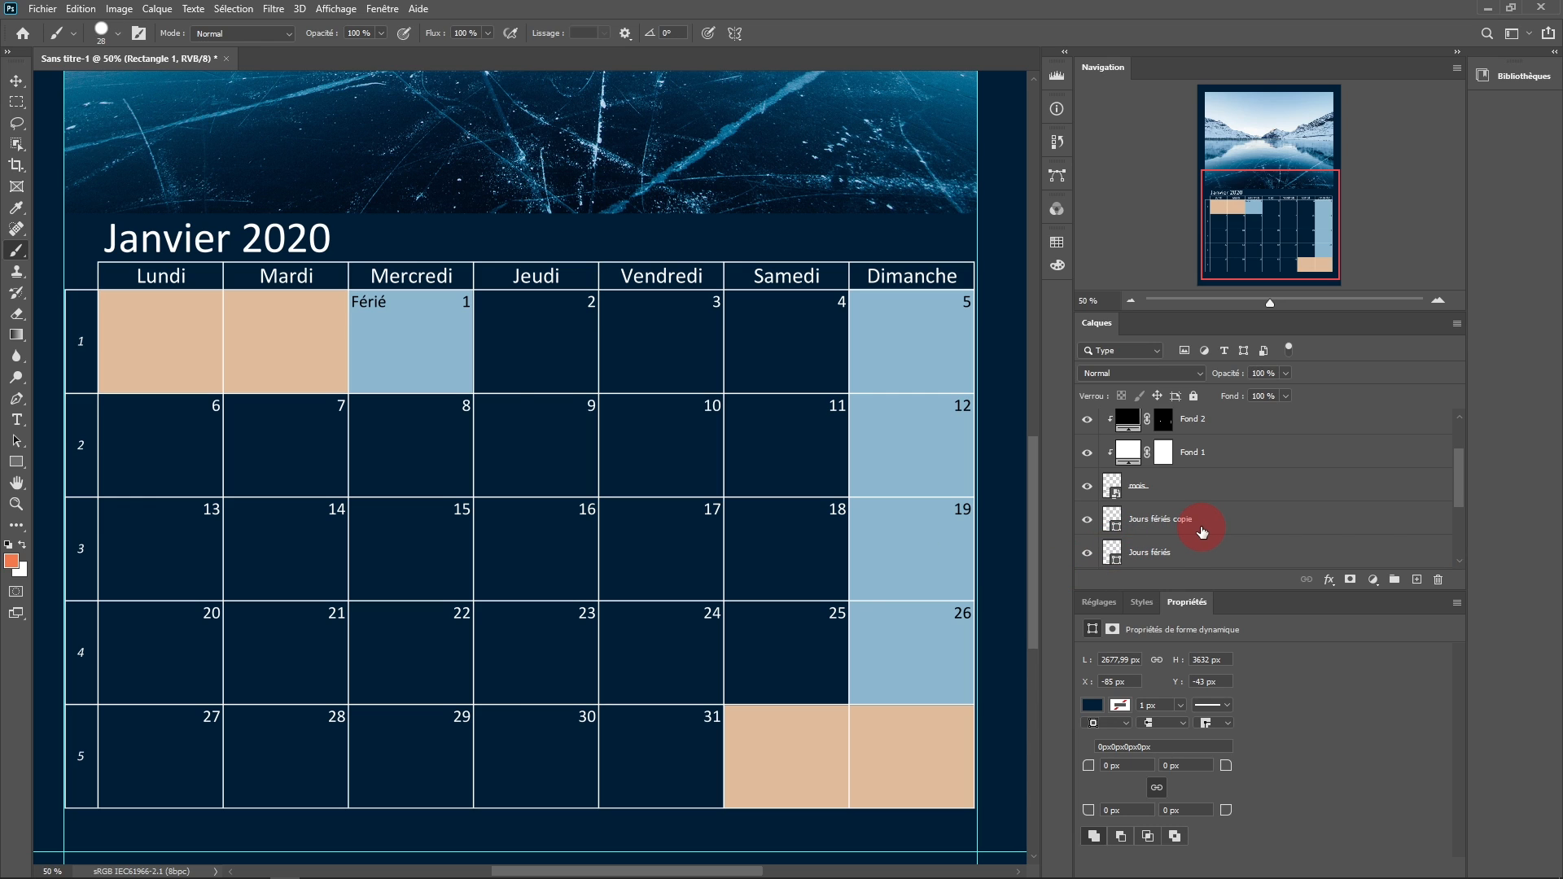
click(1164, 495)
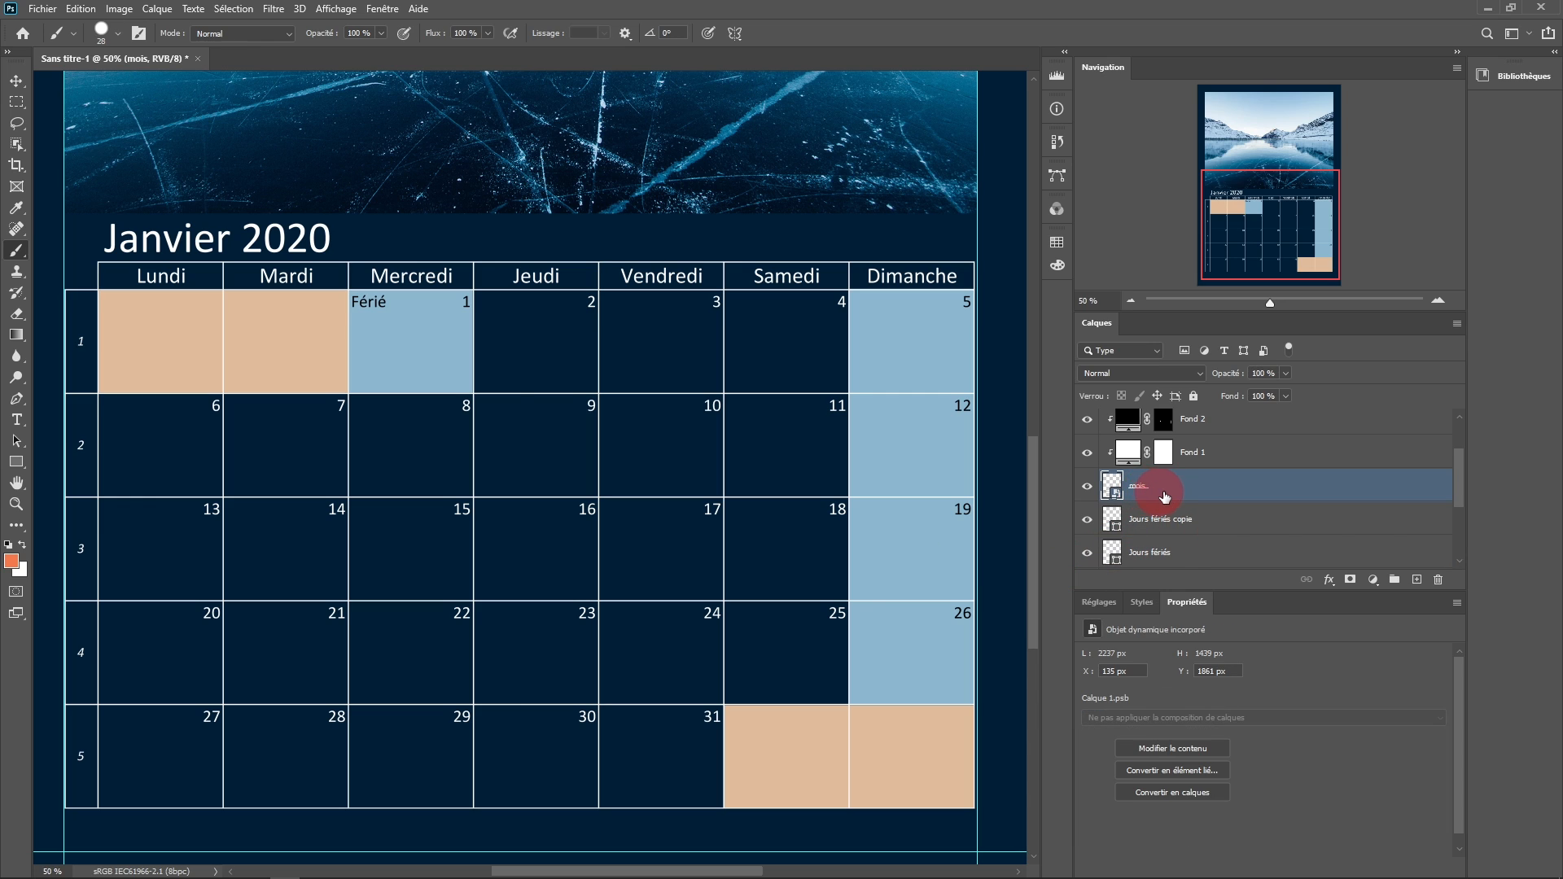
double_click(1113, 491)
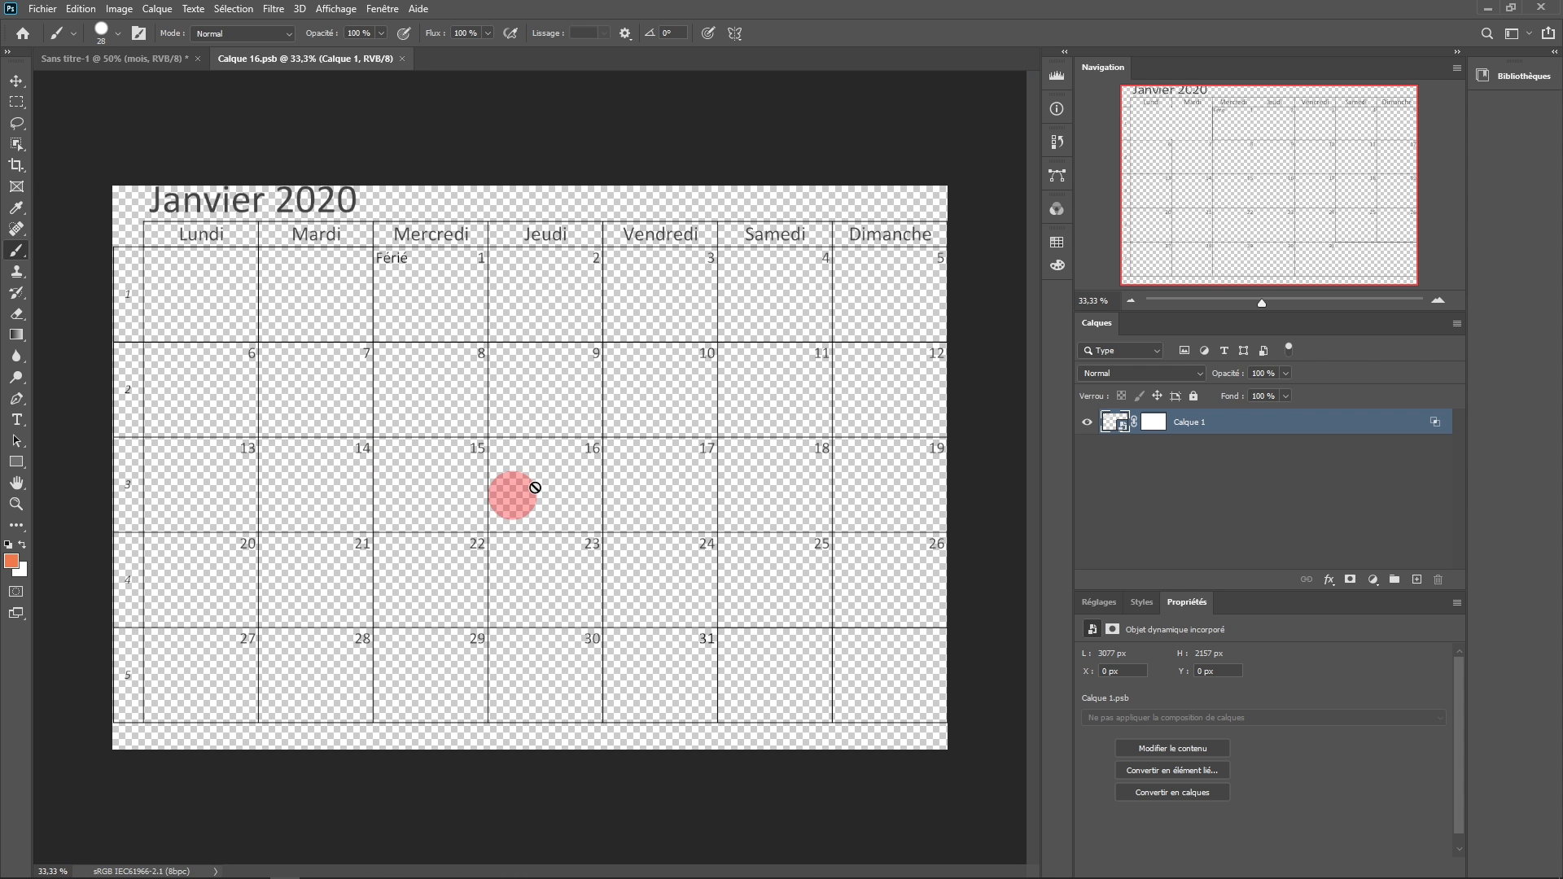
Replace the smart object's contents with calendrier-fevrier-2020.pdf from the Calendrier > Mois folder.
click(159, 8)
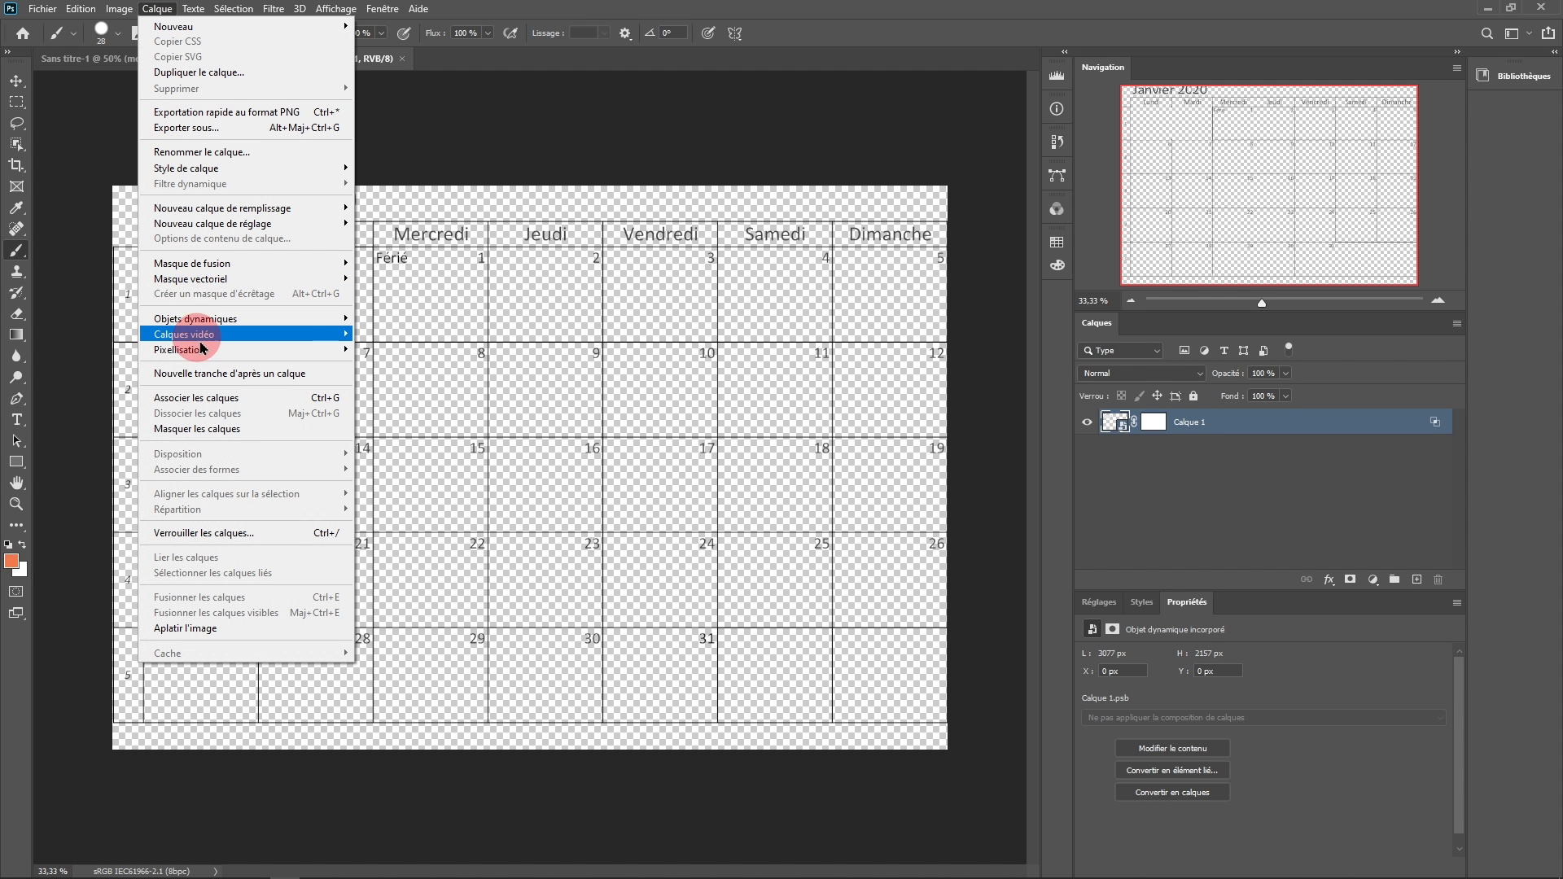
mouse_move(214, 317)
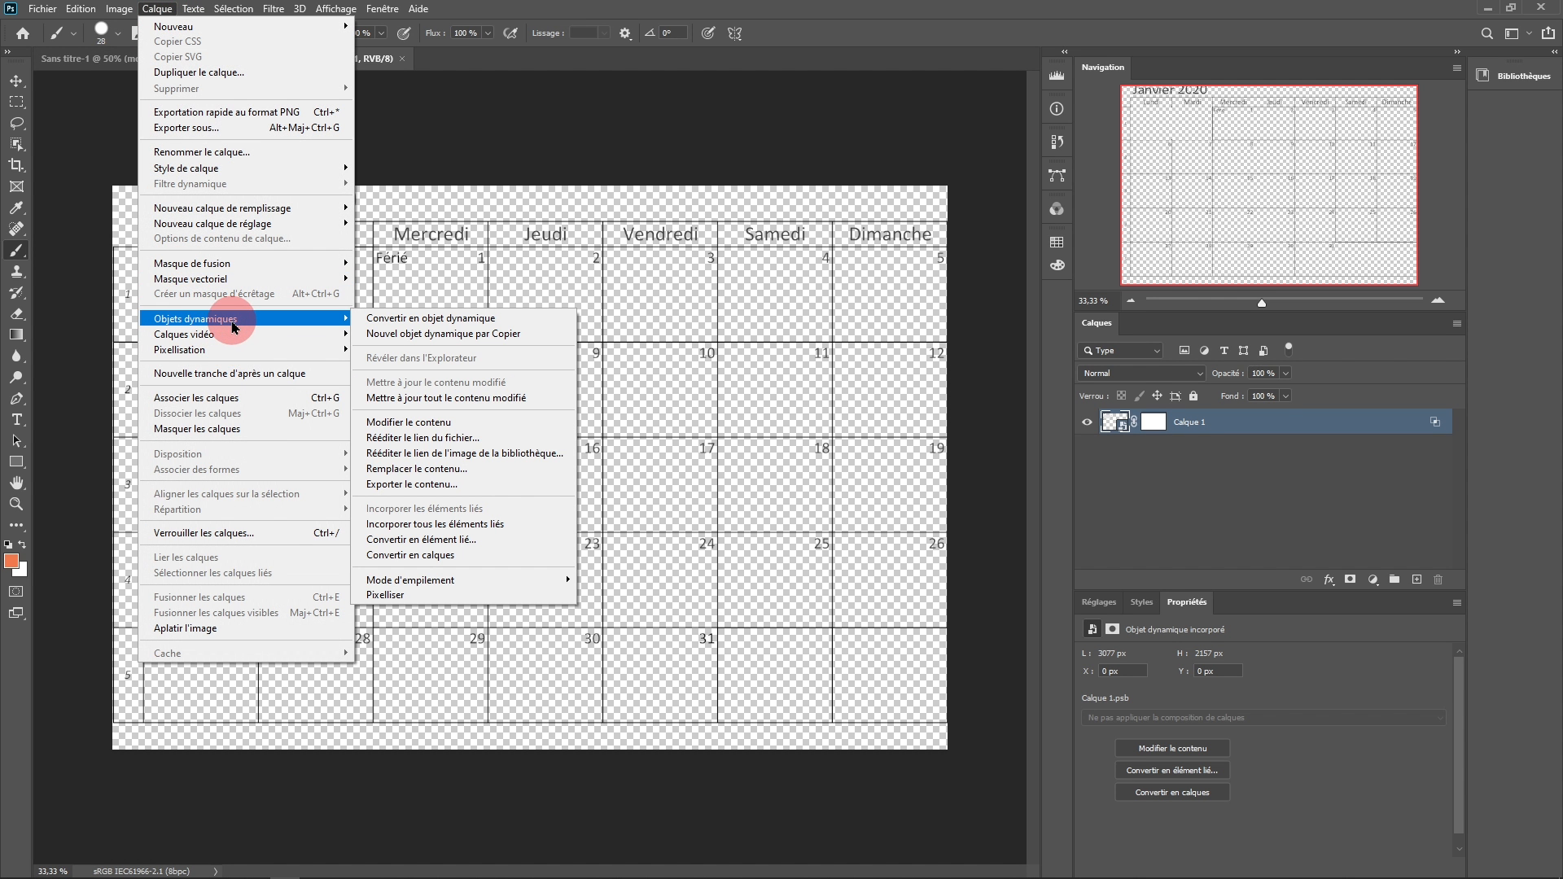
click(461, 477)
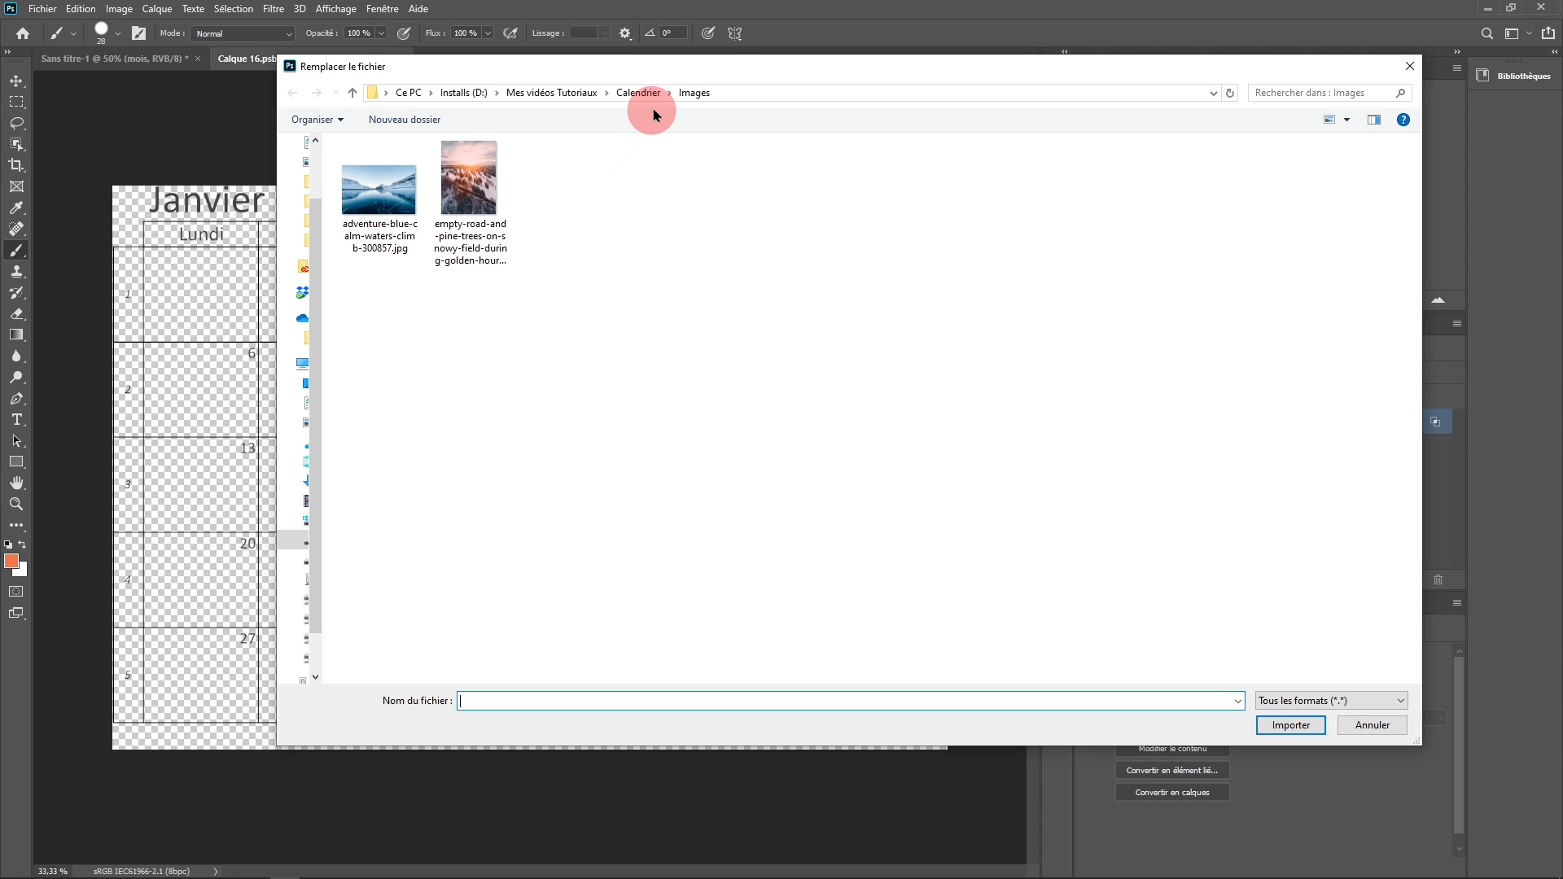
click(669, 93)
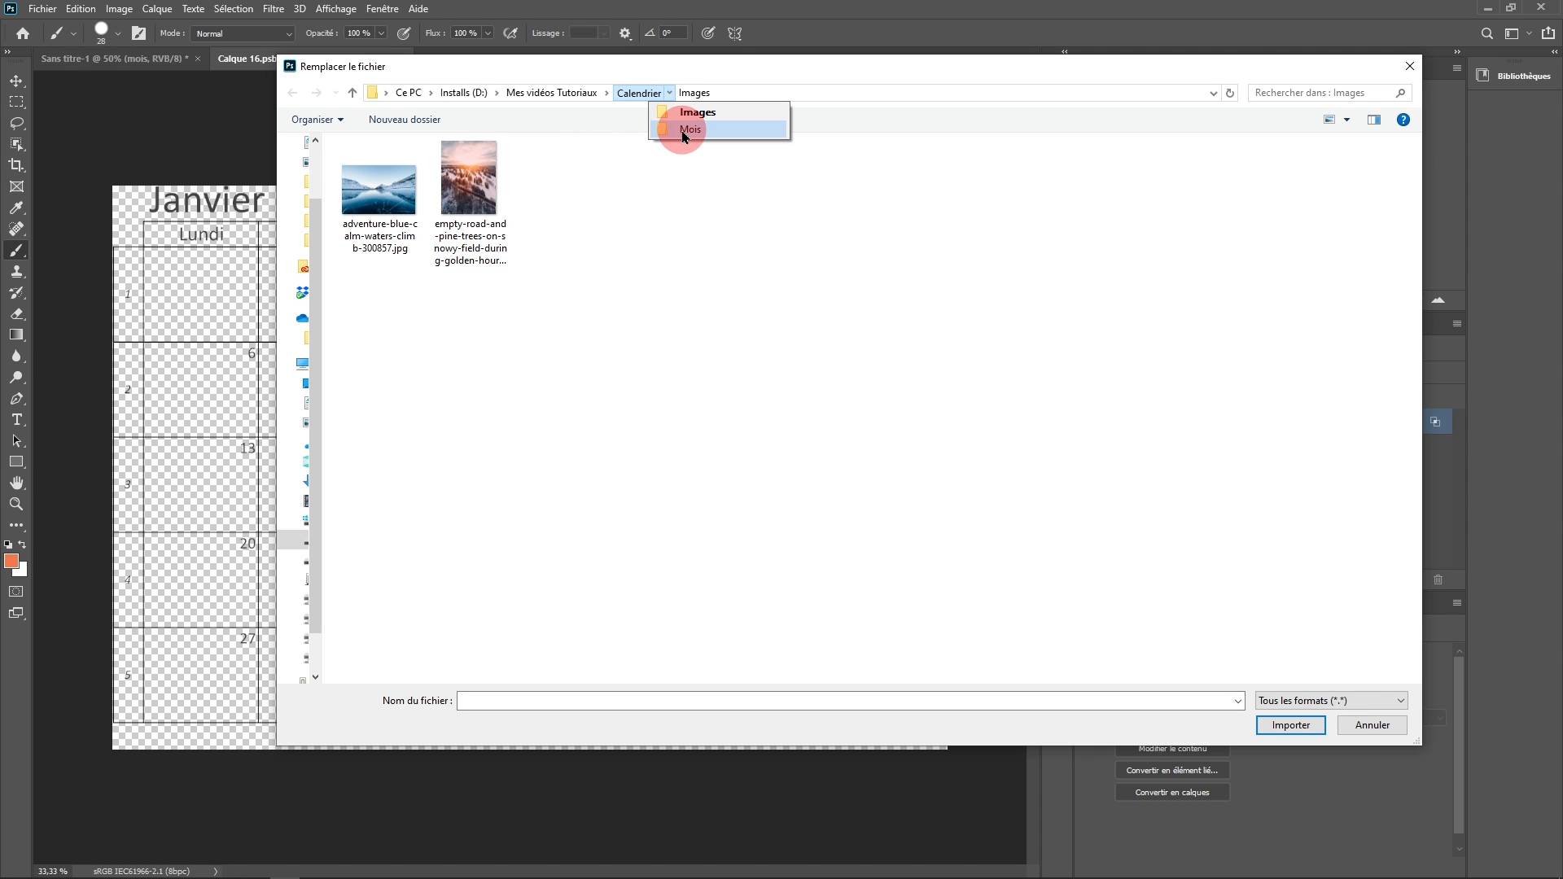
click(684, 129)
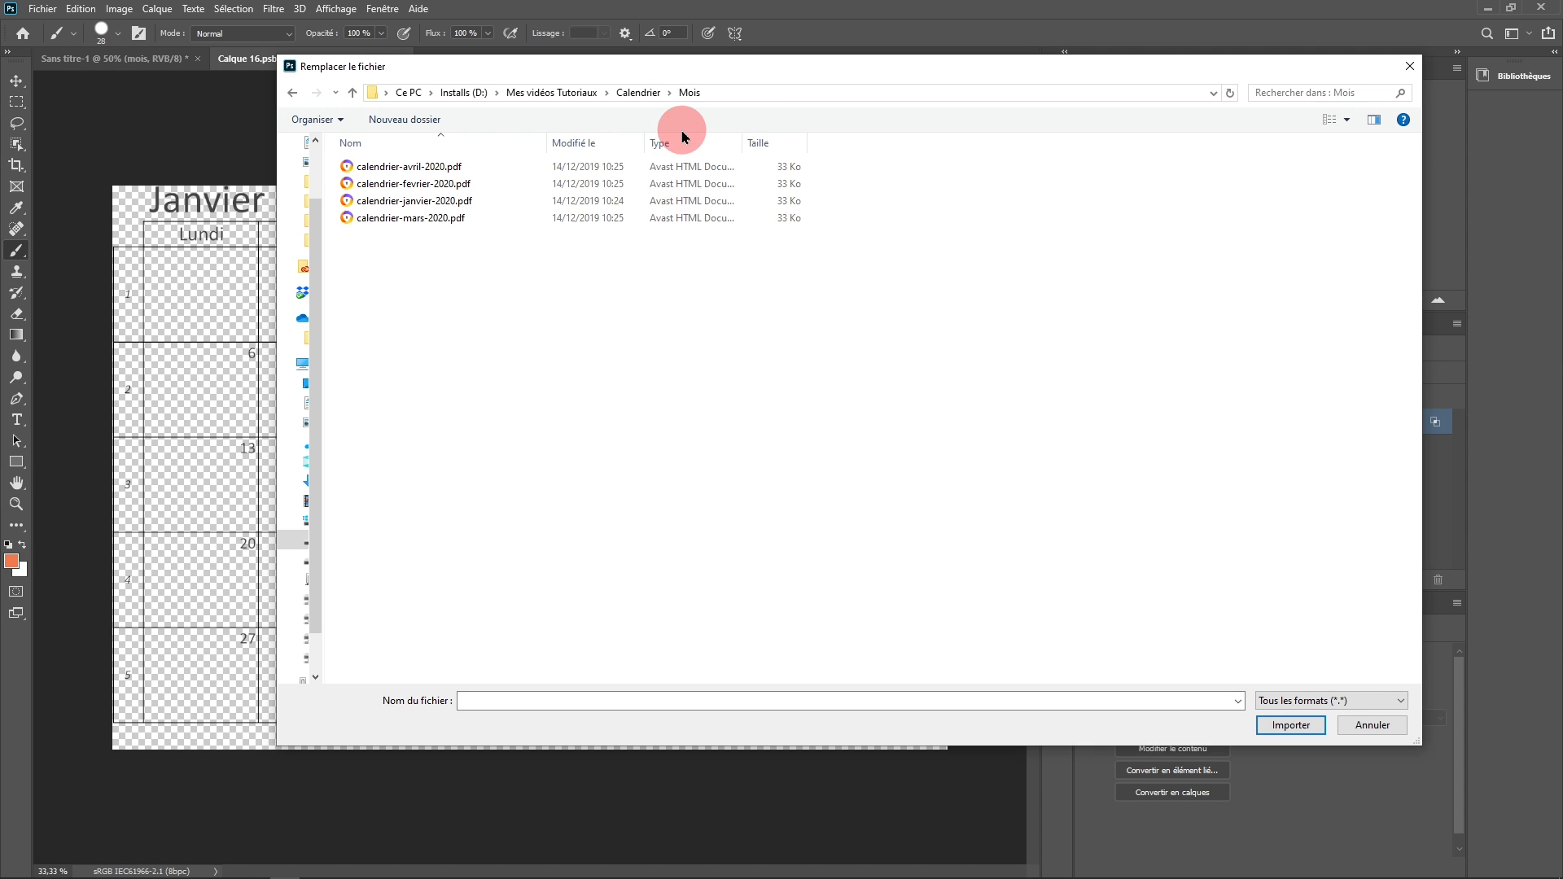
click(405, 189)
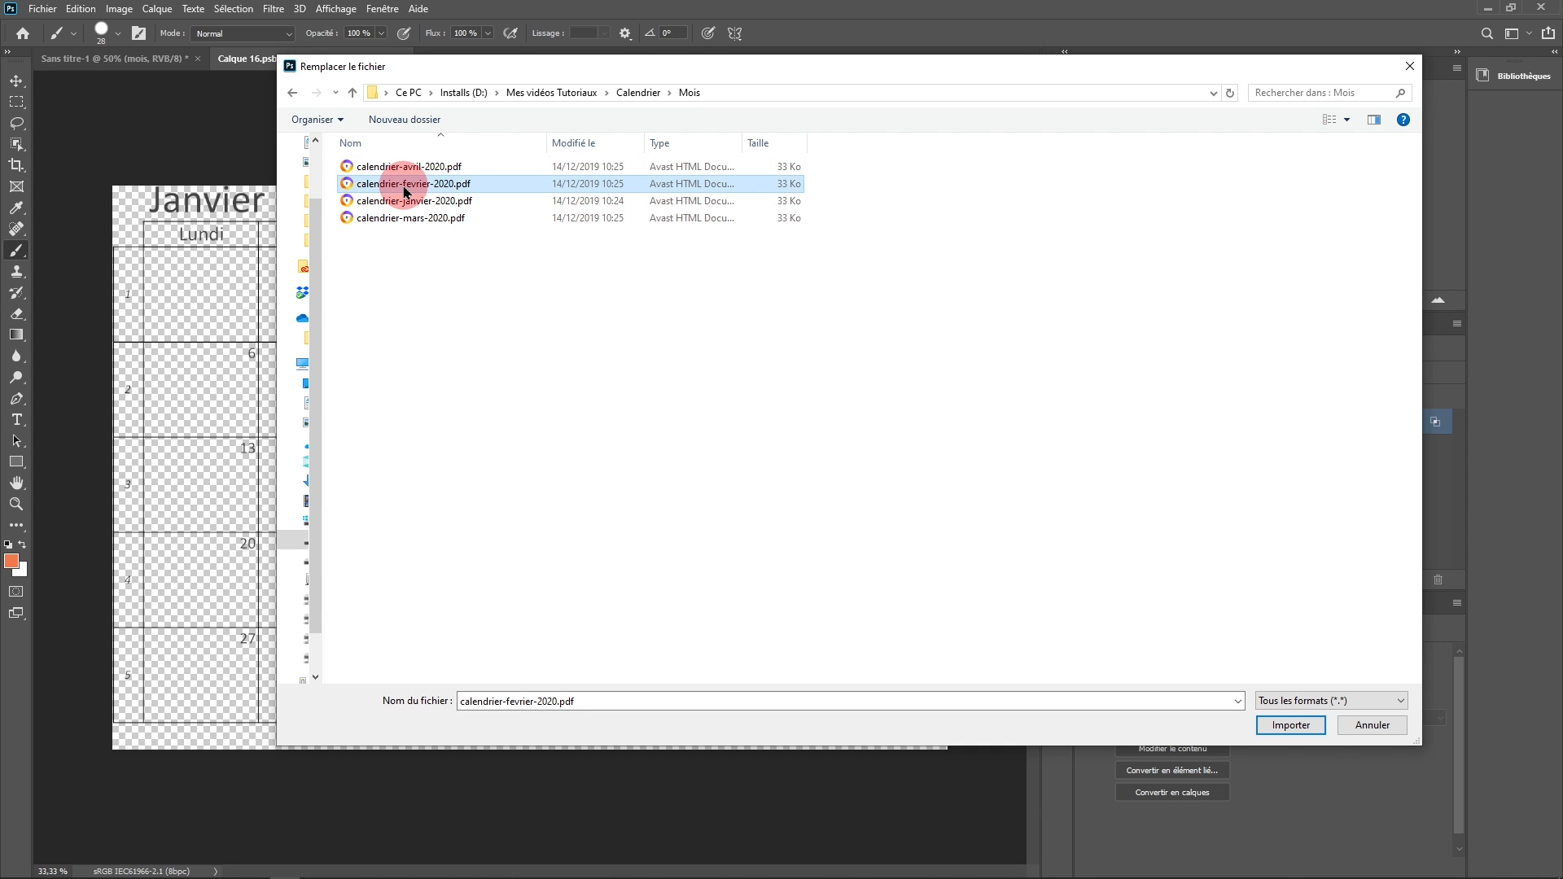
click(1289, 725)
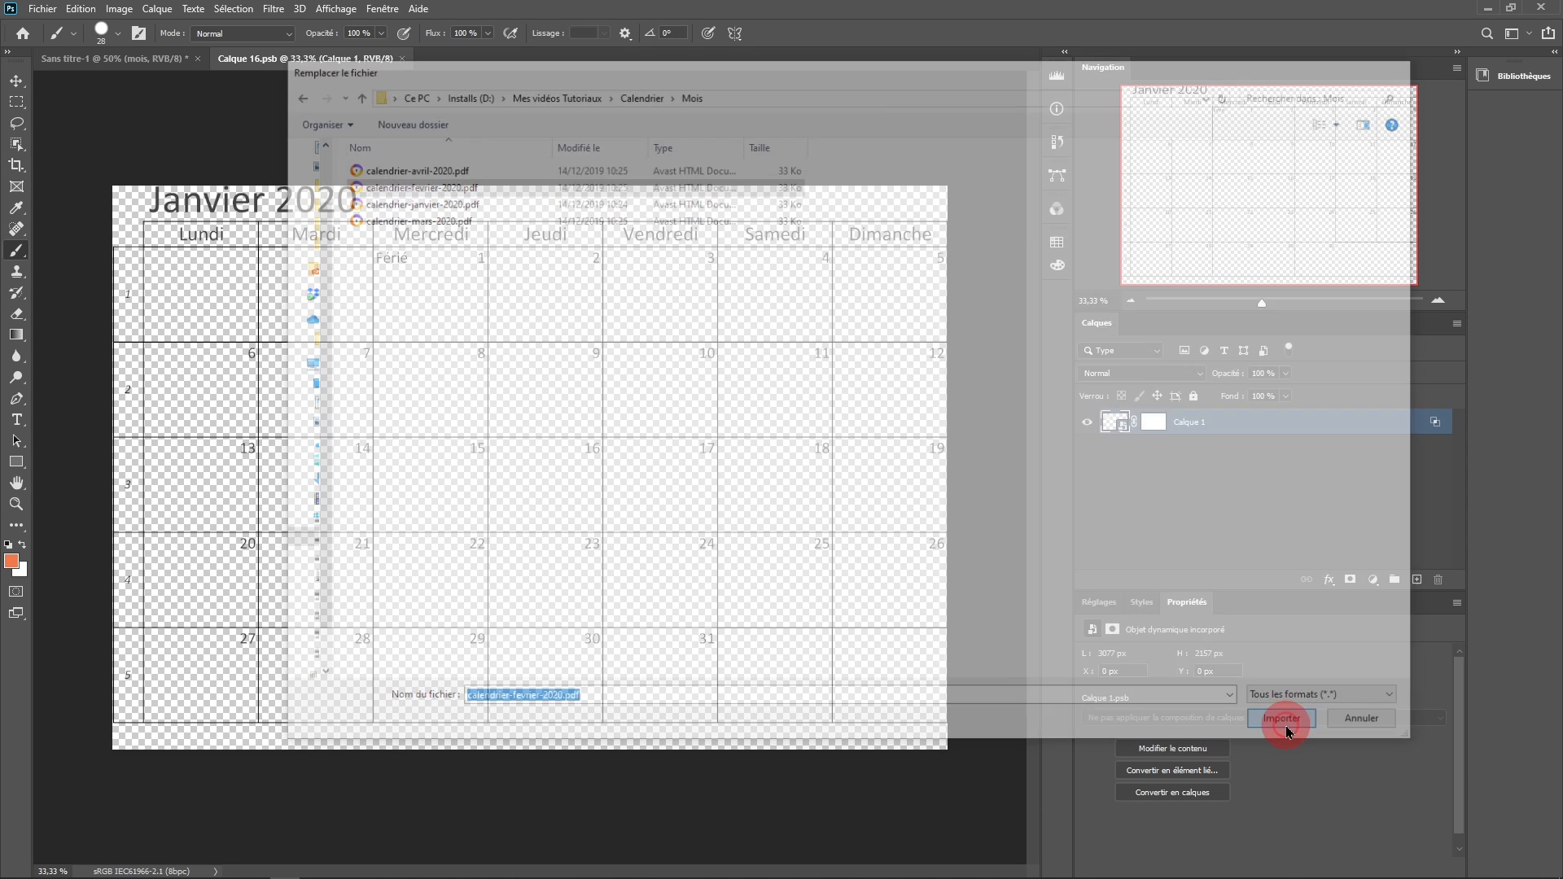
Import the February page cropped to Zone de support, and close the smart object document with its changes saved.
click(956, 208)
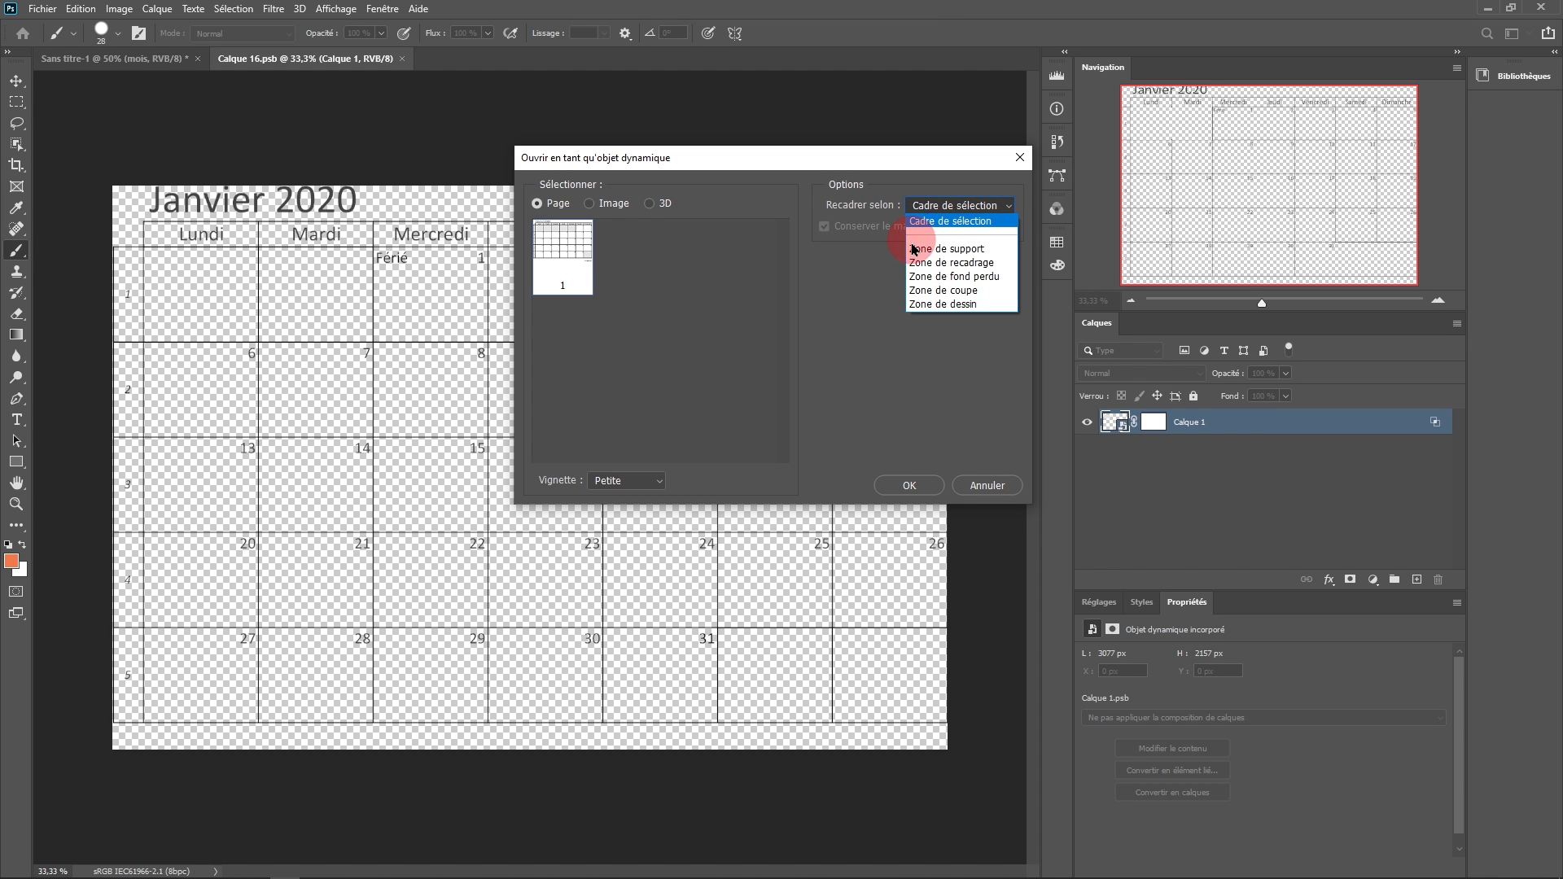
click(954, 252)
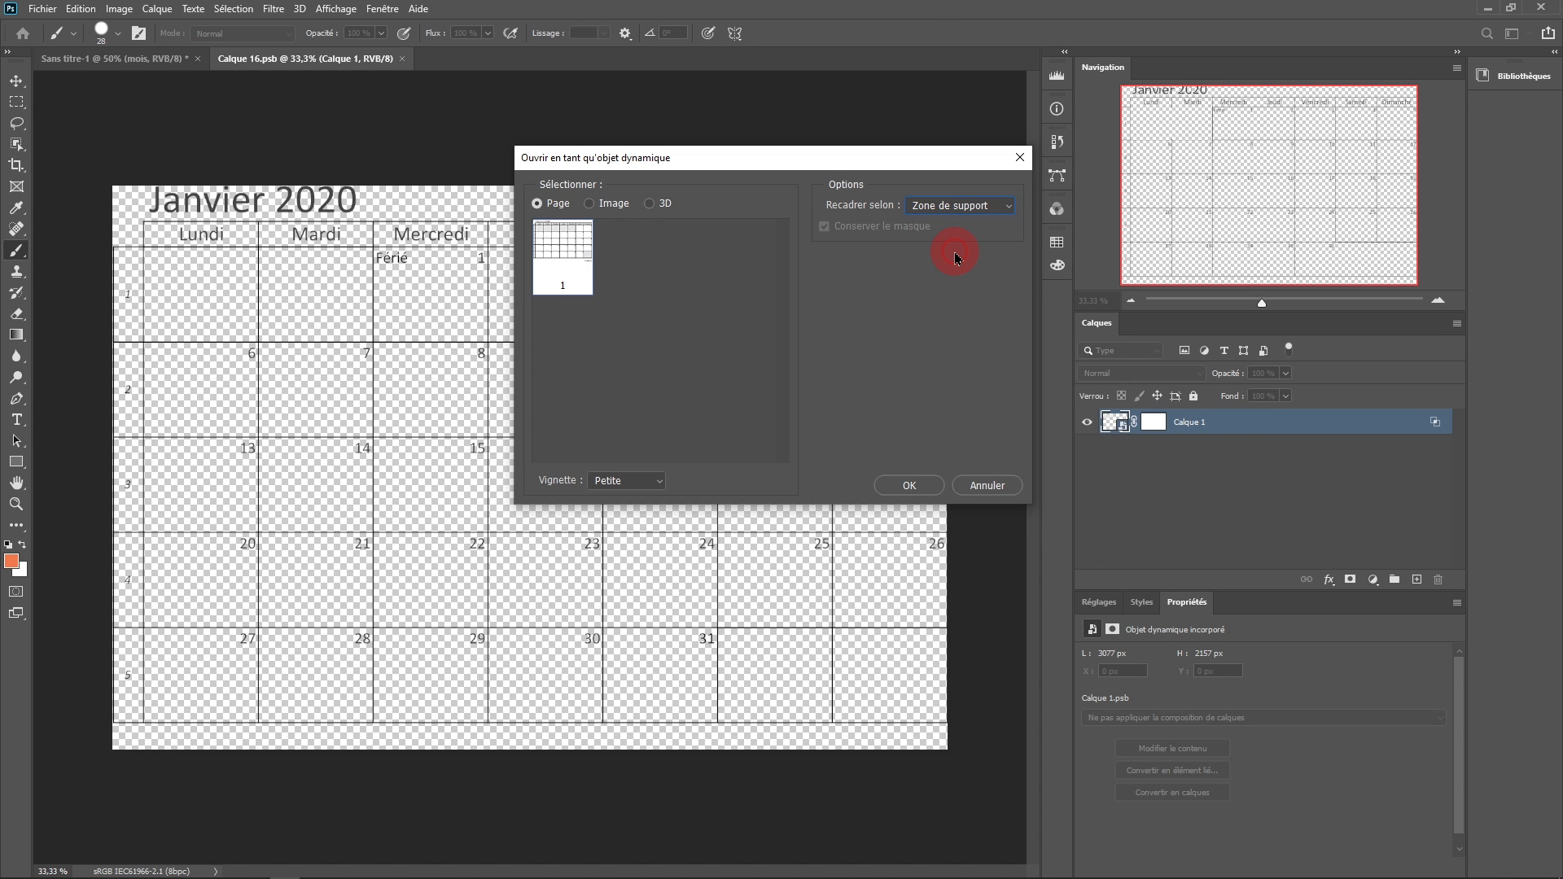
click(908, 485)
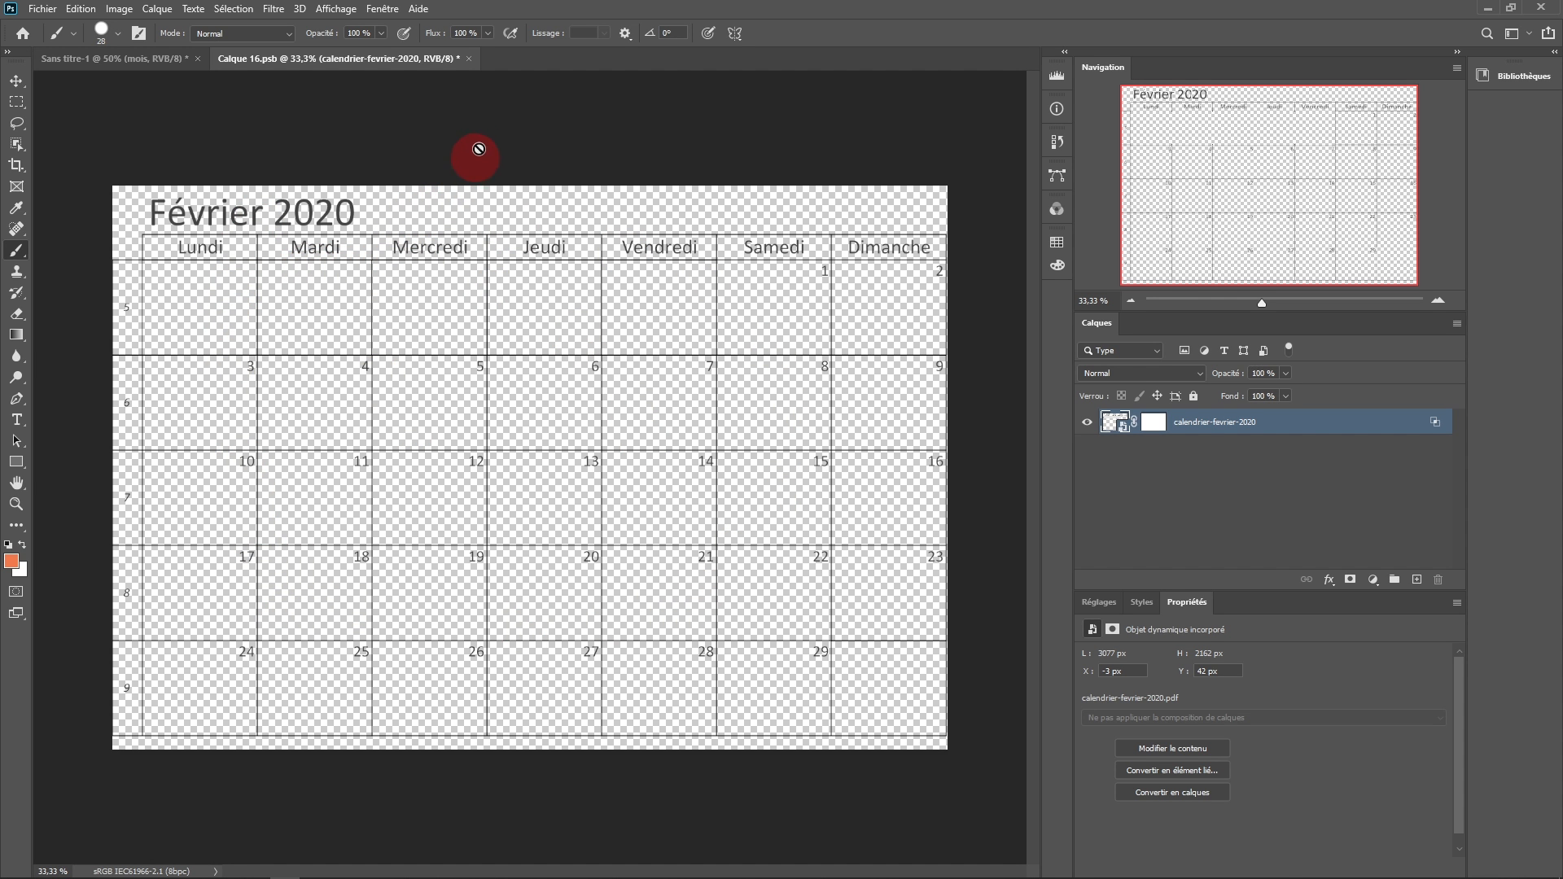
click(469, 59)
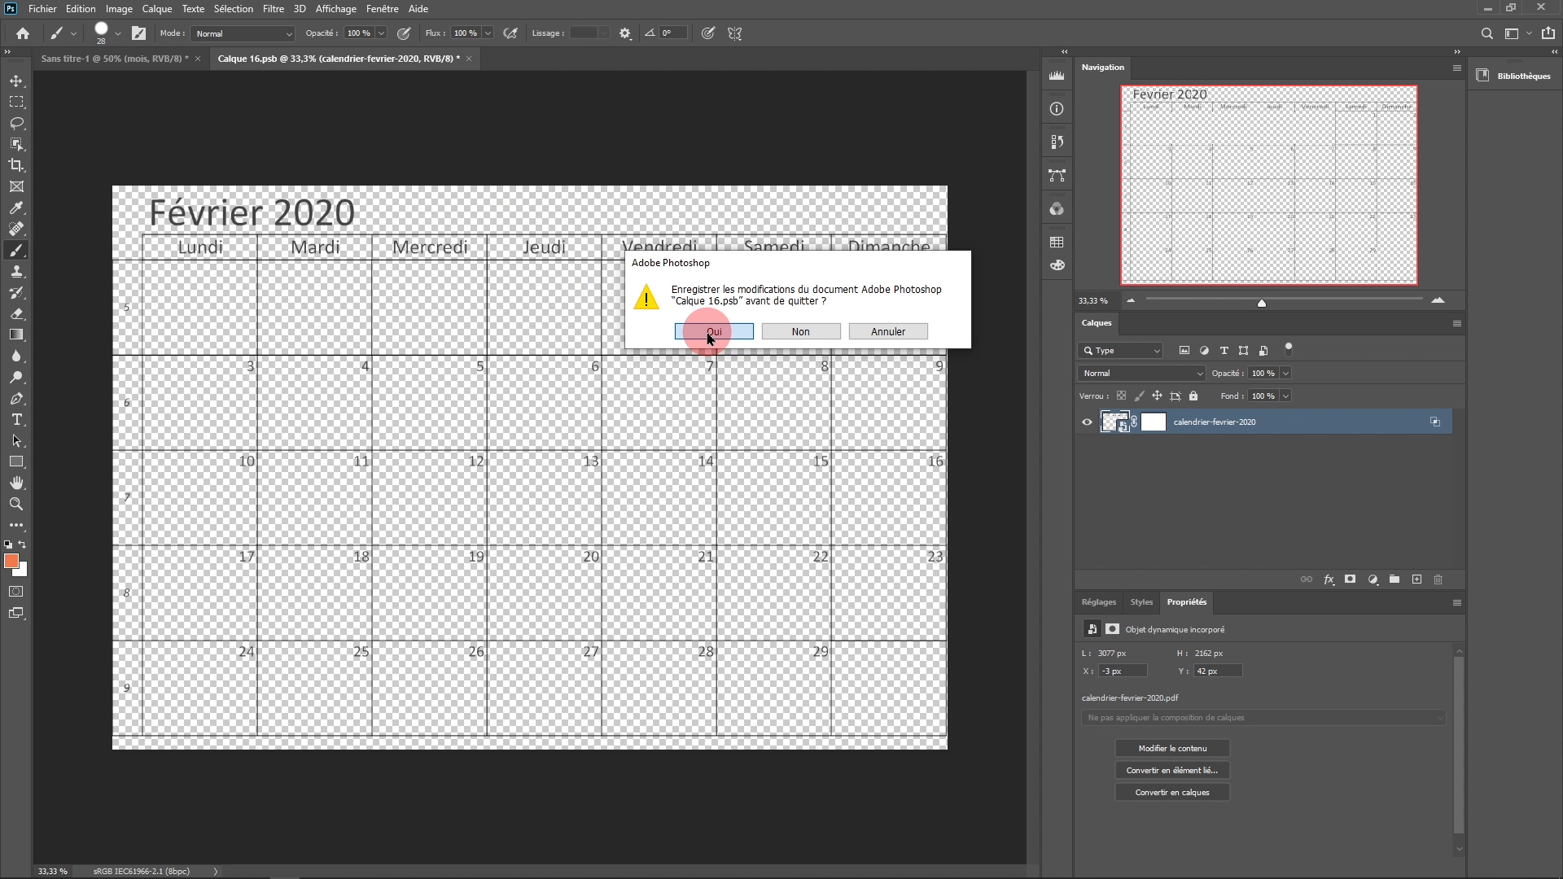
click(710, 333)
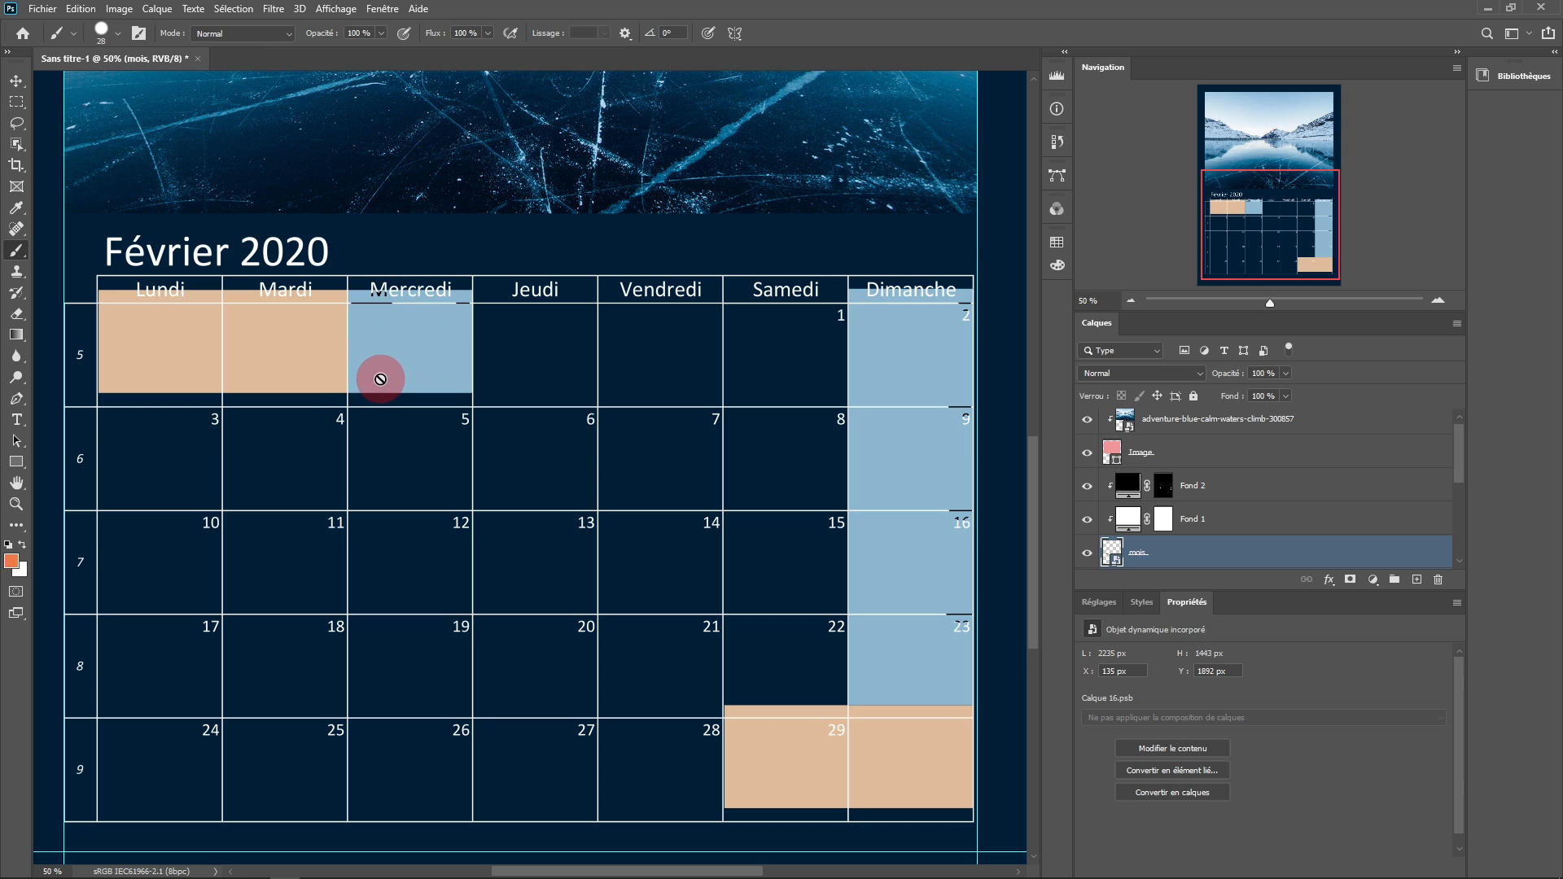
Hide the "Jours fériés copie" layer that shades the first Wednesday cell.
click(15, 81)
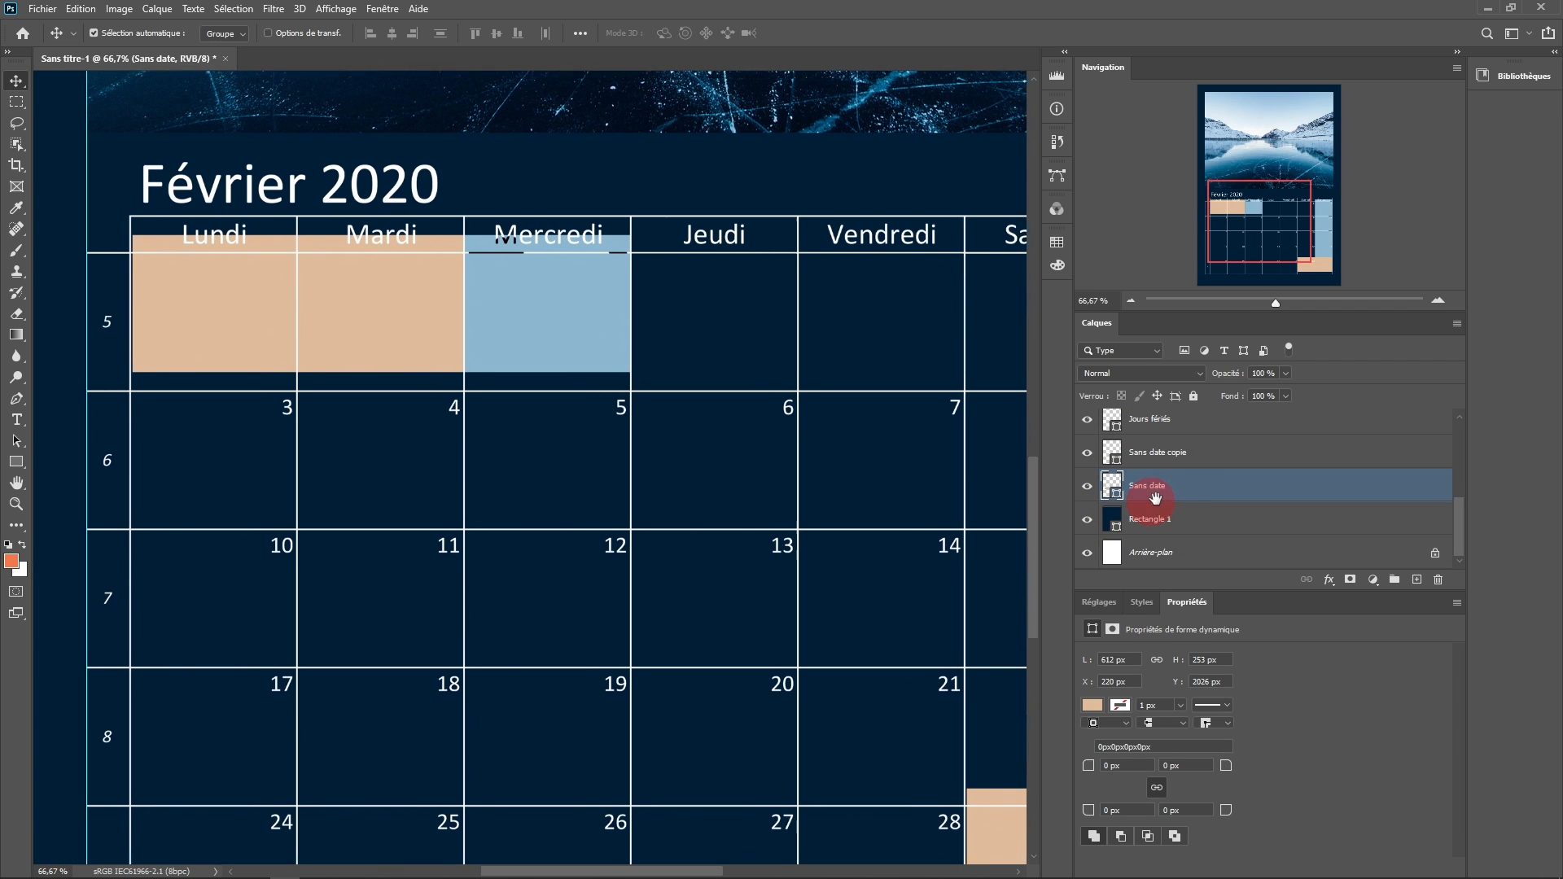
scroll(1177, 476, up, 3)
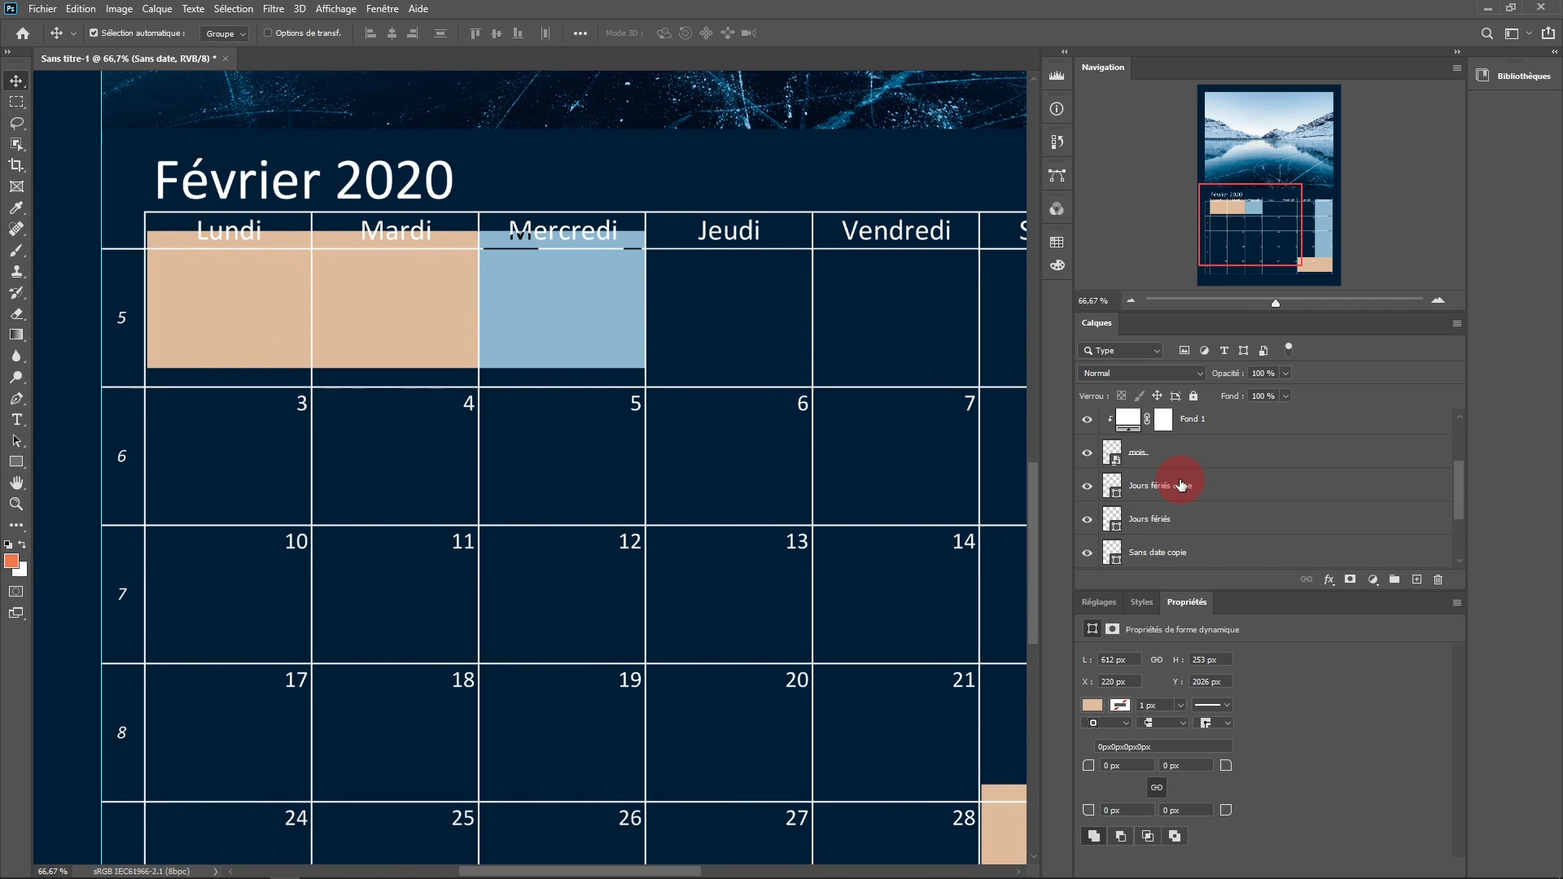
scroll(1181, 484, down, 1)
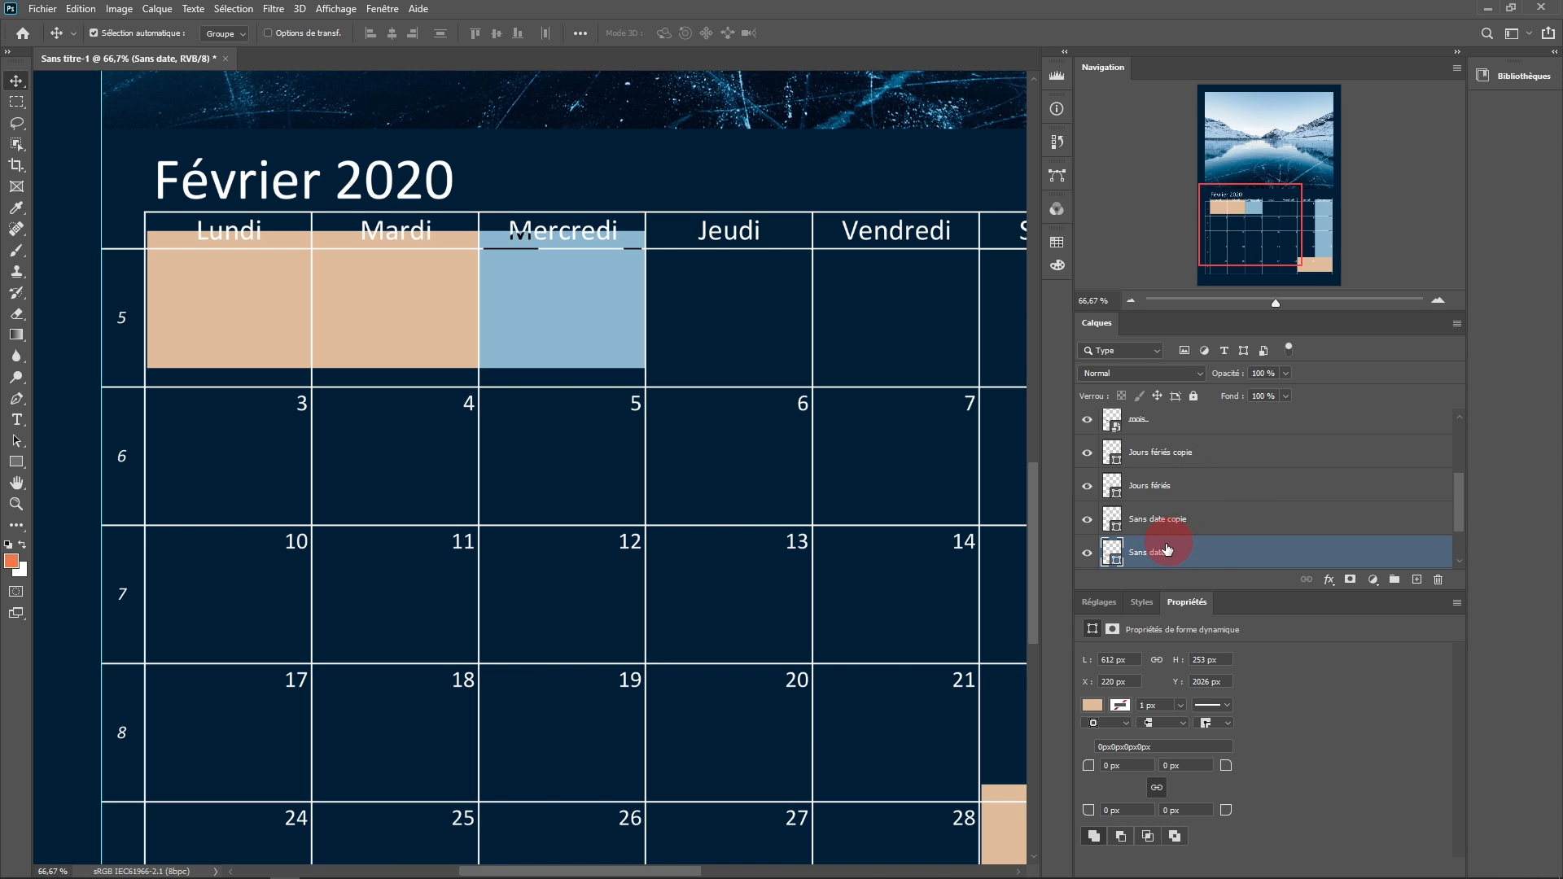
alt+scroll(700, 407, down, 1)
drag(702, 415, 444, 390)
click(839, 739)
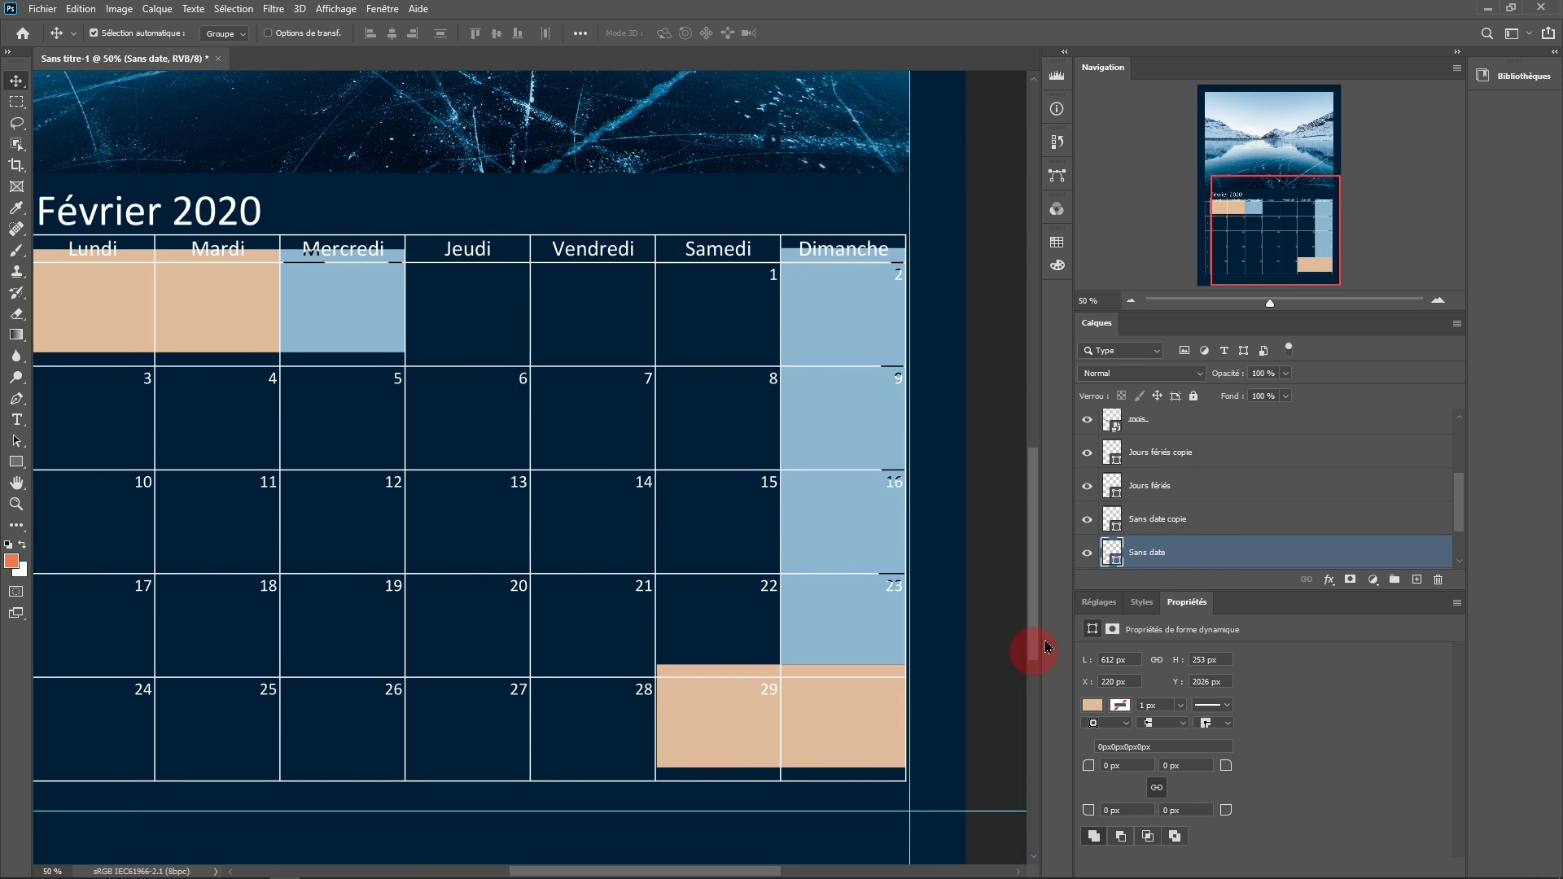
click(1087, 556)
click(1087, 554)
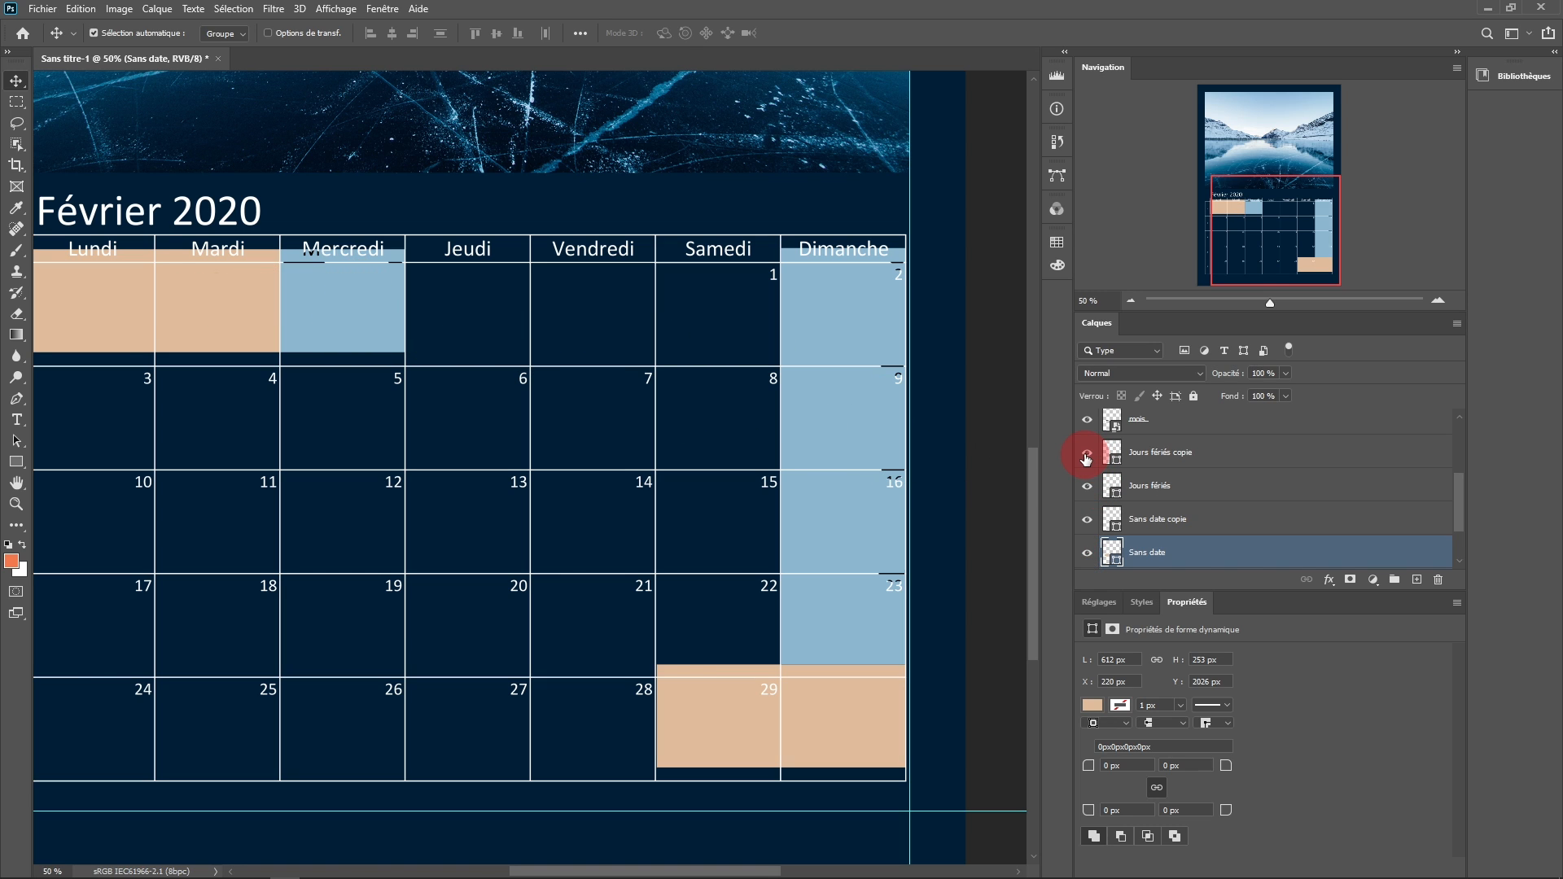
click(1086, 457)
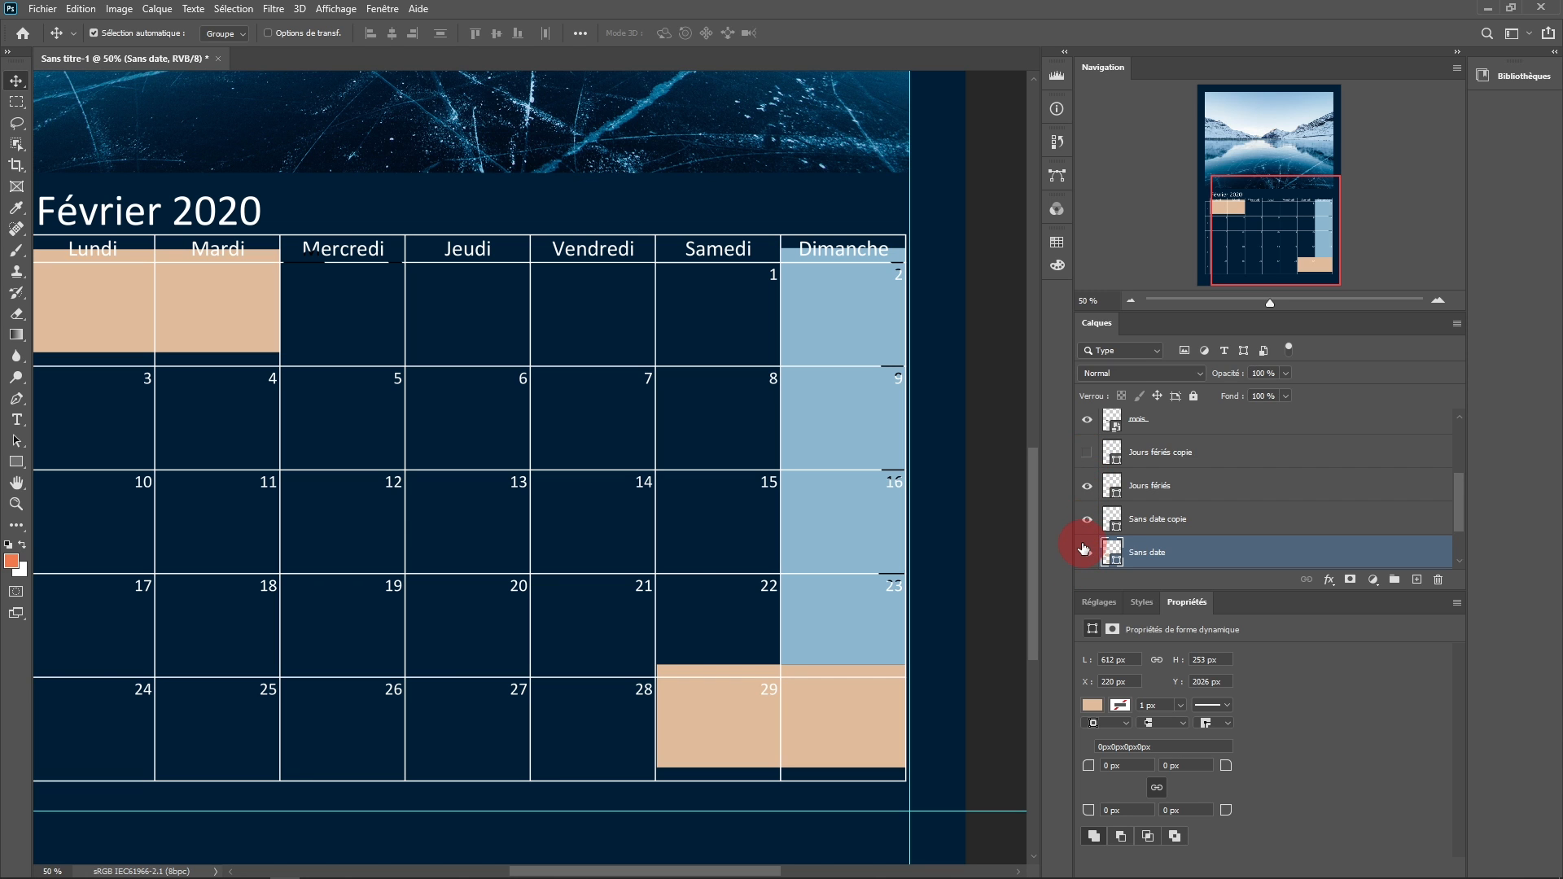
Move the "Sans date" sand block down into the first week row, aligned with the Lundi and Mardi cell borders.
click(1086, 554)
click(1086, 555)
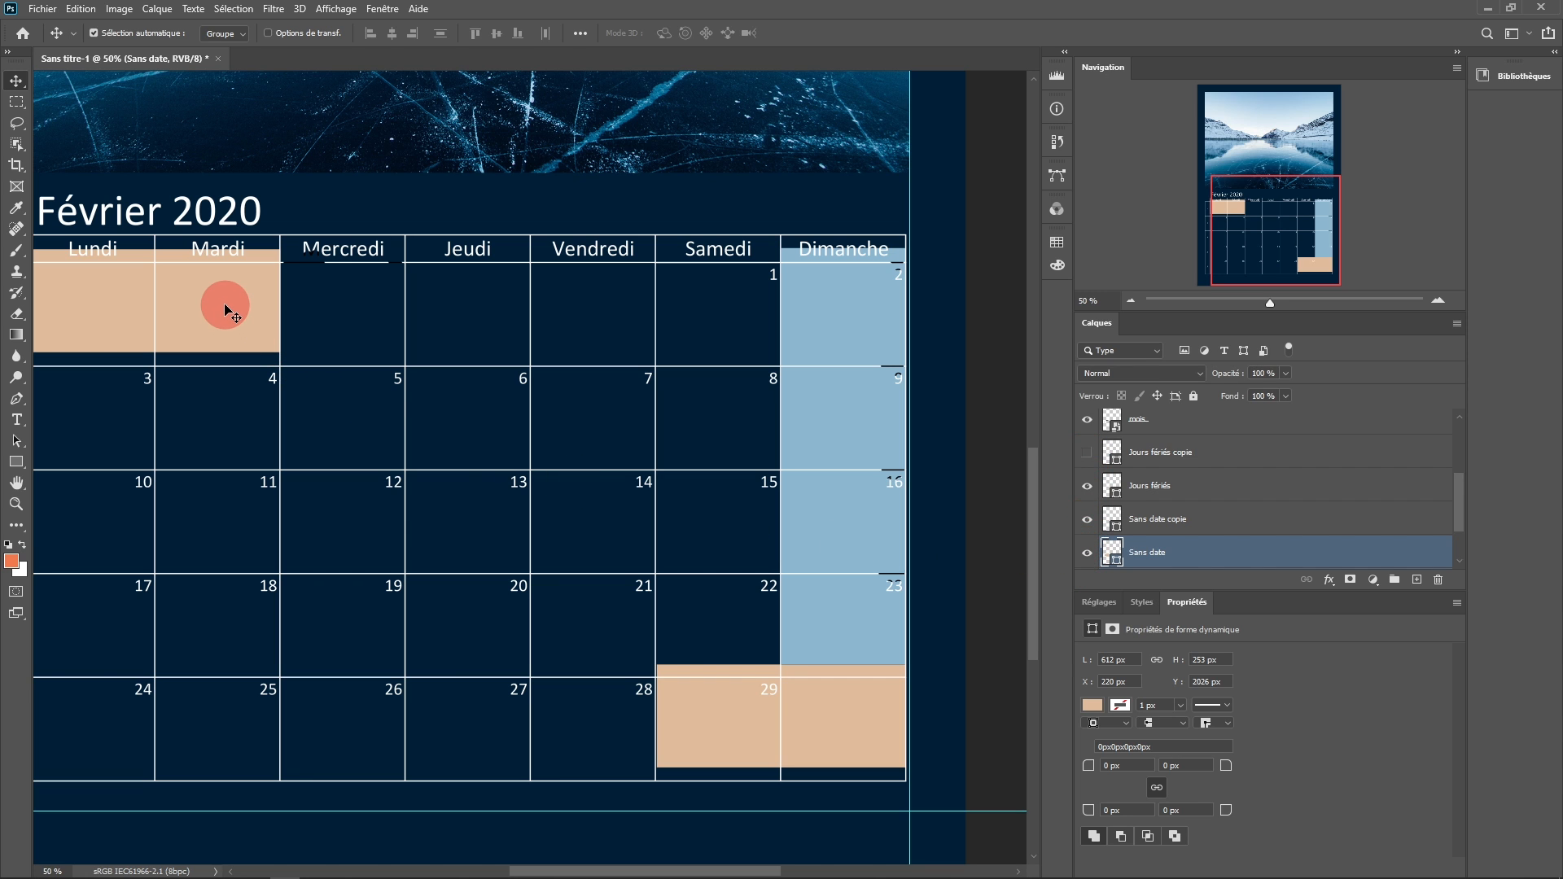
drag(224, 305, 224, 319)
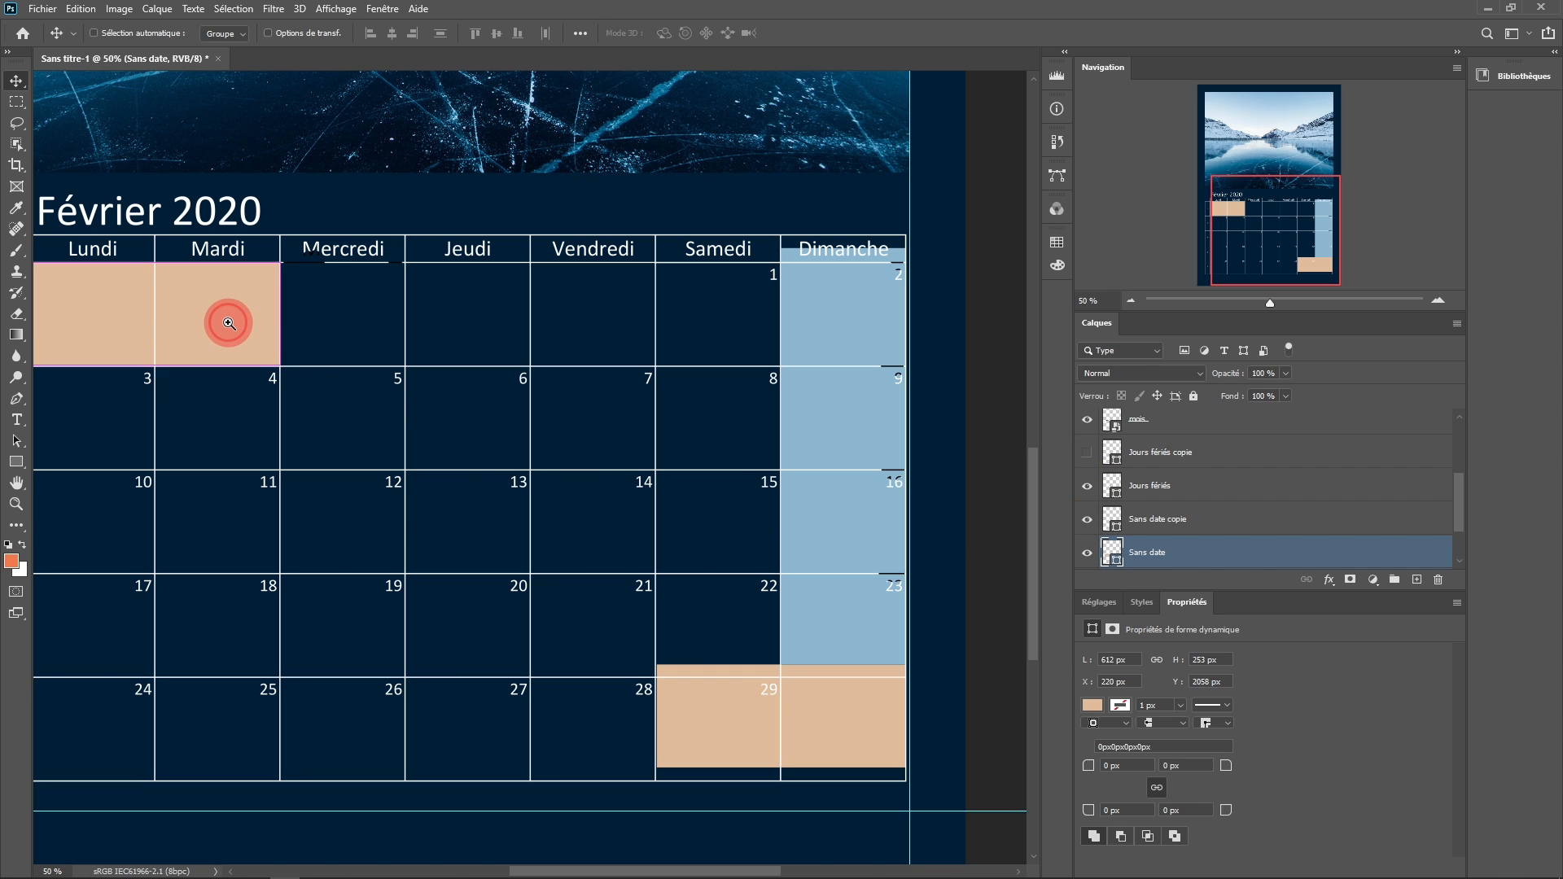
ctrl+click(229, 323)
ctrl+click(229, 323)
drag(548, 356, 577, 356)
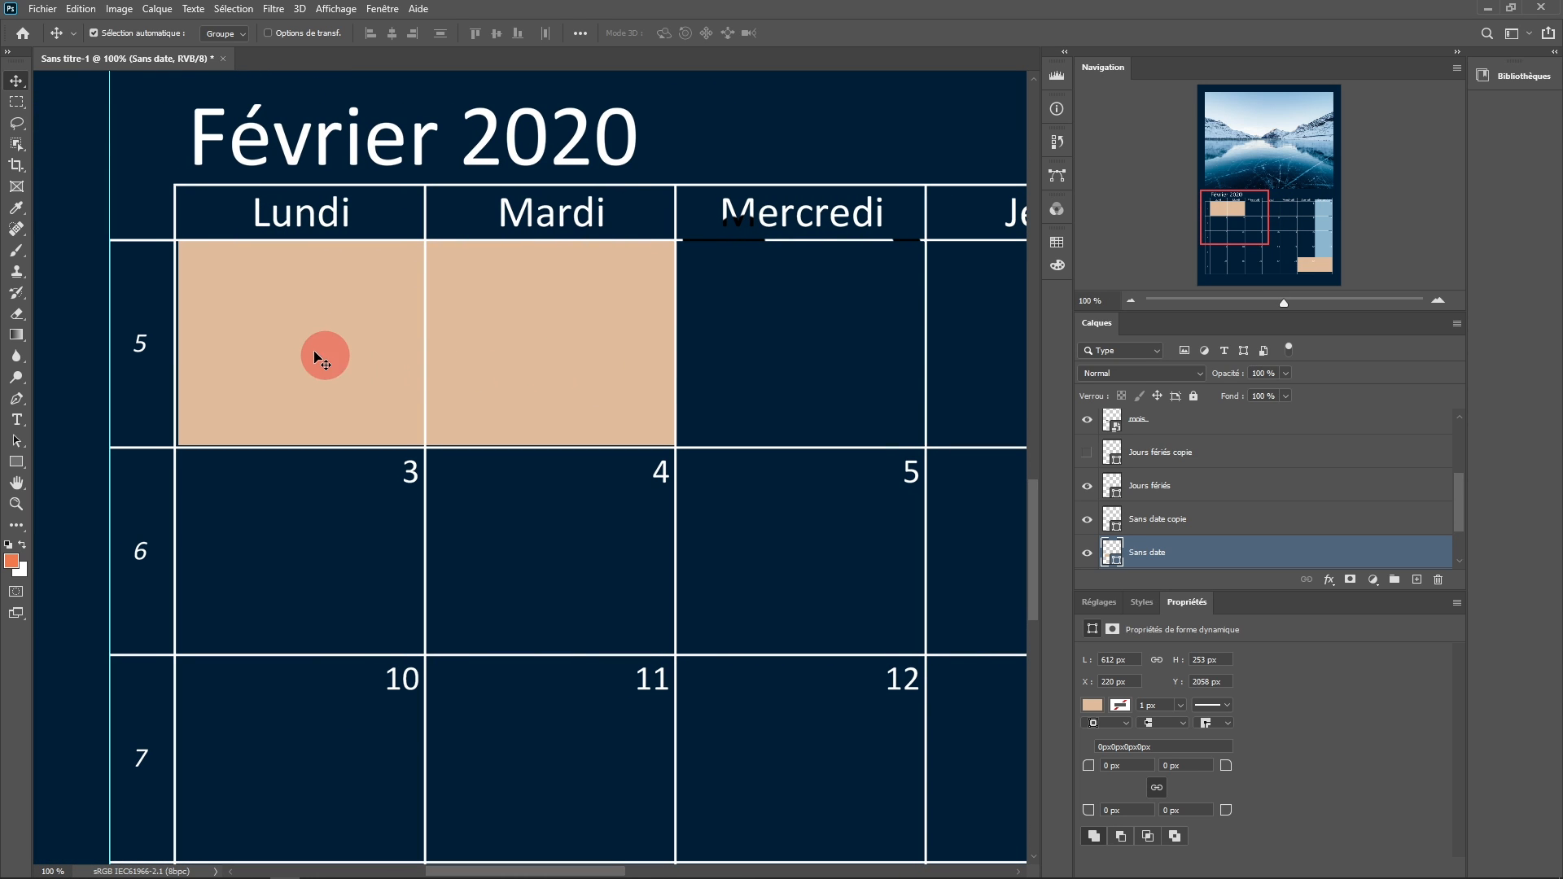
drag(290, 342, 290, 340)
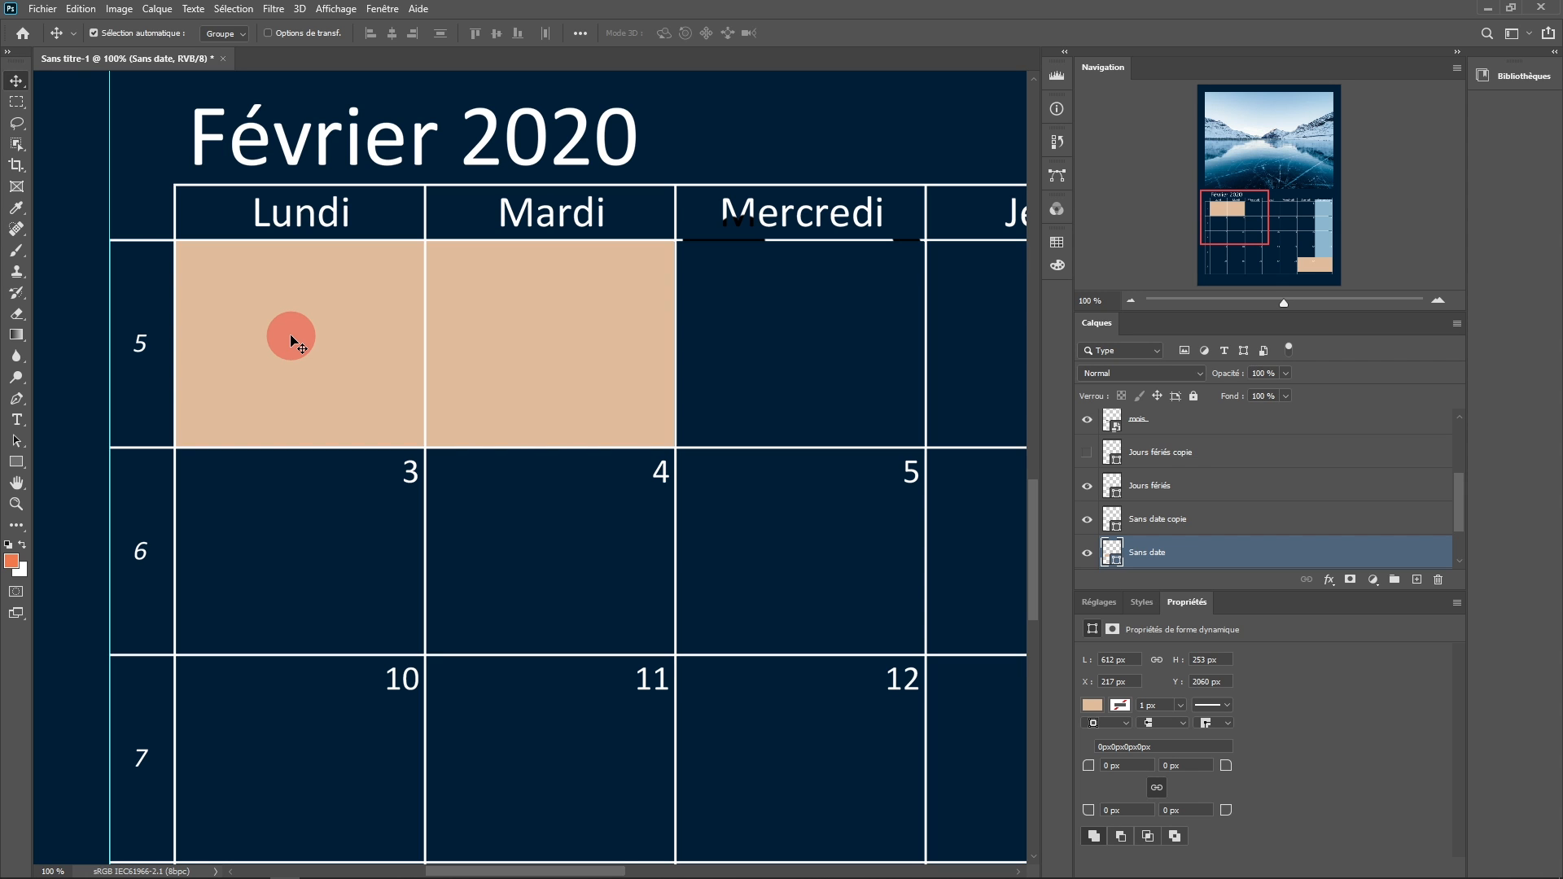
Widen the "Sans date" block to 1540 px so it covers the first week's cells from Lundi to Vendredi.
key(ctrl+t)
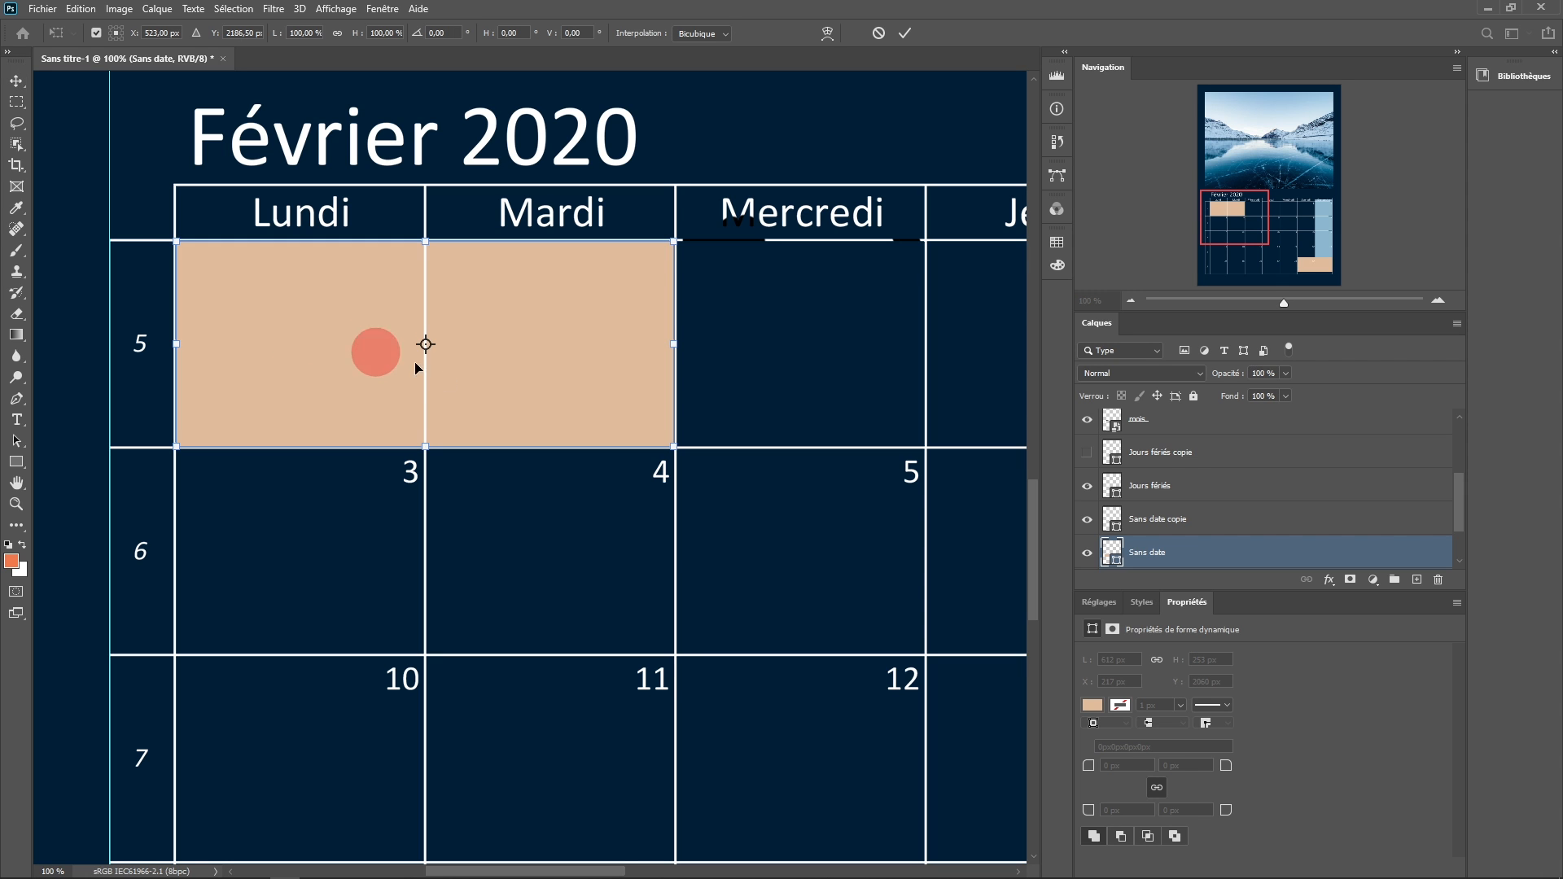
key(ctrl+minus)
drag(509, 431, 728, 428)
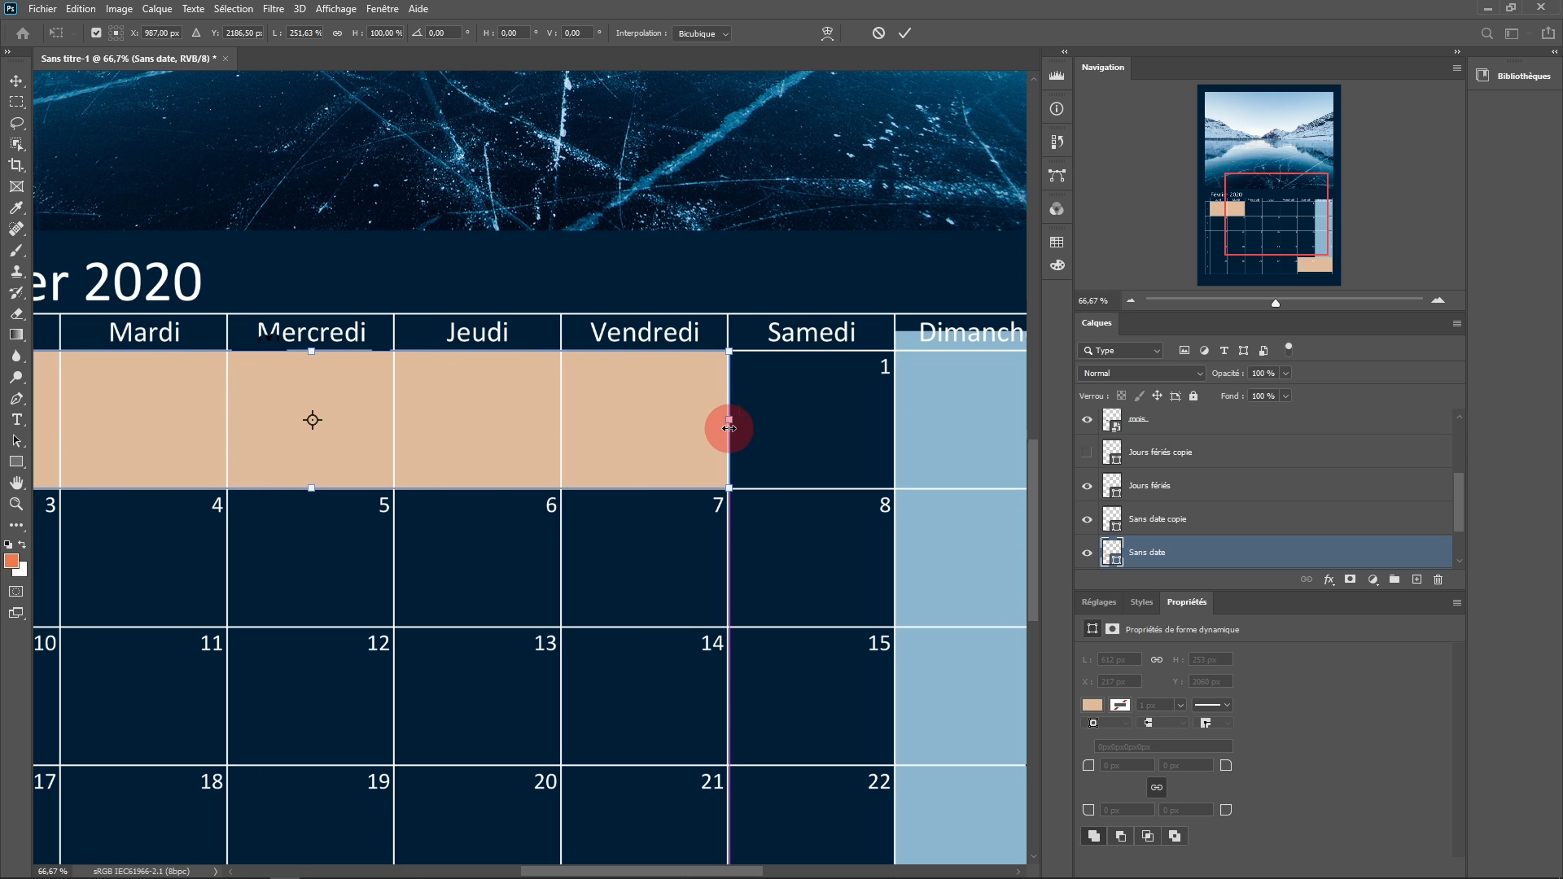
click(905, 32)
Move the "Sans date copie" block straight down to Y 3078 px to line up with the last week row.
drag(809, 457, 569, 196)
click(1087, 519)
click(1087, 518)
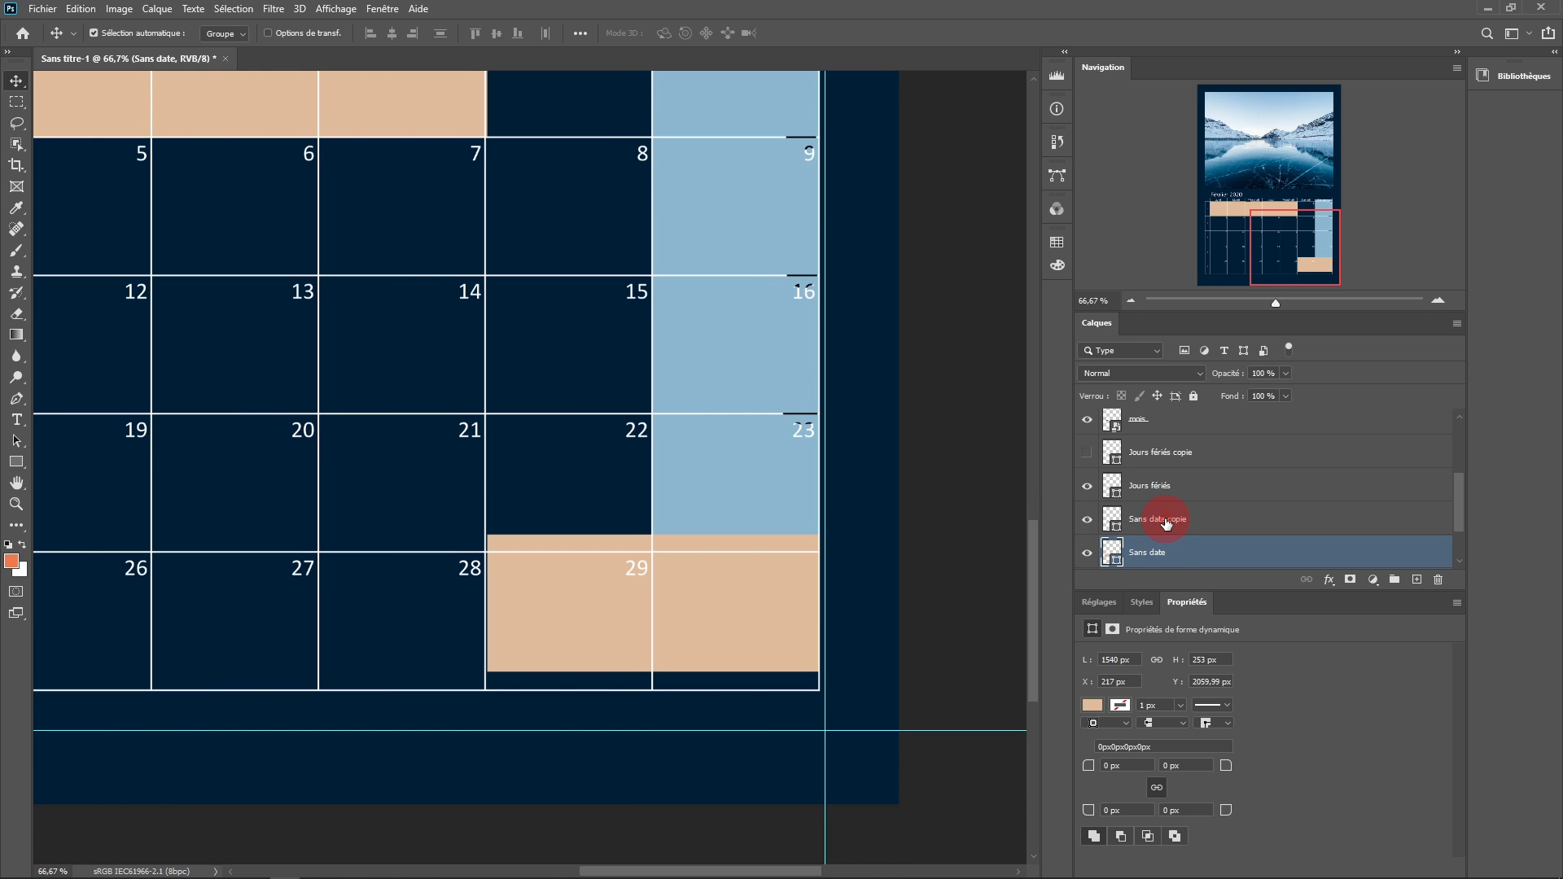
click(1166, 523)
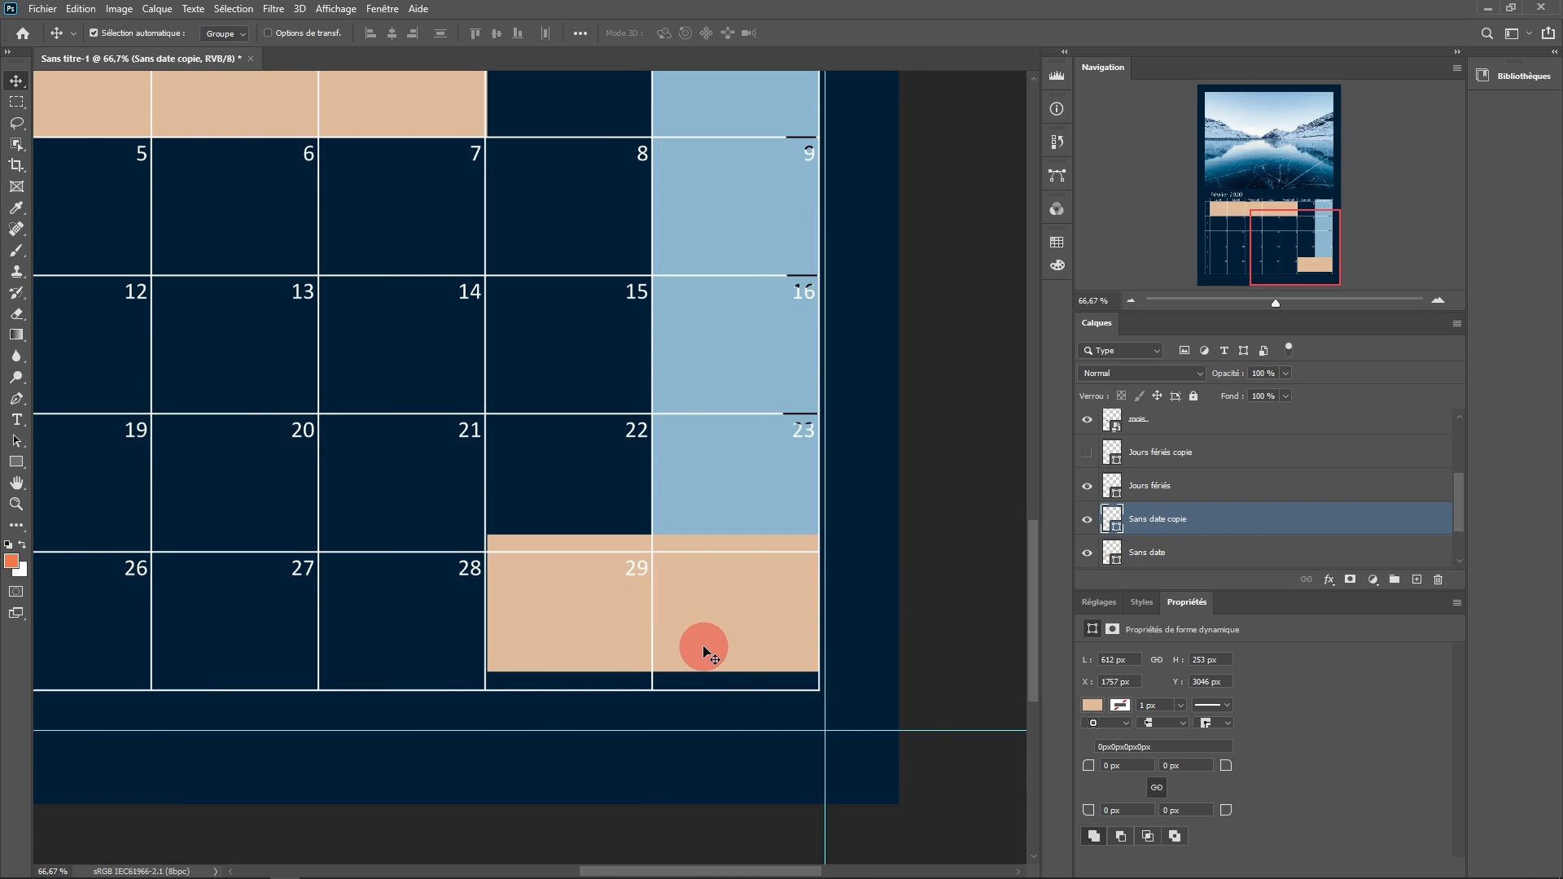
key(Down)
key(Down)
key(Down)
key(Down)
key(Down)
key(Down)
key(Down)
key(Down)
key(Down)
key(Down)
key(Down)
key(Down)
key(Down)
key(Down)
key(Down)
key(Down)
key(Down)
key(Down)
key(Down)
key(Down)
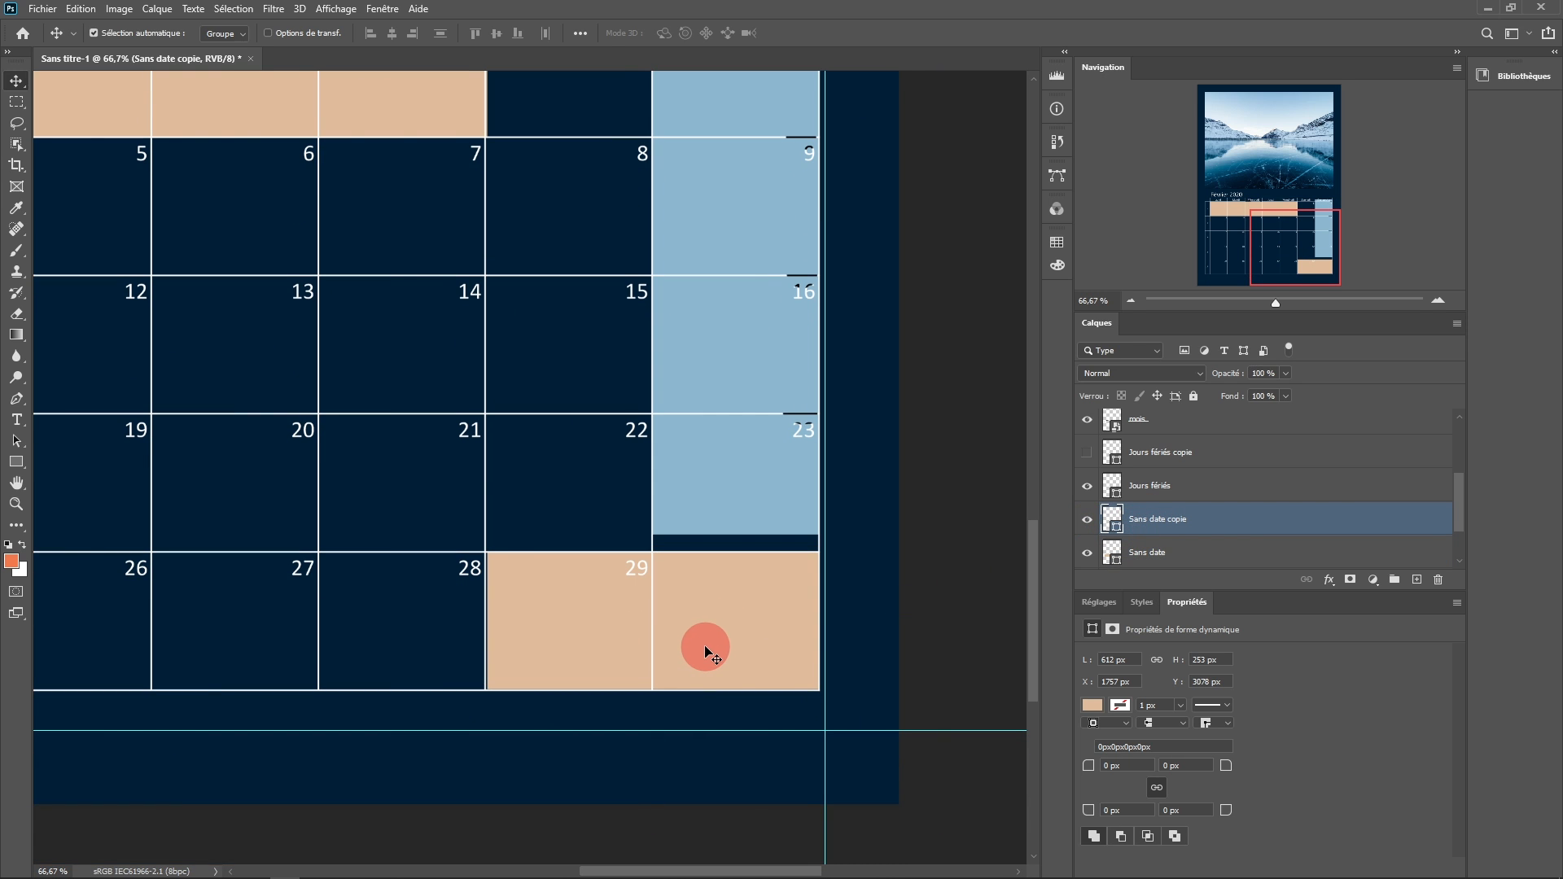
Narrow the "Sans date copie" block from its Samedi side so it covers only the last row's Dimanche cell.
key(ctrl+t)
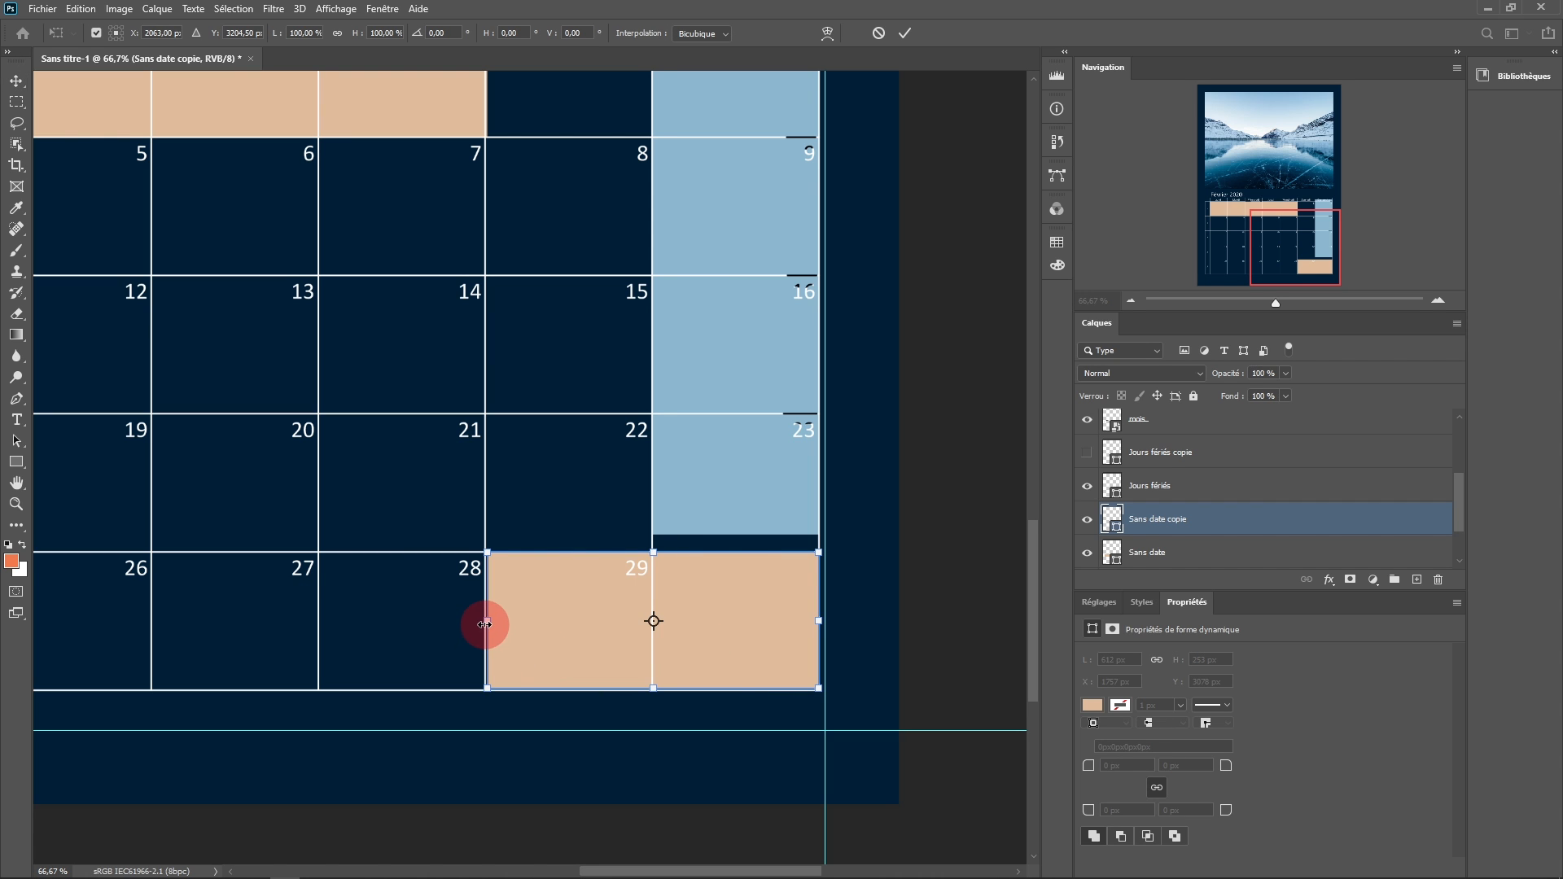
drag(485, 625, 212, 555)
key(ctrl+plus)
key(ctrl+plus)
key(ctrl+plus)
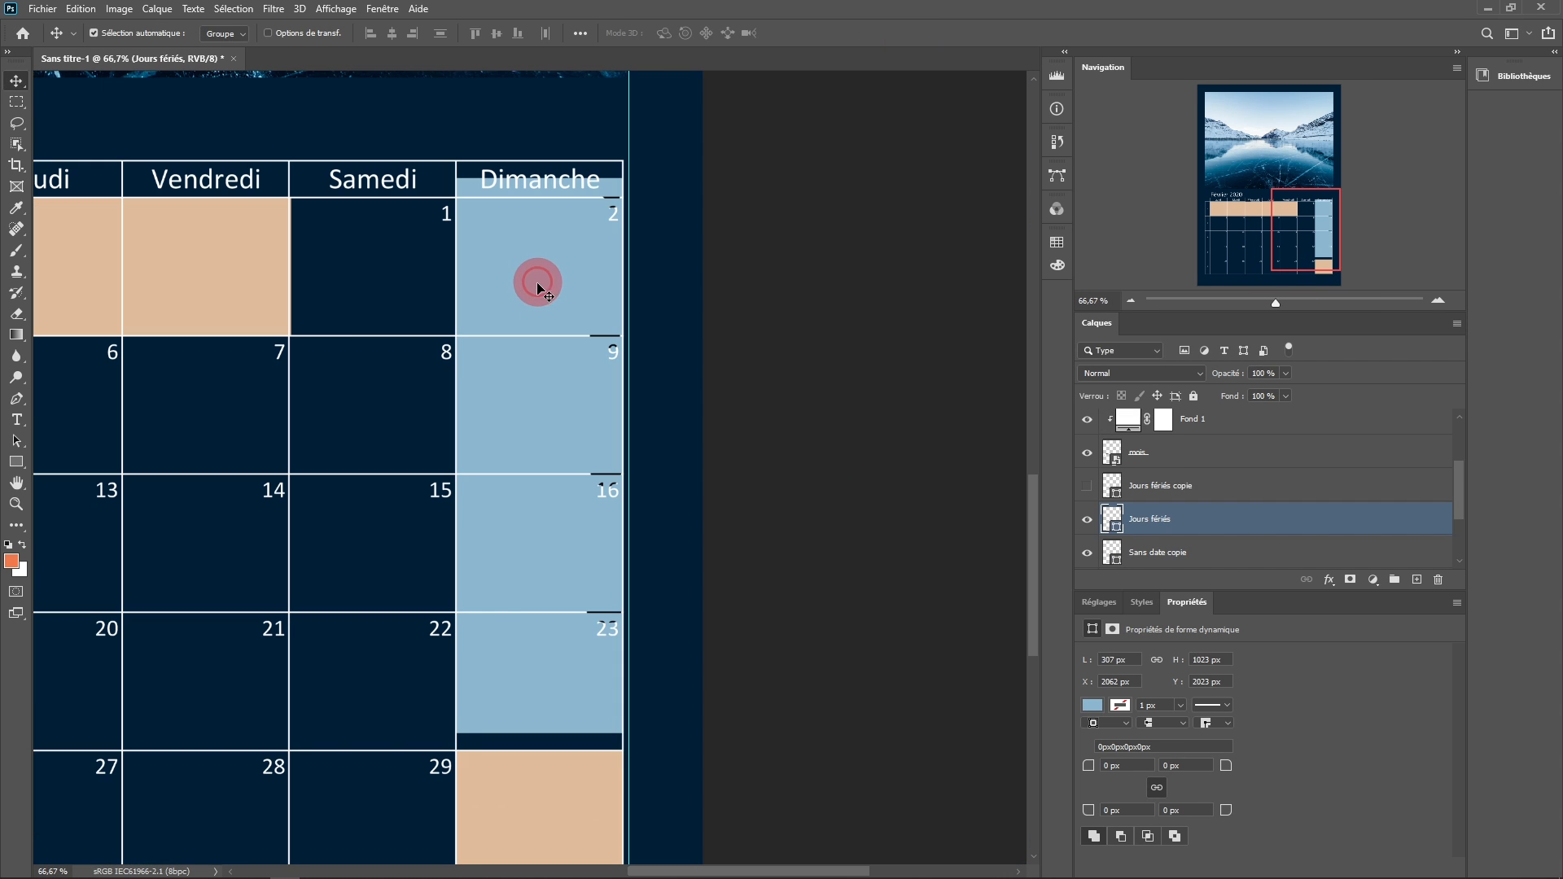
Move the "Jours fériés" block to X 2063, Y 2055 px so it fills the Dimanche cells of the first four weeks.
click(534, 290)
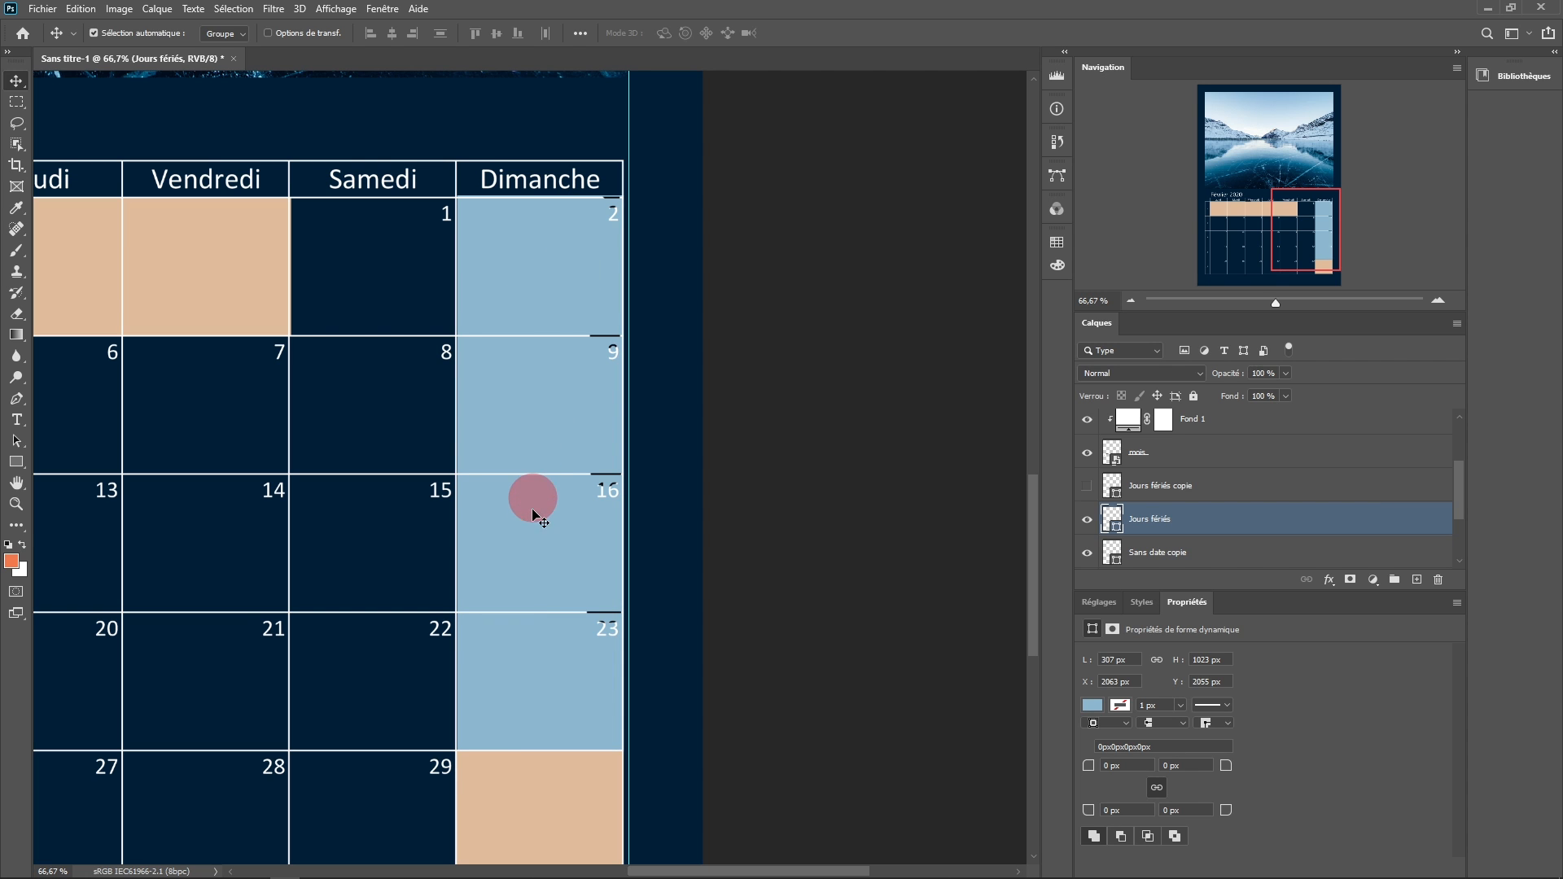
key(ctrl+plus)
key(ctrl+plus)
key(ctrl+plus)
key(ctrl+plus)
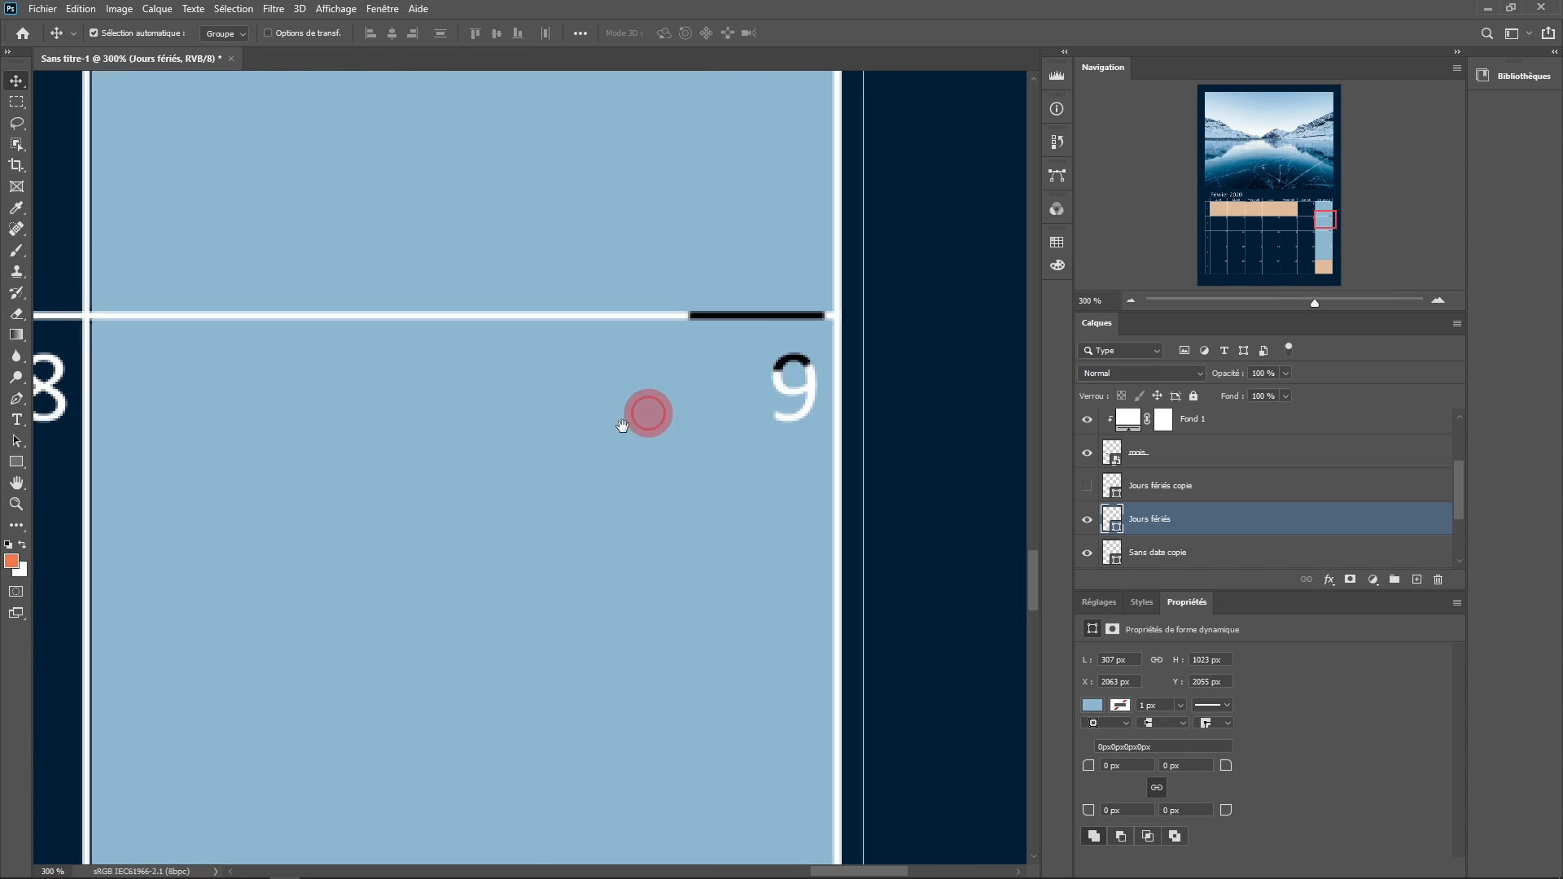
drag(623, 426, 509, 491)
drag(600, 317, 565, 628)
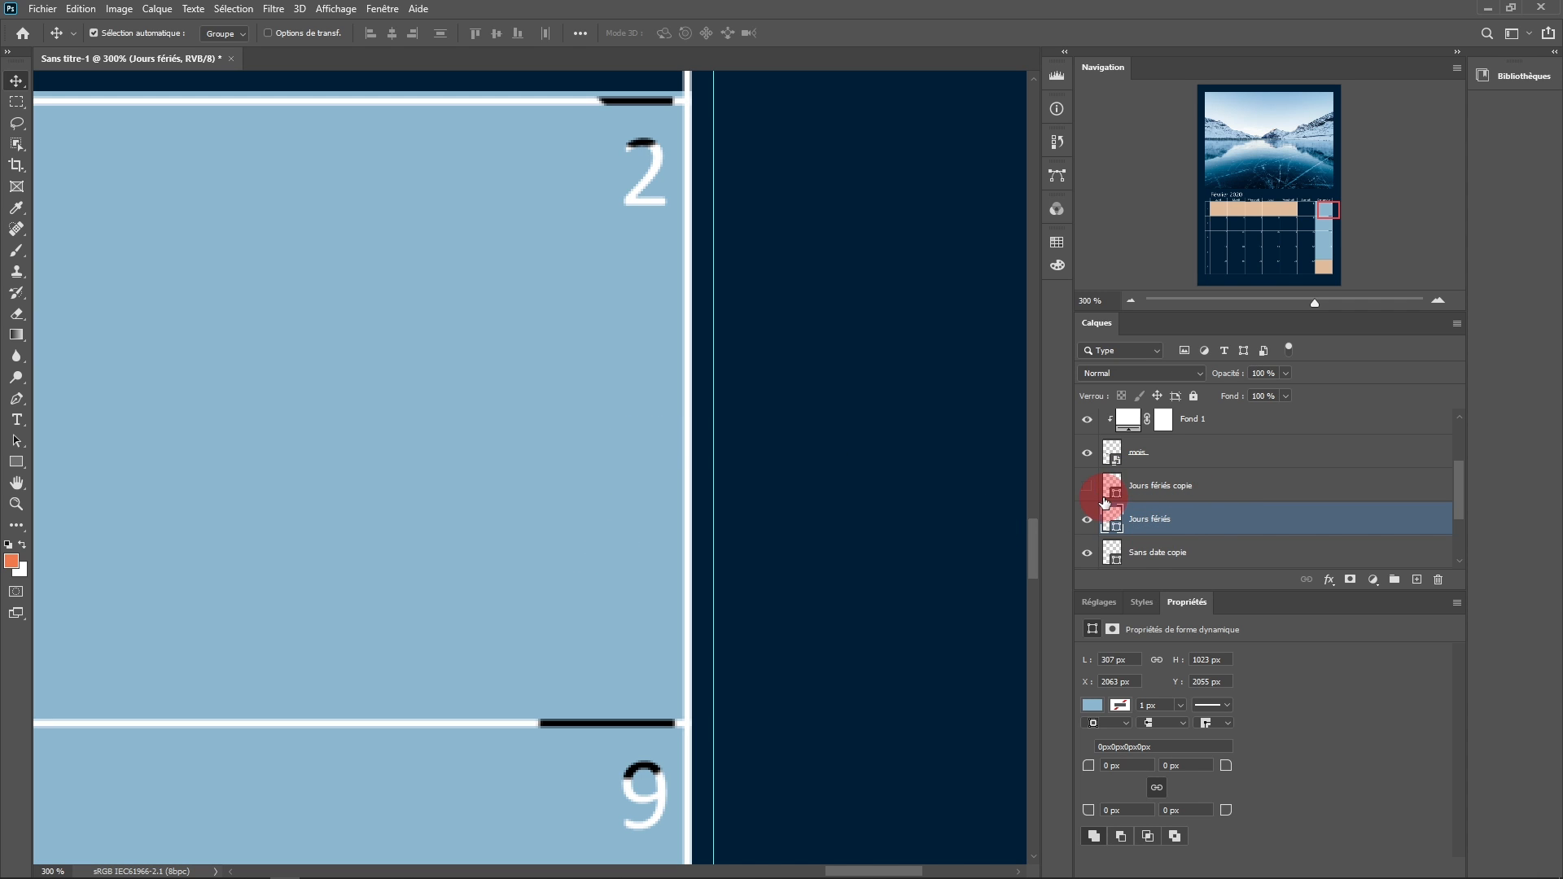
Shift the "Fond 2" layer mask down, with automatic layer selection off, so the black colouring fully covers the Dimanche dates.
scroll(1140, 480, up, 1)
scroll(1174, 474, up, 1)
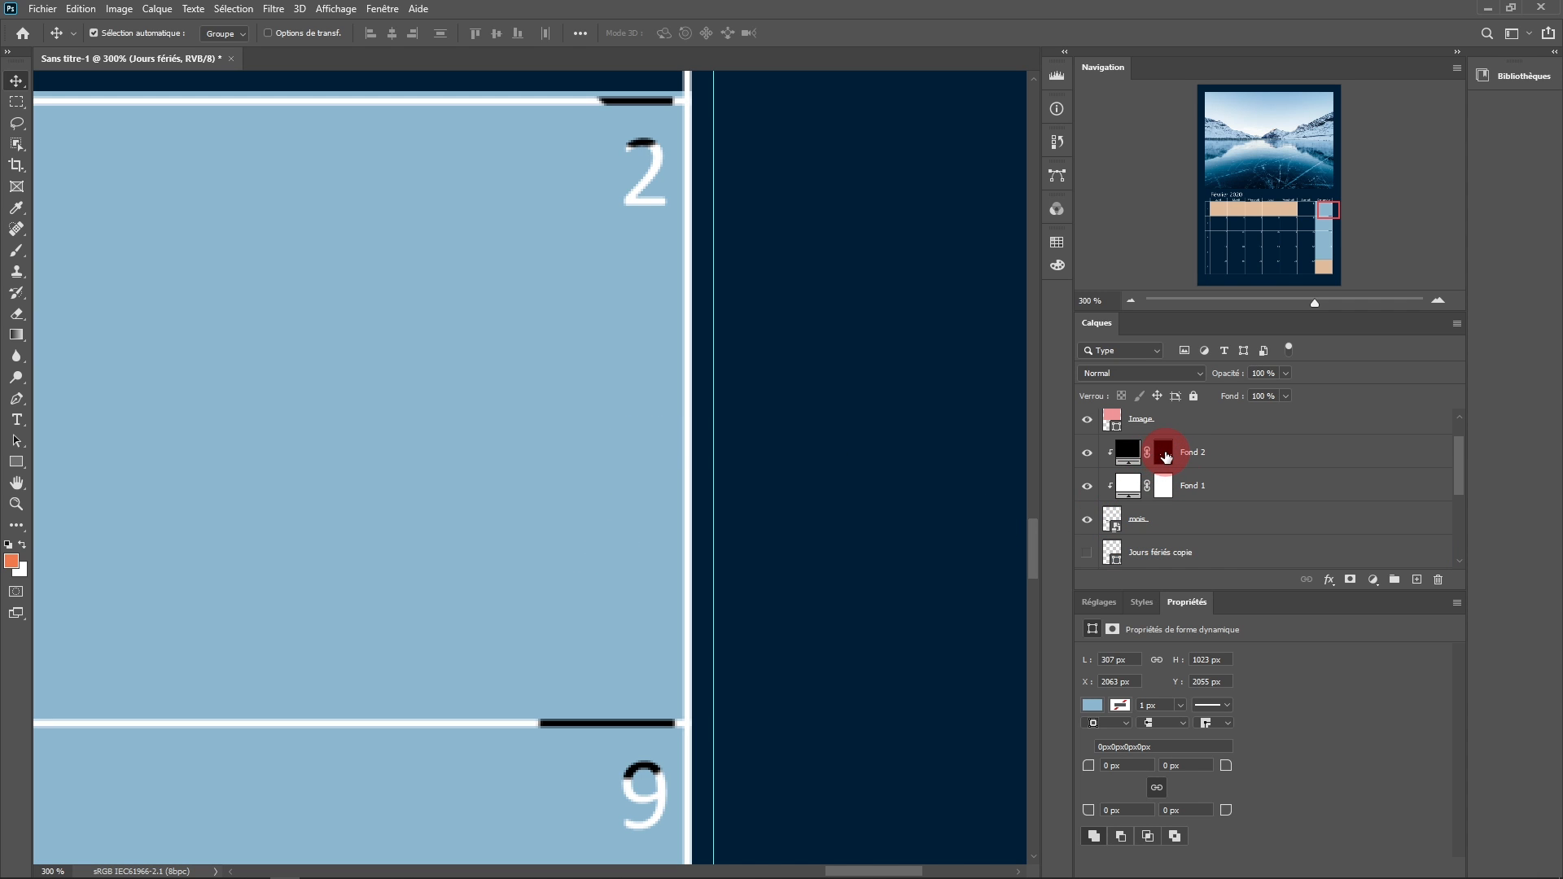
click(1174, 468)
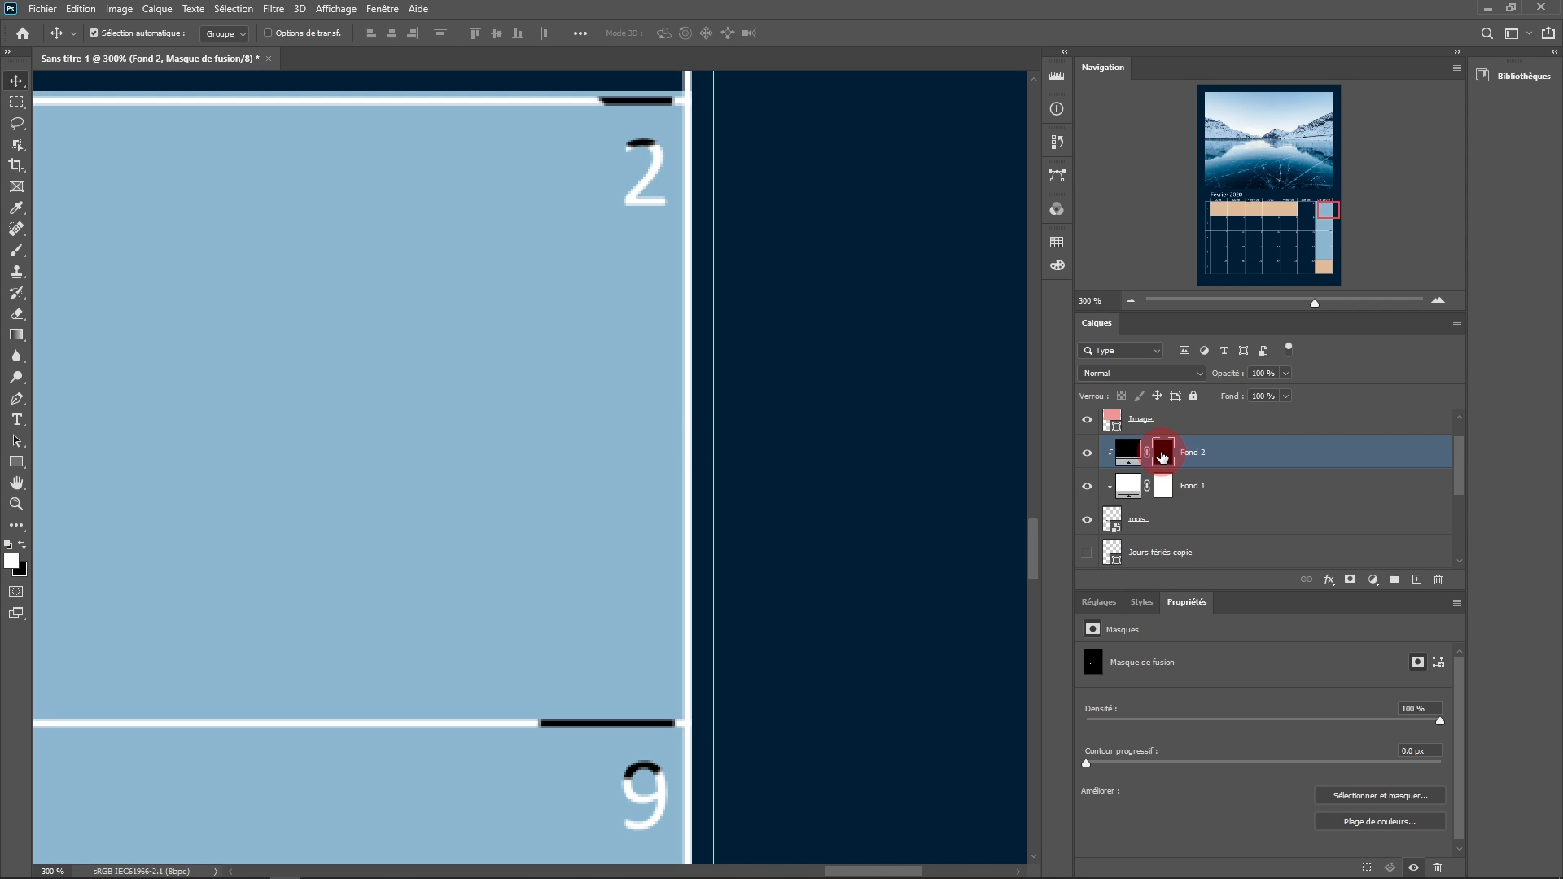
drag(649, 218, 649, 243)
click(1130, 422)
click(1175, 440)
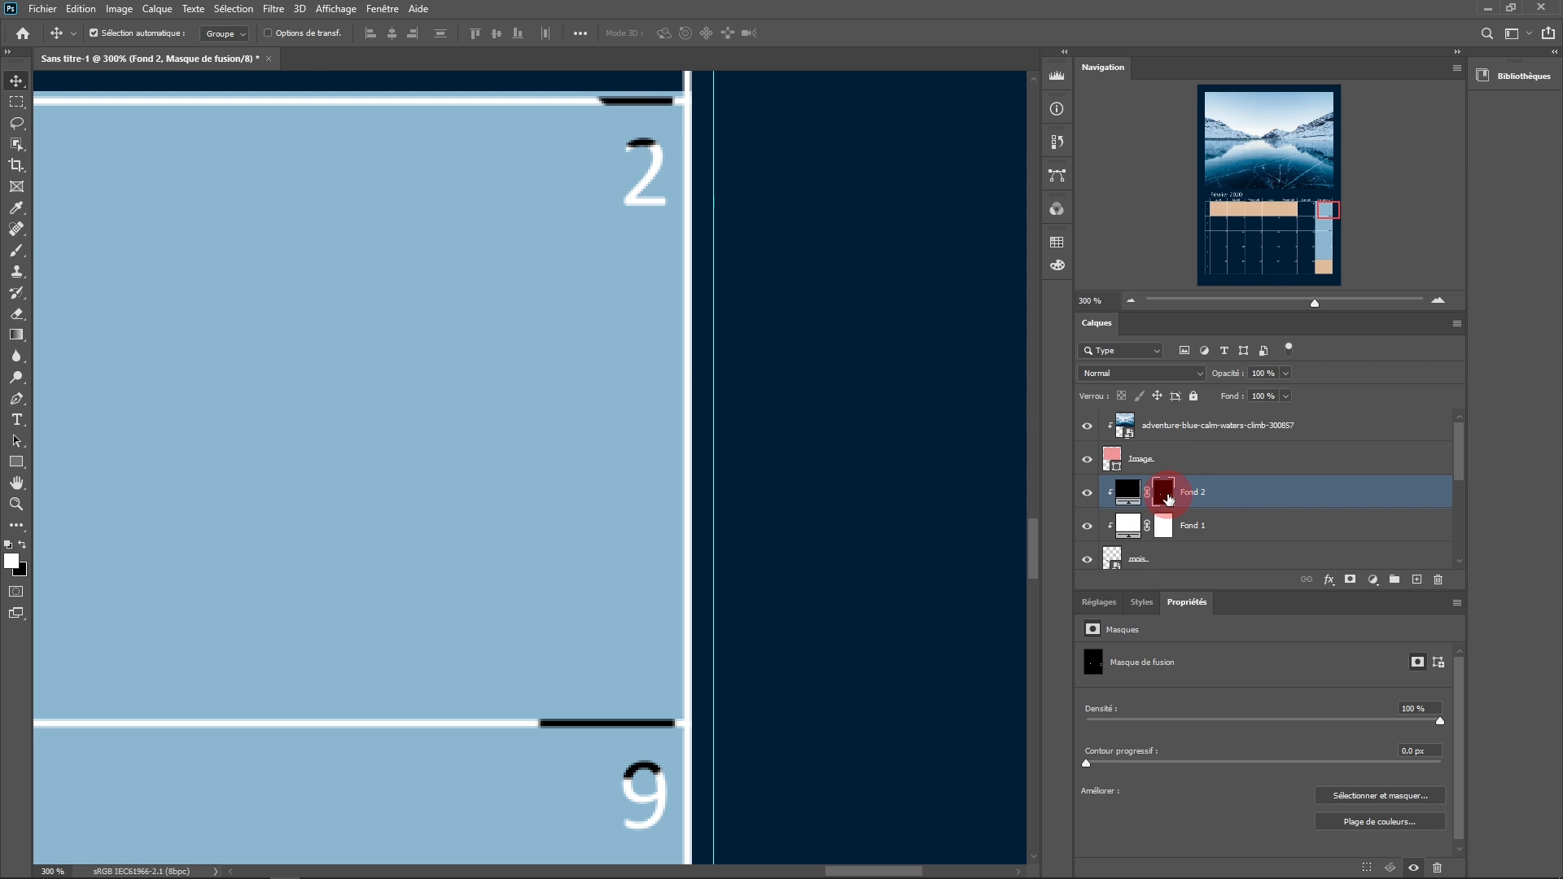
click(140, 33)
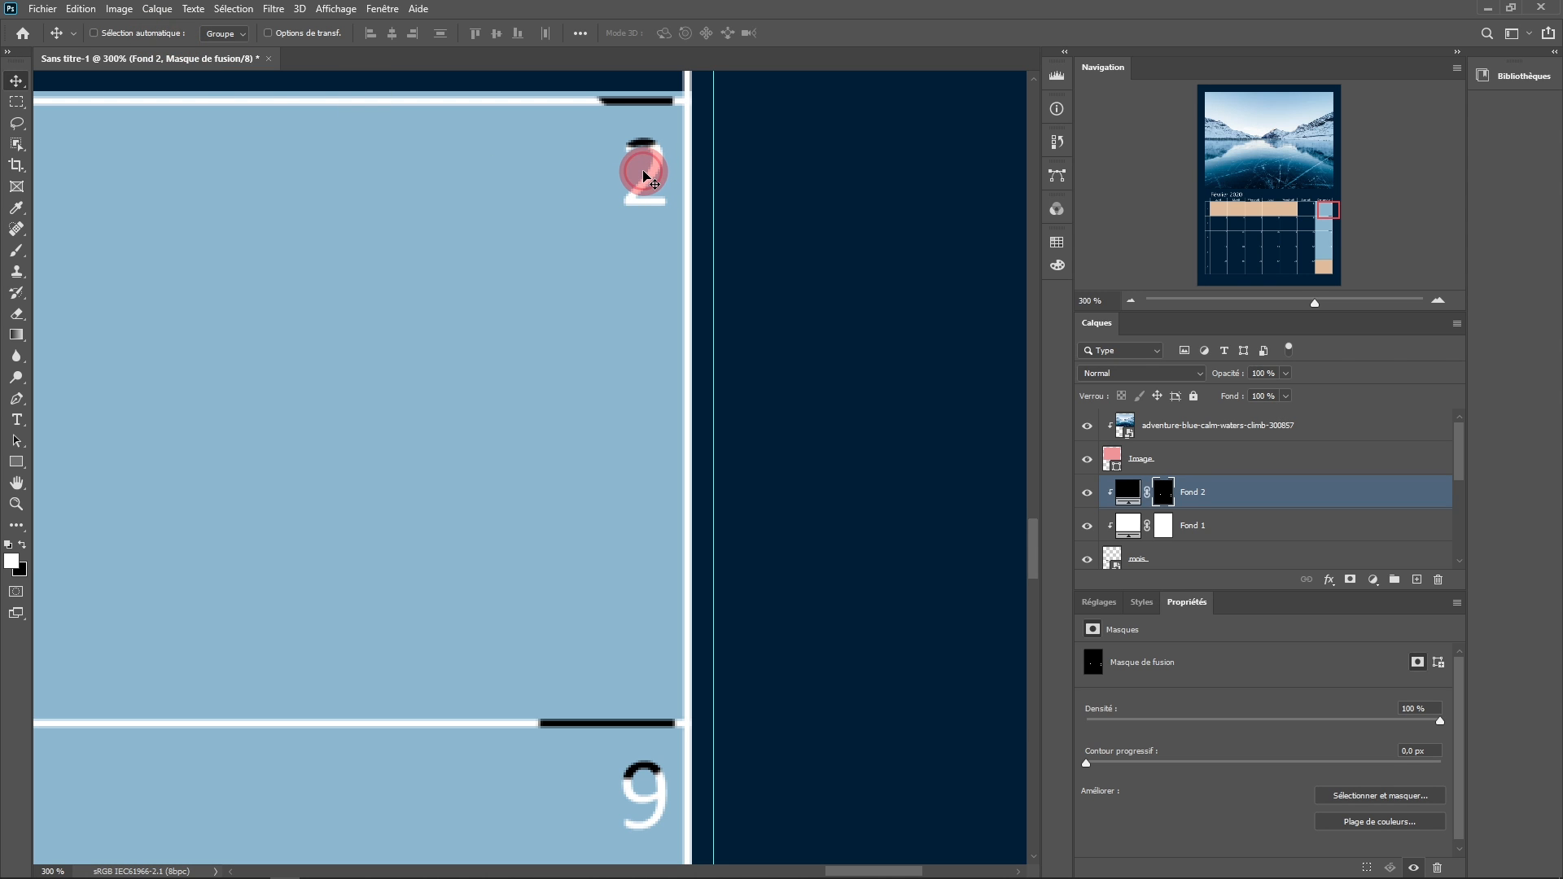
drag(643, 175, 646, 260)
scroll(646, 291, down, 2)
drag(657, 385, 670, 228)
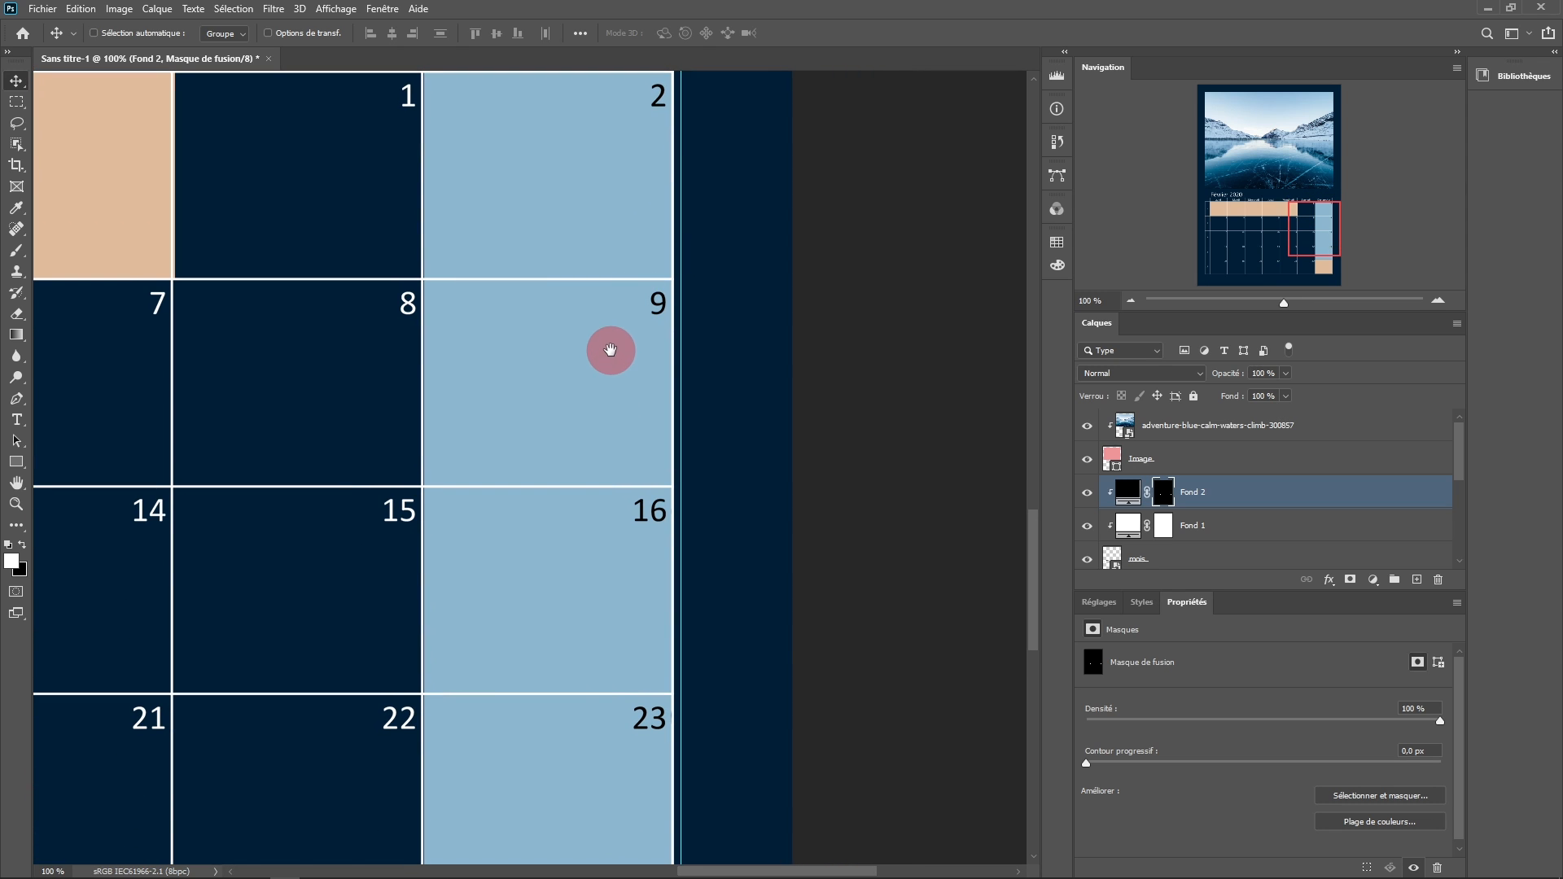
drag(610, 350, 688, 404)
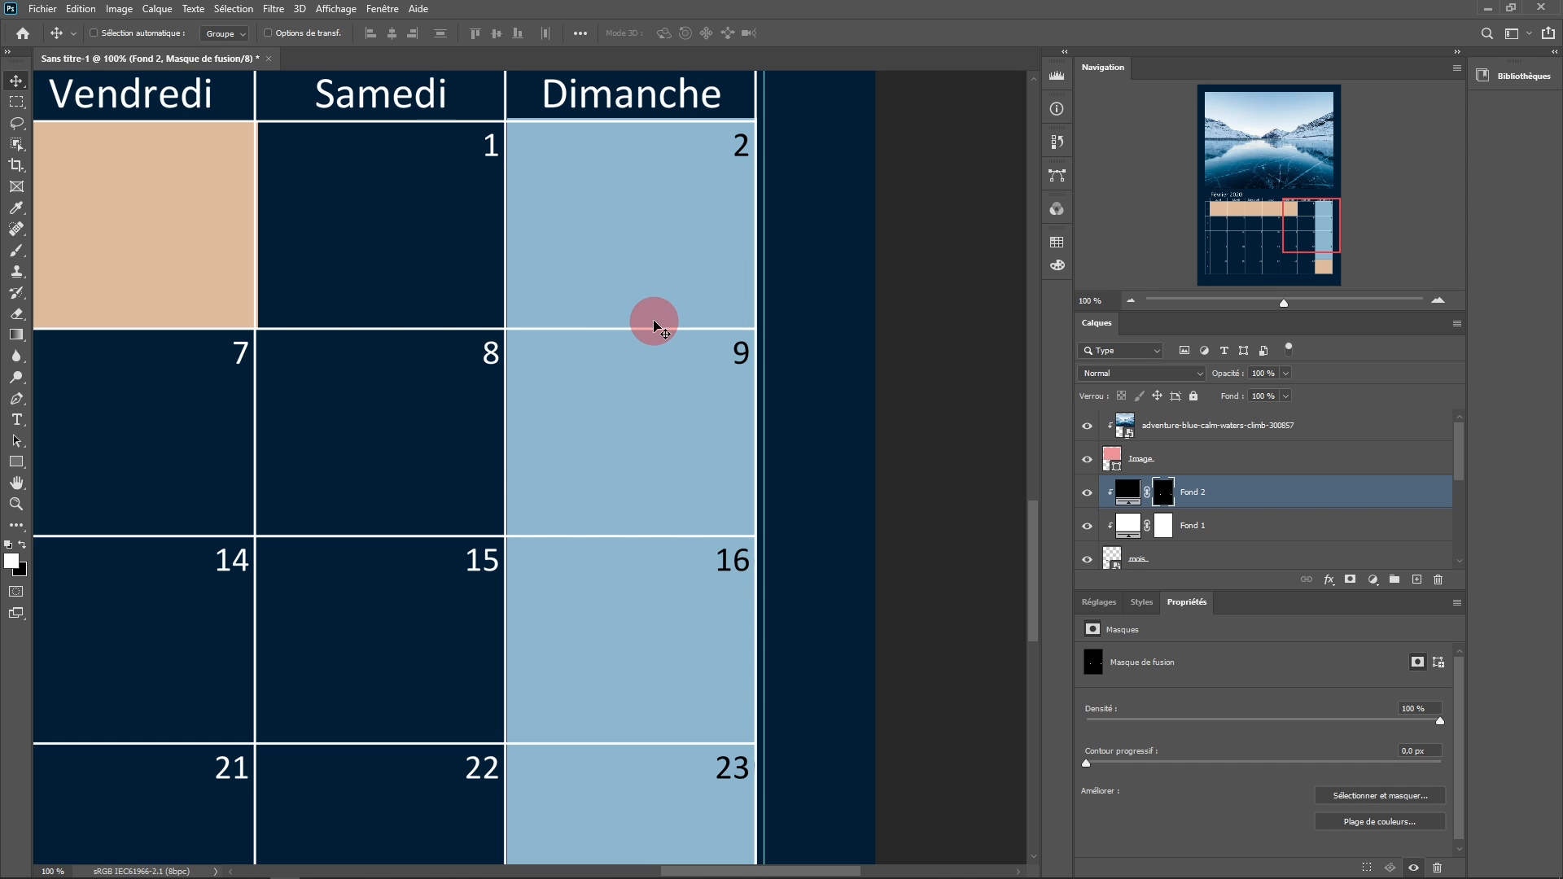
Replace the contents of the lake photo smart object with empty-road-and-pine-trees-on-snowy-field-during-golden-hour-1643773.jpg.
scroll(653, 330, down, 1)
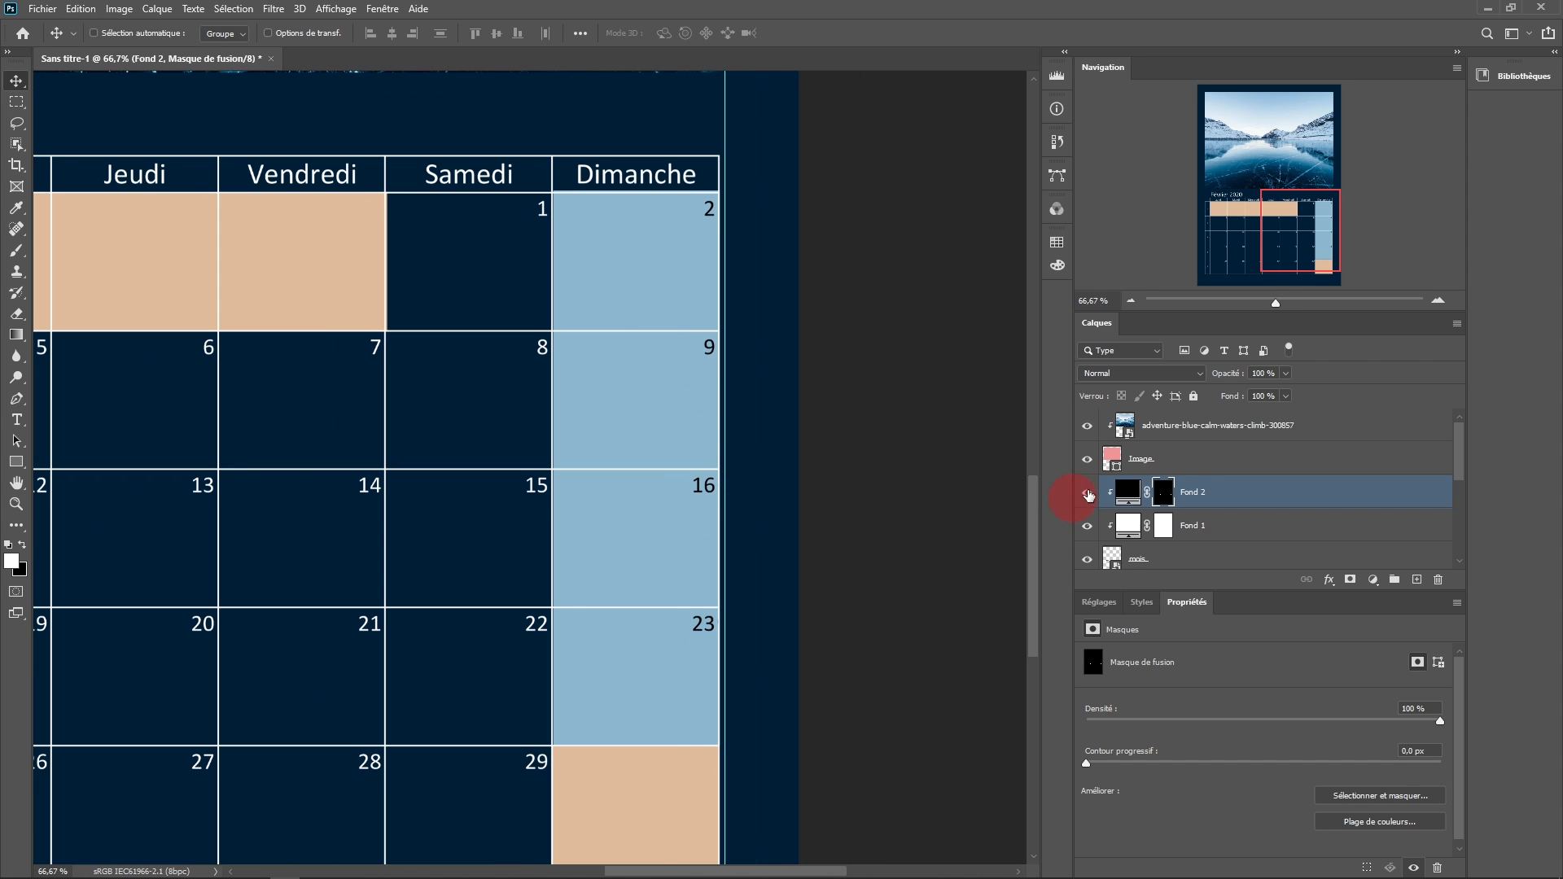
scroll(587, 401, down, 1)
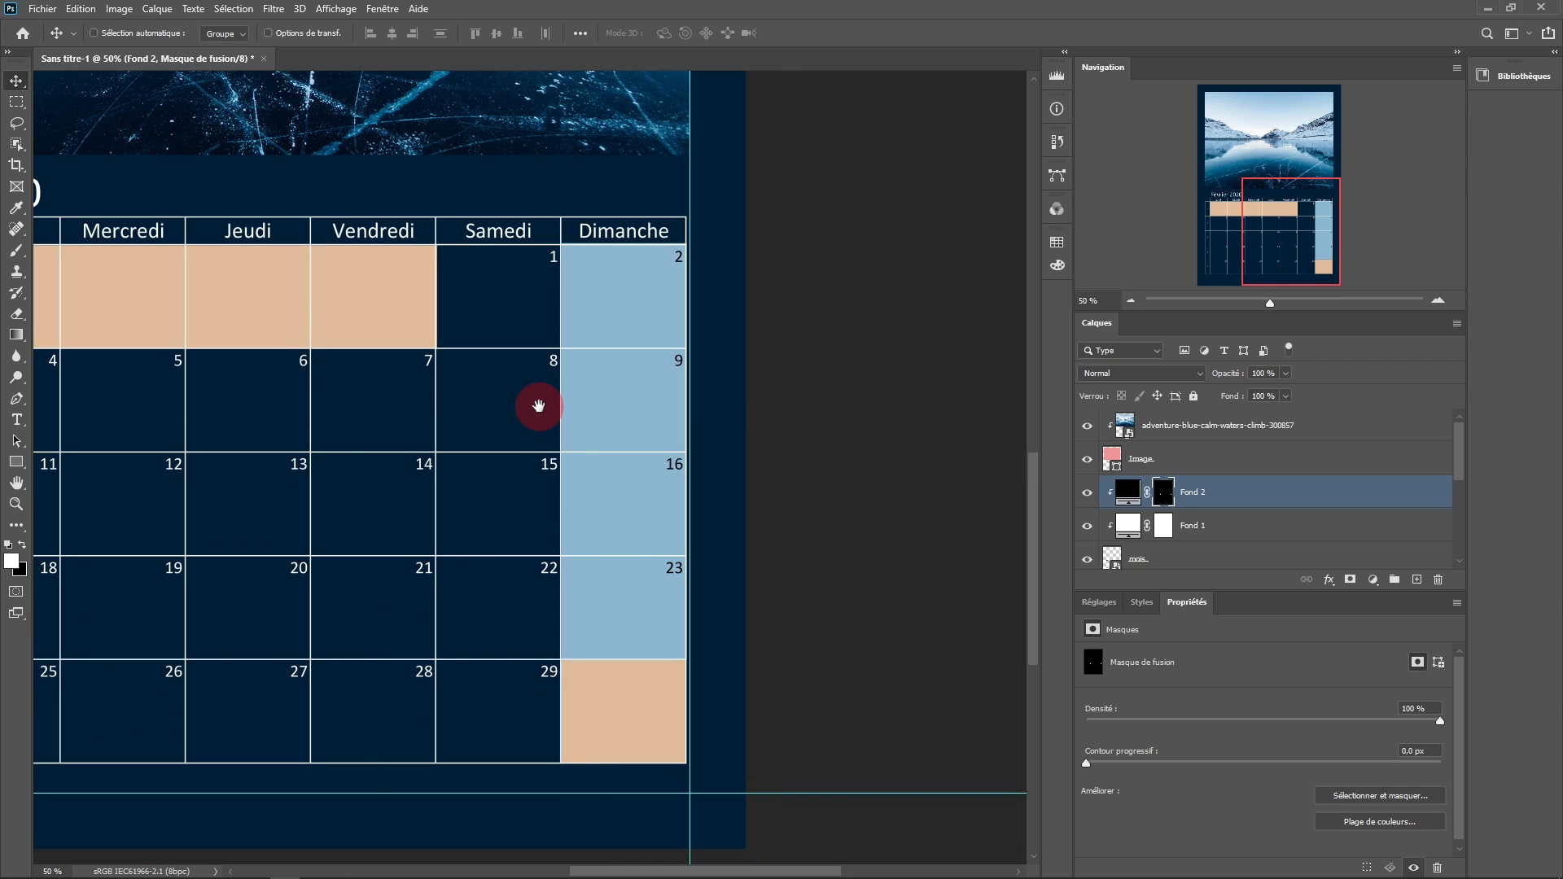
scroll(538, 405, down, 1)
drag(542, 406, 663, 521)
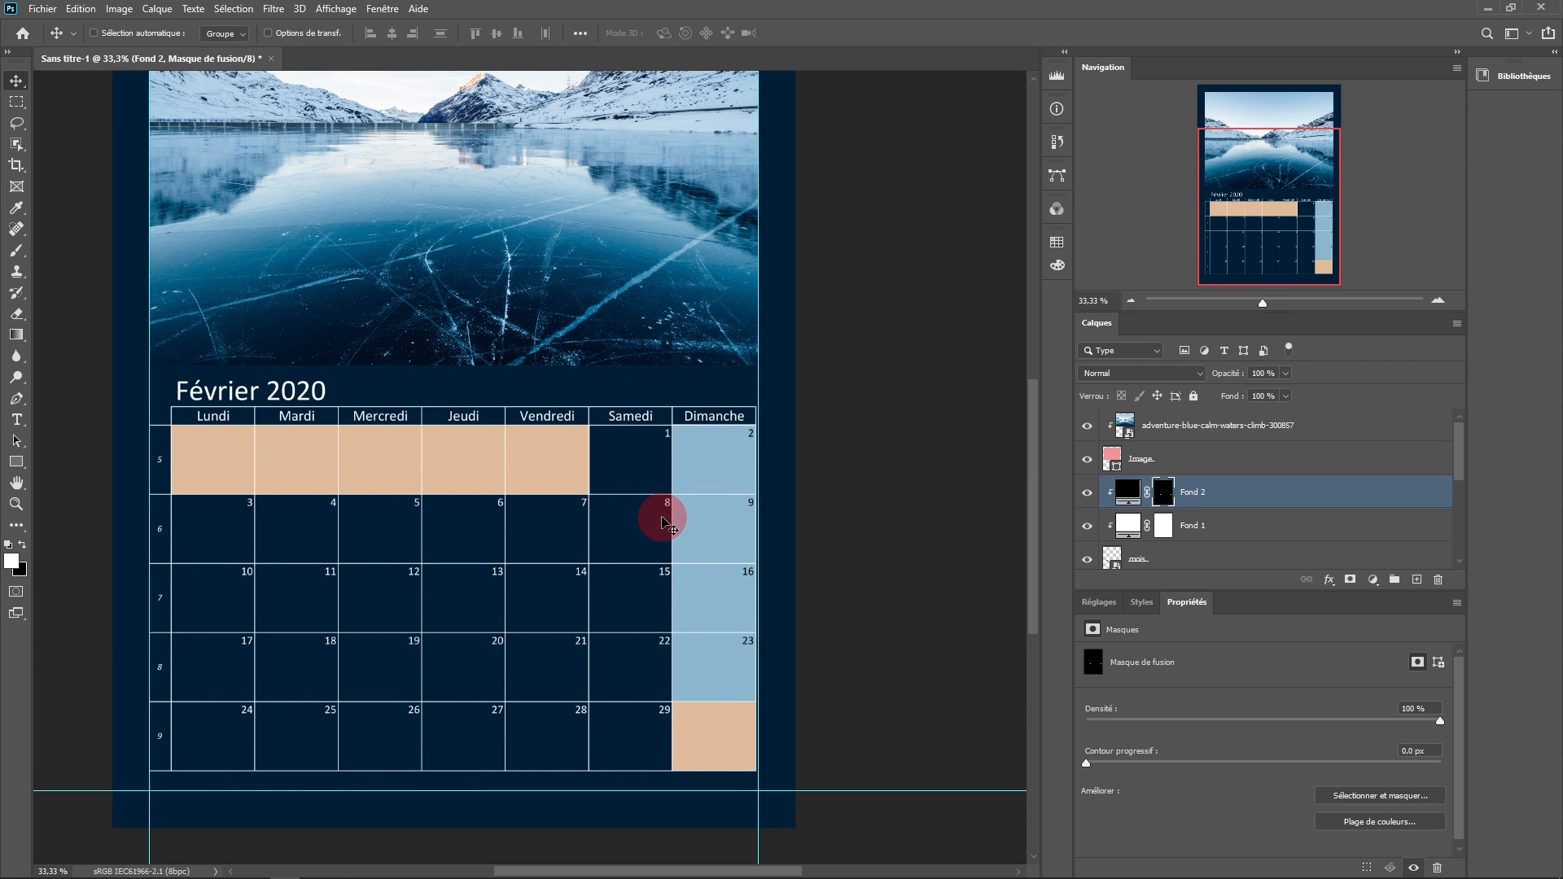
drag(648, 454, 640, 525)
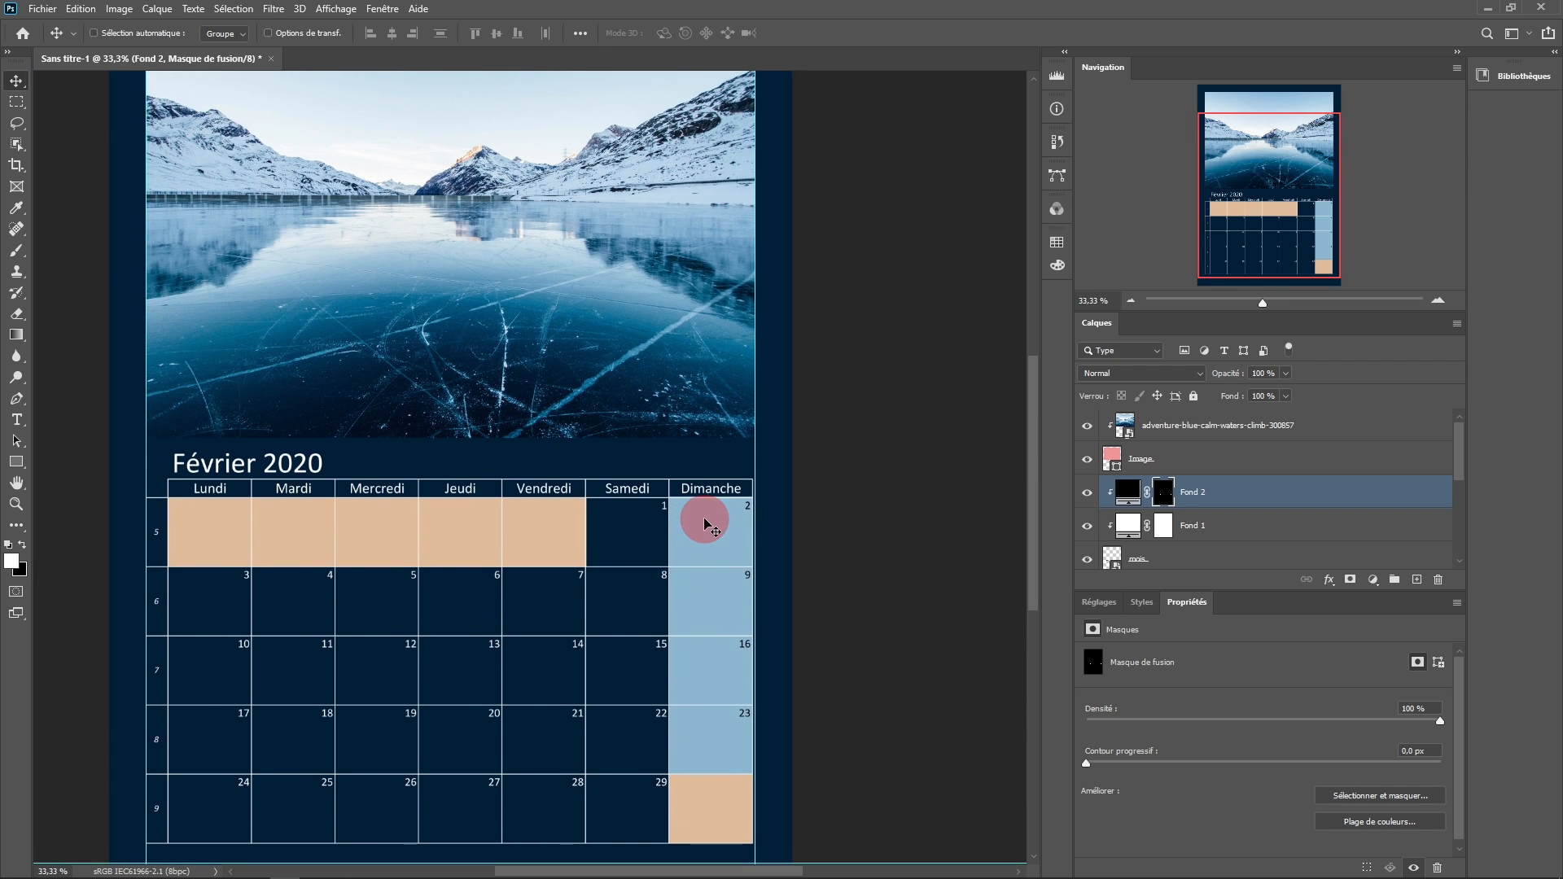
drag(523, 255, 530, 426)
click(1108, 466)
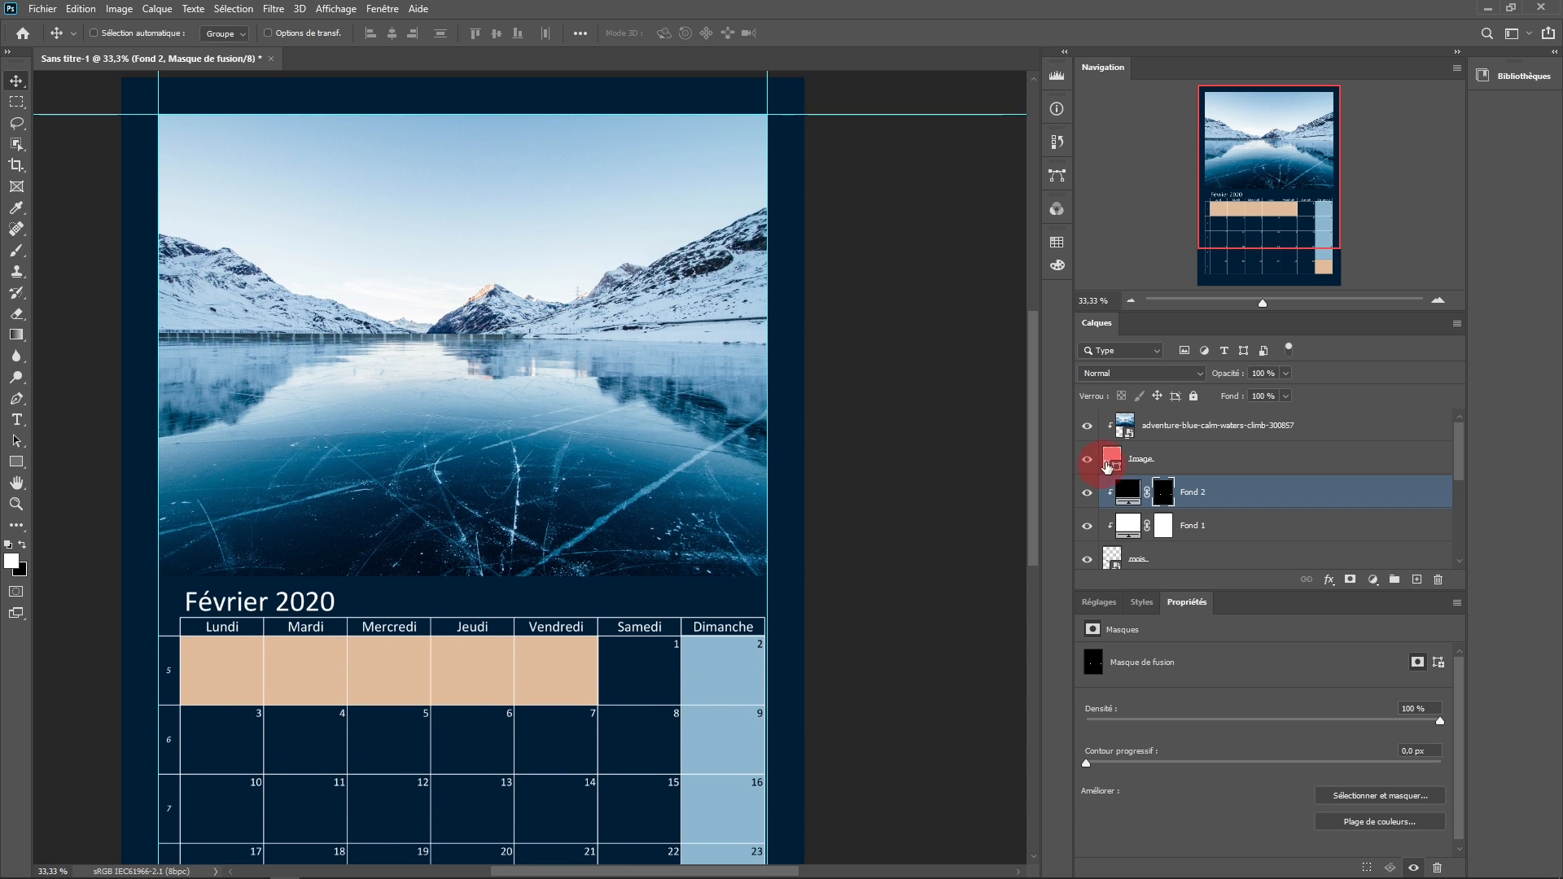
click(1124, 424)
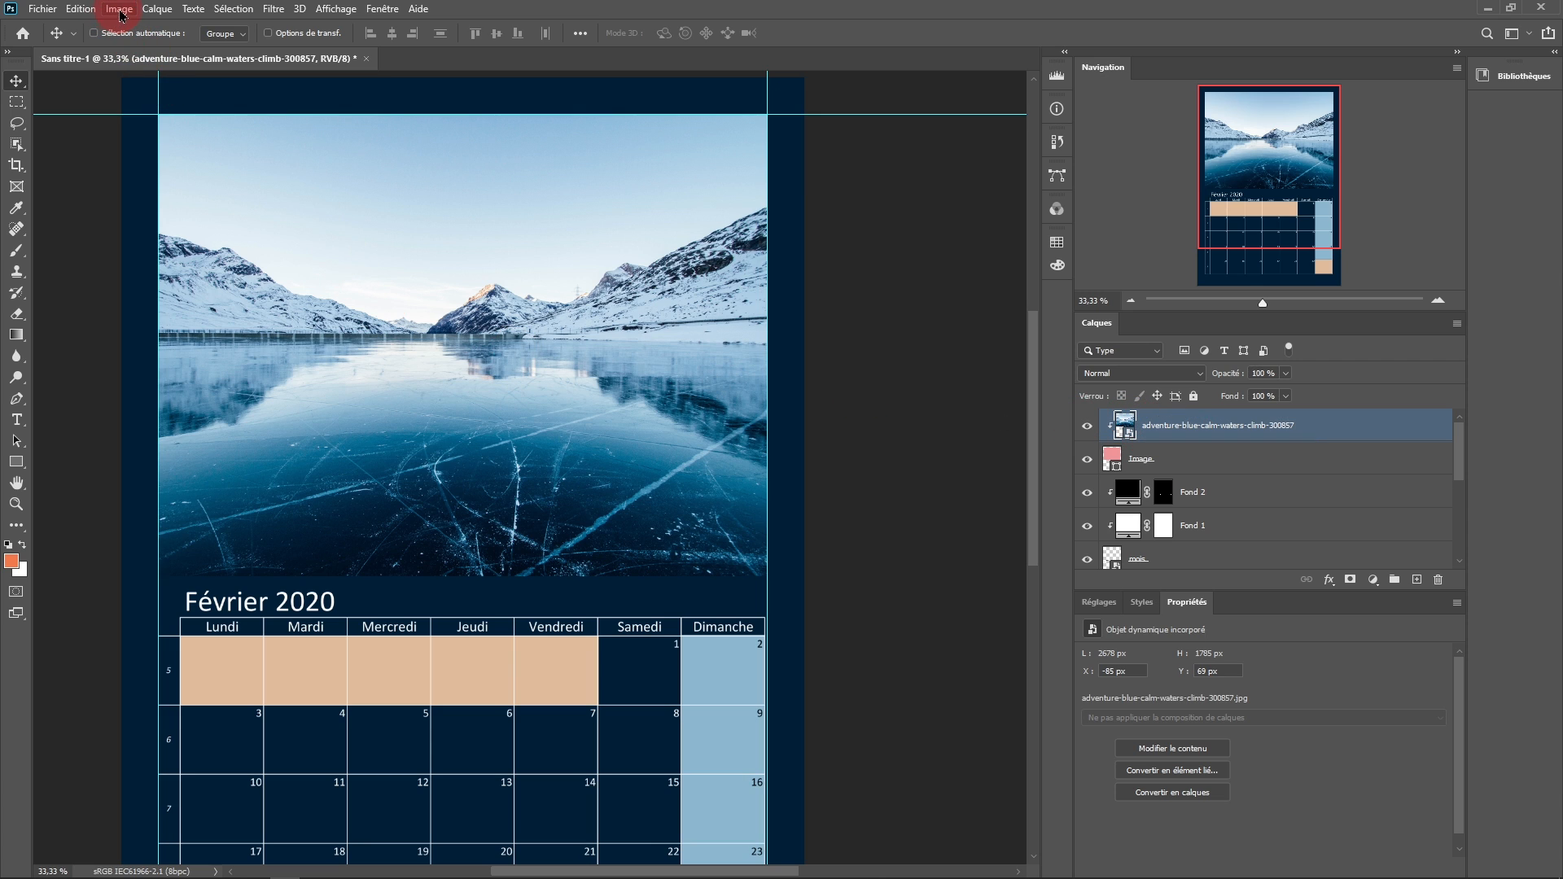
click(155, 10)
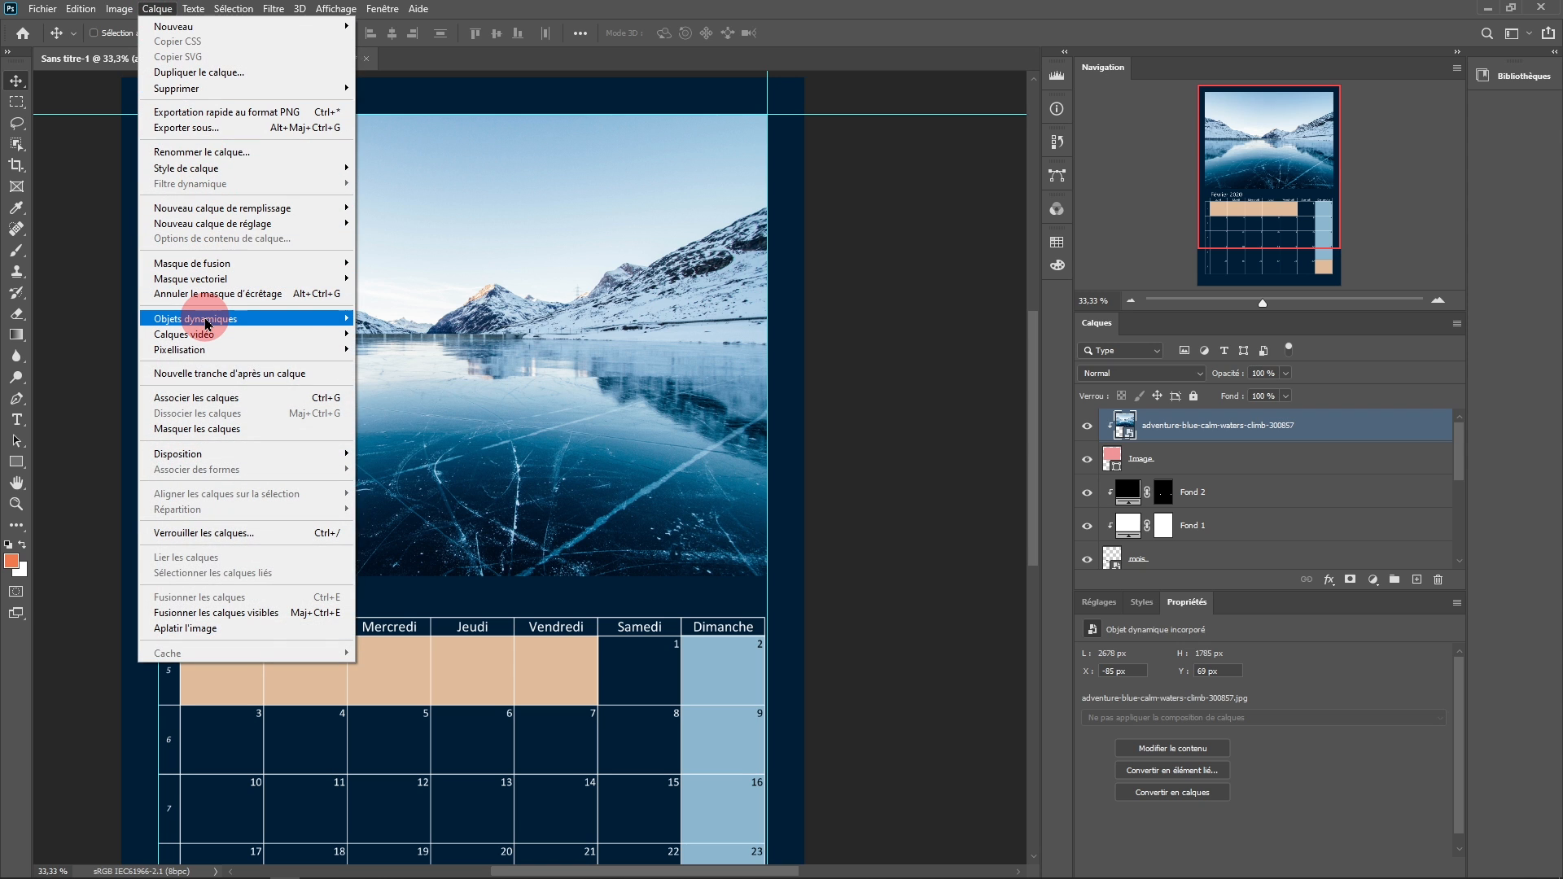
mouse_move(218, 324)
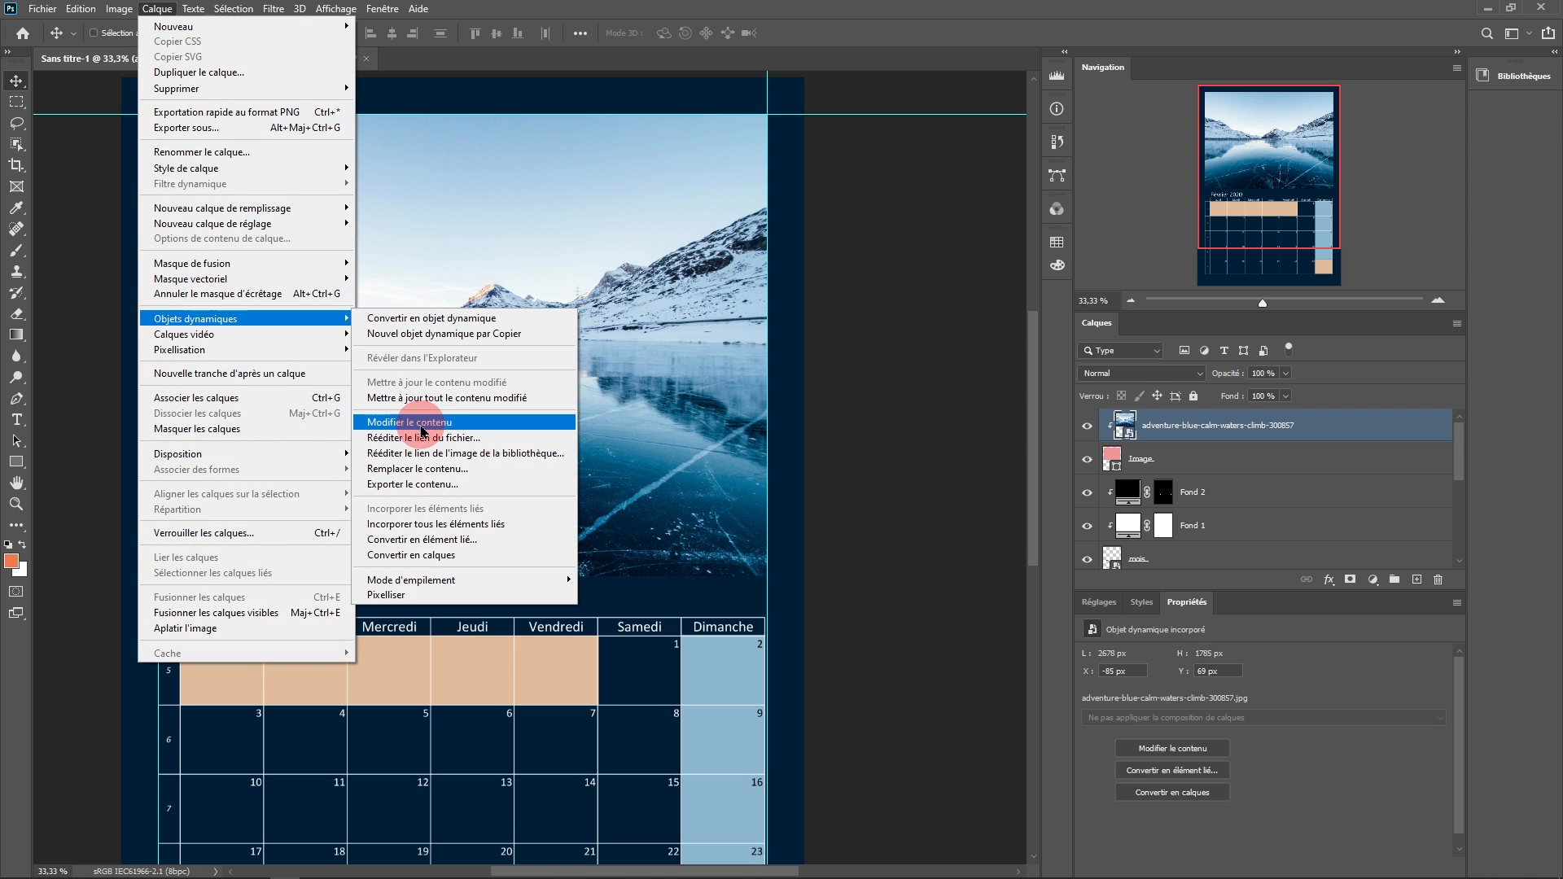
click(402, 469)
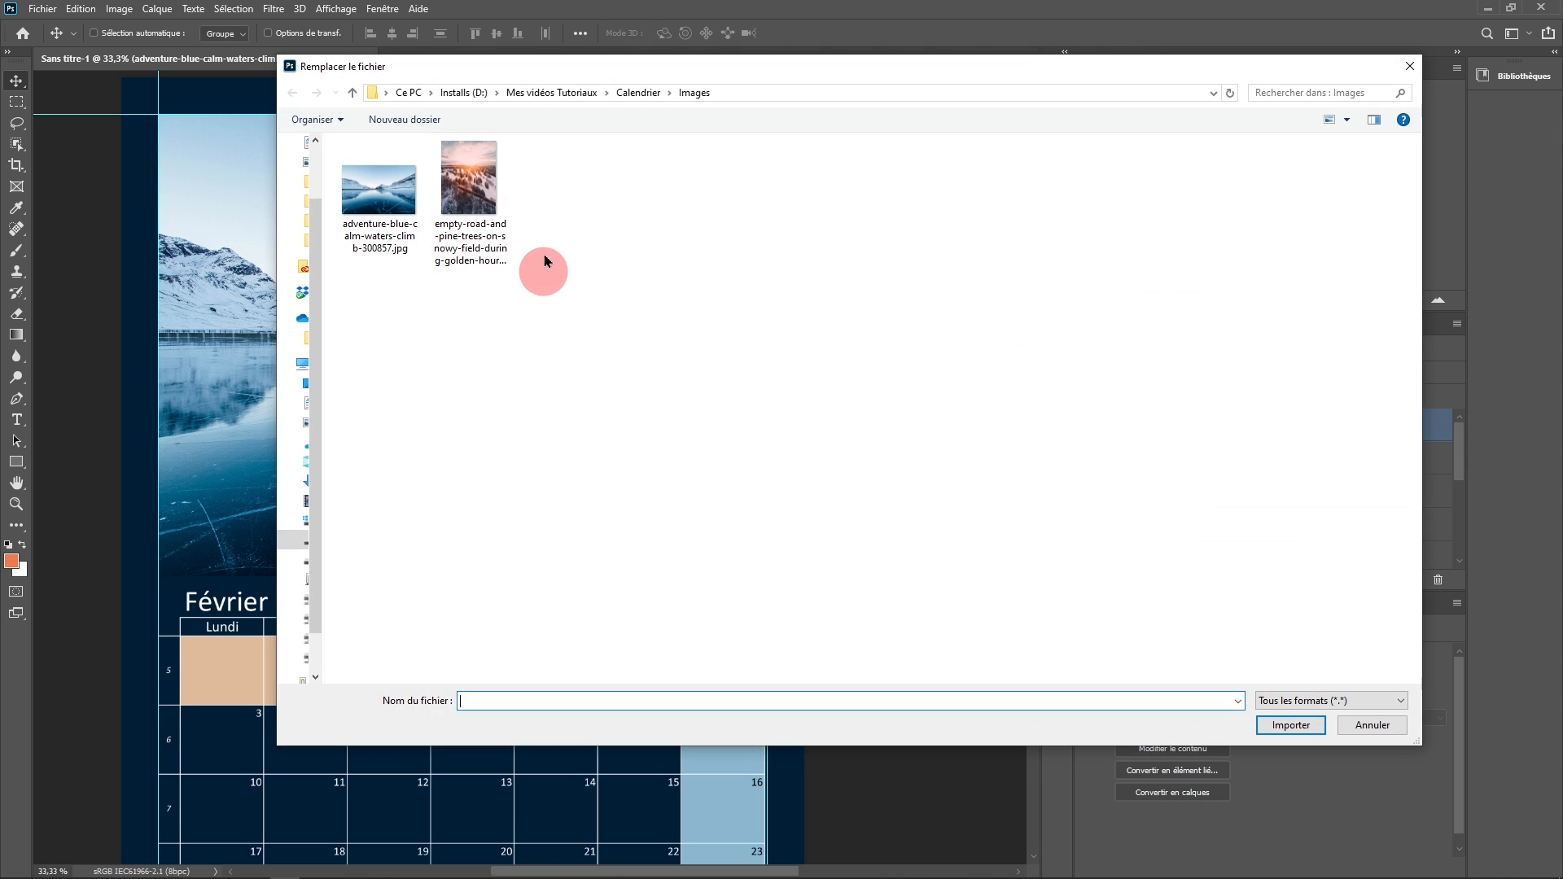
click(478, 186)
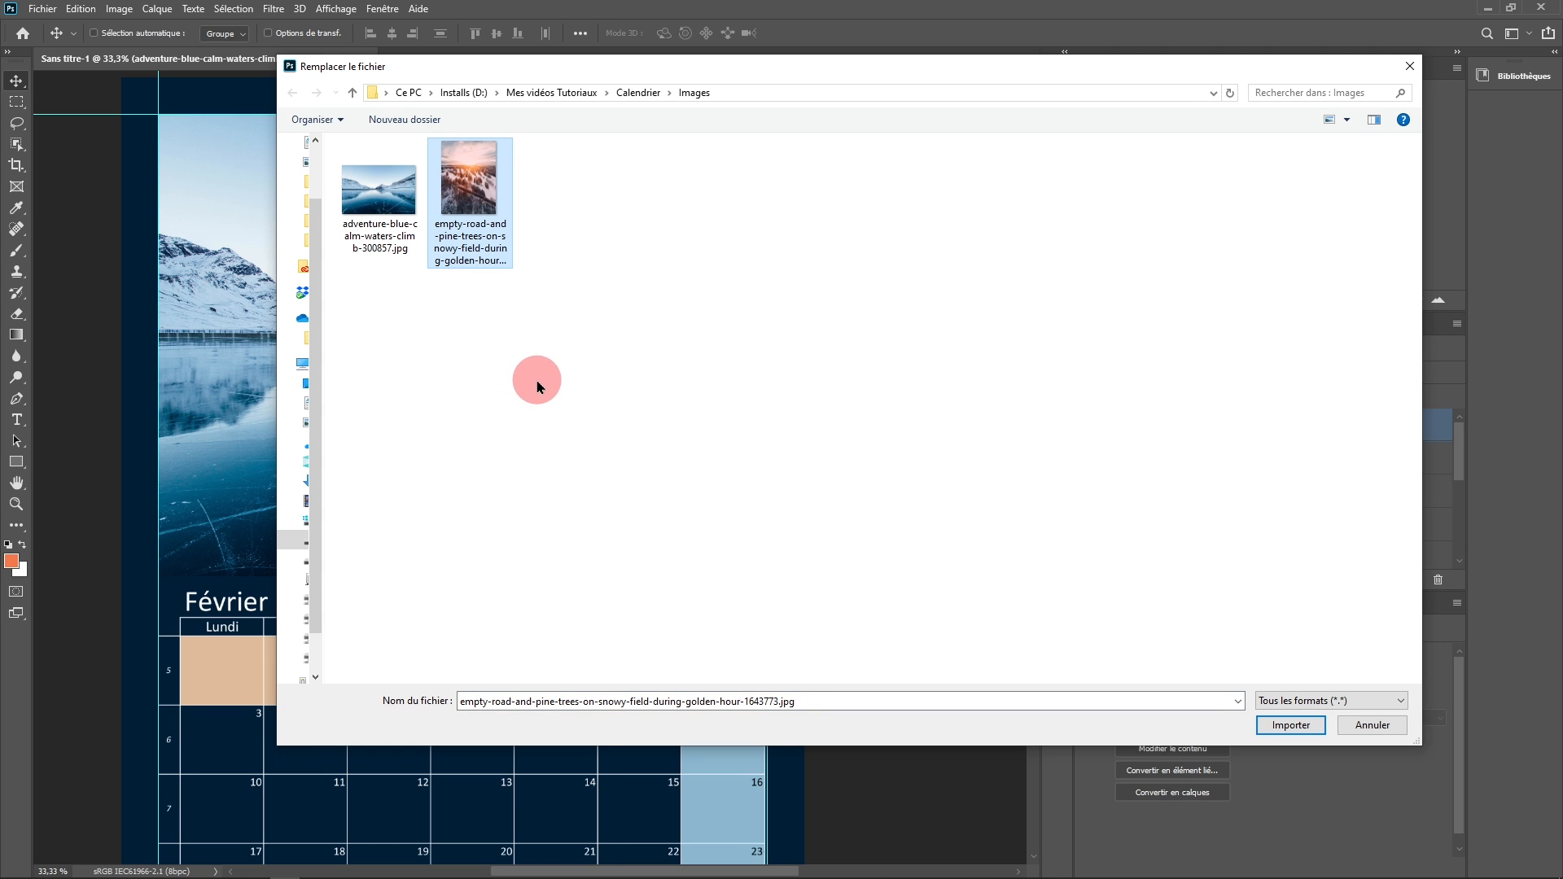
click(1282, 731)
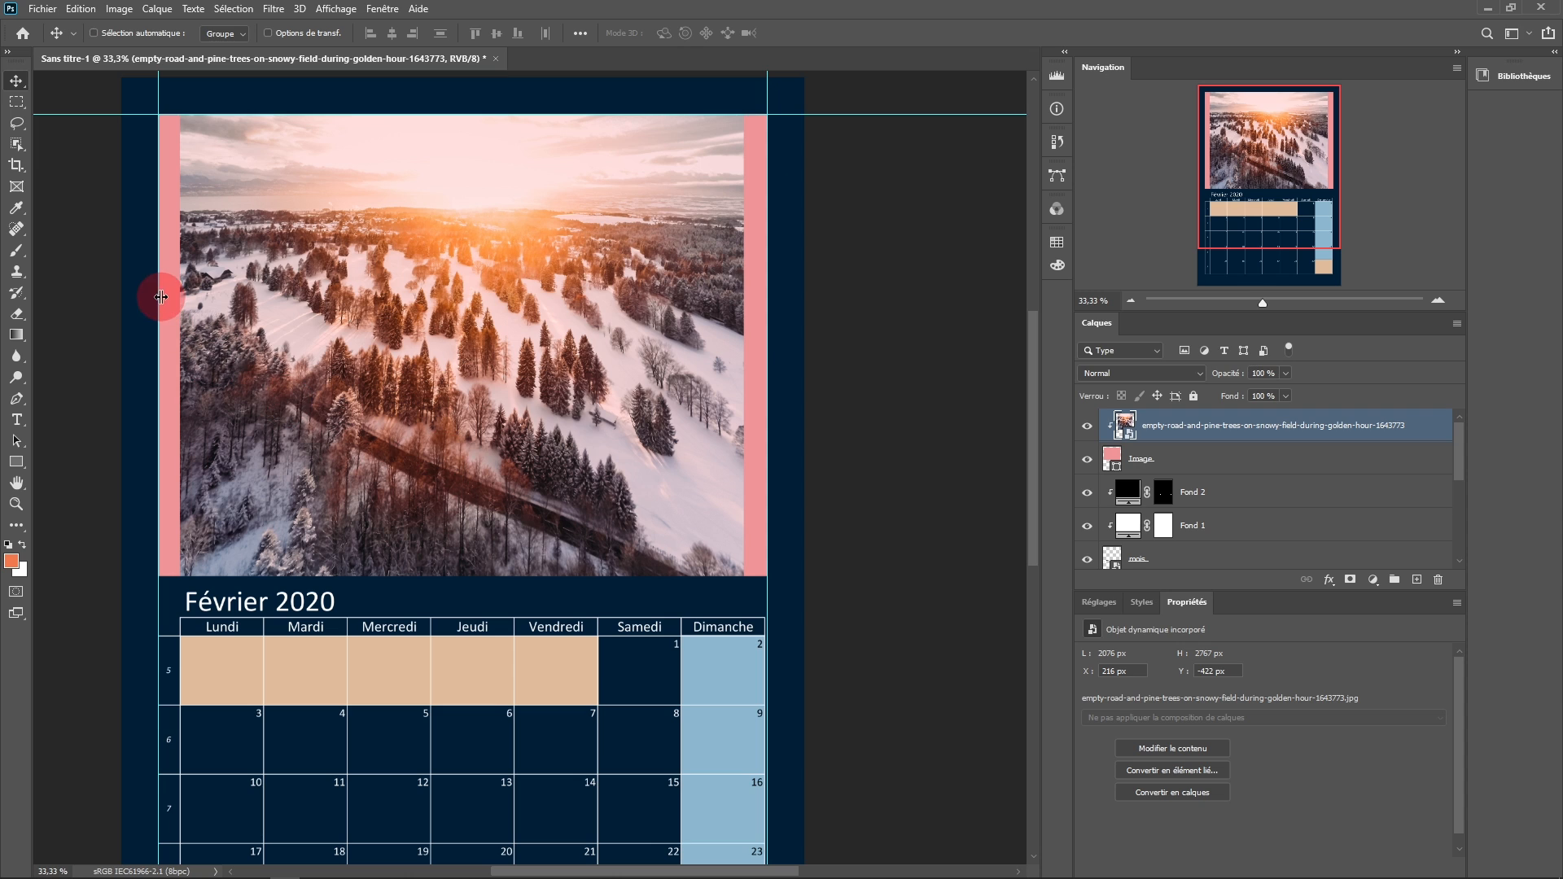
Scale the February photo proportionally to 14.17% so it fills the full width of the image frame between the guides.
key(ctrl+t)
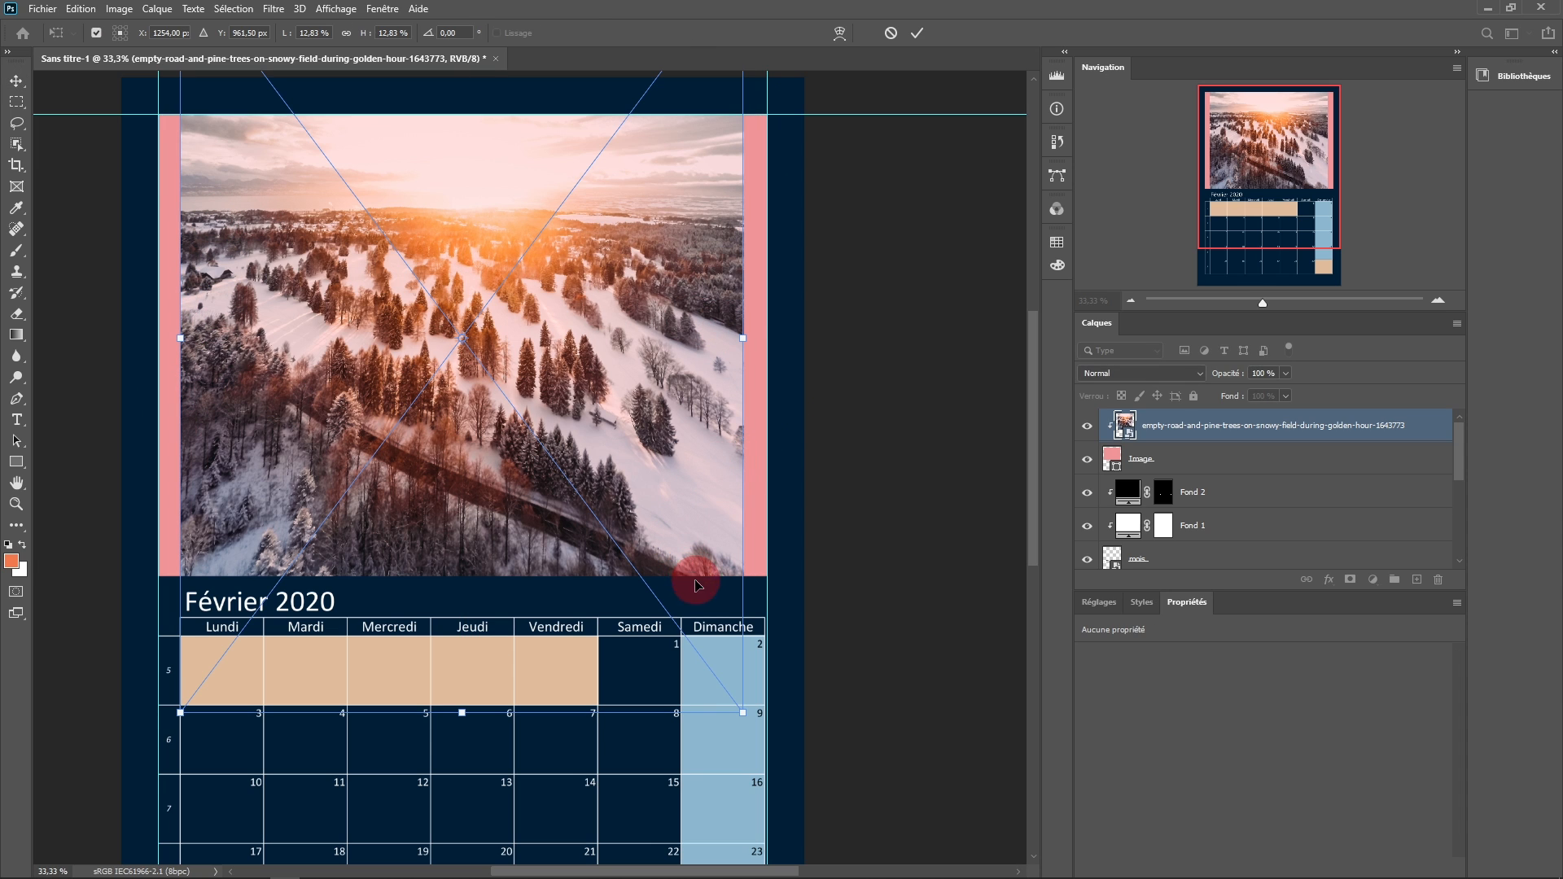
drag(742, 713, 775, 745)
click(917, 33)
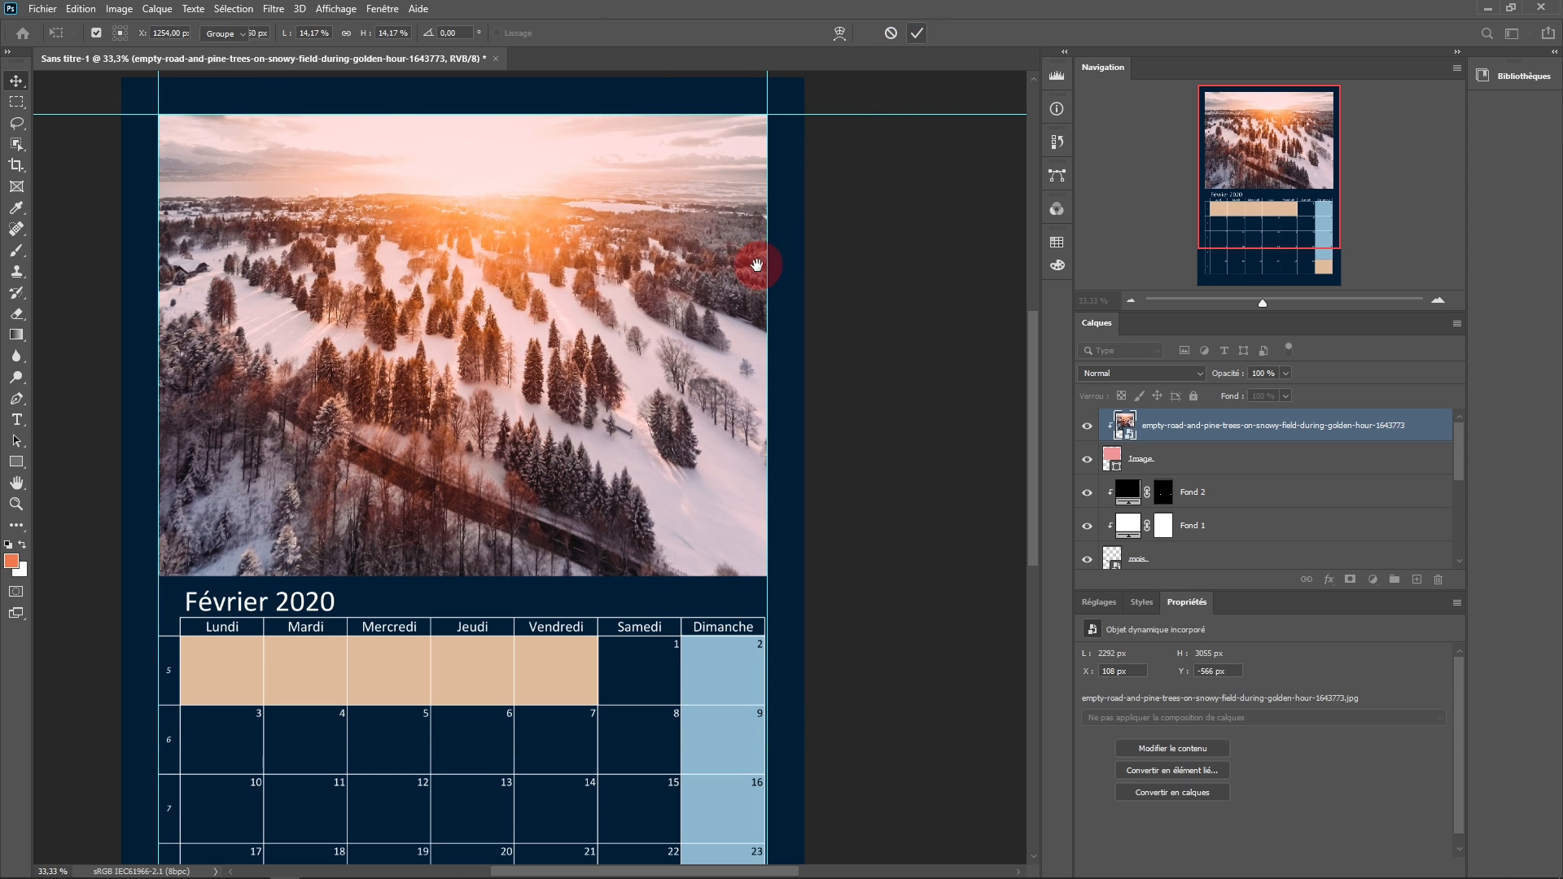
alt+click(729, 389)
drag(722, 426, 812, 242)
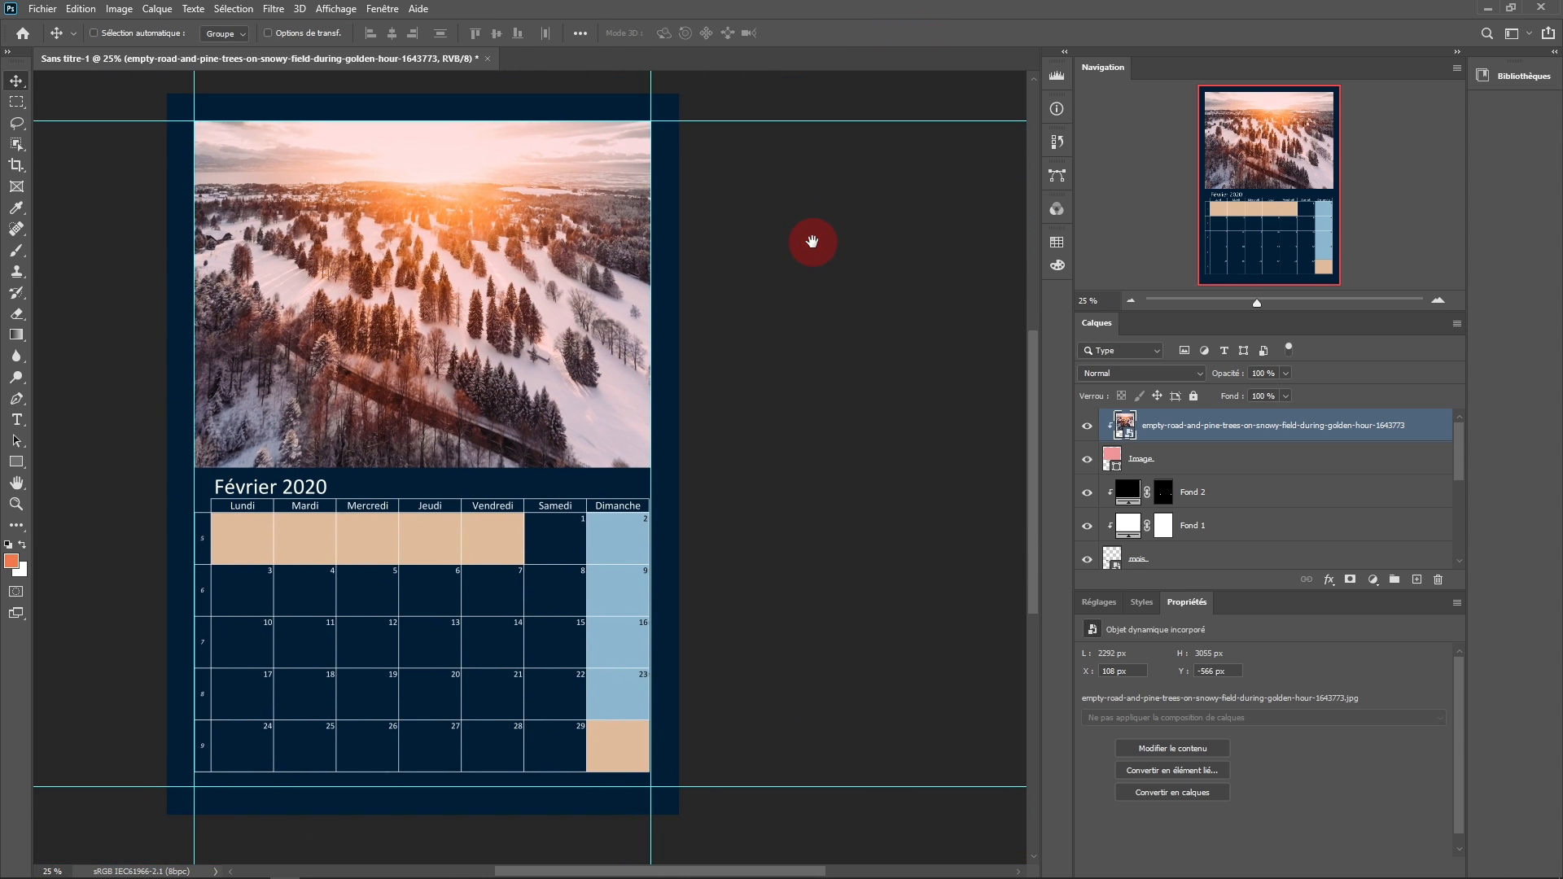
scroll(1229, 480, down, 10)
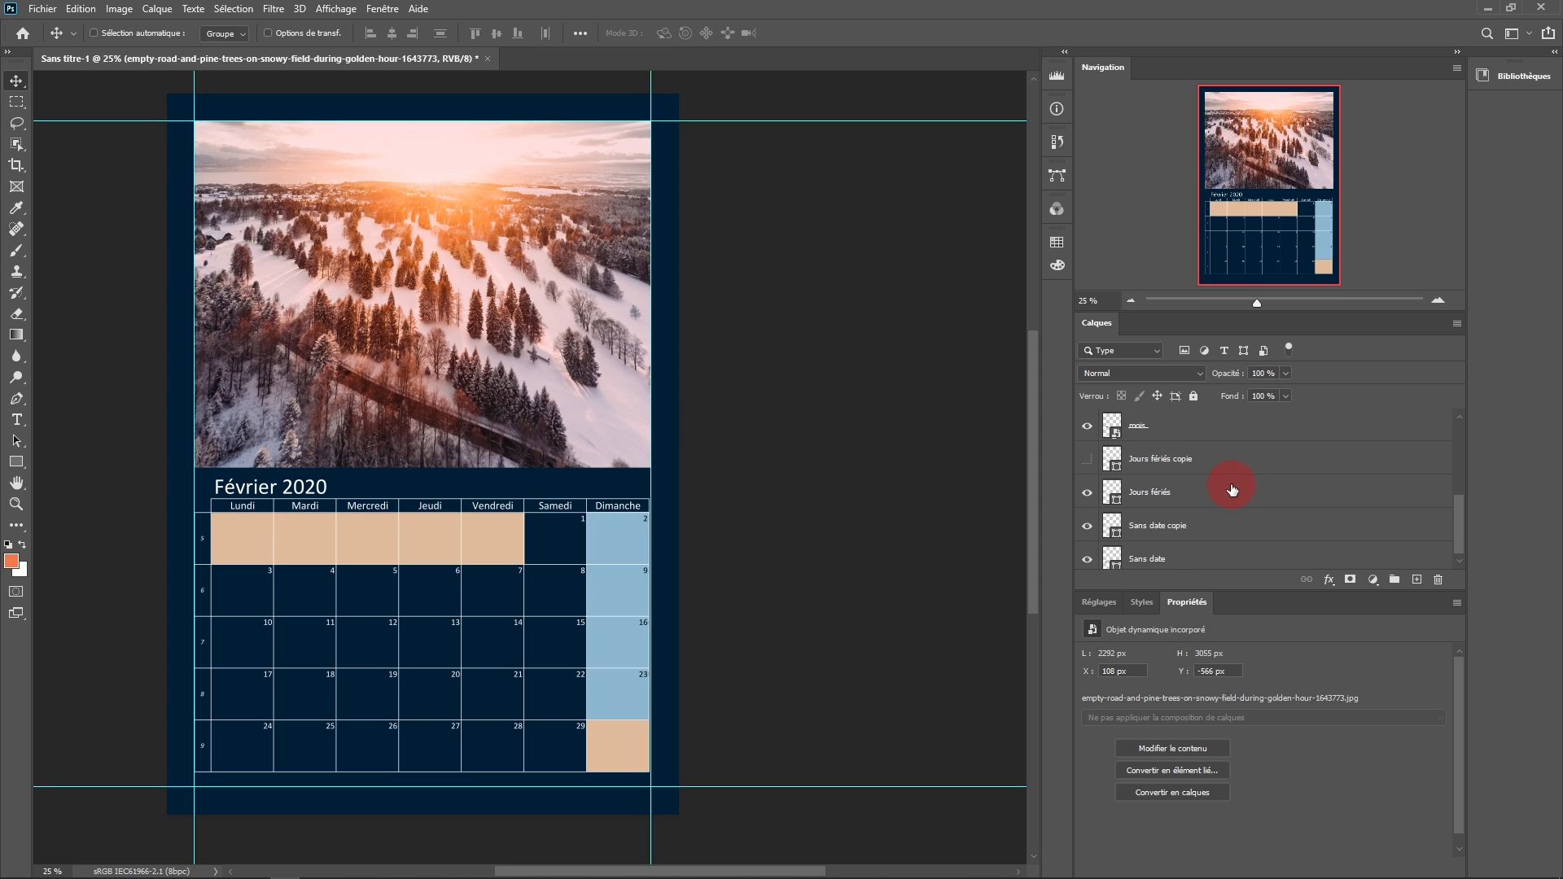
drag(707, 287, 730, 315)
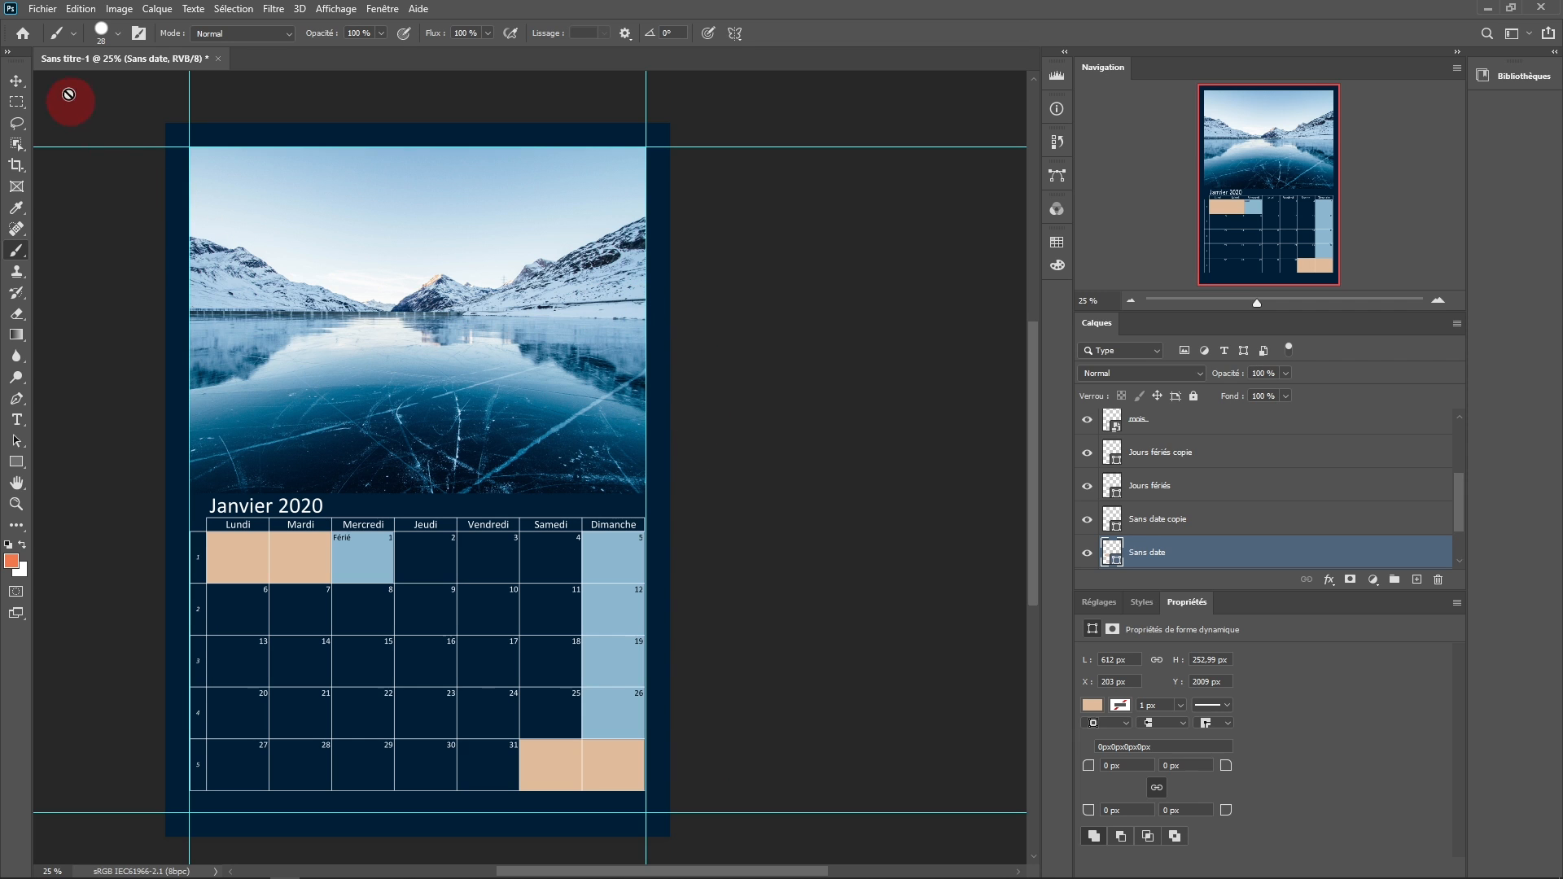
Export the Janvier 2020 calendar as a JPG at 100% quality and 2480 x 3508 px.
click(42, 8)
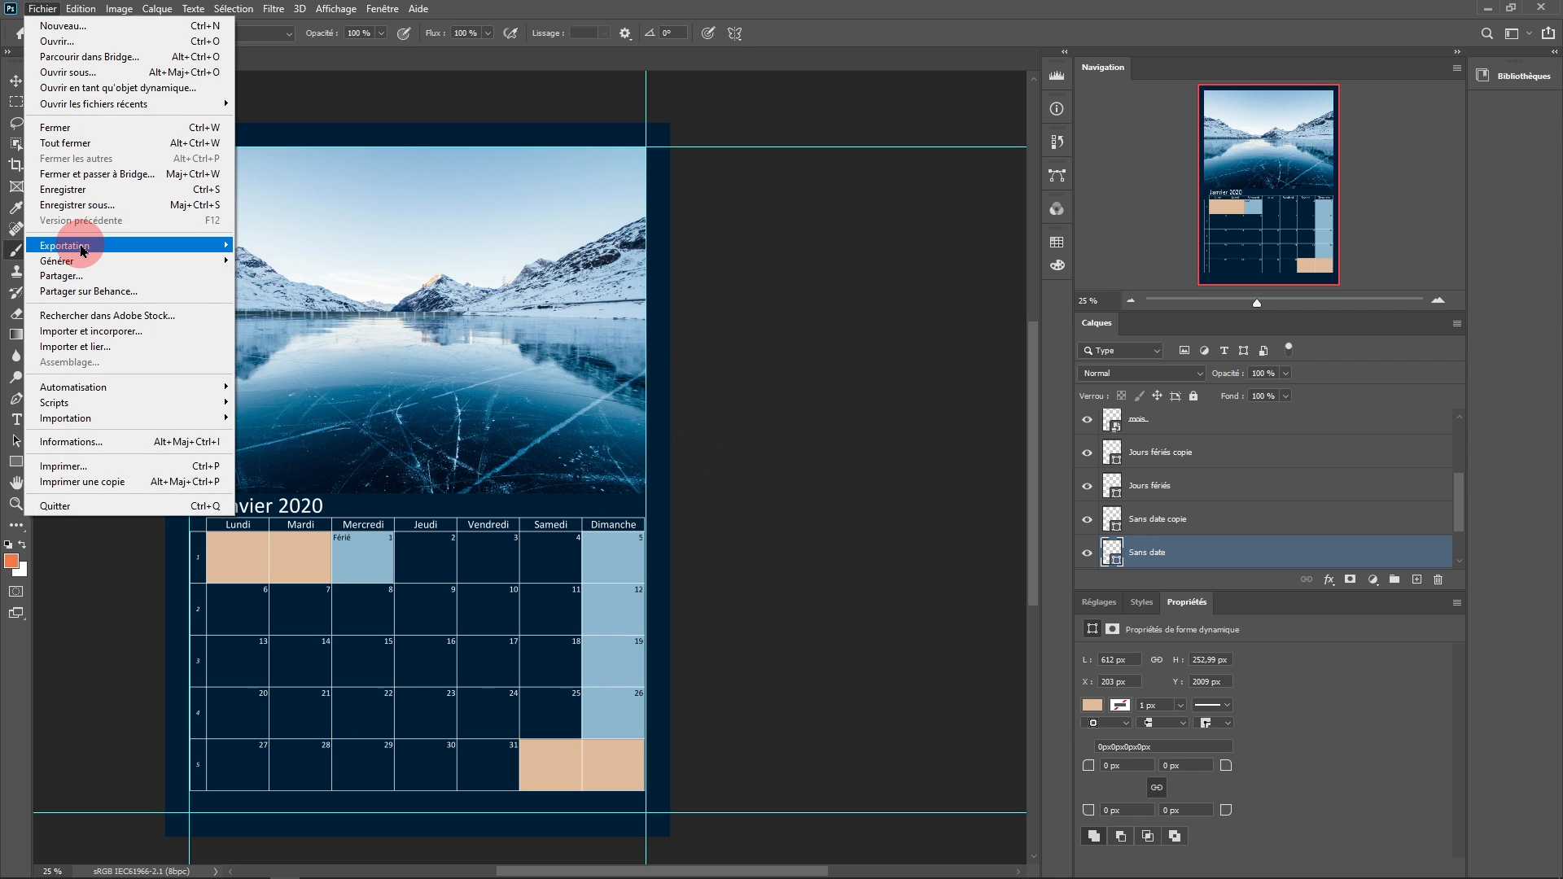
mouse_move(139, 245)
click(283, 264)
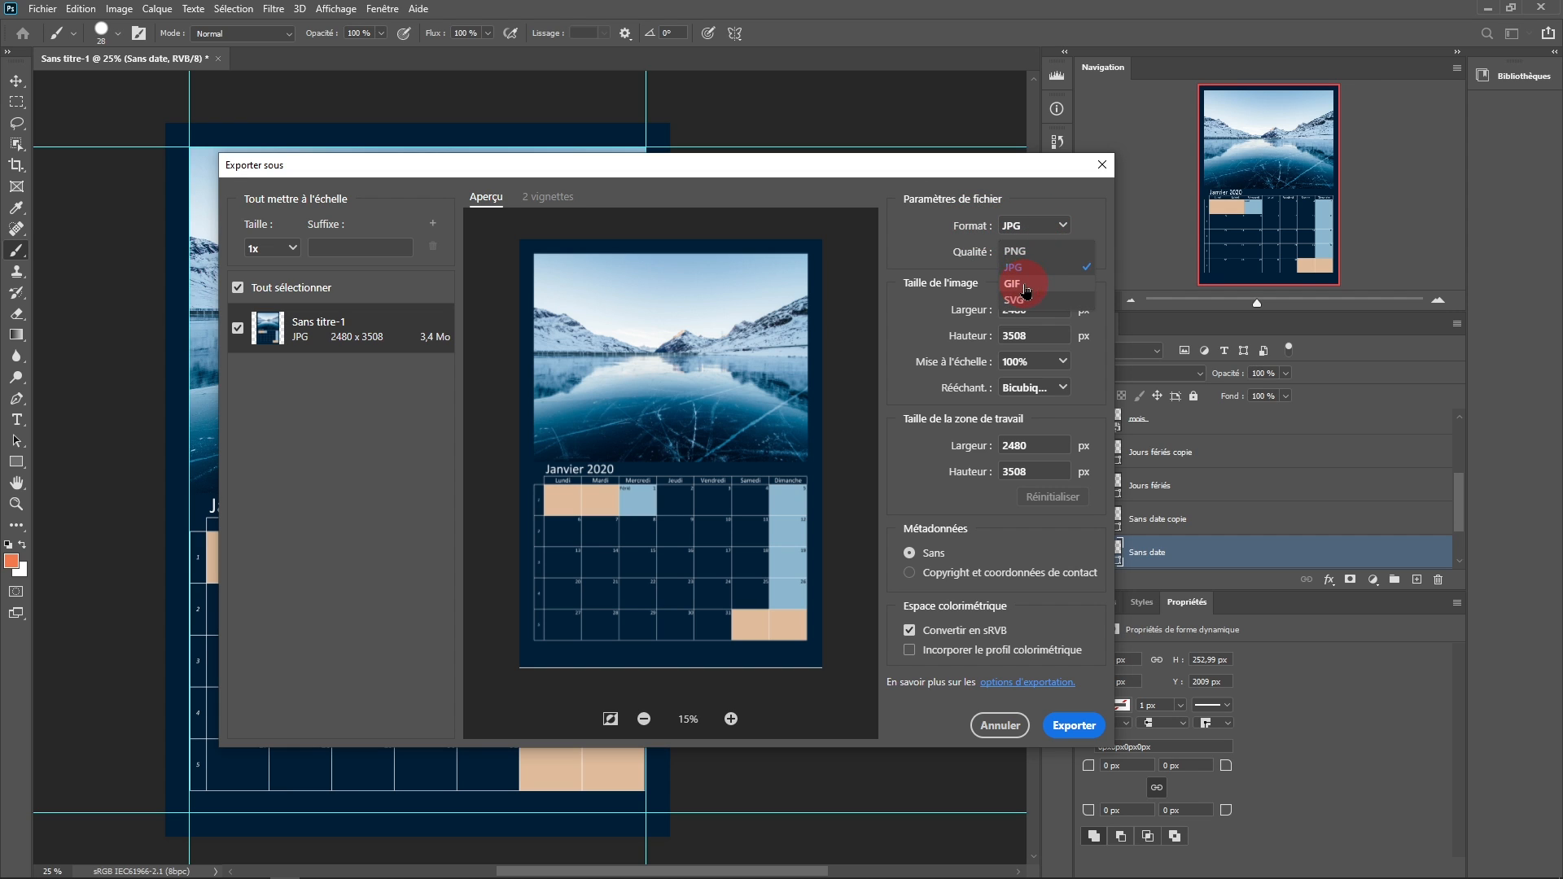
click(933, 238)
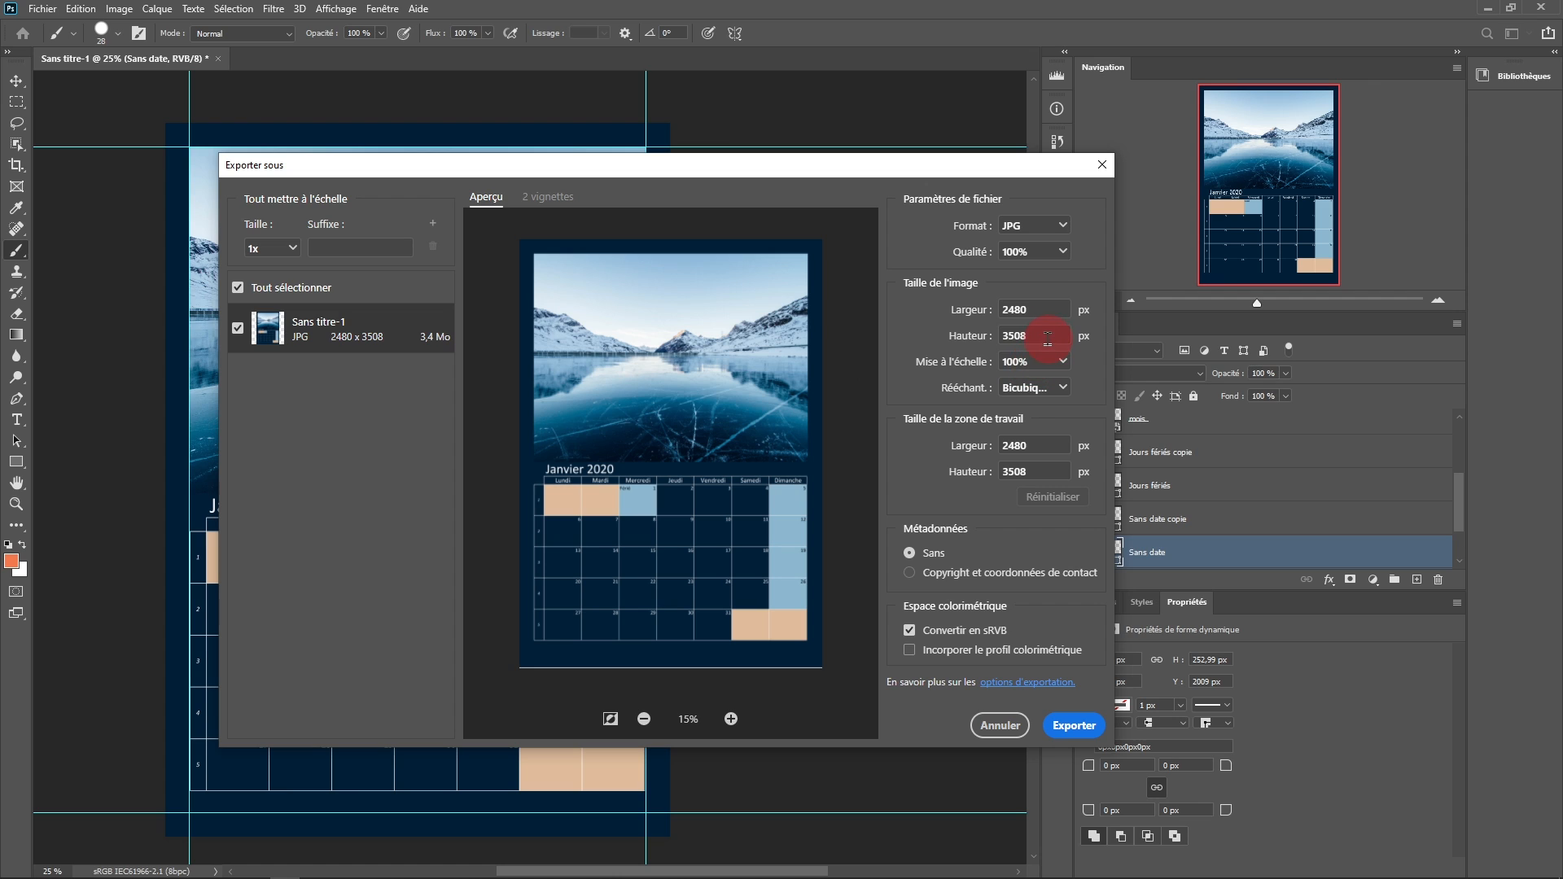
drag(1050, 342, 998, 343)
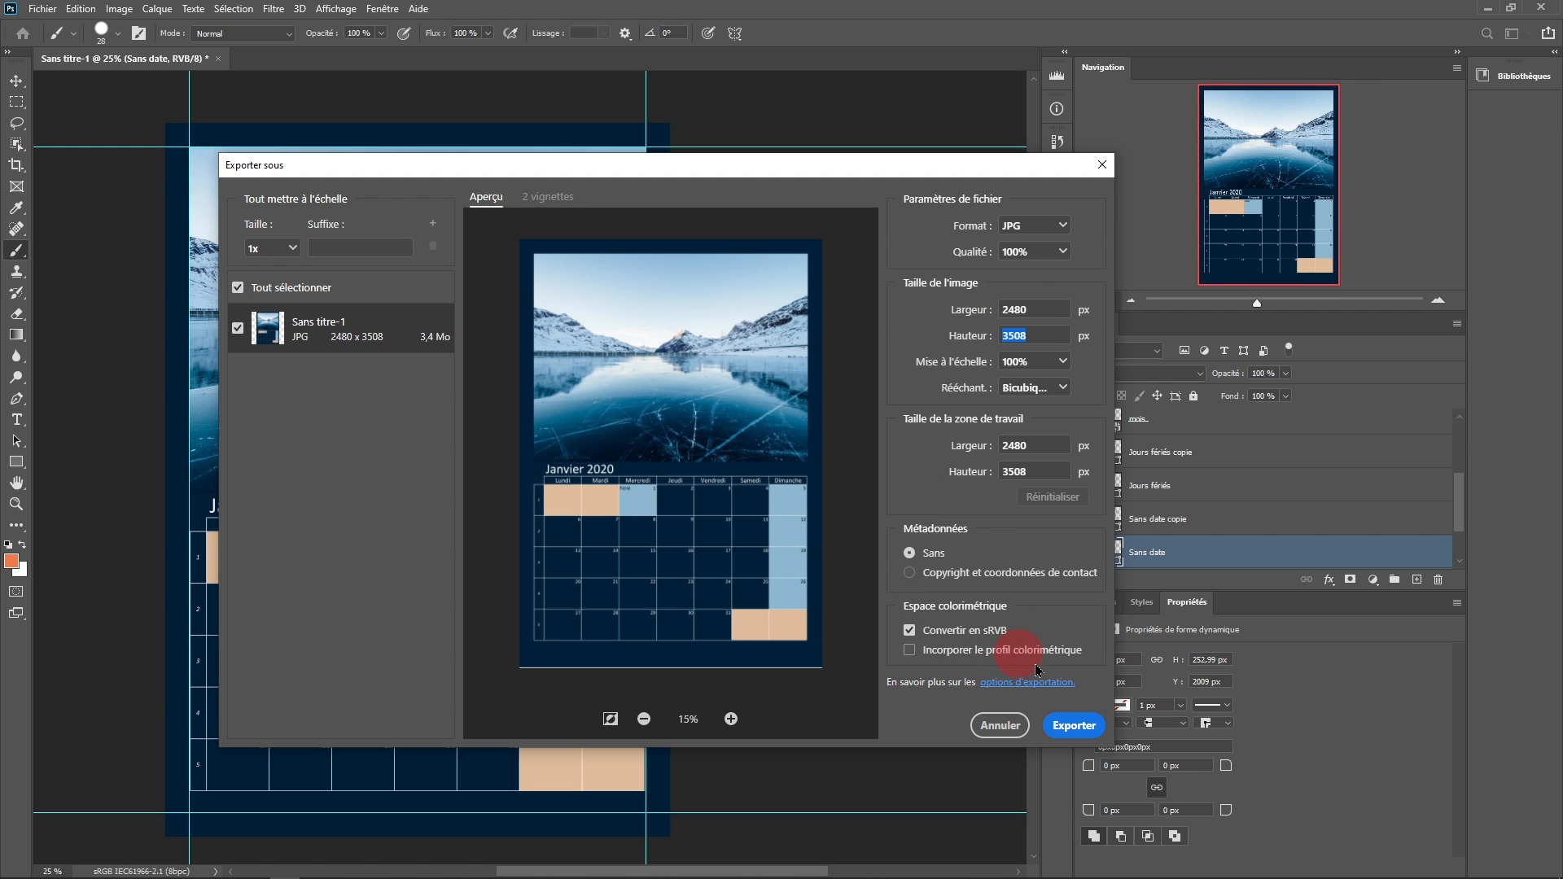
click(1069, 727)
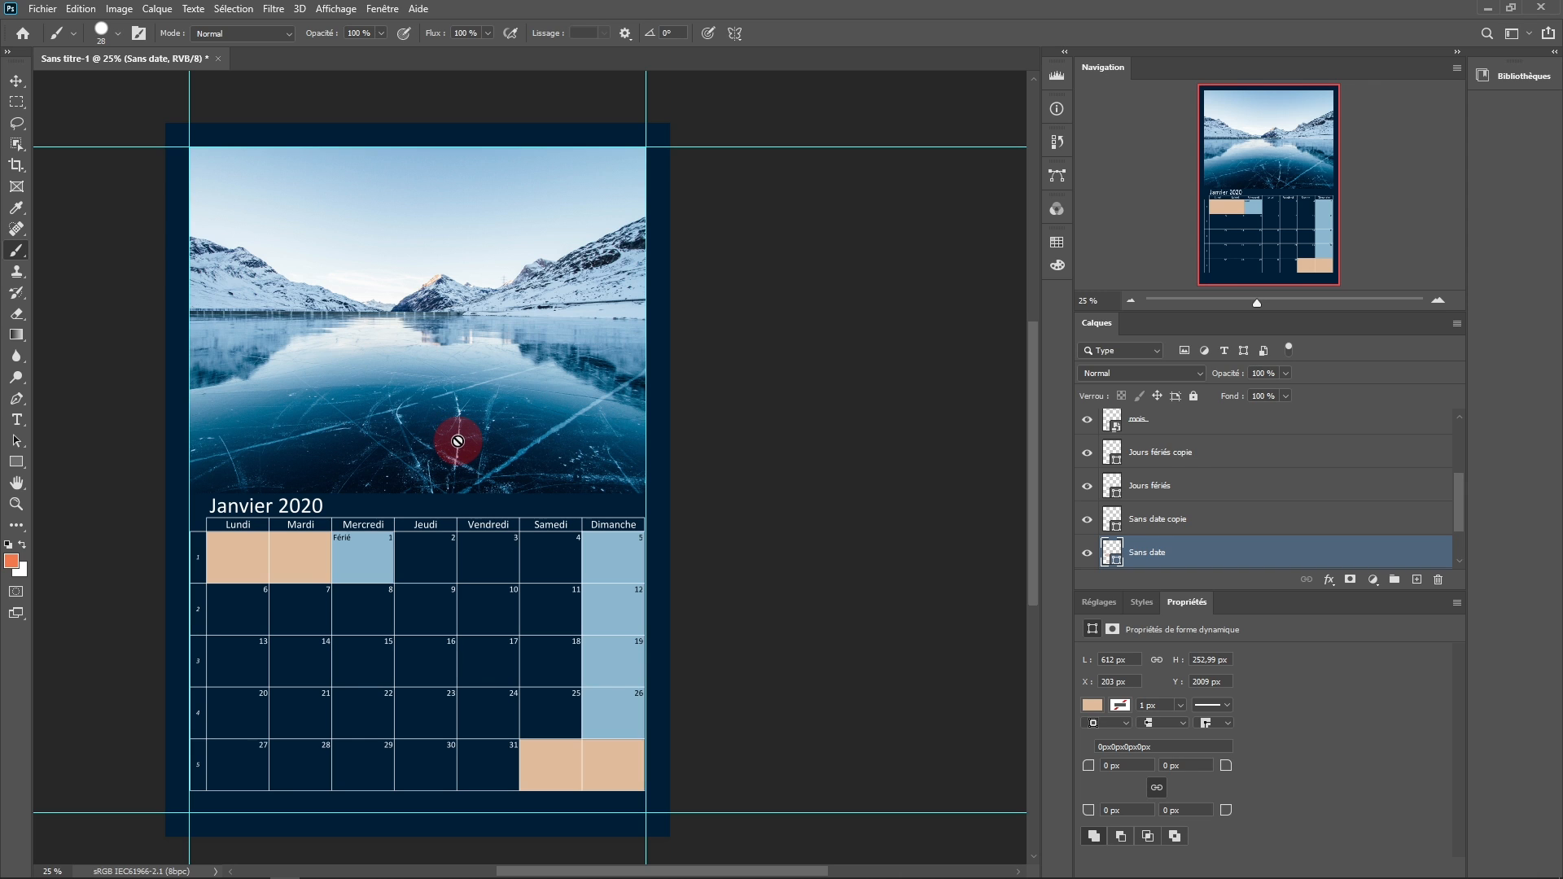
Enlarge the canvas by 3 mm in both width and height, using relative sizing in millimetres.
scroll(496, 282, up, 1)
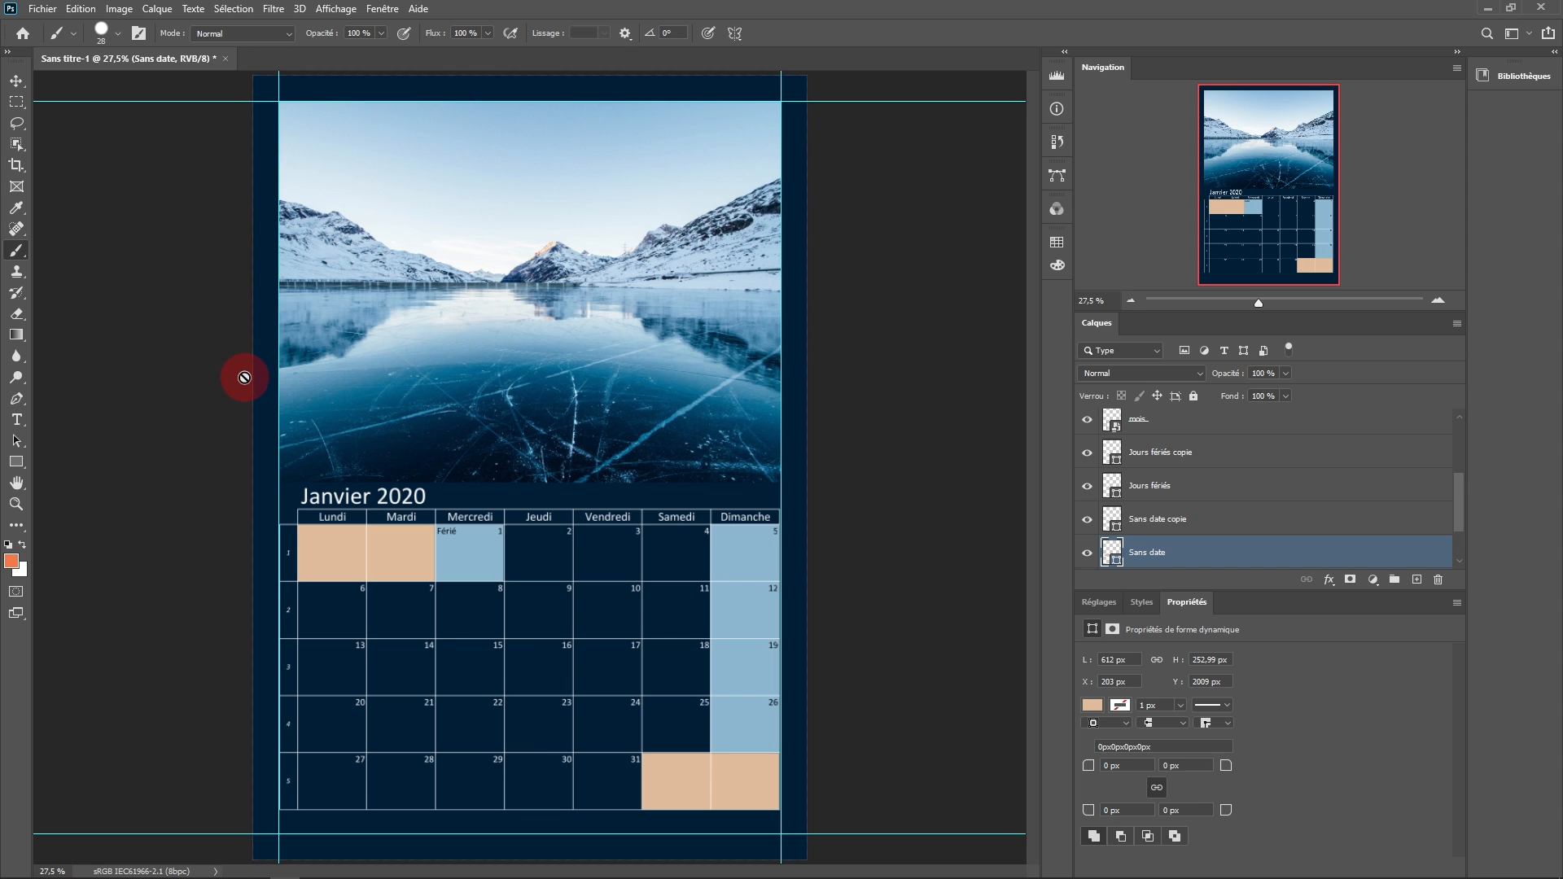
click(121, 9)
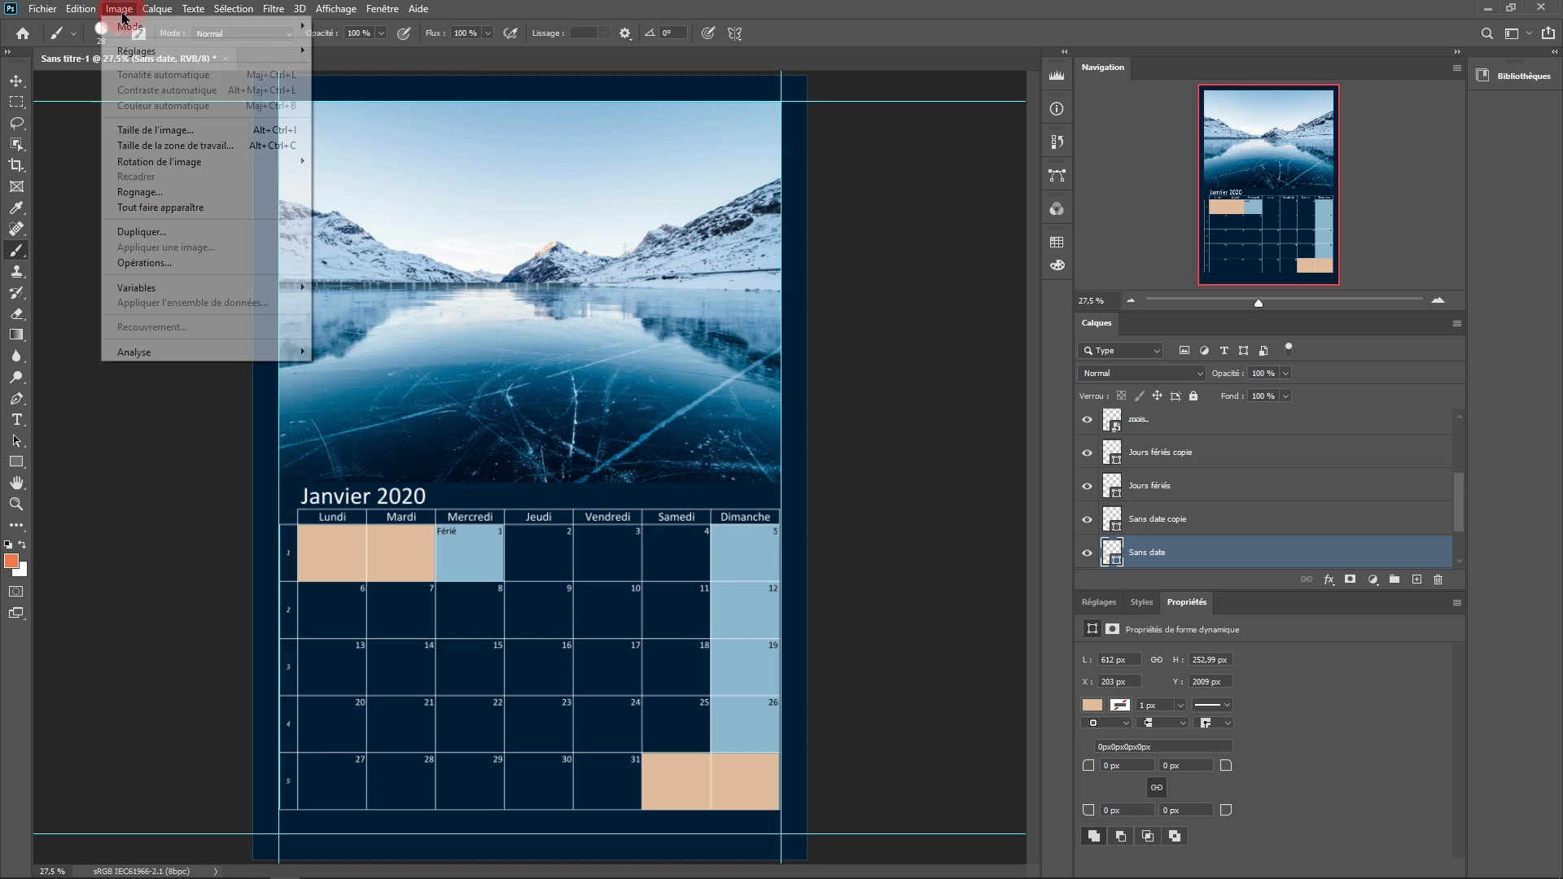
click(184, 146)
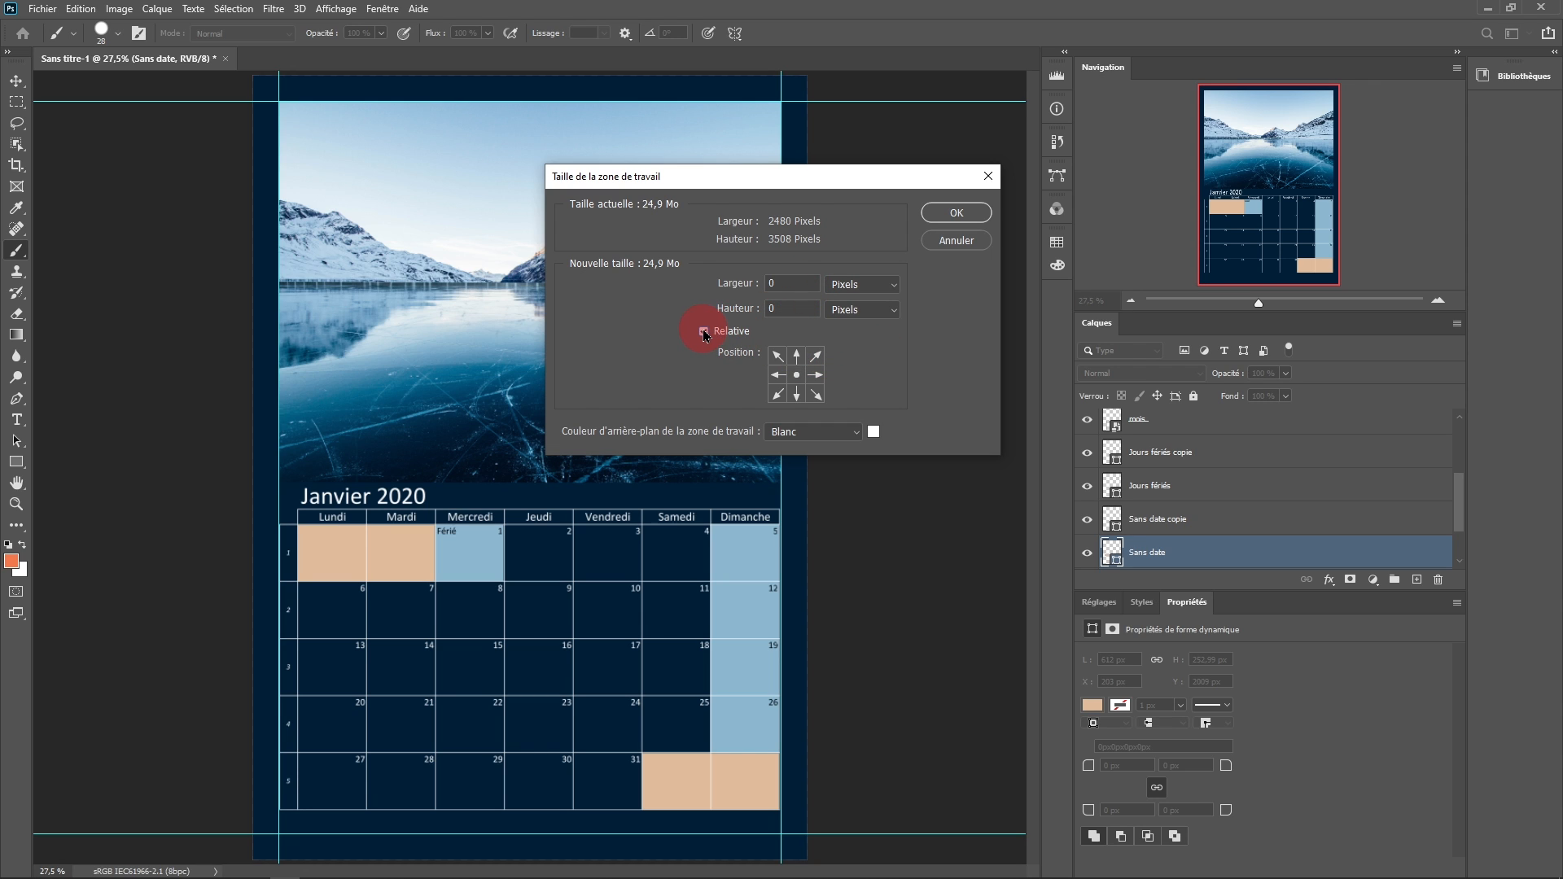
click(865, 286)
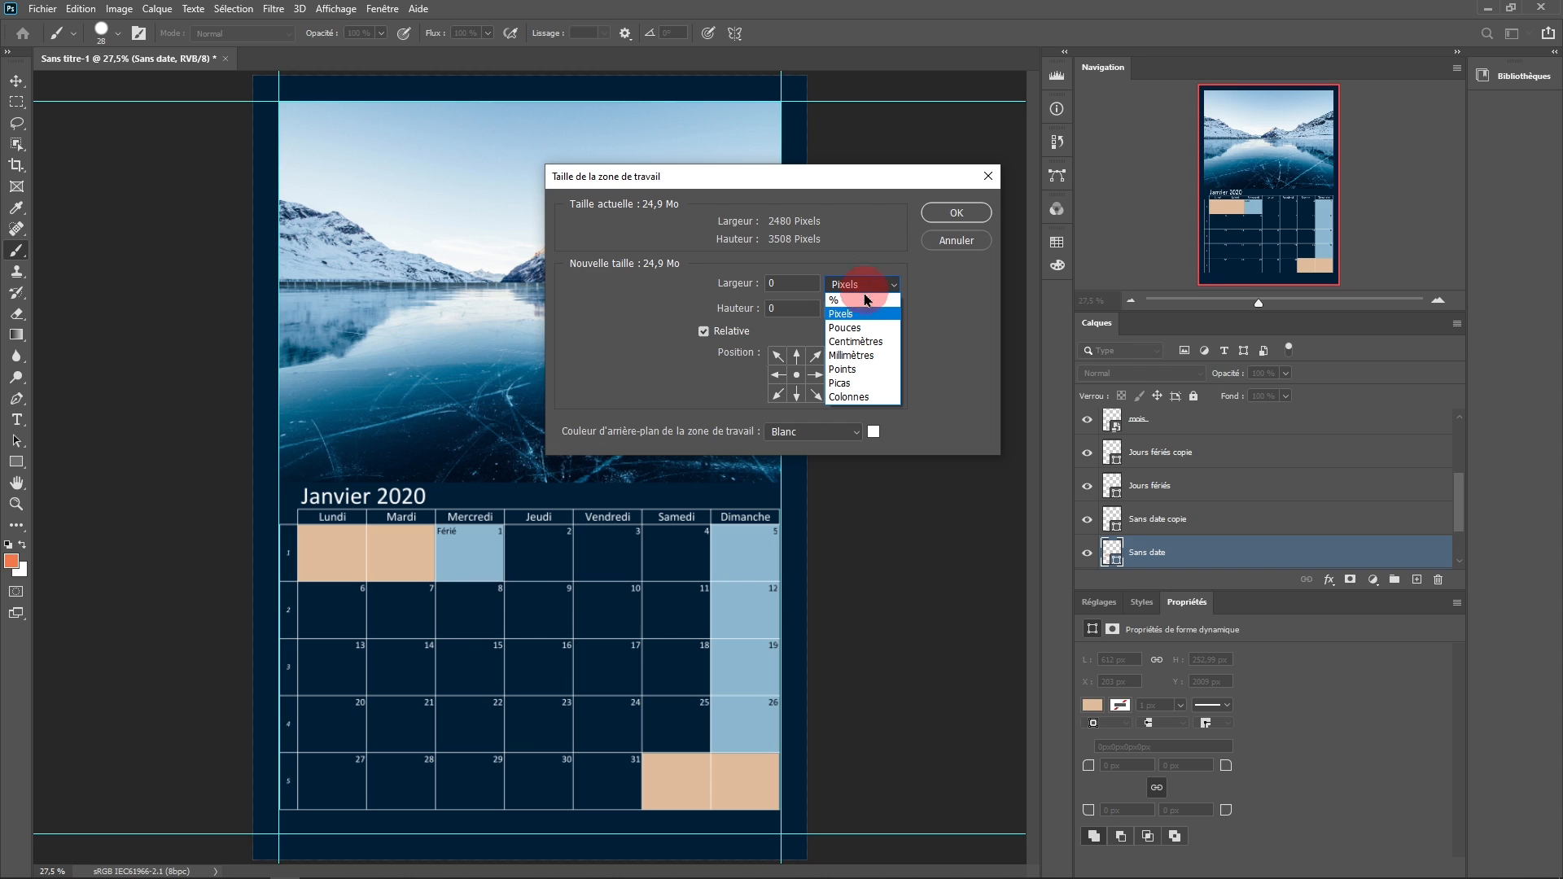
click(863, 356)
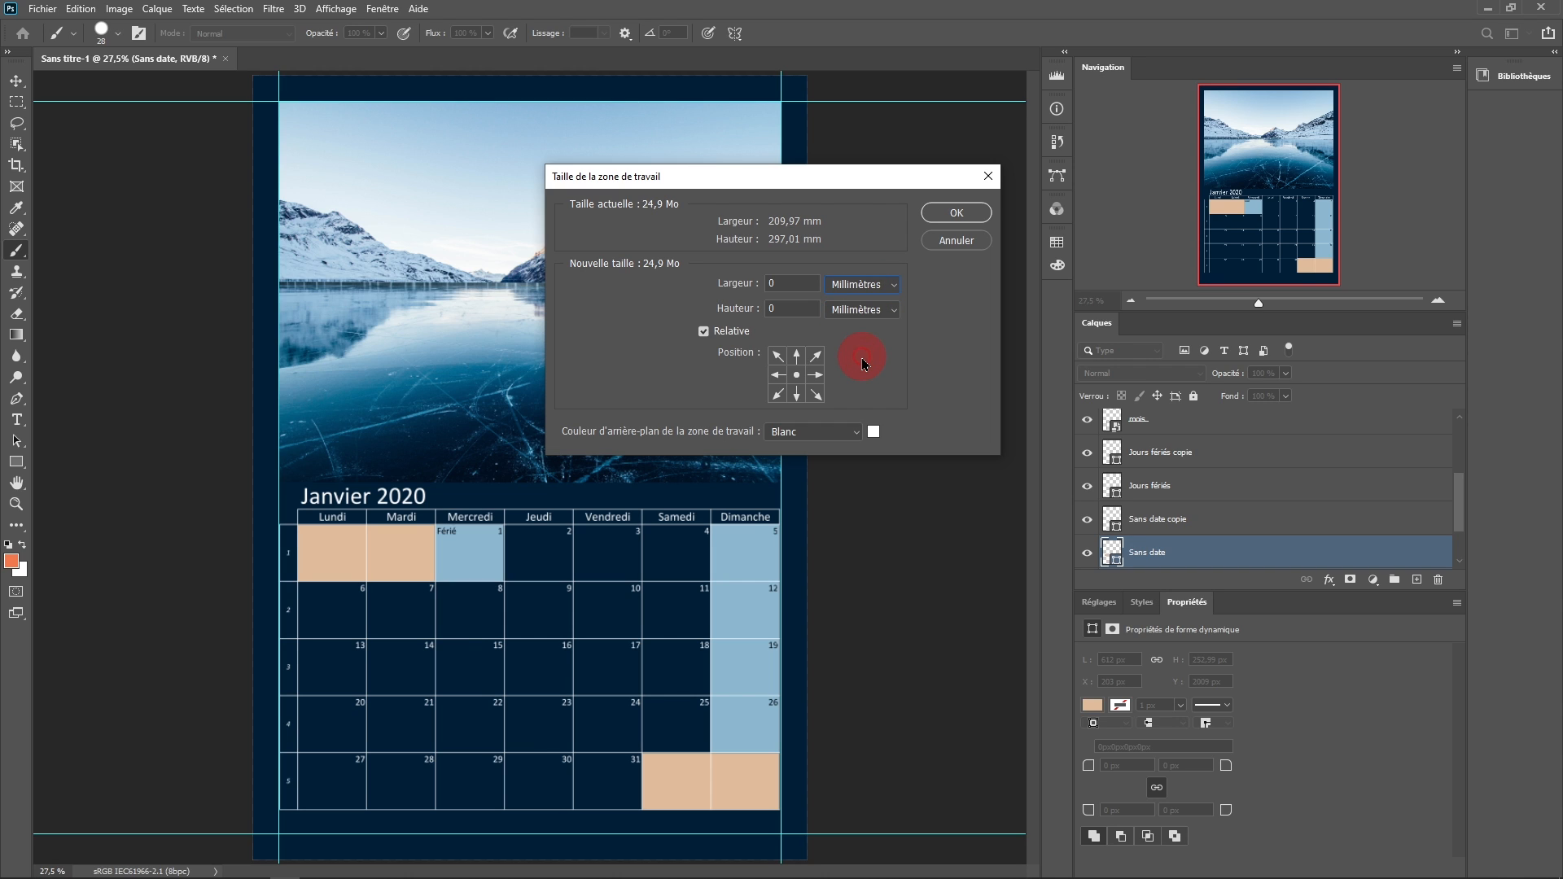
click(789, 285)
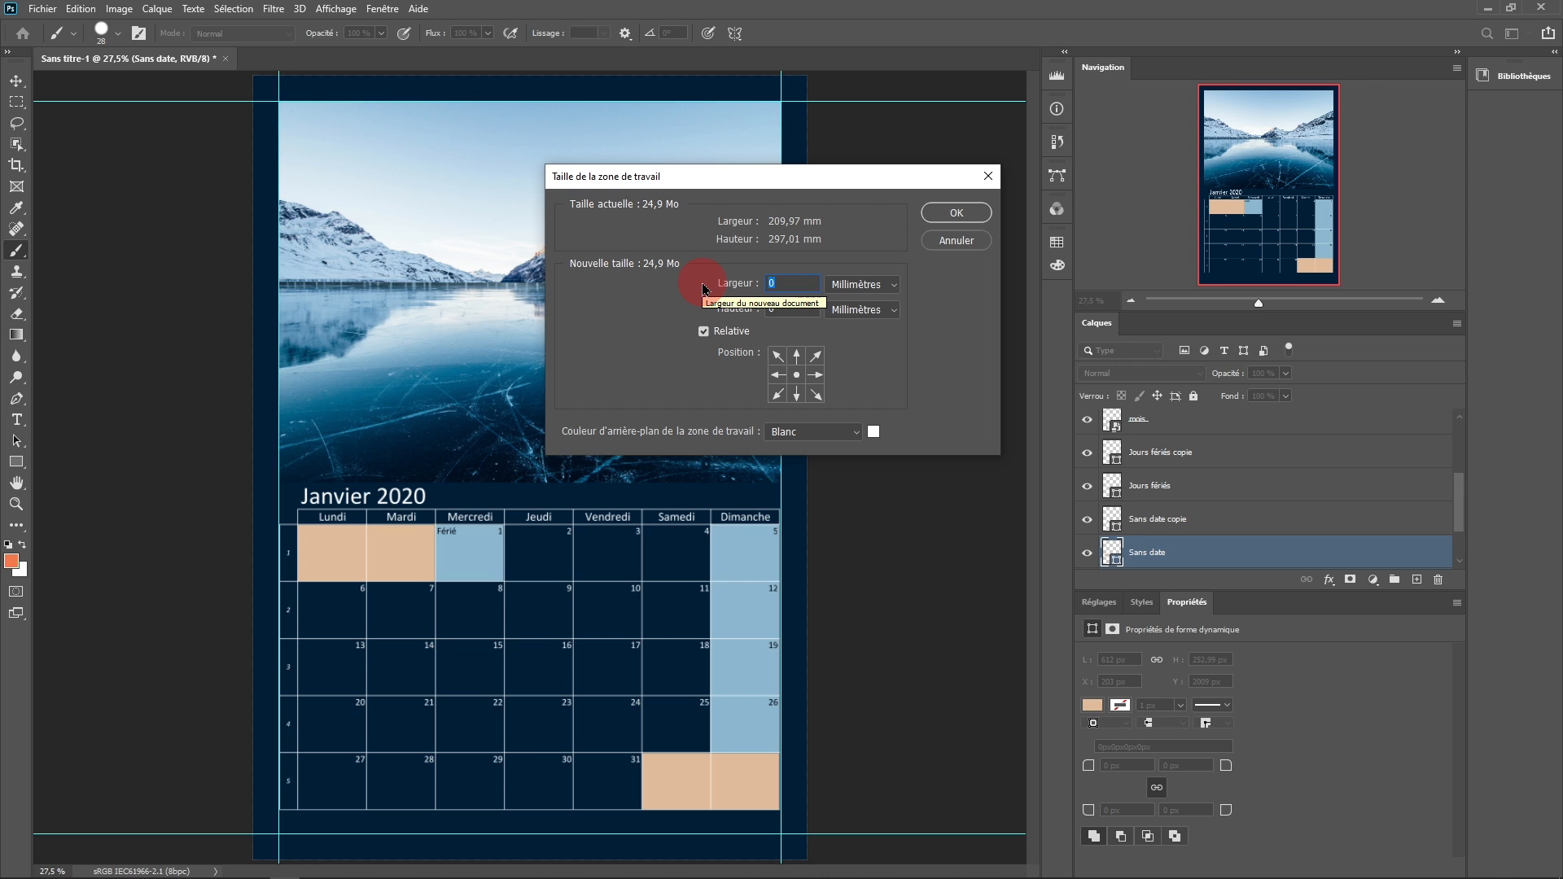
text(3)
key(Tab)
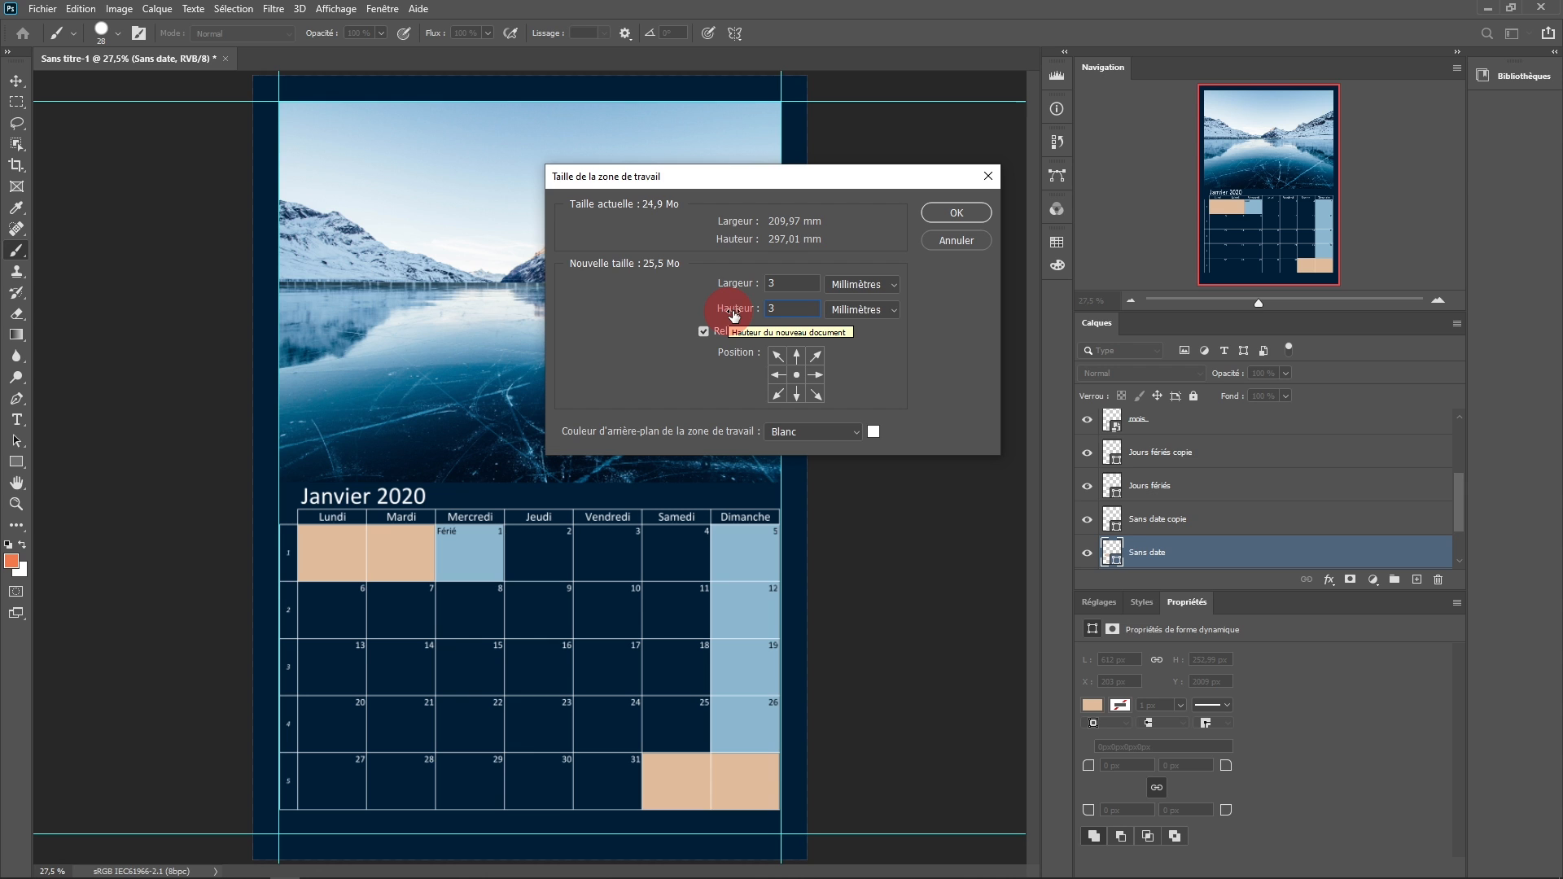
click(942, 213)
Examine the outer edges of the enlarged canvas around the dark blue background.
ctrl+click(312, 374)
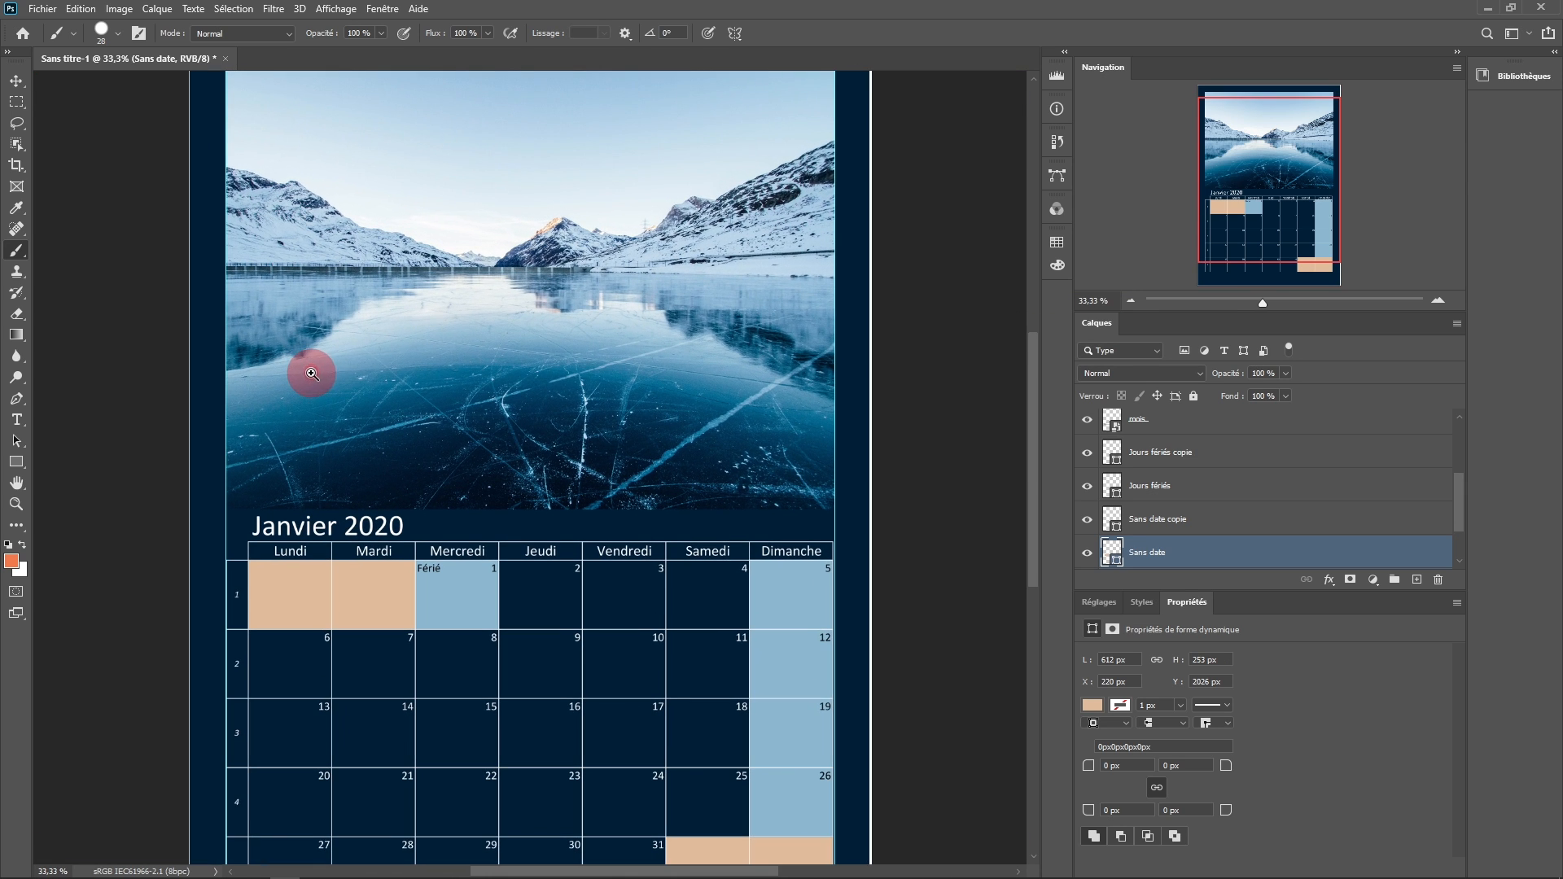
ctrl+alt+click(414, 364)
ctrl+click(485, 280)
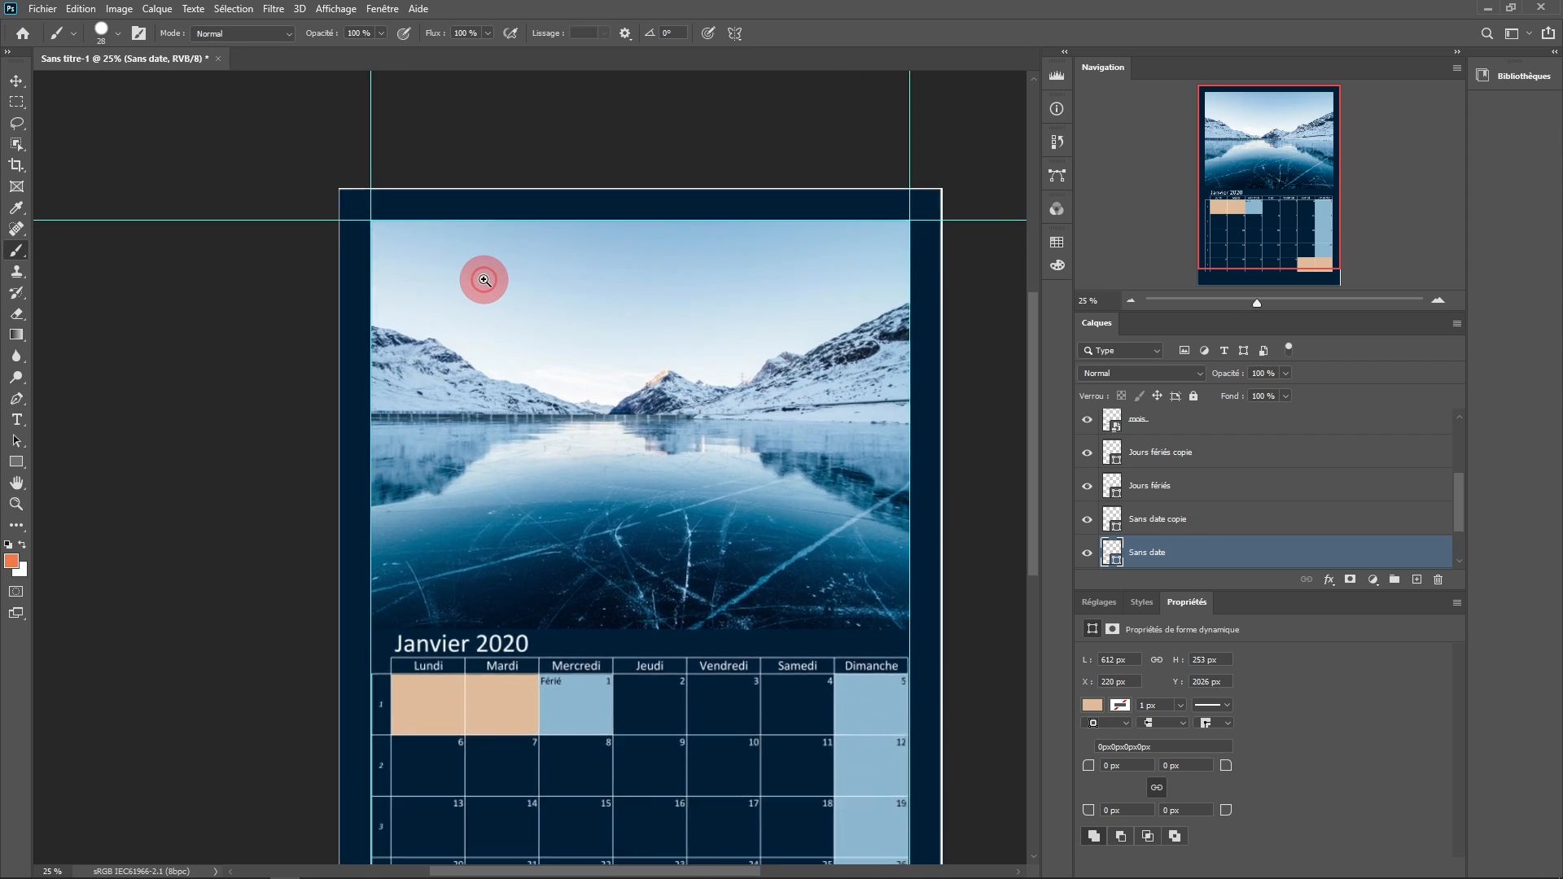
ctrl+click(484, 280)
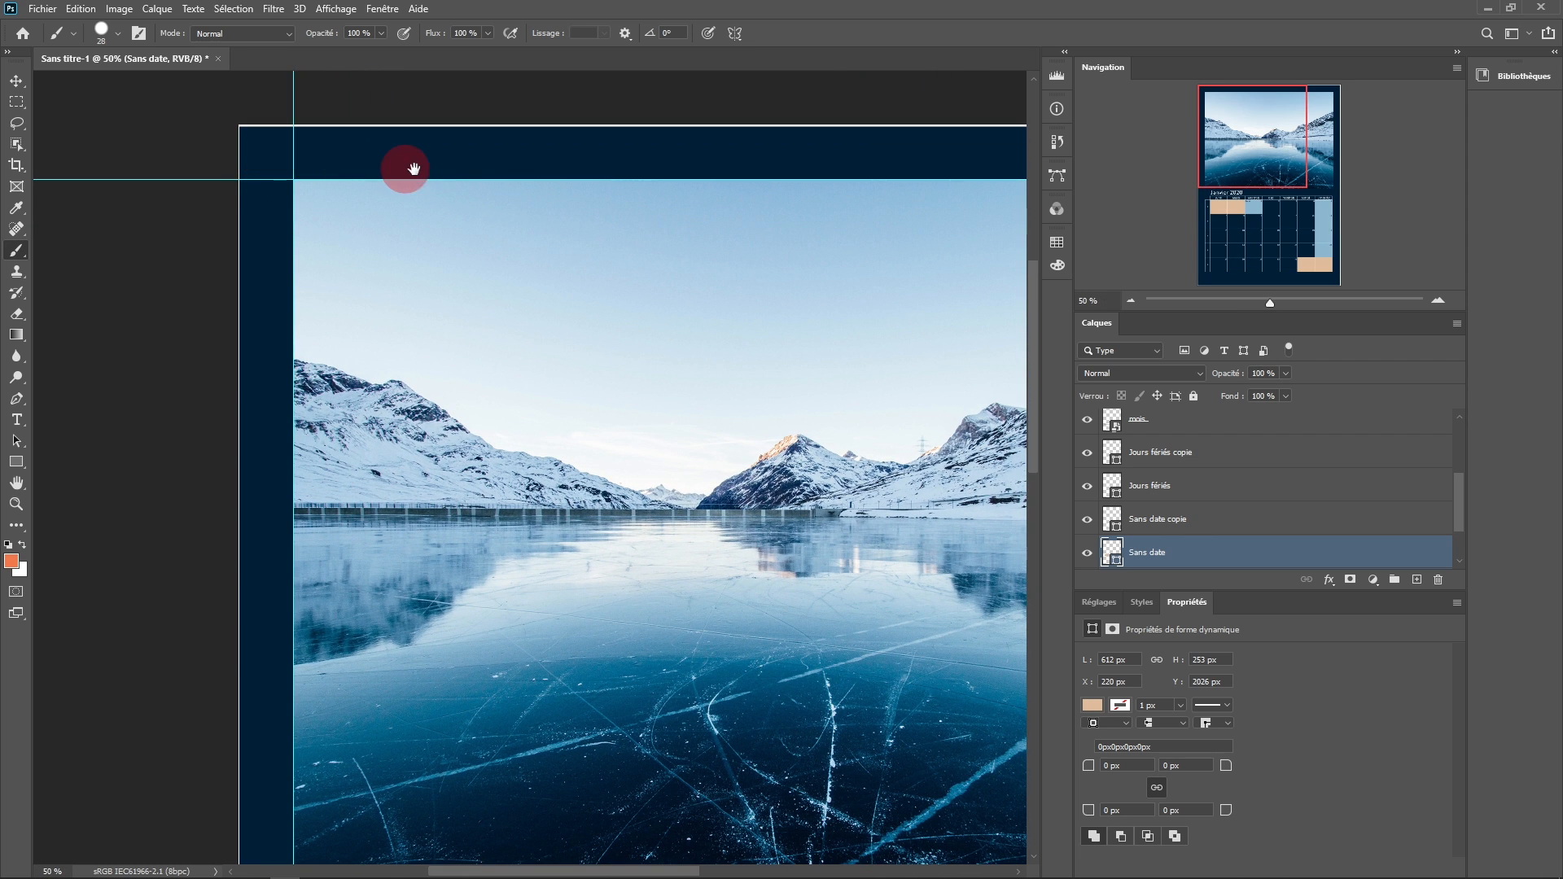
drag(607, 223, 387, 229)
ctrl+alt+click(389, 230)
drag(452, 313, 434, 213)
ctrl+alt+click(477, 293)
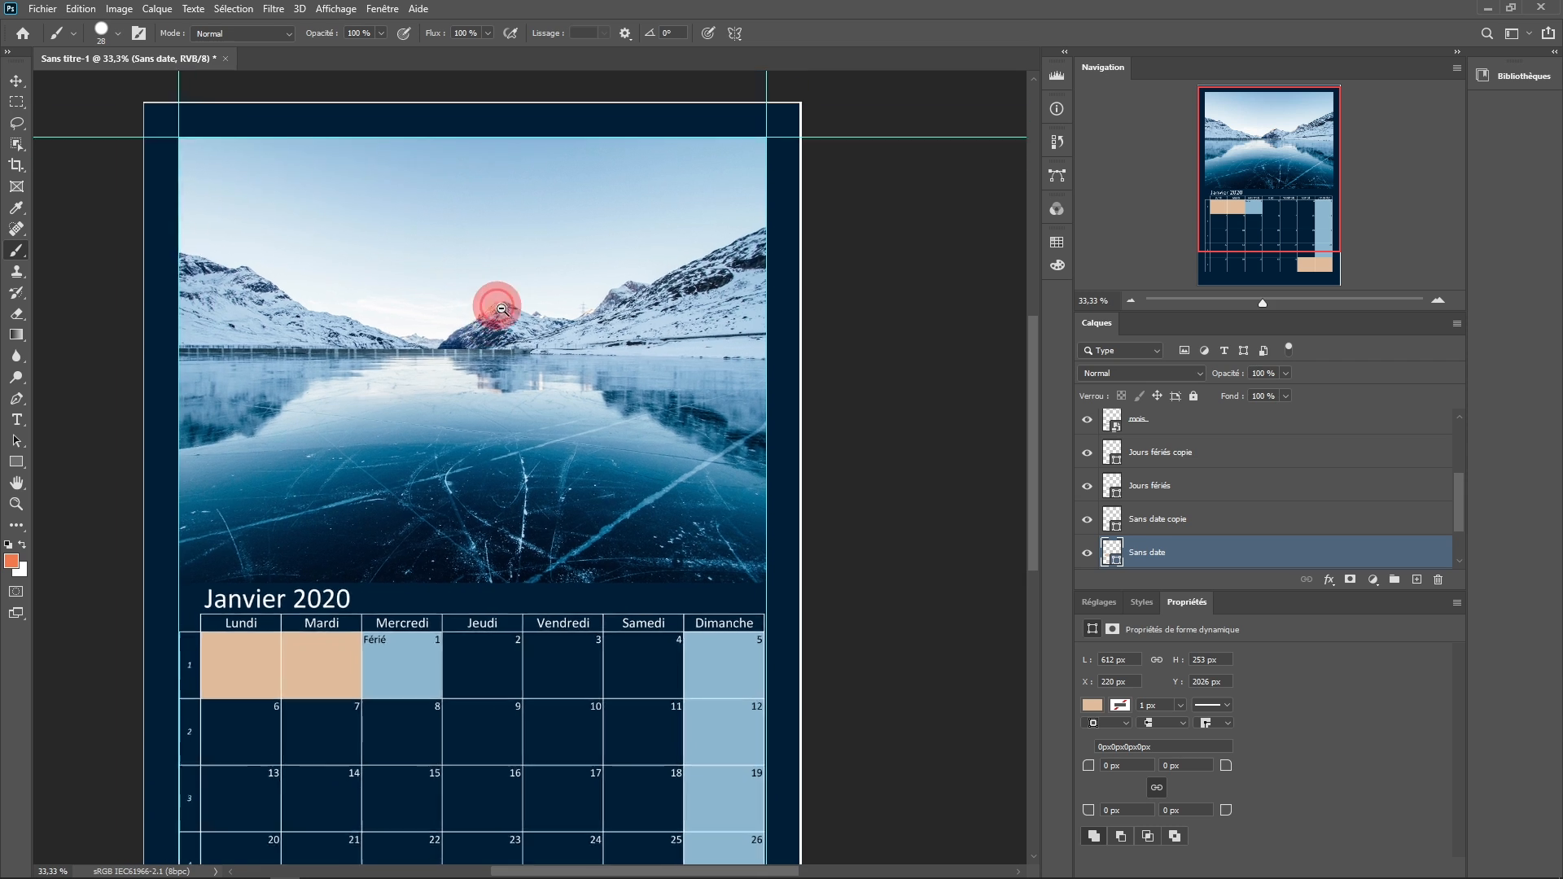
Stretch the "Rectangle 1" background shape past all four canvas edges, to about 2678 x 3632 px.
scroll(1187, 533, down, 2)
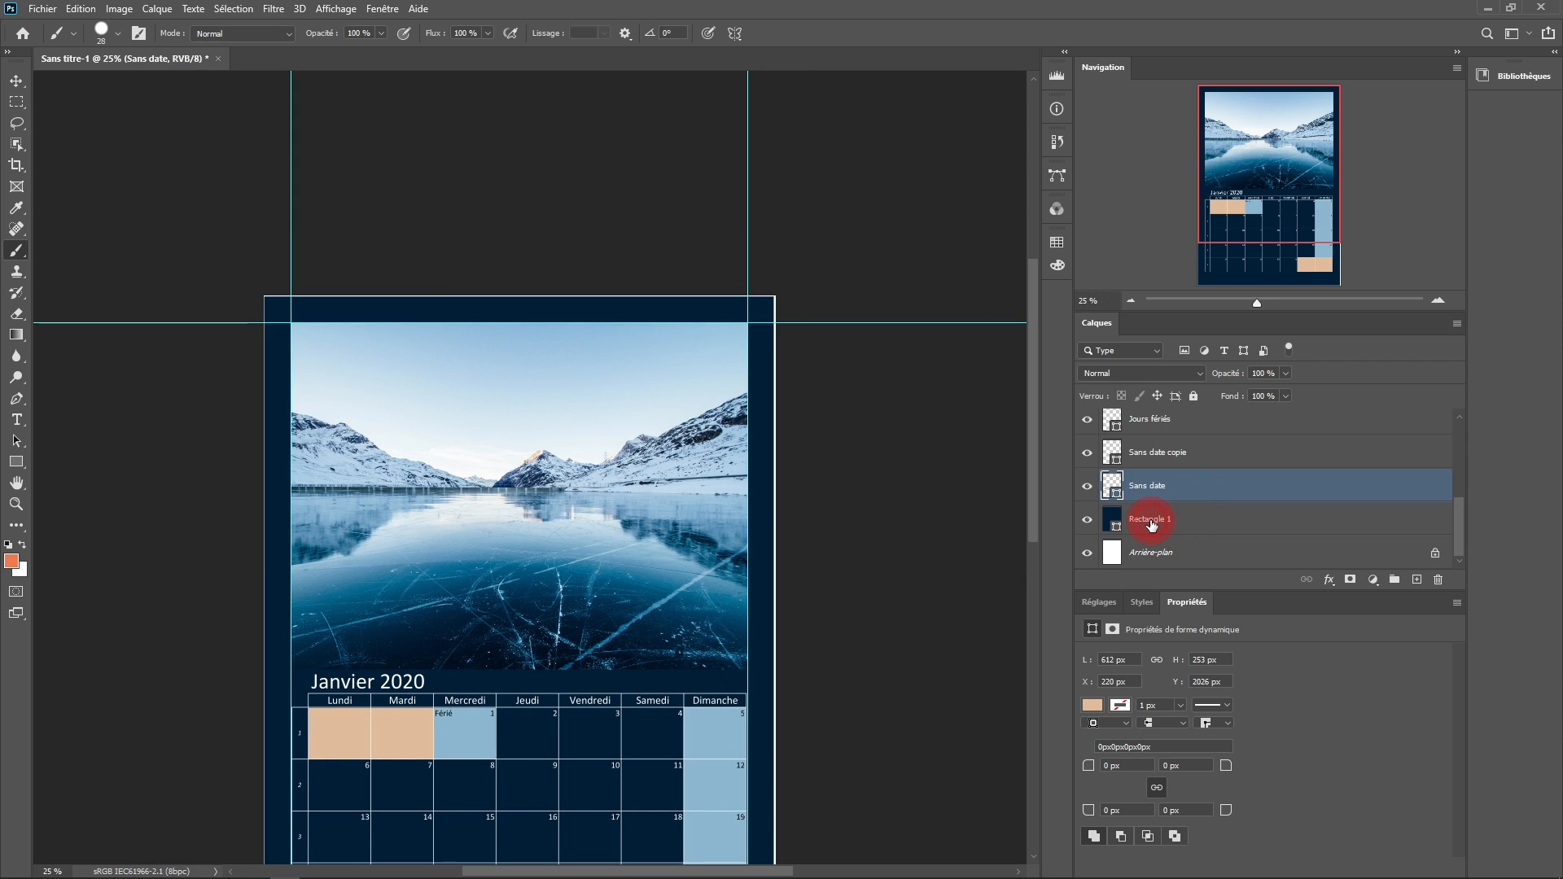
click(1177, 525)
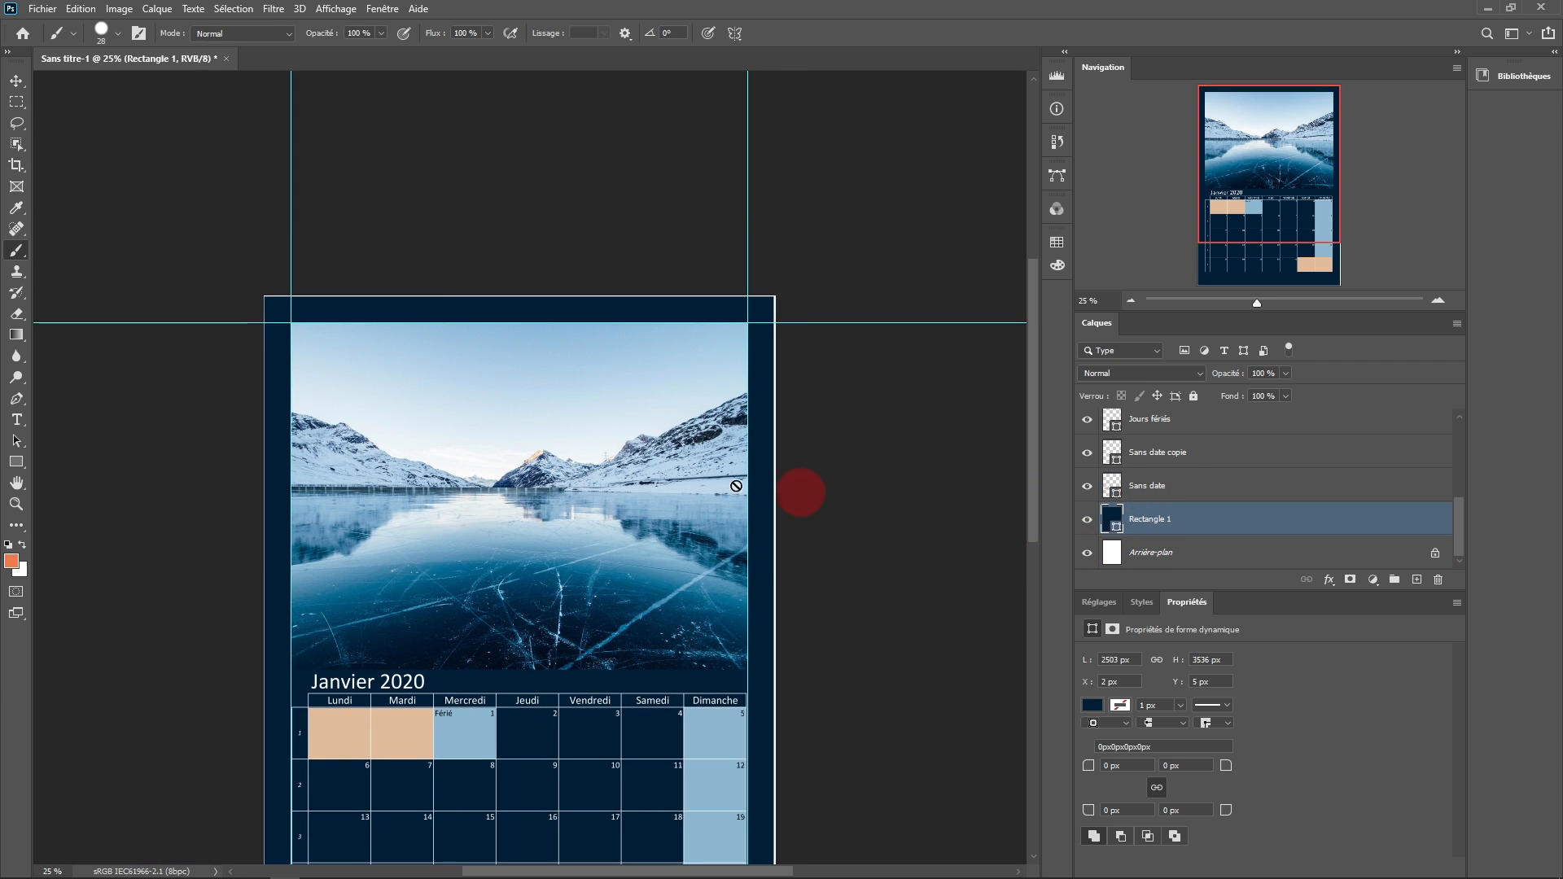
drag(635, 506, 624, 326)
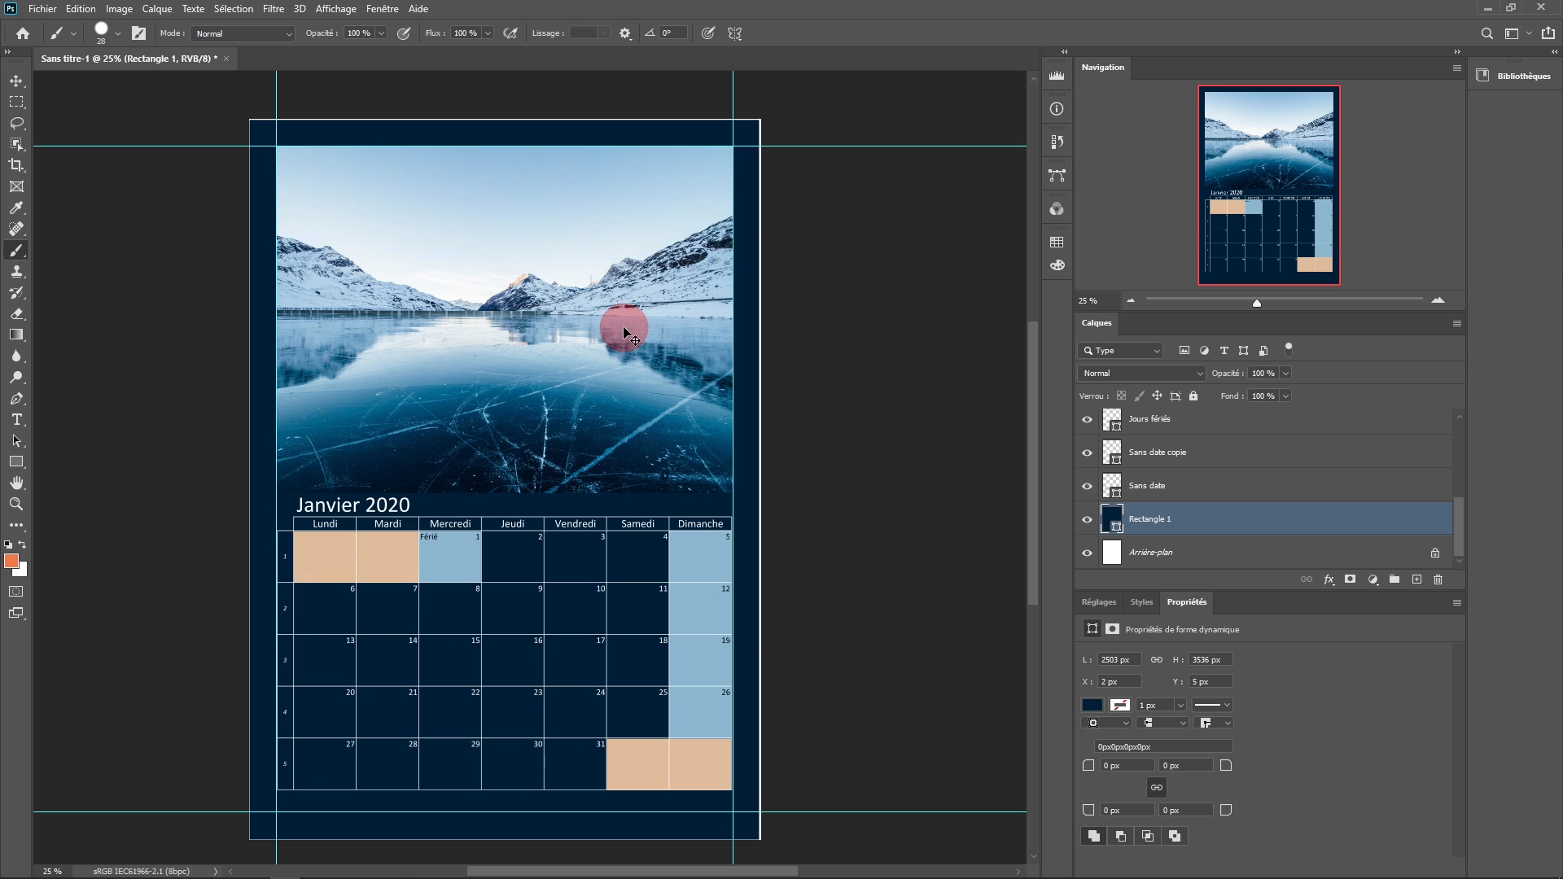
key(ctrl+t)
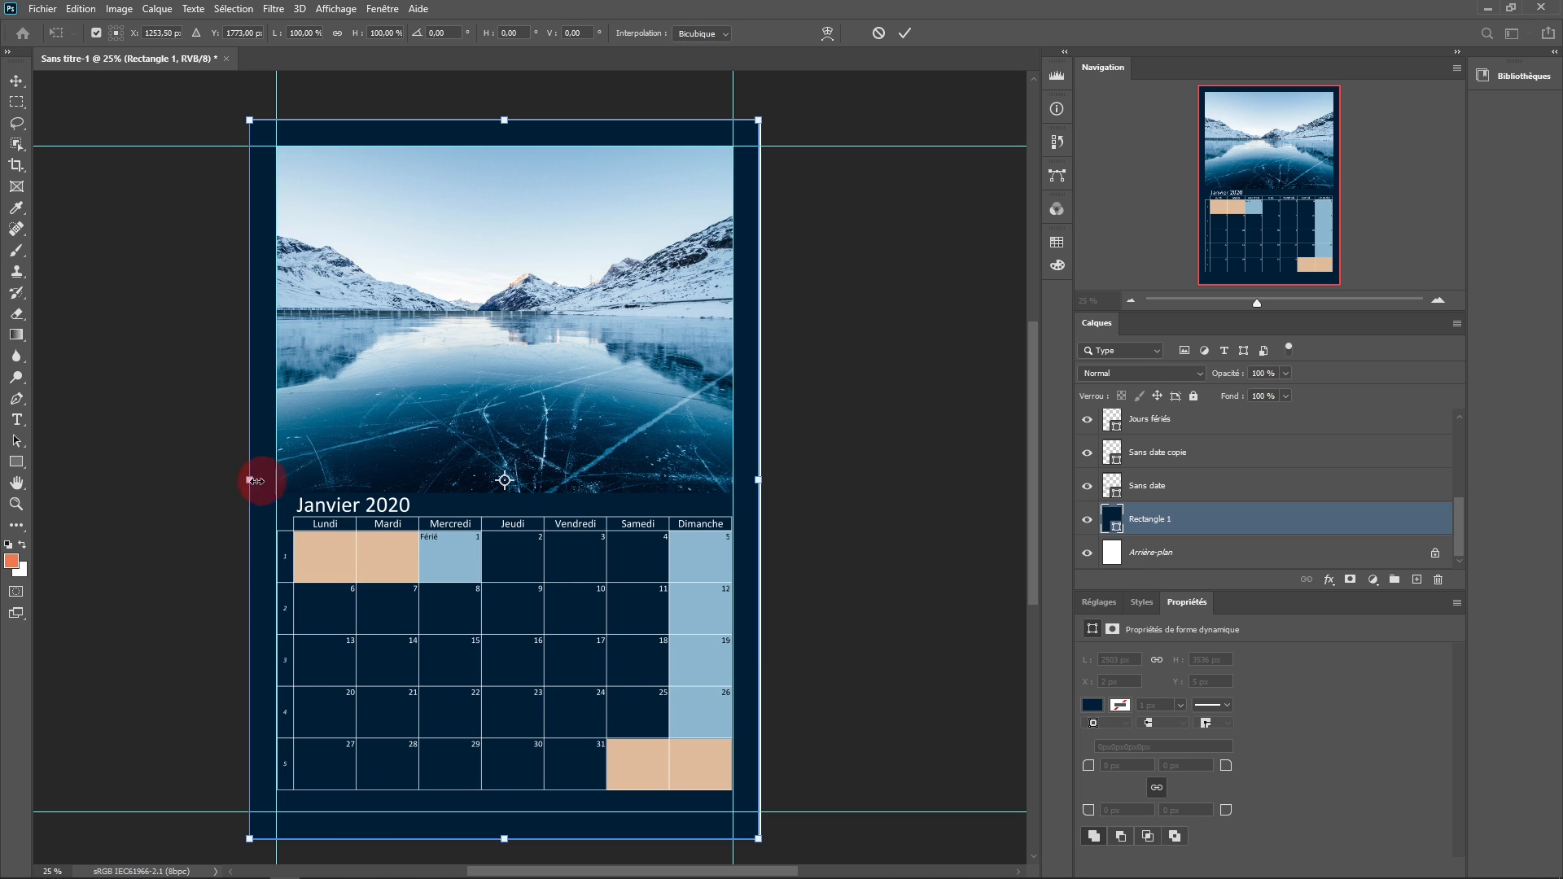
drag(245, 479, 228, 479)
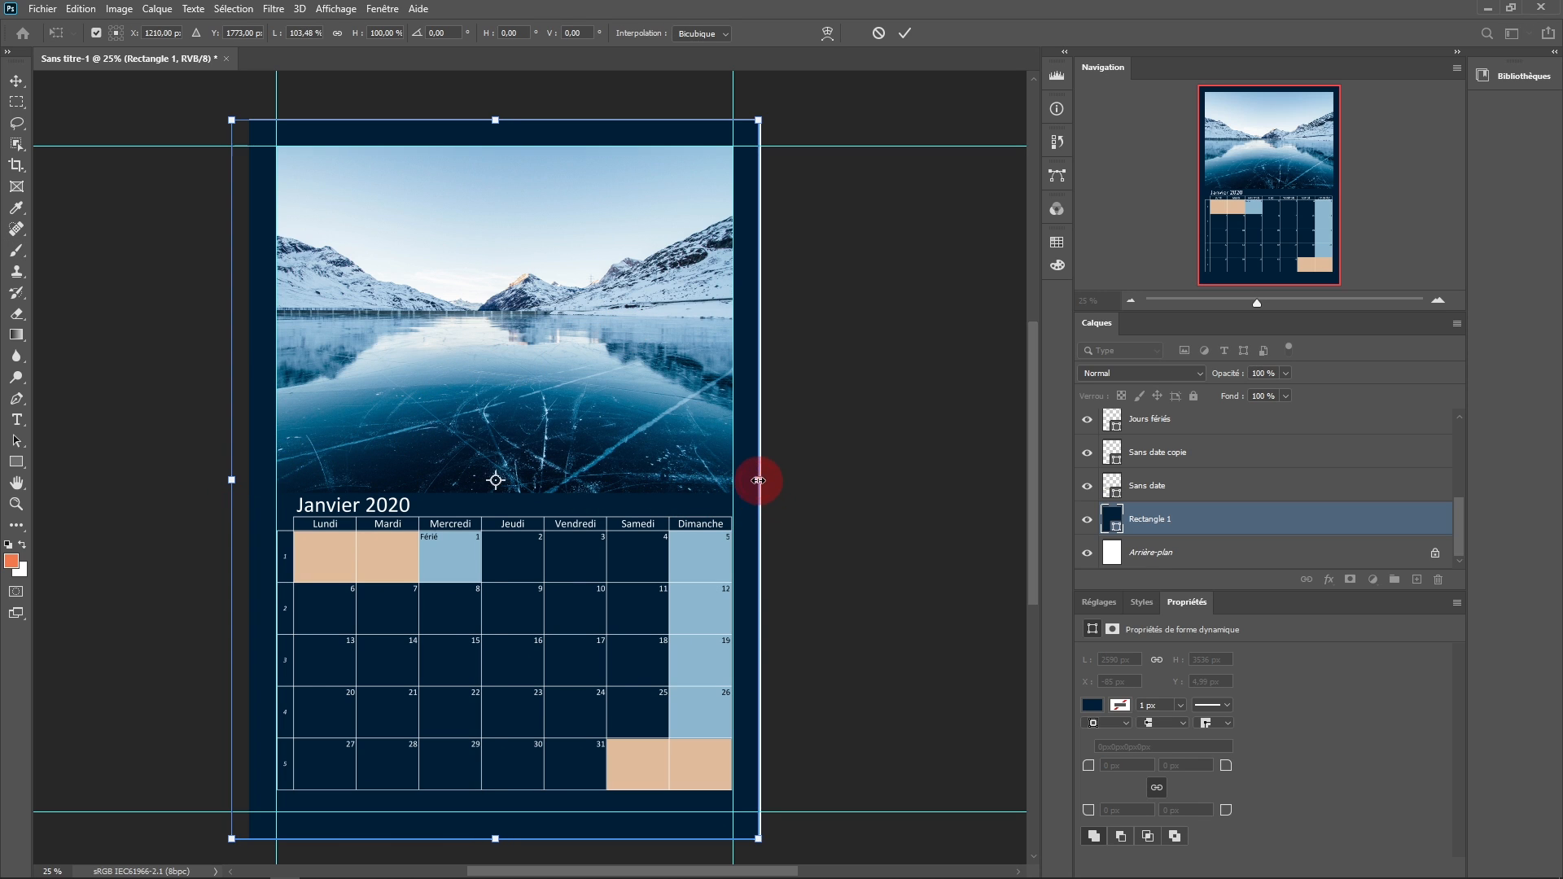
drag(758, 481, 778, 481)
drag(505, 120, 505, 105)
drag(533, 312, 539, 257)
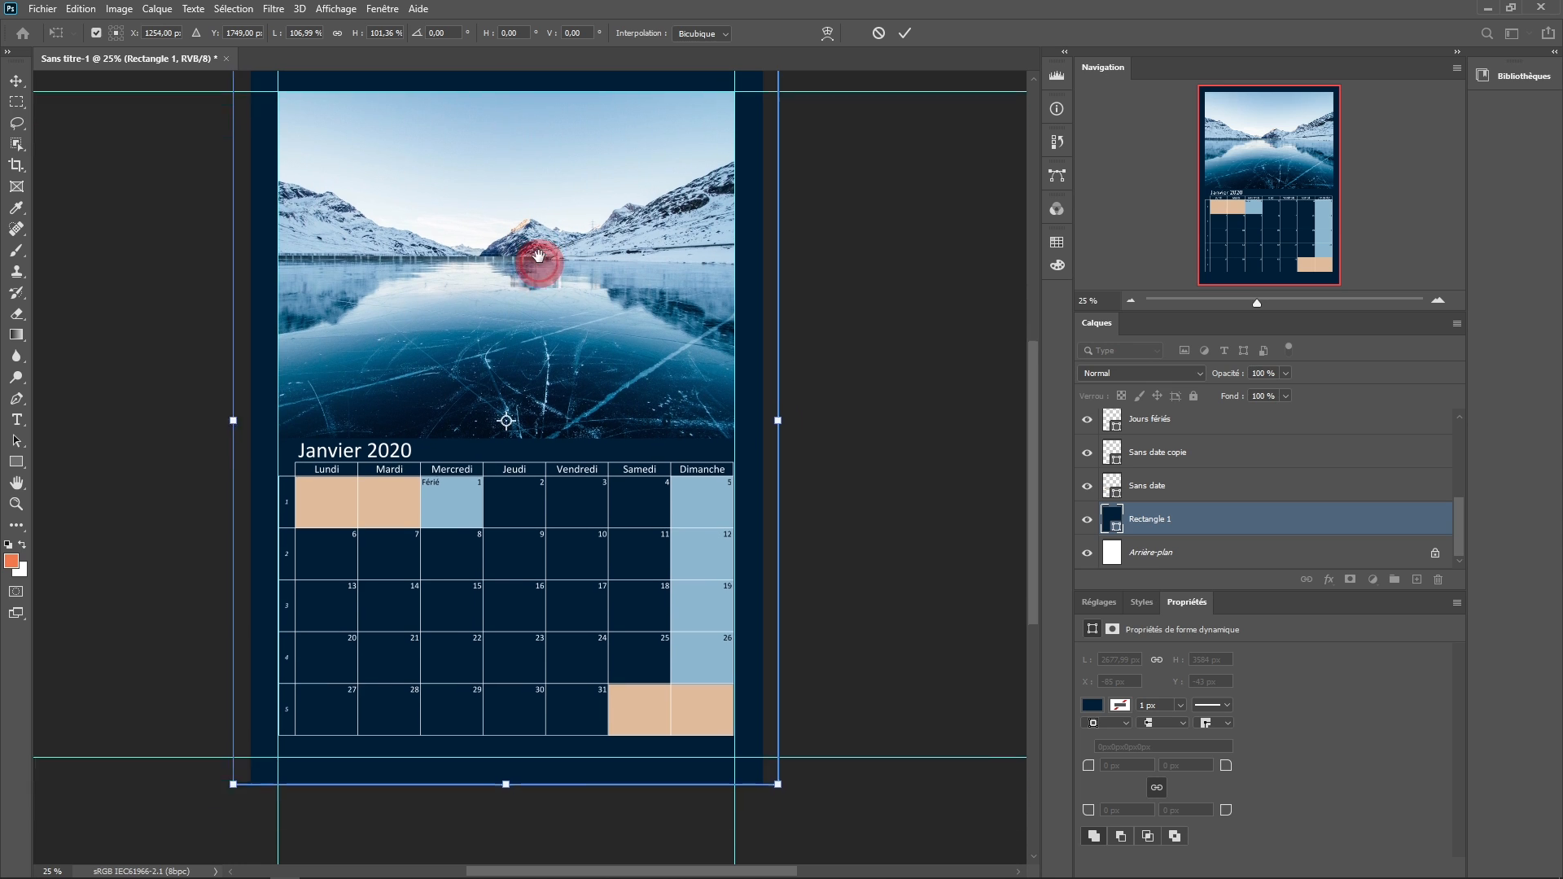
drag(505, 729, 504, 738)
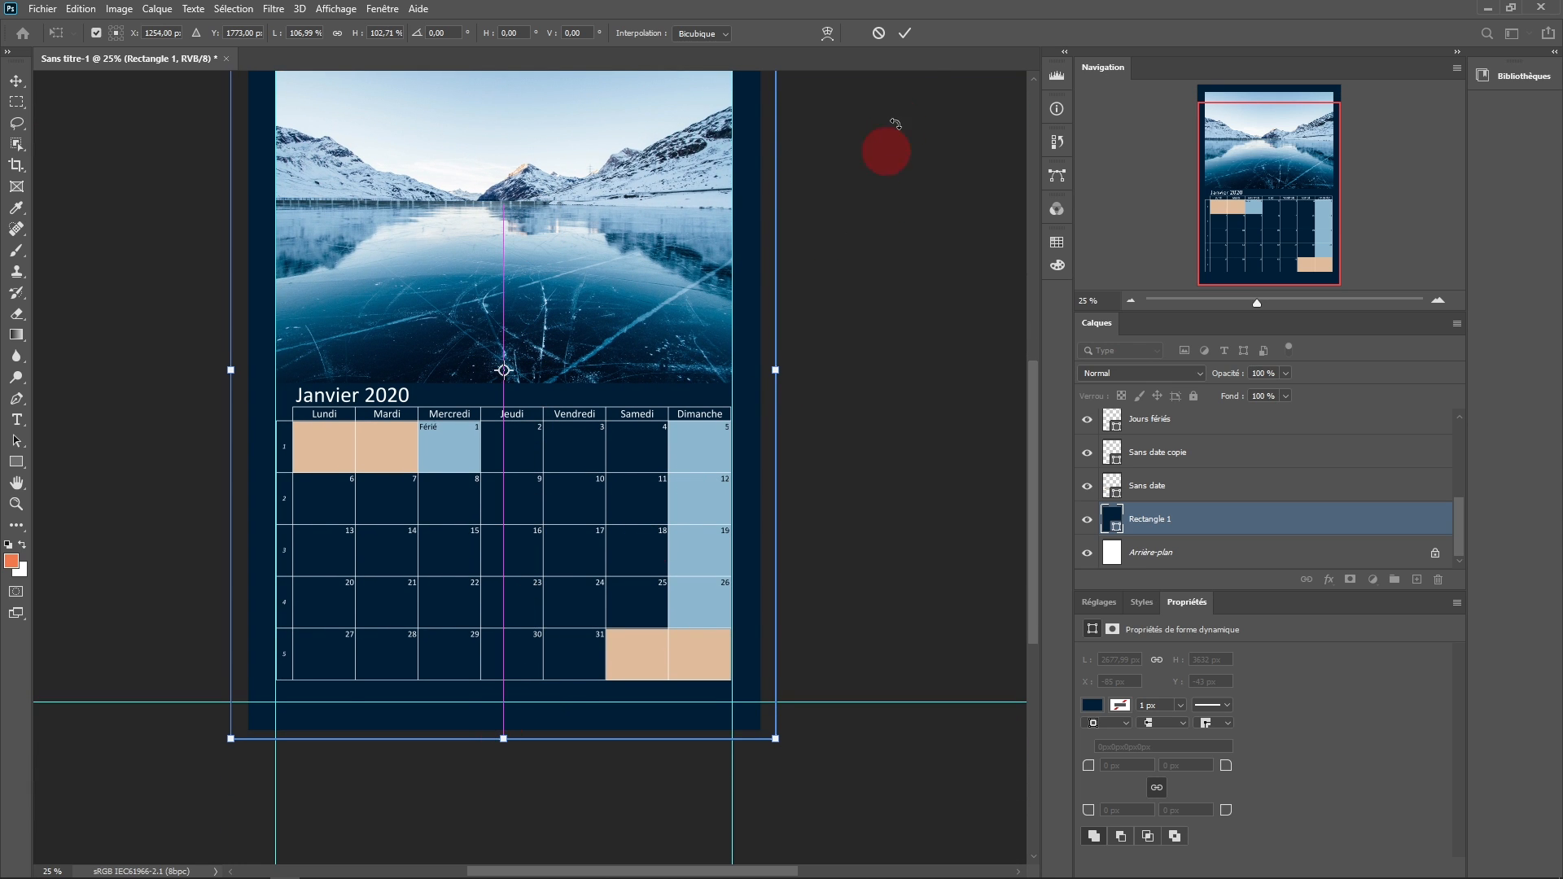
click(905, 33)
drag(585, 234, 575, 357)
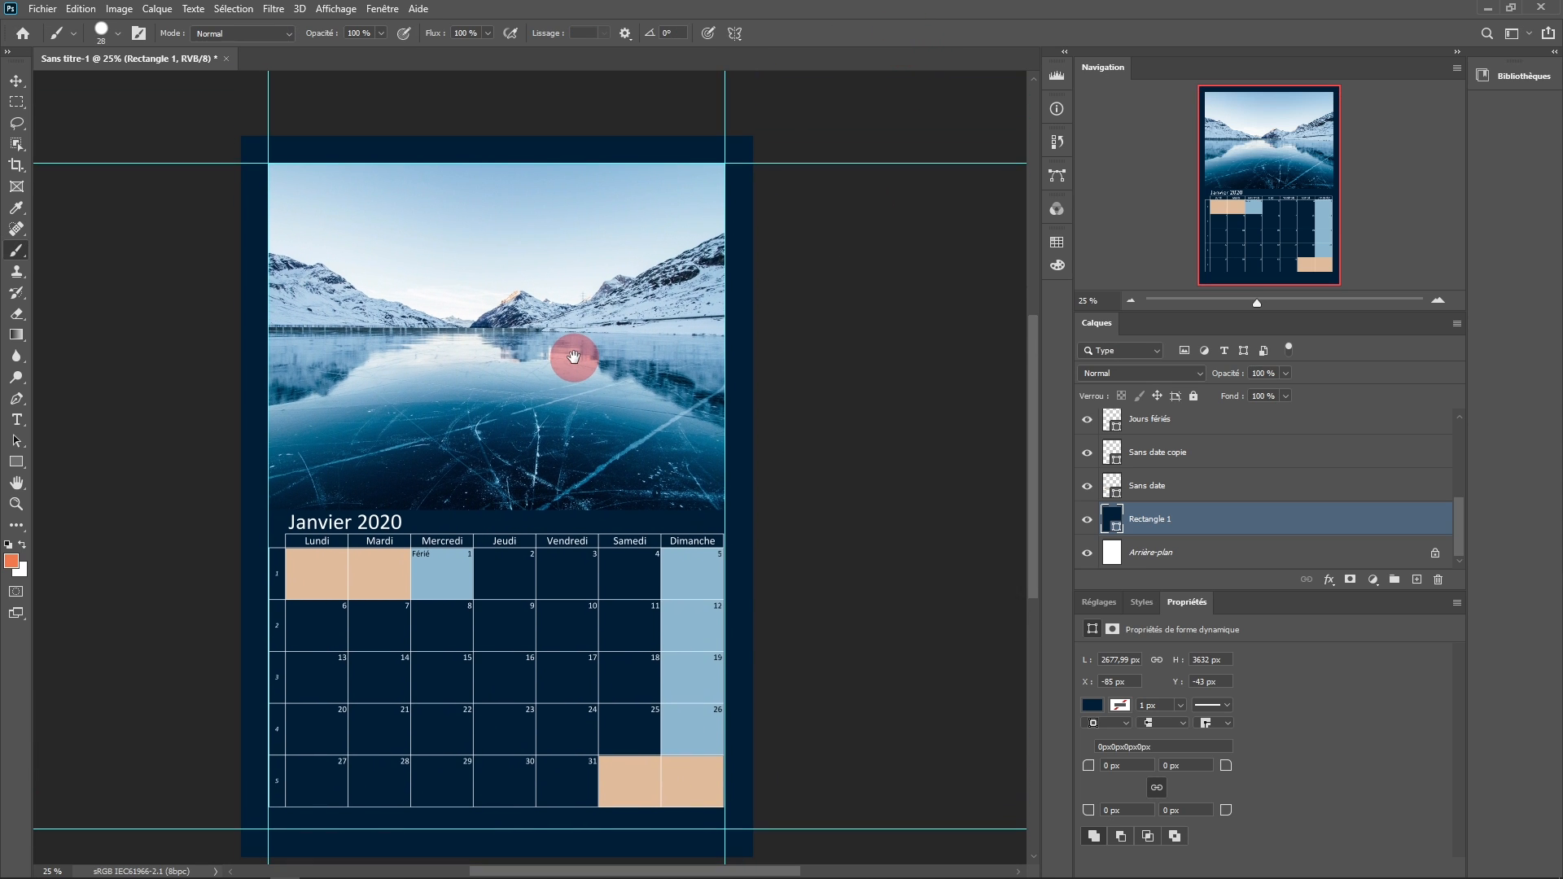
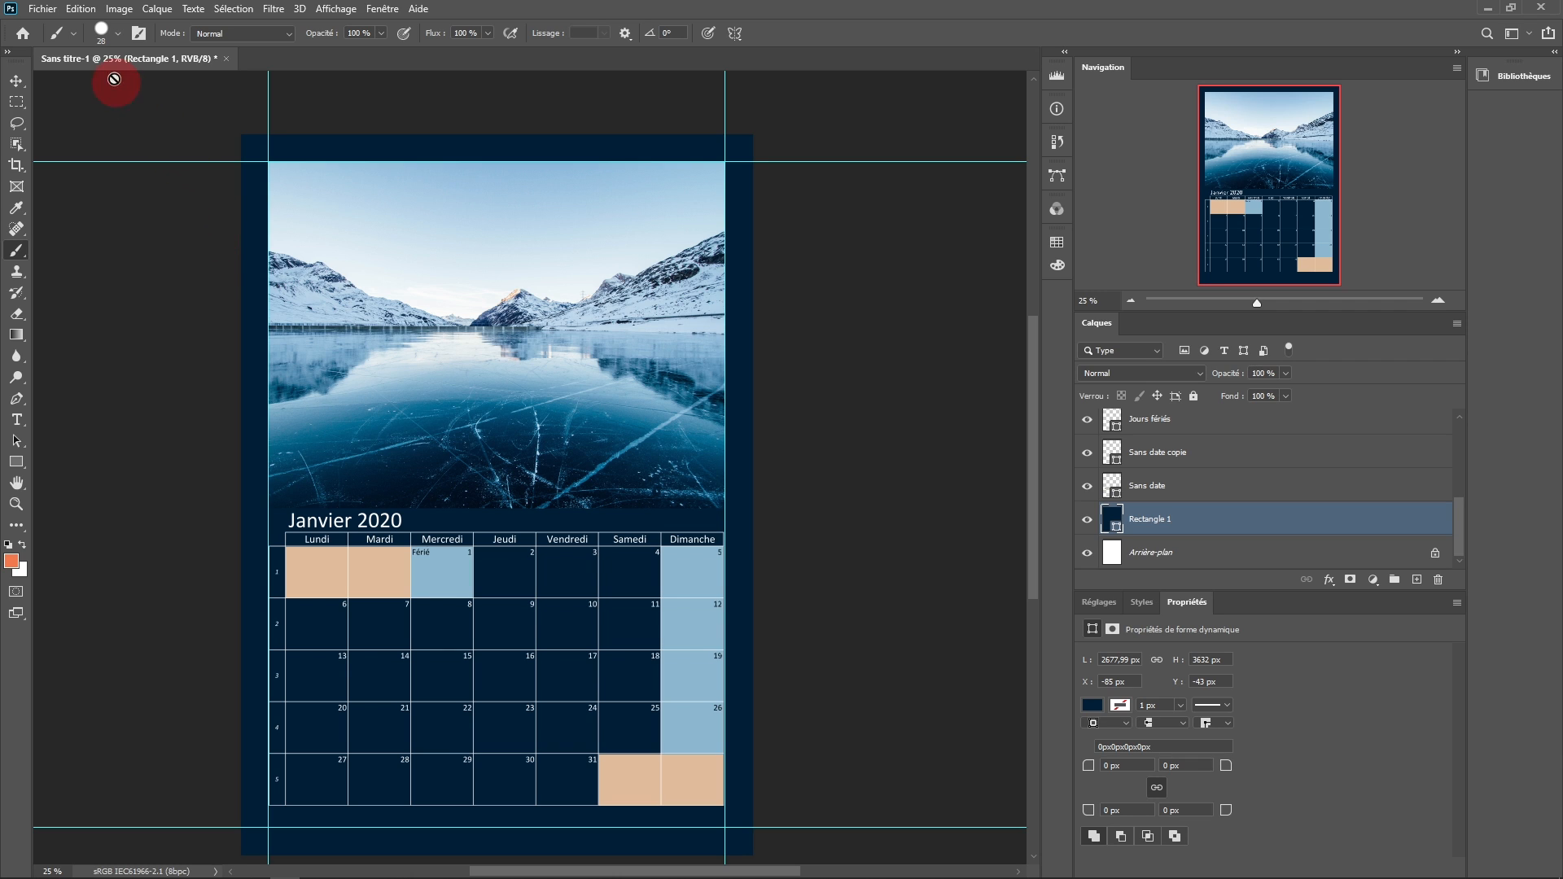
Convert the document to the Coated FOGRA39 (ISO 12647-2:2004) profile, flattening the image to preserve its appearance.
click(81, 9)
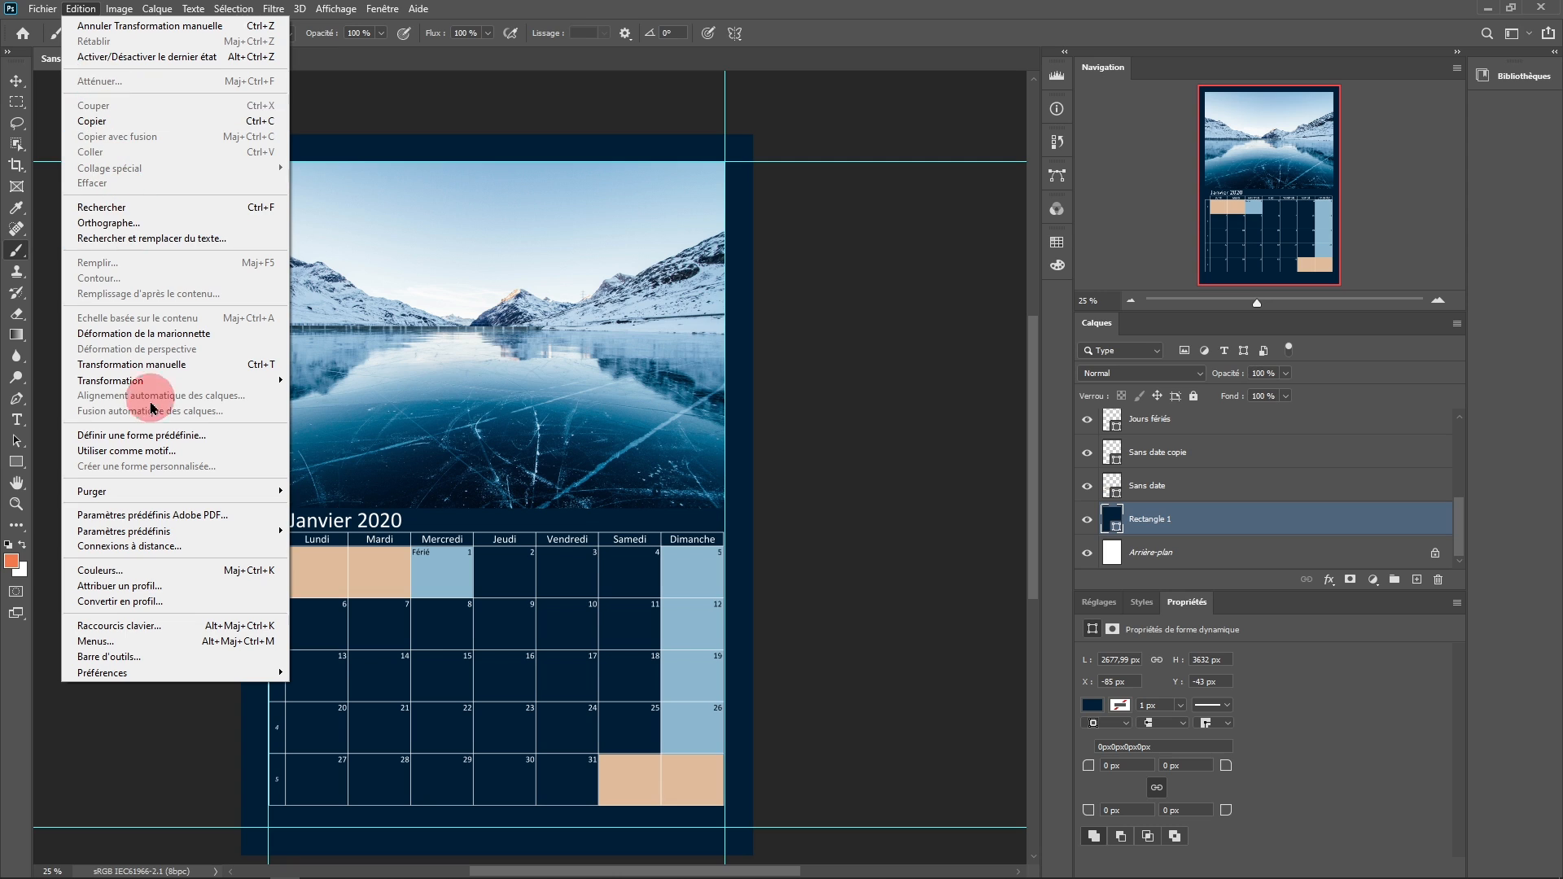
click(136, 606)
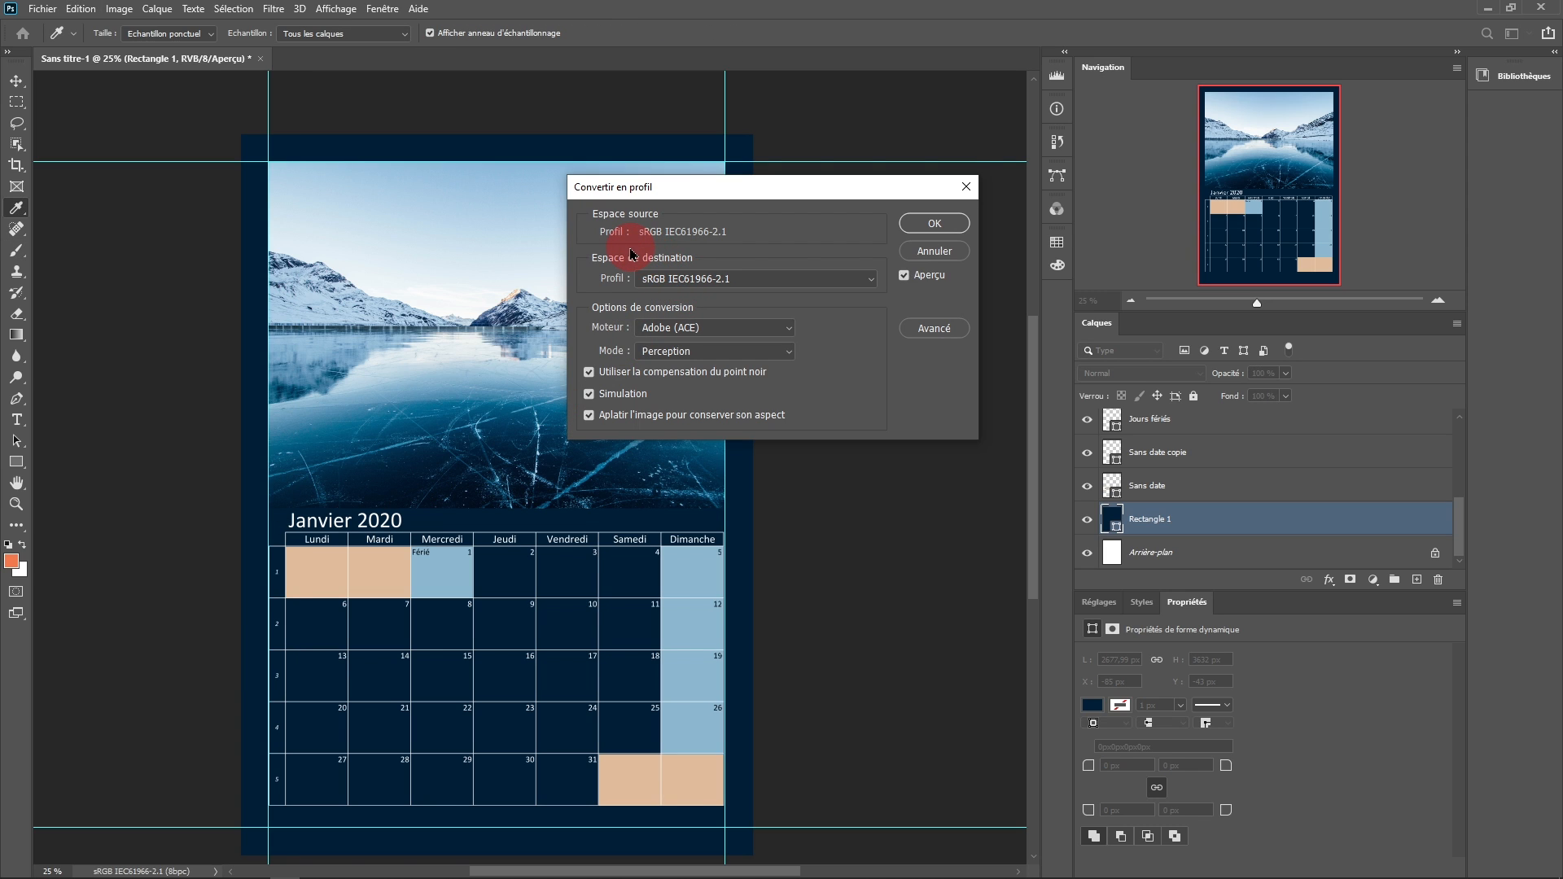
click(869, 280)
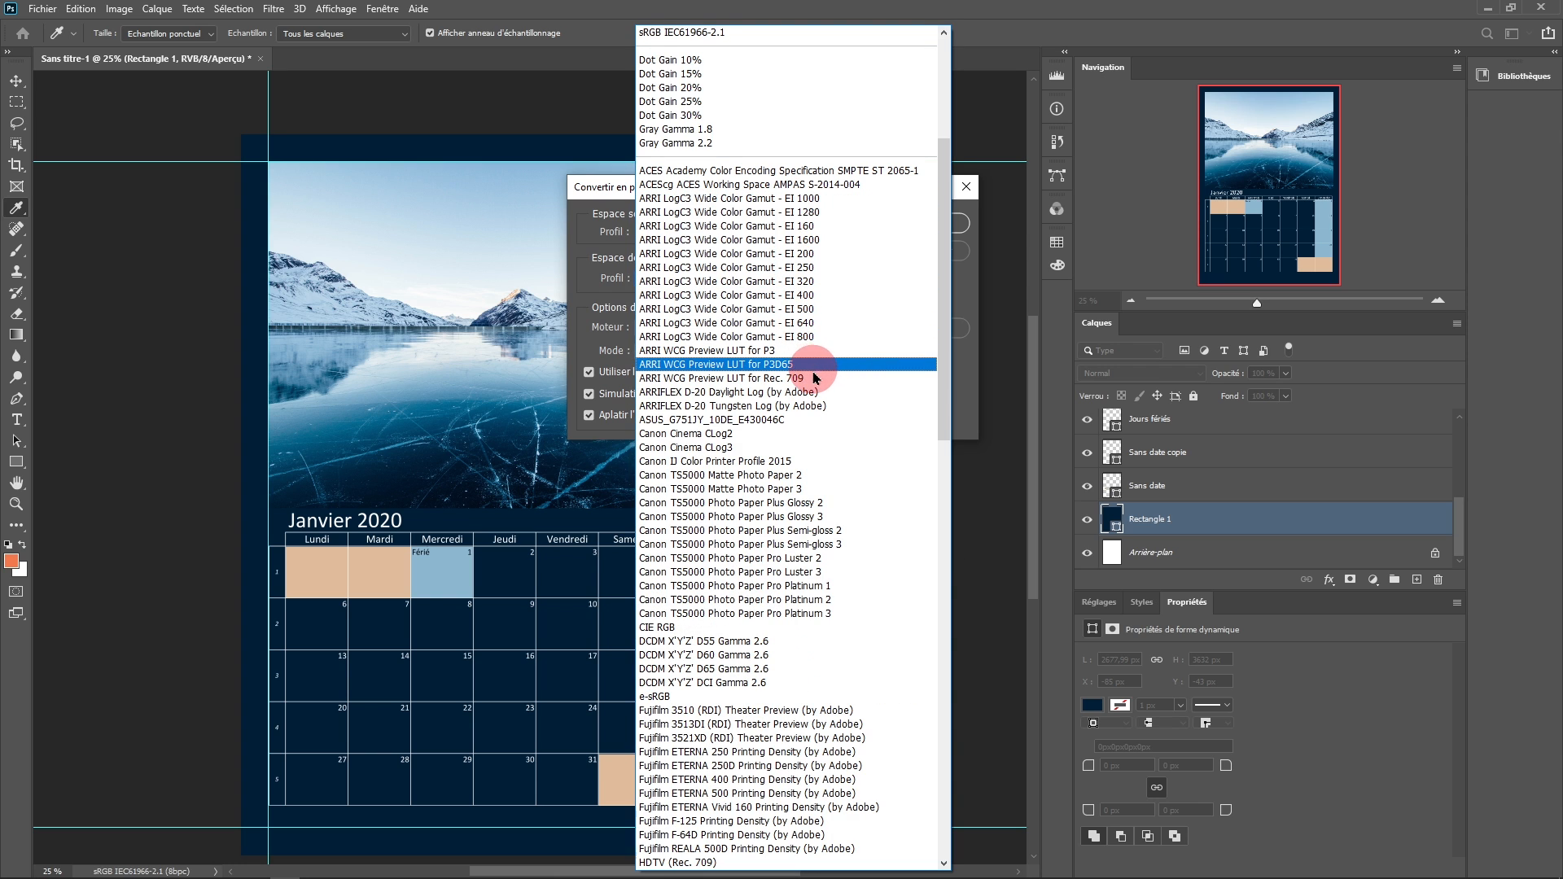
scroll(815, 370, up, 4)
scroll(815, 375, up, 3)
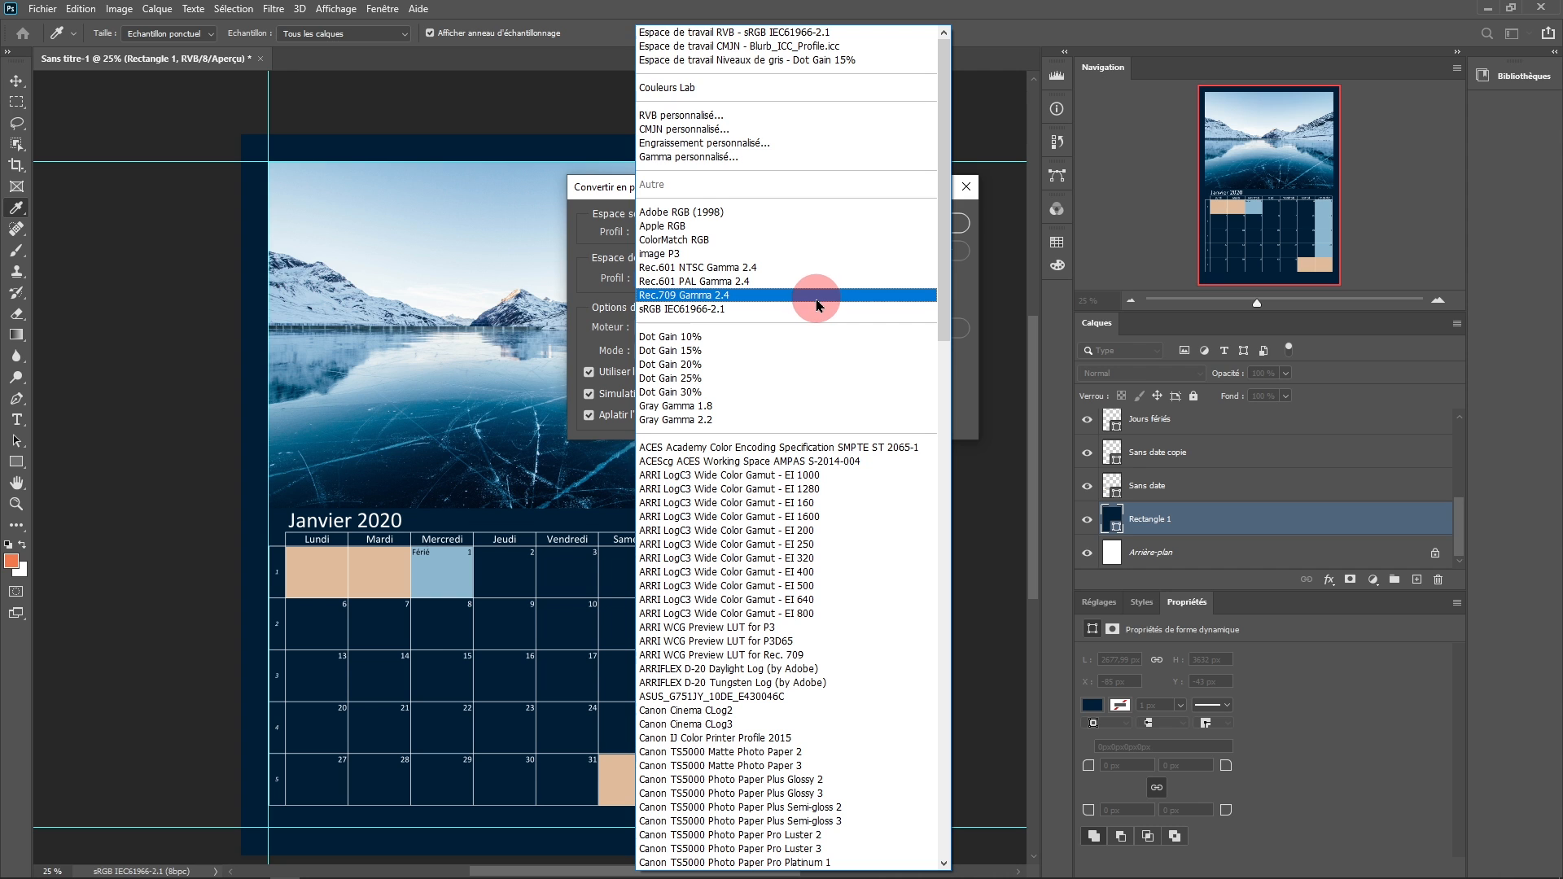
scroll(818, 306, down, 12)
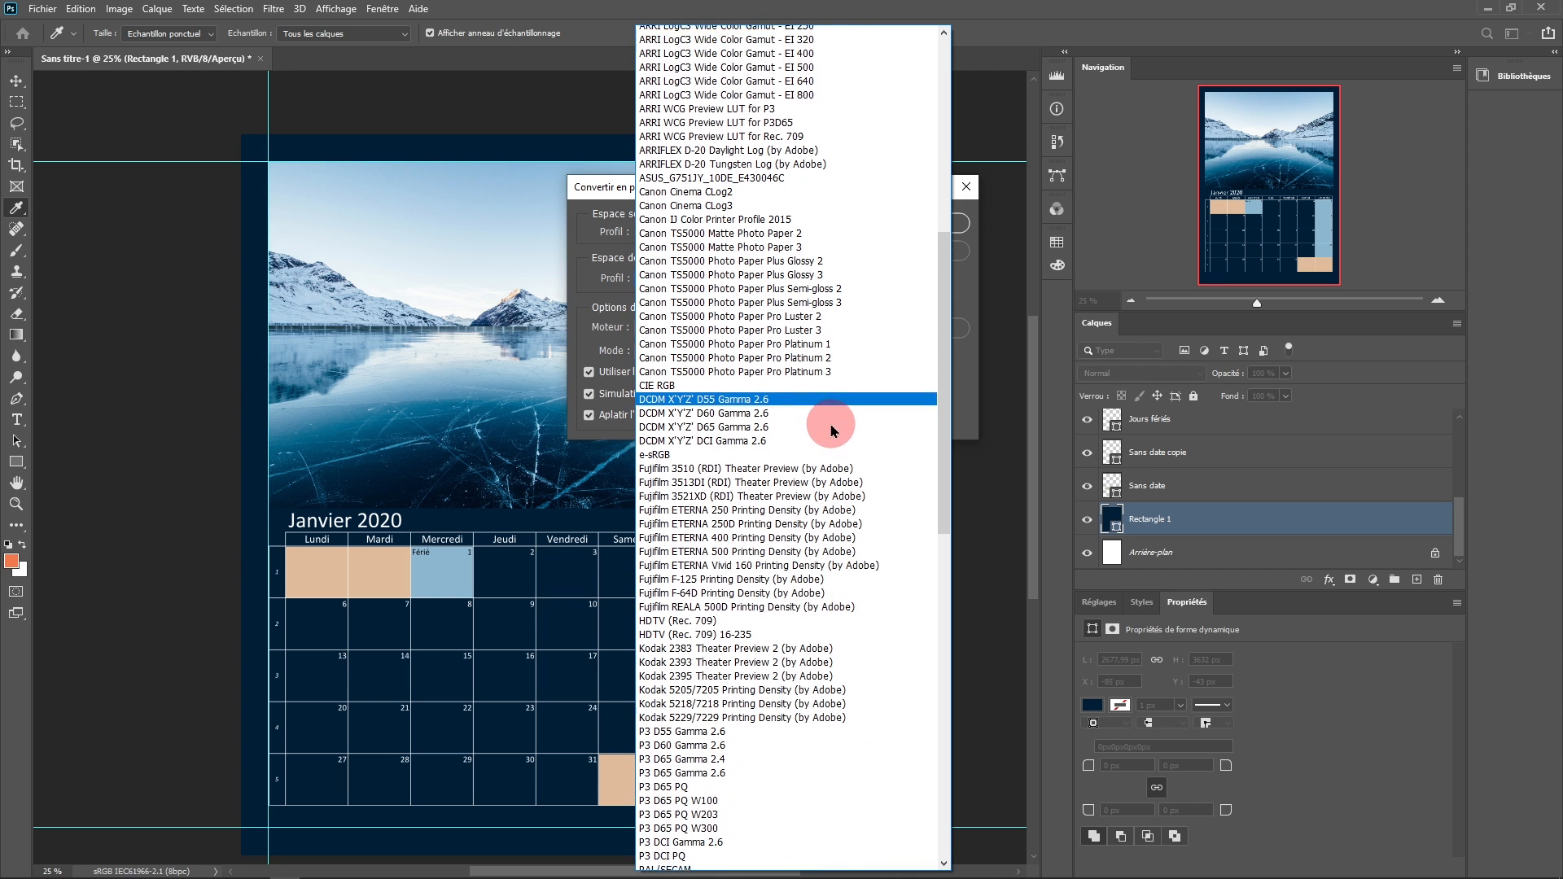
scroll(831, 431, down, 11)
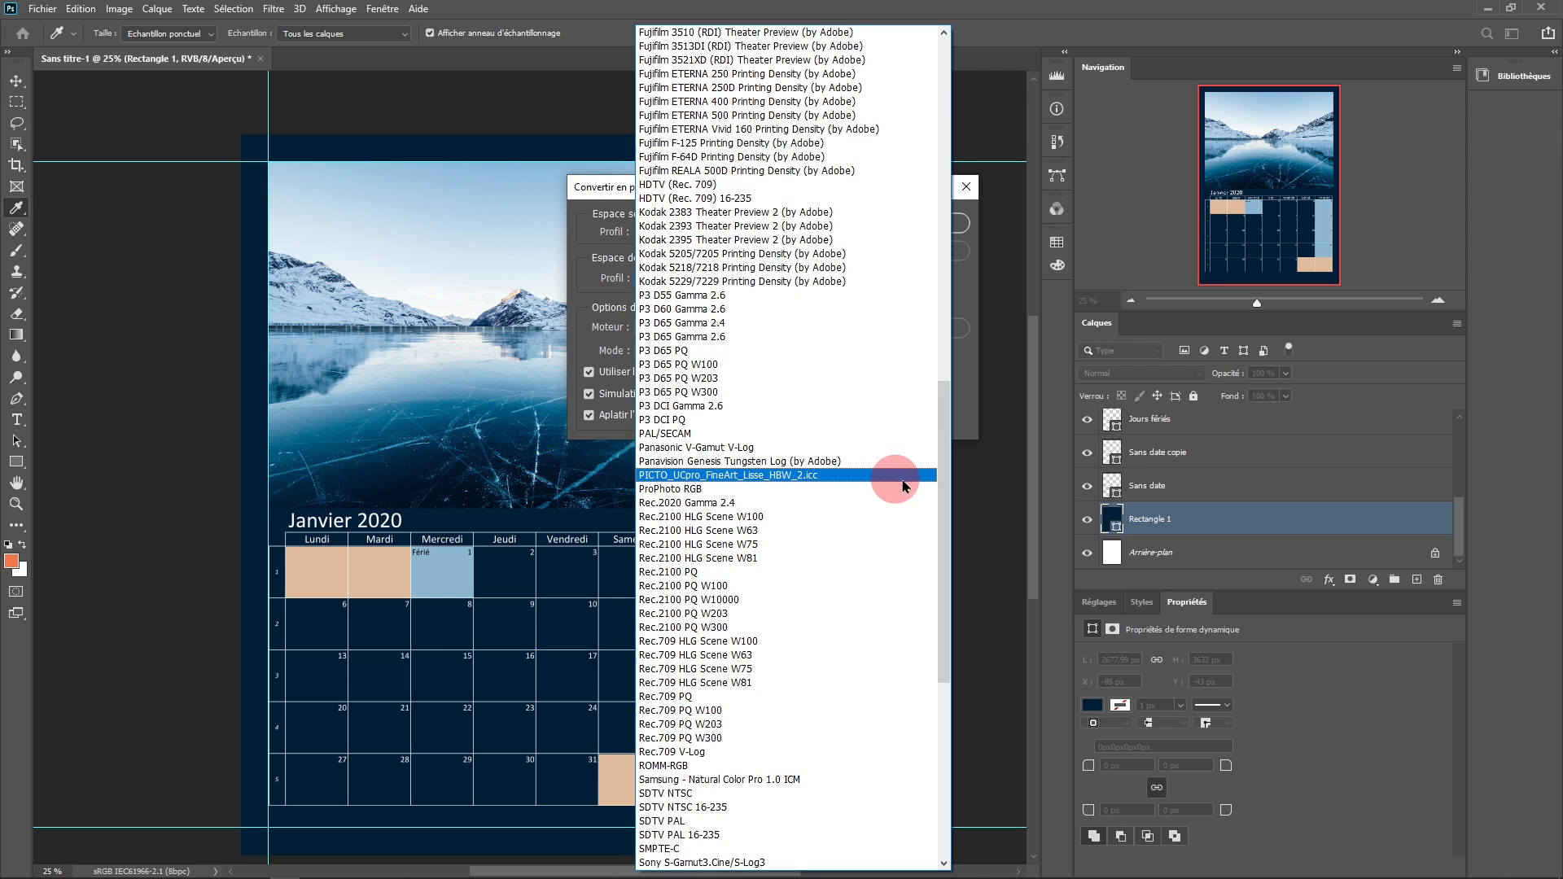
drag(947, 437, 944, 627)
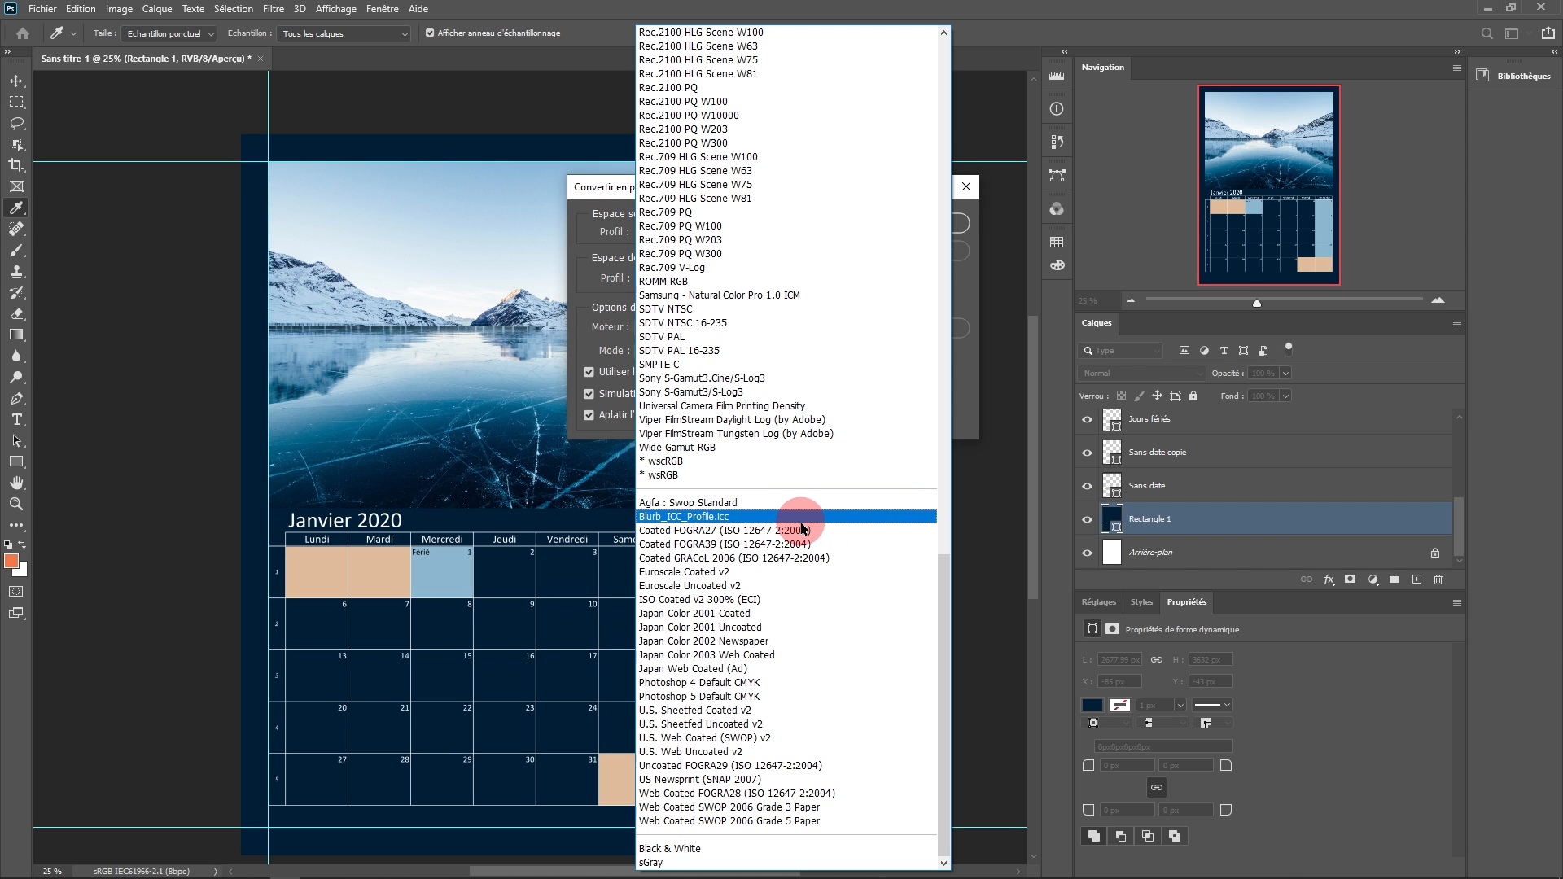
click(751, 547)
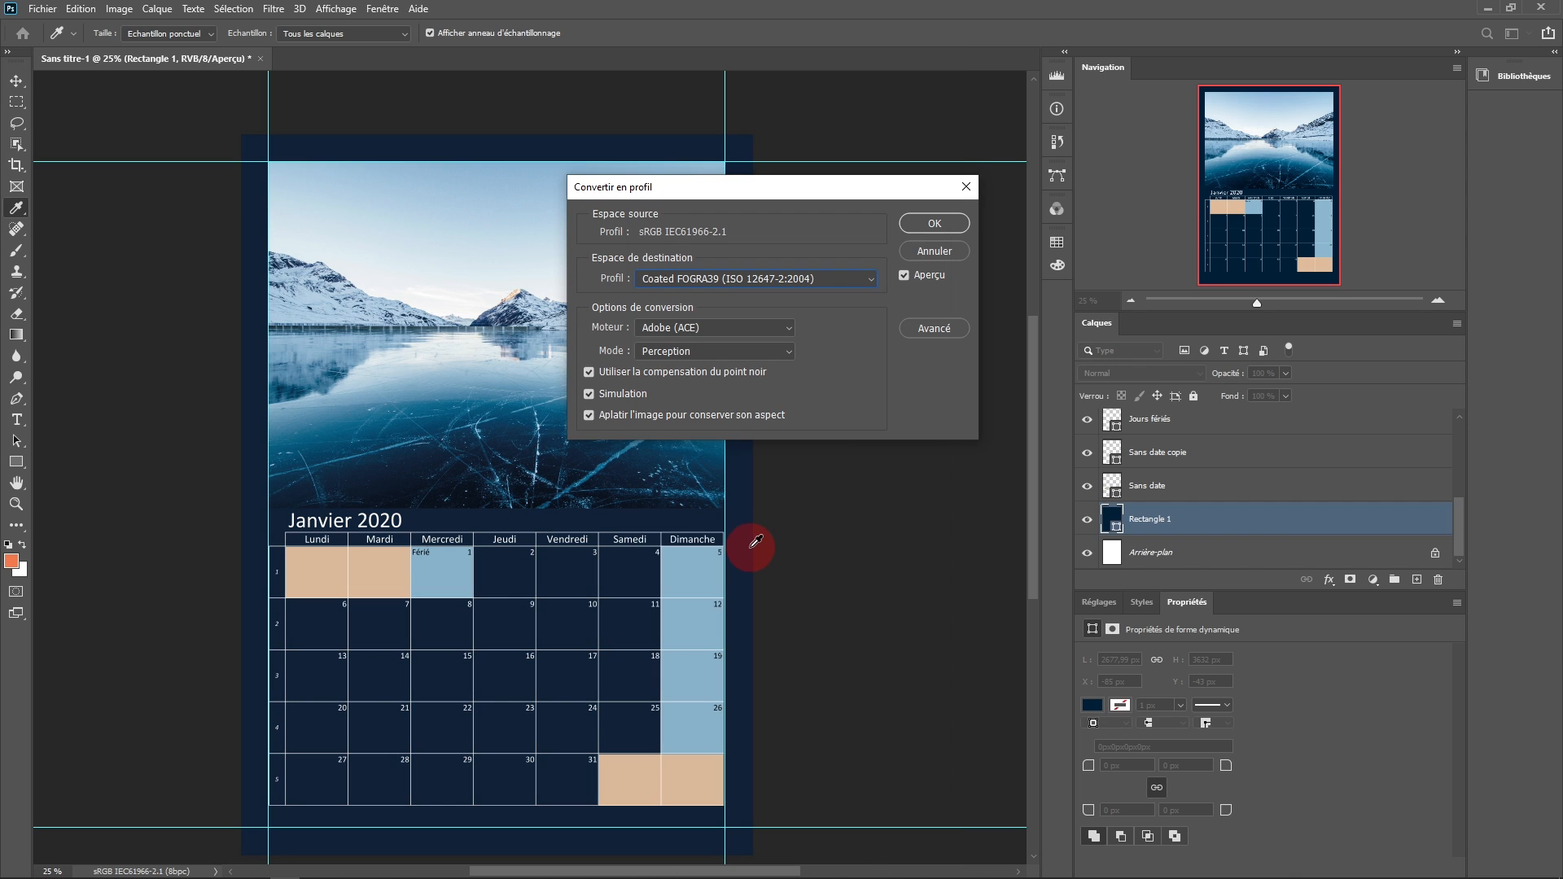
click(934, 224)
key(b)
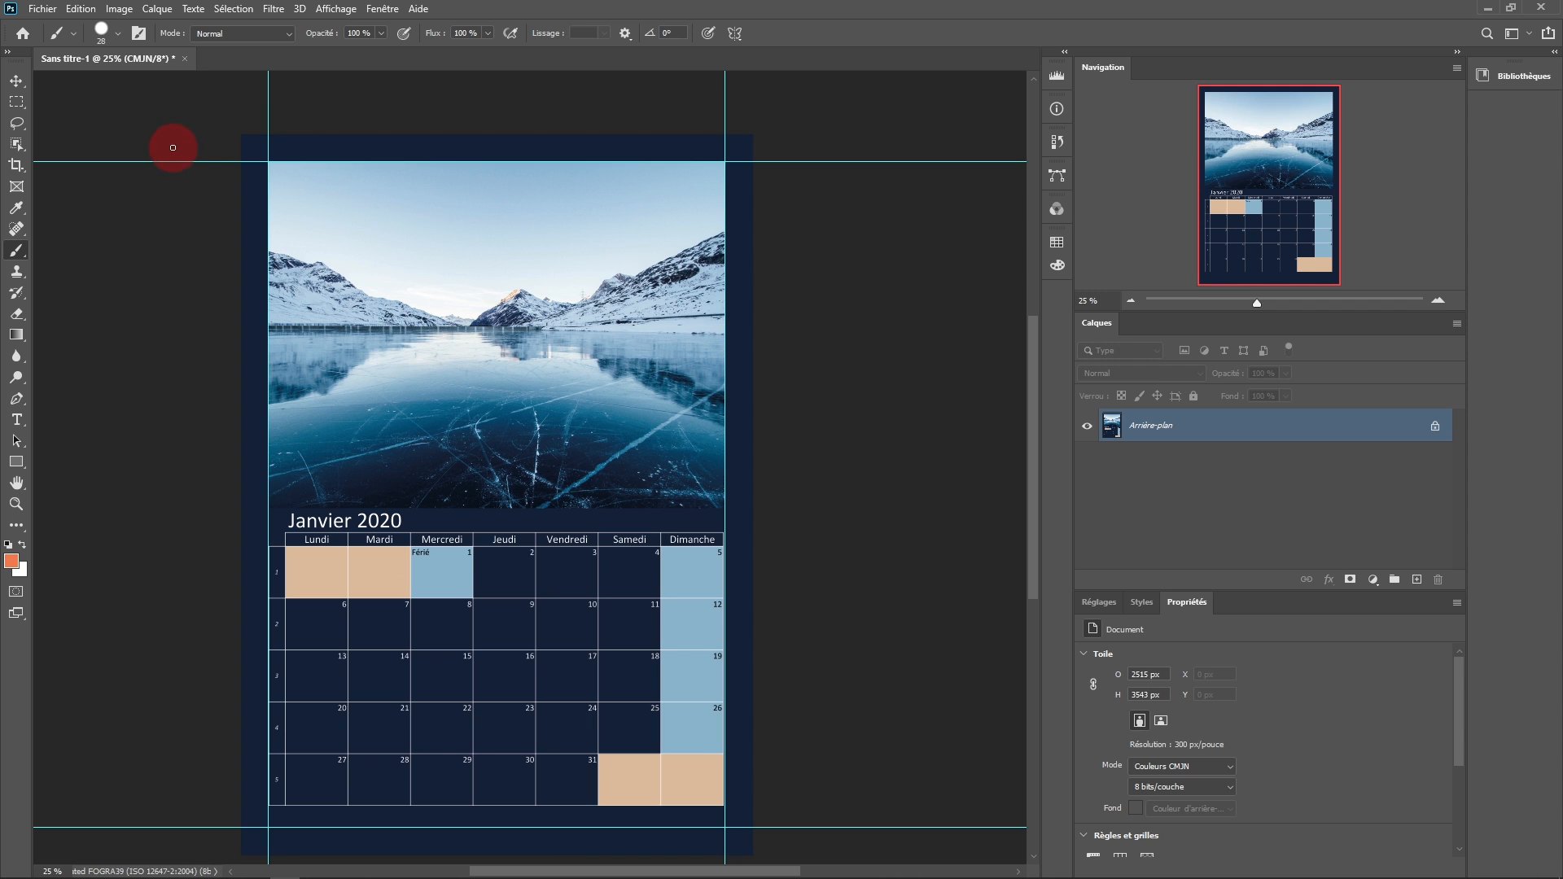
Save a copy to the computer in Photoshop PDF format as Sans titre-1.pdf, proceeding to the Adobe PDF options.
click(43, 8)
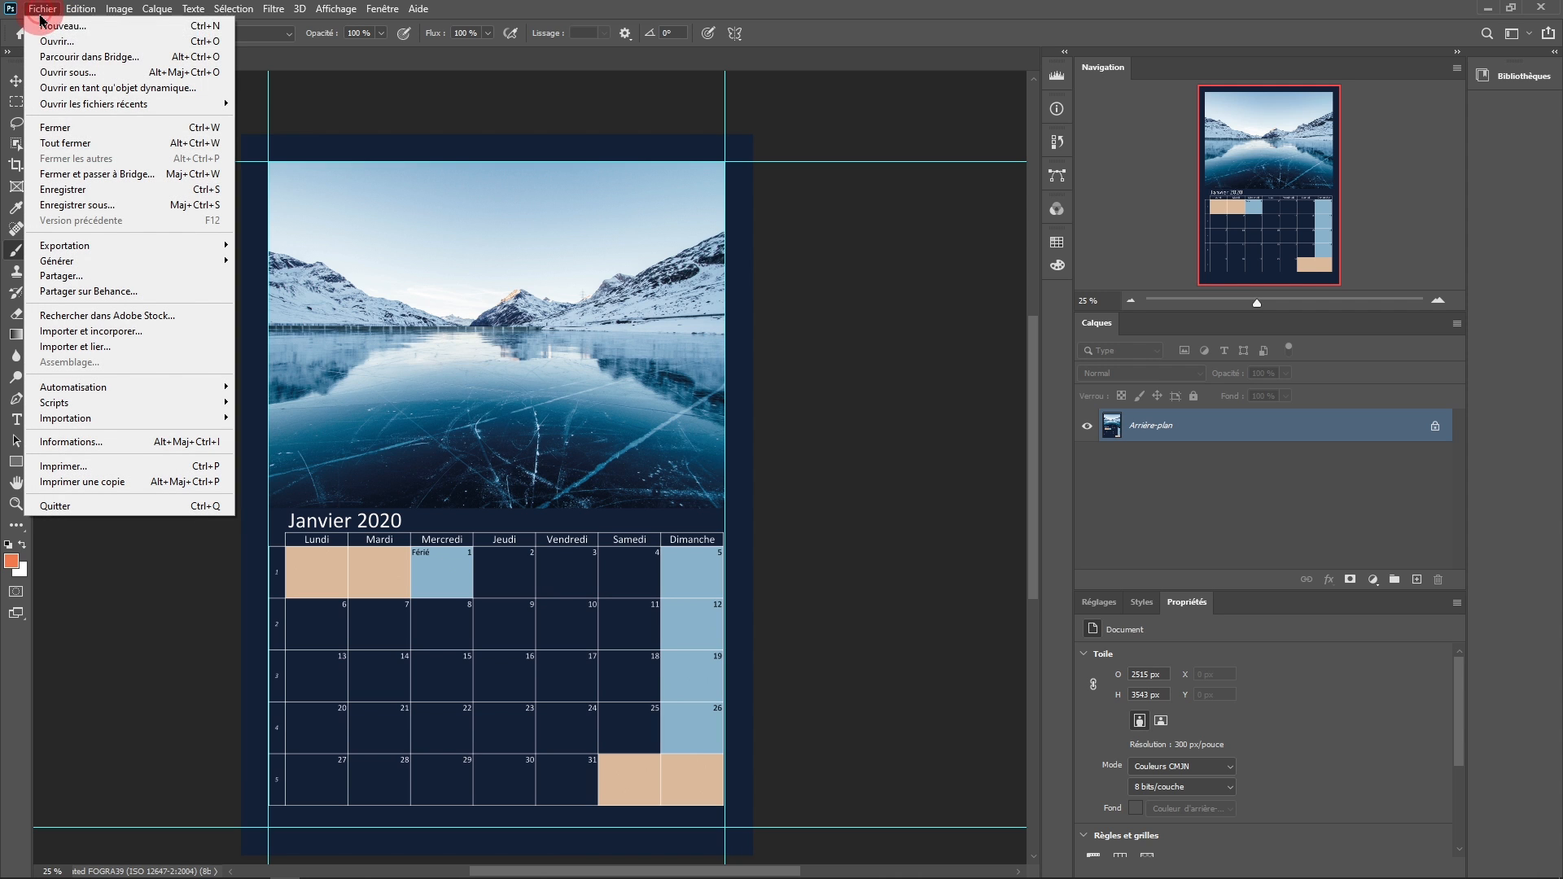
click(78, 207)
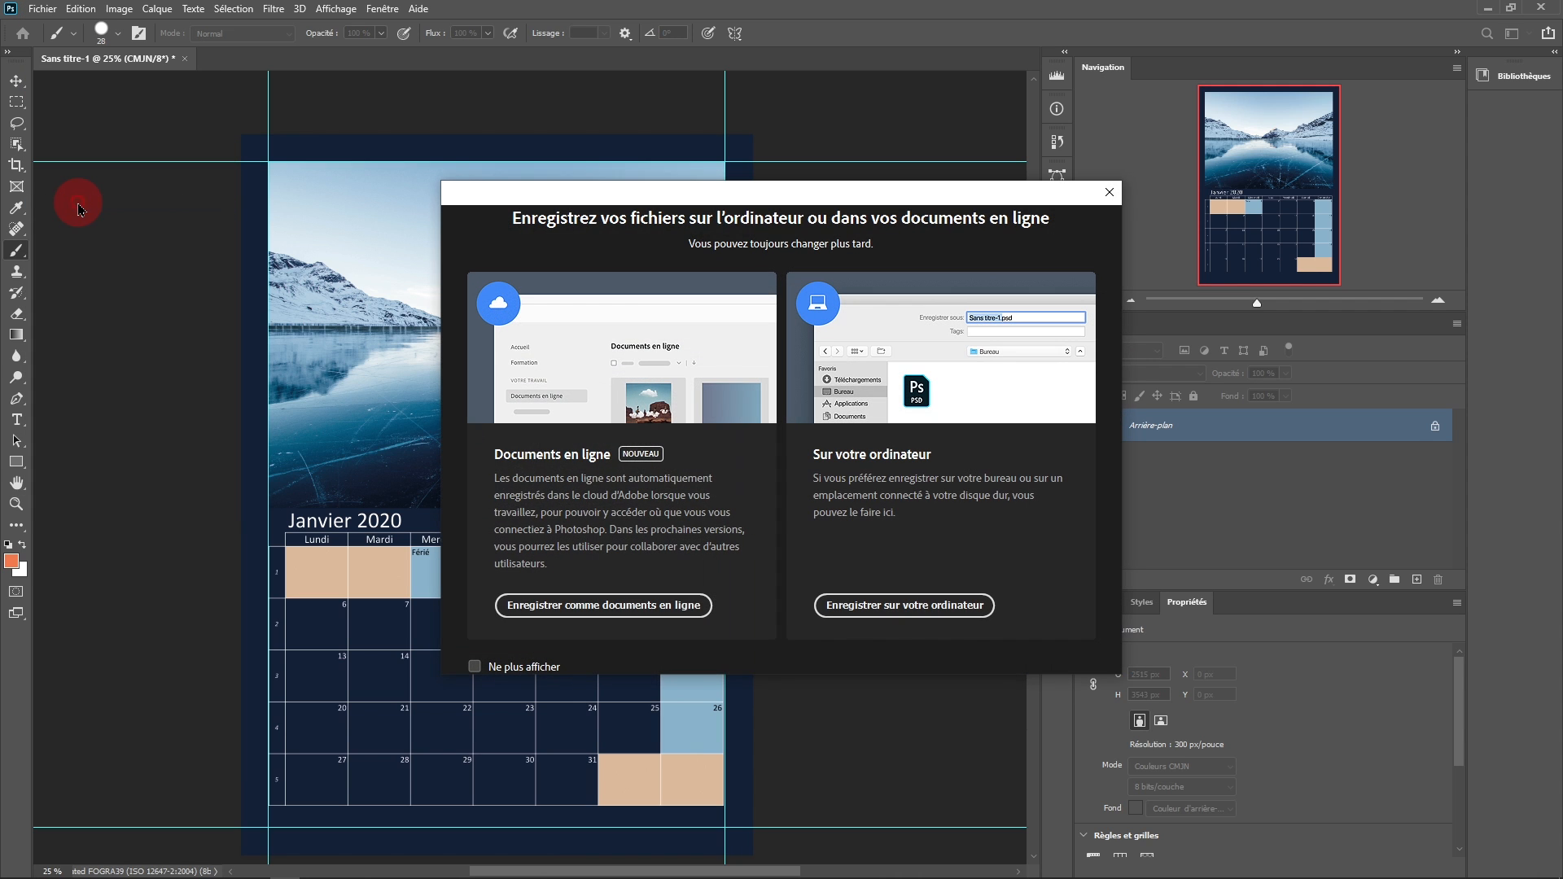
click(892, 609)
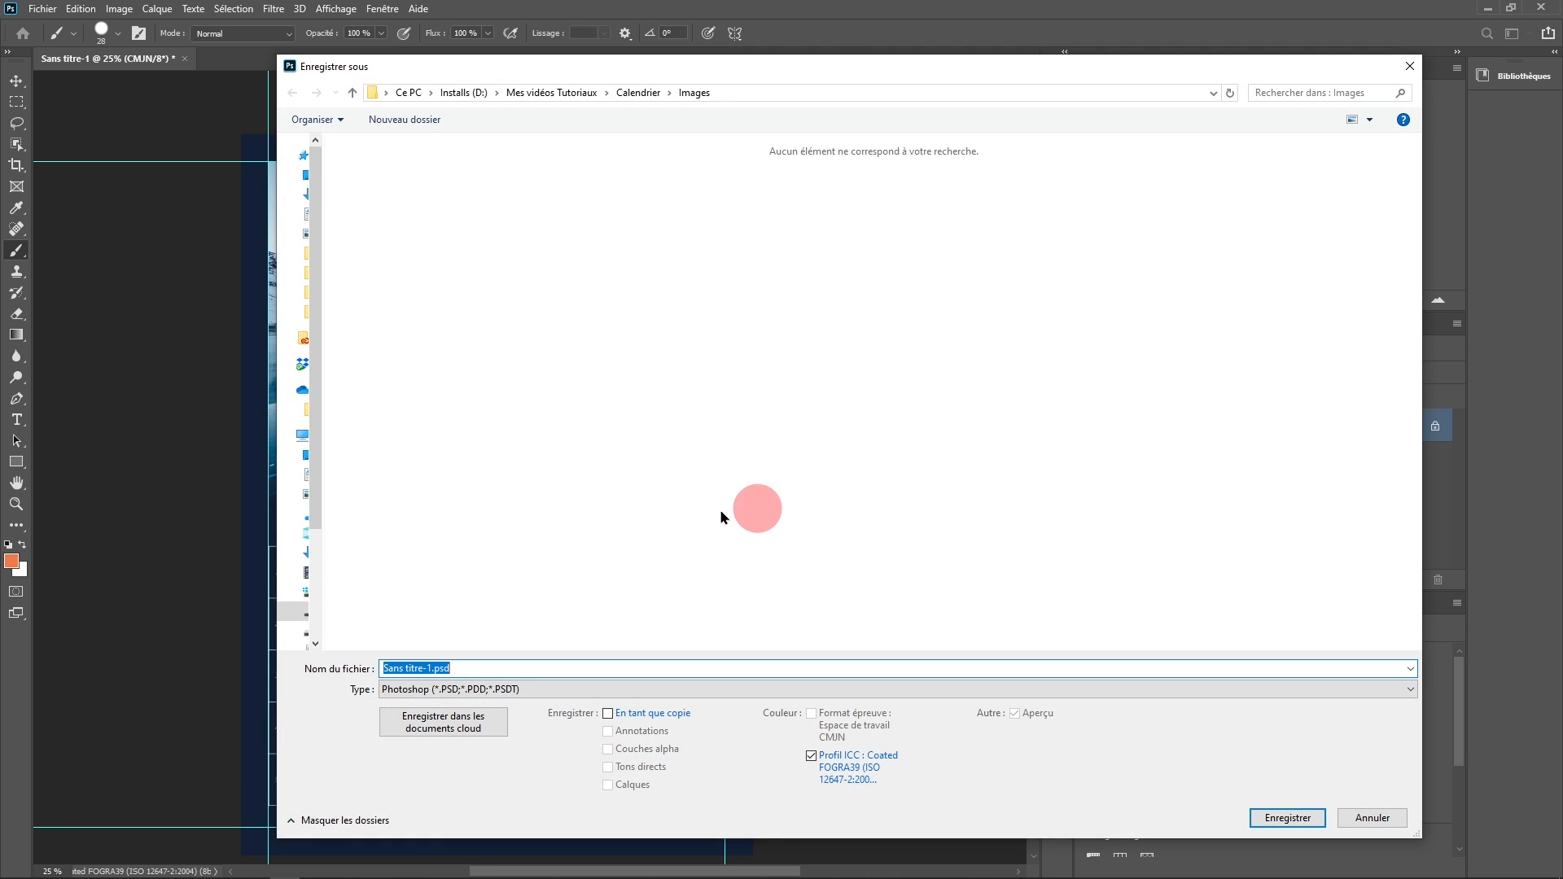
click(491, 691)
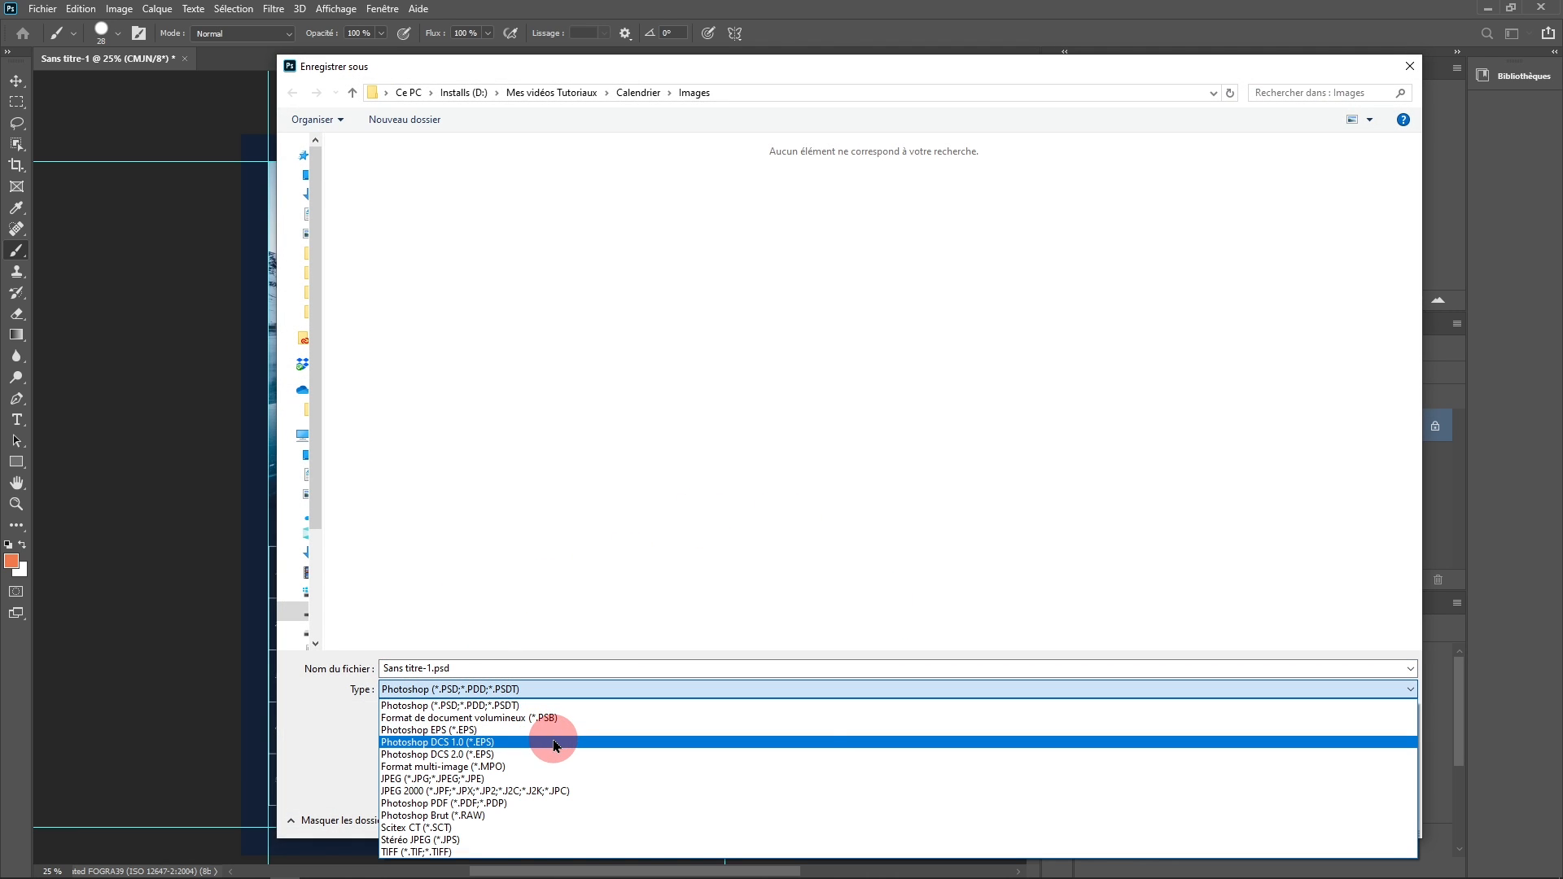
click(521, 803)
drag(646, 671, 390, 666)
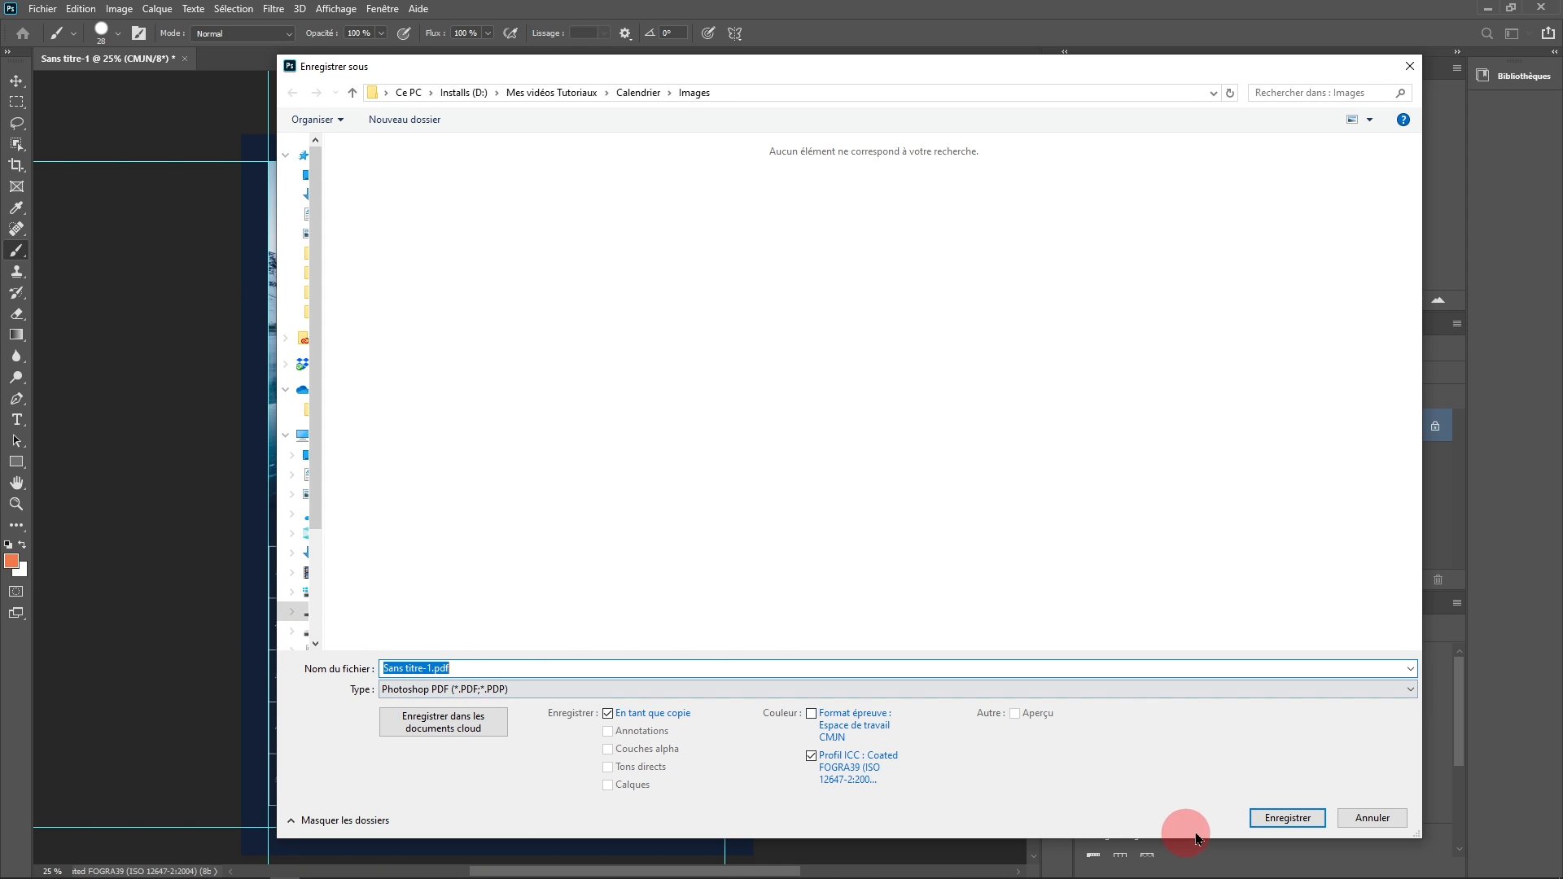
click(1268, 818)
click(794, 342)
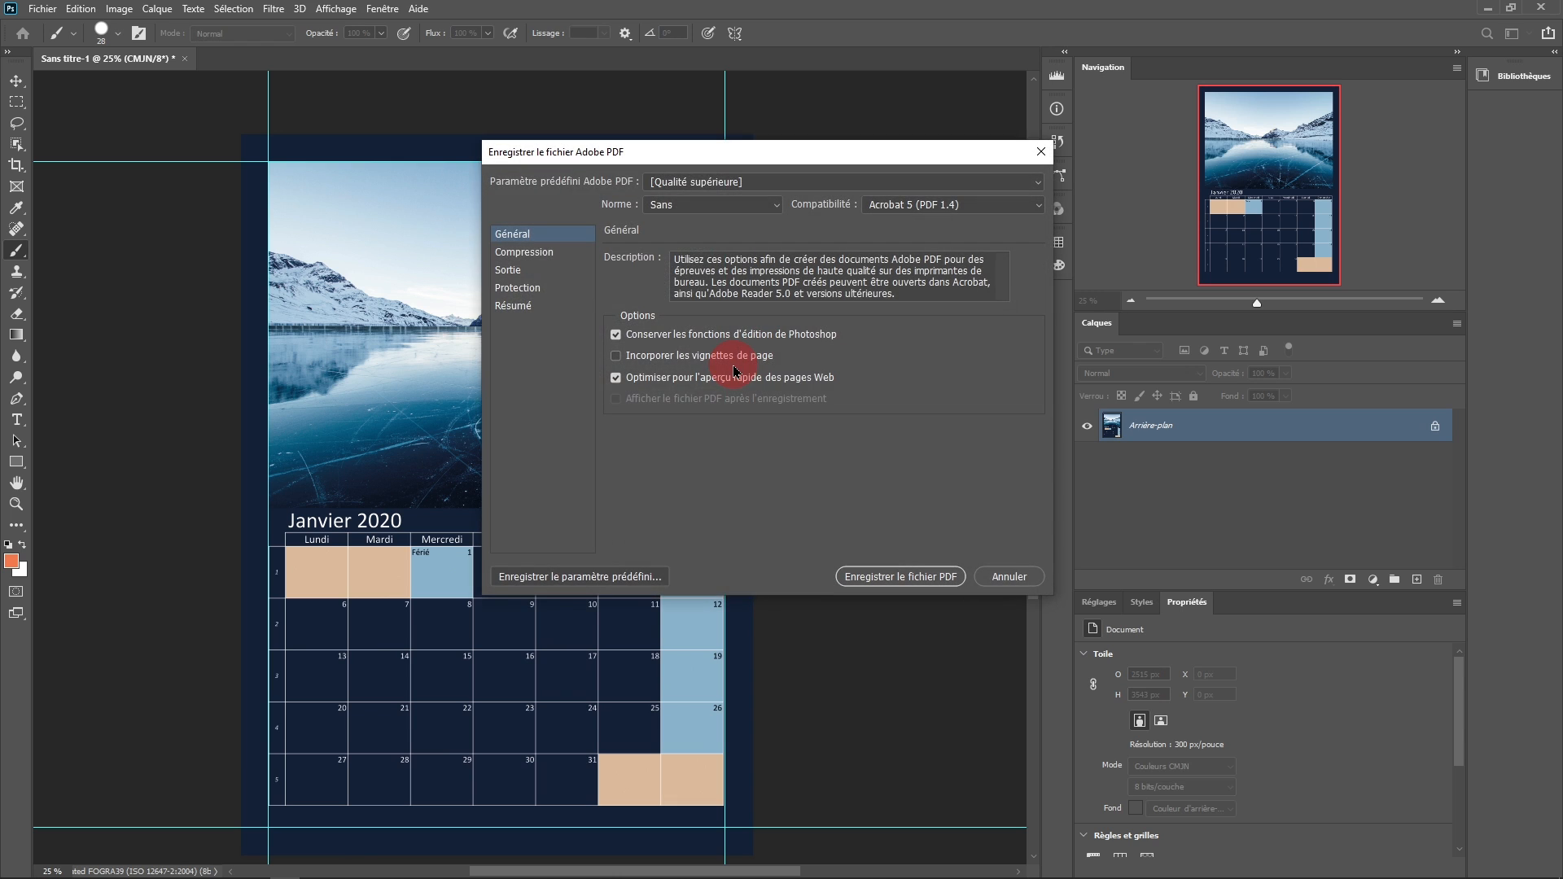
Review the available PDF/X standards, the compression options and the colour output settings for the PDF.
click(654, 253)
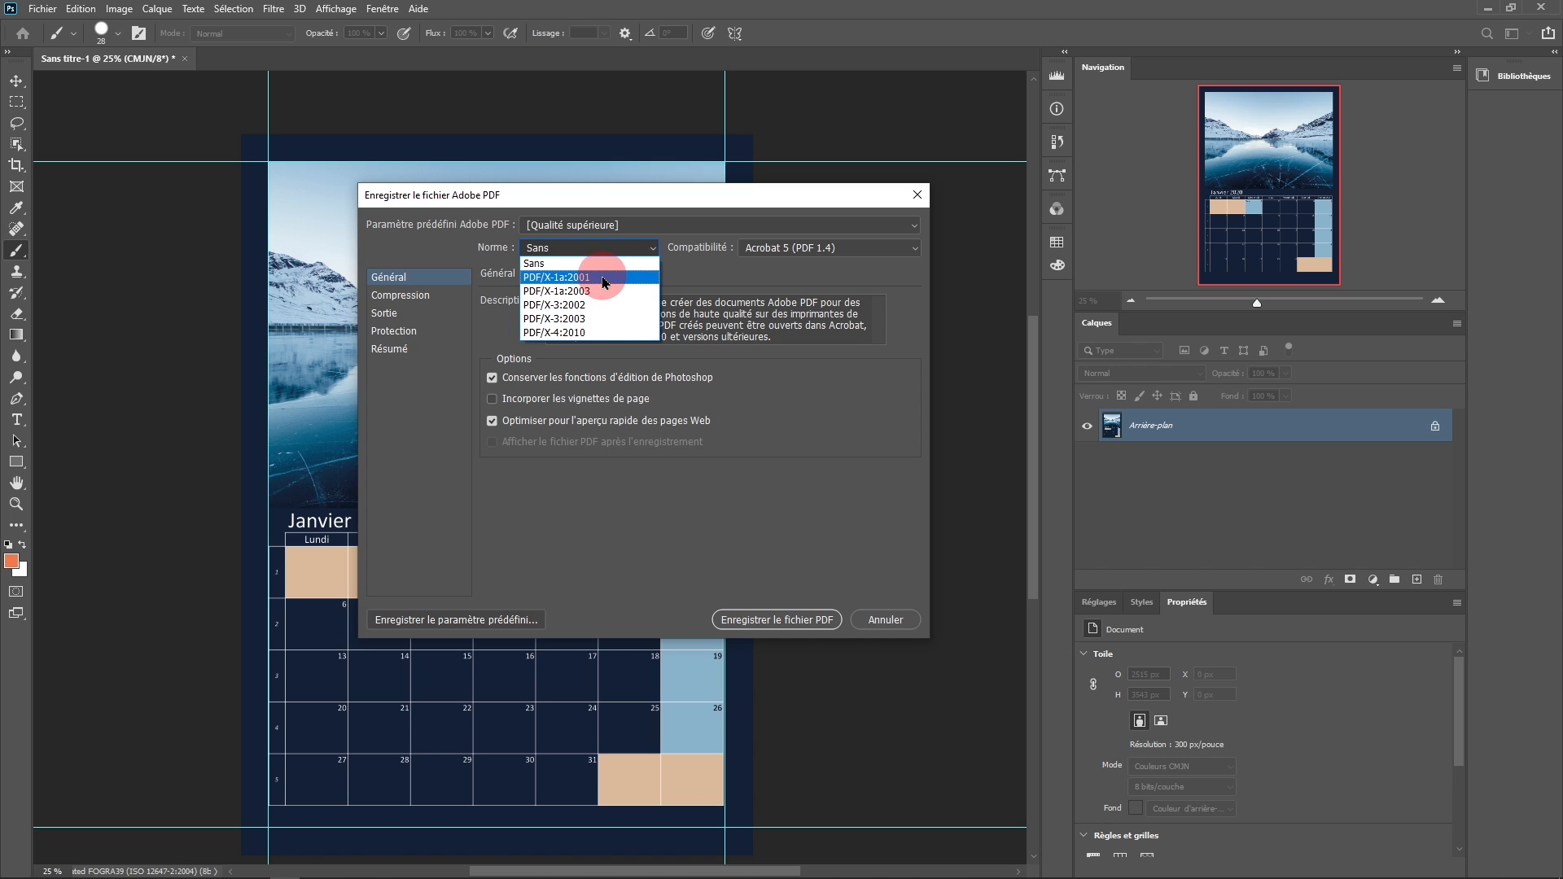
click(397, 294)
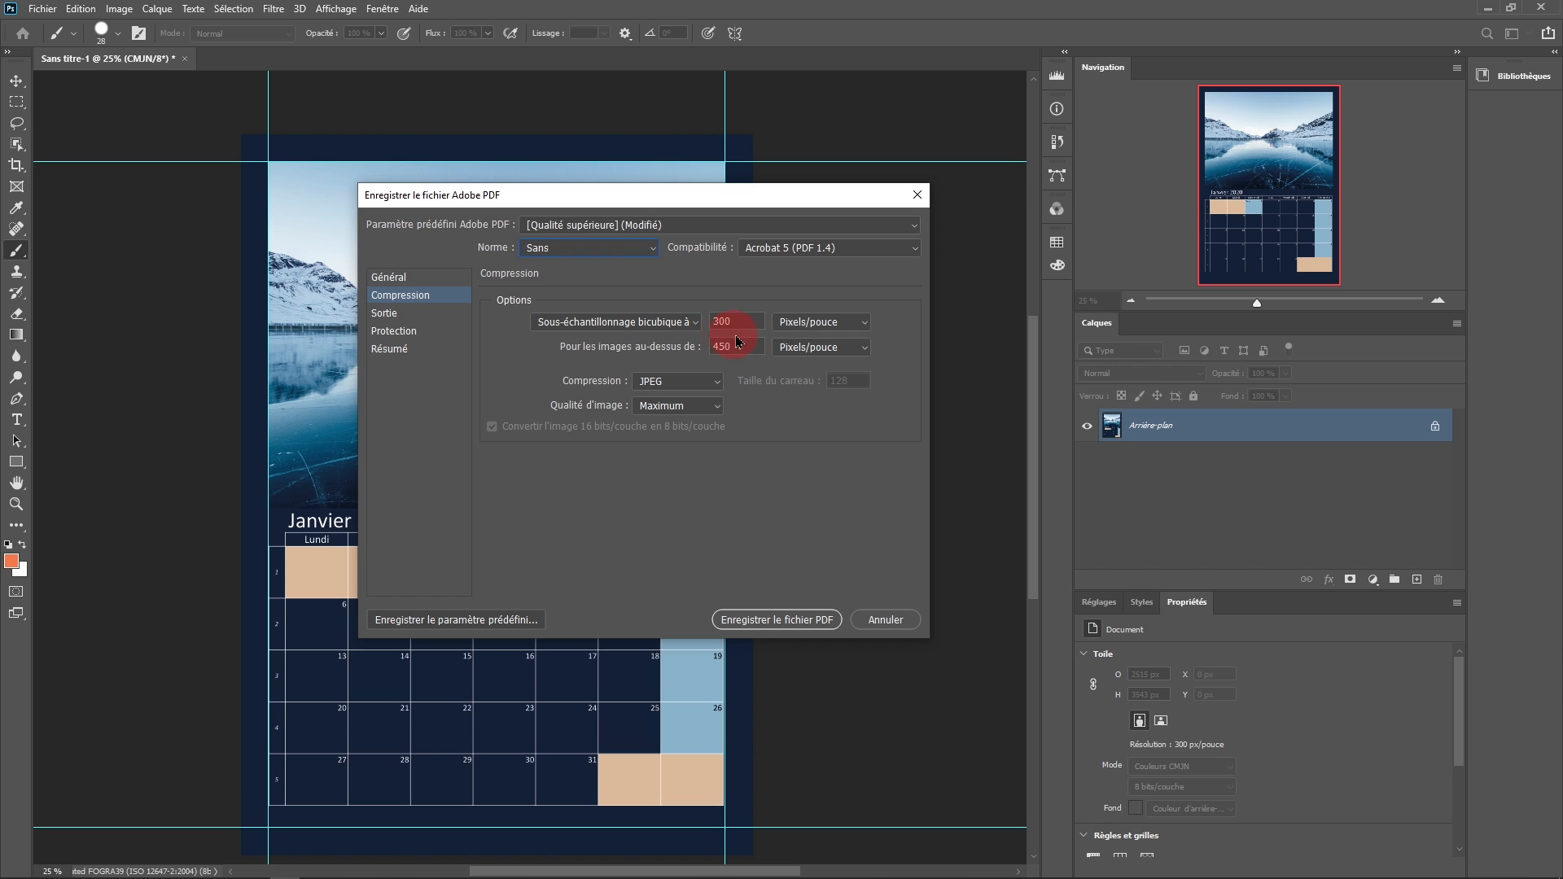
click(394, 318)
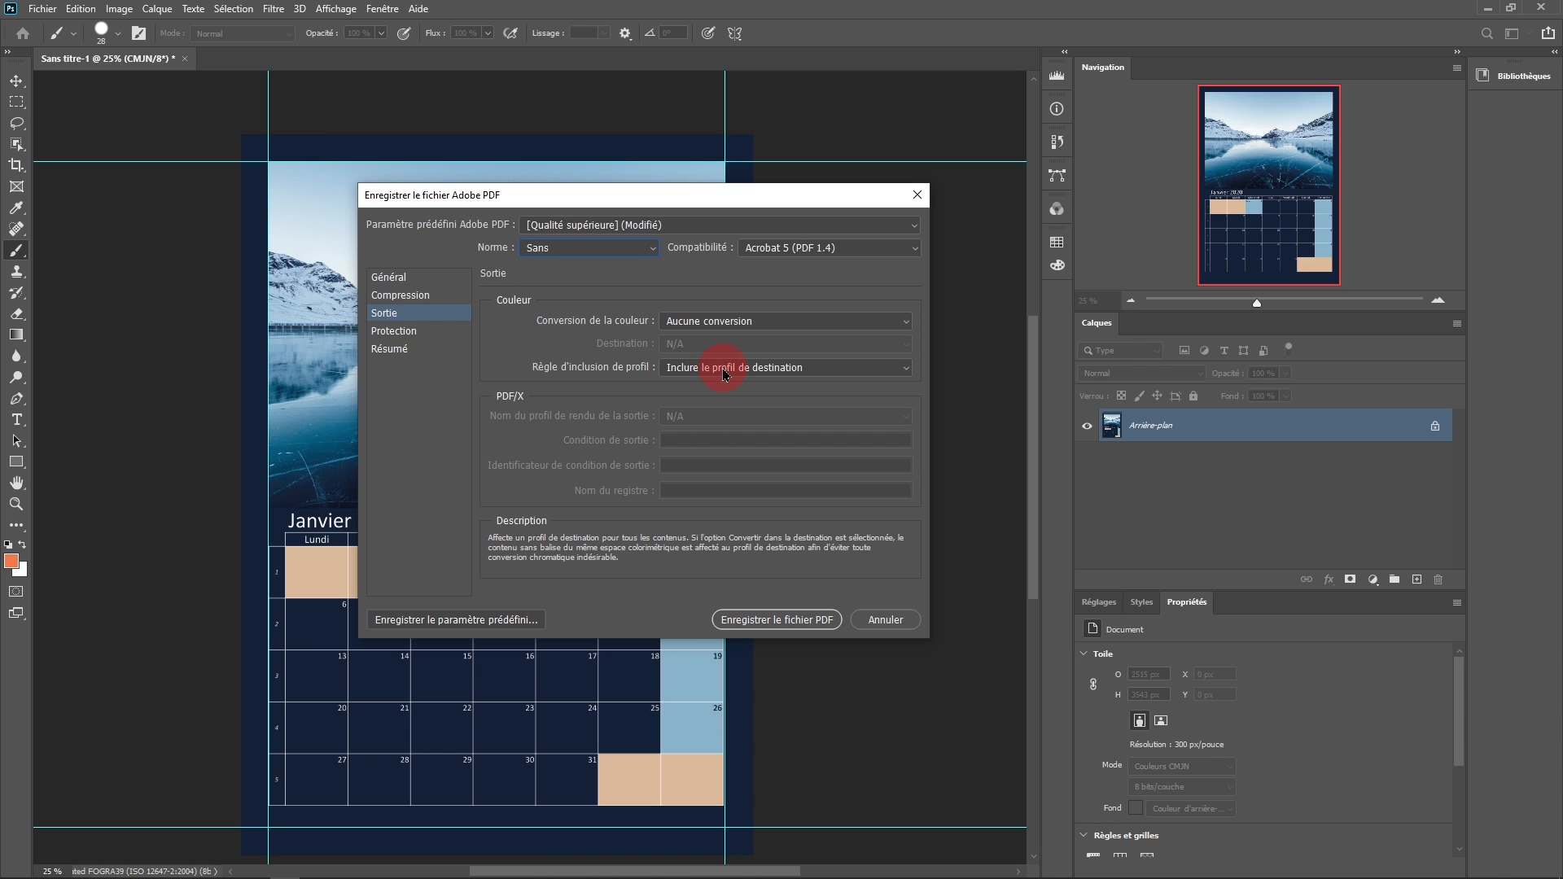
Try converting the PDF's colours to Coated FOGRA39 (ISO 12647-2:2004) with the destination profile included, and set the conversion back to none.
click(768, 327)
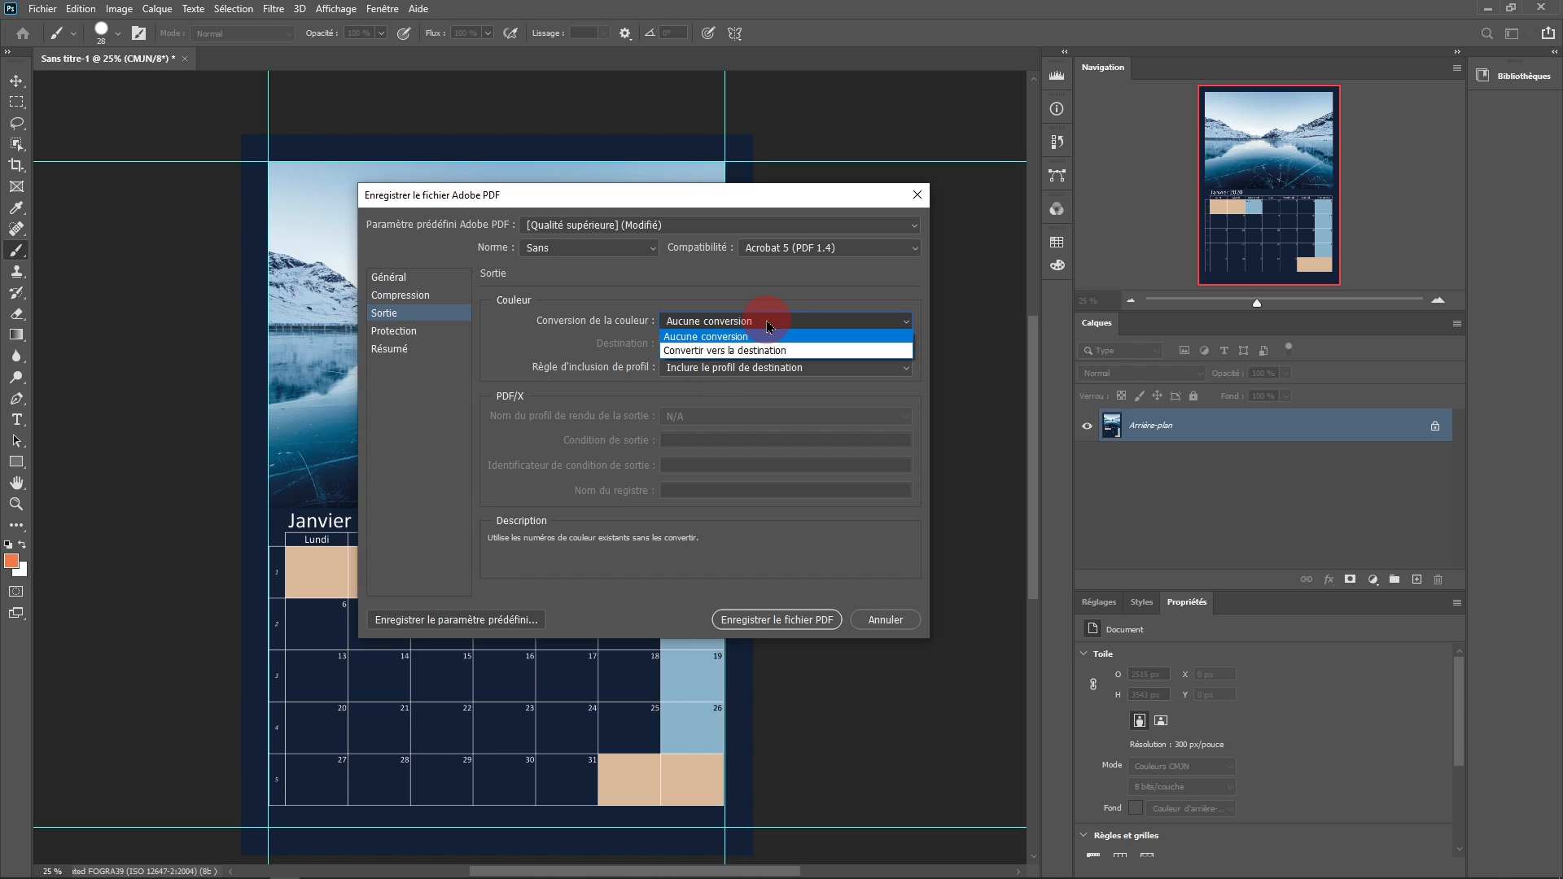
click(721, 351)
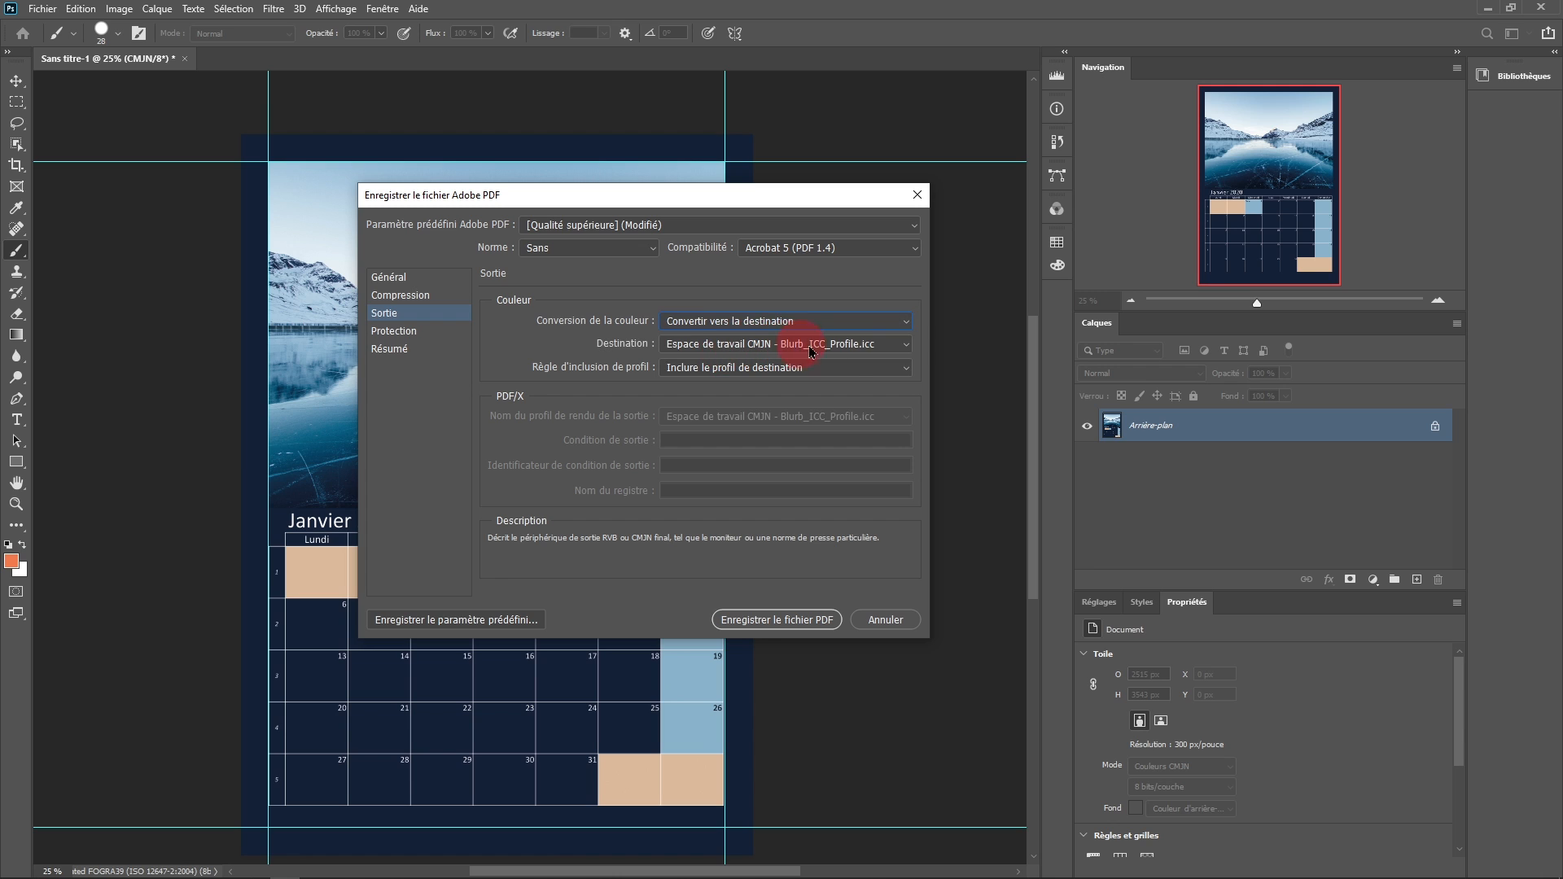
click(848, 345)
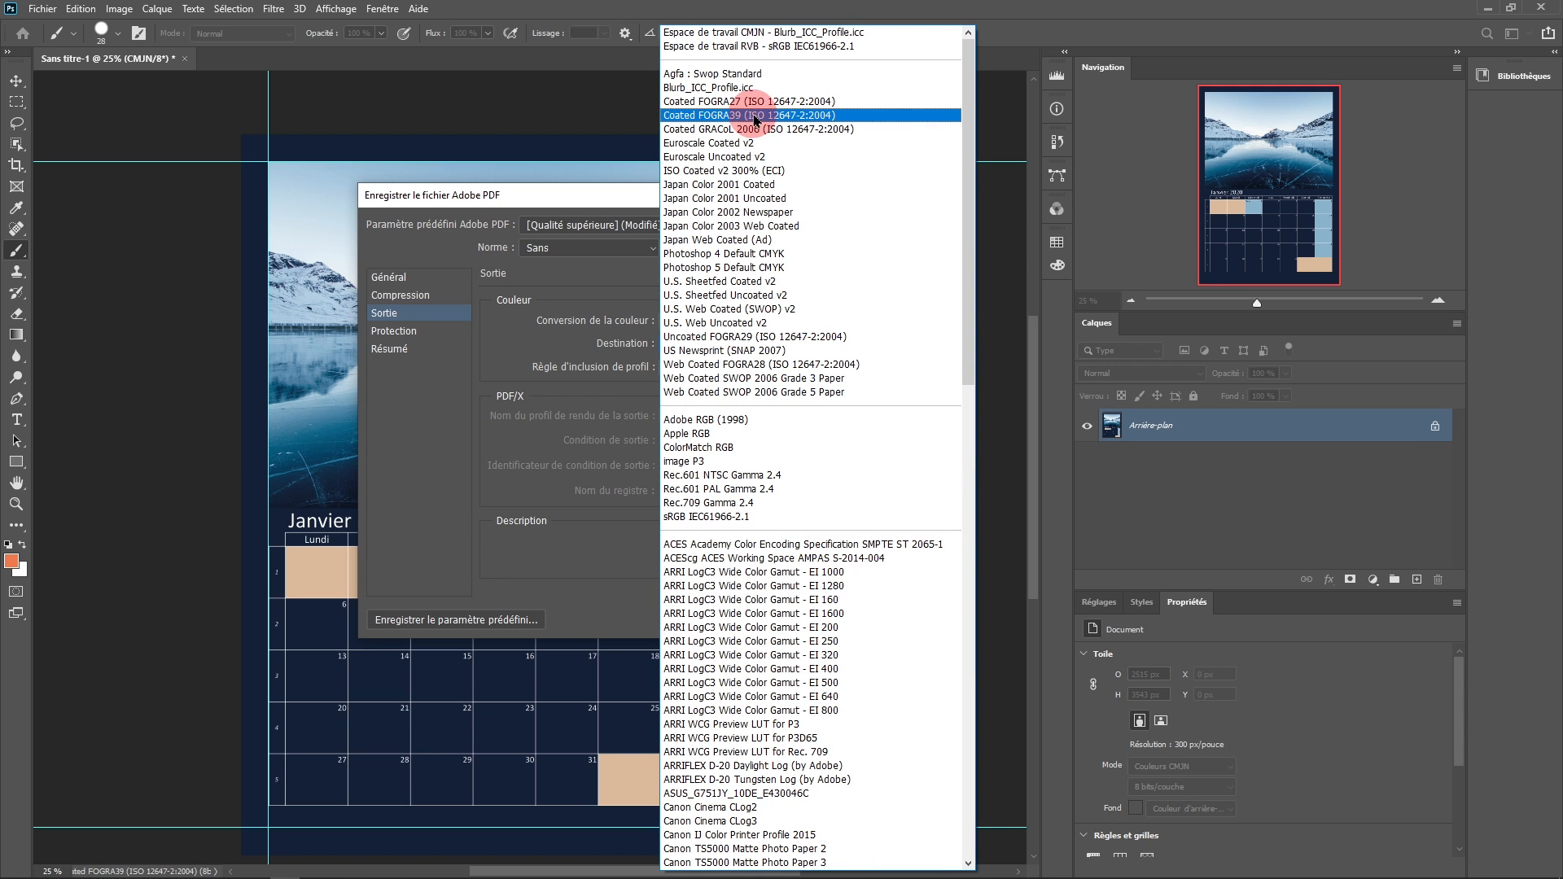
click(757, 116)
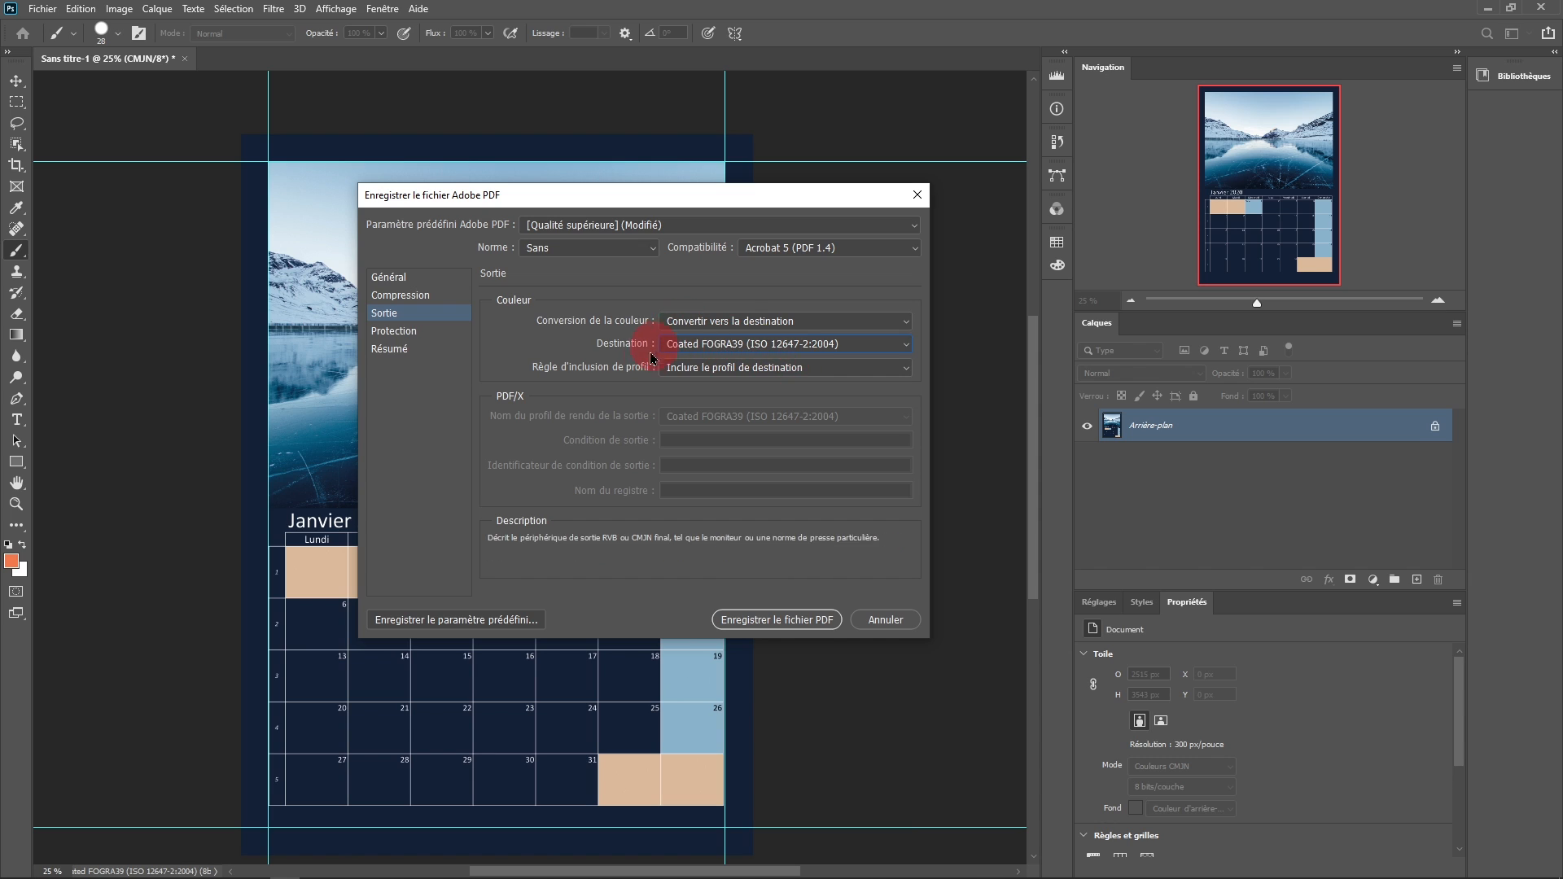
click(694, 371)
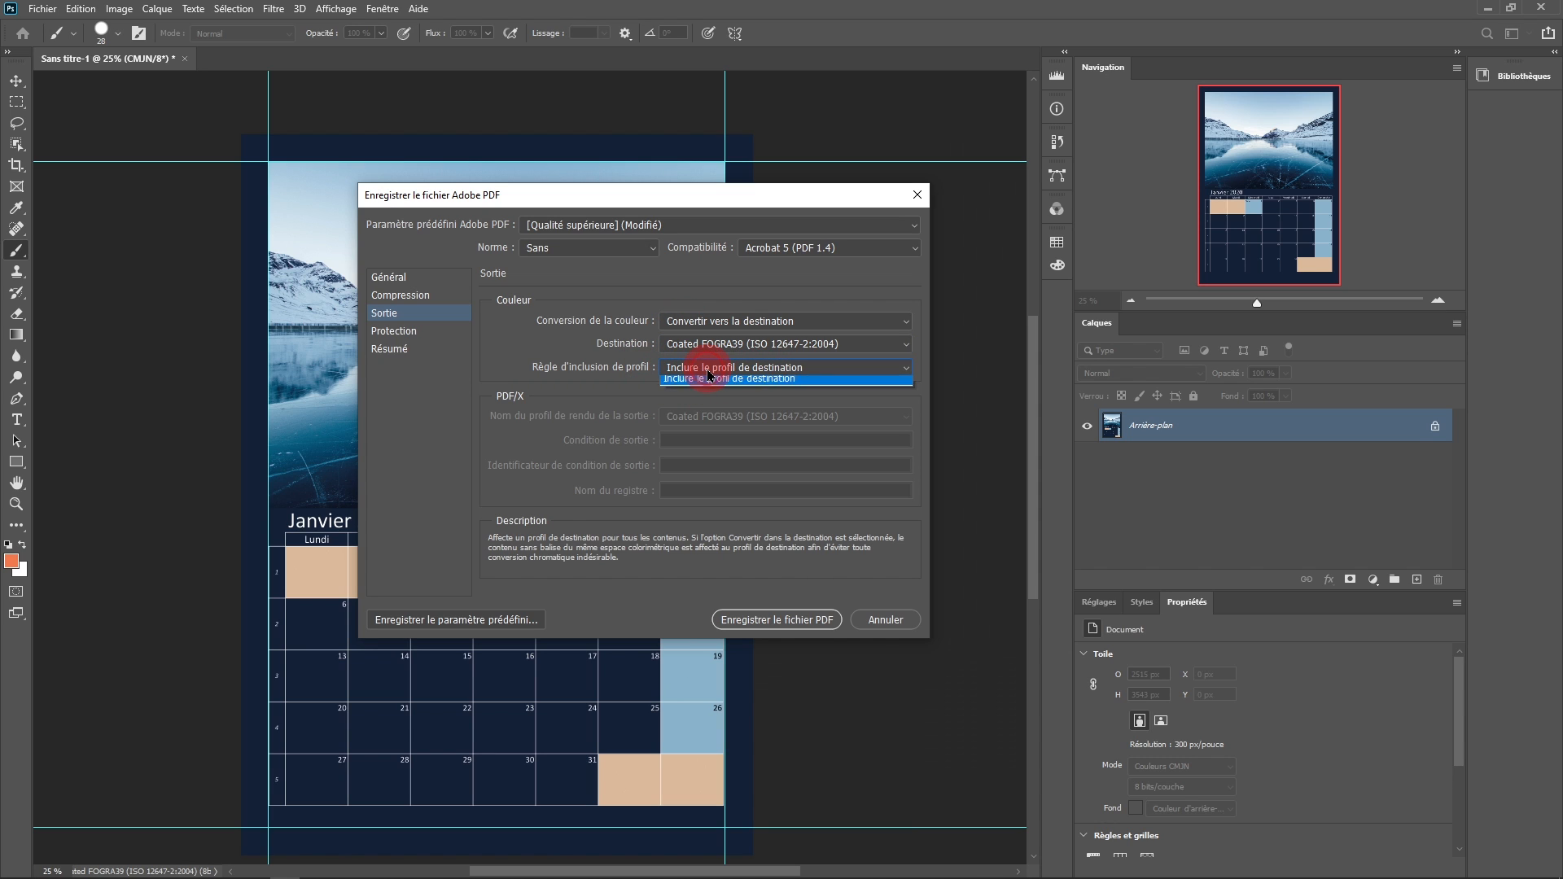
click(706, 370)
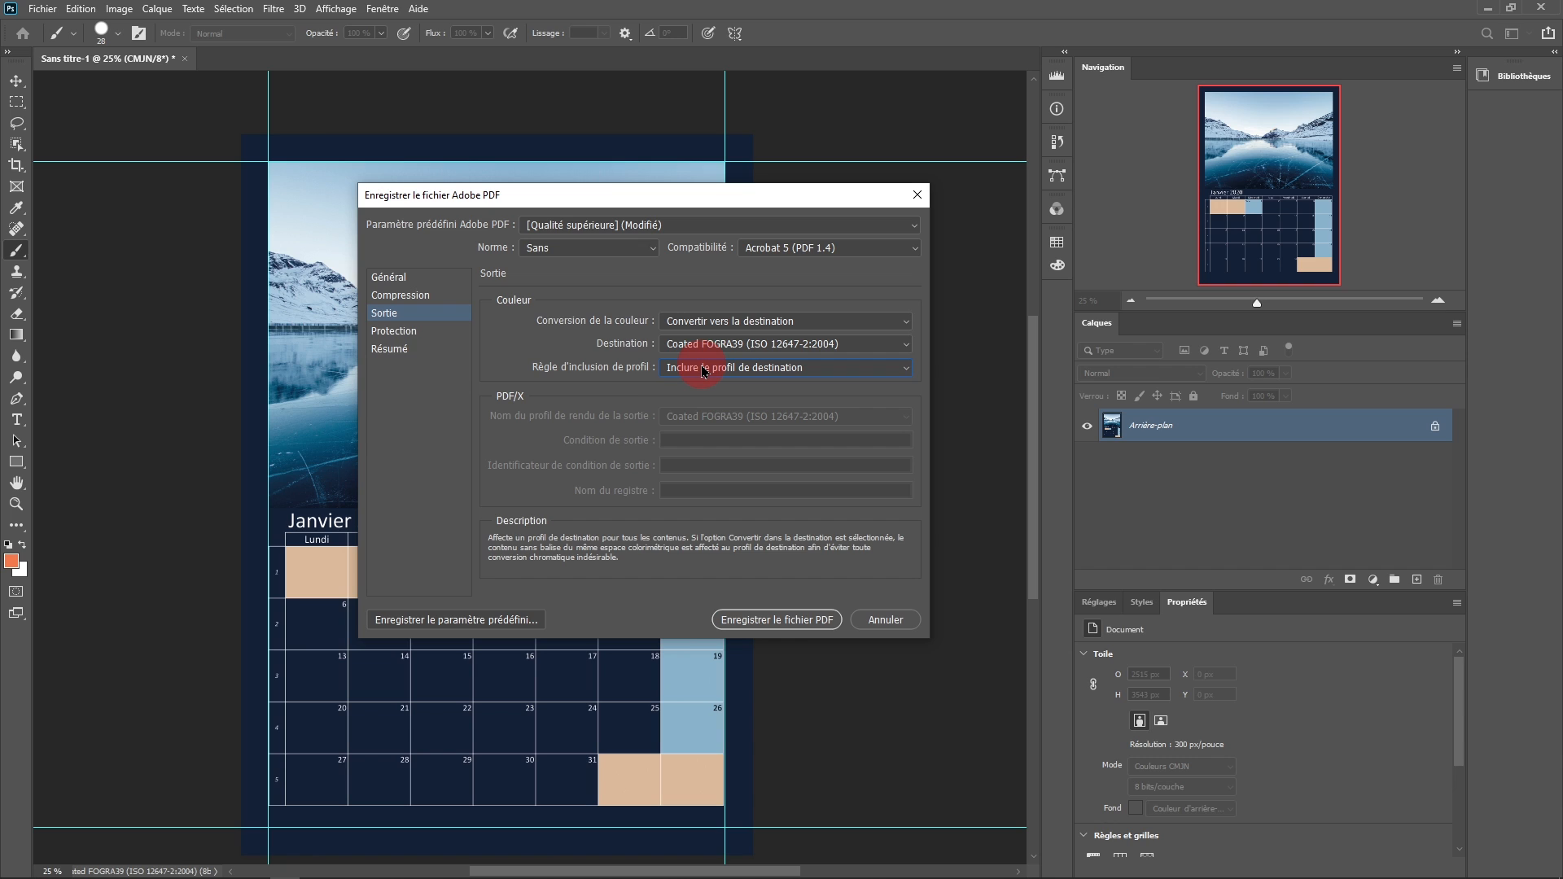
click(703, 372)
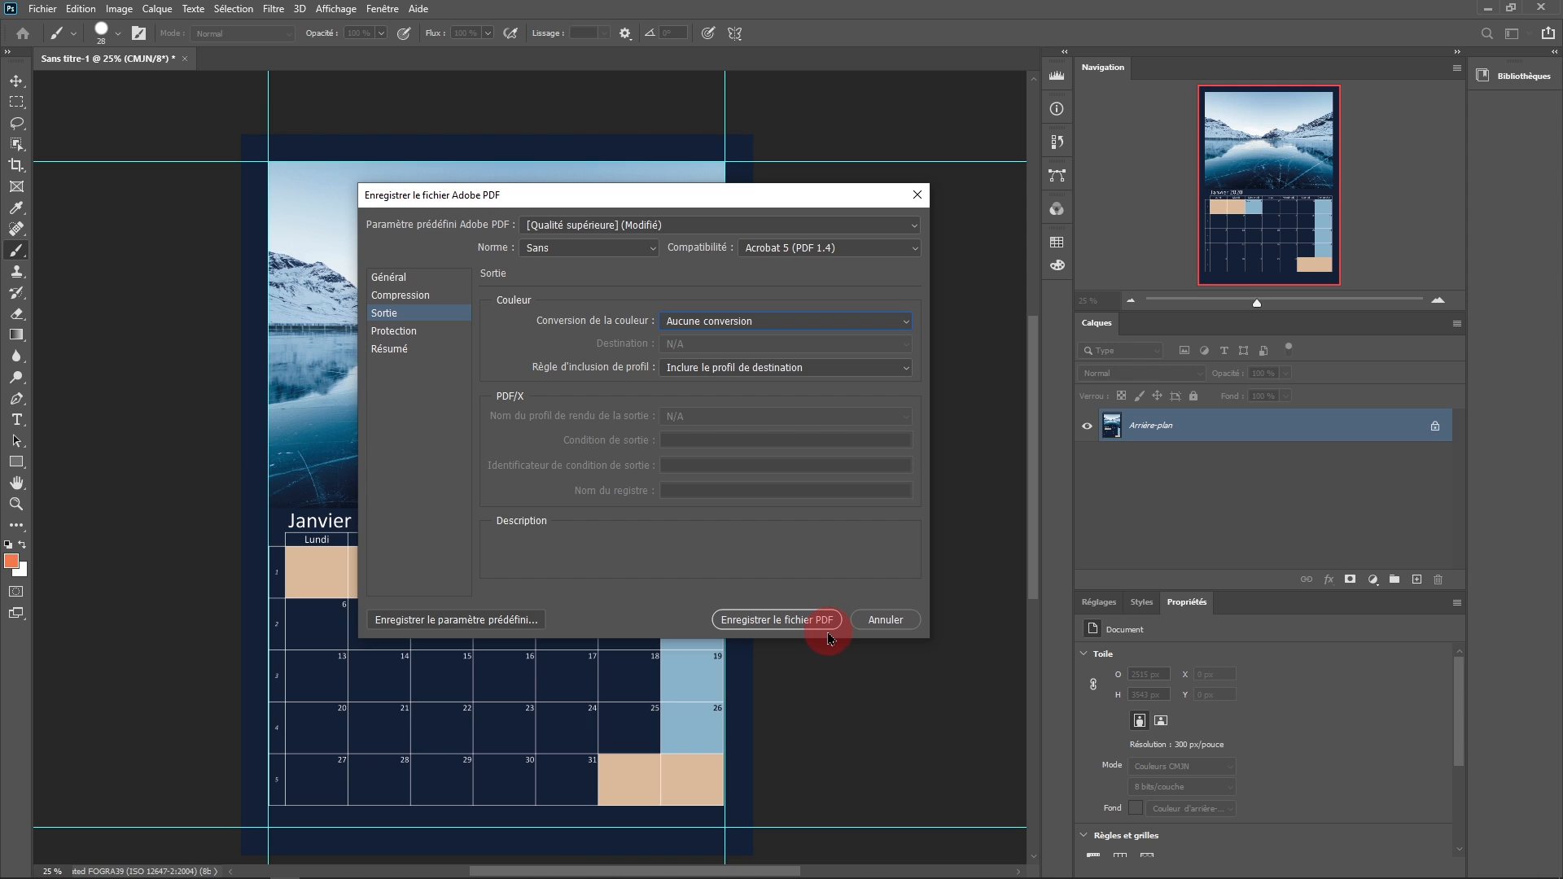
Cancel the PDF export and undo the flattening conversion to the Coated FOGRA39 profile.
click(892, 622)
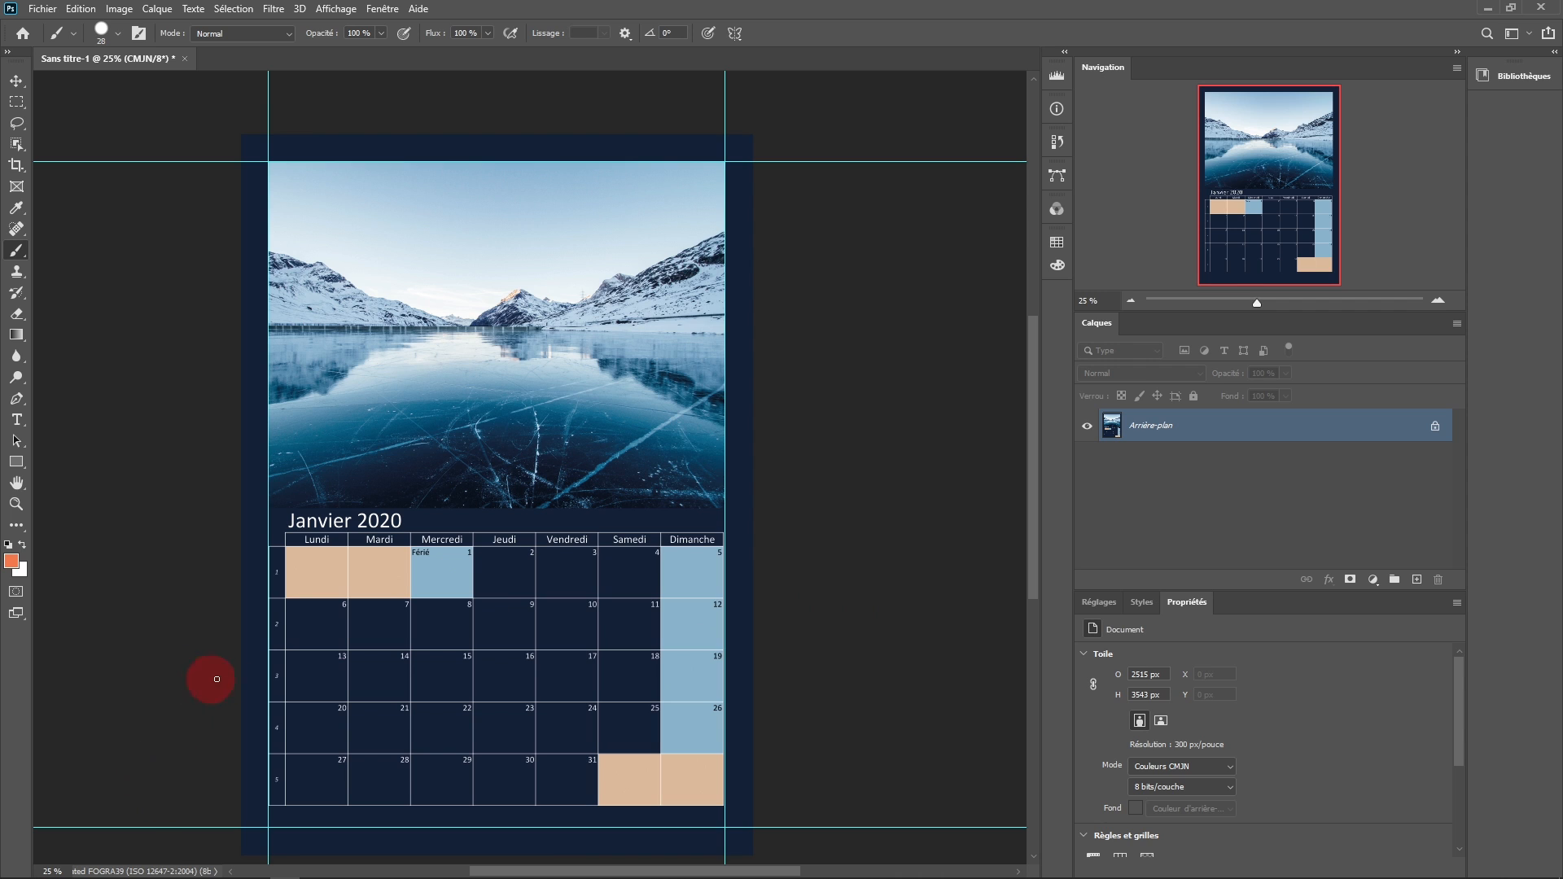
key(ctrl+z)
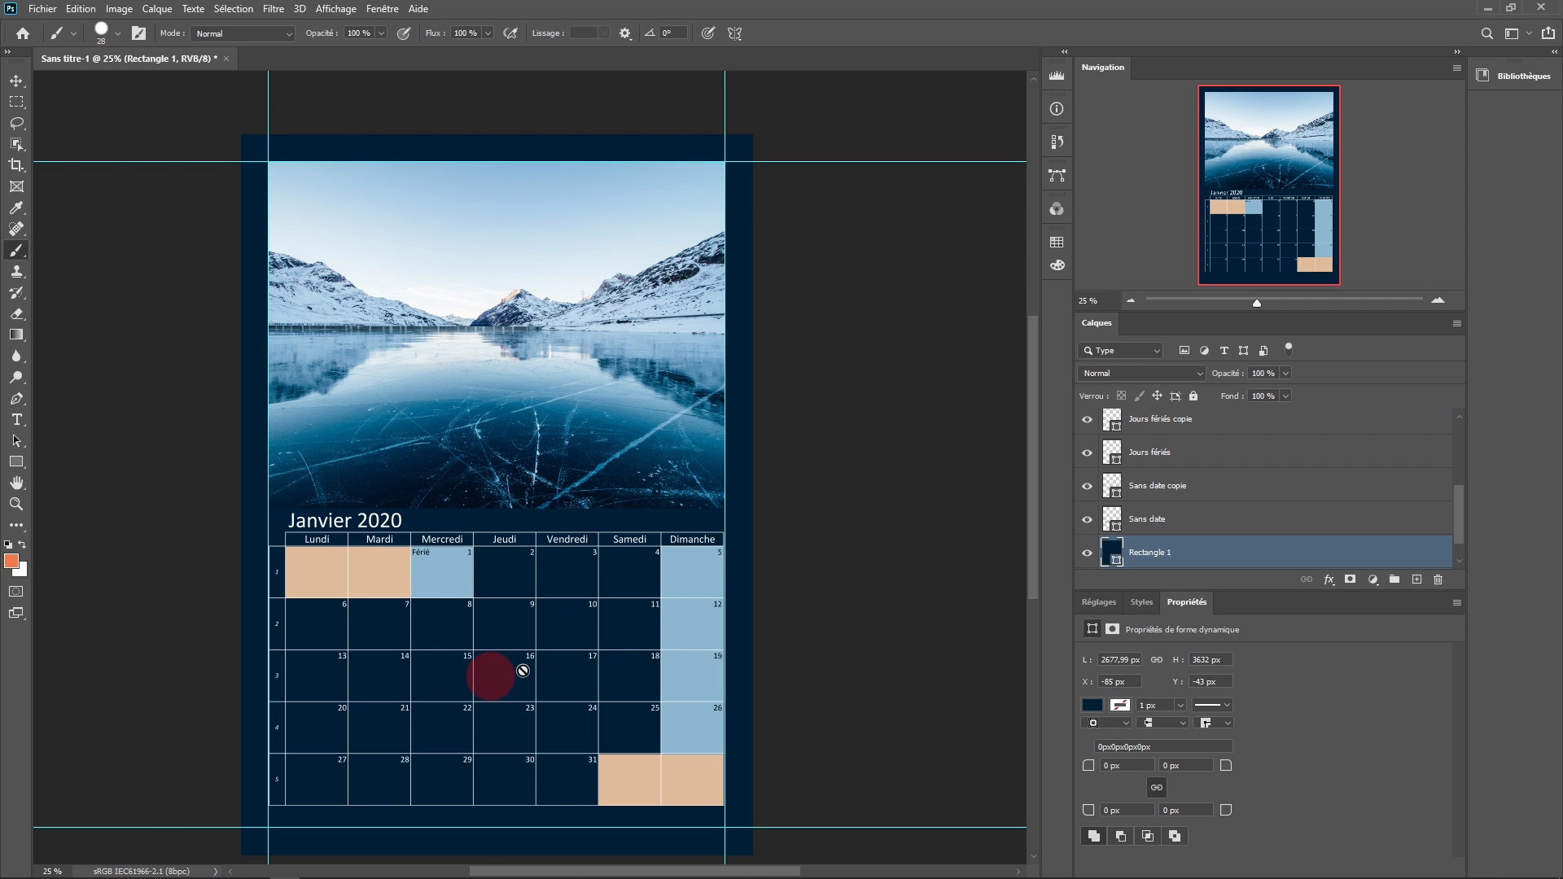